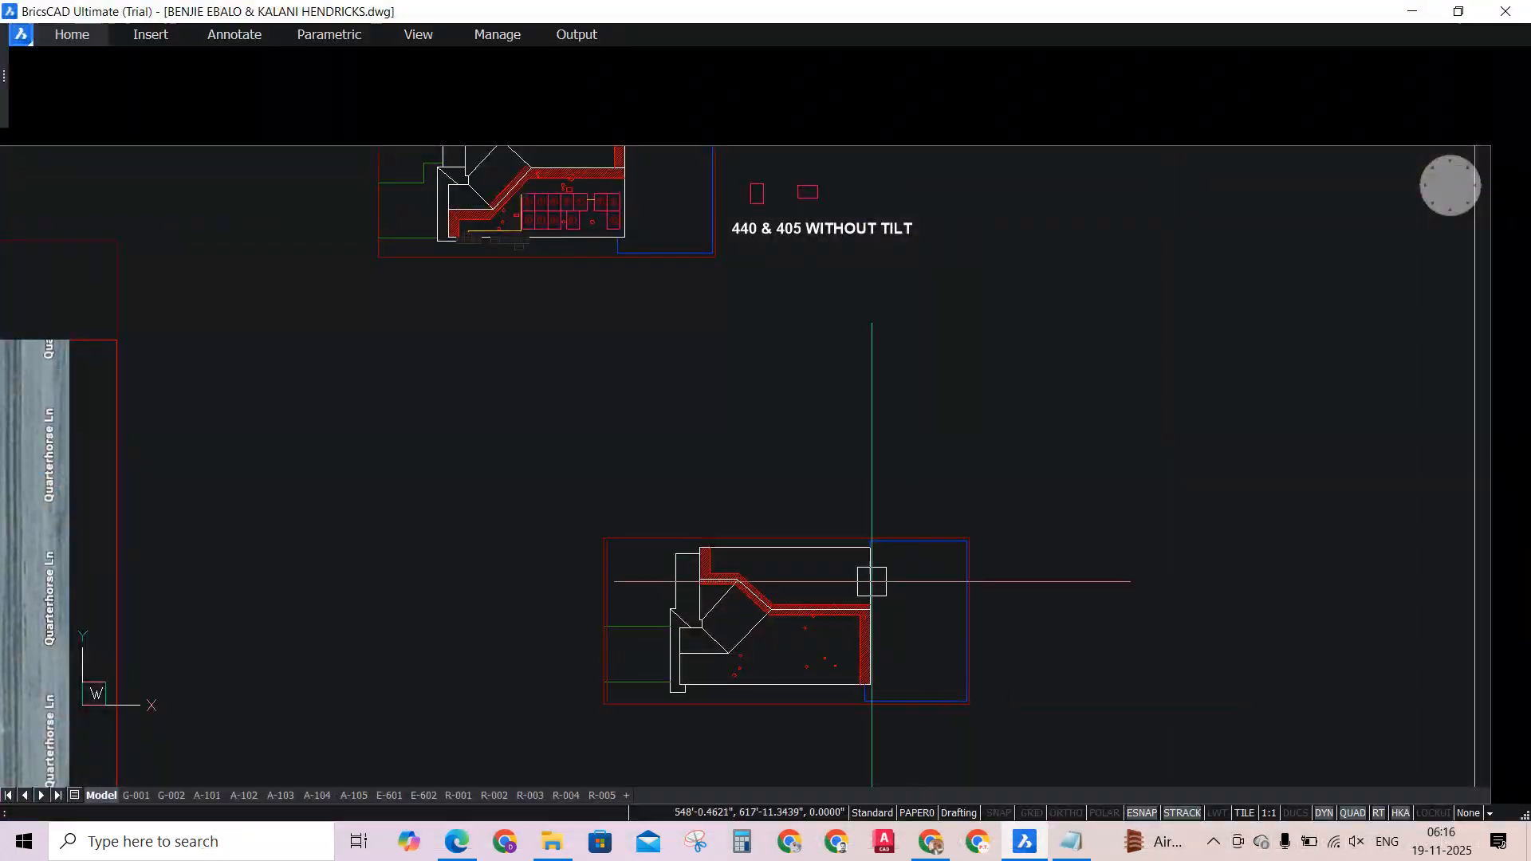
# Compare the two roof plans, check the module, inverter and optimizer list in Notepad, and return to the BricsCAD drawing.
pyautogui.scroll(-1, 794, 492)
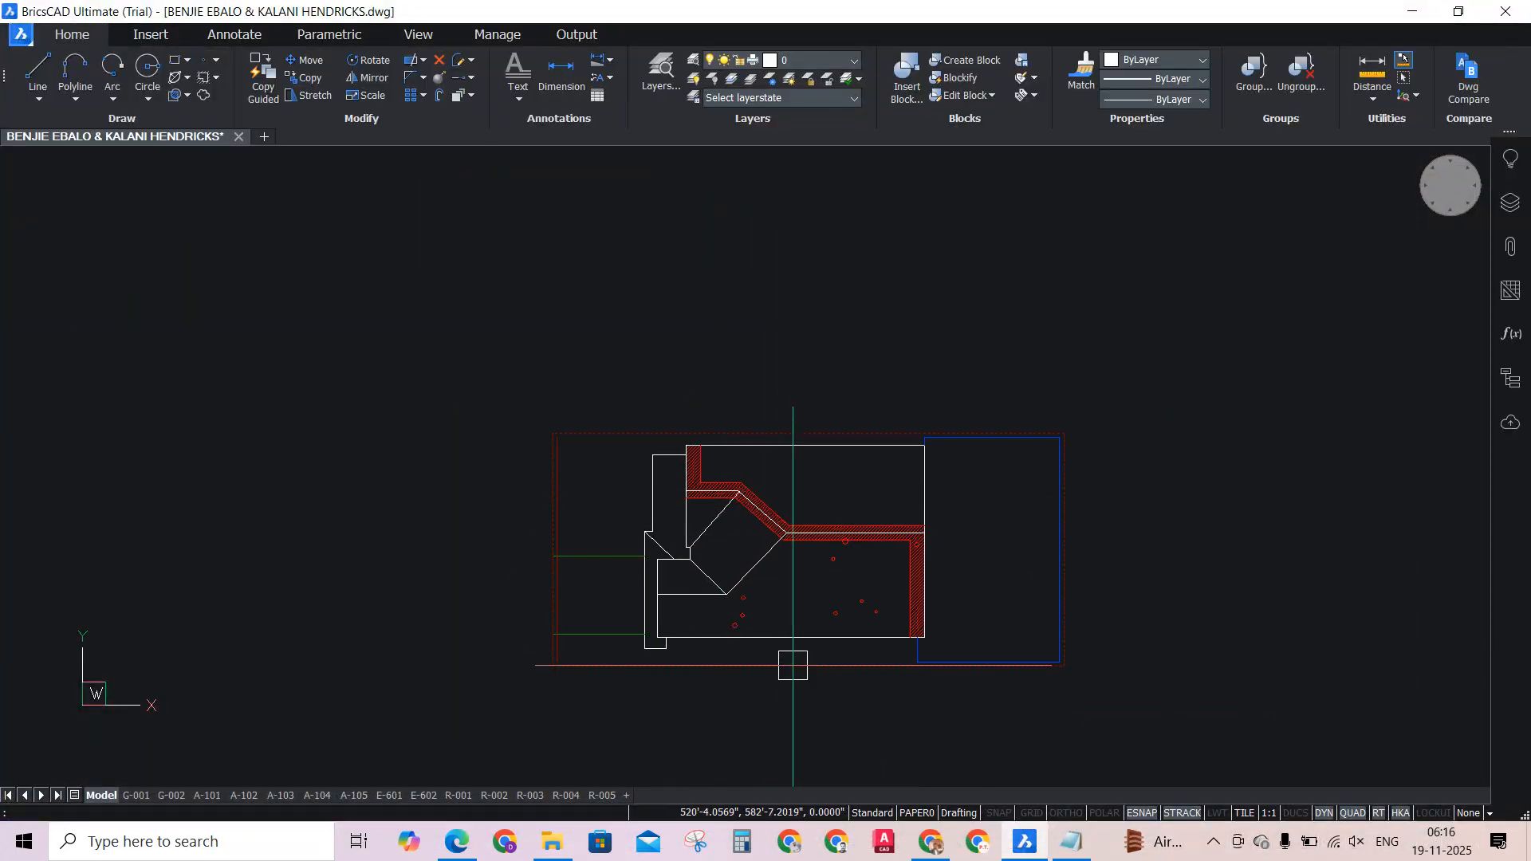
pyautogui.scroll(1, 859, 519)
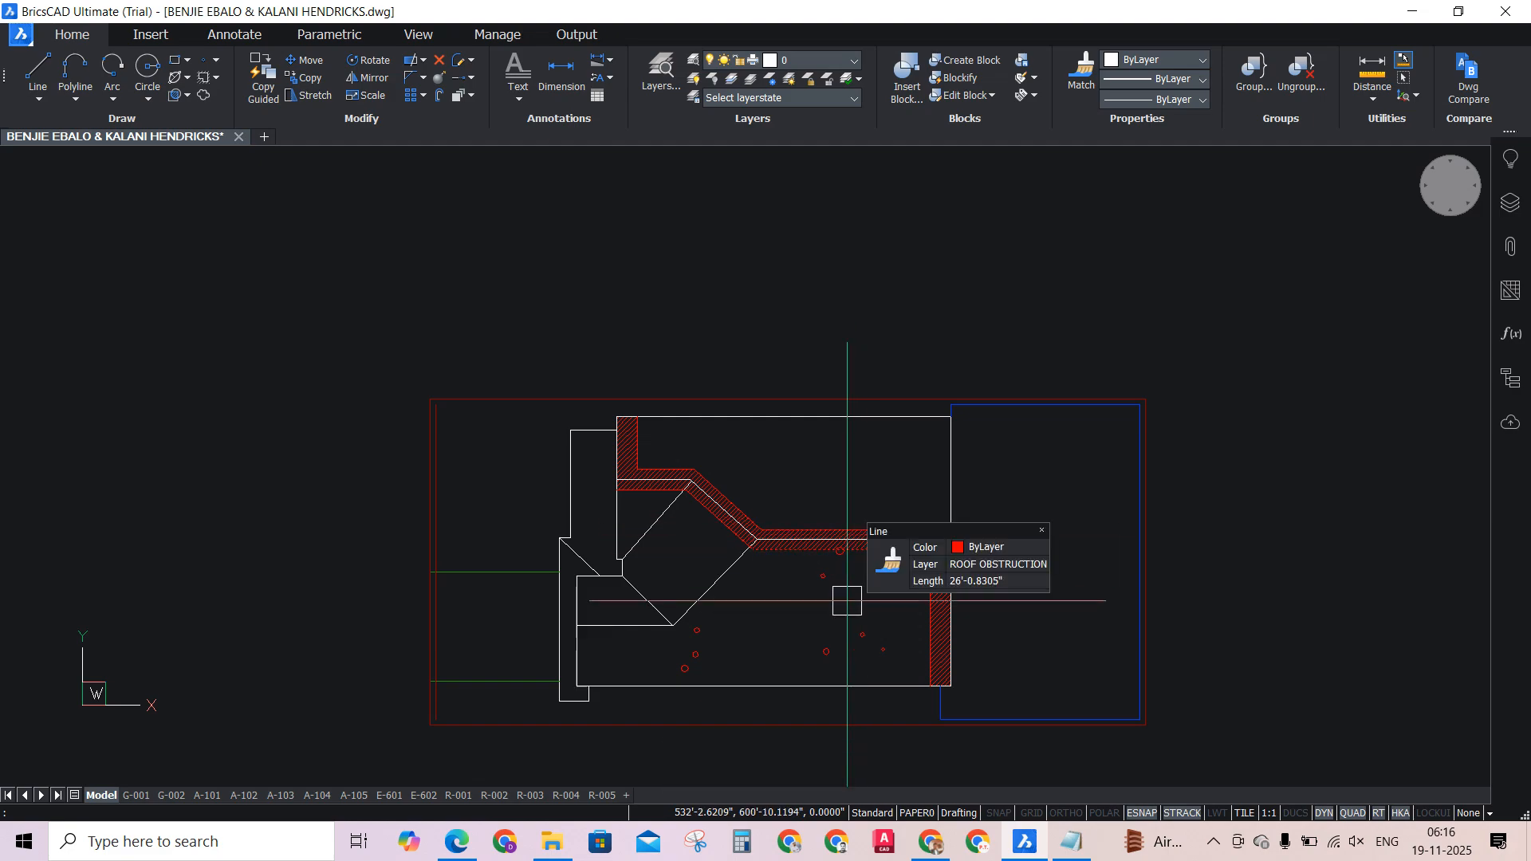
pyautogui.scroll(1, 838, 590)
pyautogui.scroll(-4, 827, 615)
pyautogui.scroll(5, 688, 423)
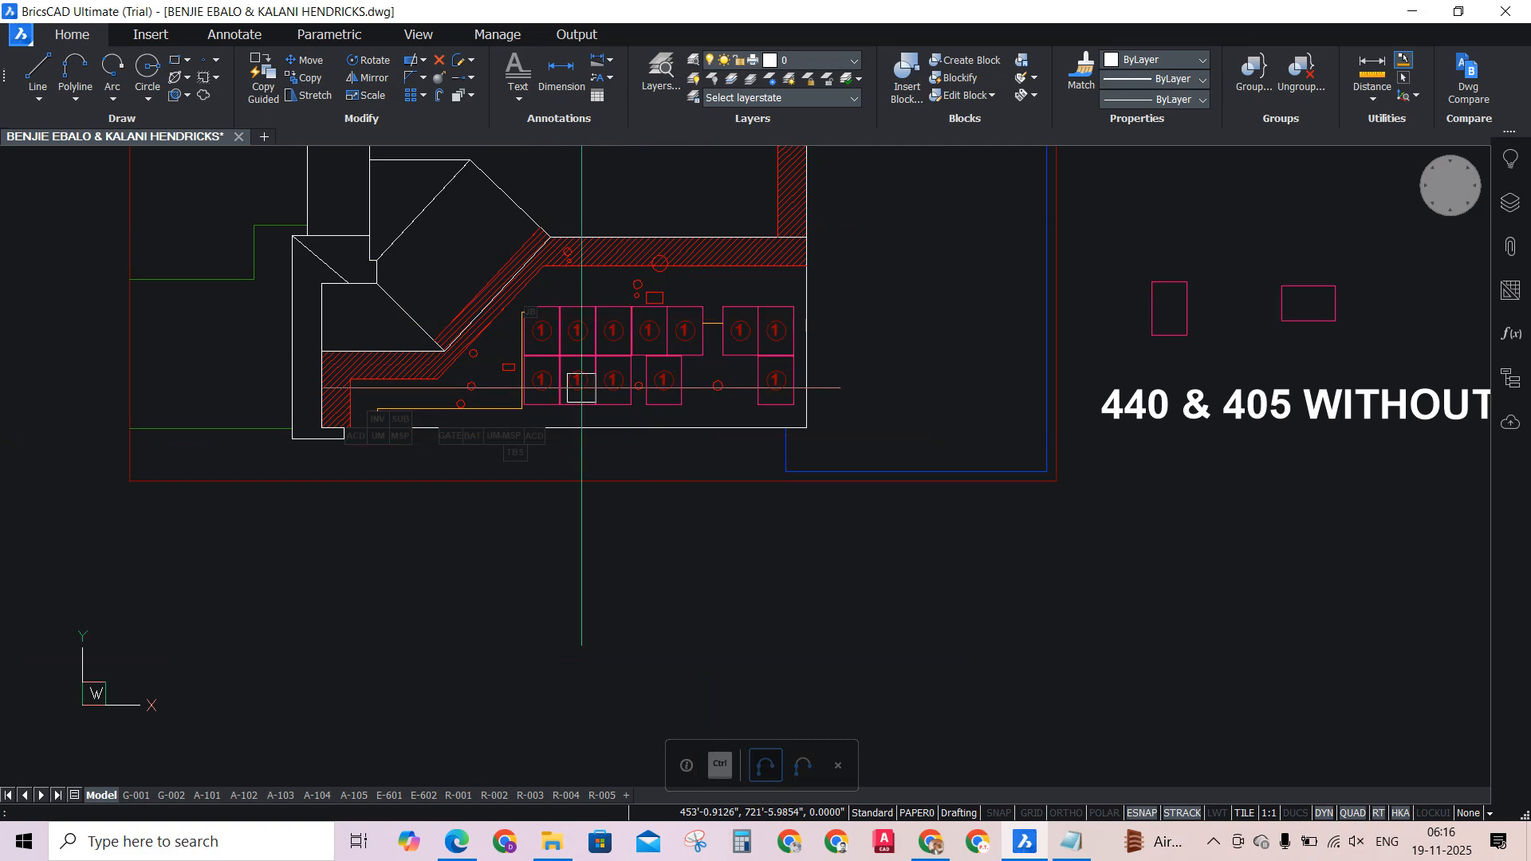
pyautogui.scroll(-3, 780, 319)
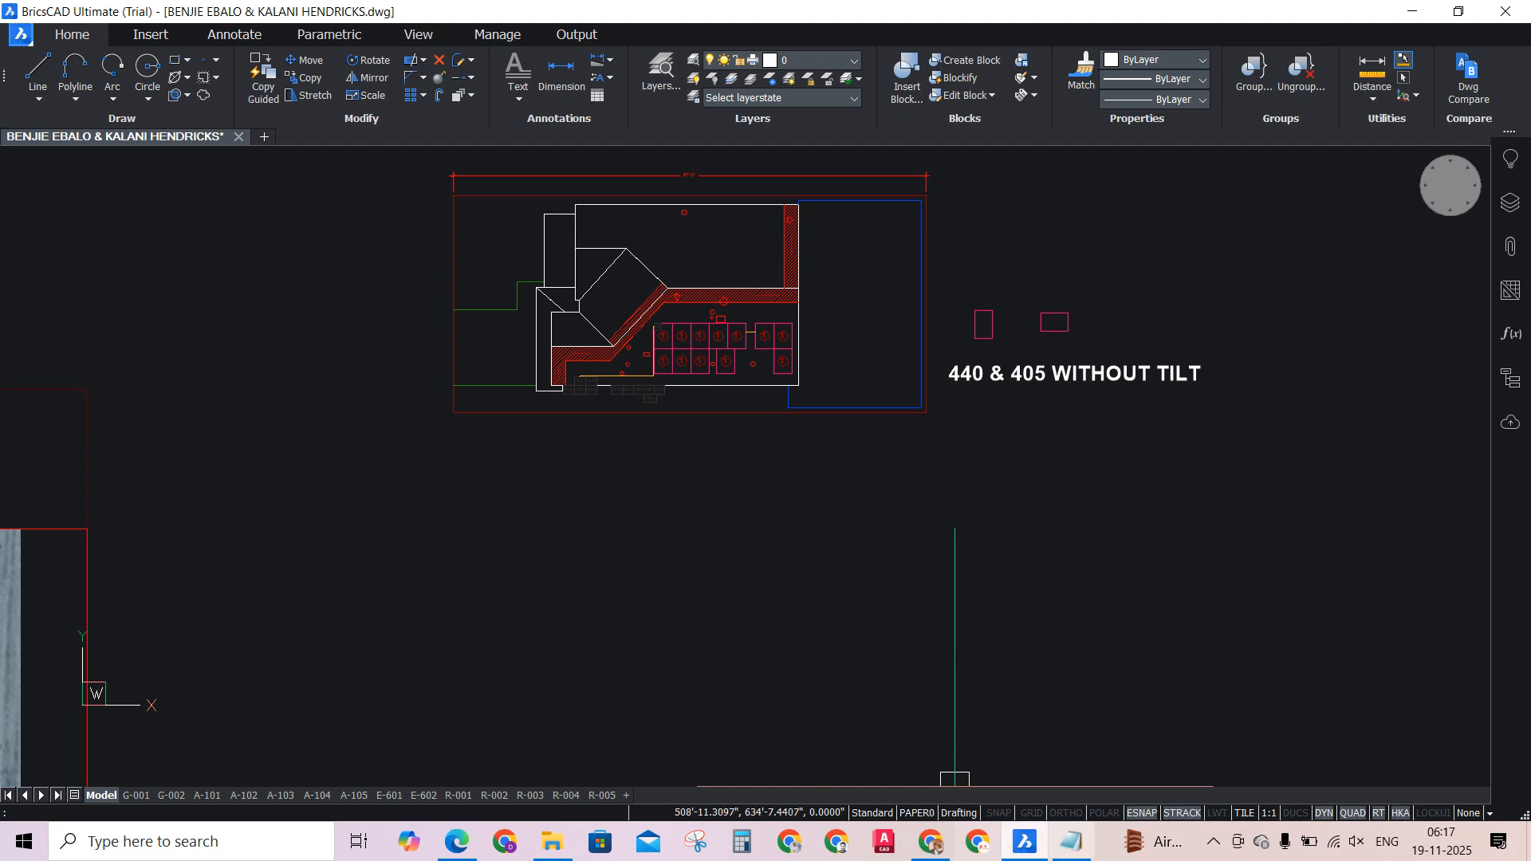
pyautogui.click(1086, 856)
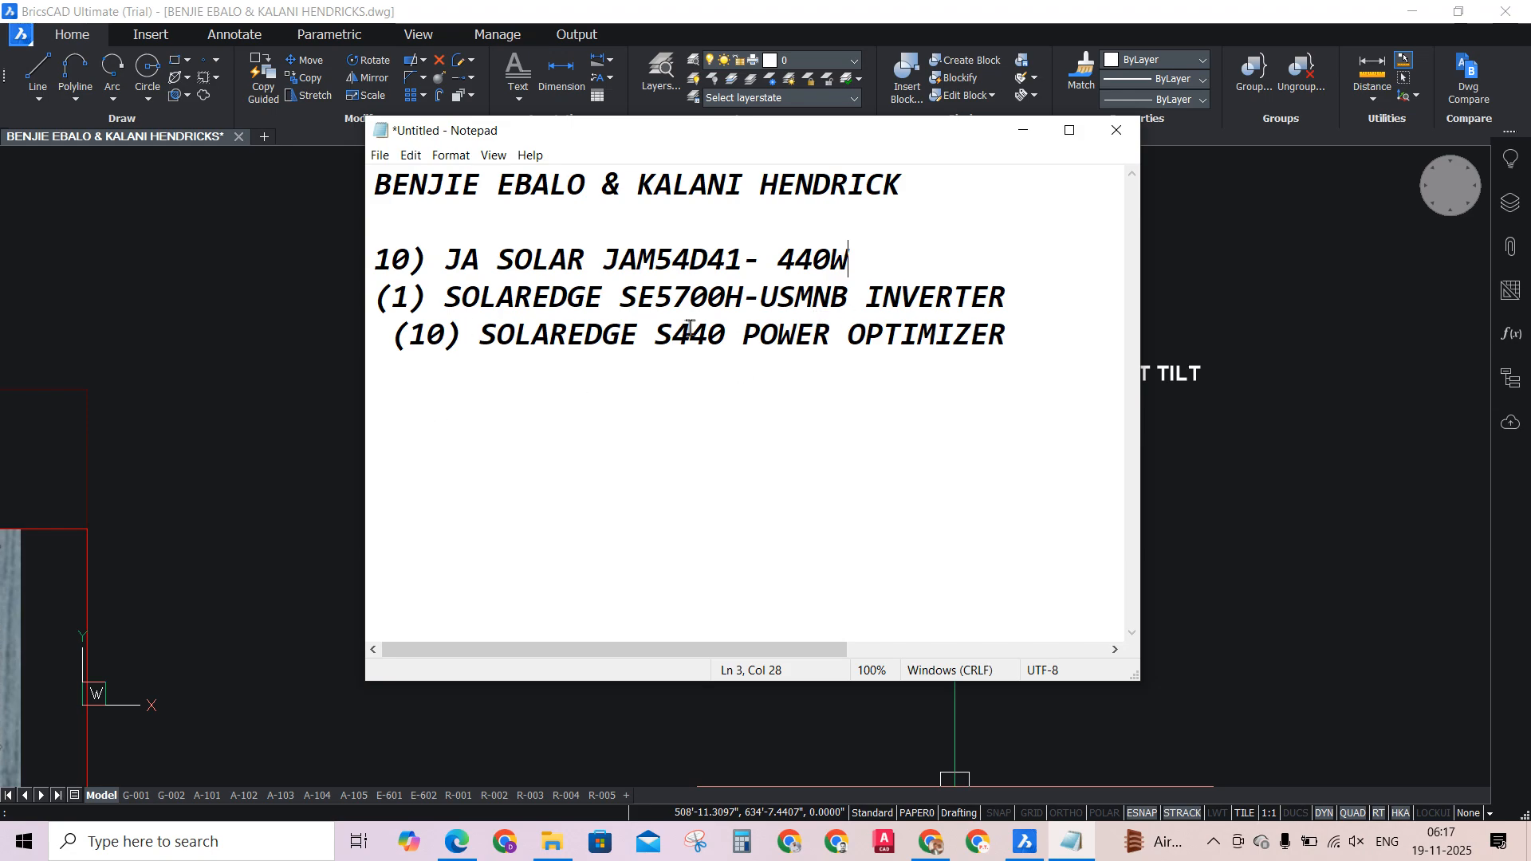
pyautogui.click(1313, 490)
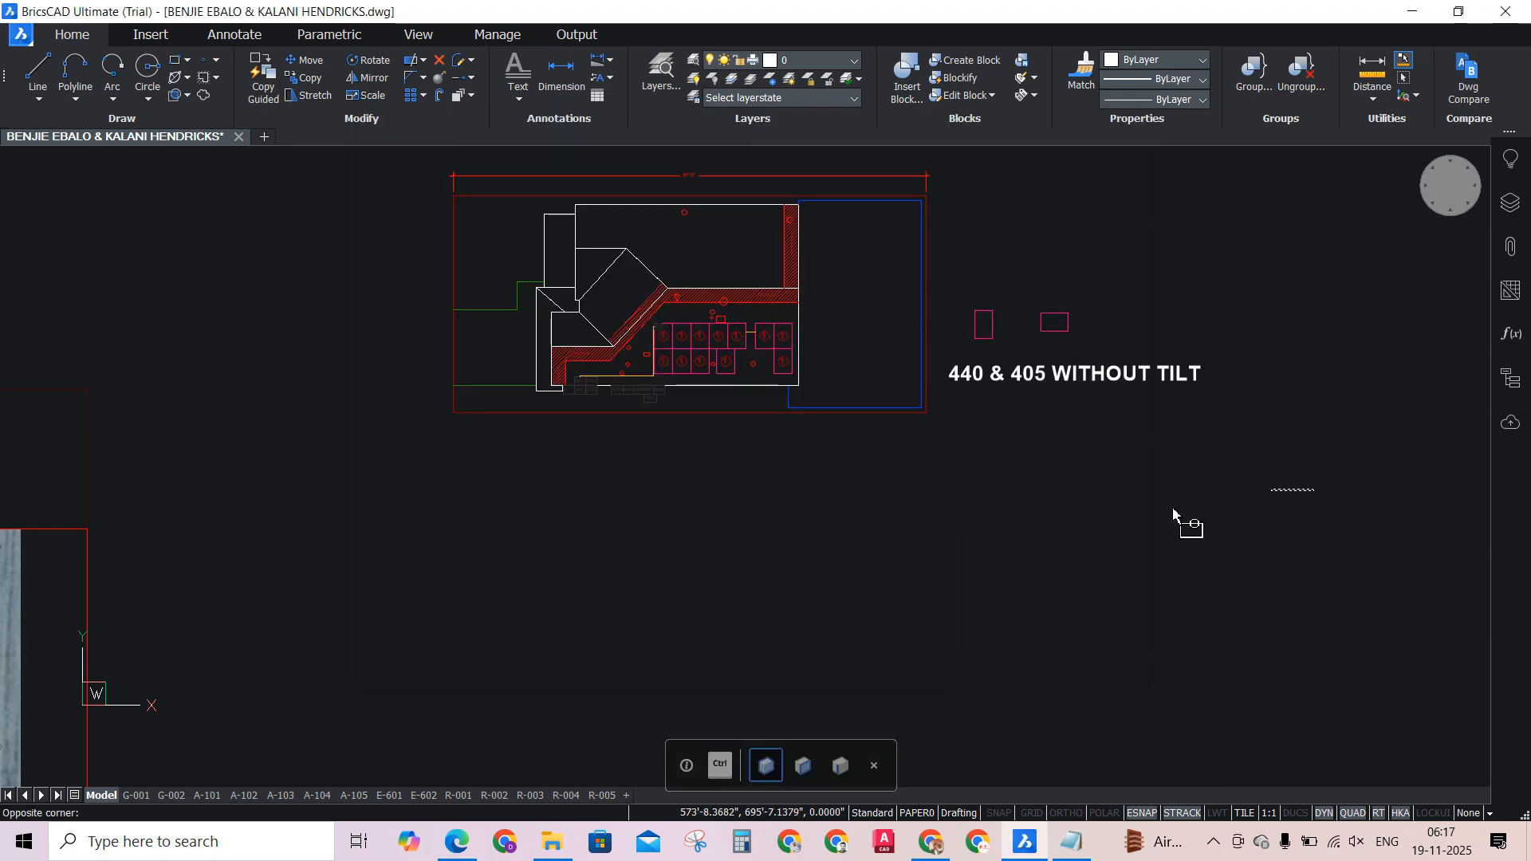
pyautogui.click(1027, 504)
pyautogui.scroll(2, 655, 326)
pyautogui.scroll(-6, 767, 294)
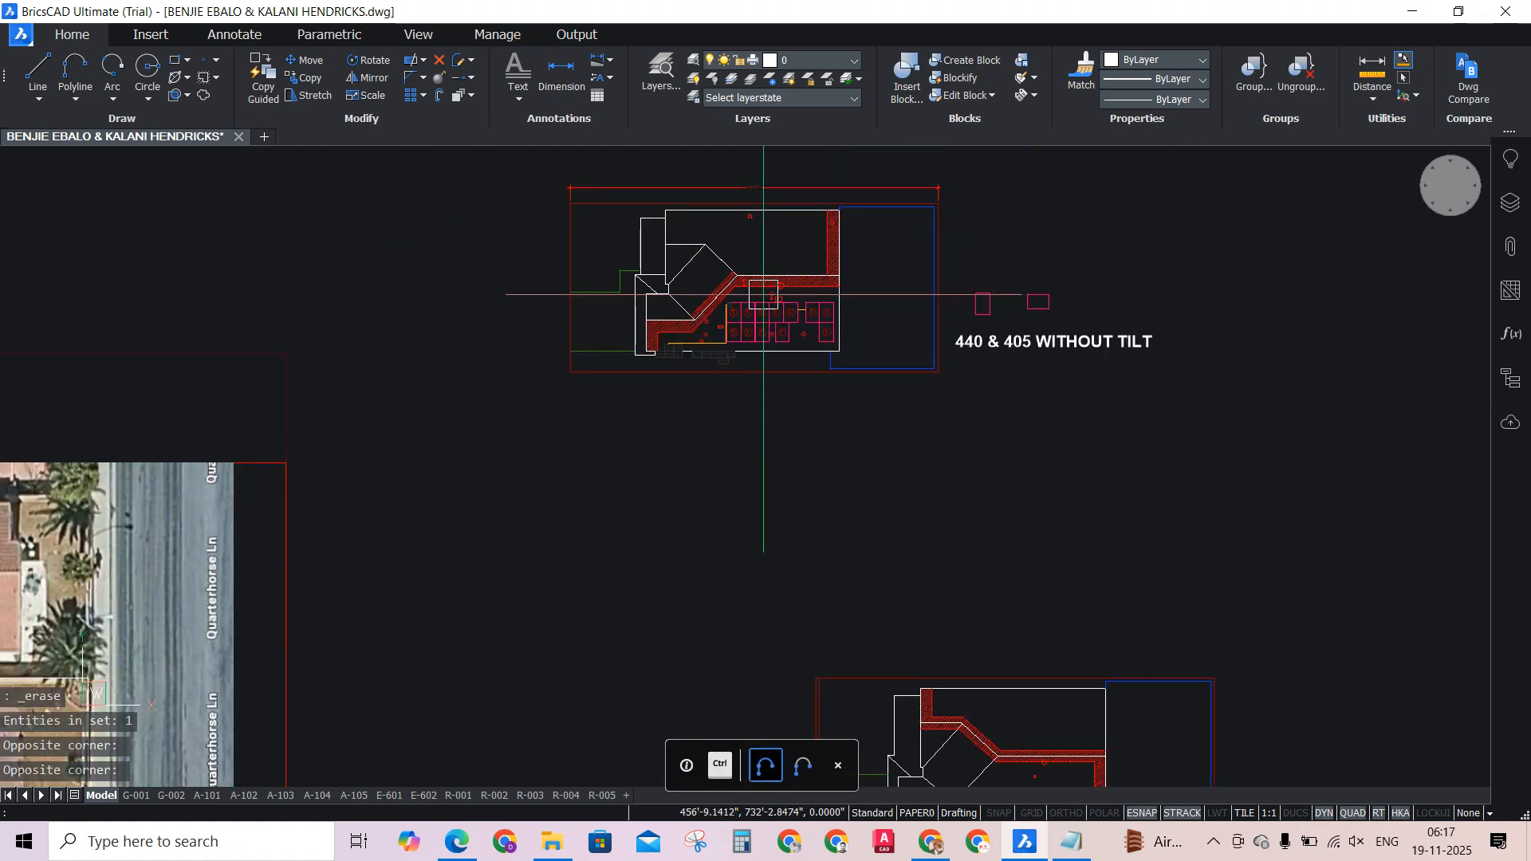
pyautogui.scroll(2, 856, 697)
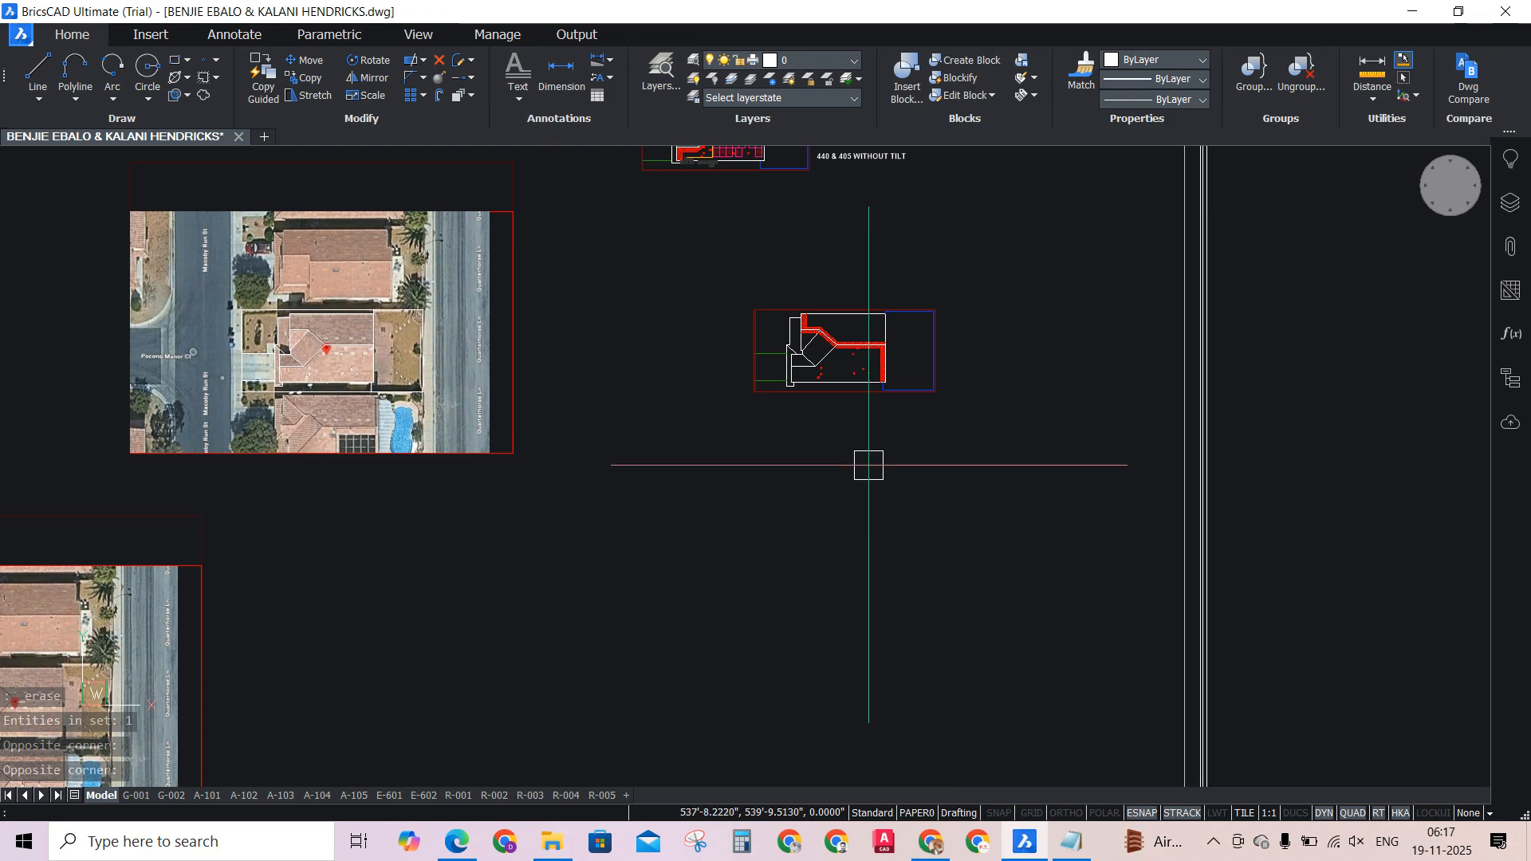
pyautogui.write('dwgcheck')
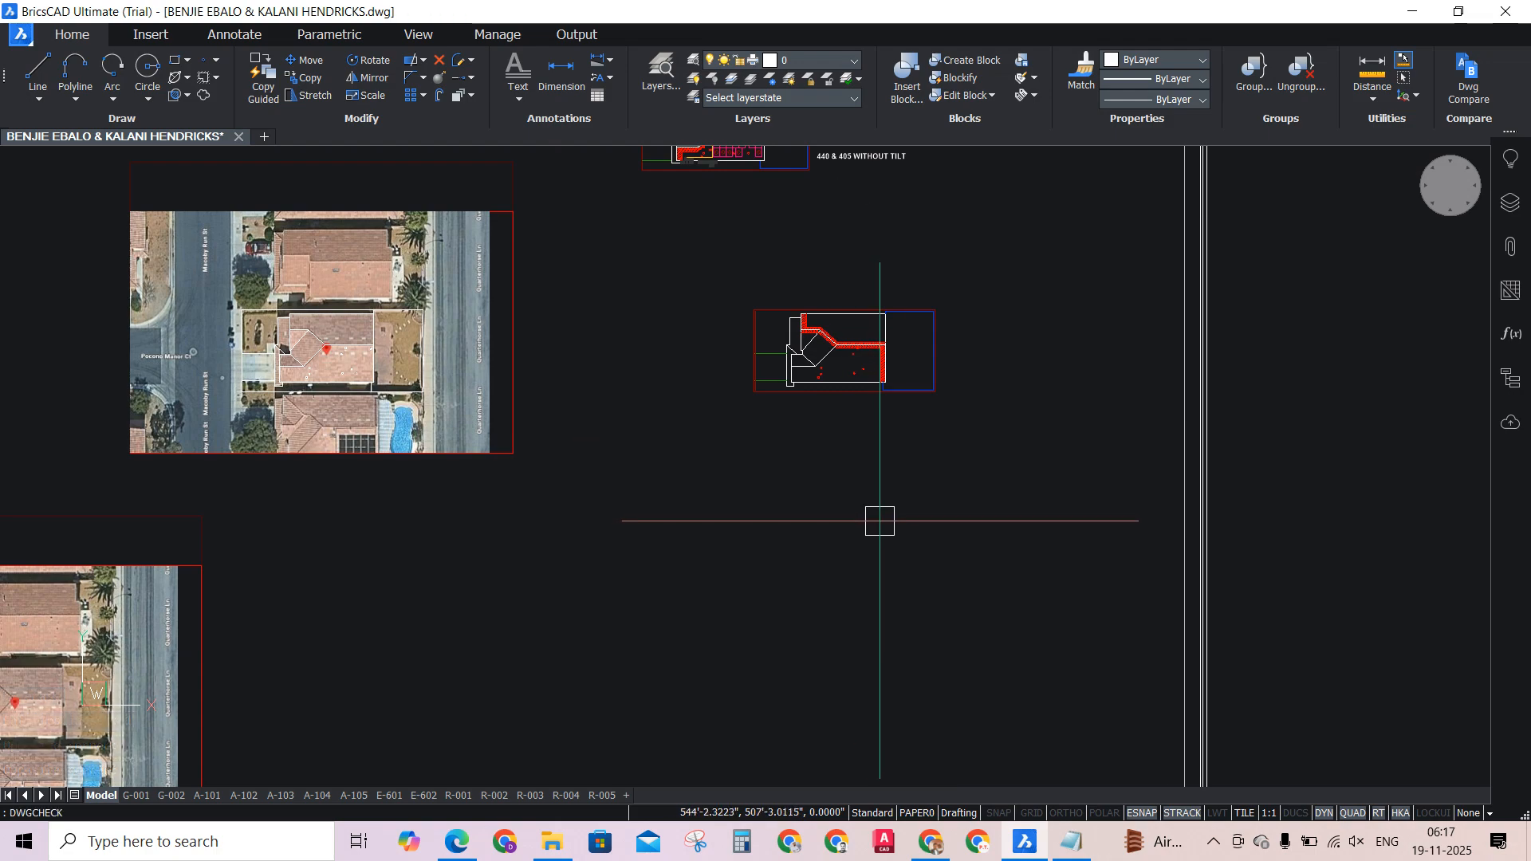
pyautogui.press('Return')
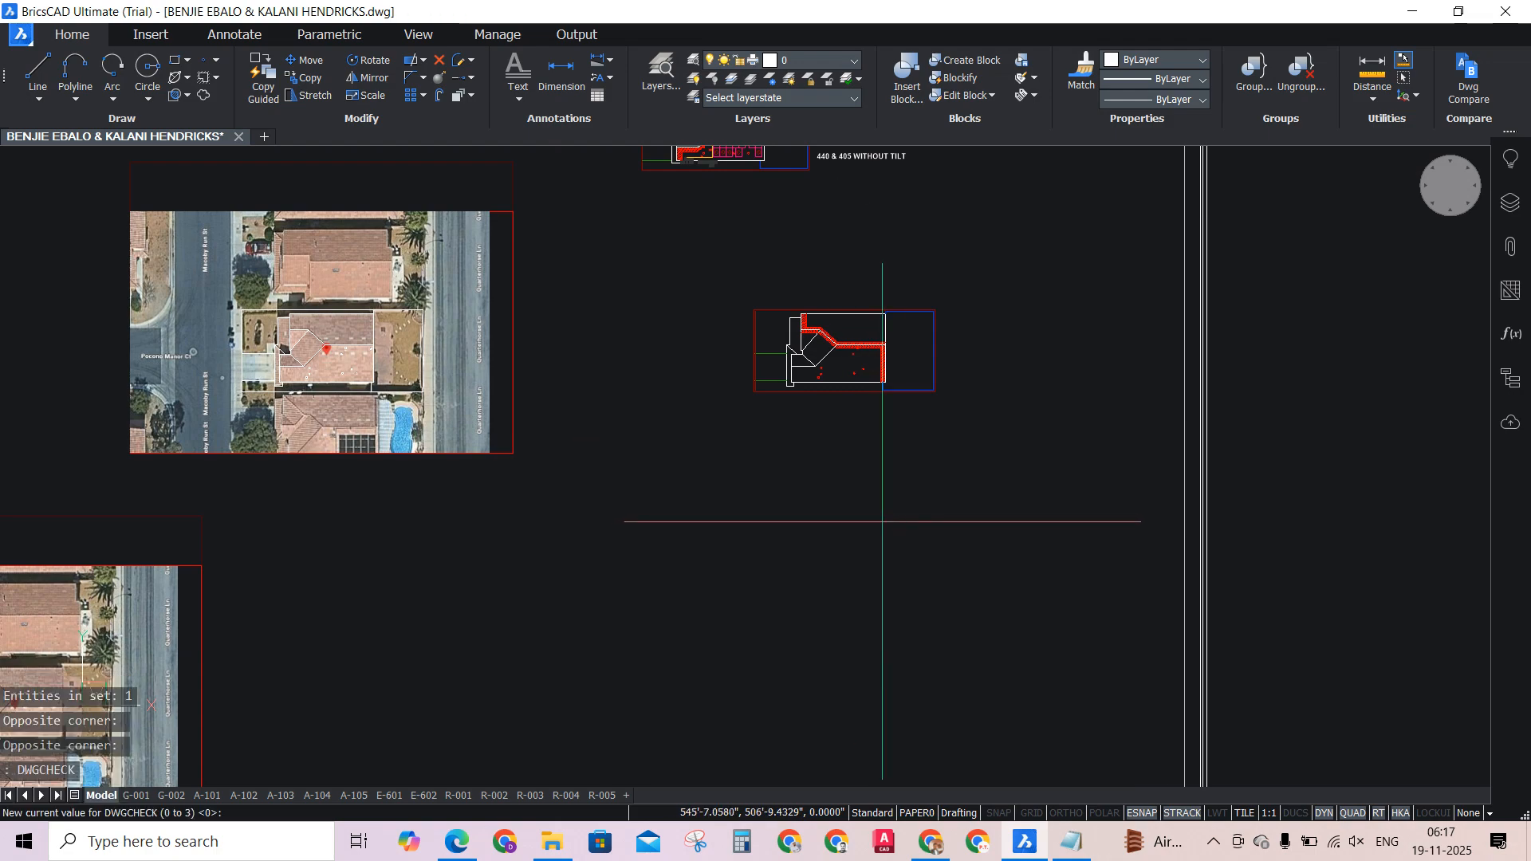
pyautogui.press('Return')
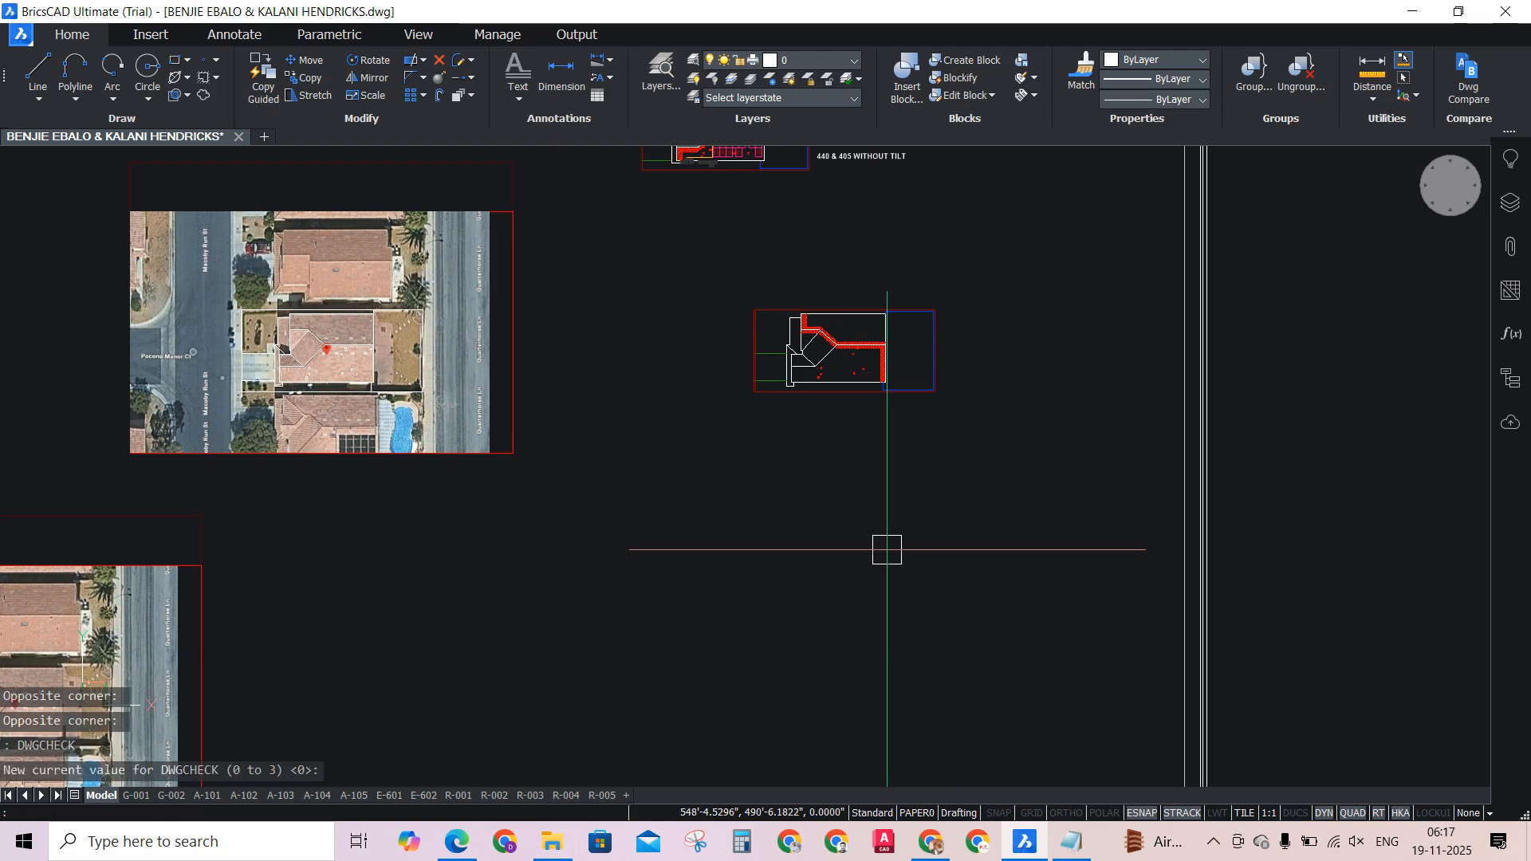
# Review the drawing's custom properties with DWGPROPS and close them without changes.
pyautogui.write('dwgp')
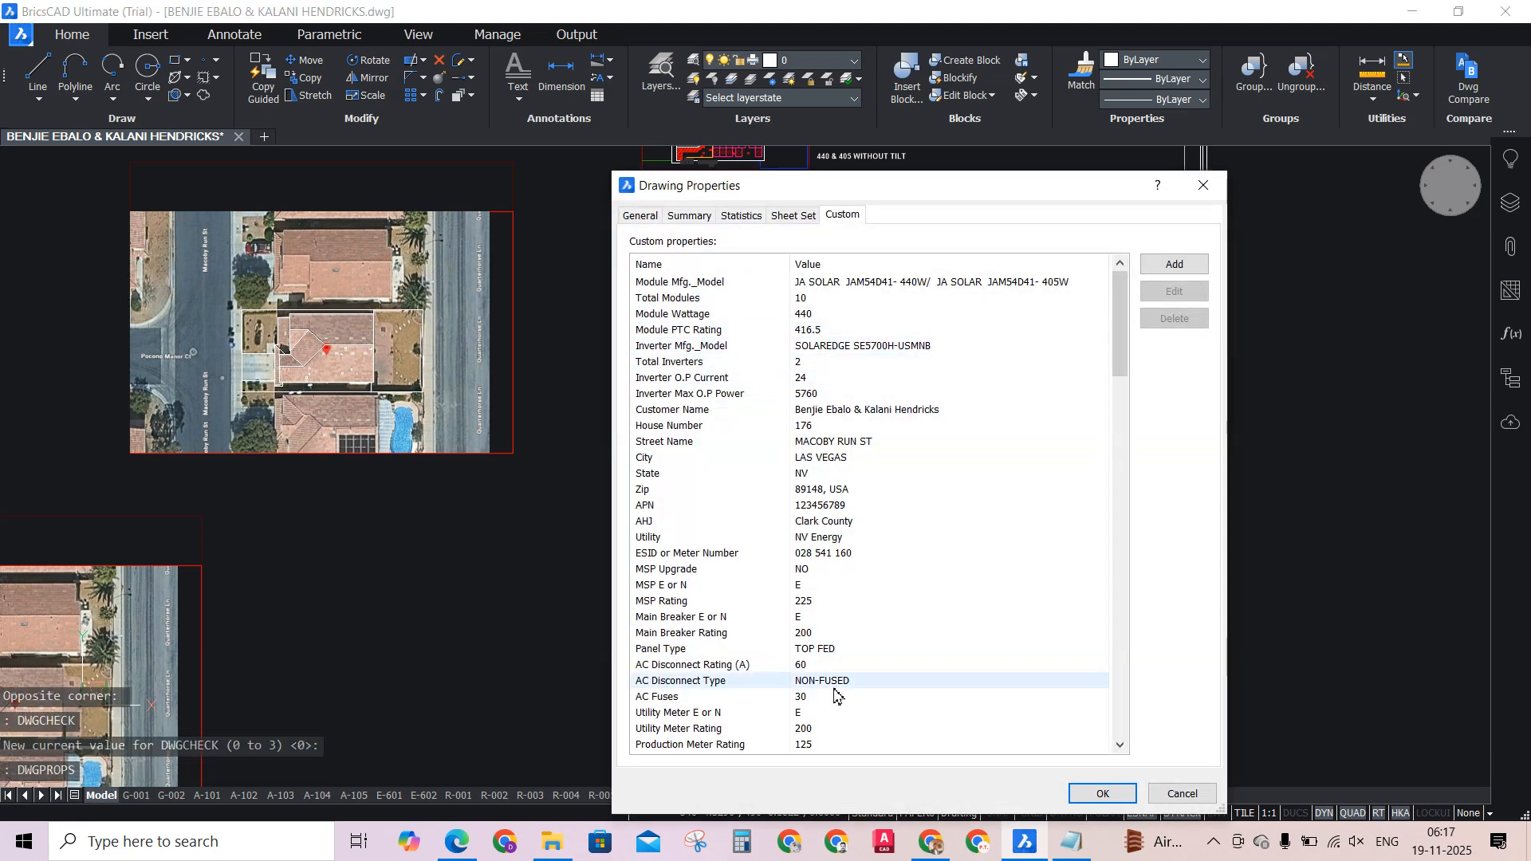
pyautogui.scroll(-10, 821, 581)
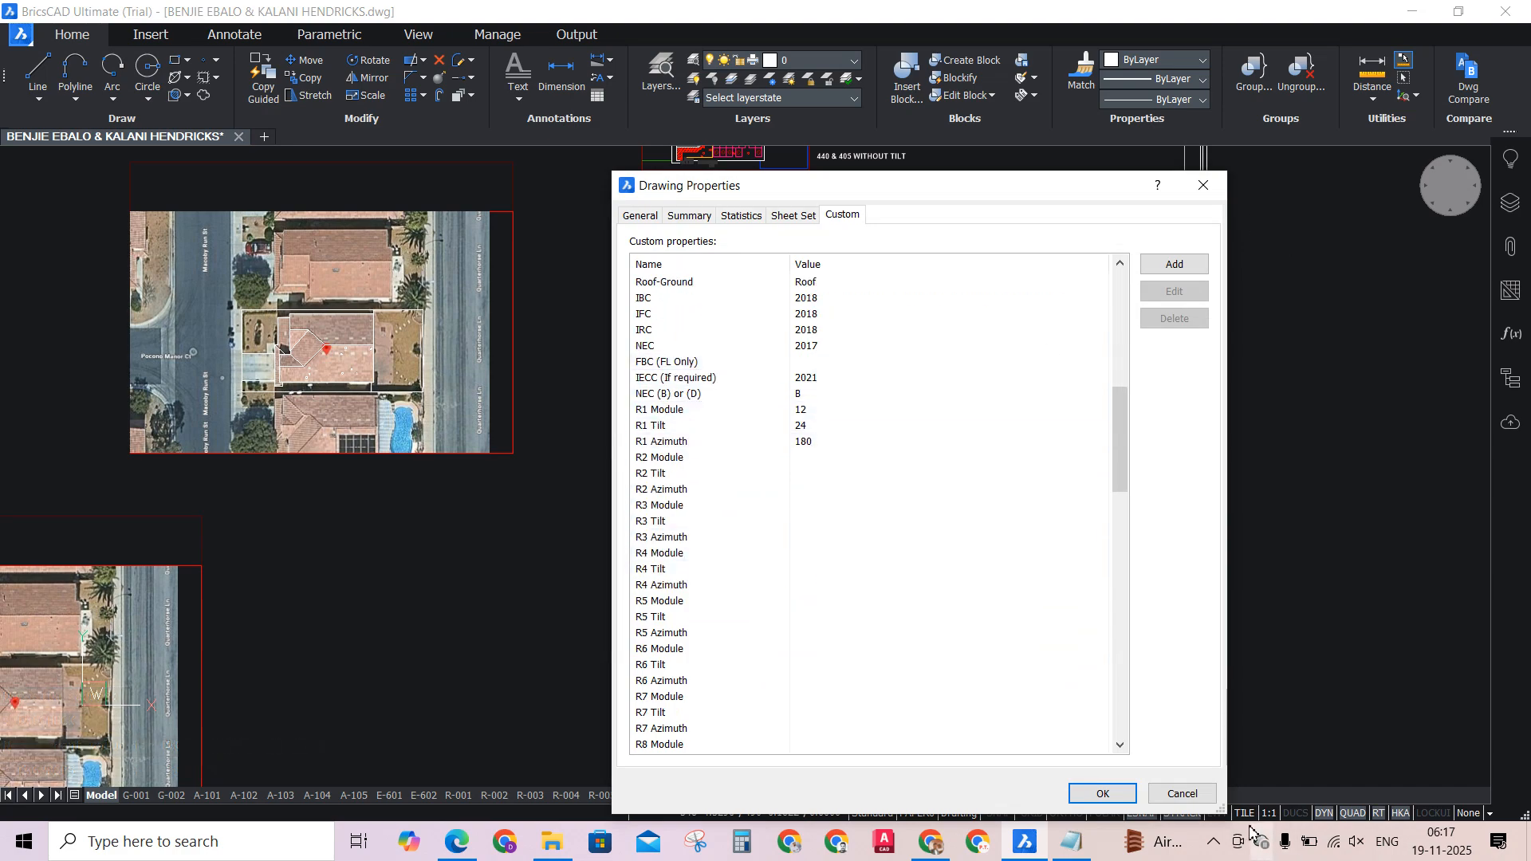
pyautogui.click(1171, 792)
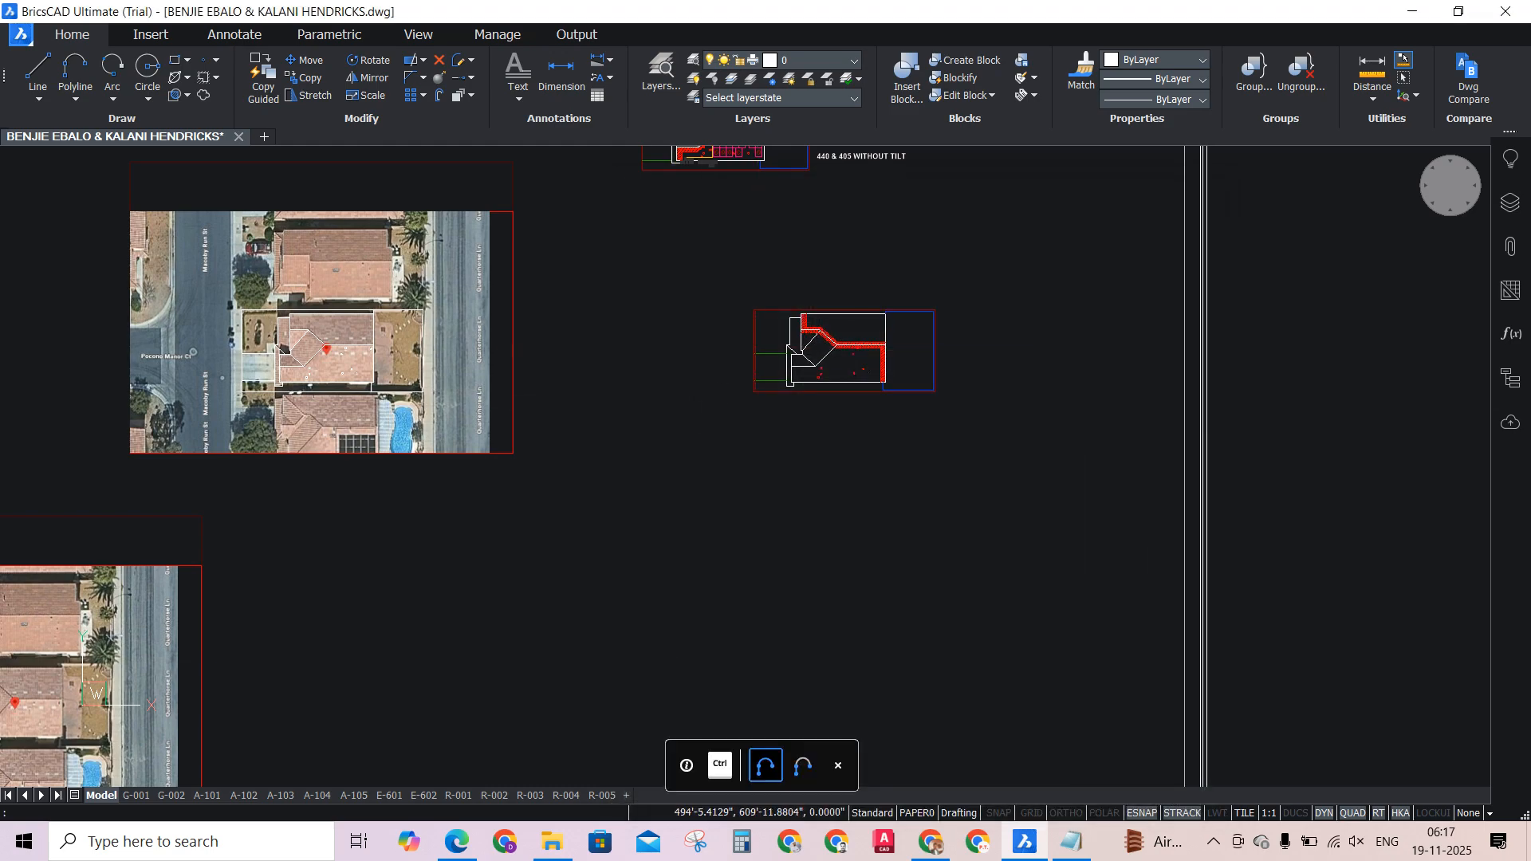
# Delete the extra inner property-line polyline on the driveway side of the lower roof plan.
pyautogui.scroll(5, 810, 361)
pyautogui.scroll(-5, 922, 558)
pyautogui.scroll(8, 917, 431)
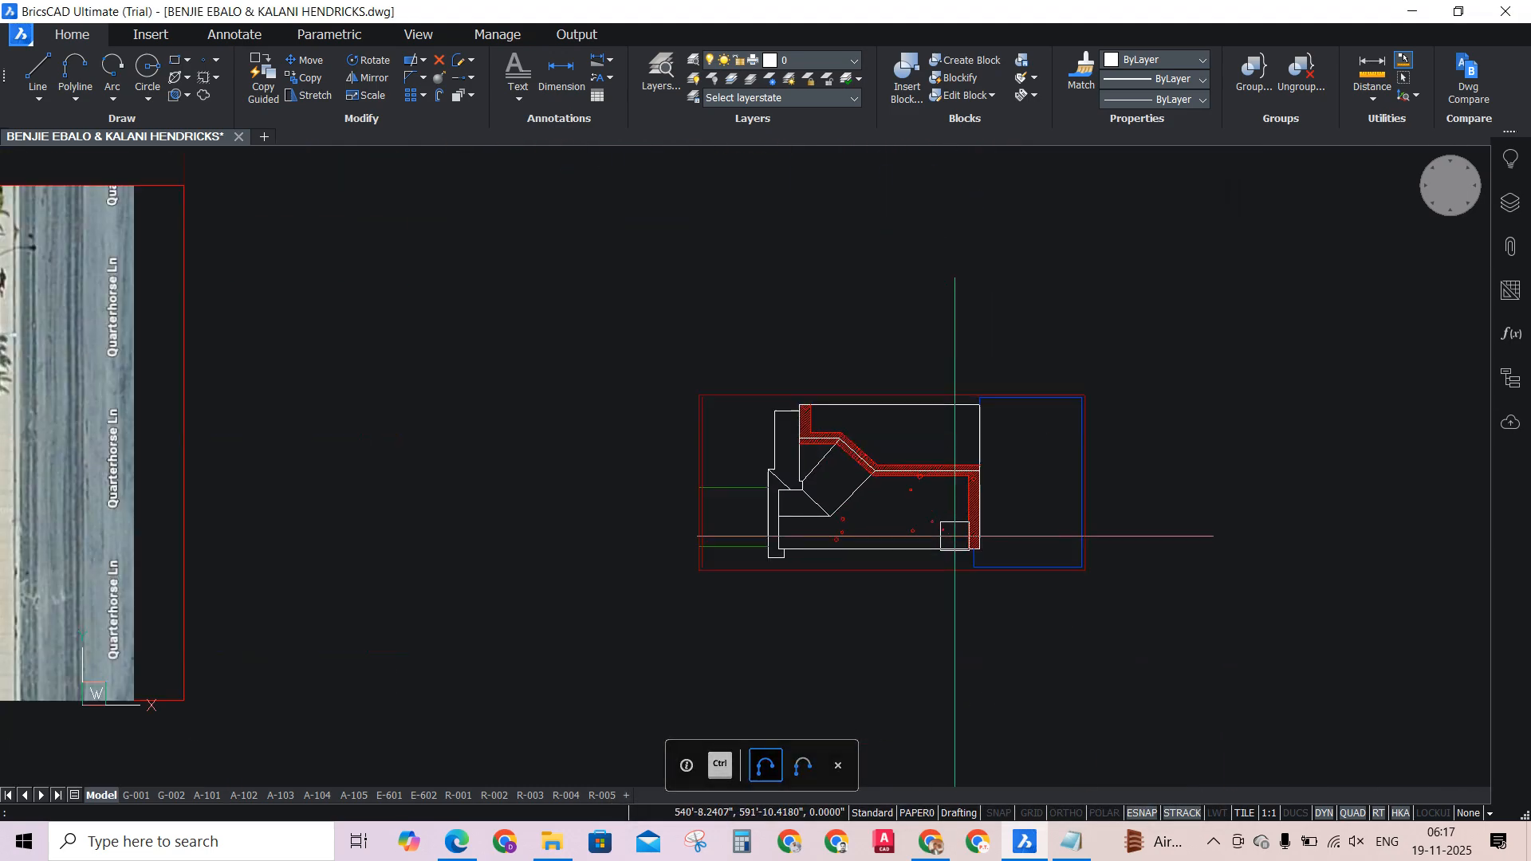
pyautogui.scroll(-5, 622, 308)
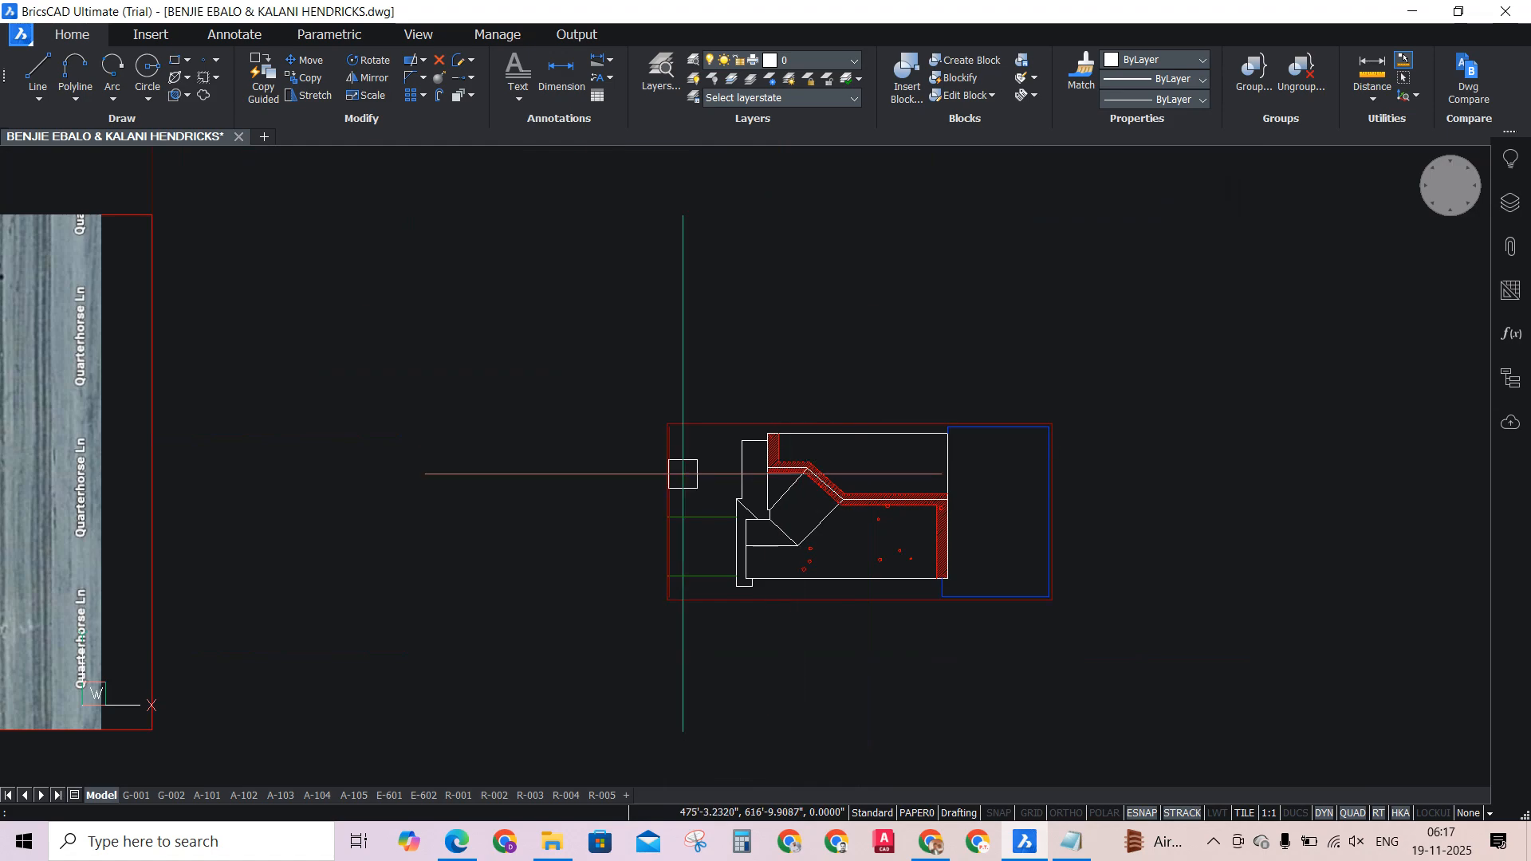
pyautogui.scroll(3, 694, 462)
pyautogui.scroll(-2, 705, 457)
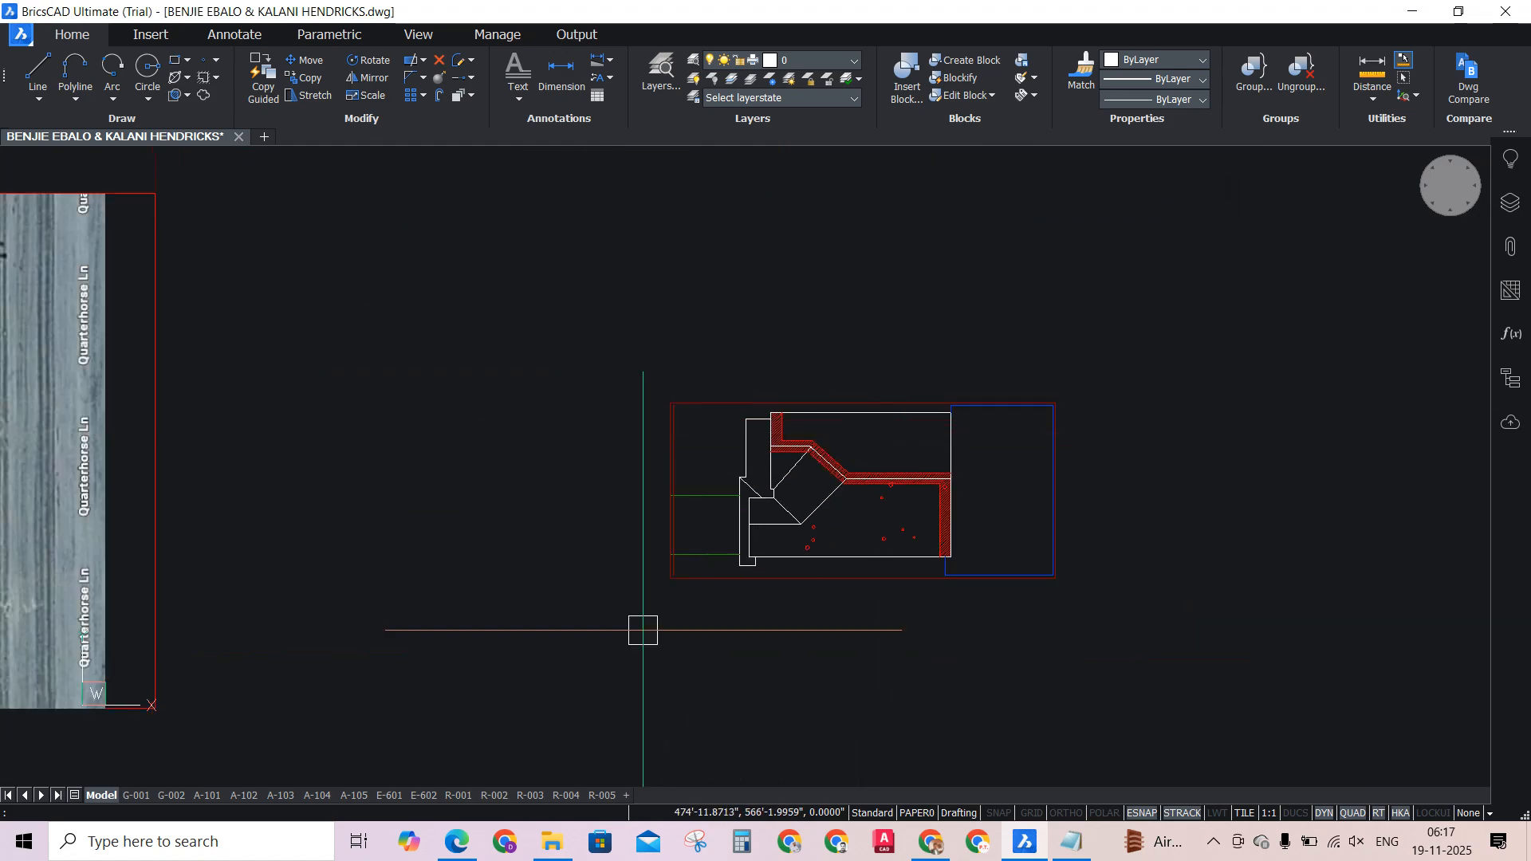
pyautogui.scroll(4, 610, 465)
pyautogui.scroll(2, 610, 465)
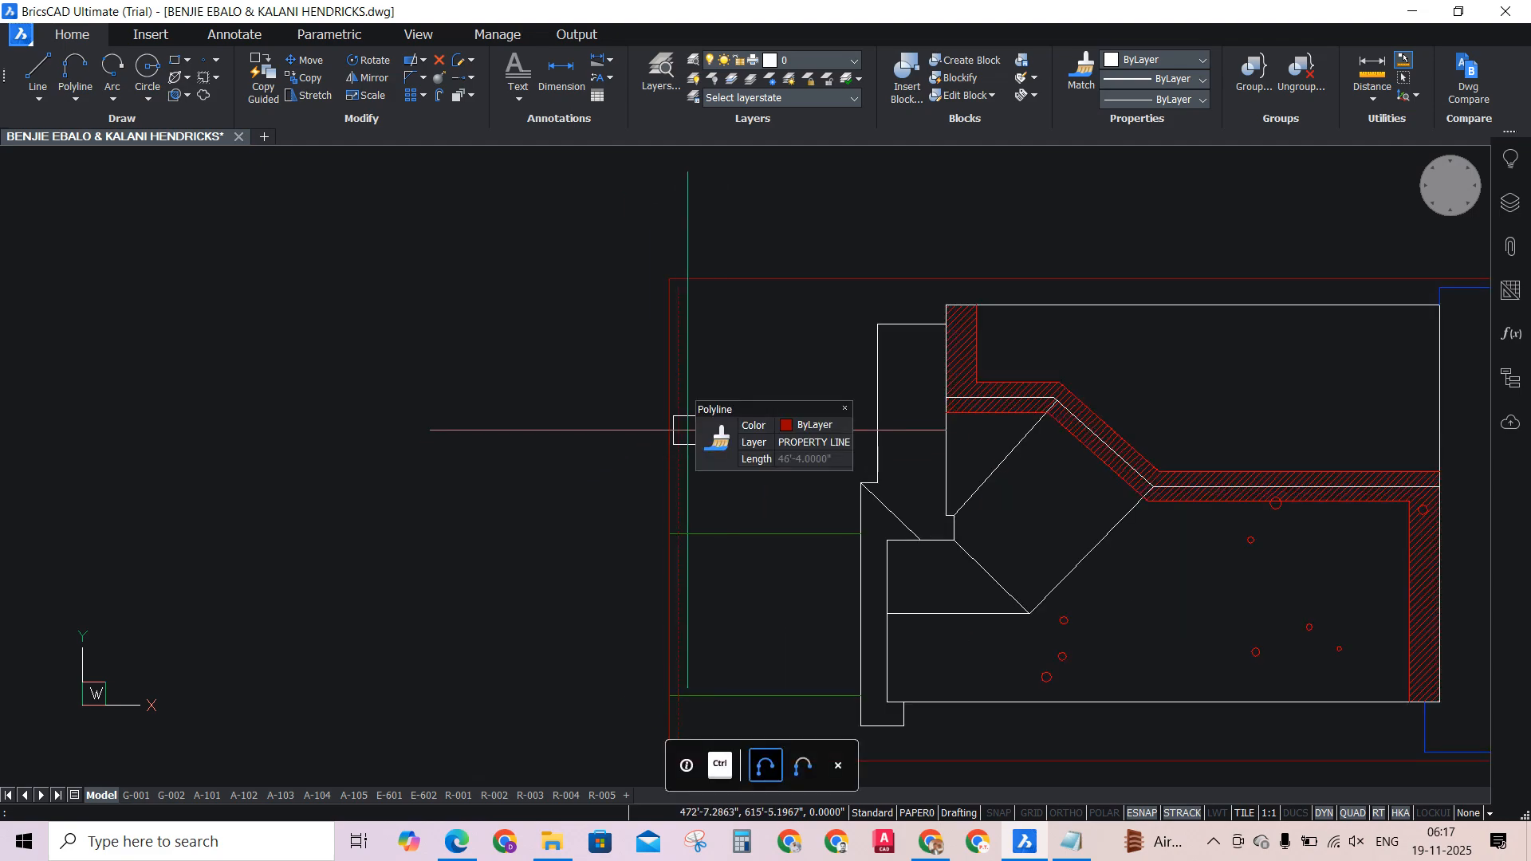
pyautogui.click(692, 428)
pyautogui.press('Delete')
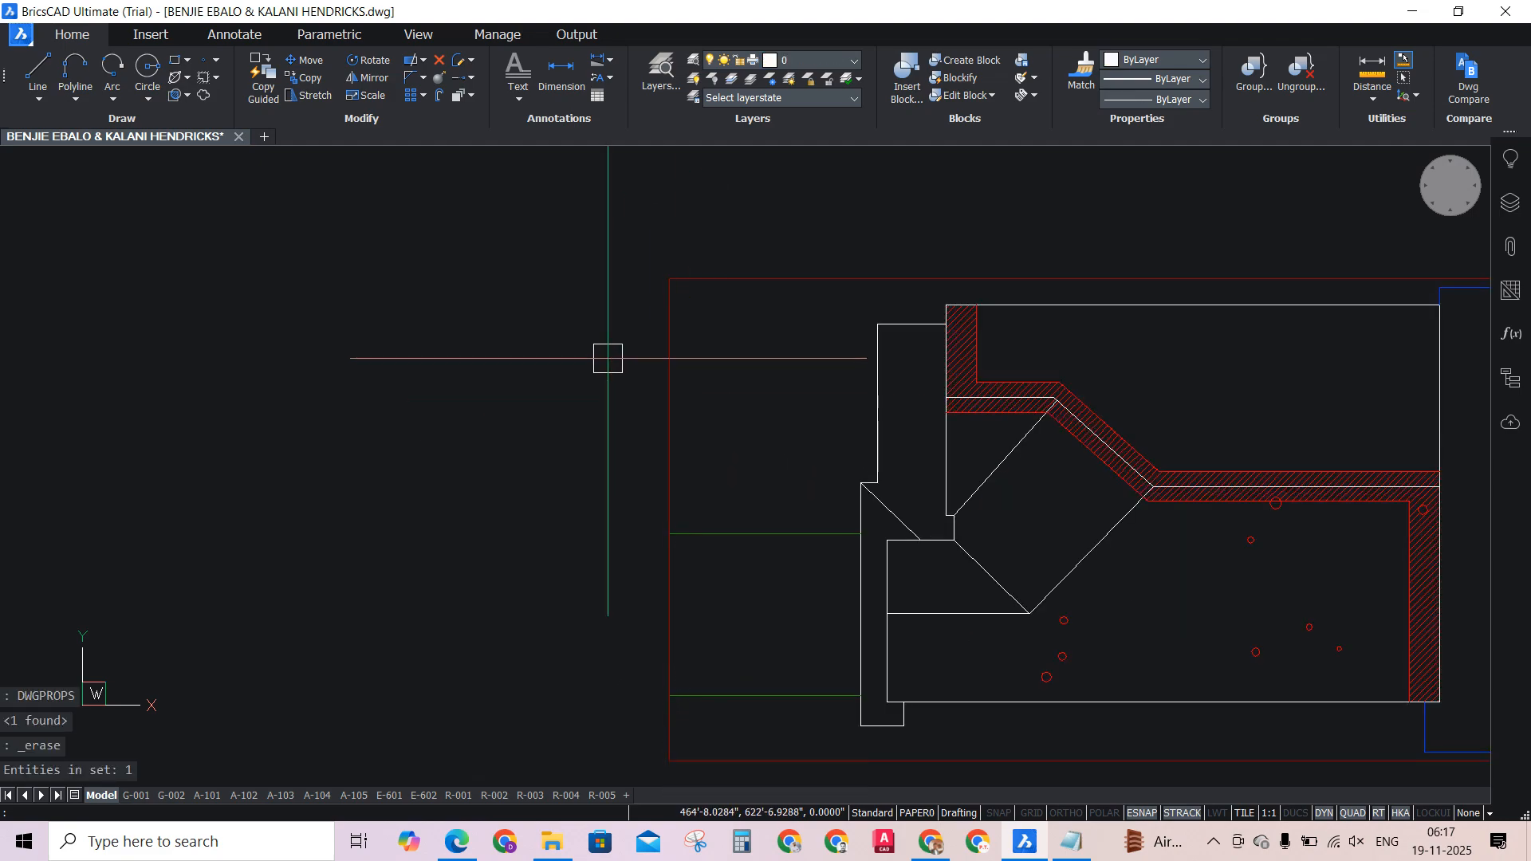
# Examine the module array and fire setbacks on the upper roof plan.
pyautogui.scroll(-4, 606, 356)
pyautogui.scroll(3, 710, 199)
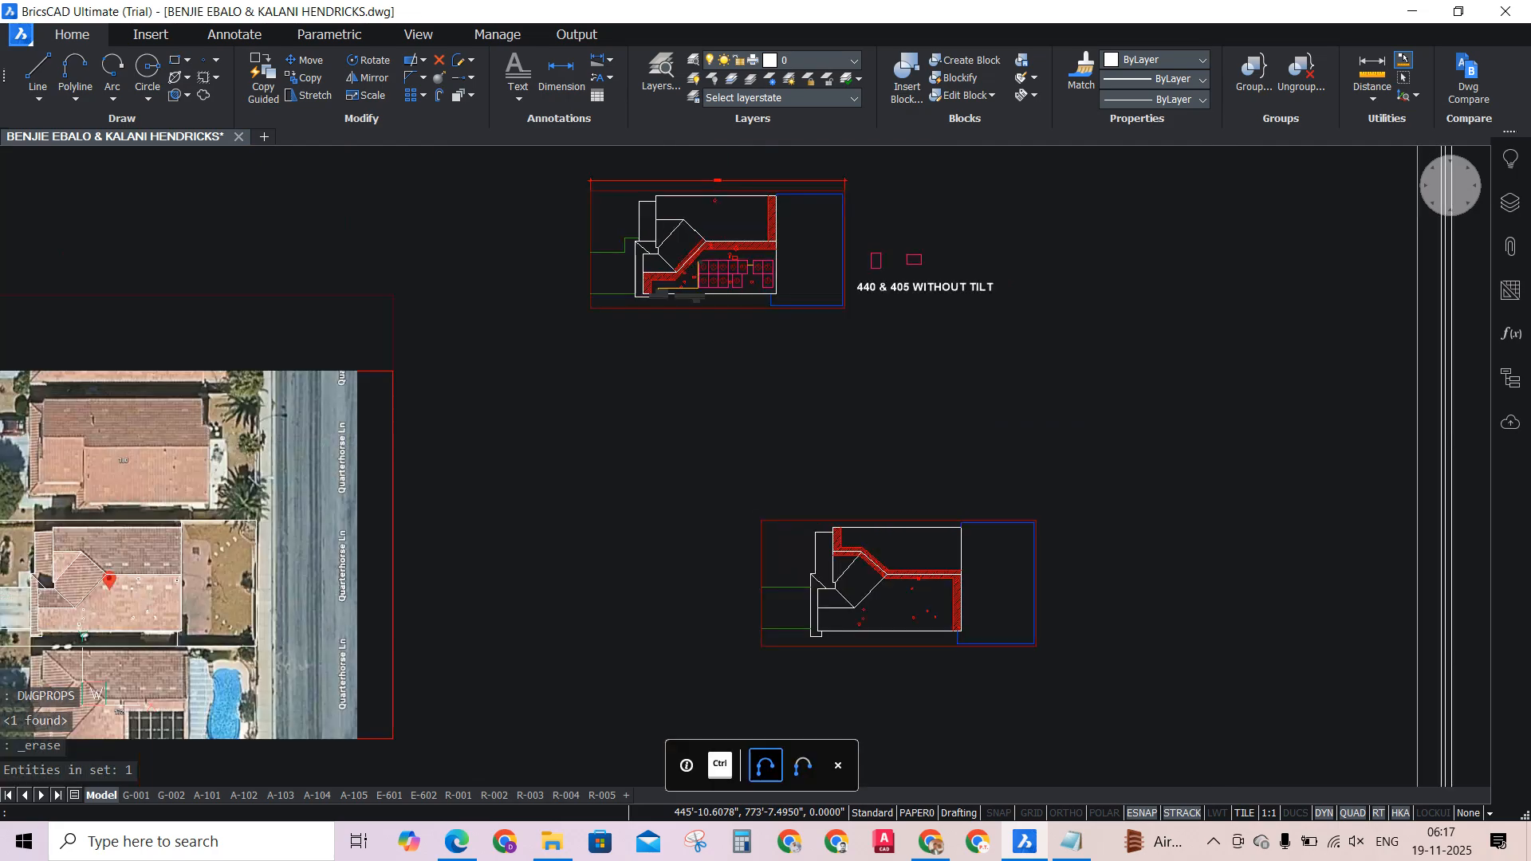
pyautogui.scroll(-2, 710, 200)
pyautogui.scroll(2, 709, 199)
pyautogui.scroll(4, 721, 257)
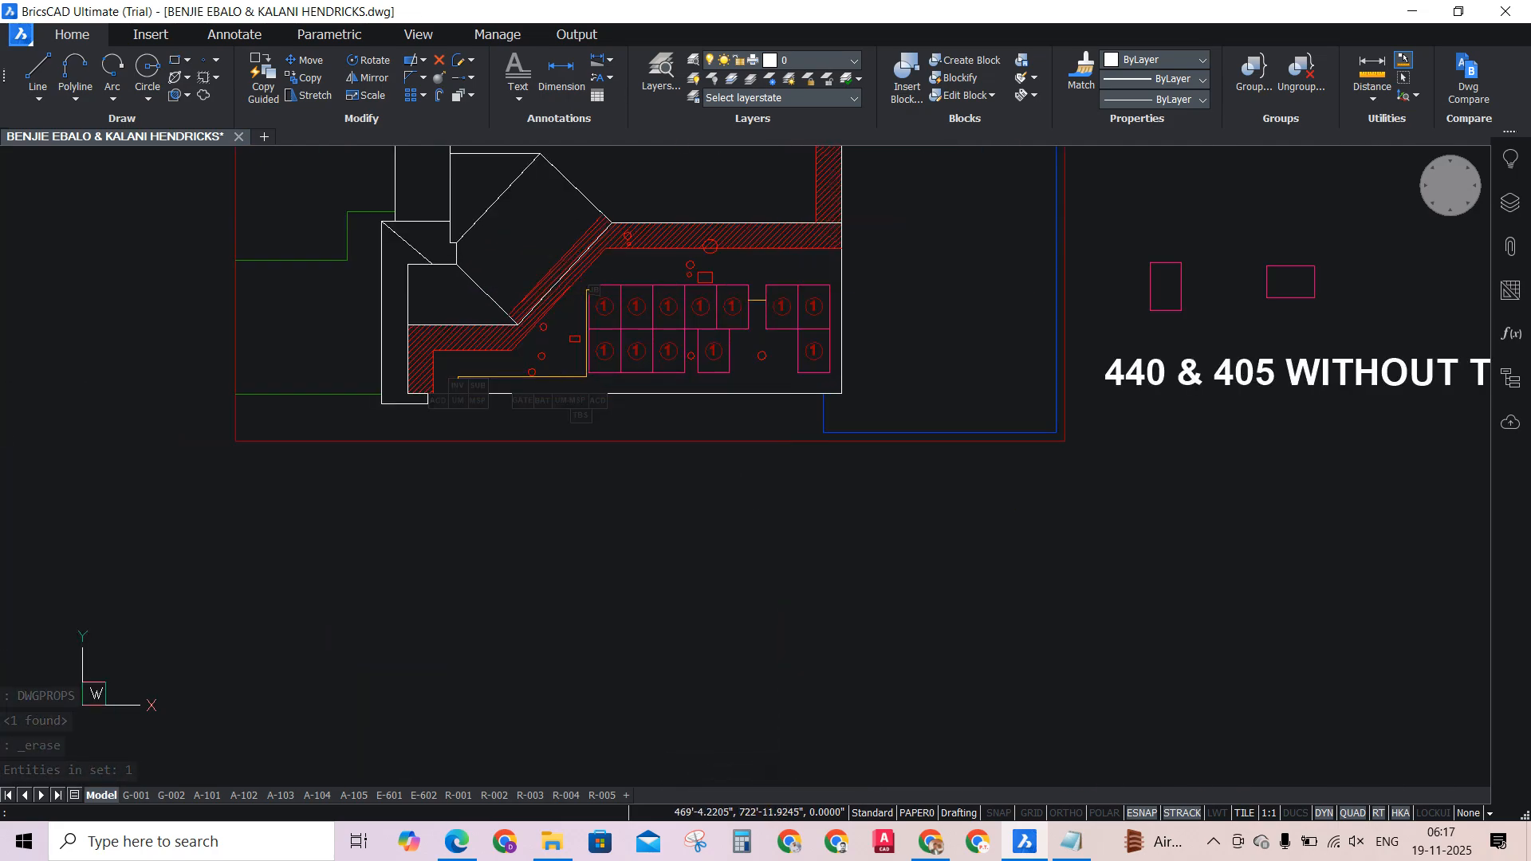
pyautogui.scroll(-2, 722, 257)
pyautogui.scroll(2, 722, 256)
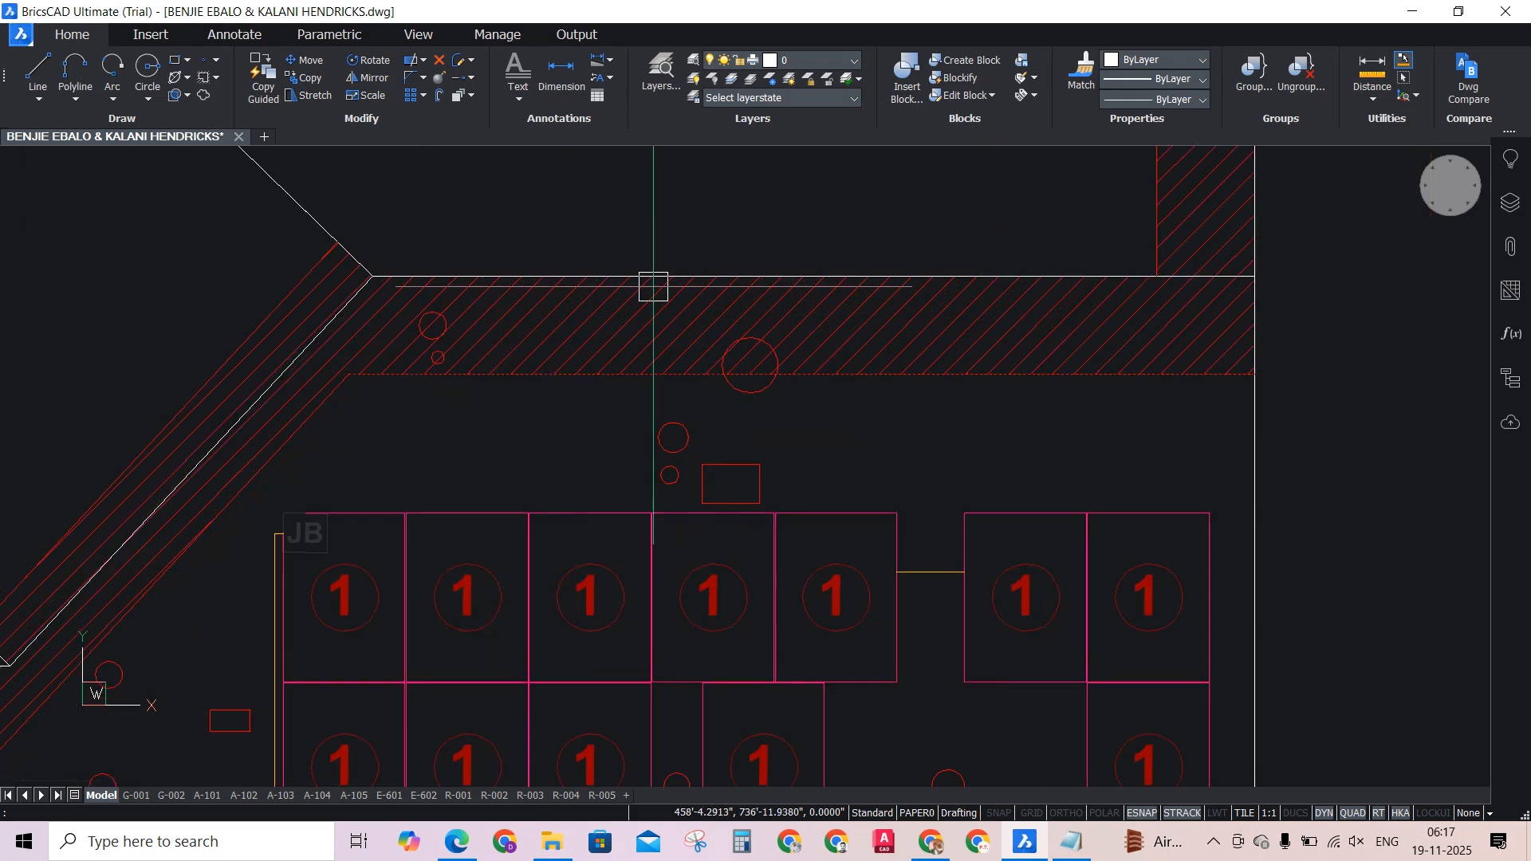
# Add a linear dimension along the horizontal ridge from the hip junction to the roof's outer edge, placed between the hatched setback and the modules.
pyautogui.click(567, 69)
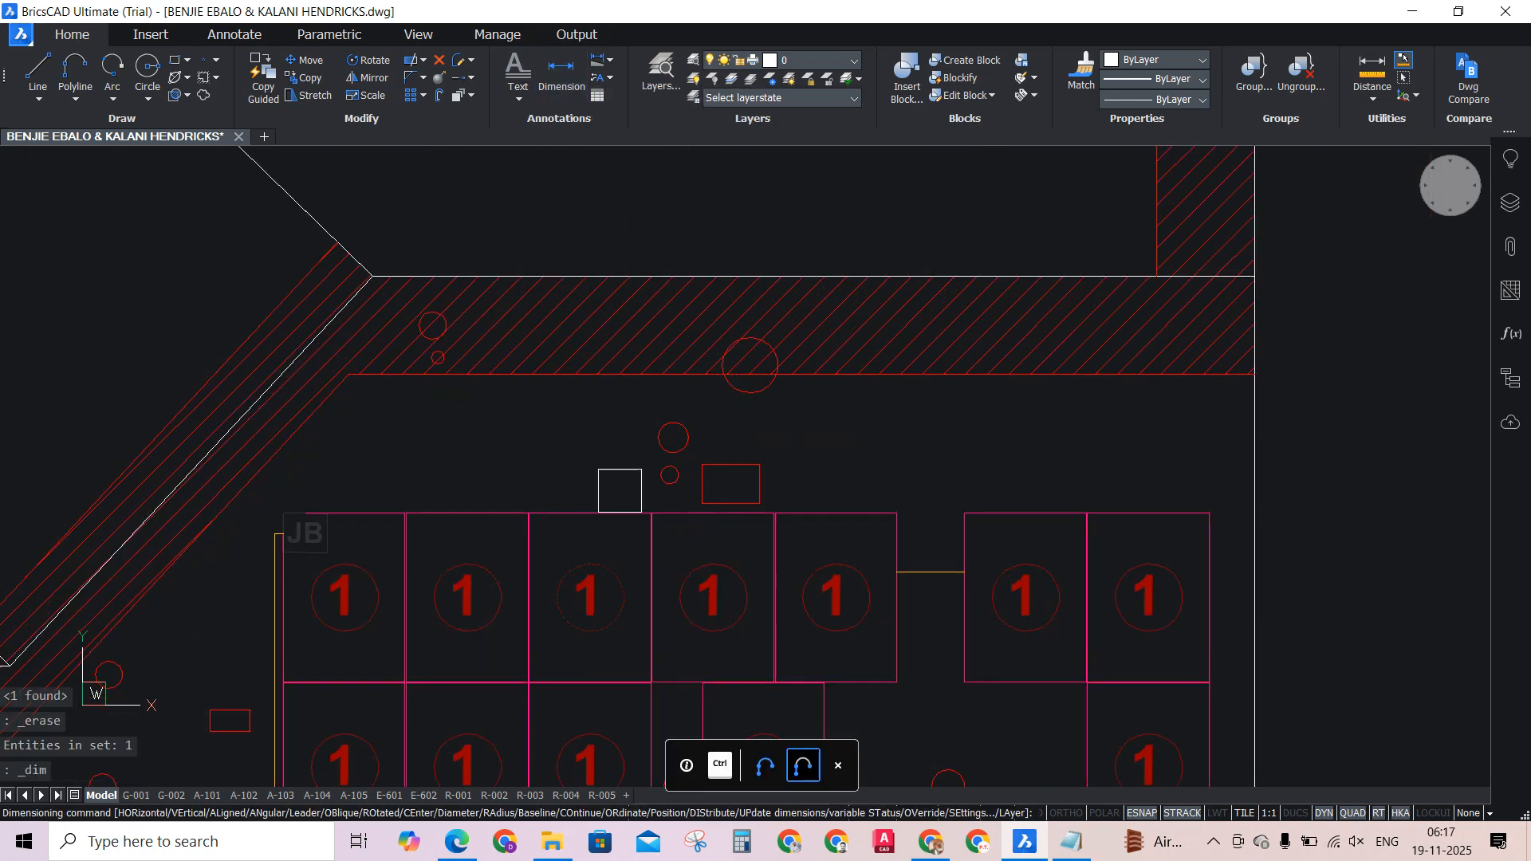
pyautogui.press('Return')
pyautogui.write('da')
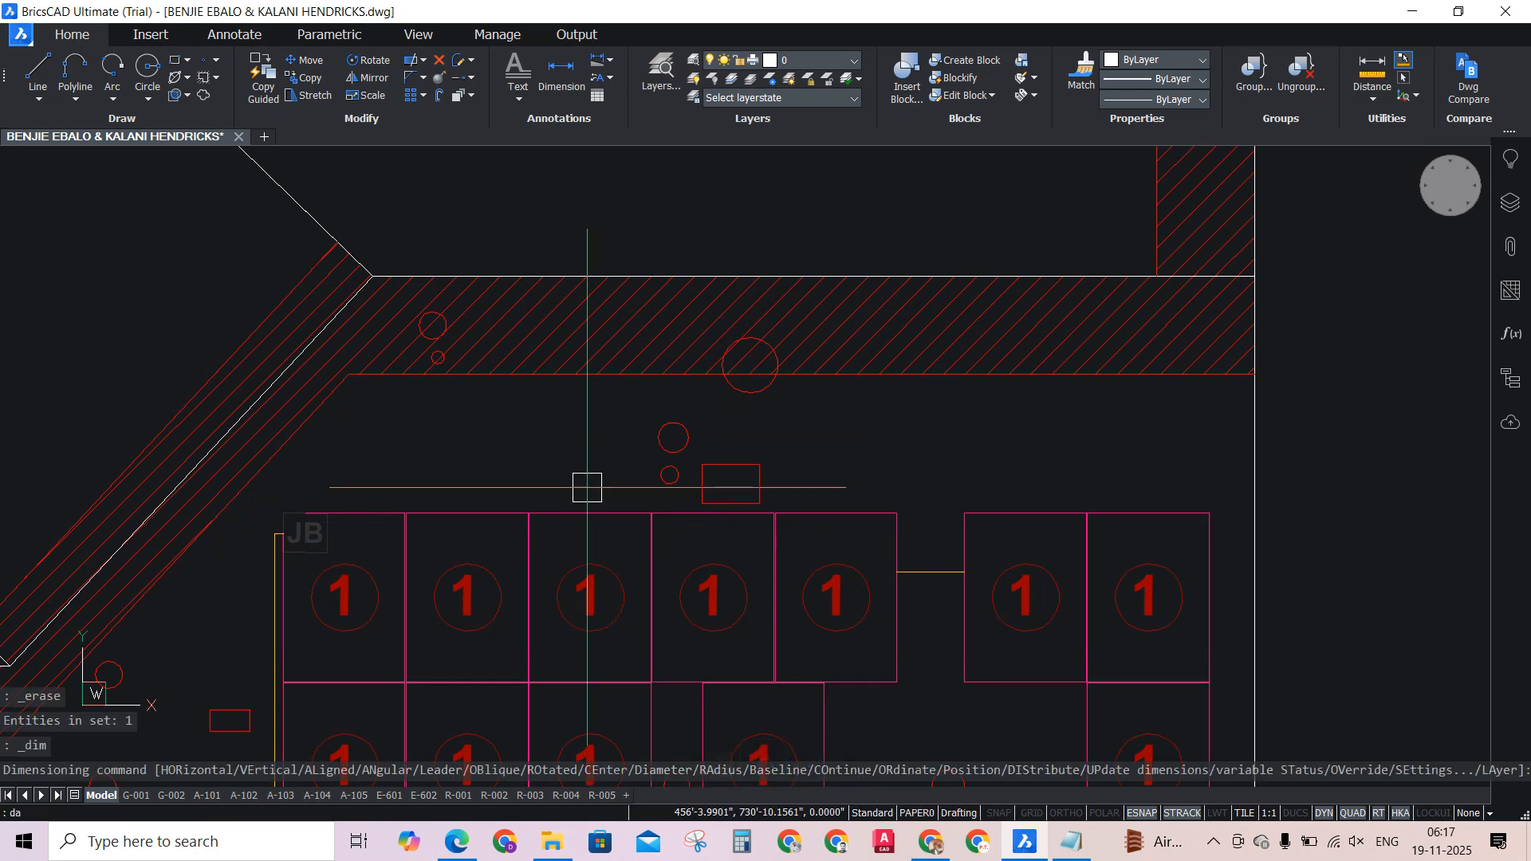
pyautogui.write('l')
pyautogui.press('BackSpace')
pyautogui.press('BackSpace')
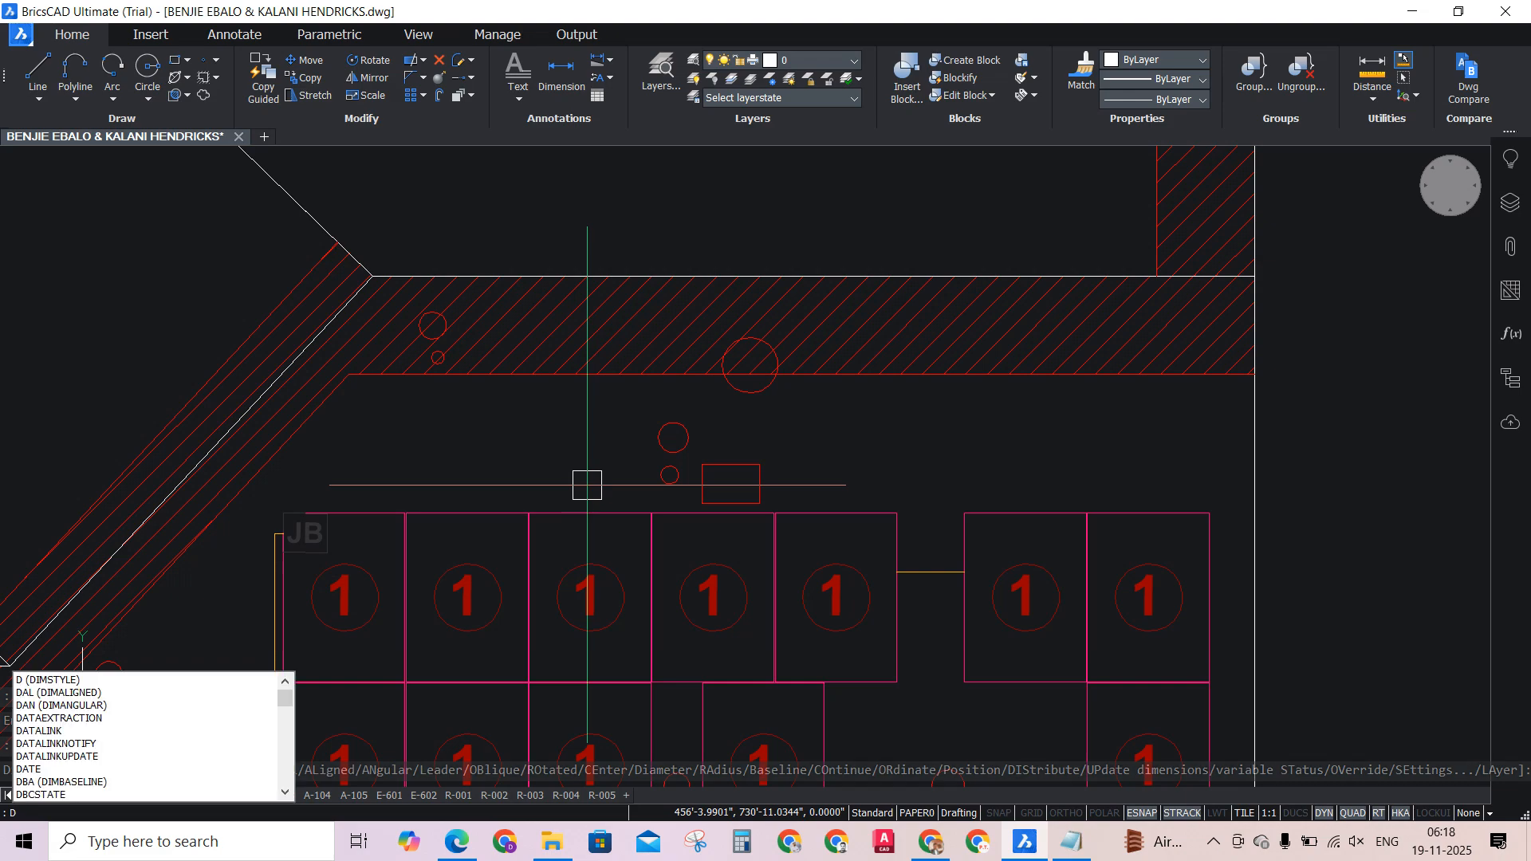
pyautogui.write('LI')
pyautogui.press('Return')
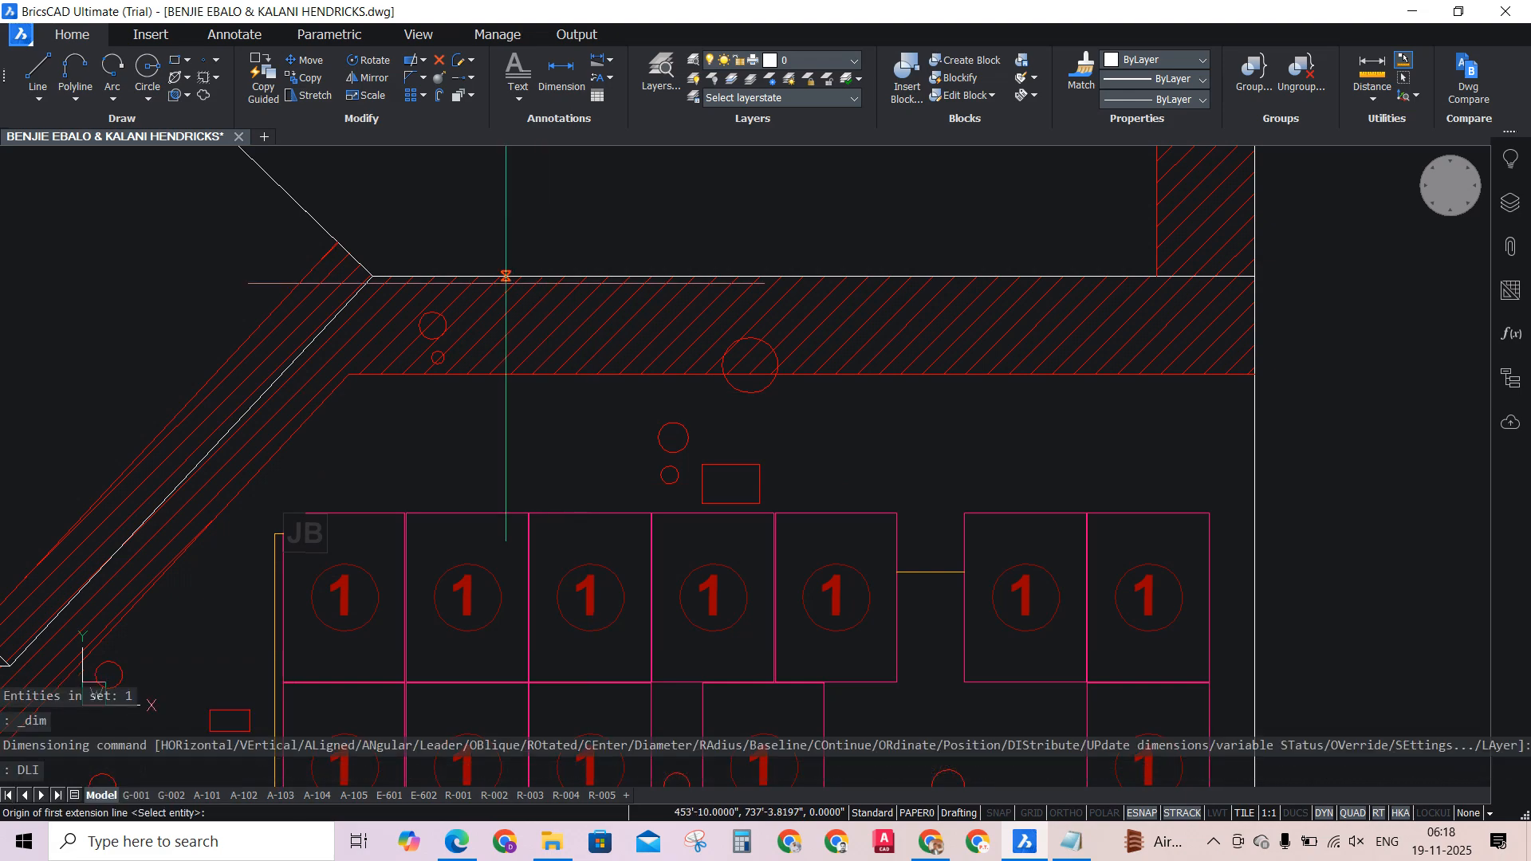
pyautogui.scroll(2, 475, 285)
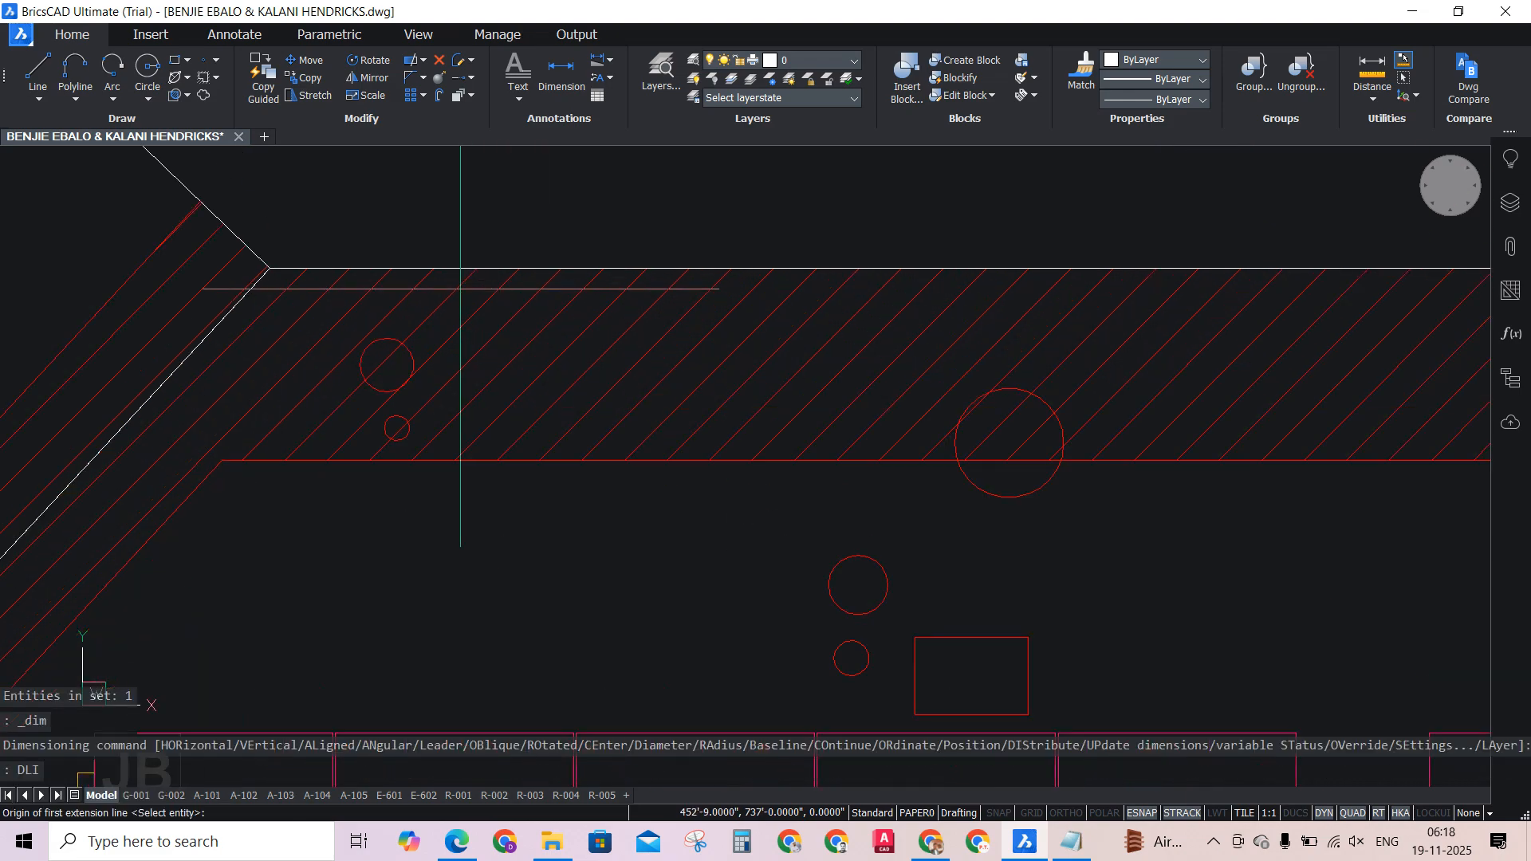
pyautogui.click(264, 261)
pyautogui.scroll(-3, 319, 343)
pyautogui.scroll(1, 1152, 346)
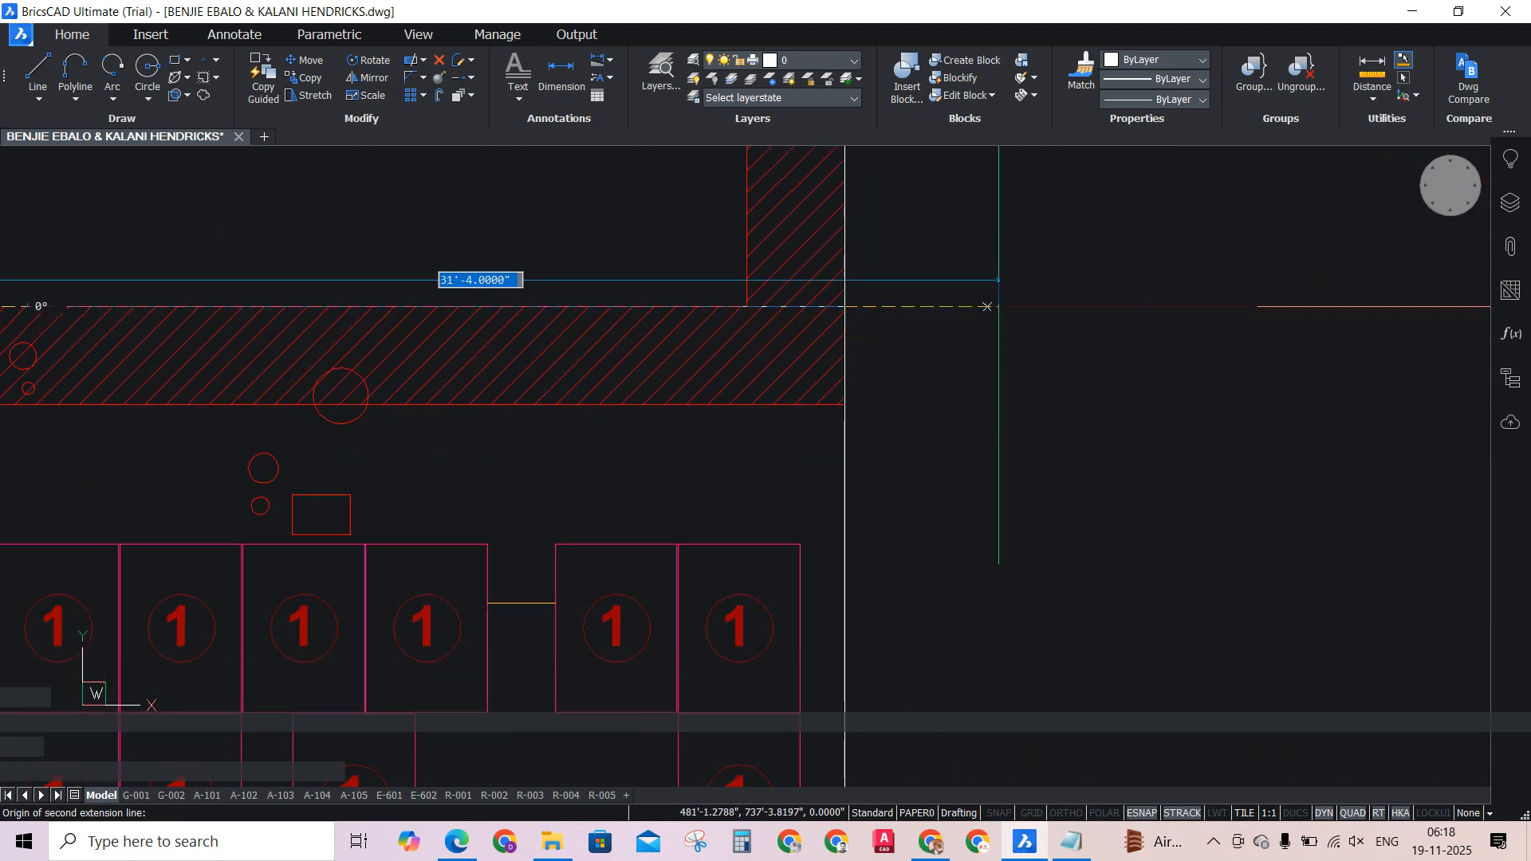
pyautogui.click(845, 307)
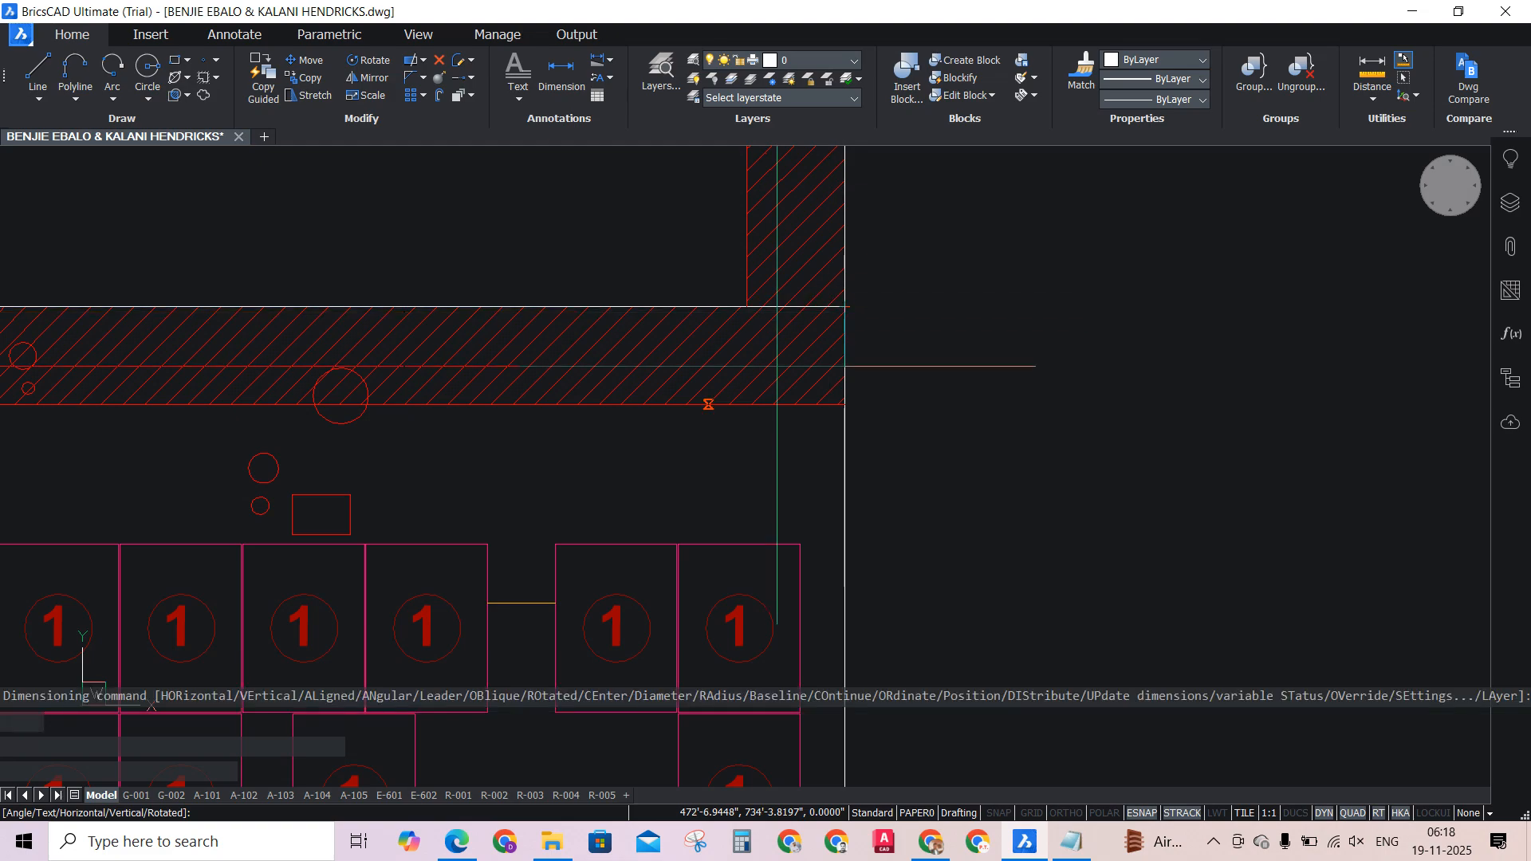
pyautogui.click(382, 481)
pyautogui.scroll(5, 379, 463)
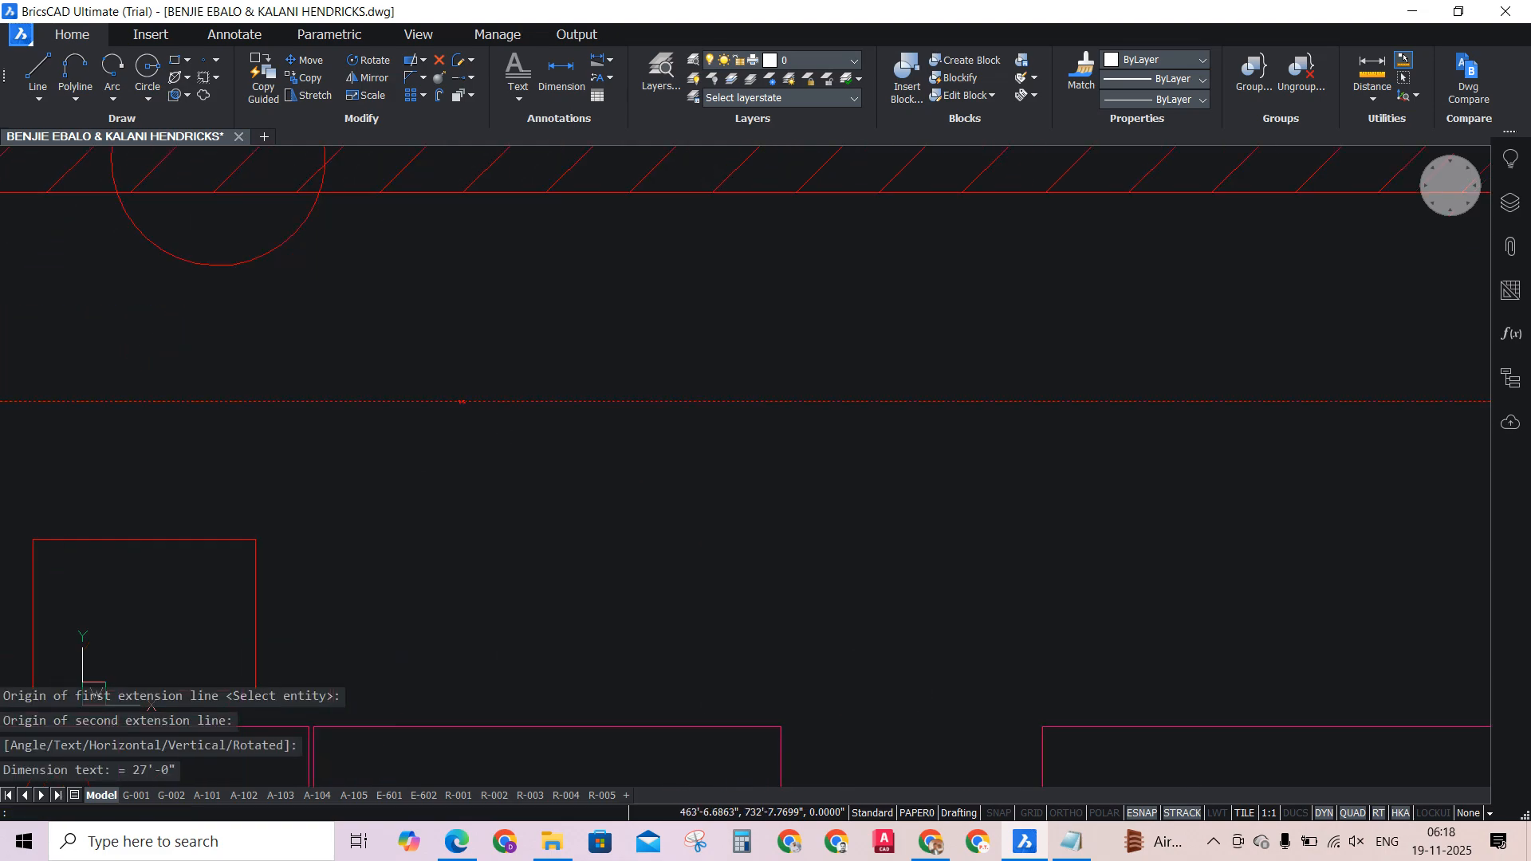
pyautogui.scroll(-8, 563, 342)
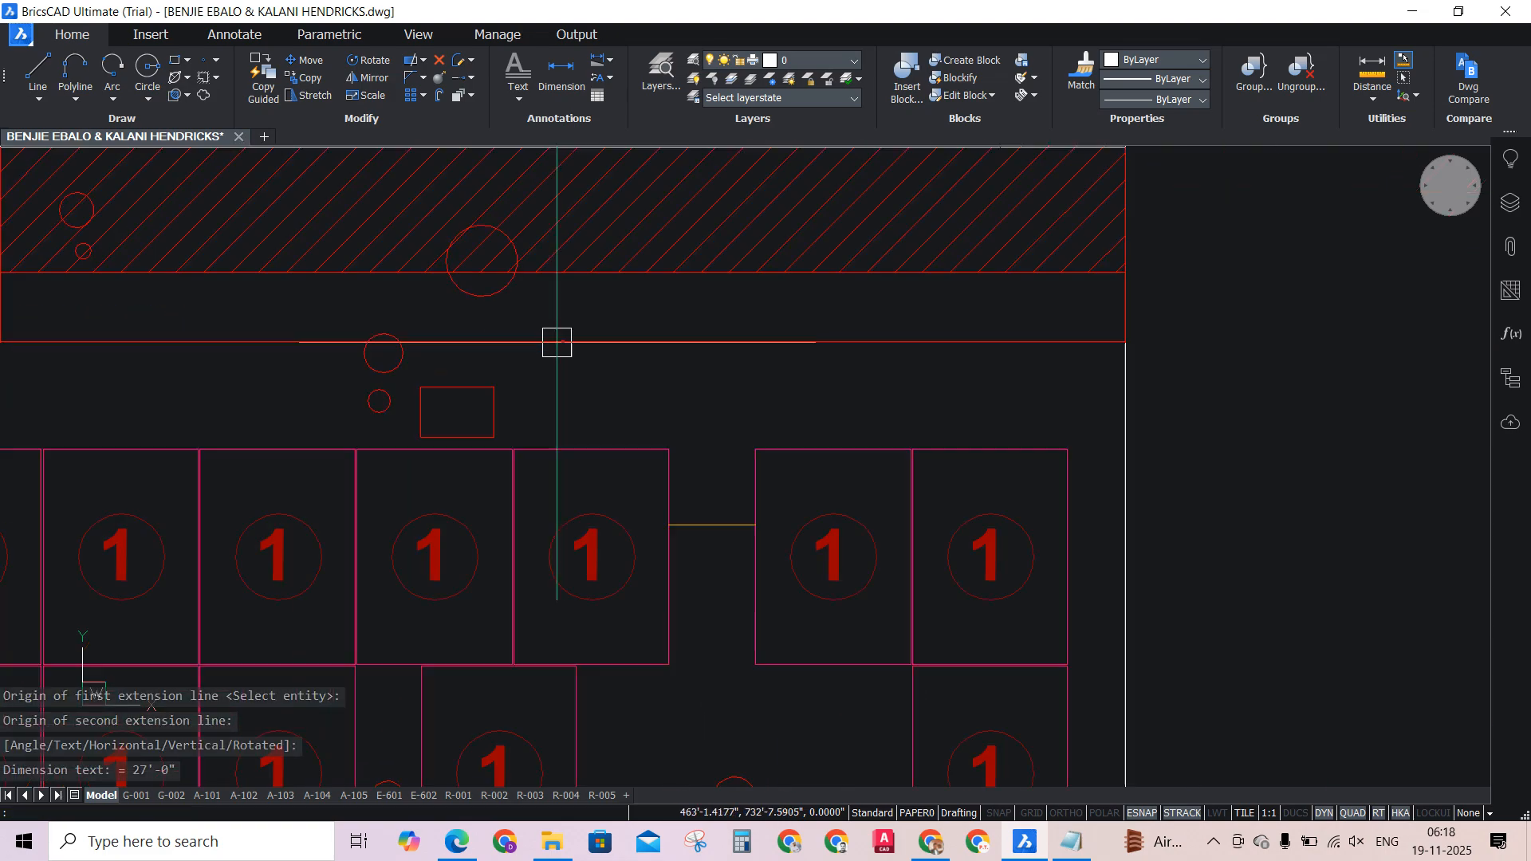
# Select the whole lower roof plan together with the upper aerial site image and the outlines drawn over it.
pyautogui.scroll(-5, 558, 343)
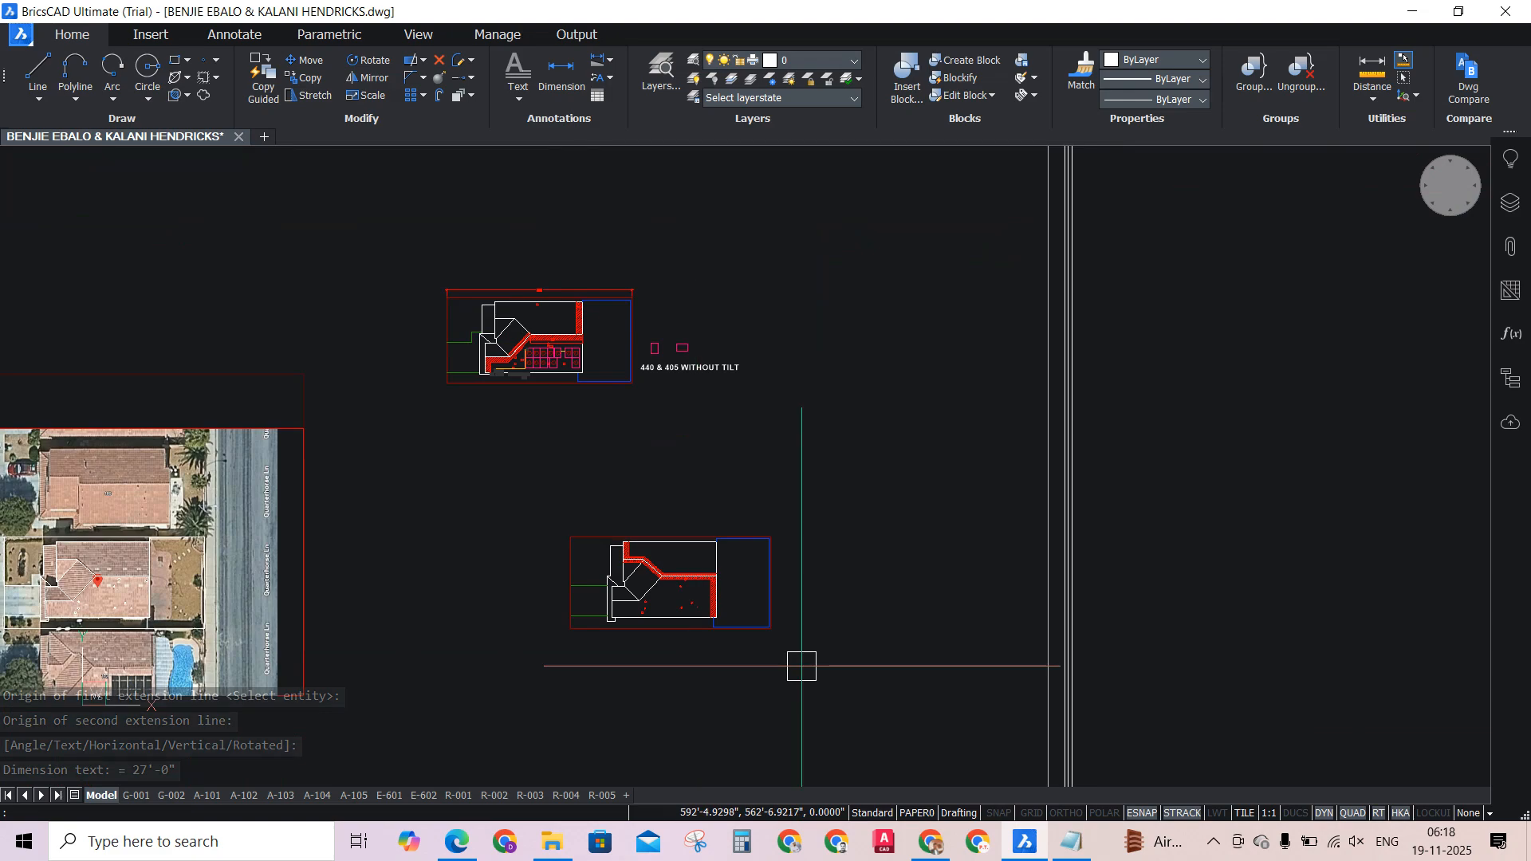
pyautogui.click(420, 519)
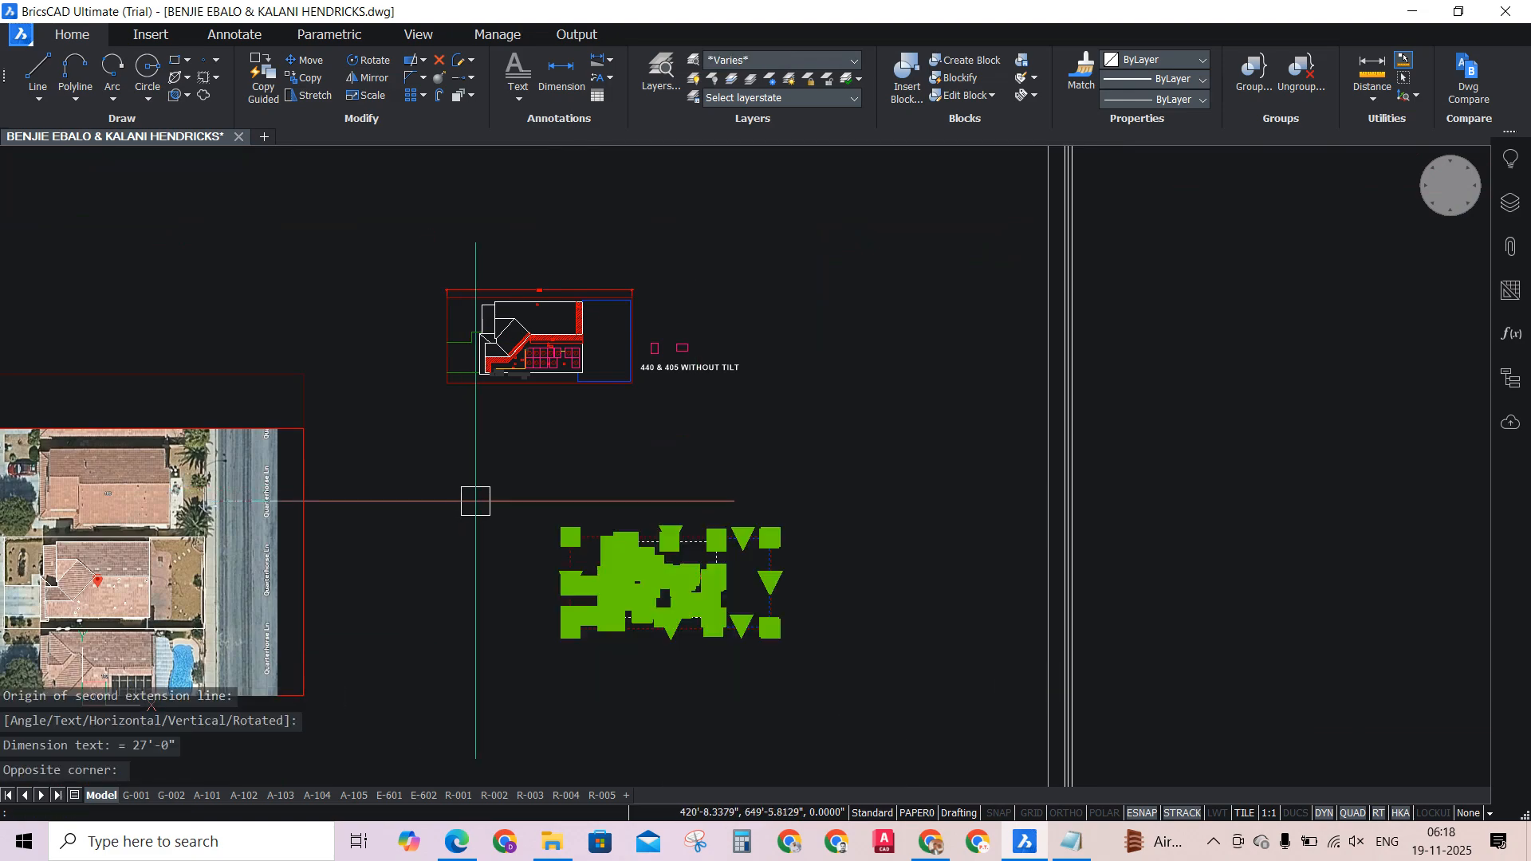
pyautogui.scroll(-3, 1054, 674)
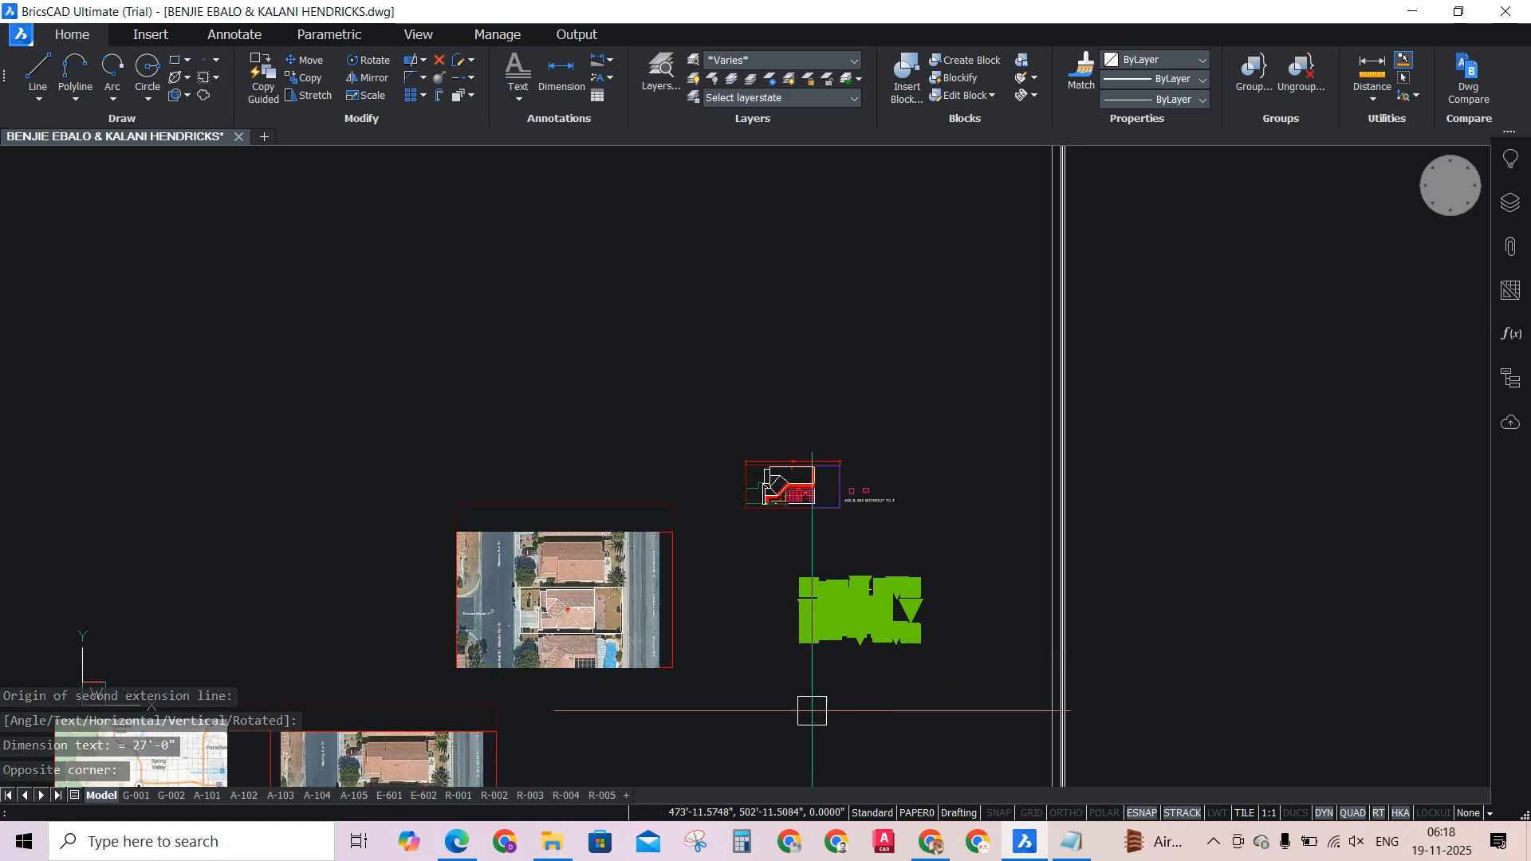
pyautogui.click(737, 710)
pyautogui.click(375, 483)
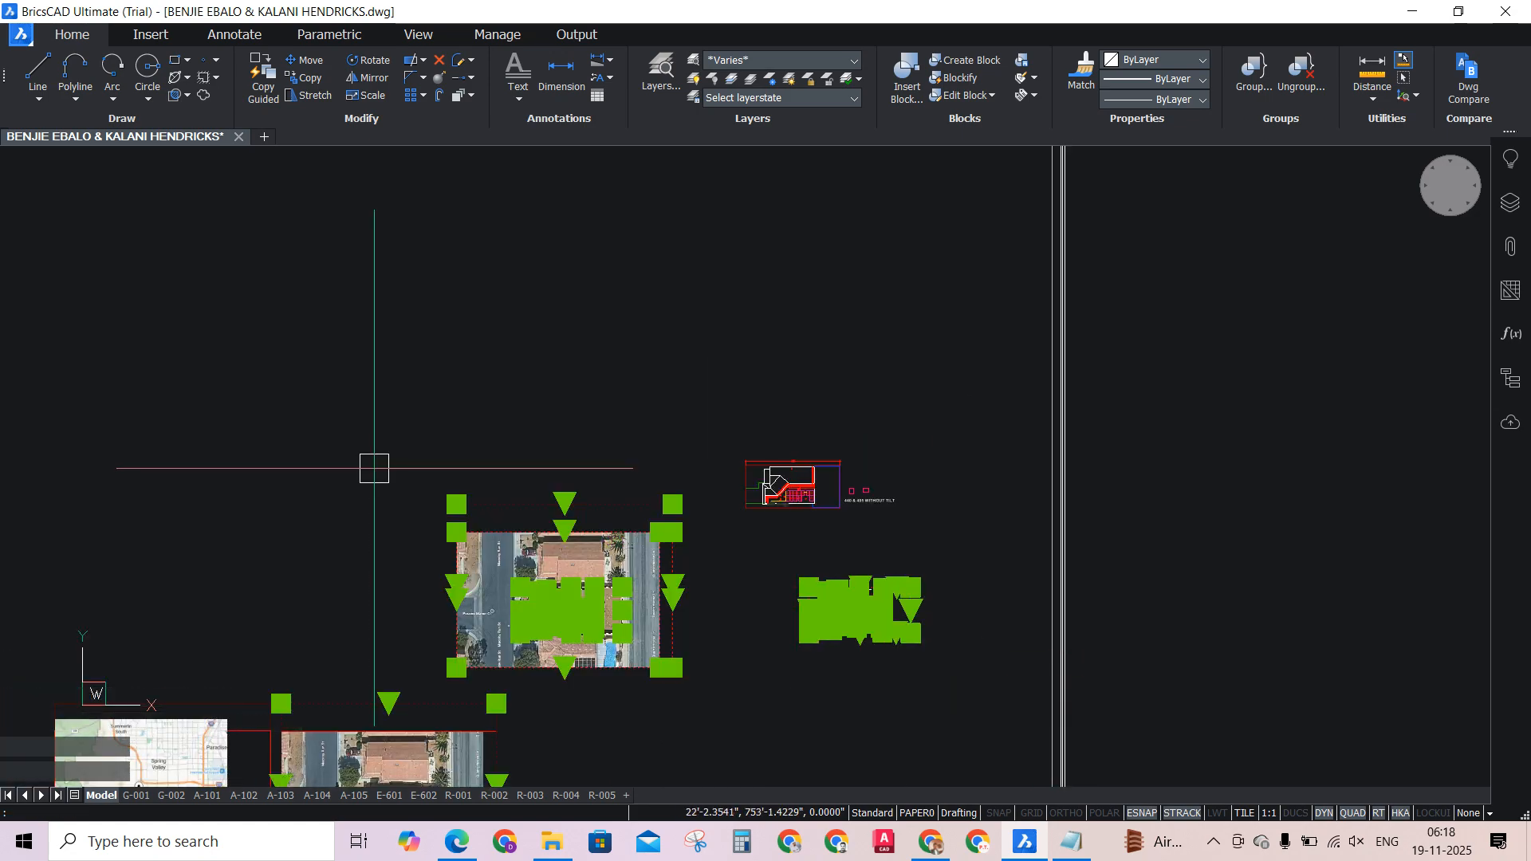
pyautogui.scroll(-2, 666, 523)
pyautogui.scroll(2, 684, 614)
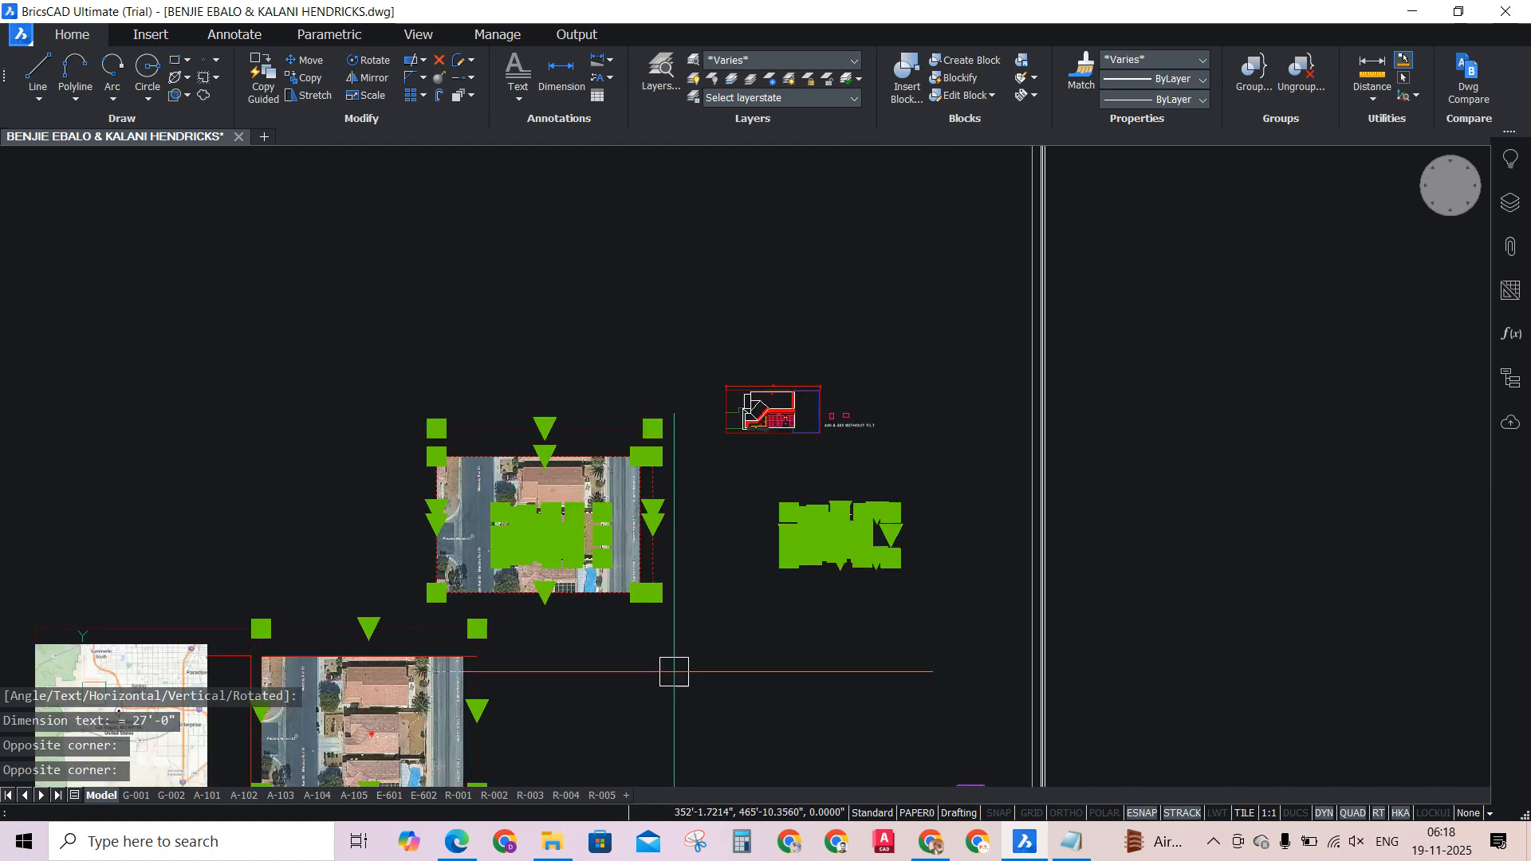
# Remove the lower aerial image and its frame from the selection, keeping the lower roof plan and the upper aerial selected.
pyautogui.click(534, 711)
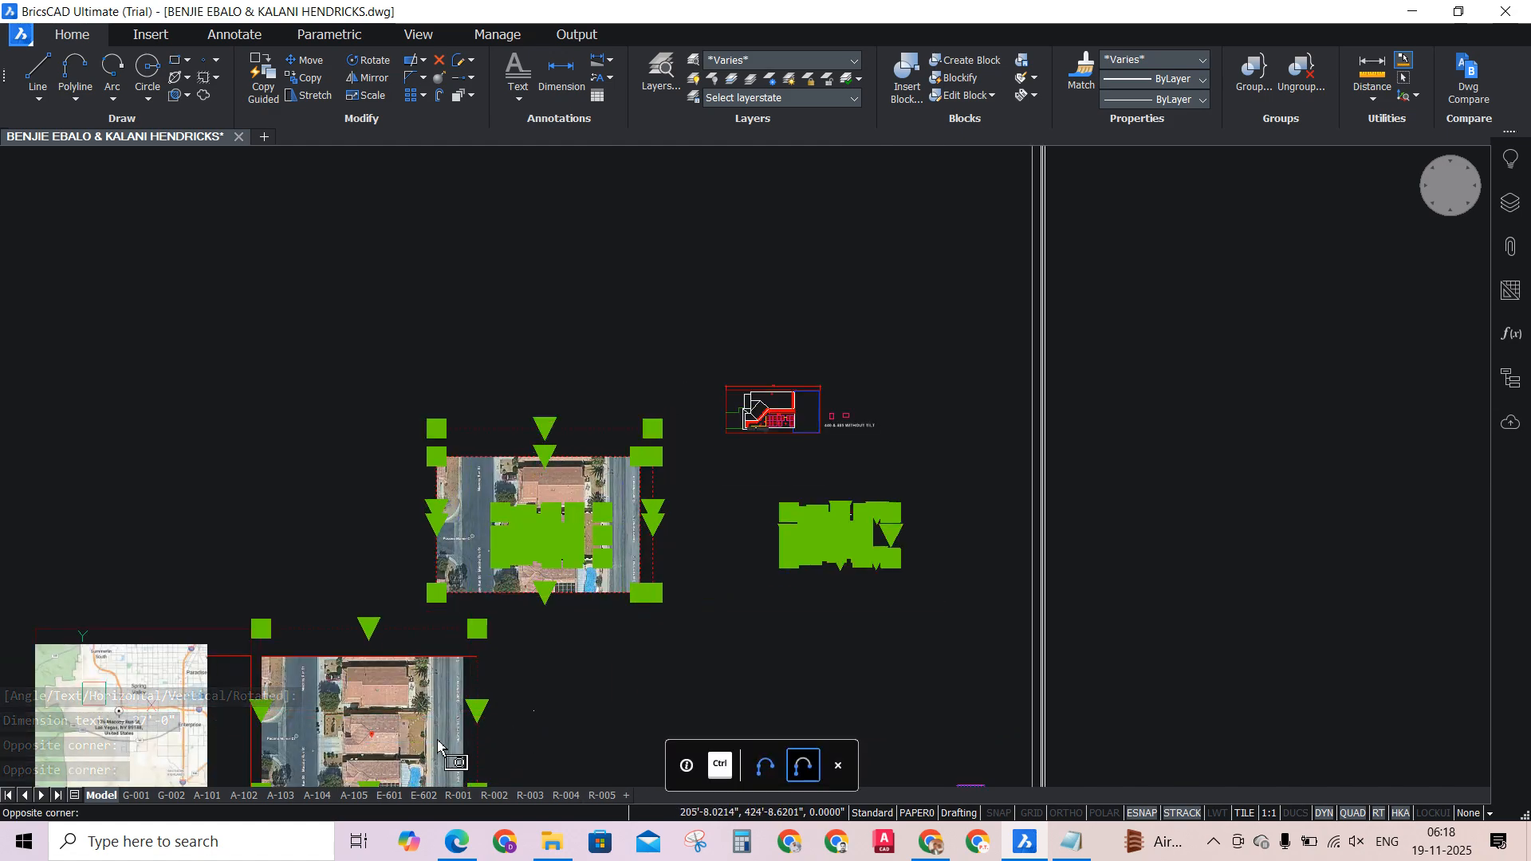
pyautogui.click(386, 754)
pyautogui.click(589, 674)
pyautogui.click(302, 735)
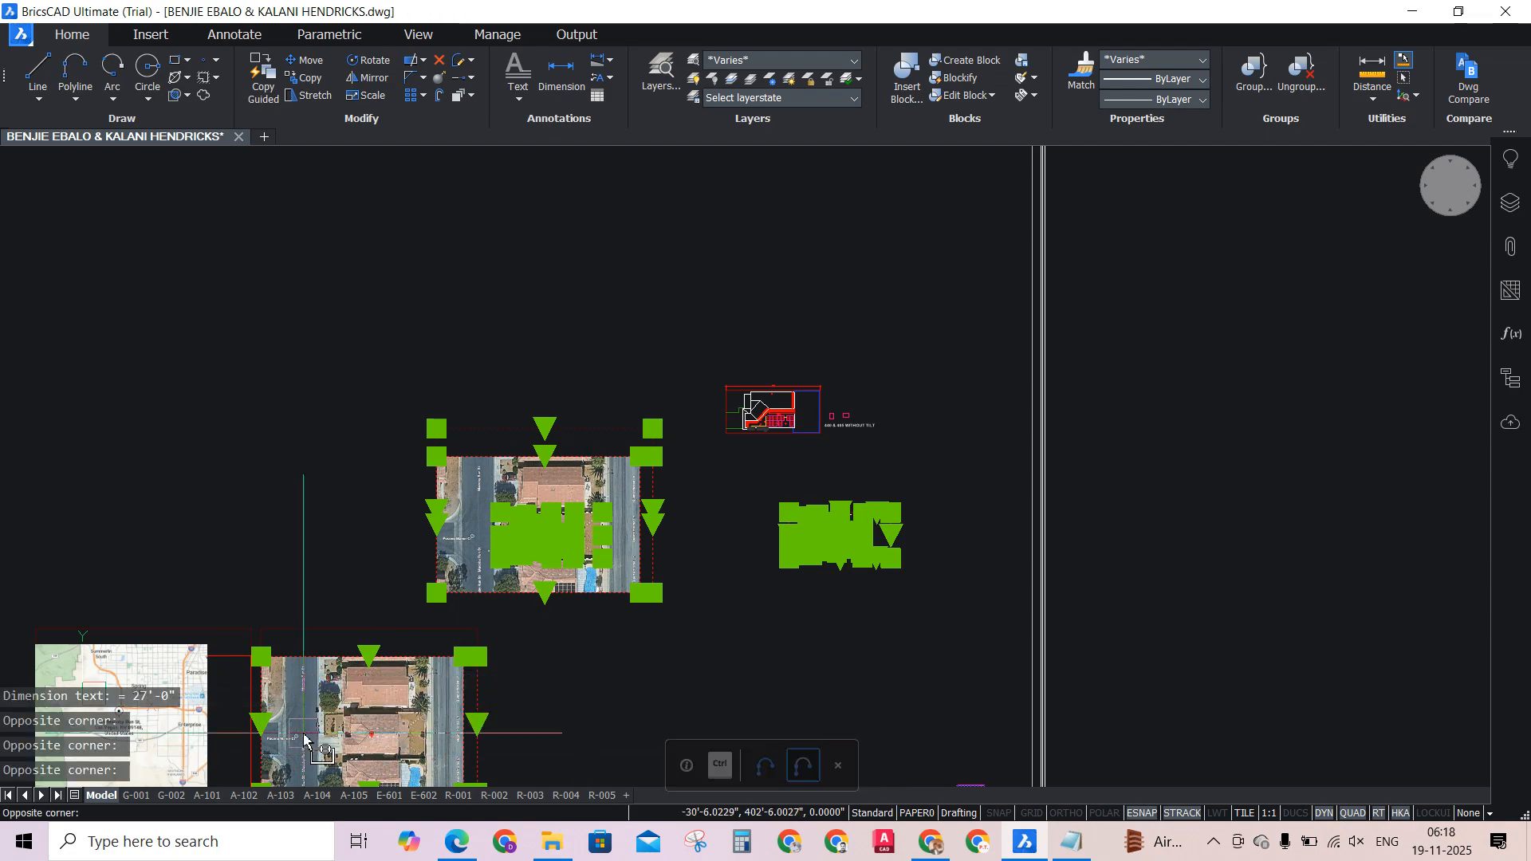
pyautogui.click(418, 695)
pyautogui.click(358, 646)
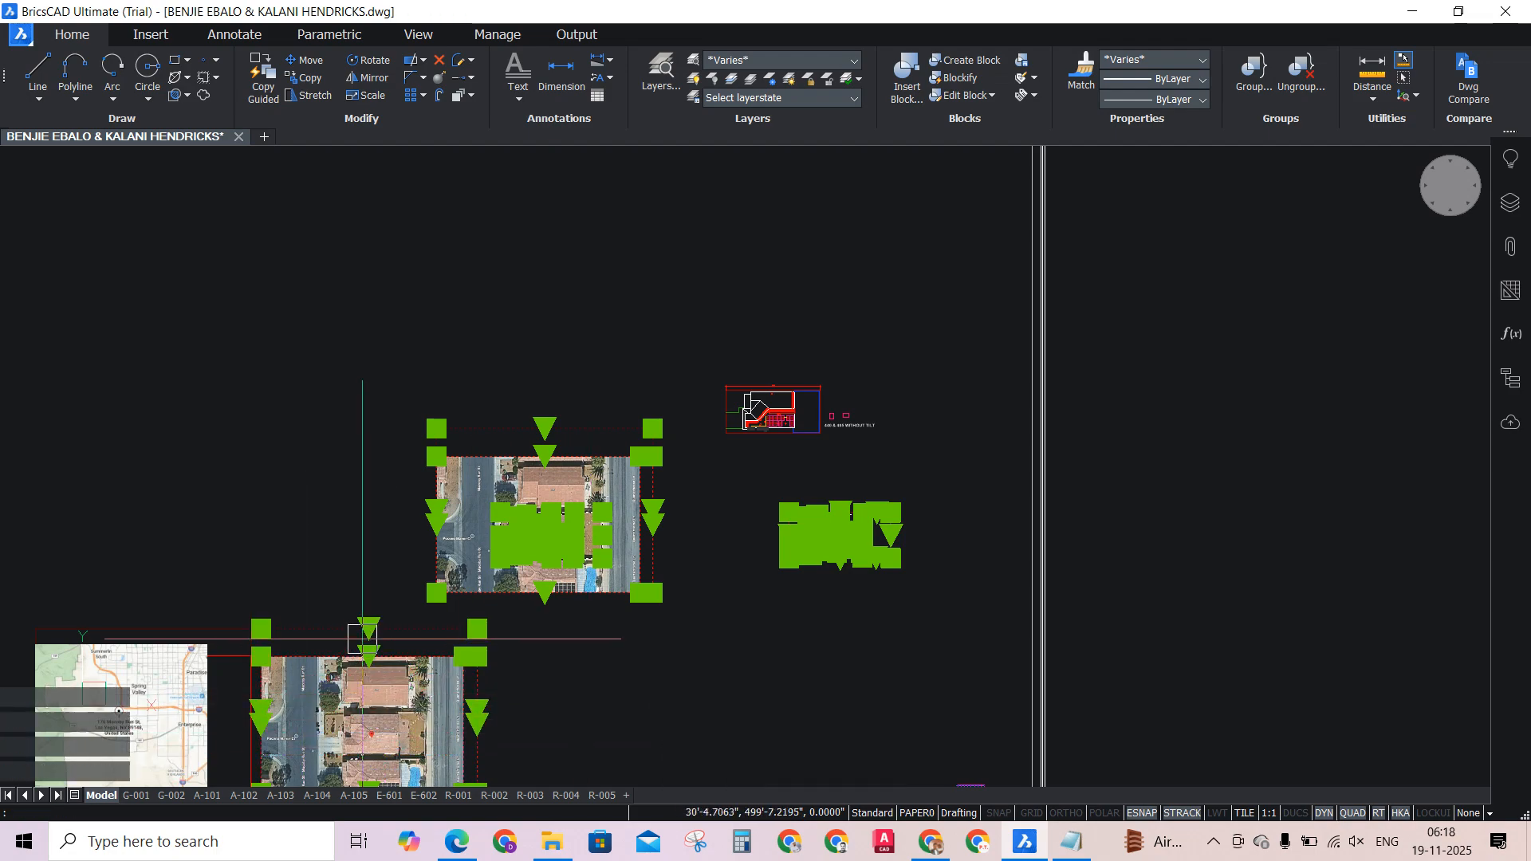
pyautogui.scroll(3, 364, 635)
pyautogui.keyDown('shift'); pyautogui.click(444, 732); pyautogui.keyUp('shift')
pyautogui.keyDown('shift'); pyautogui.click(412, 661); pyautogui.keyUp('shift')
pyautogui.keyDown('shift'); pyautogui.click(430, 638); pyautogui.keyUp('shift')
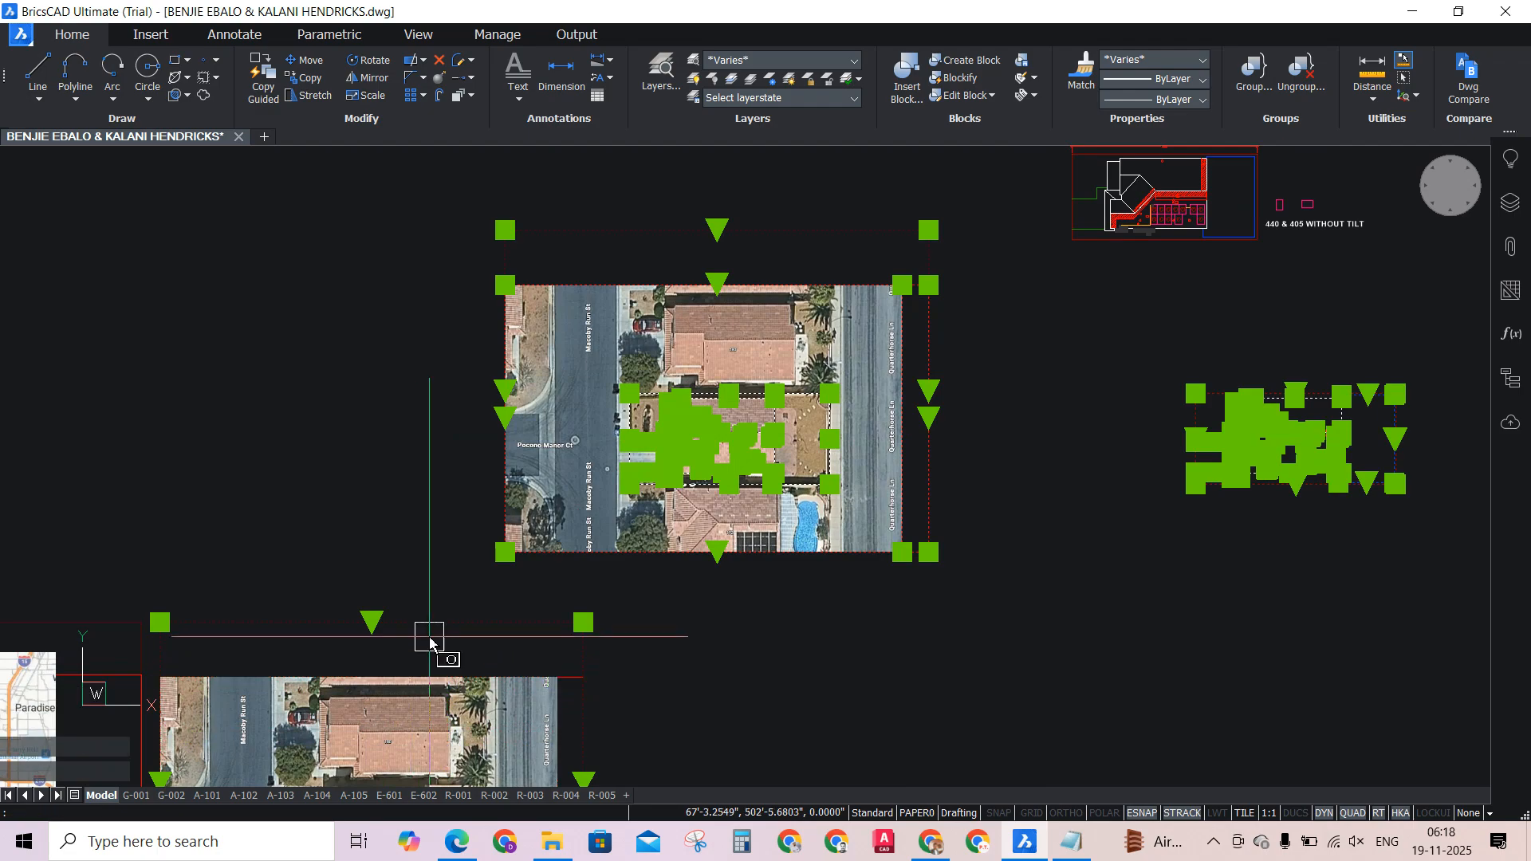
pyautogui.keyDown('shift'); pyautogui.click(346, 537); pyautogui.keyUp('shift')
pyautogui.keyDown('shift'); pyautogui.click(347, 537); pyautogui.keyUp('shift')
pyautogui.scroll(-2, 348, 533)
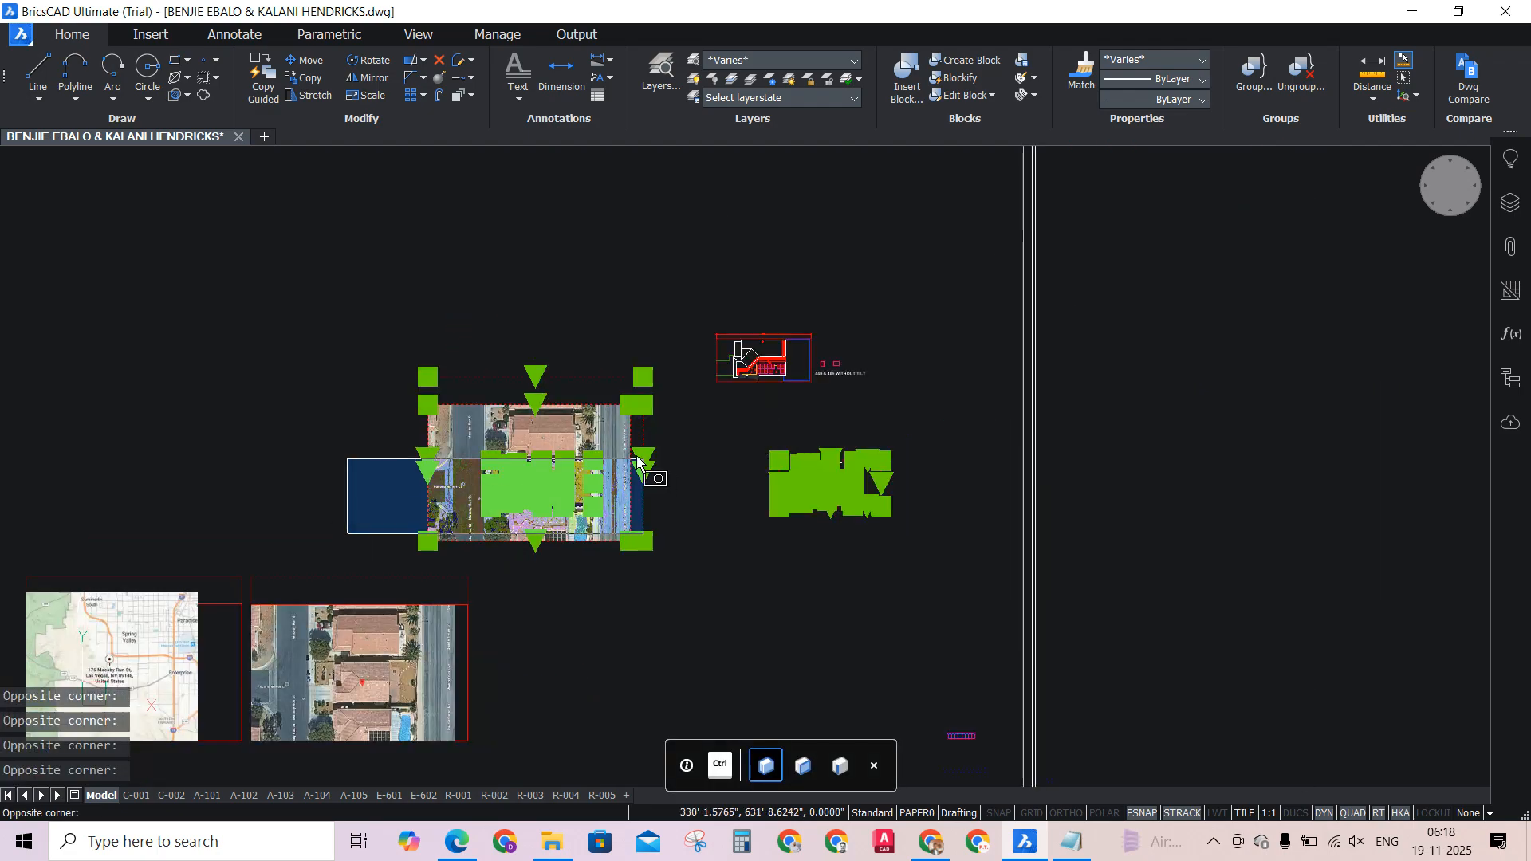
pyautogui.click(314, 476)
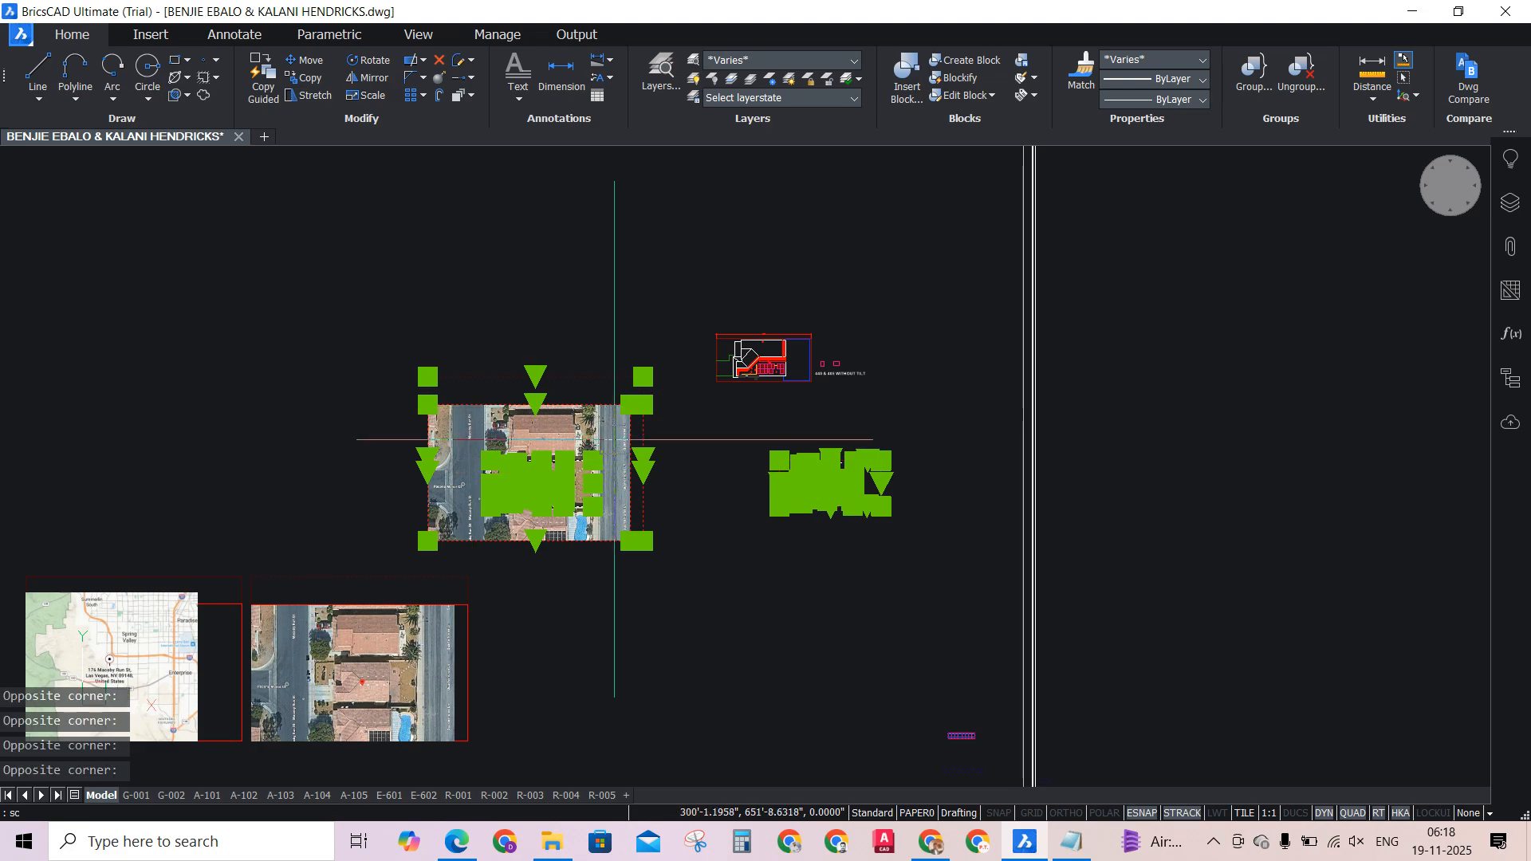
# Scale the selection by reference, using the lower plan's horizontal ridge from hip junction to outer roof edge as reference length and 27' as new length.
pyautogui.press('Return')
pyautogui.scroll(4, 779, 442)
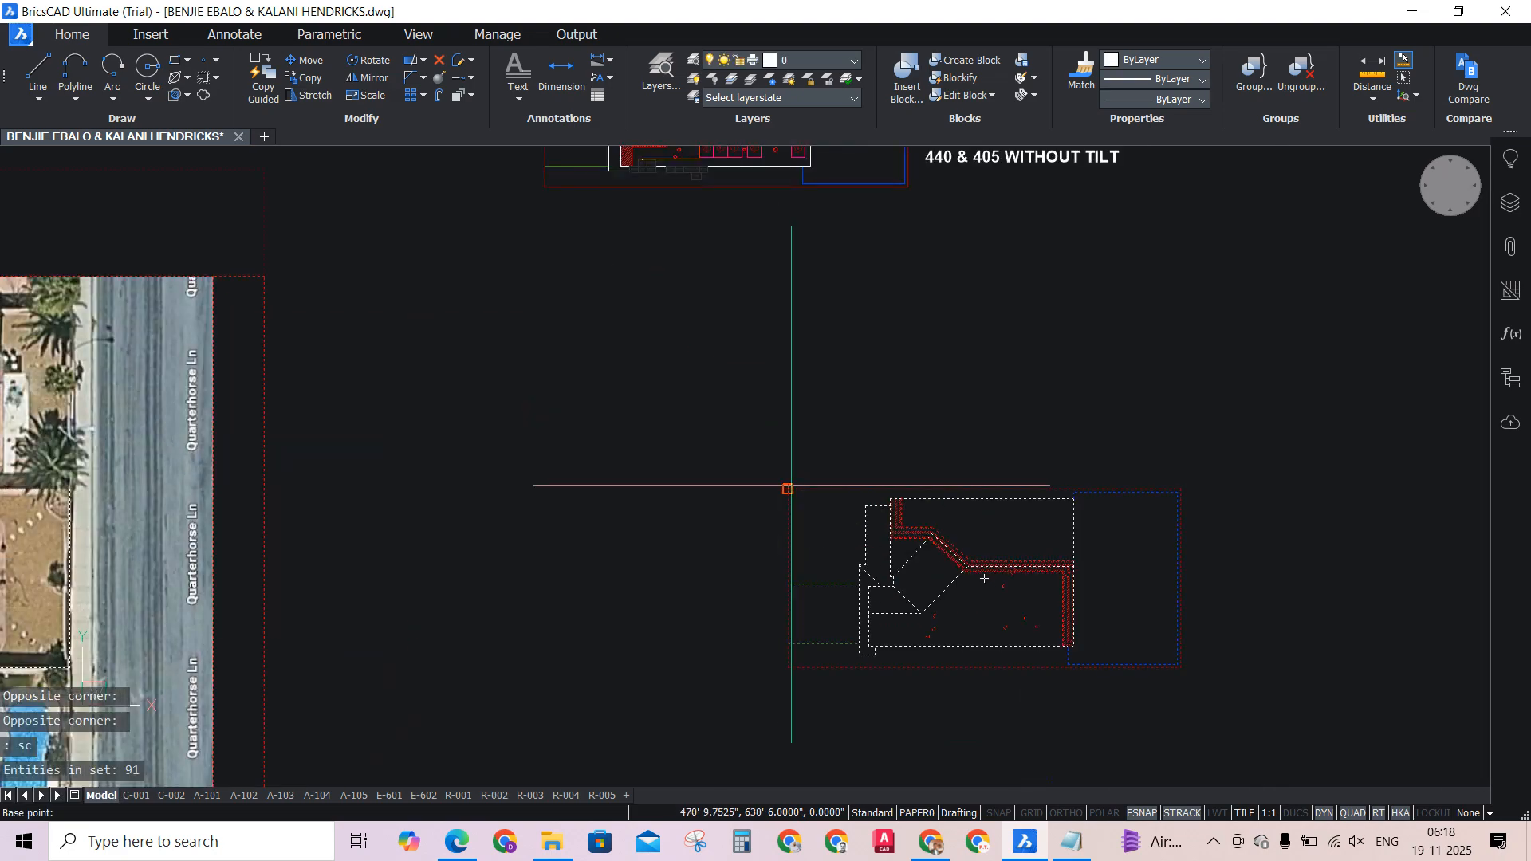
pyautogui.scroll(-3, 767, 520)
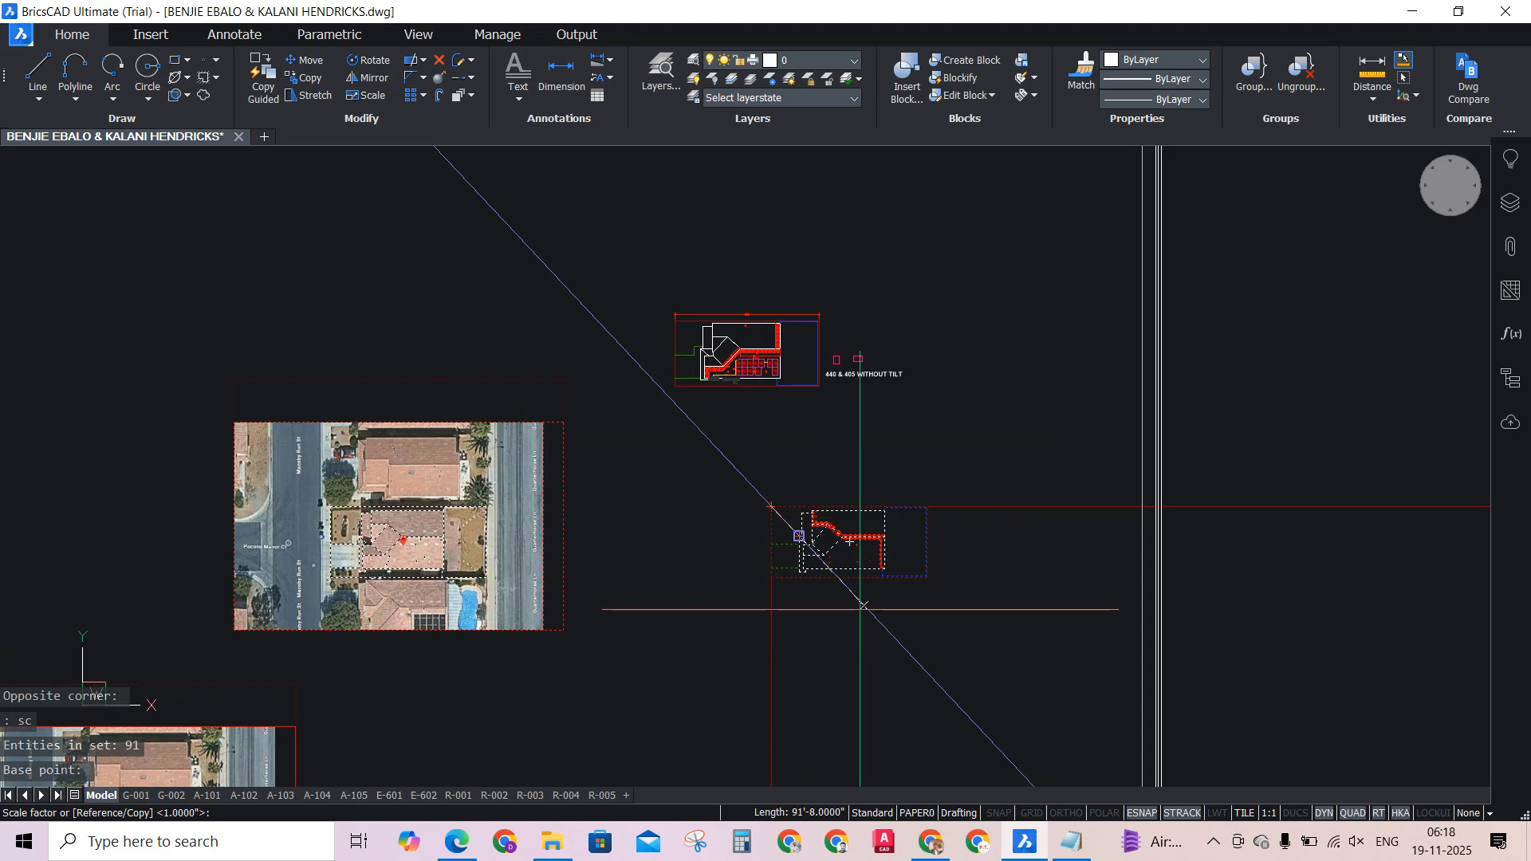
pyautogui.press('Return')
pyautogui.scroll(6, 852, 535)
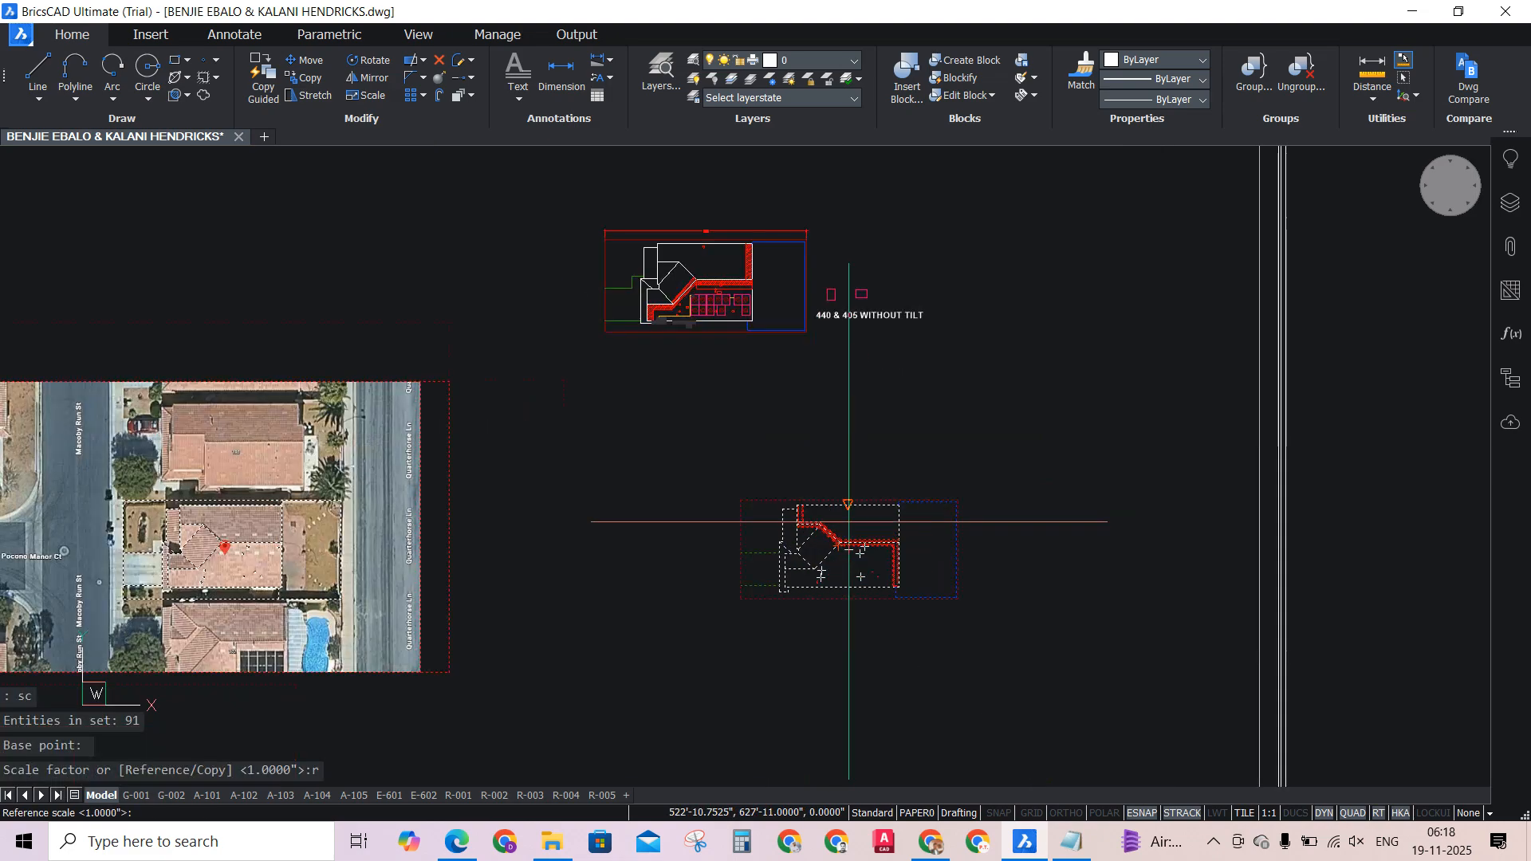
pyautogui.scroll(4, 847, 526)
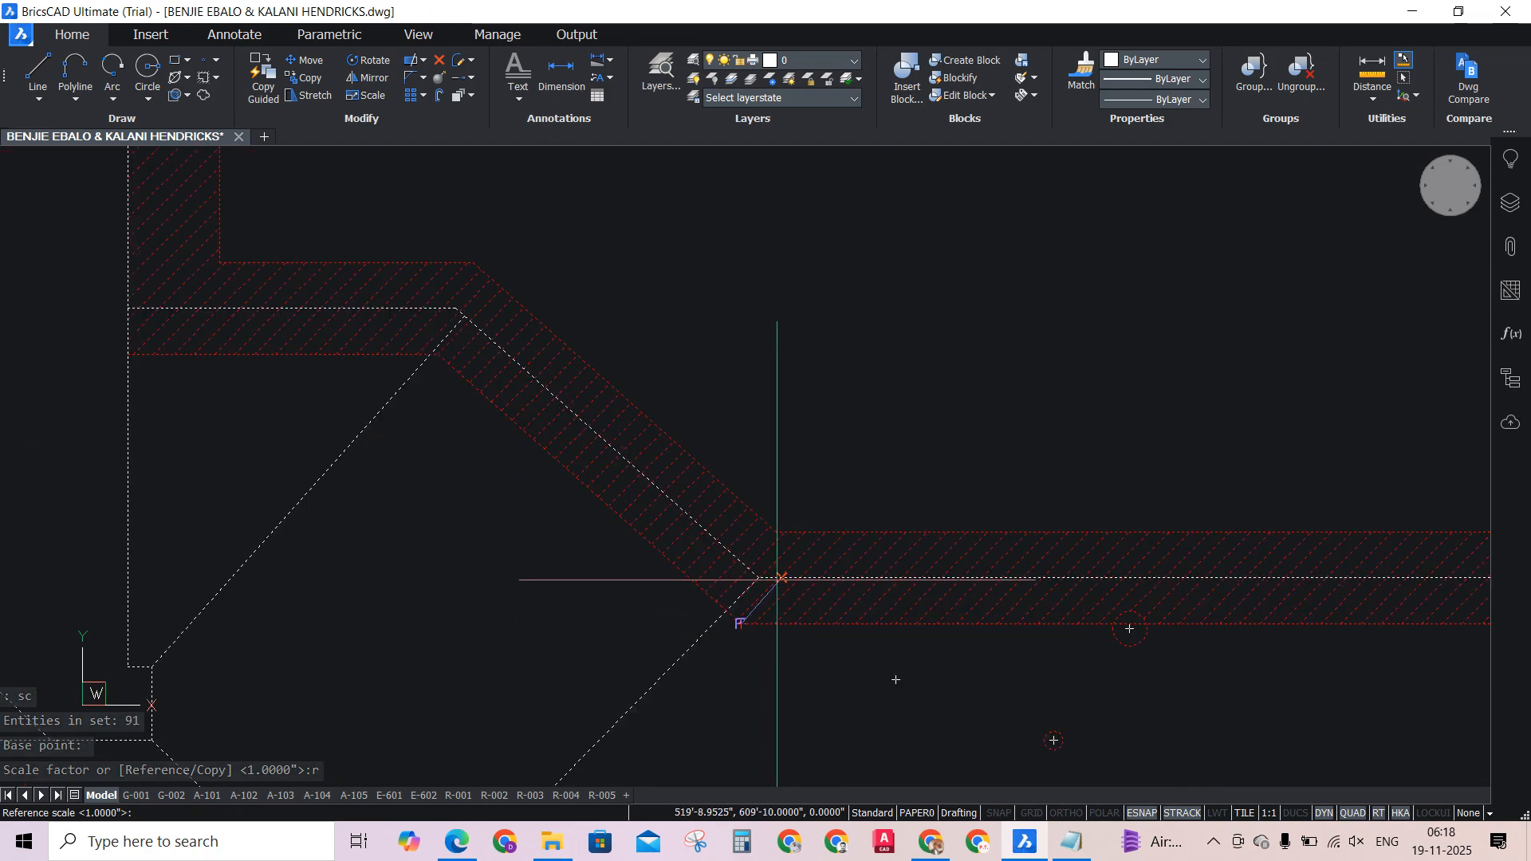
pyautogui.click(757, 578)
pyautogui.scroll(-3, 754, 580)
pyautogui.scroll(2, 1133, 586)
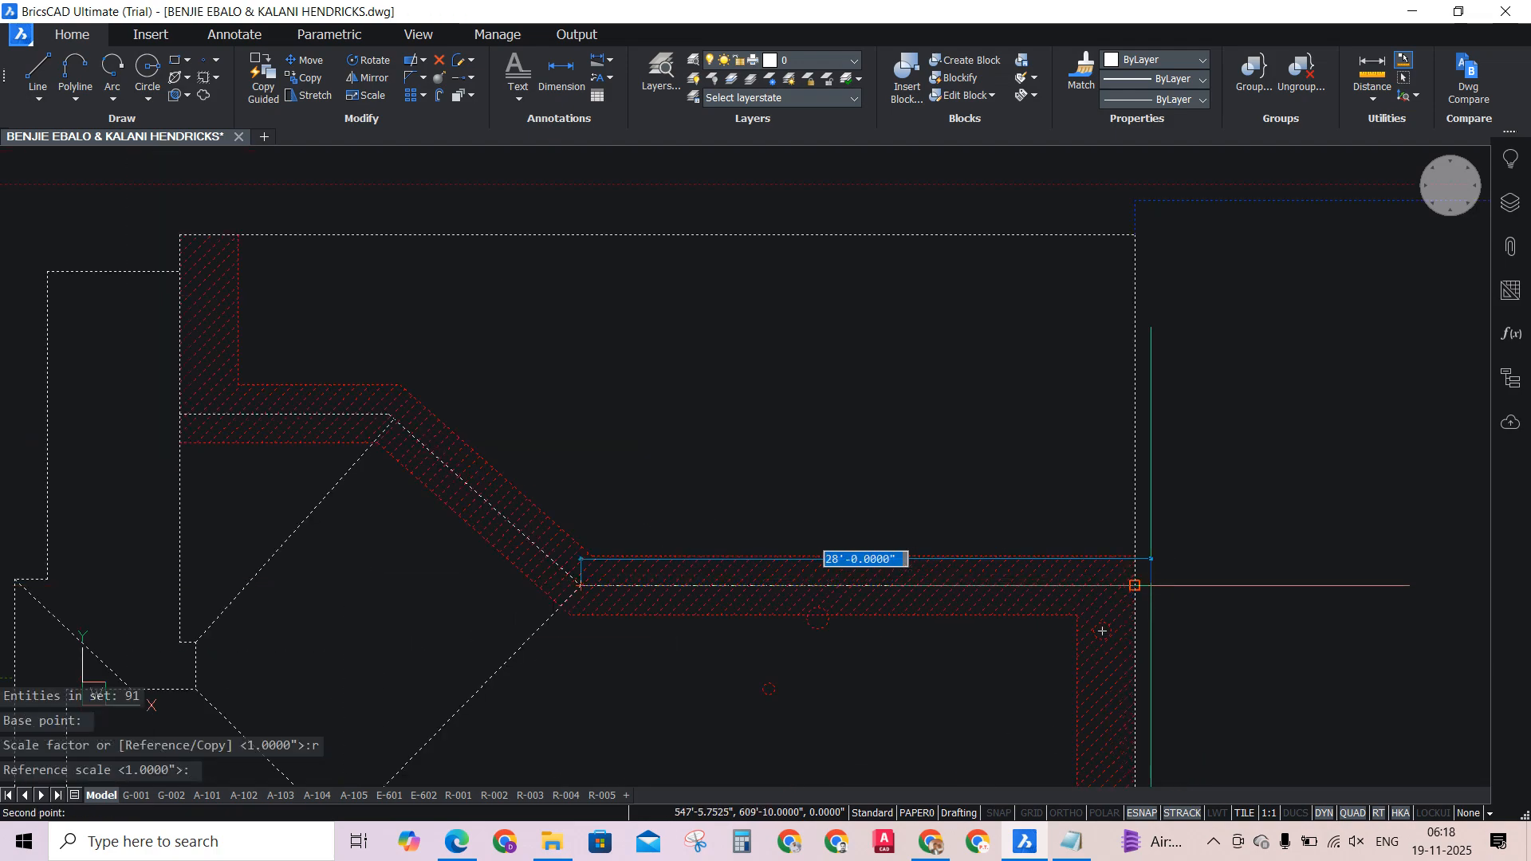
pyautogui.click(1135, 586)
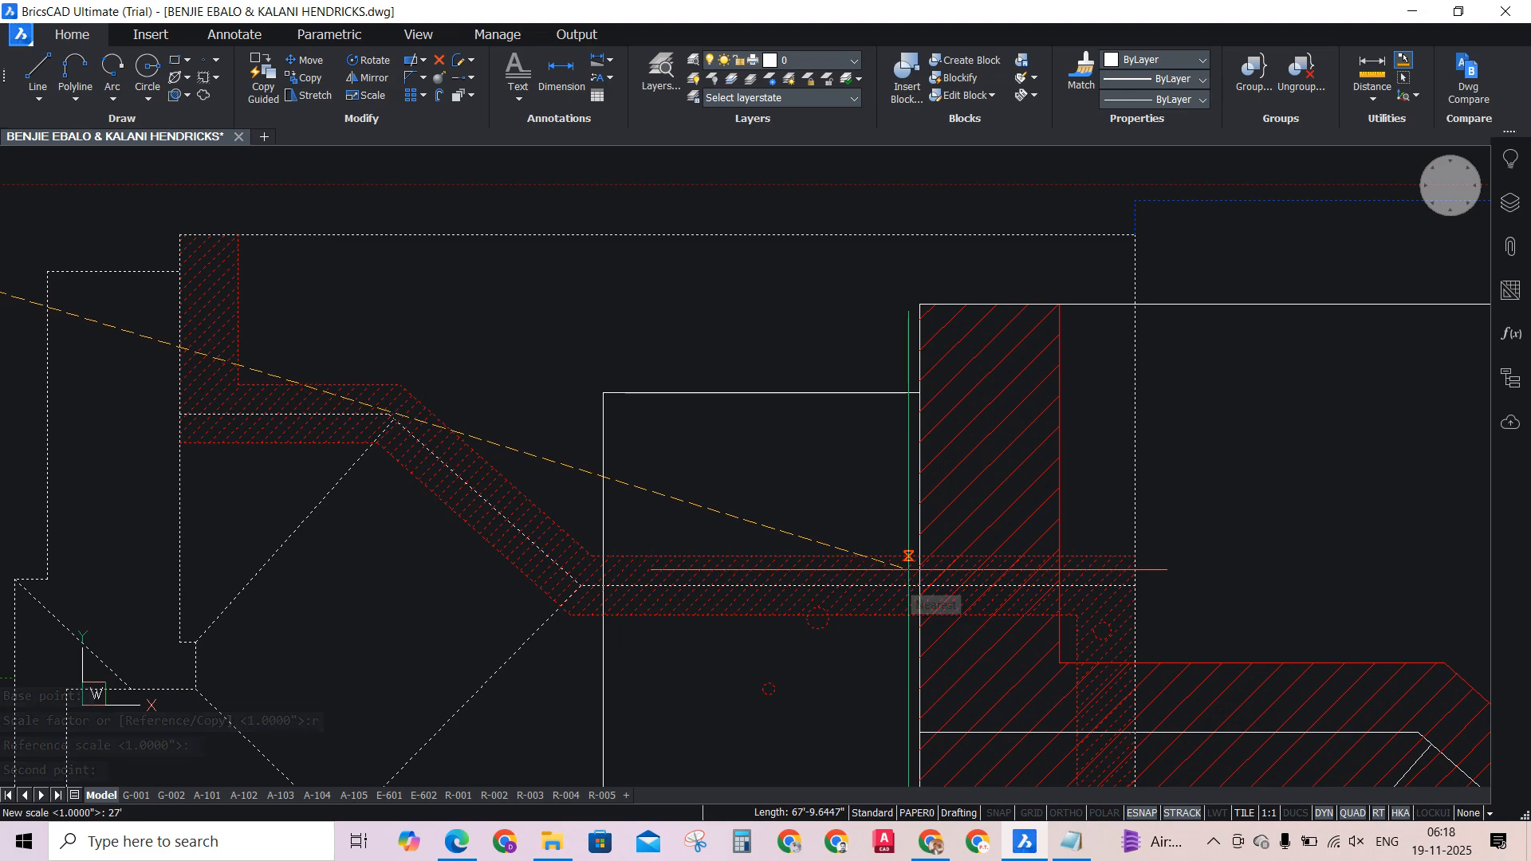
pyautogui.press('Return')
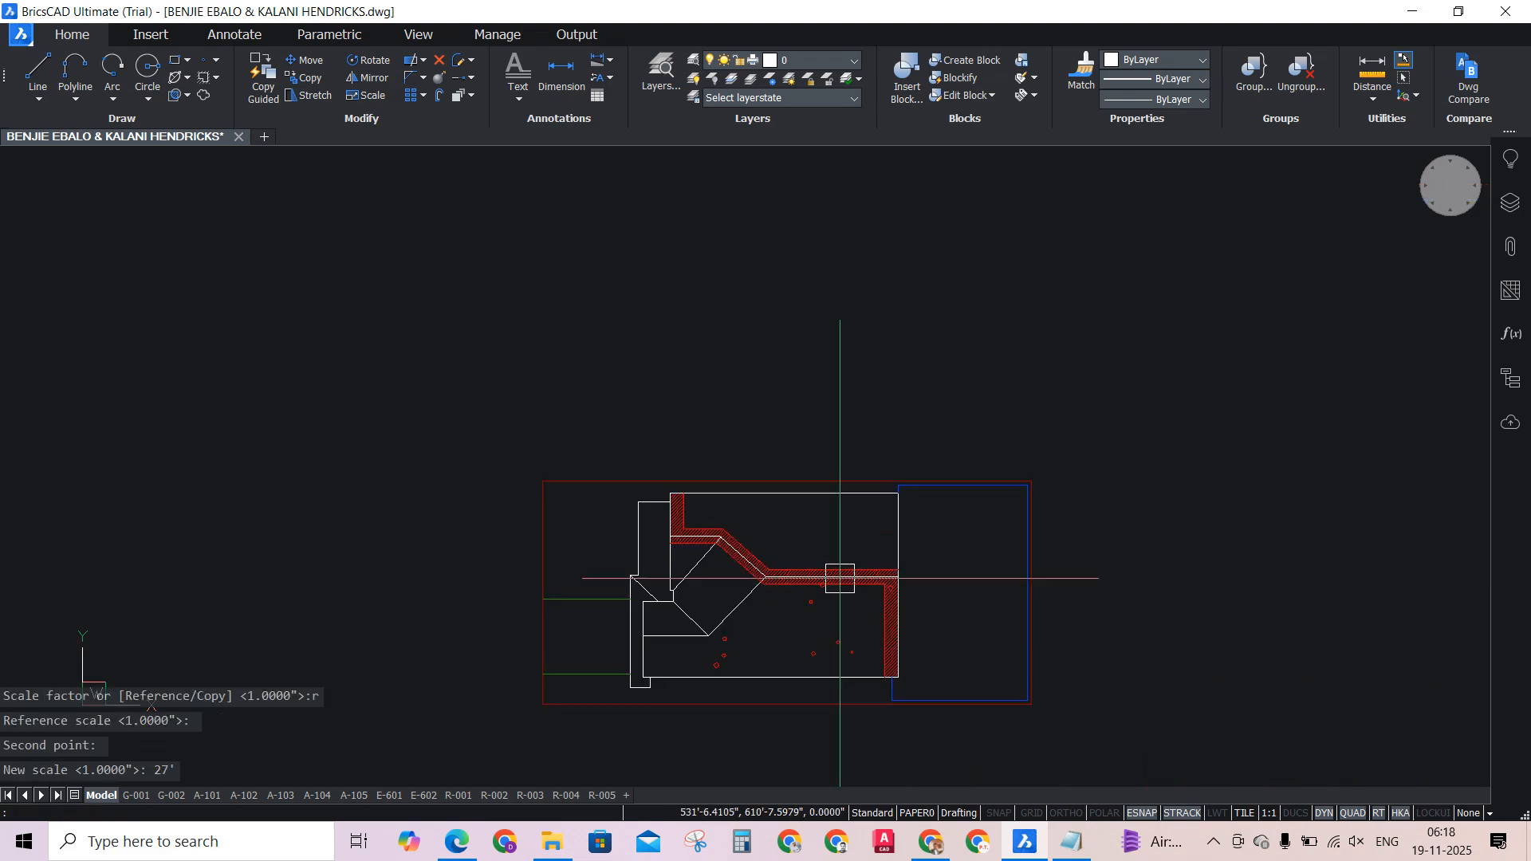
# Examine the rescaled lower roof plan with its setbacks and property outline.
pyautogui.scroll(-4, 848, 540)
pyautogui.scroll(3, 722, 517)
pyautogui.scroll(3, 912, 510)
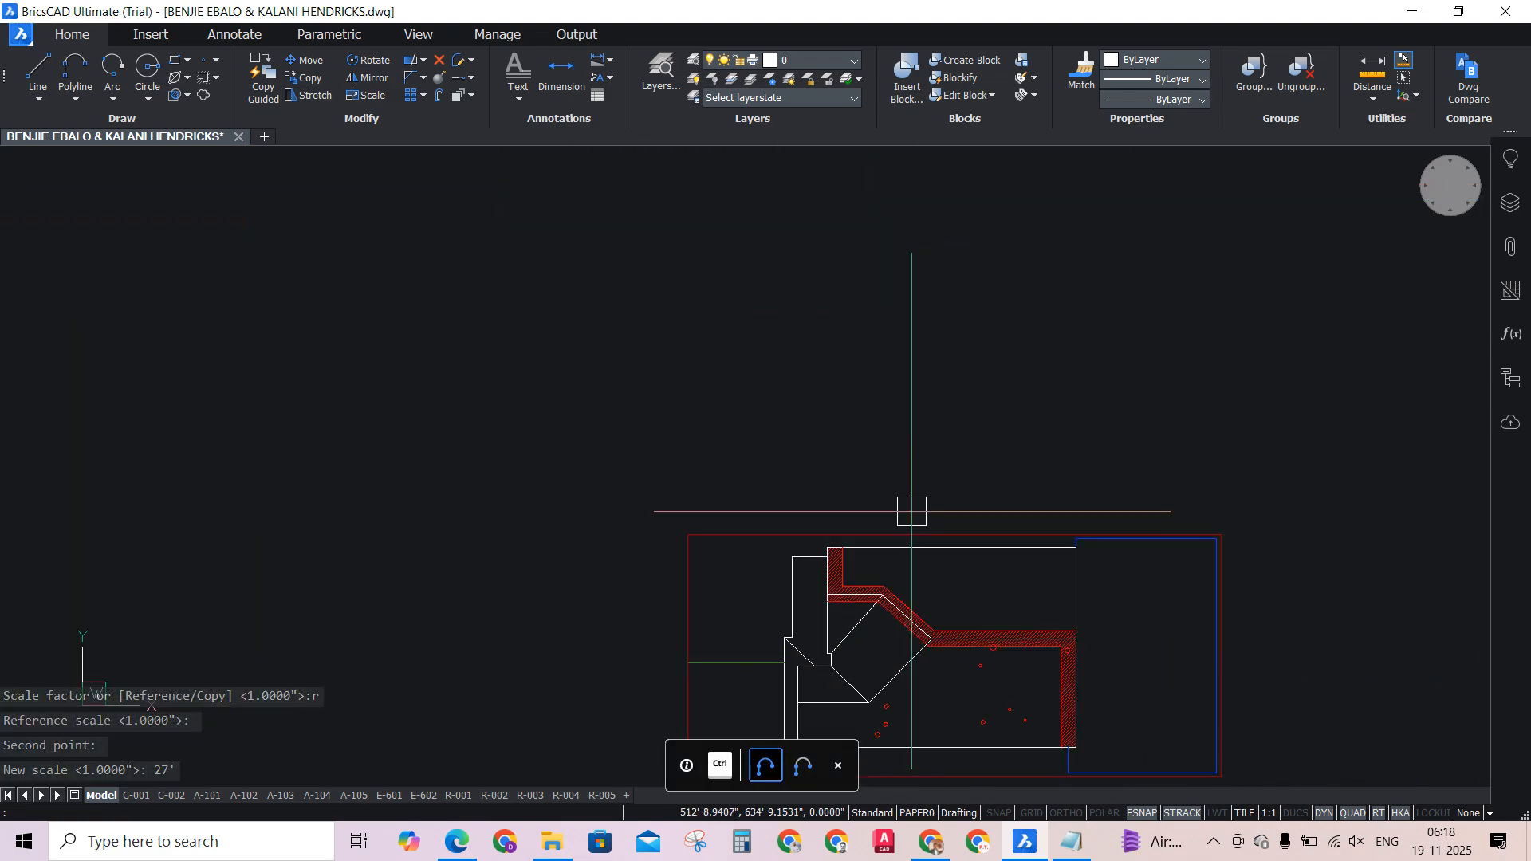
pyautogui.scroll(-3, 907, 548)
pyautogui.scroll(3, 905, 548)
pyautogui.scroll(2, 855, 537)
pyautogui.scroll(-3, 854, 537)
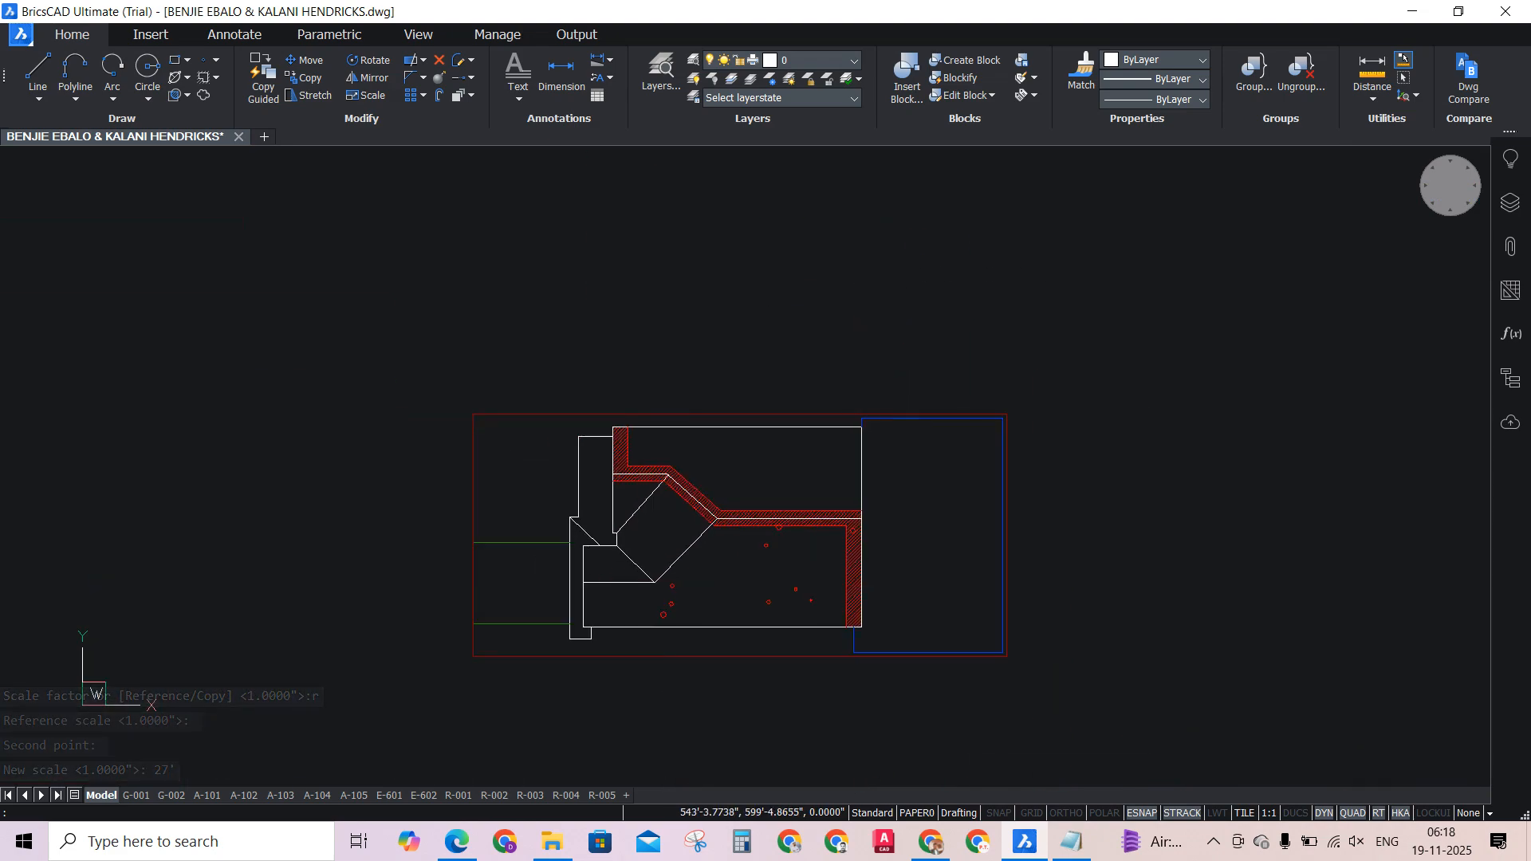
pyautogui.scroll(3, 855, 567)
pyautogui.press('Return')
pyautogui.press('Escape')
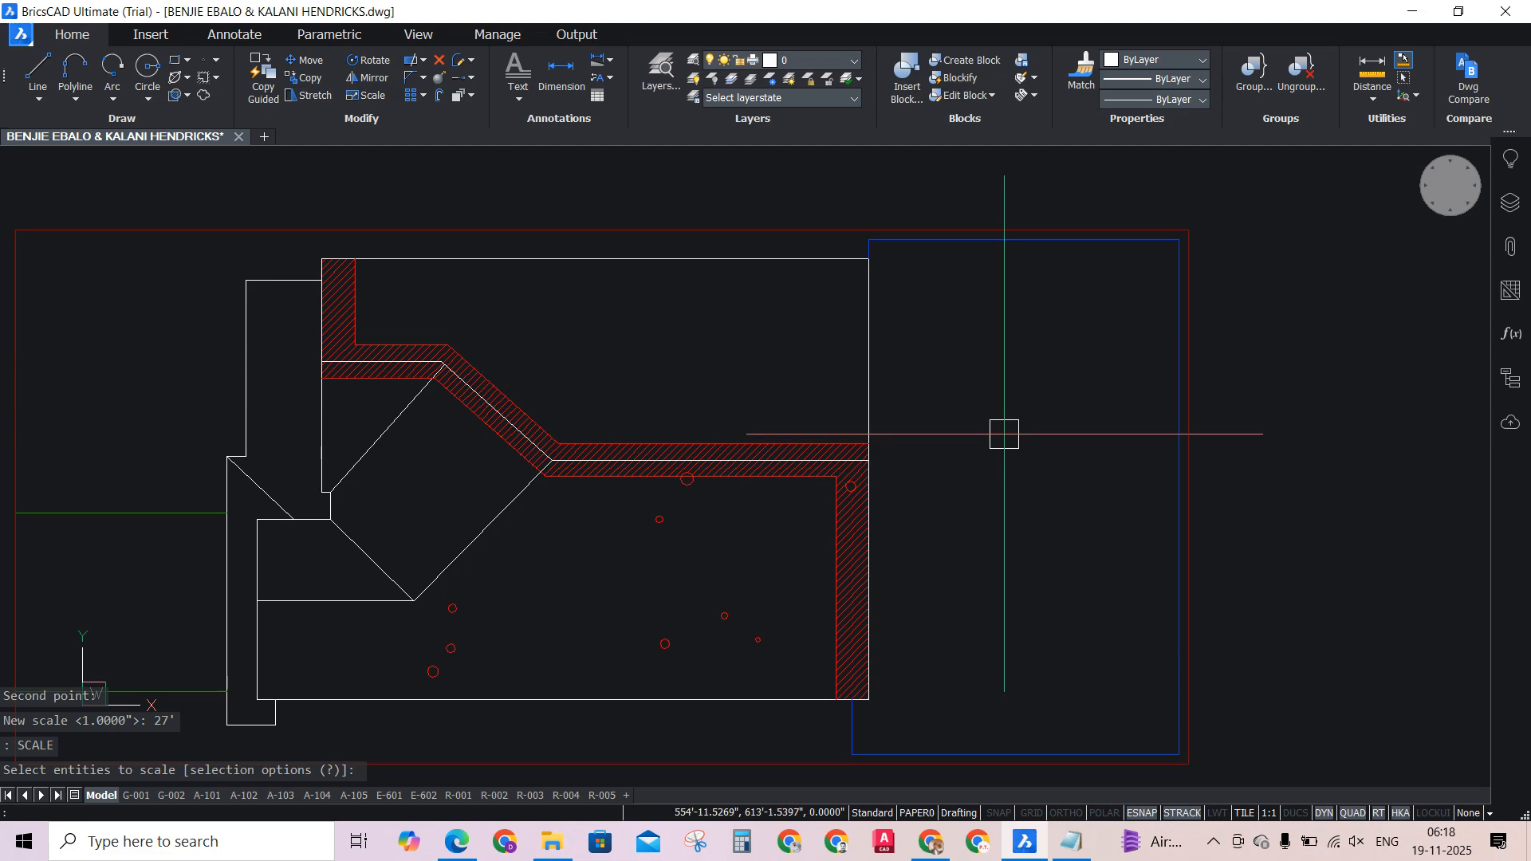
# Draw a vertical infinite construction line through the ridge's endpoint on the outer edge of the lower roof plan, with ortho on.
pyautogui.press('BackSpace')
pyautogui.write('xl')
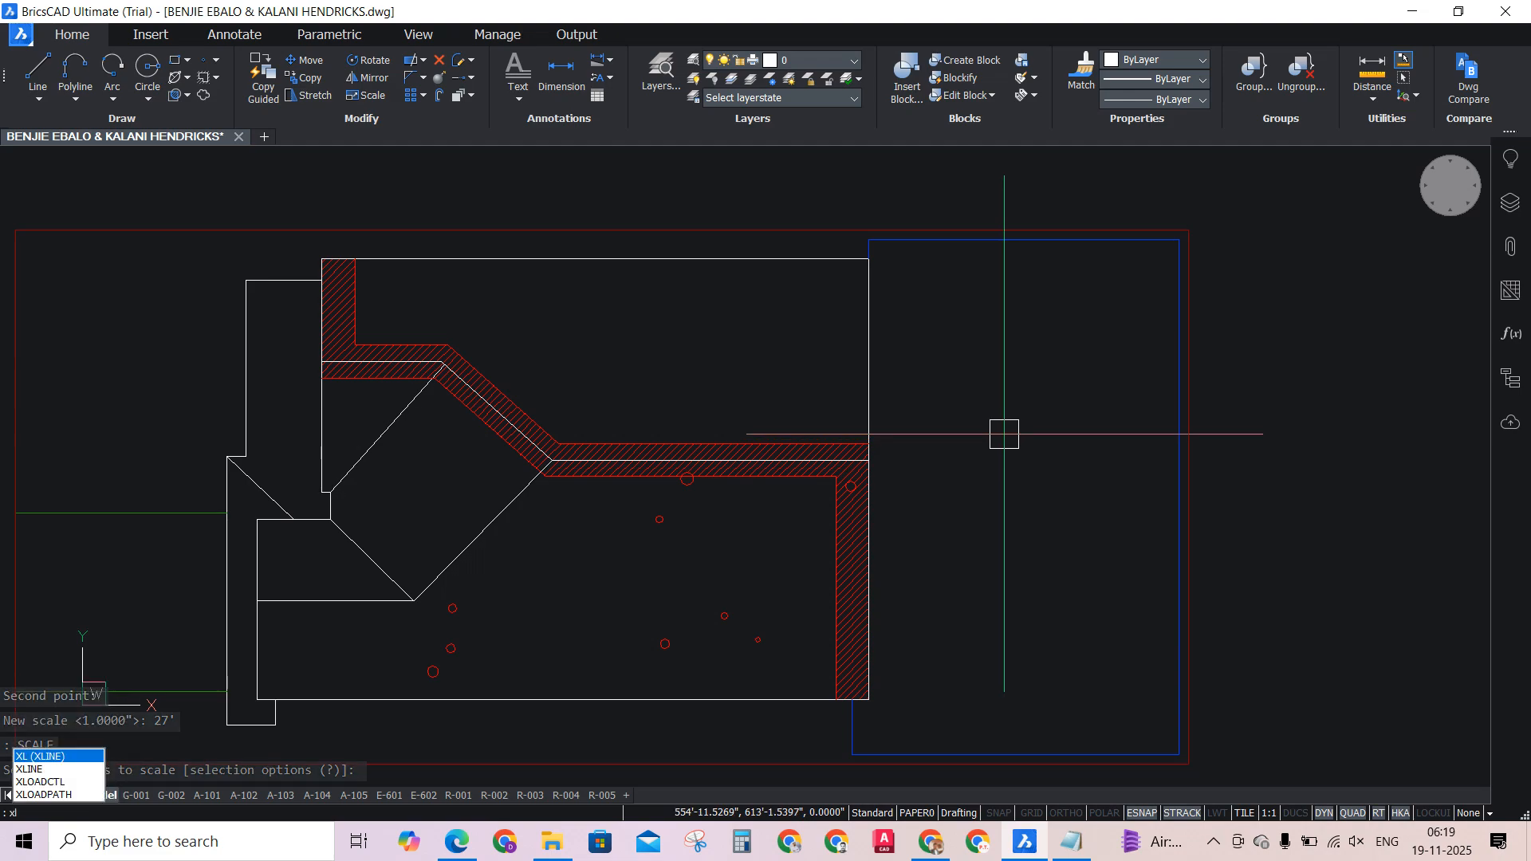
pyautogui.press('Return')
pyautogui.scroll(1, 934, 461)
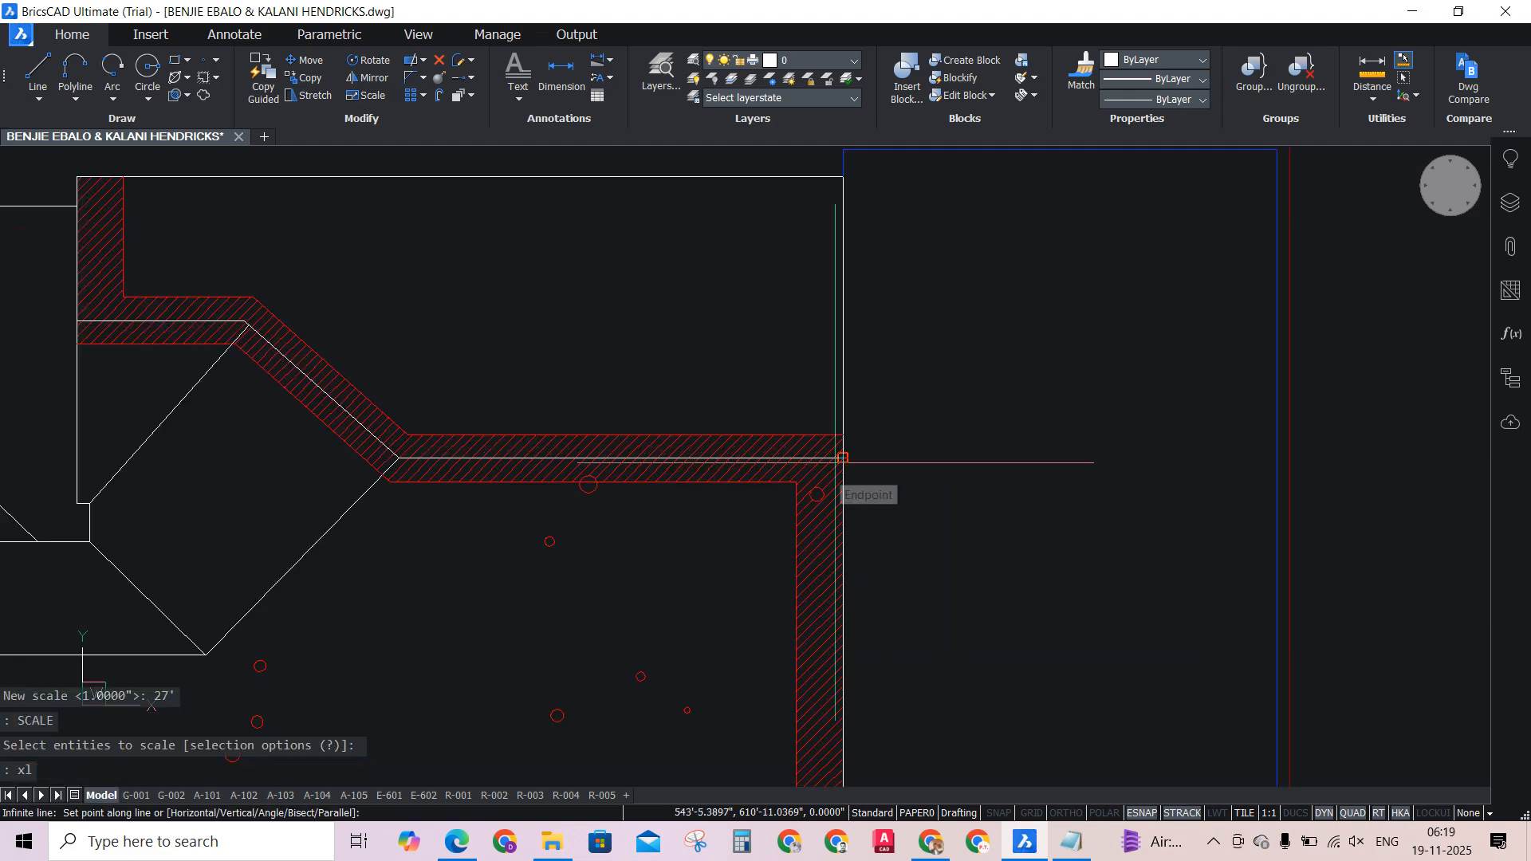
pyautogui.click(843, 458)
pyautogui.press('F8')
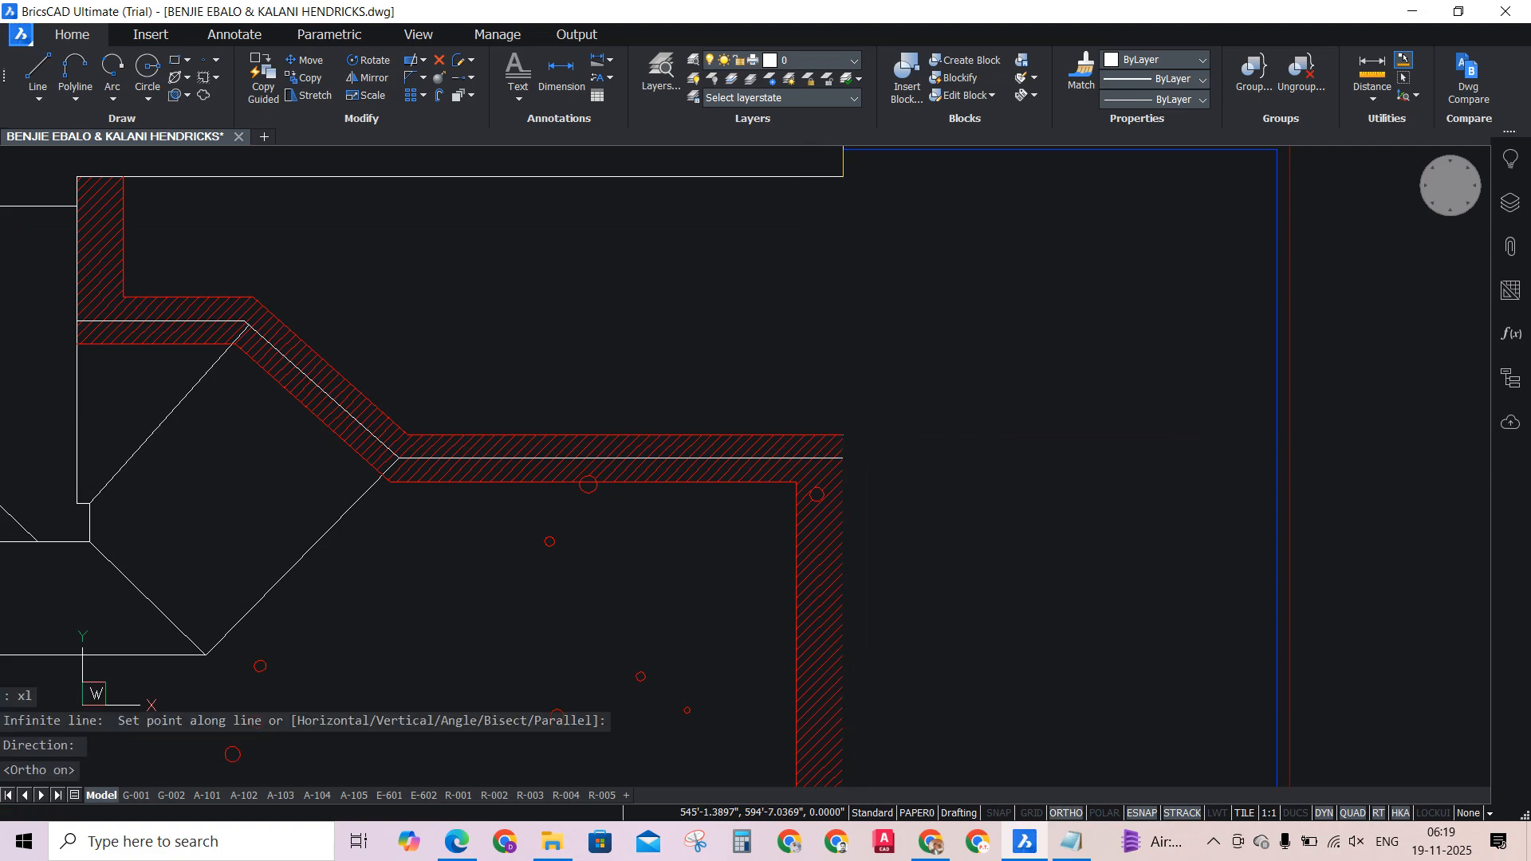
pyautogui.scroll(-5, 877, 646)
pyautogui.press('Return')
# Offset the vertical construction line 27' toward the hip junction to check the ridge length.
pyautogui.write('o')
pyautogui.press('Return')
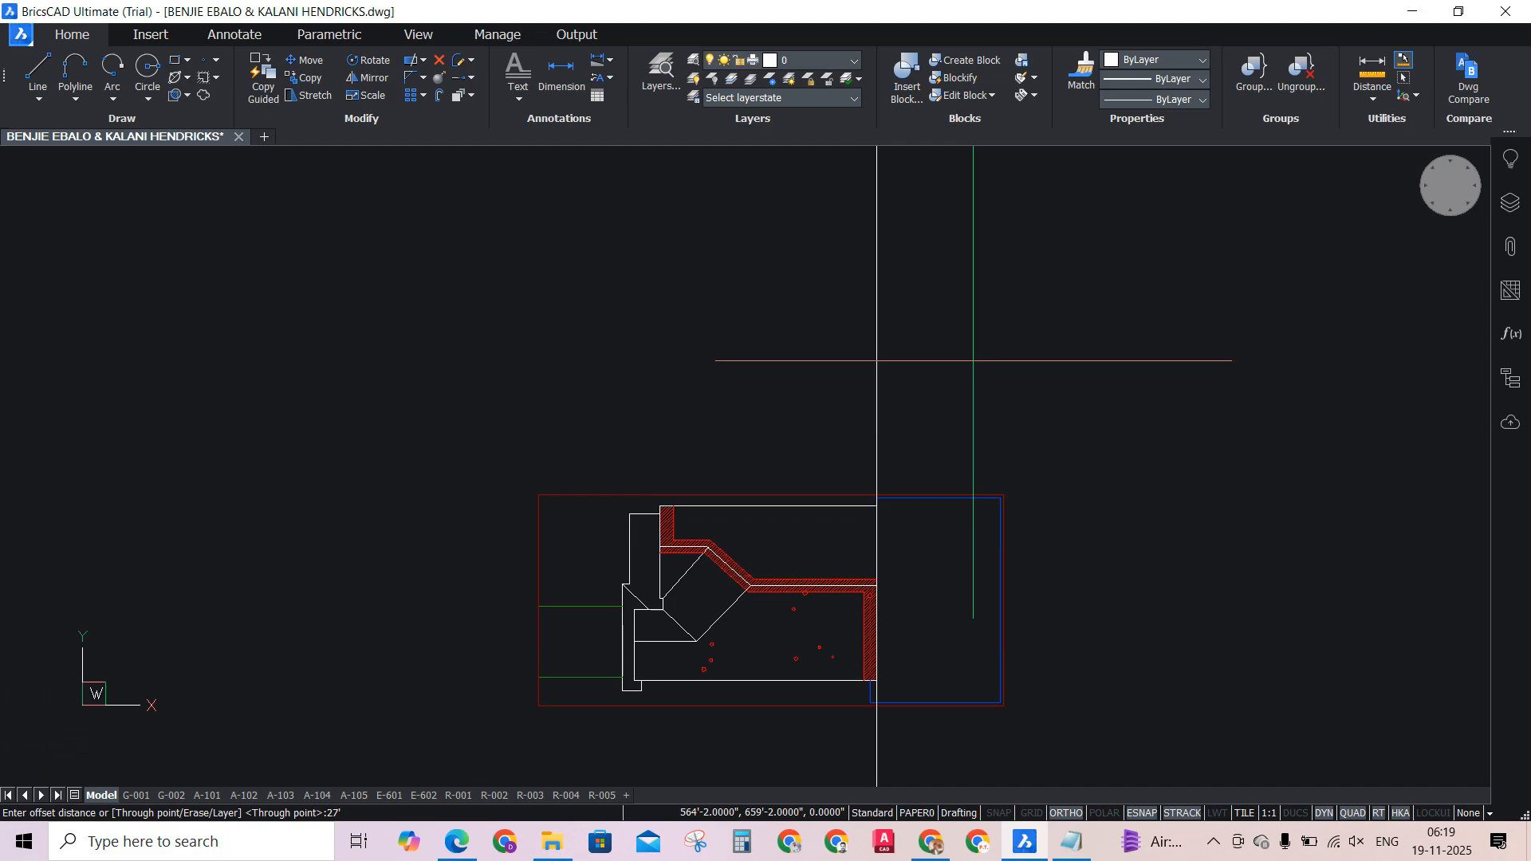
pyautogui.press('Return')
pyautogui.click(887, 357)
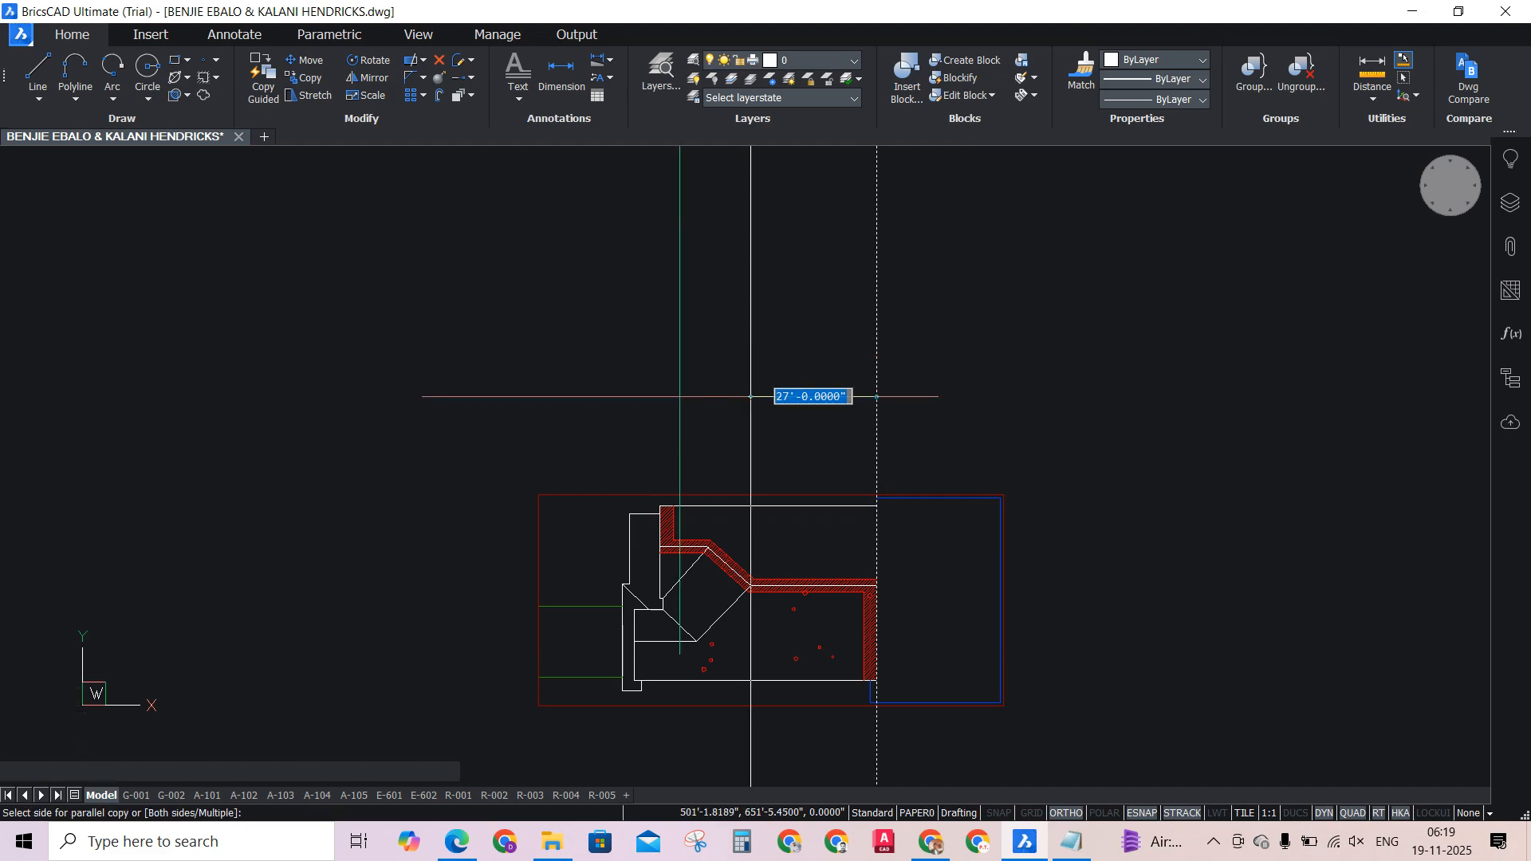
pyautogui.click(787, 397)
pyautogui.scroll(5, 715, 547)
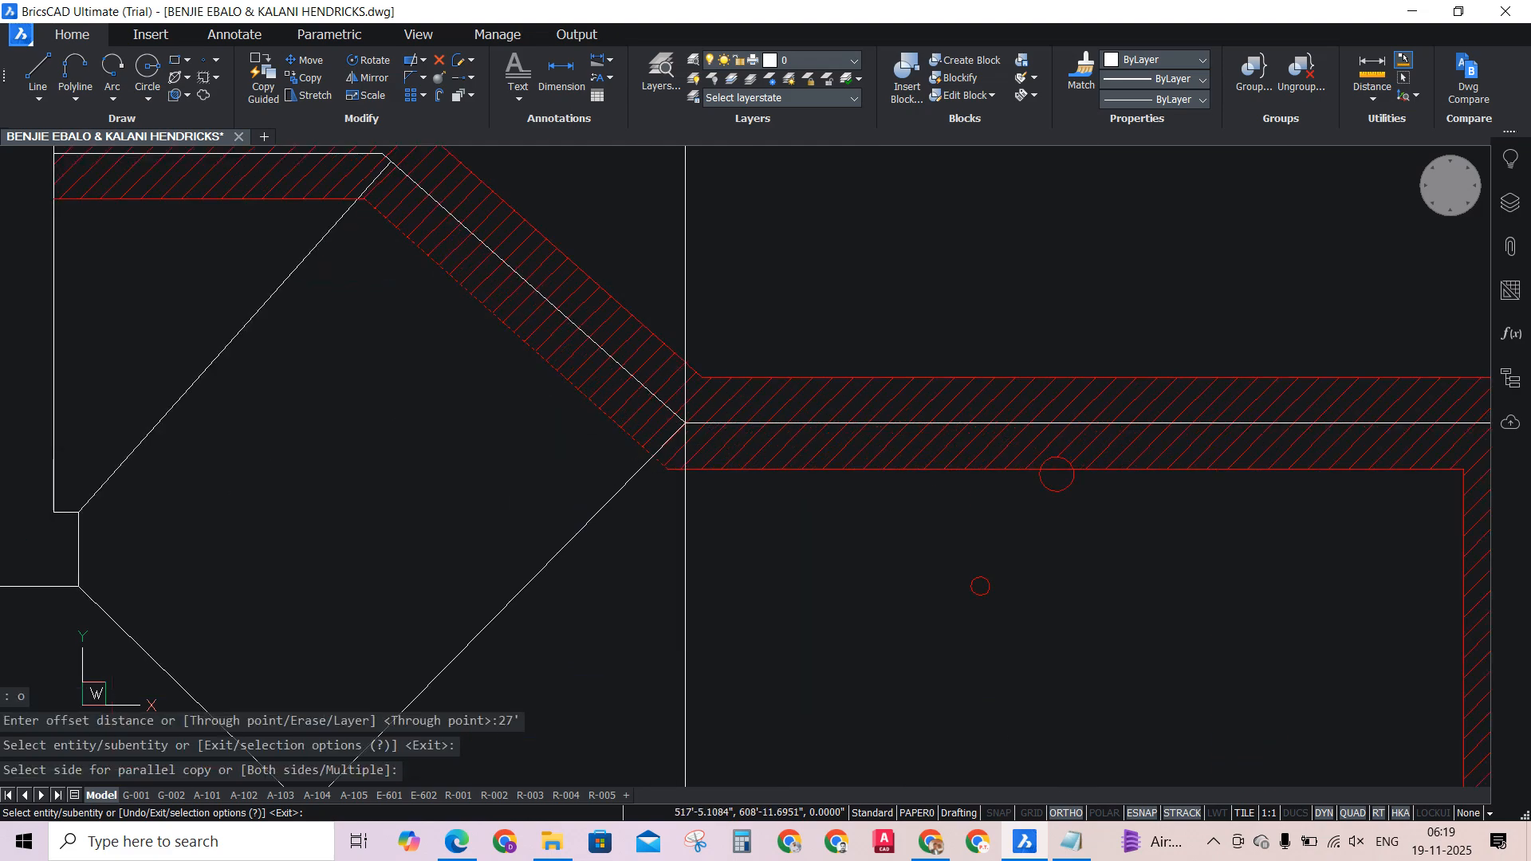
pyautogui.press('Return')
# Delete both vertical construction lines from the lower roof plan.
pyautogui.click(852, 691)
pyautogui.click(577, 670)
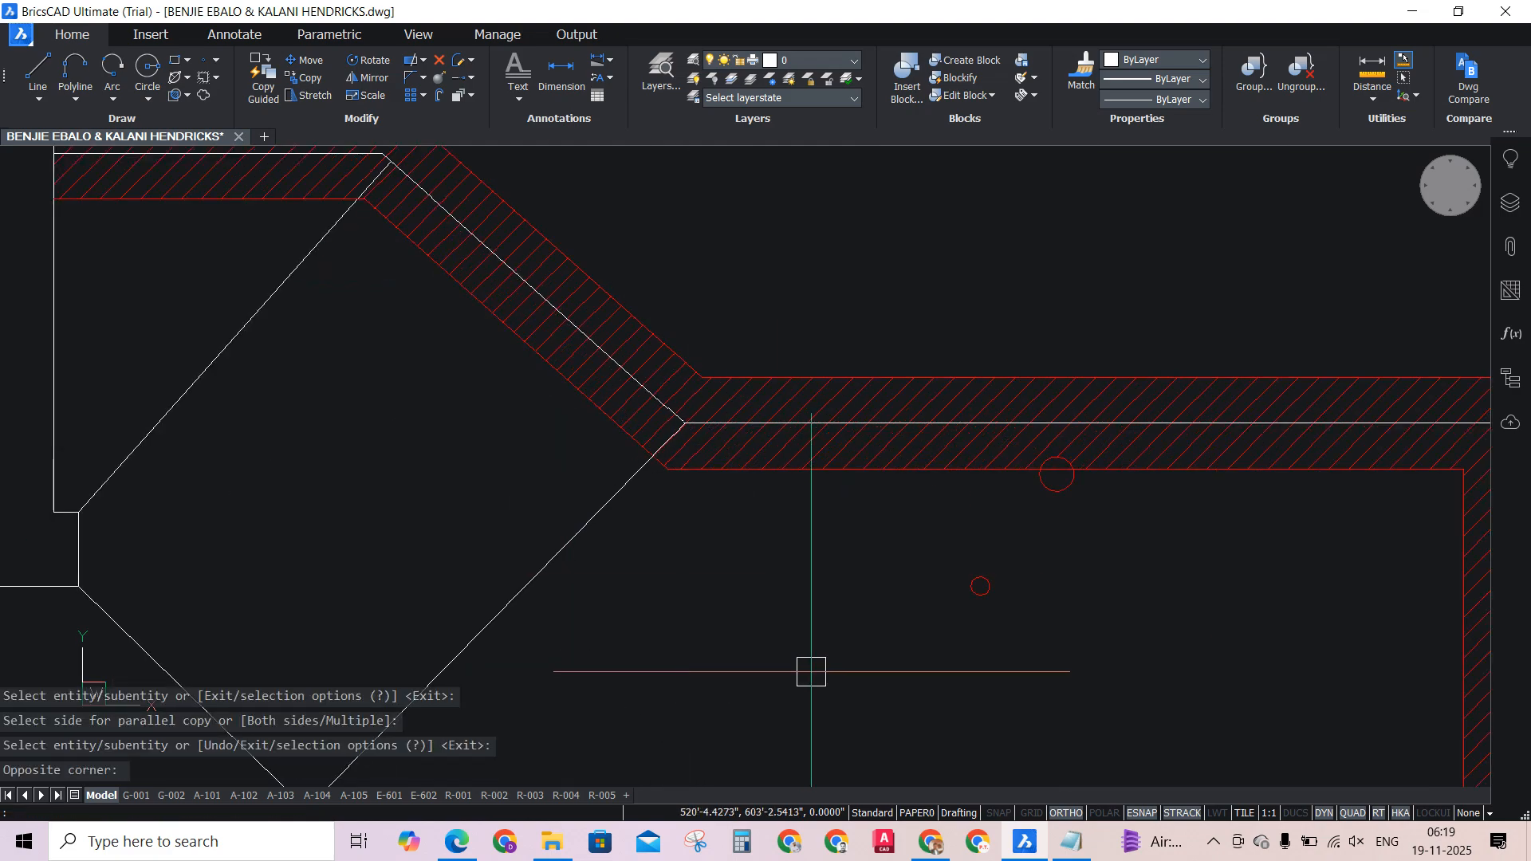
pyautogui.press('Delete')
pyautogui.scroll(-8, 778, 479)
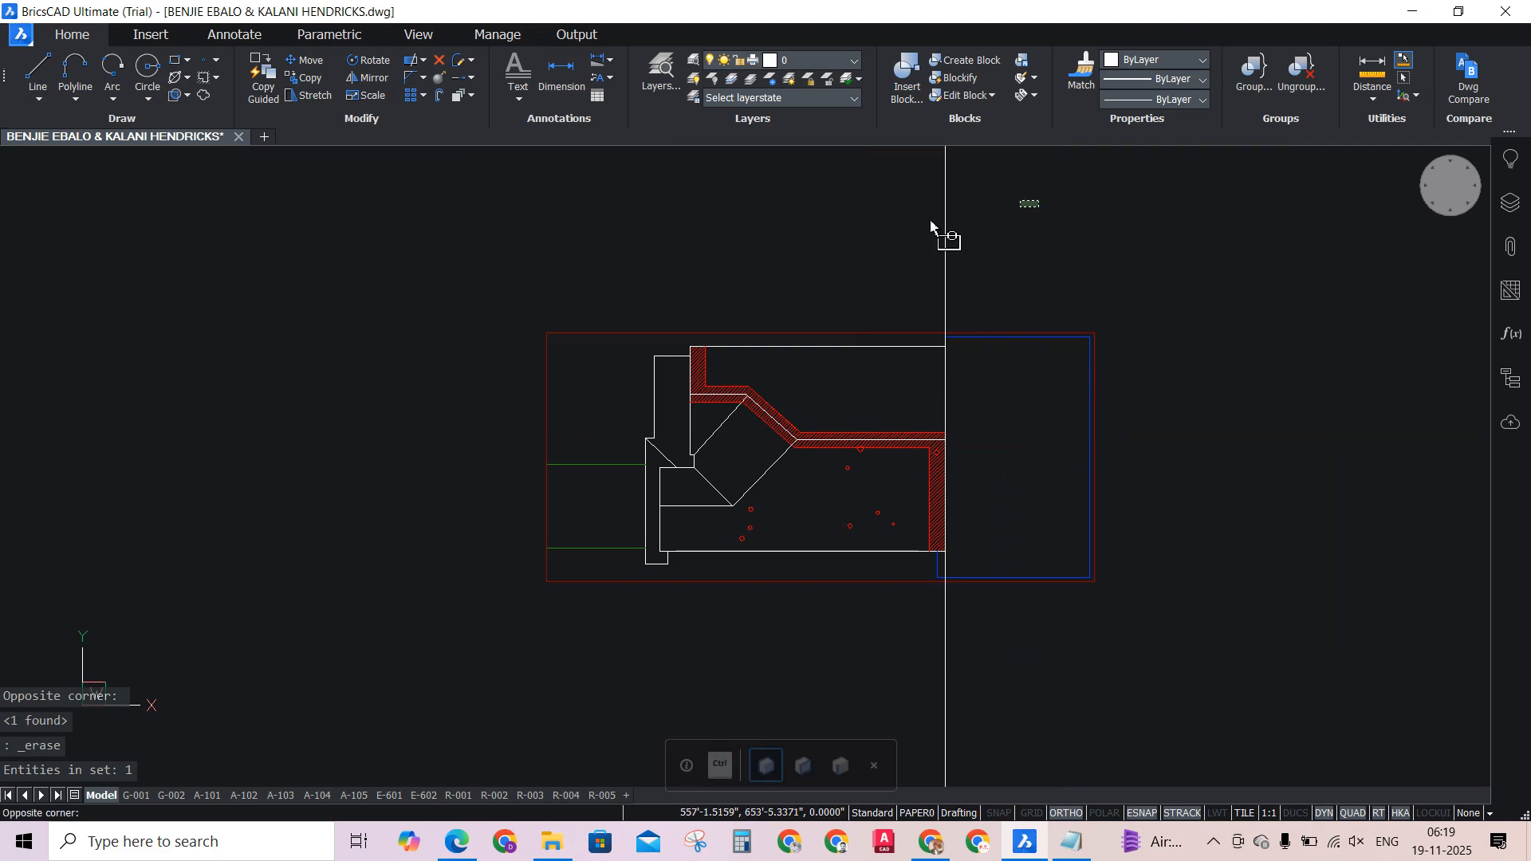
pyautogui.click(948, 239)
pyautogui.press('Delete')
# Compare the lower roof plan with the upper module layout and switch to the equipment list in Notepad.
pyautogui.scroll(3, 866, 299)
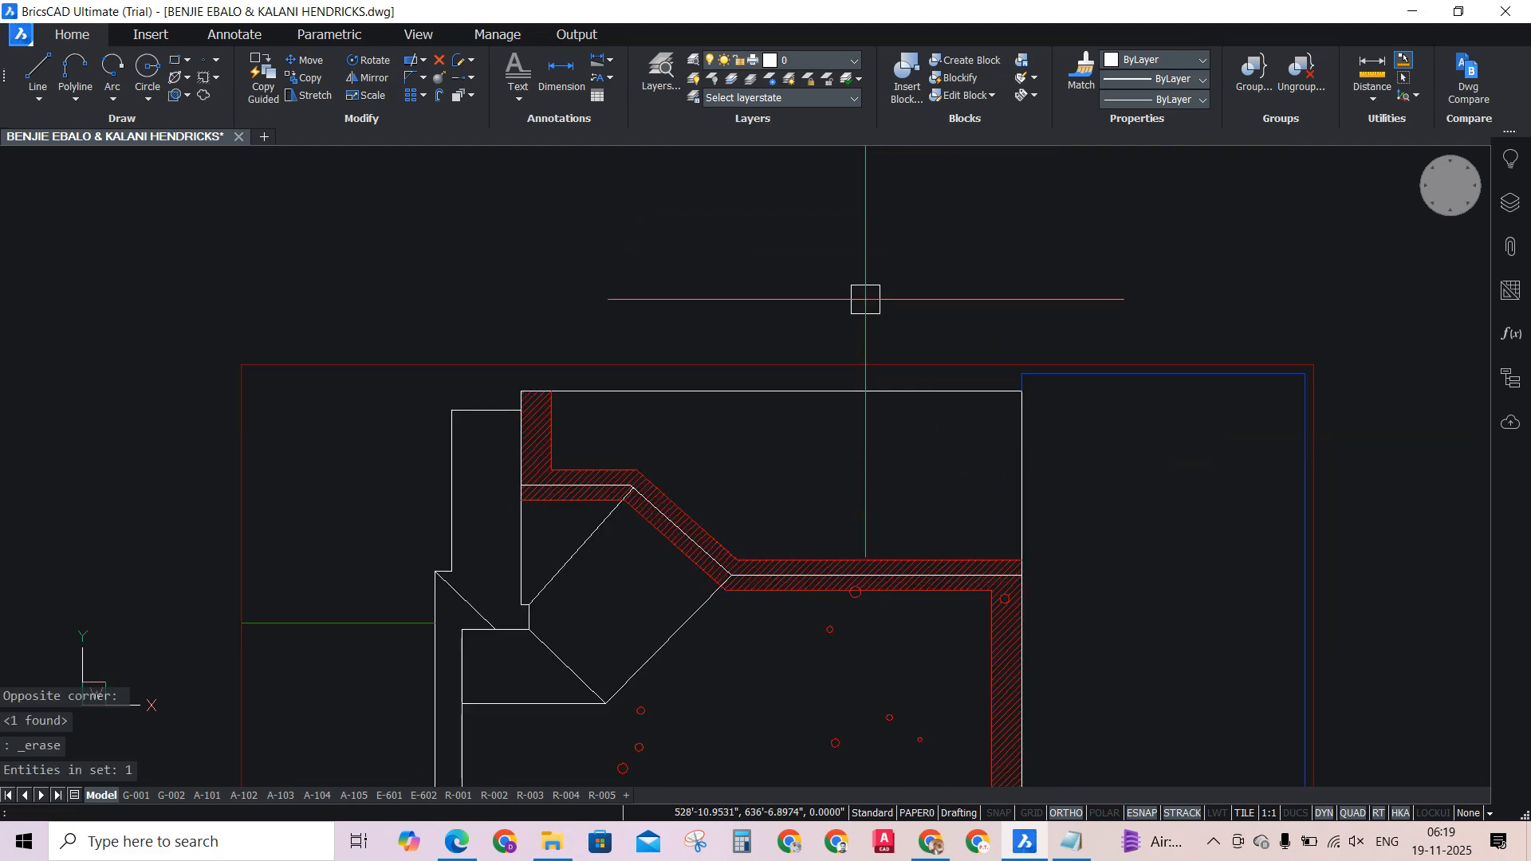
pyautogui.scroll(-5, 866, 299)
pyautogui.scroll(7, 836, 154)
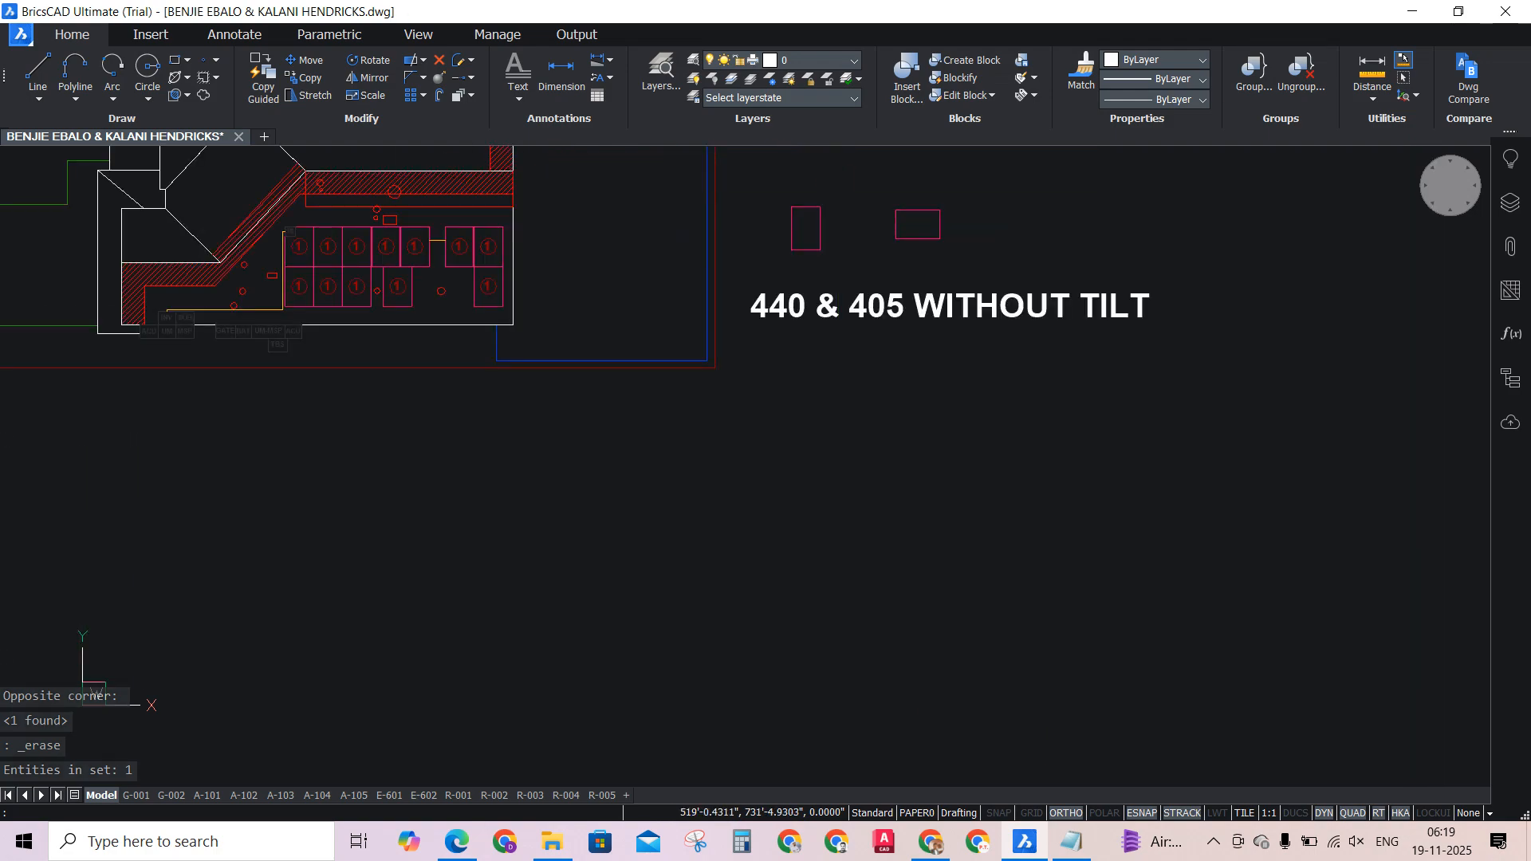
pyautogui.scroll(-5, 655, 267)
pyautogui.scroll(-3, 683, 550)
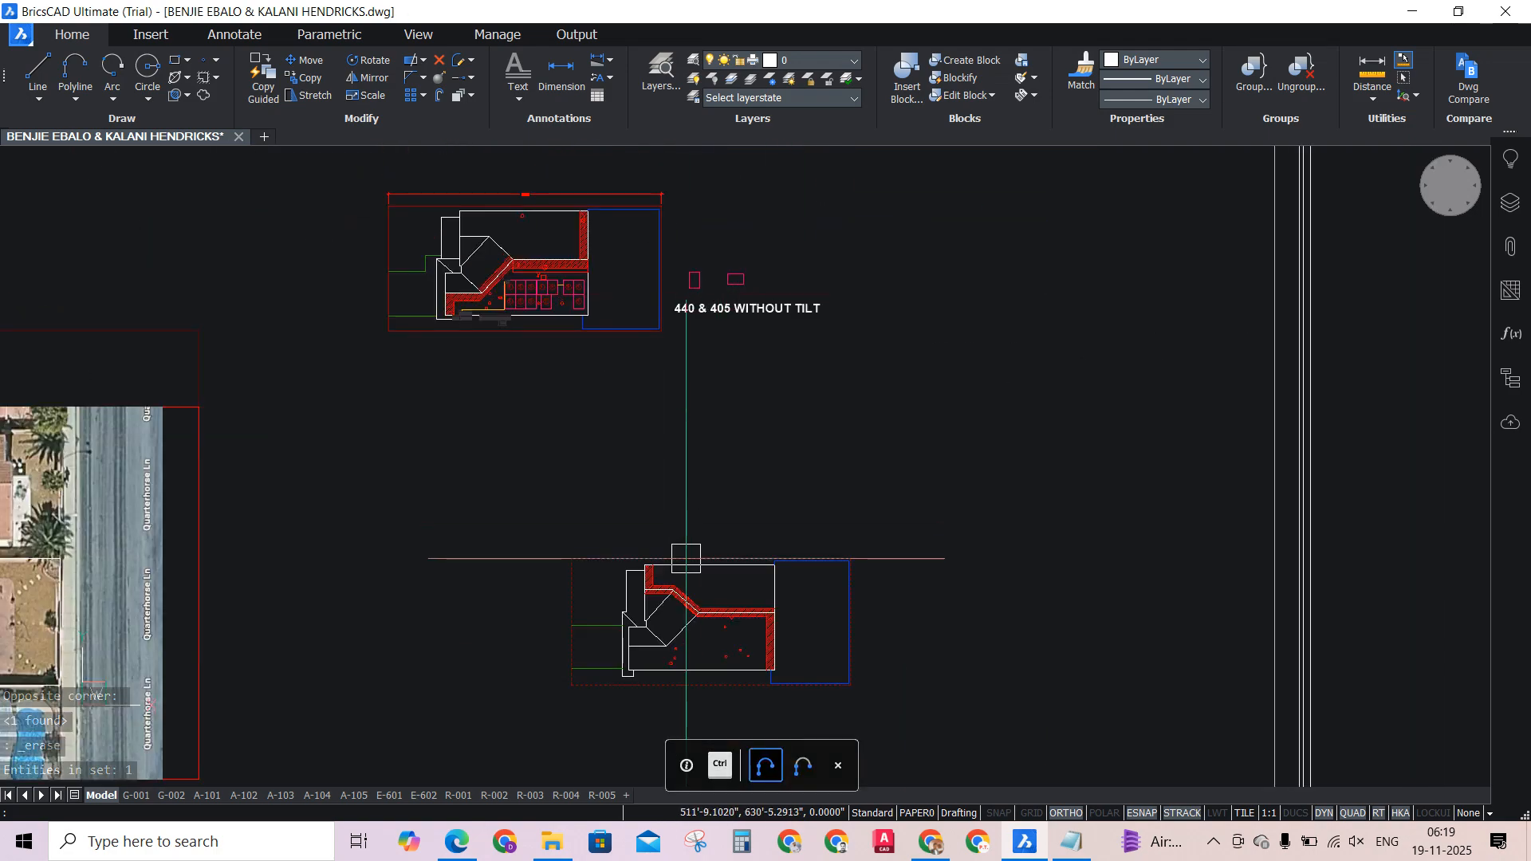
pyautogui.scroll(4, 830, 407)
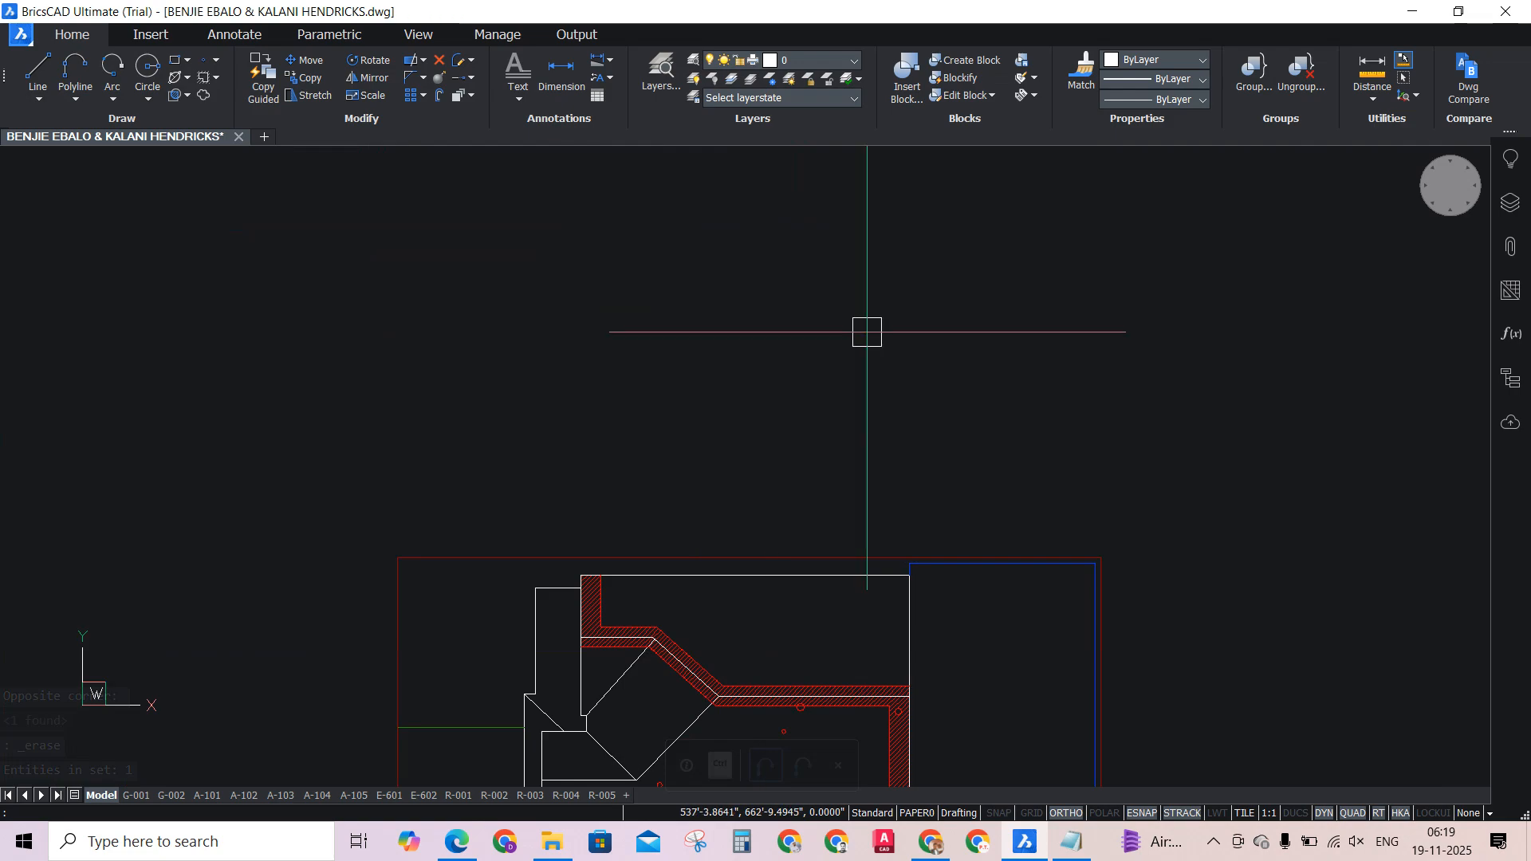
pyautogui.scroll(-4, 821, 529)
pyautogui.scroll(5, 957, 452)
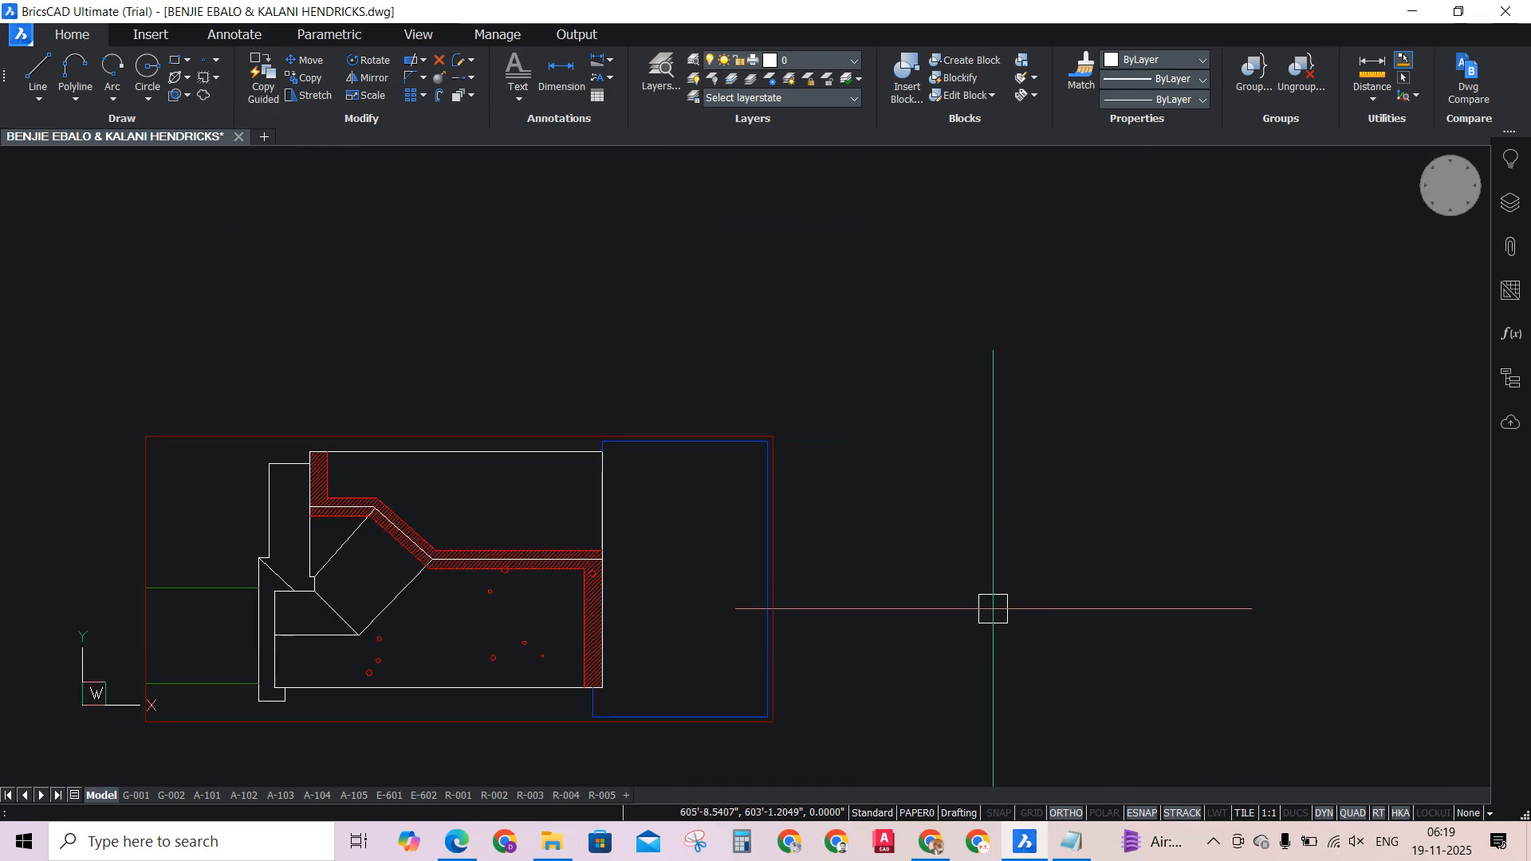
pyautogui.click(1073, 844)
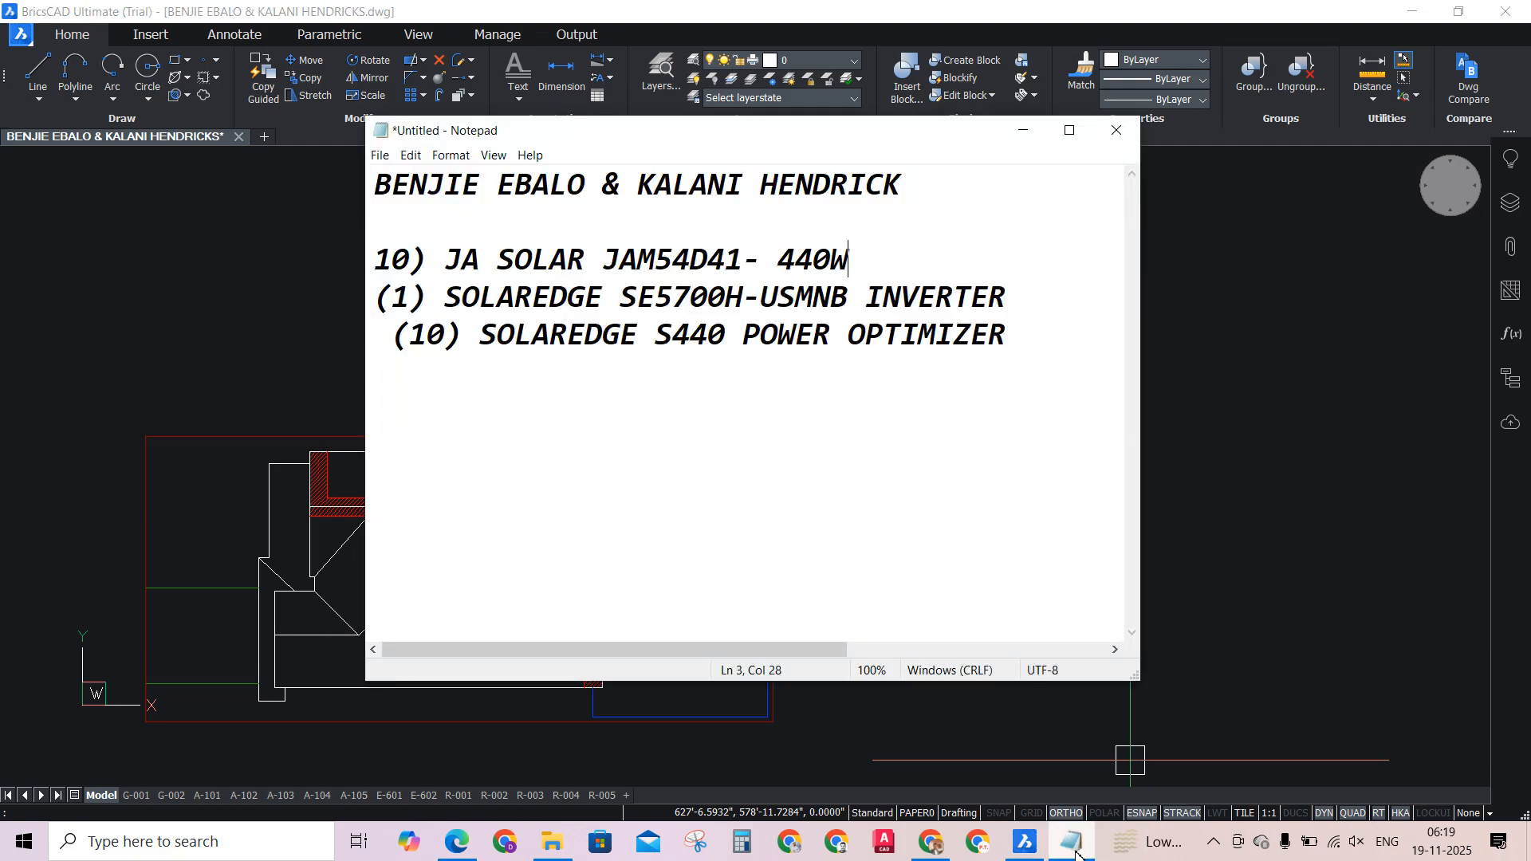
# Draw a 44.7" horizontal line in the empty space beside the lower roof plan, continuing with a 67.8" vertical line down from its end.
pyautogui.click(1074, 843)
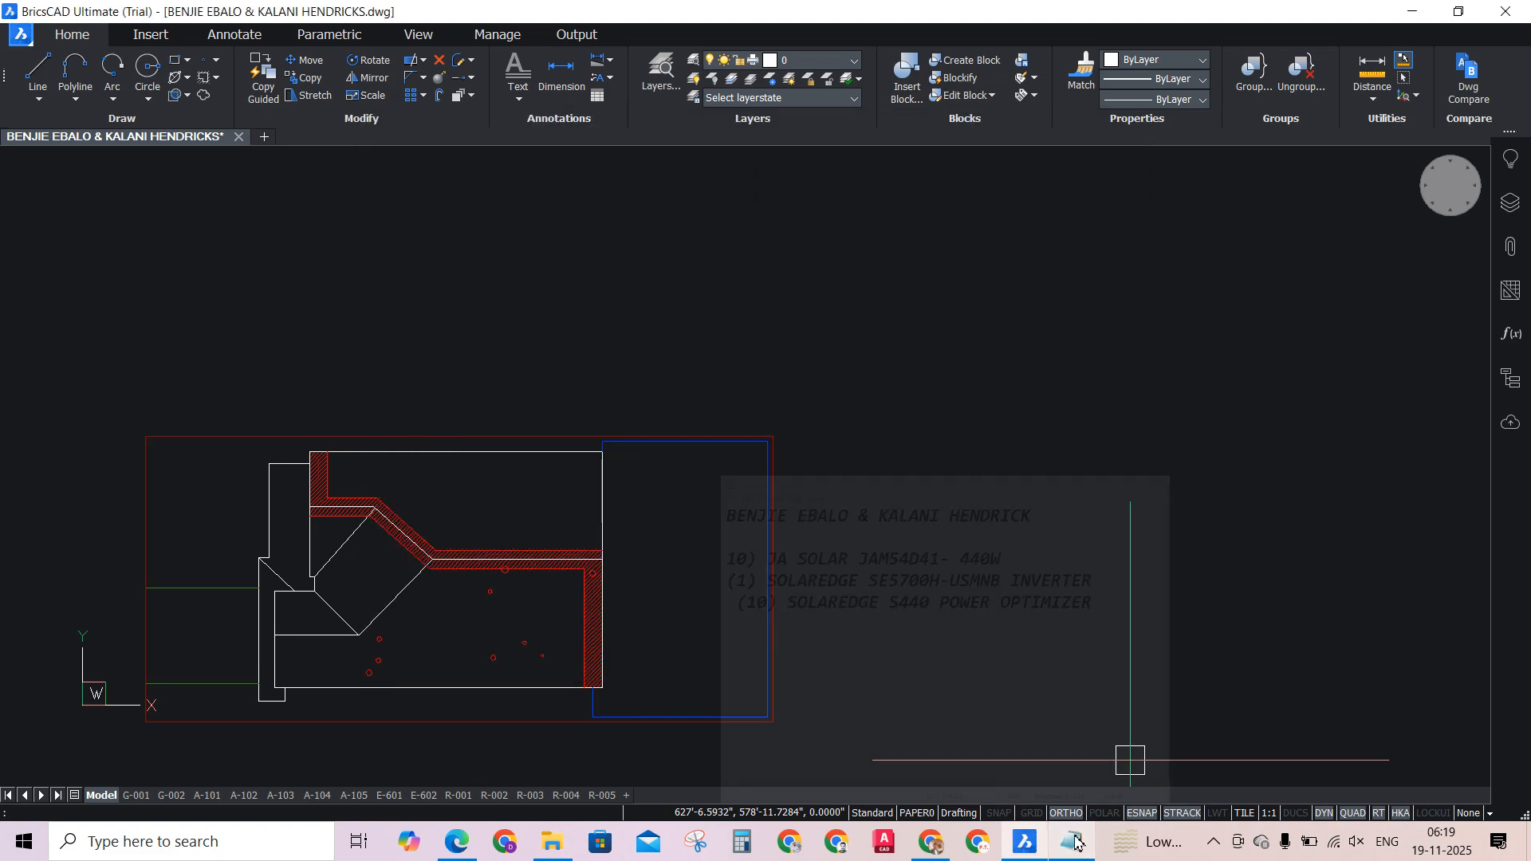
pyautogui.scroll(4, 917, 559)
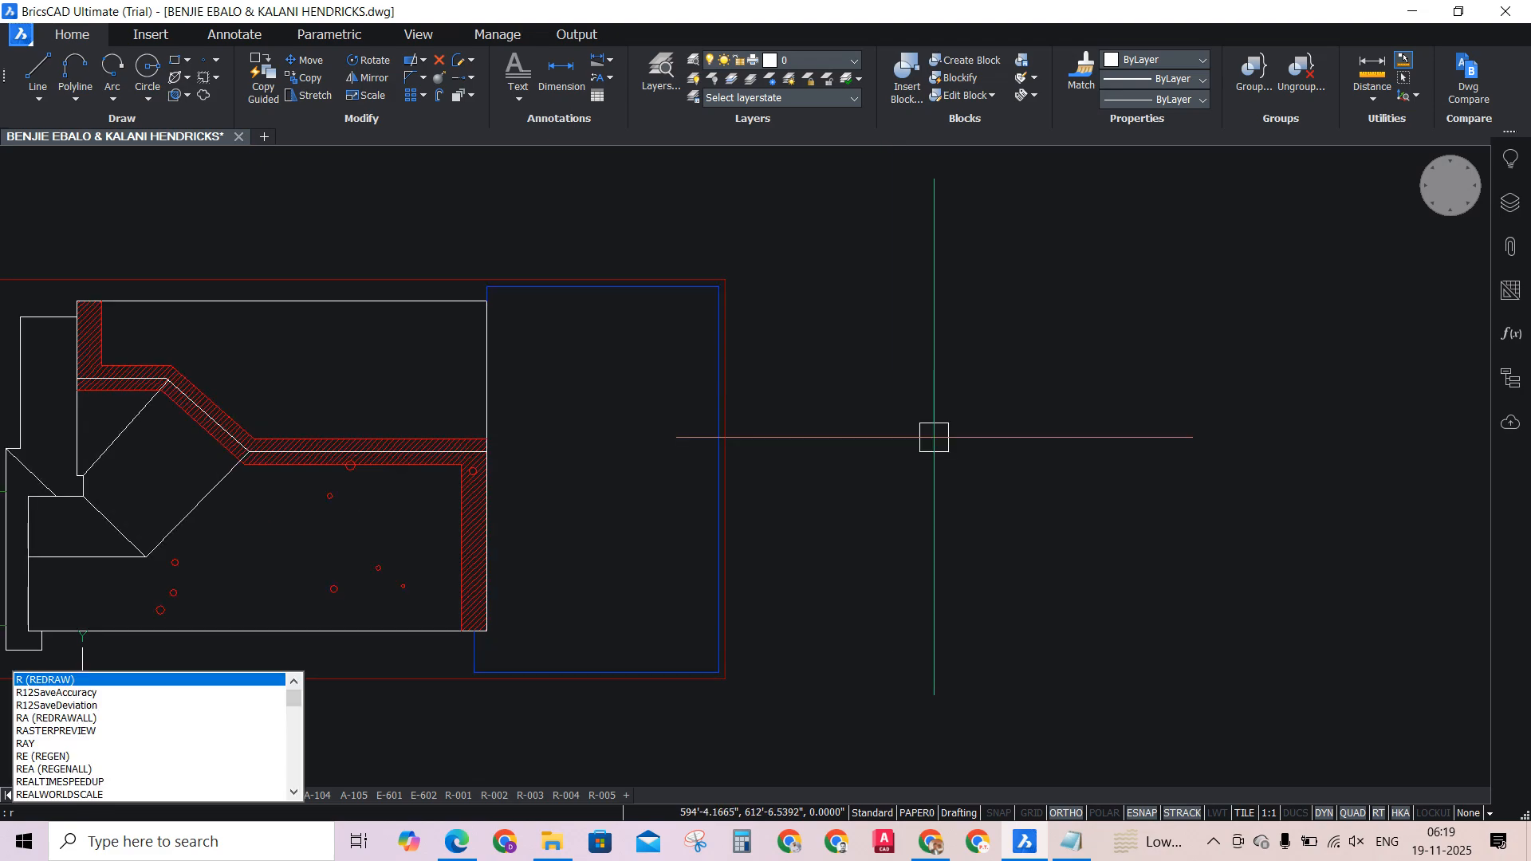
pyautogui.press('Escape')
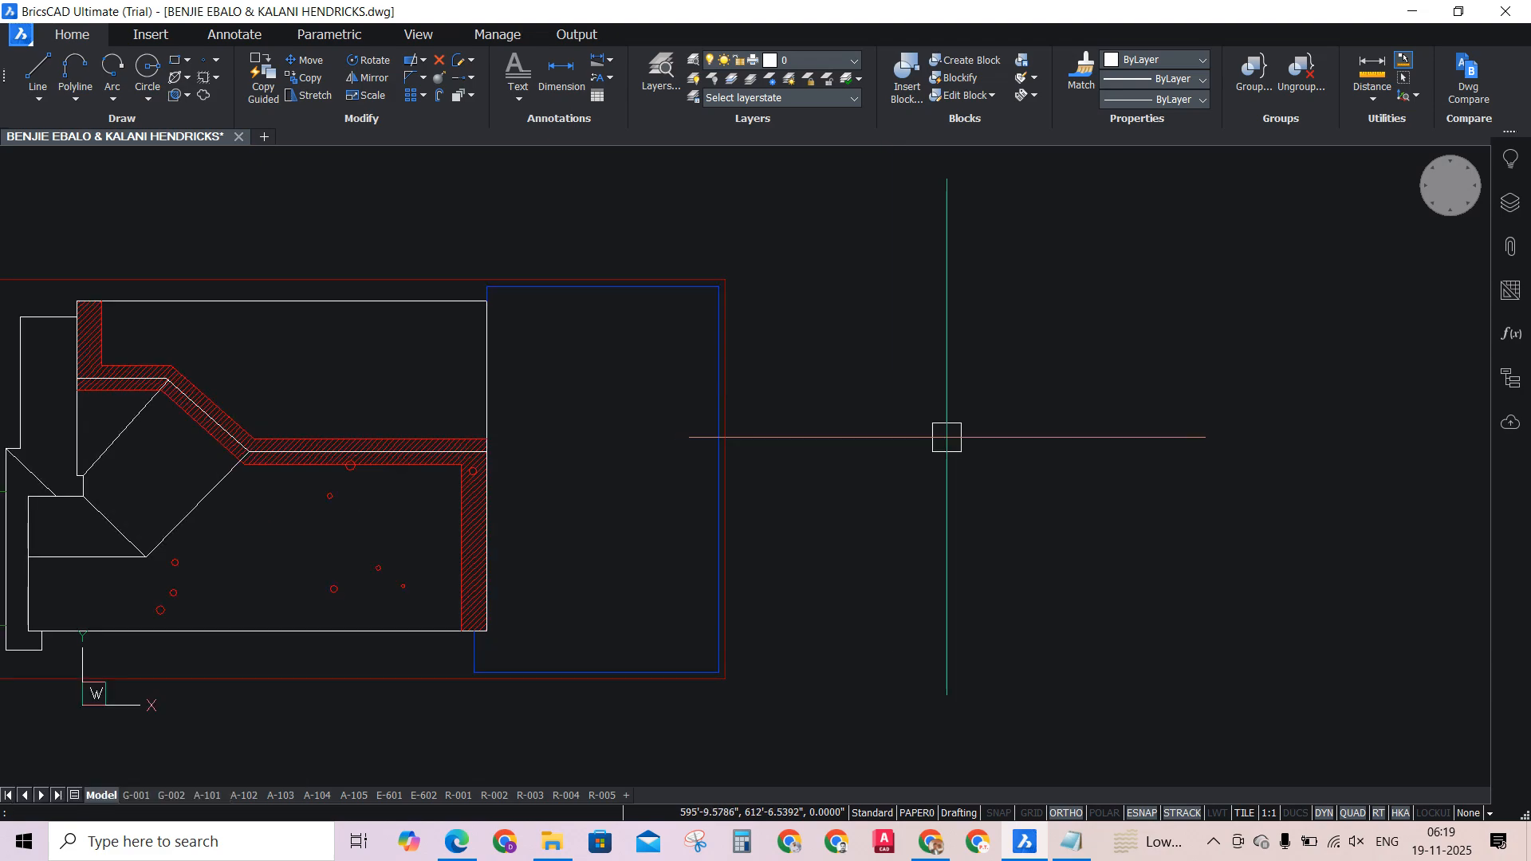
pyautogui.write('l')
pyautogui.press('Return')
pyautogui.click(951, 386)
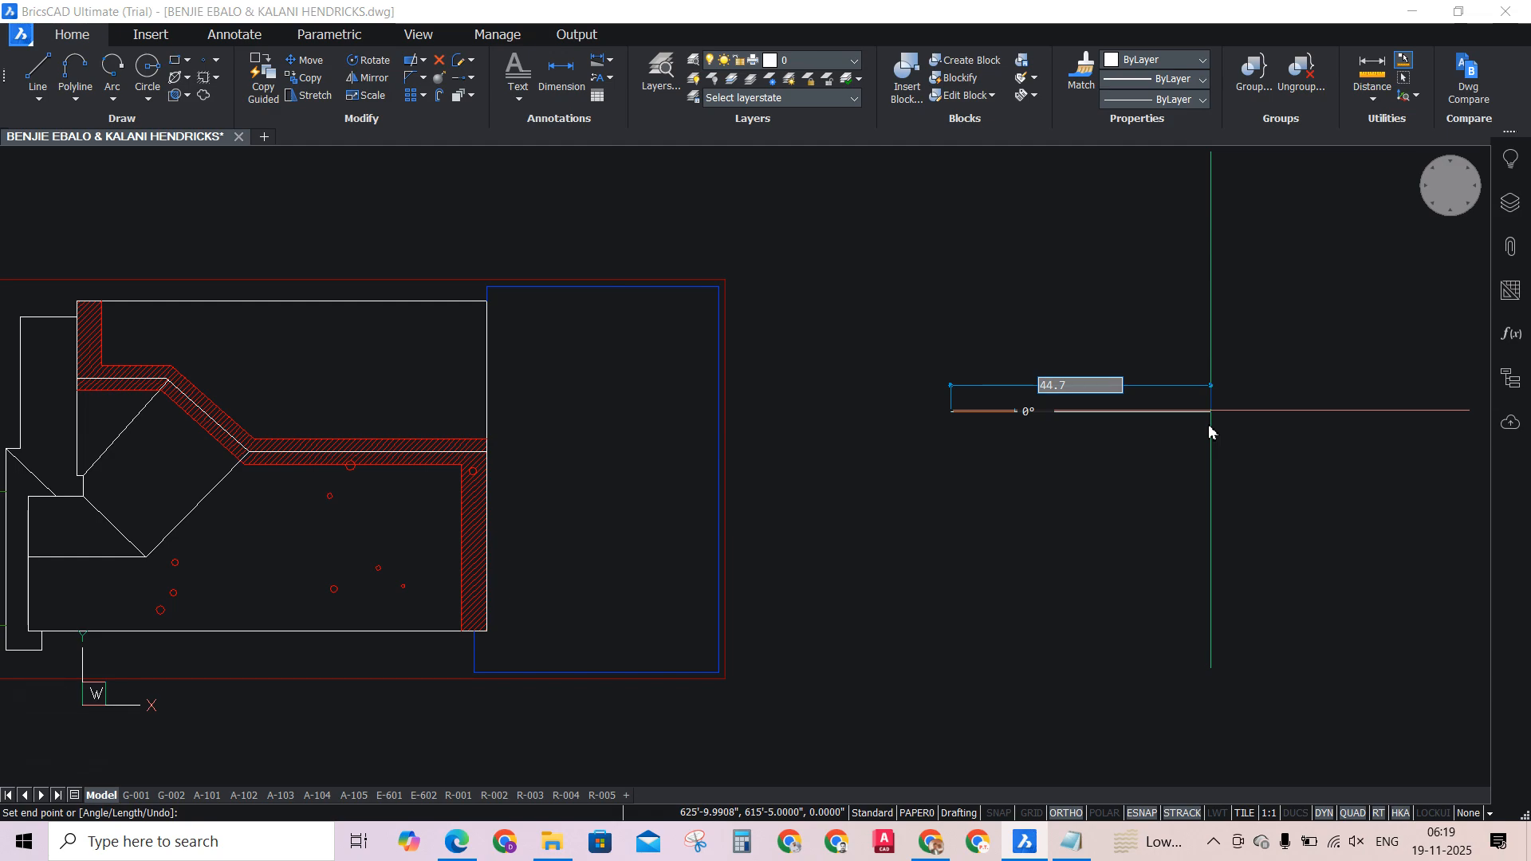
pyautogui.press('Return')
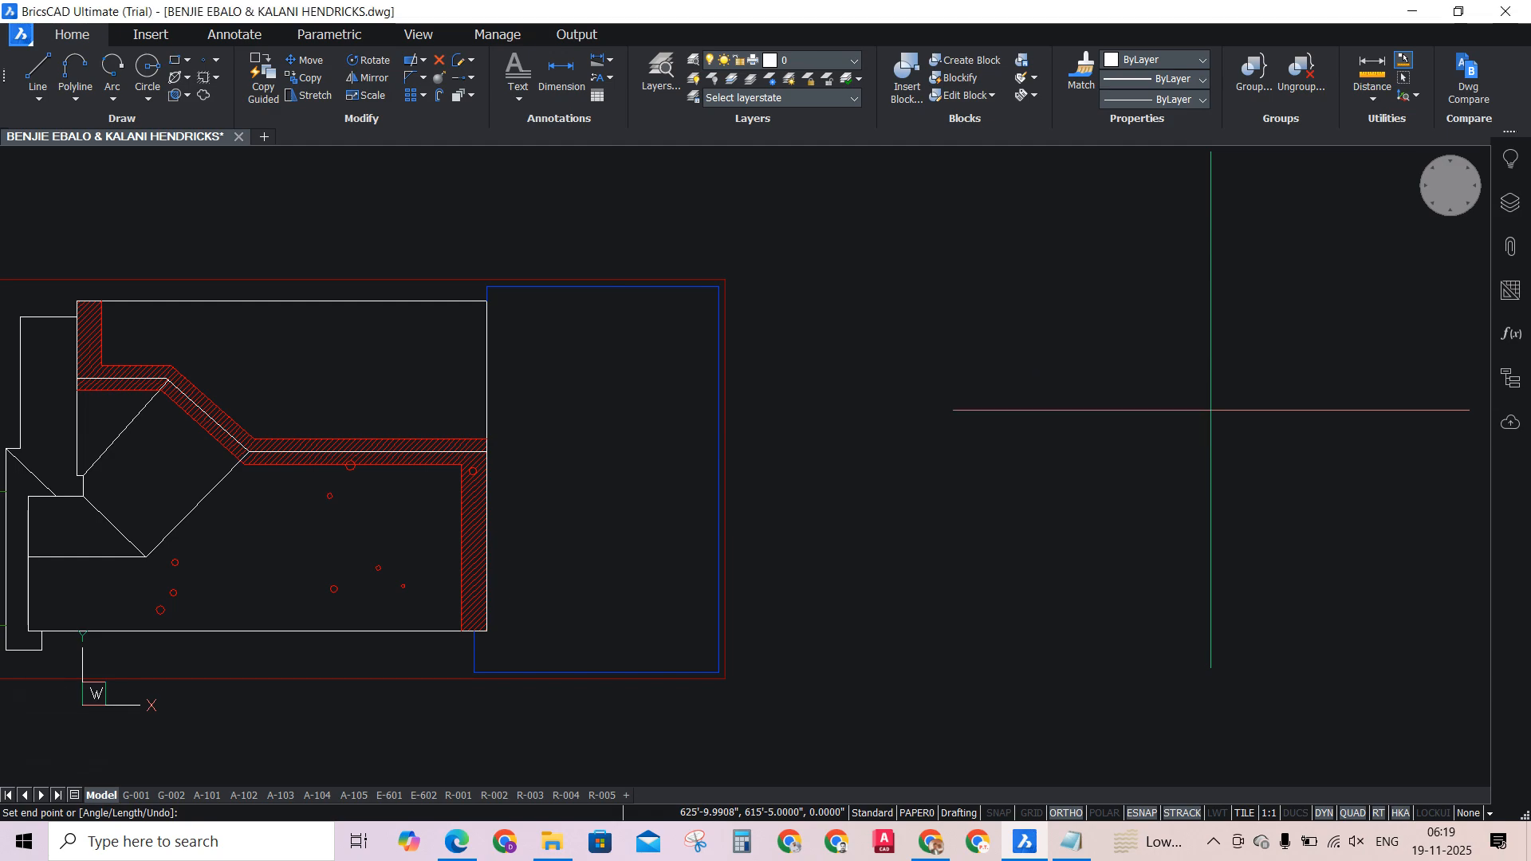
pyautogui.scroll(2, 1105, 603)
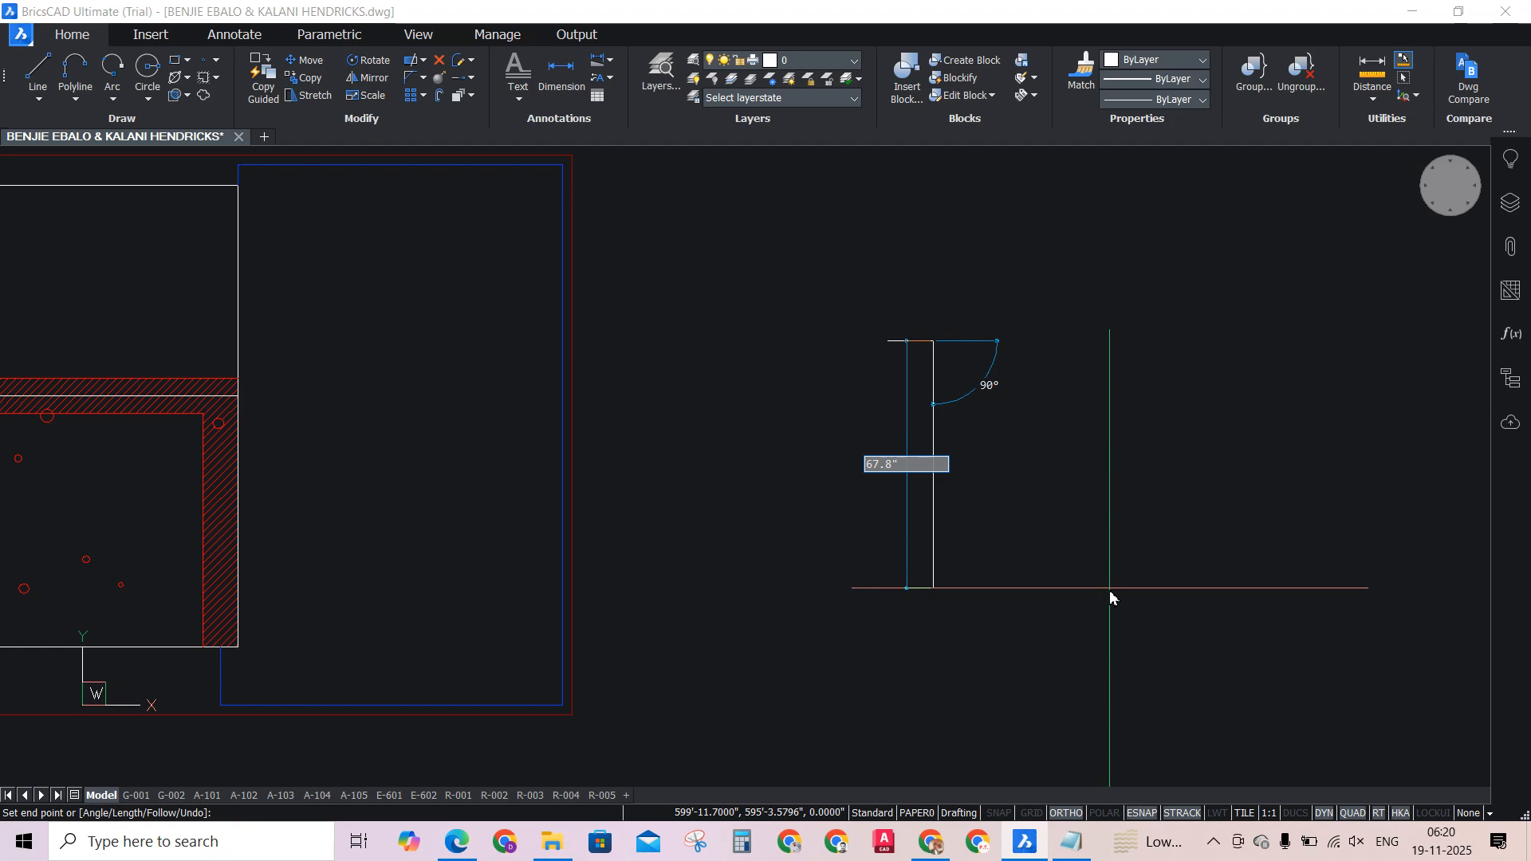
pyautogui.press('Return')
# Extend the outline with a horizontal line from the vertical's lower end and a vertical line crossing it from the first line's open end.
pyautogui.click(782, 366)
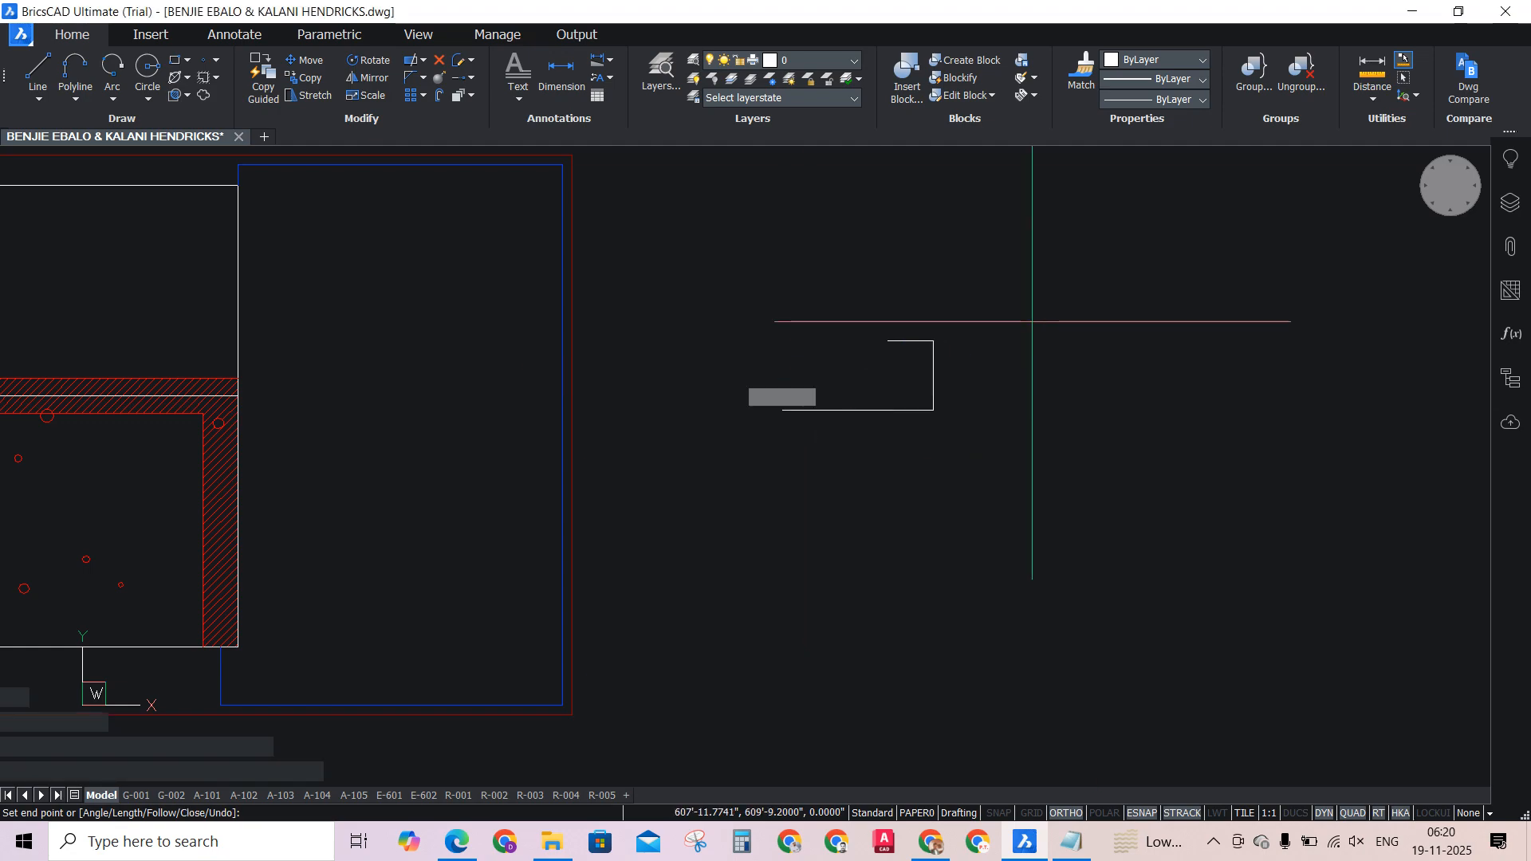
pyautogui.scroll(3, 1032, 322)
pyautogui.press('Return')
pyautogui.press('Return')
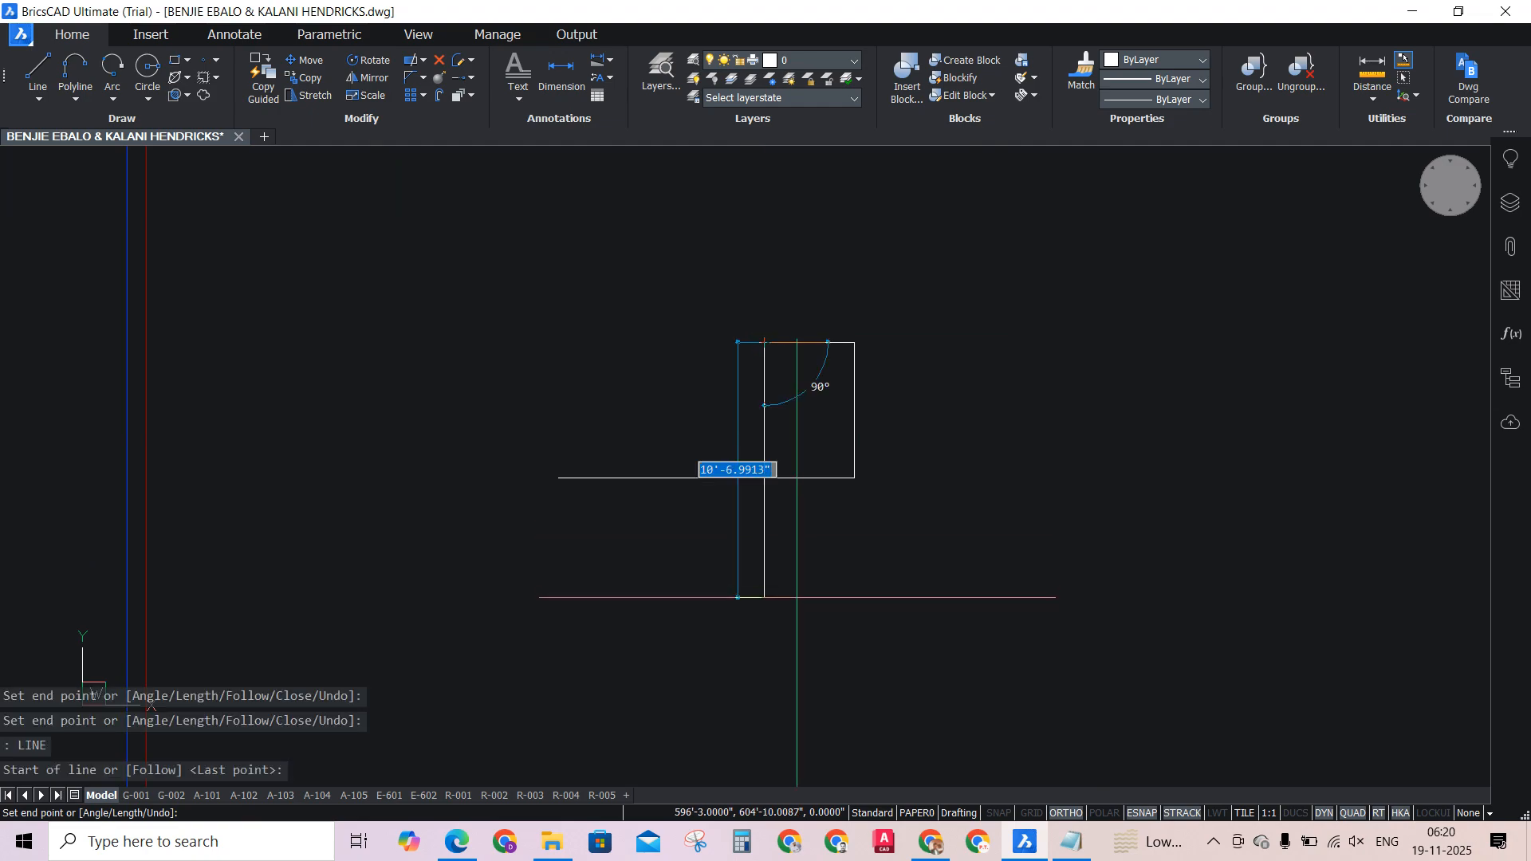
pyautogui.click(763, 598)
pyautogui.press('Return')
# Fillet the two crossing lines into a sharp corner to close the module rectangle.
pyautogui.scroll(2, 785, 511)
pyautogui.write('f')
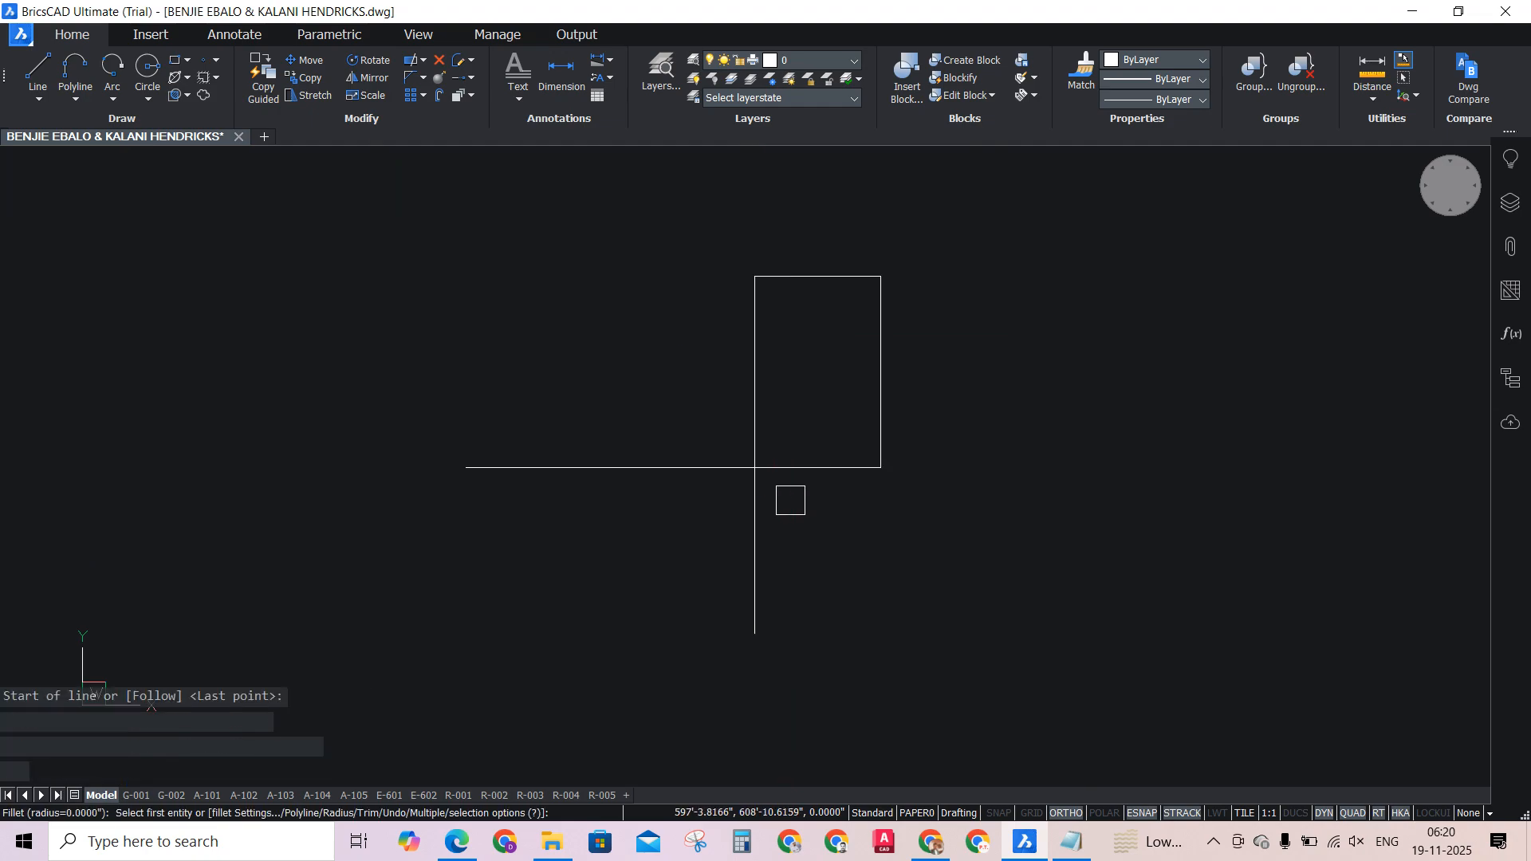
pyautogui.press('Return')
pyautogui.click(789, 467)
pyautogui.click(756, 414)
# Join the four lines of the module rectangle into one polyline.
pyautogui.moveTo(1257, 599); pyautogui.dragTo(651, 237)
pyautogui.write('jp')
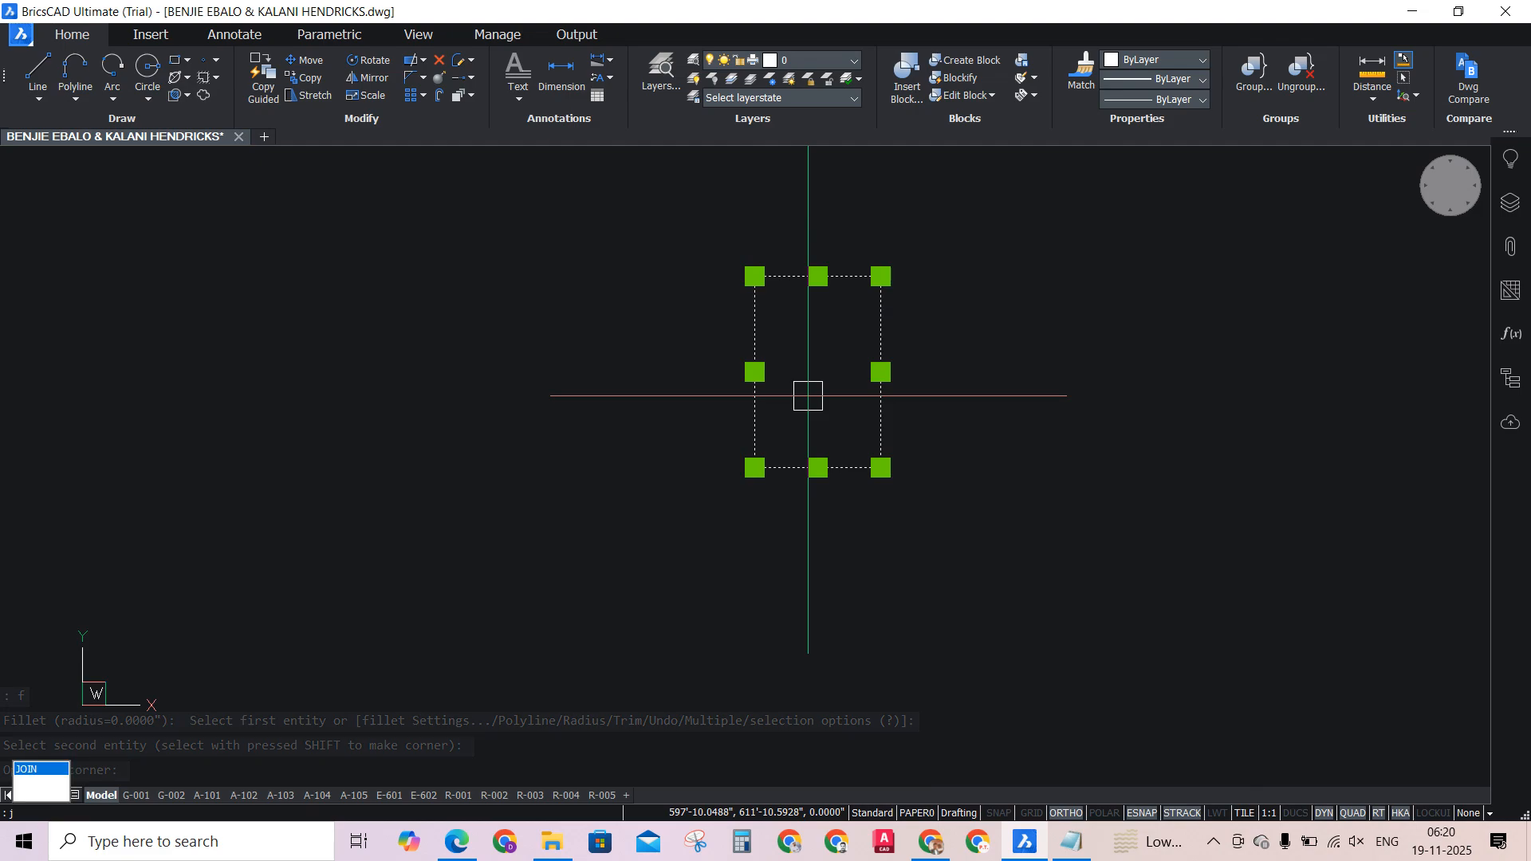
pyautogui.write('oin')
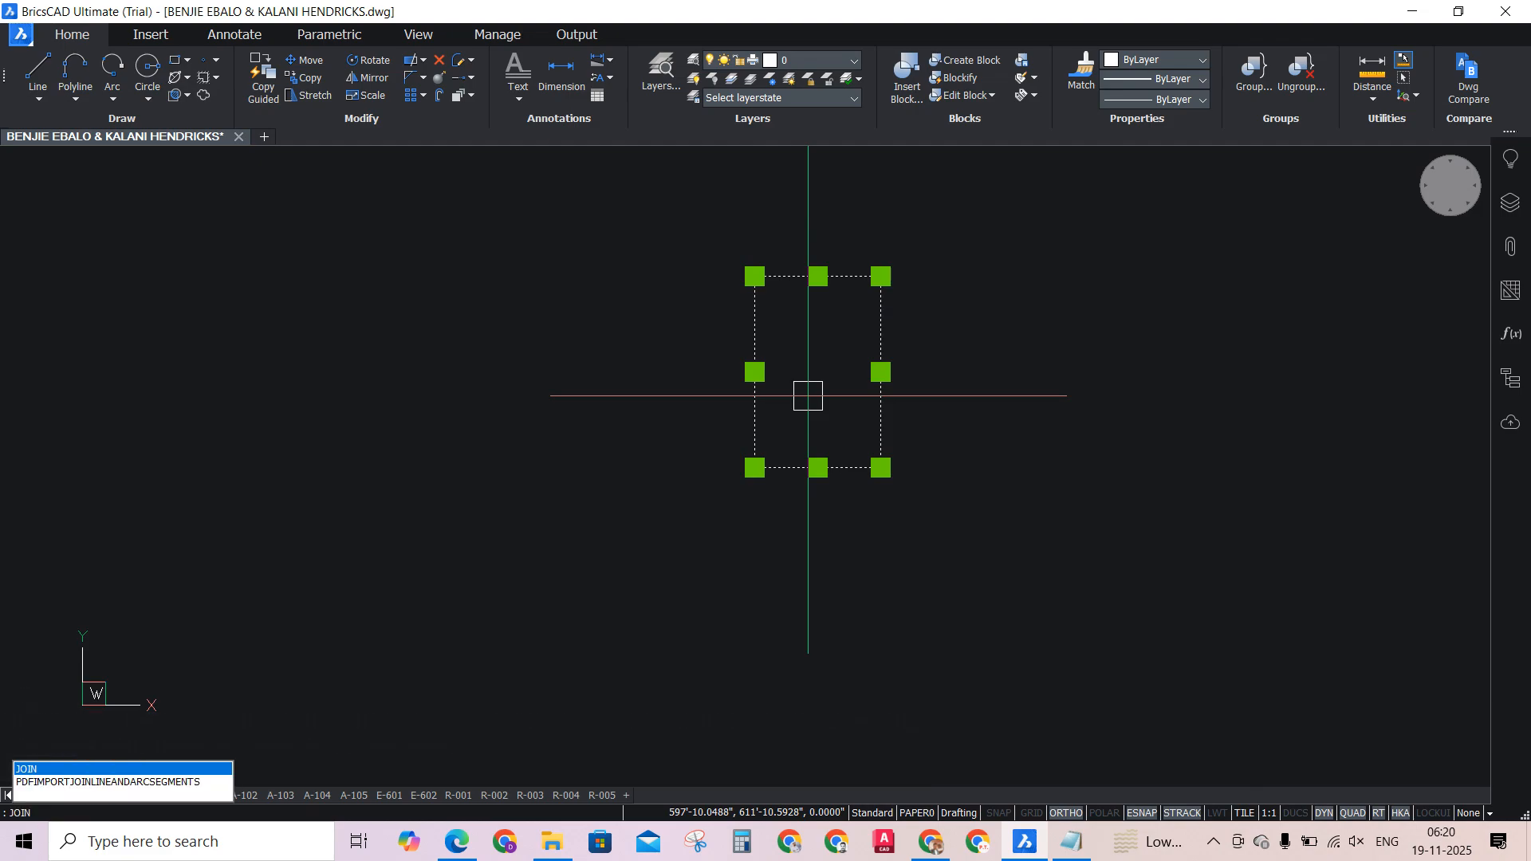
pyautogui.press('Return')
pyautogui.scroll(-3, 889, 418)
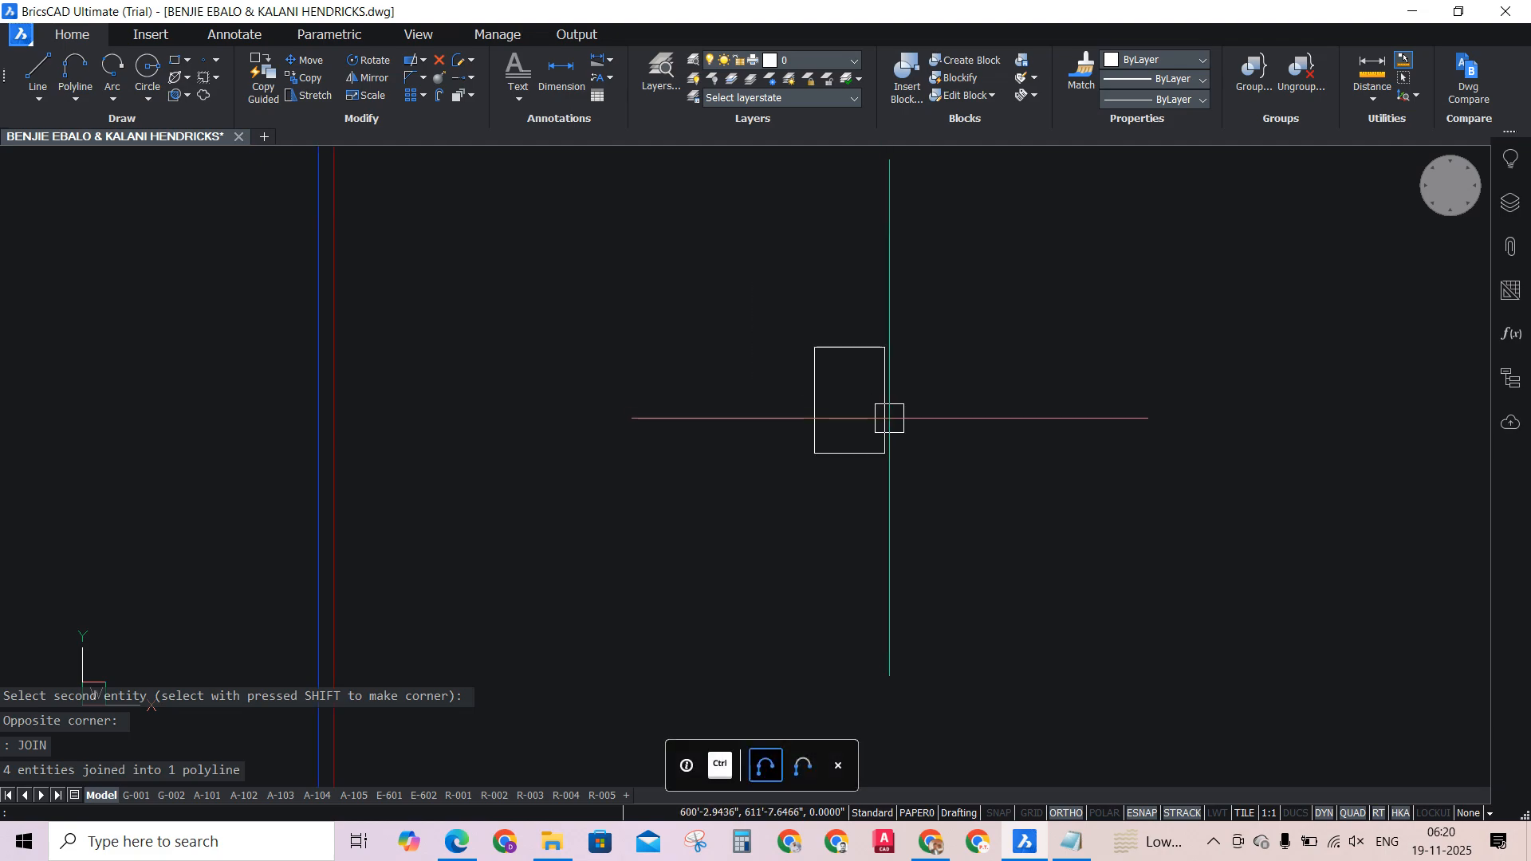
# Copy the module rectangle and paste it as a block in the empty space beside the original.
pyautogui.click(953, 473)
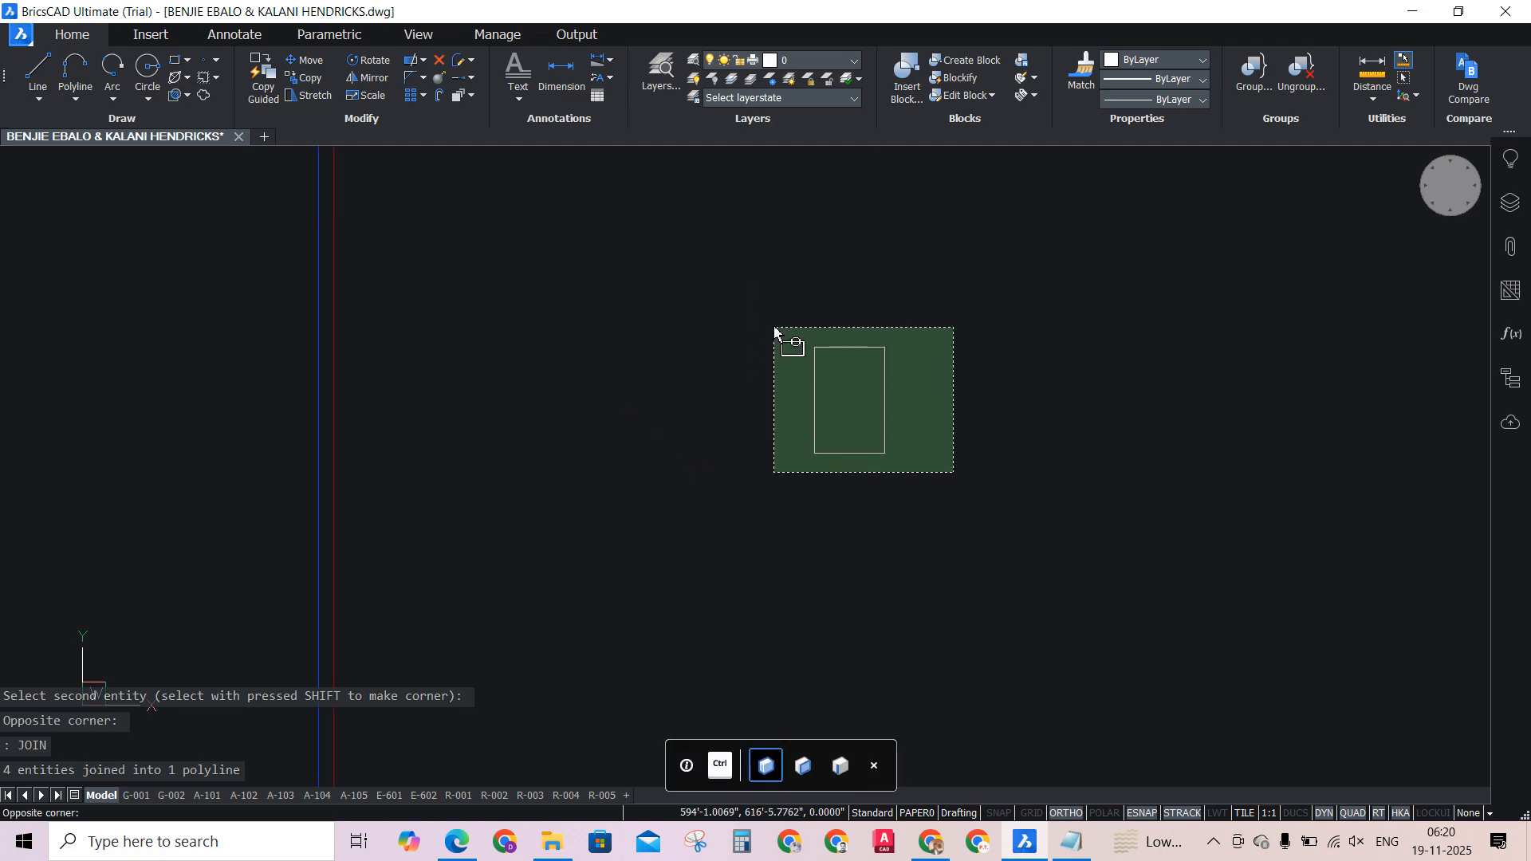
pyautogui.click(986, 498)
pyautogui.click(977, 521)
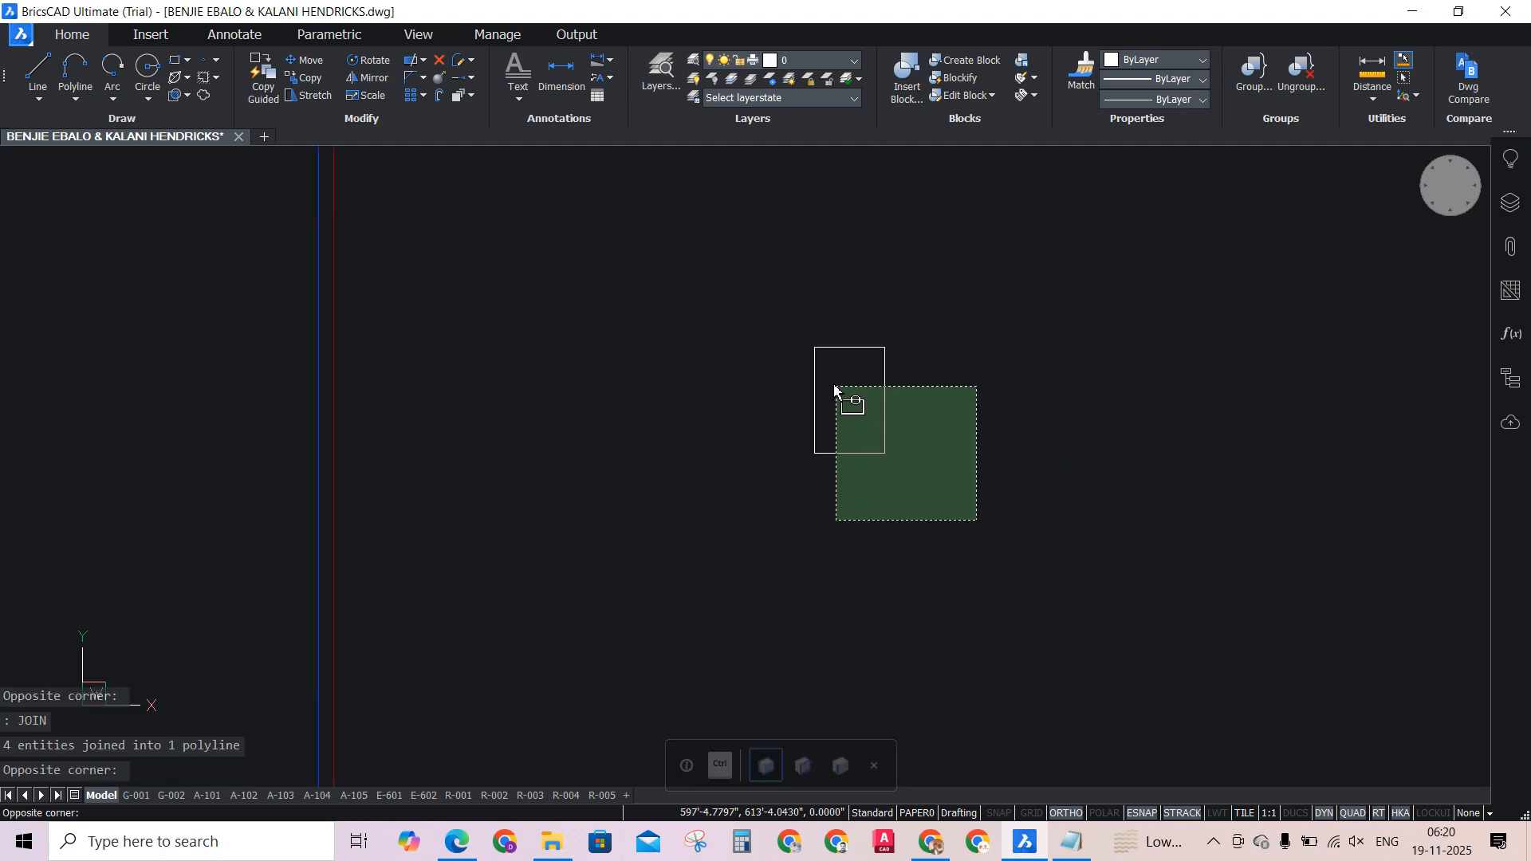
pyautogui.click(753, 291)
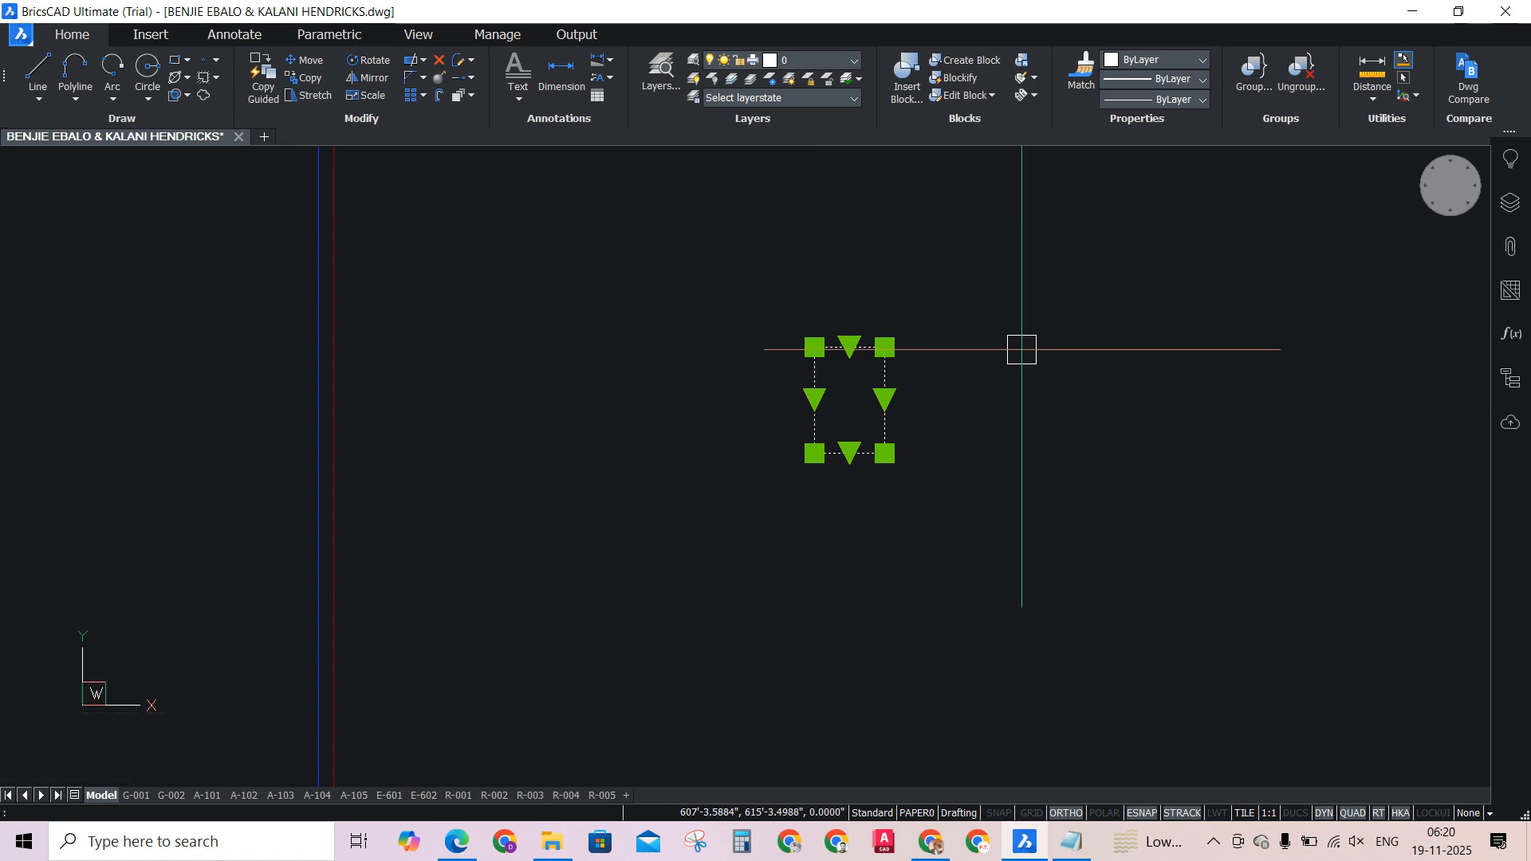
pyautogui.hotkey('ctrl', 'c')
pyautogui.hotkey('ctrl', 'v')
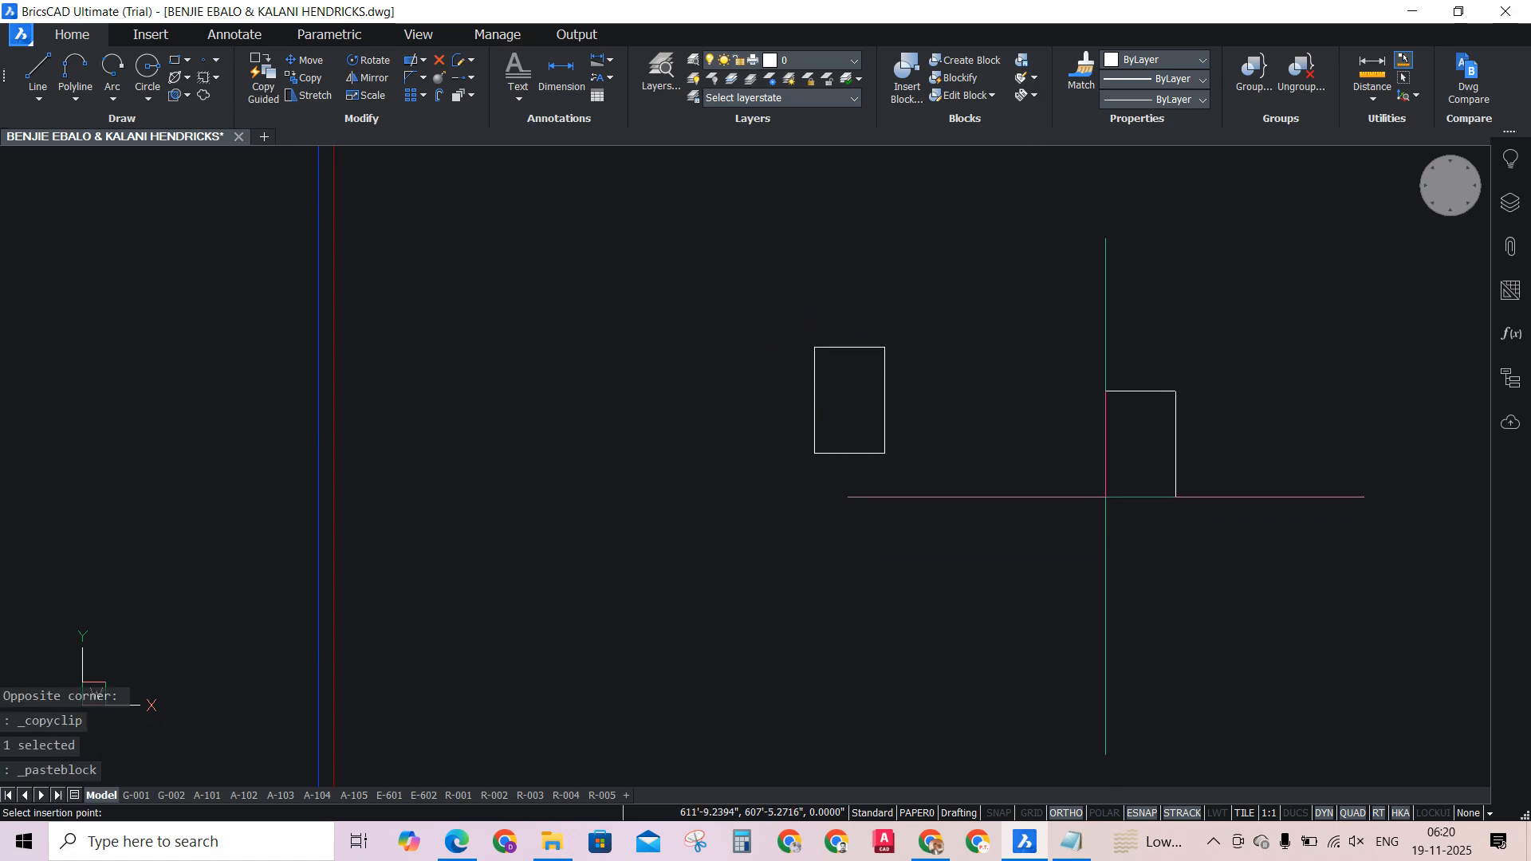
pyautogui.scroll(2, 1169, 496)
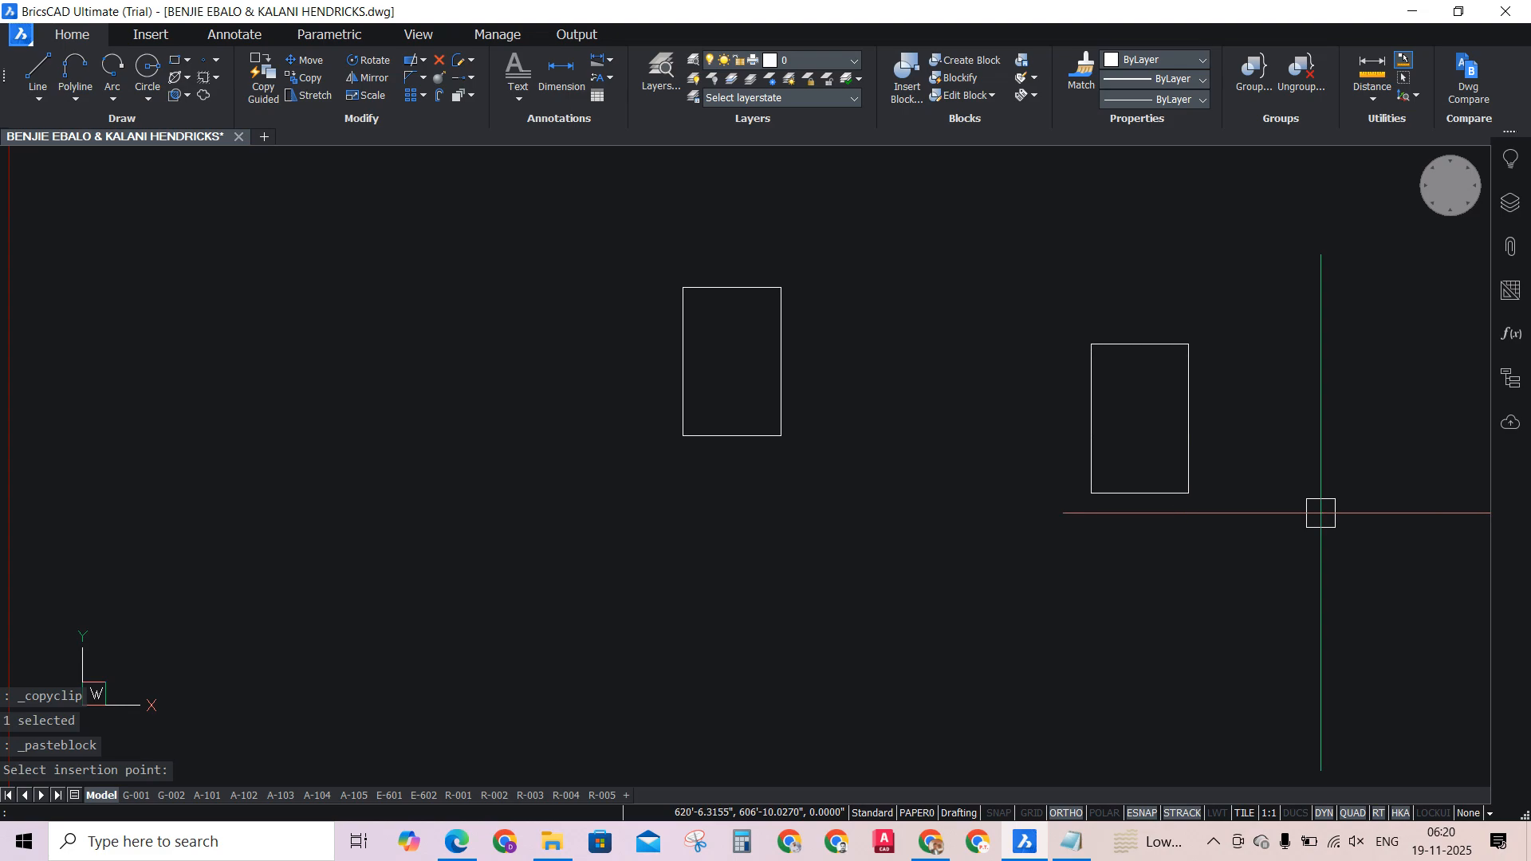
# Open the pasted module block's properties and look up the cosine for a 24-degree pitch in the angle table.
pyautogui.click(1183, 489)
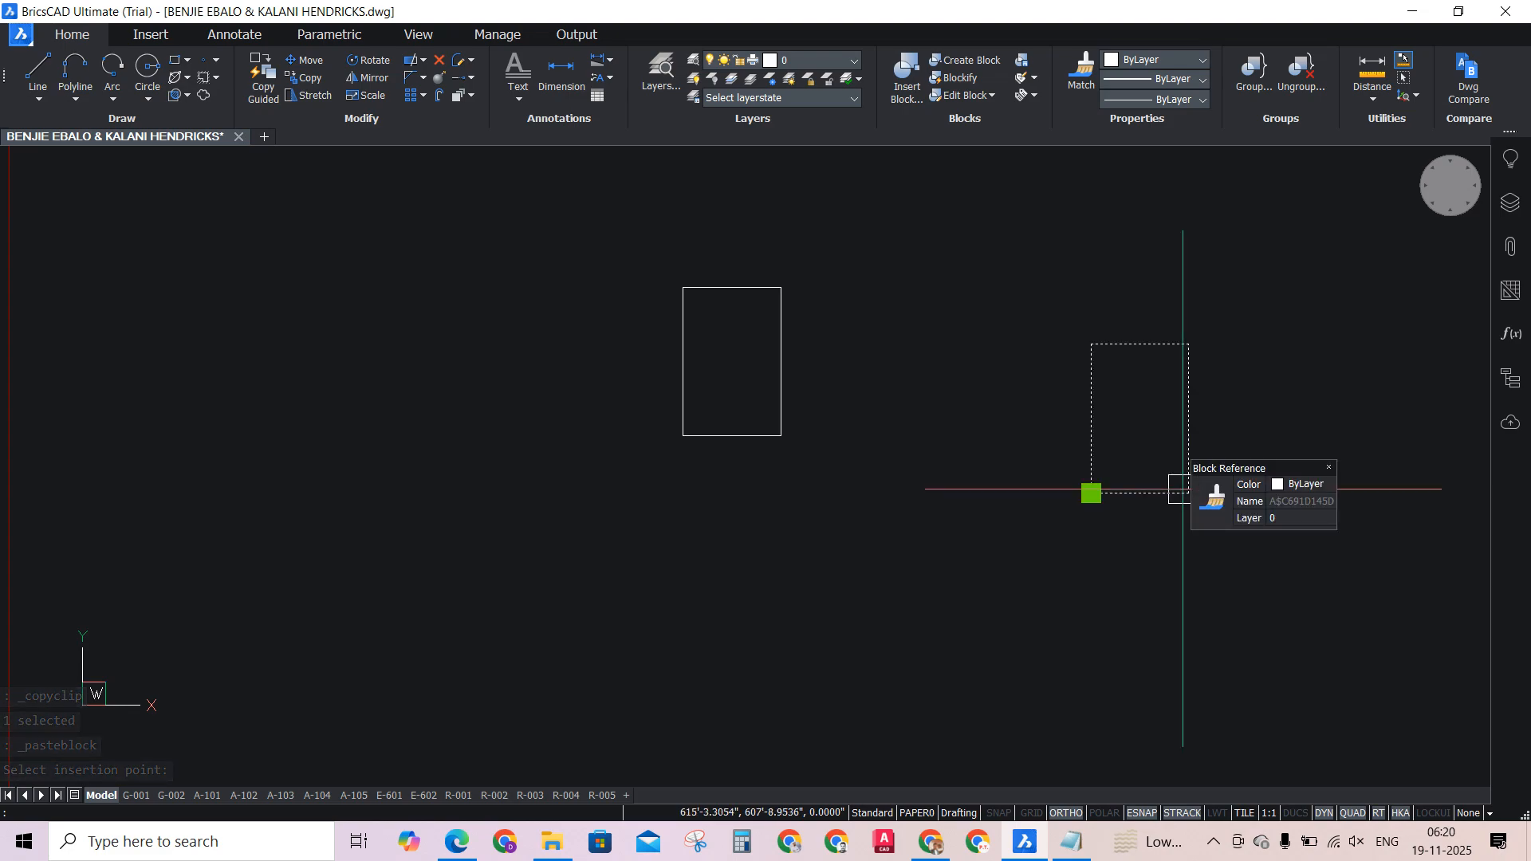
pyautogui.hotkey('ctrl', '1')
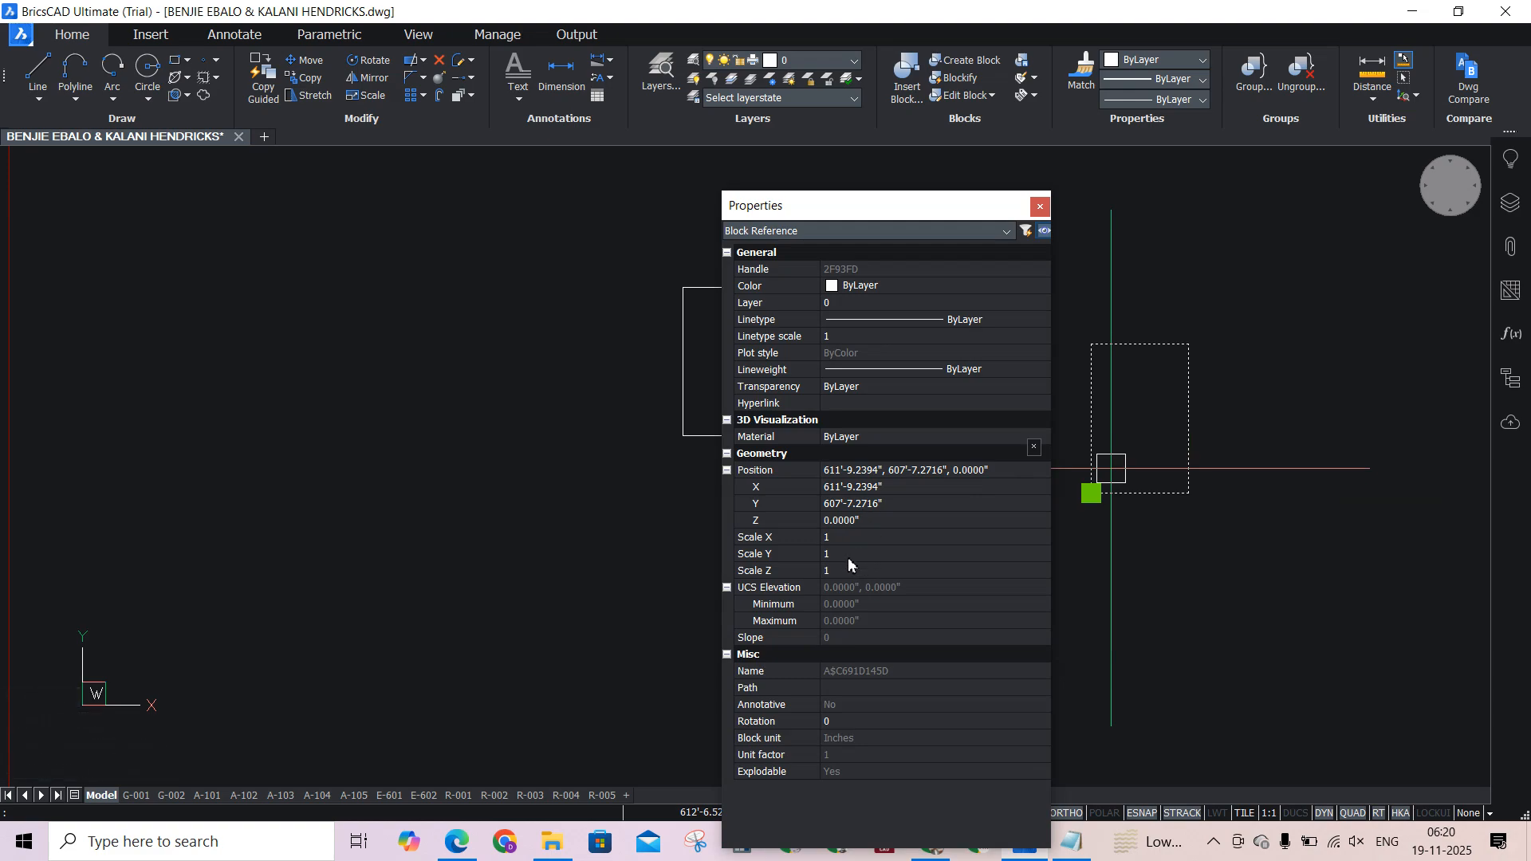
pyautogui.scroll(-12, 389, 595)
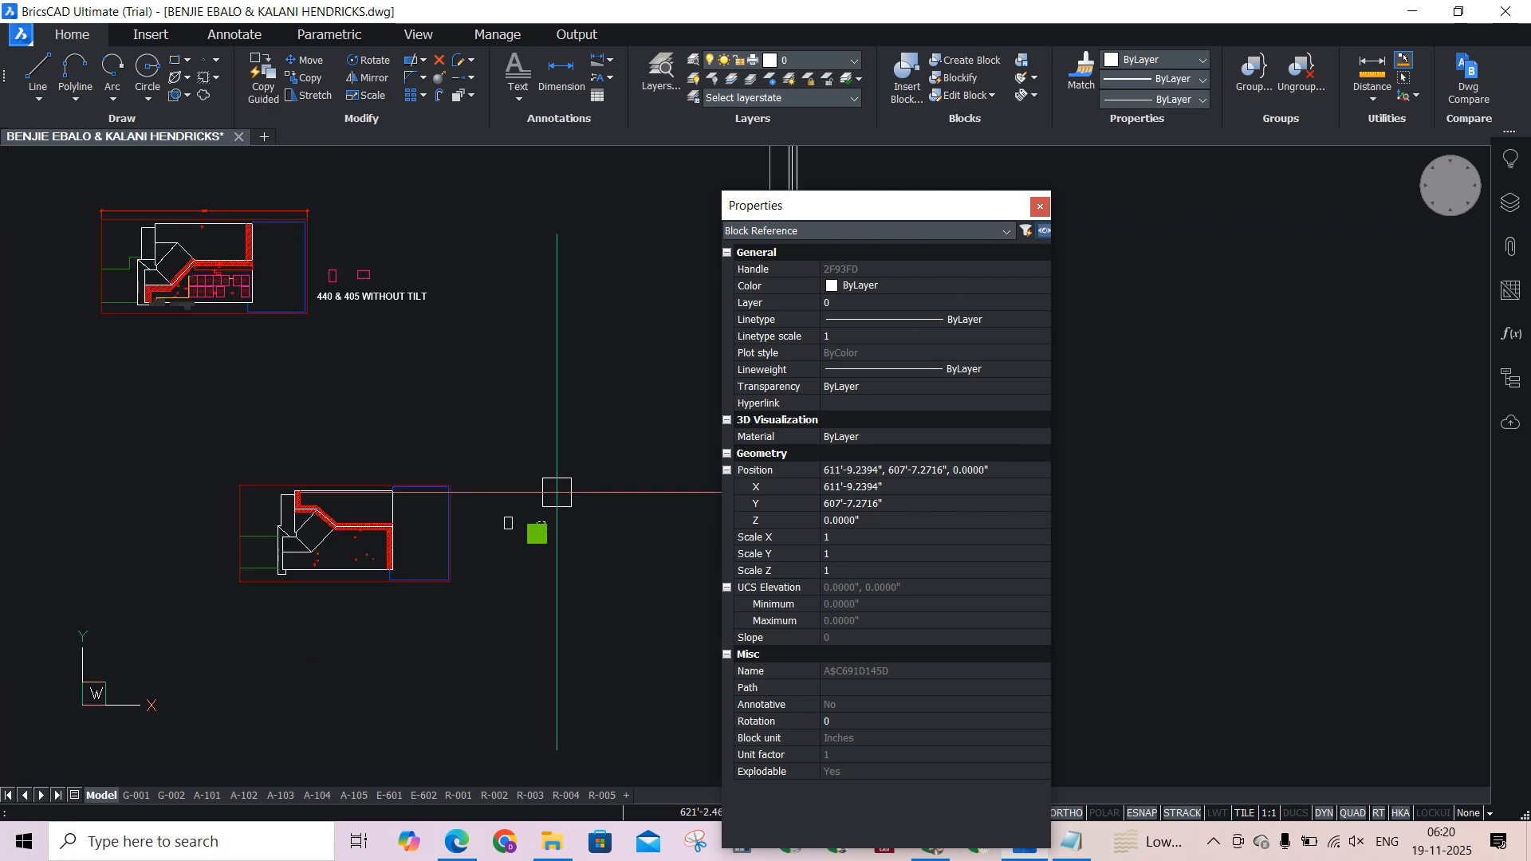
pyautogui.scroll(-4, 107, 590)
pyautogui.moveTo(107, 590); pyautogui.dragTo(383, 489, button='middle')
pyautogui.scroll(10, 239, 591)
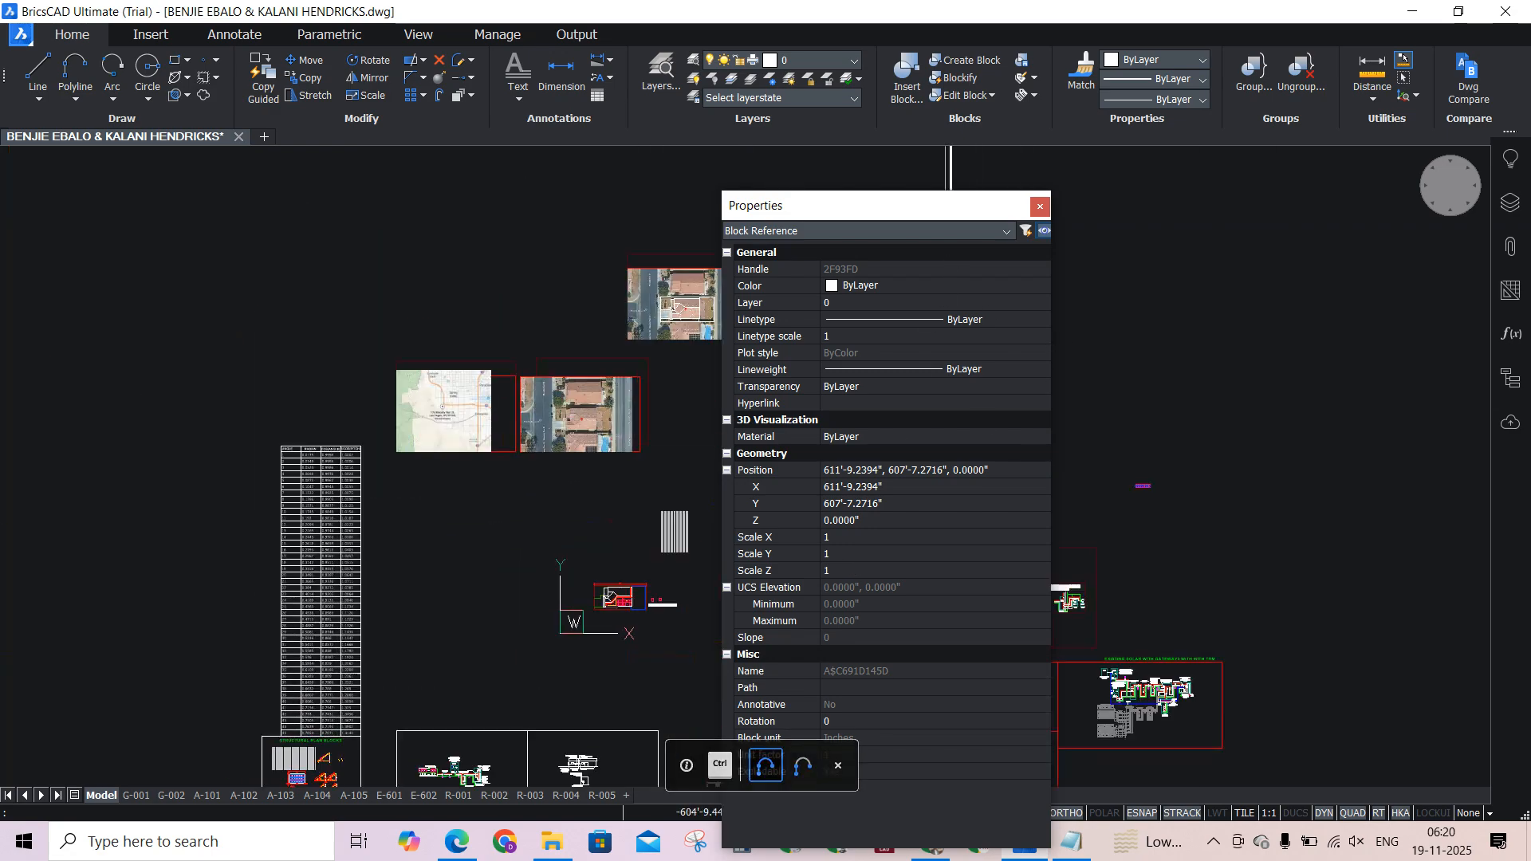
pyautogui.scroll(-5, 437, 607)
pyautogui.scroll(6, 393, 572)
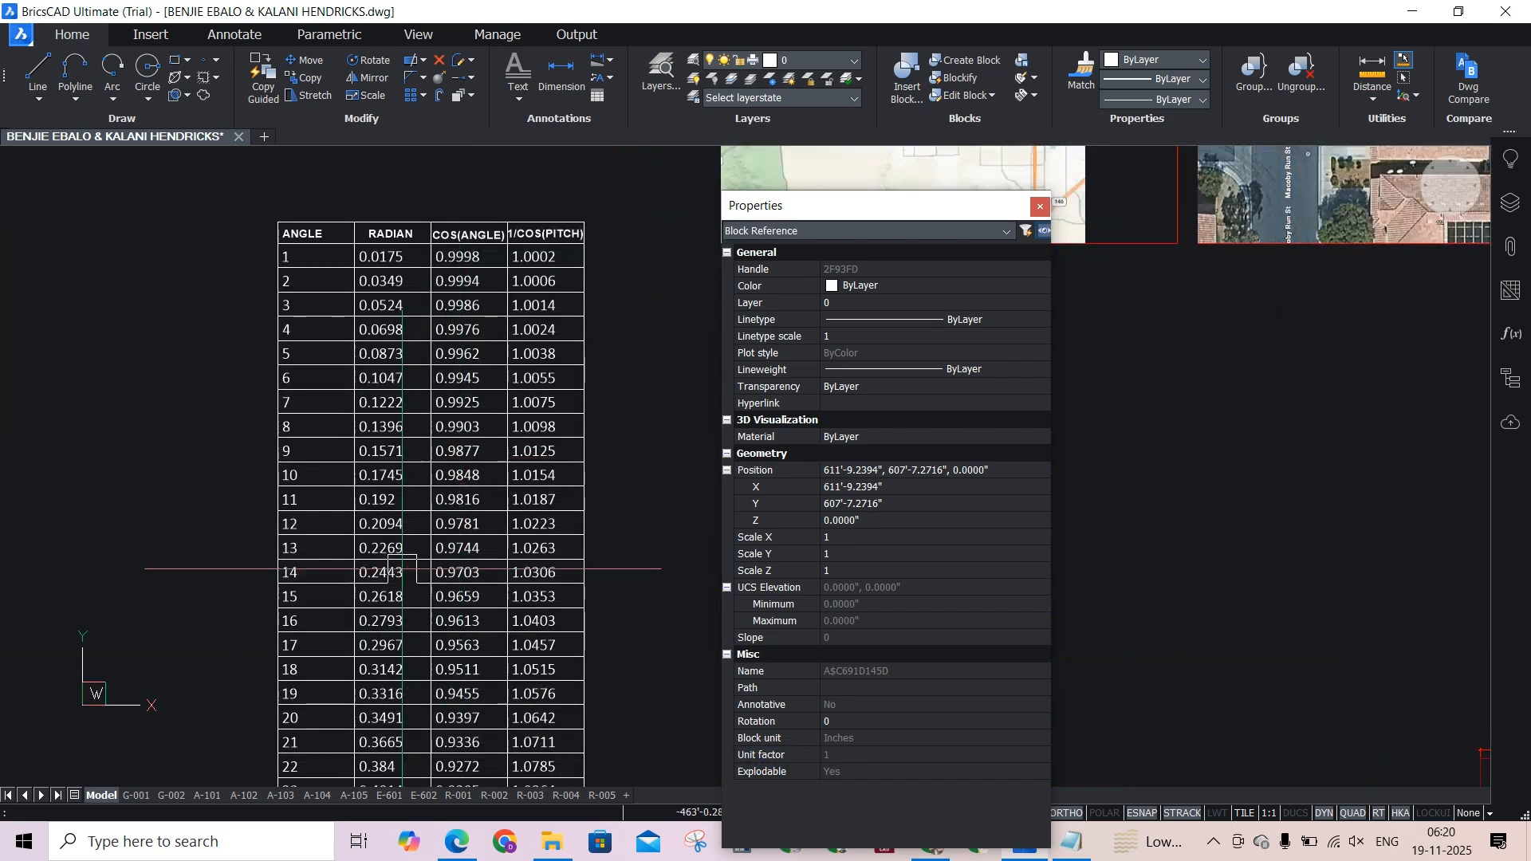
pyautogui.scroll(2, 434, 578)
pyautogui.scroll(-4, 455, 595)
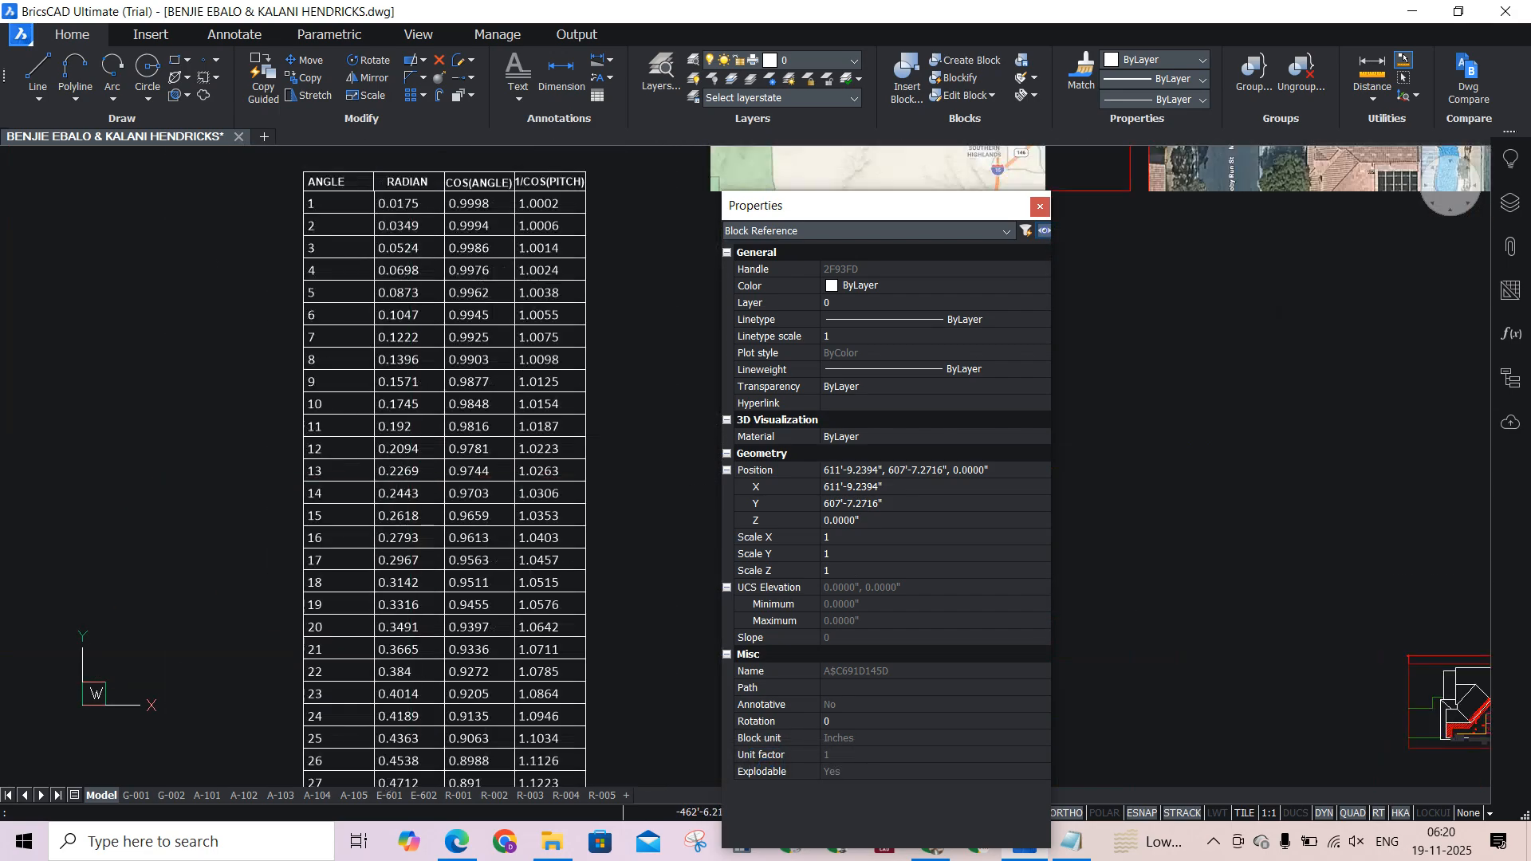
pyautogui.scroll(4, 463, 598)
pyautogui.scroll(-3, 469, 604)
pyautogui.scroll(4, 469, 604)
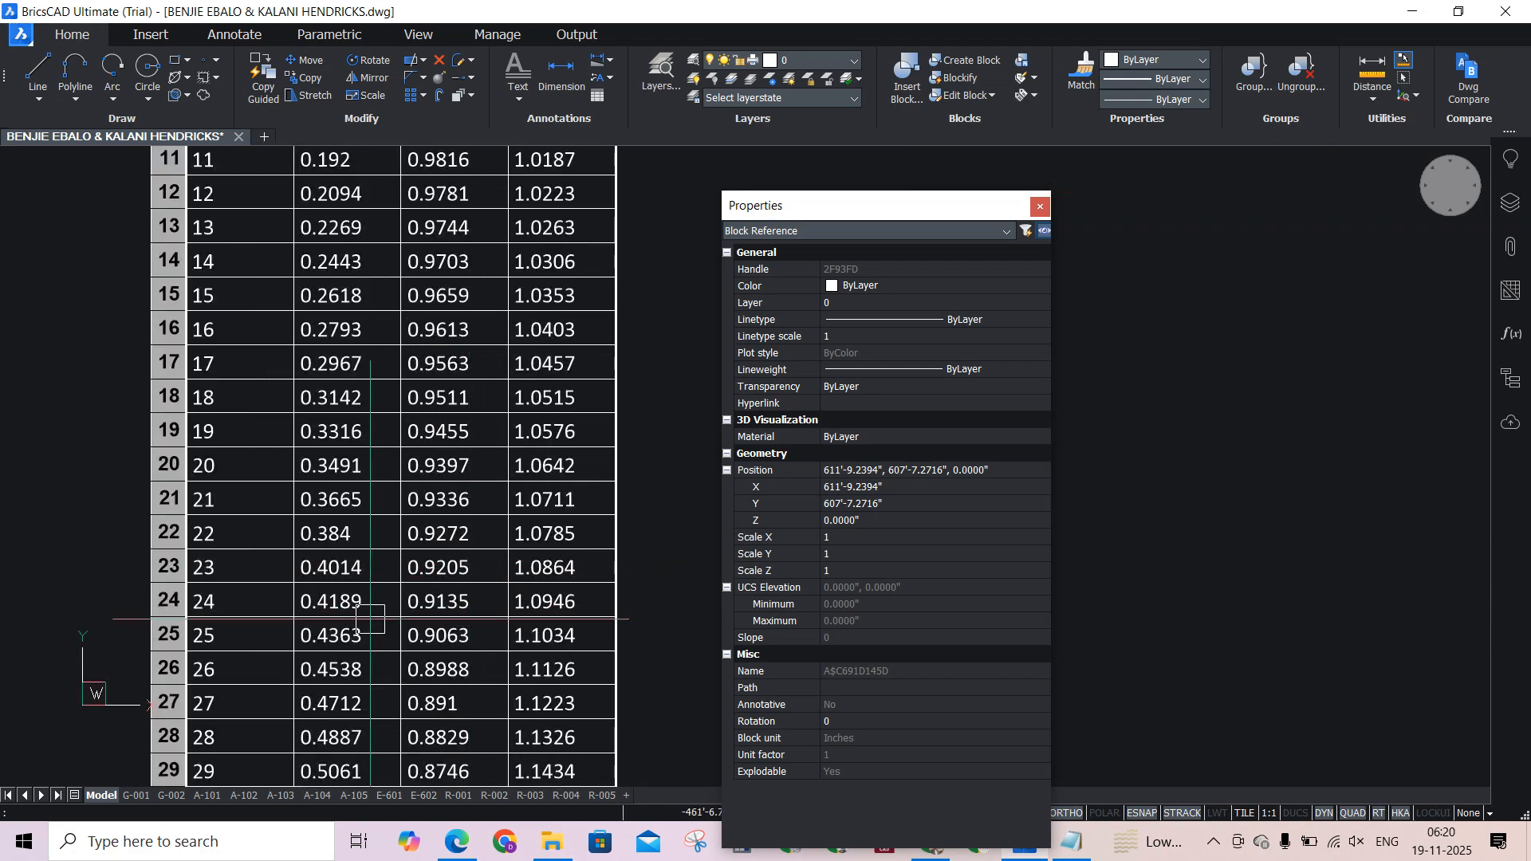
pyautogui.scroll(2, 455, 598)
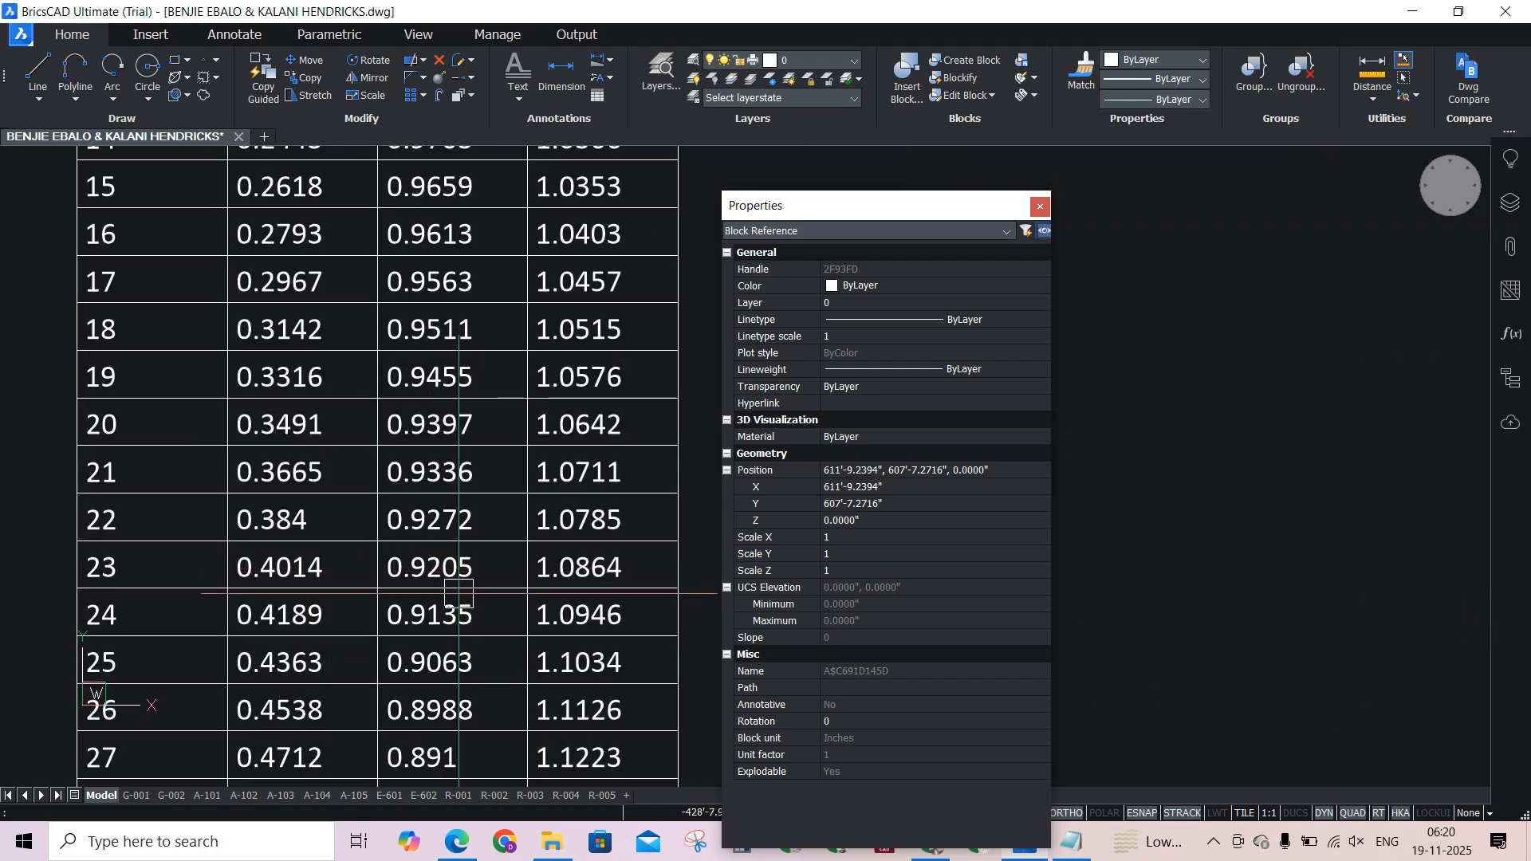
pyautogui.scroll(-2, 459, 611)
pyautogui.scroll(1, 459, 612)
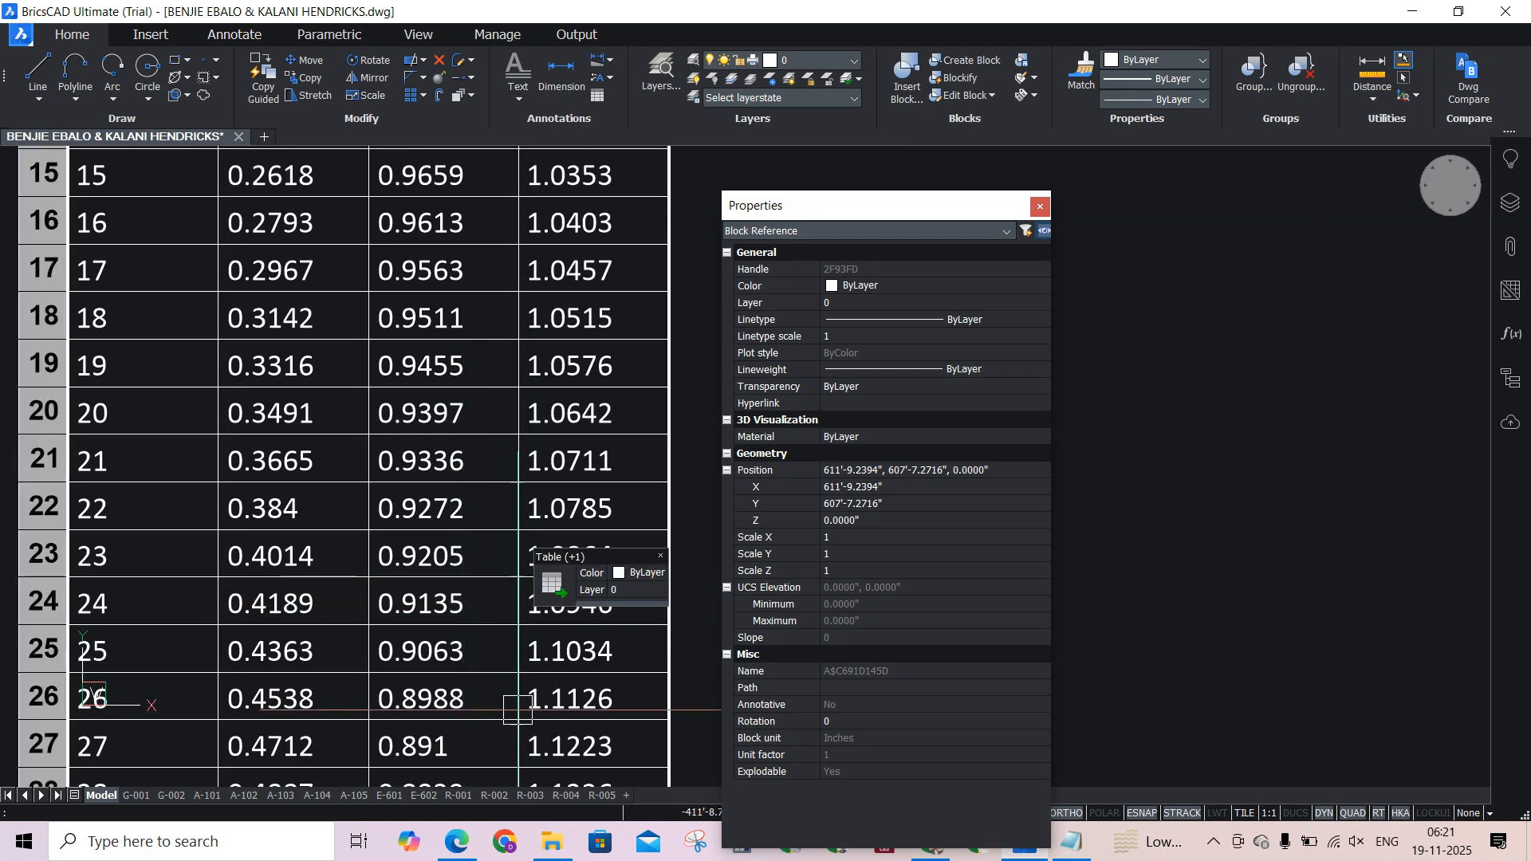
# Set the module block's Y scale to 0.9135 and close its properties.
pyautogui.click(855, 556)
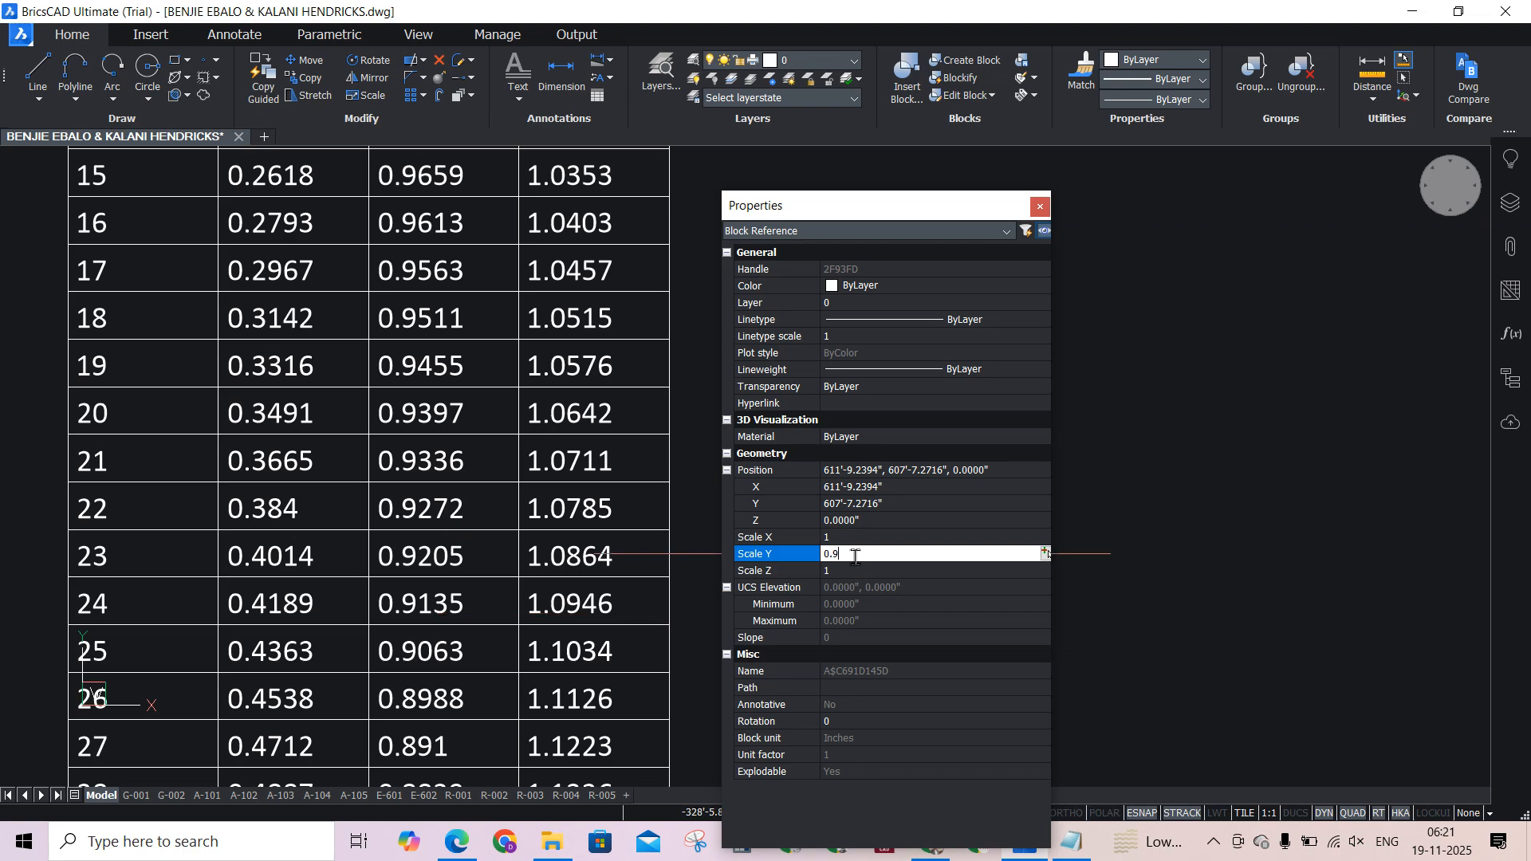
pyautogui.write('0.9')
pyautogui.press('F10')
pyautogui.write('135')
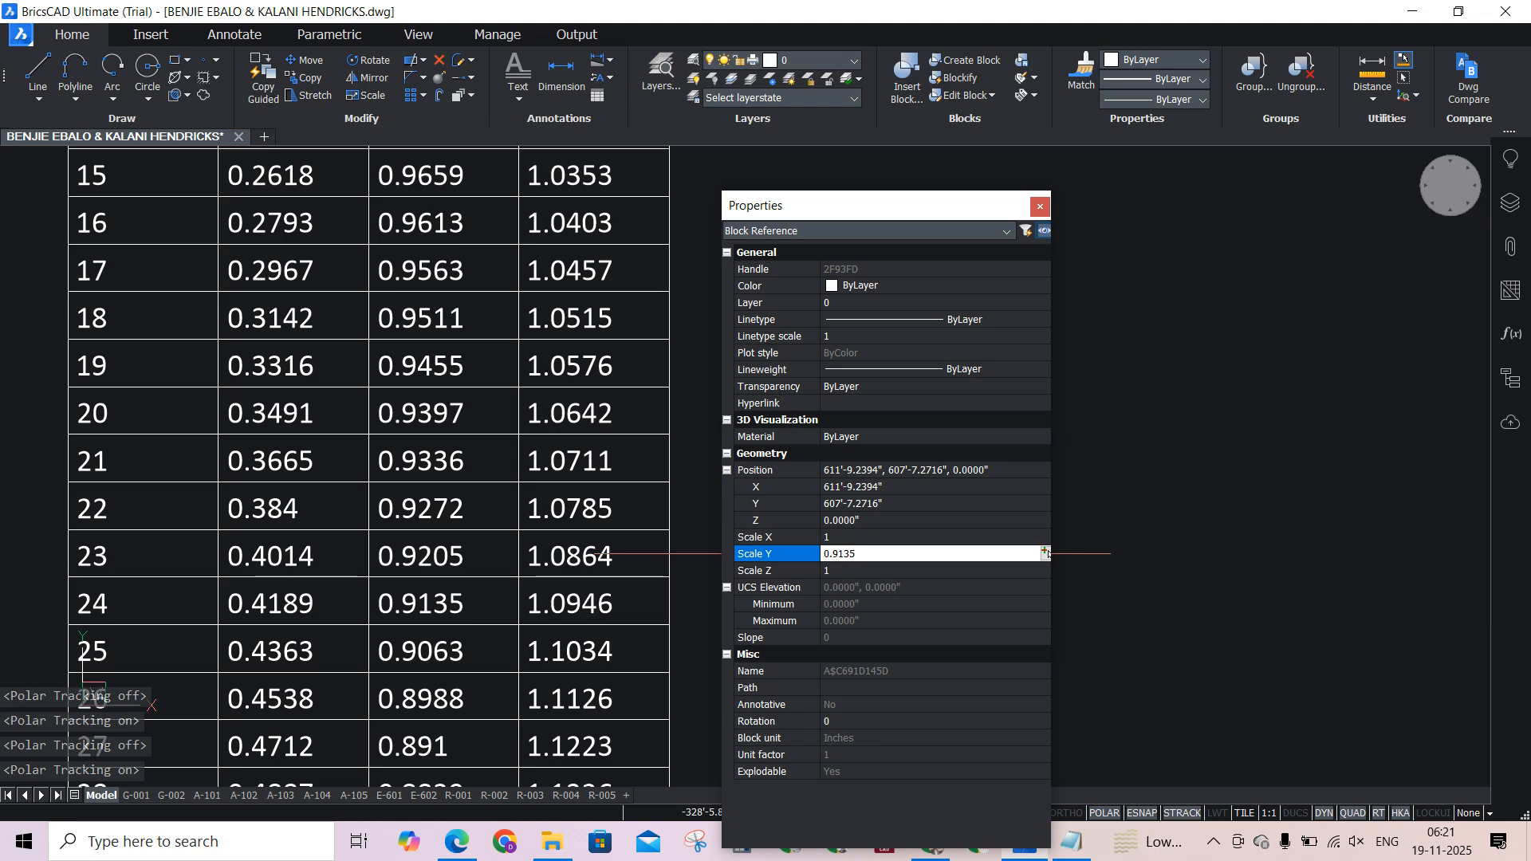
pyautogui.click(1254, 537)
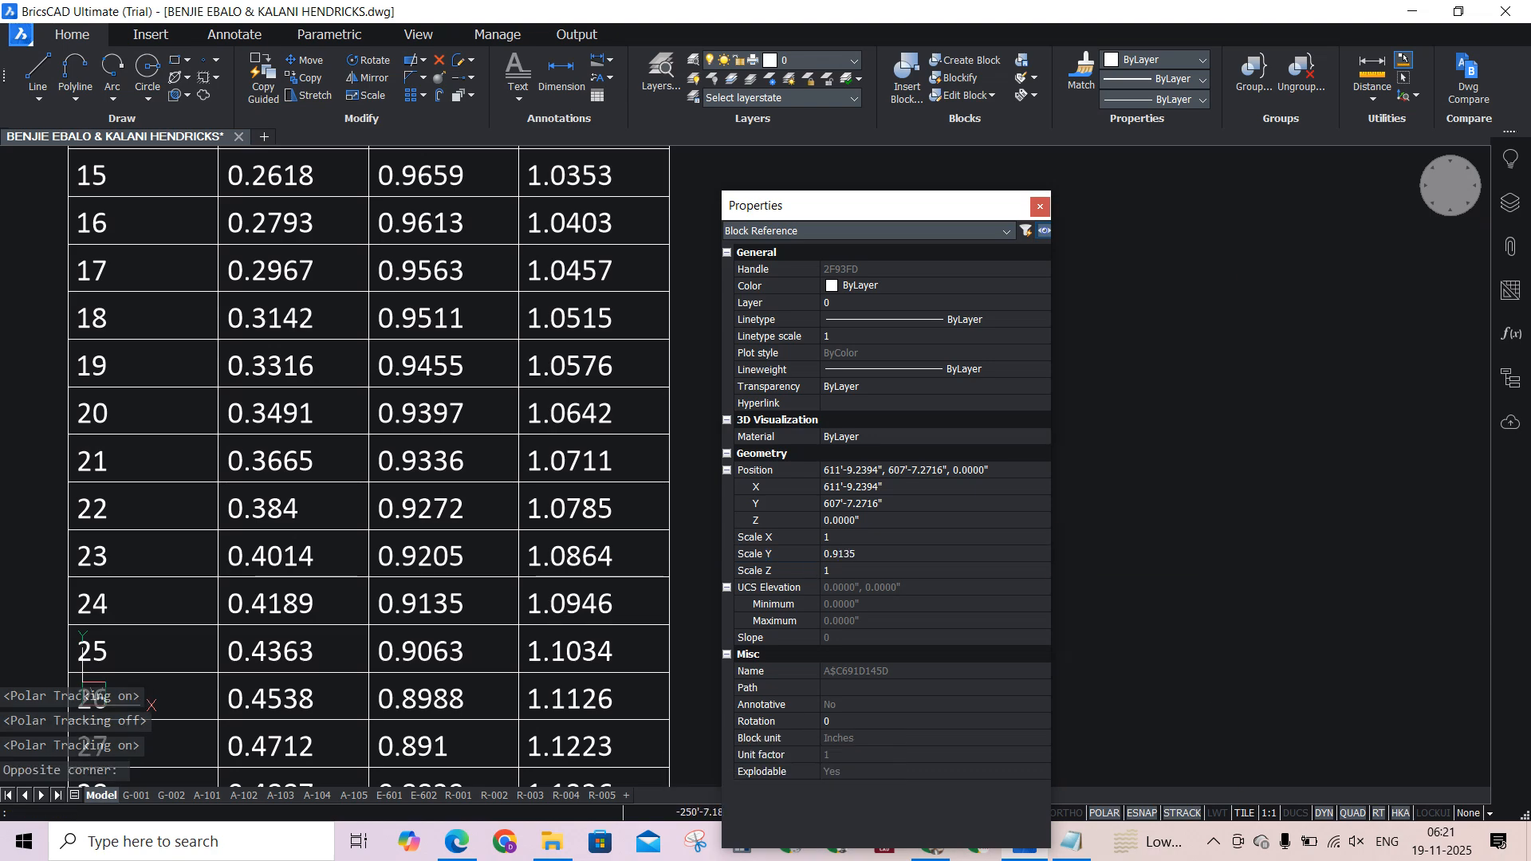
pyautogui.click(1040, 207)
# Try to delete the tall vertical lines beyond the roof plans.
pyautogui.scroll(-10, 273, 513)
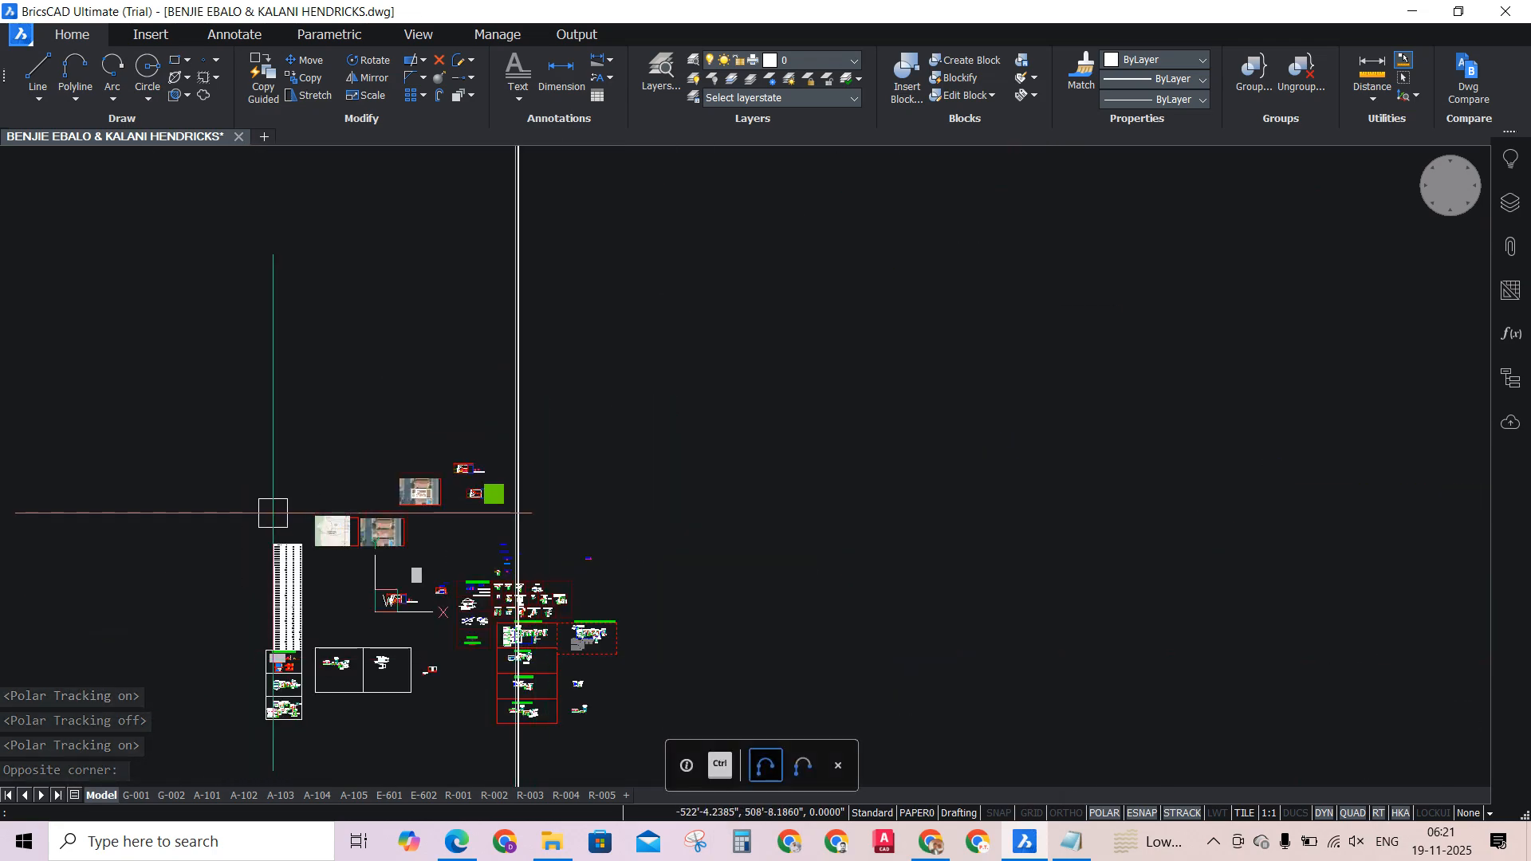
pyautogui.scroll(4, 269, 410)
pyautogui.click(1025, 188)
pyautogui.click(923, 250)
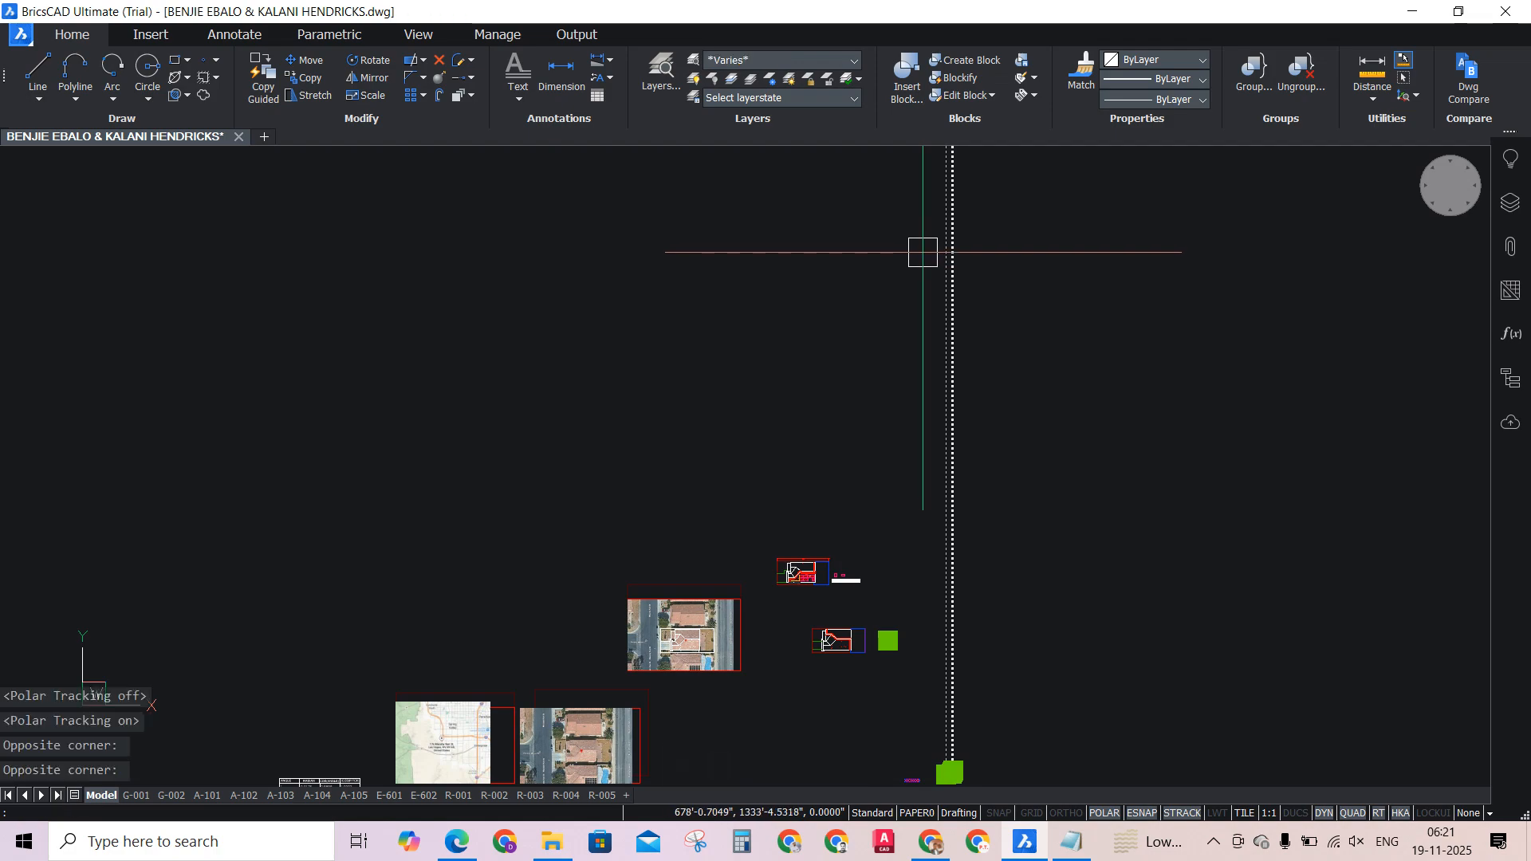
pyautogui.press('Delete')
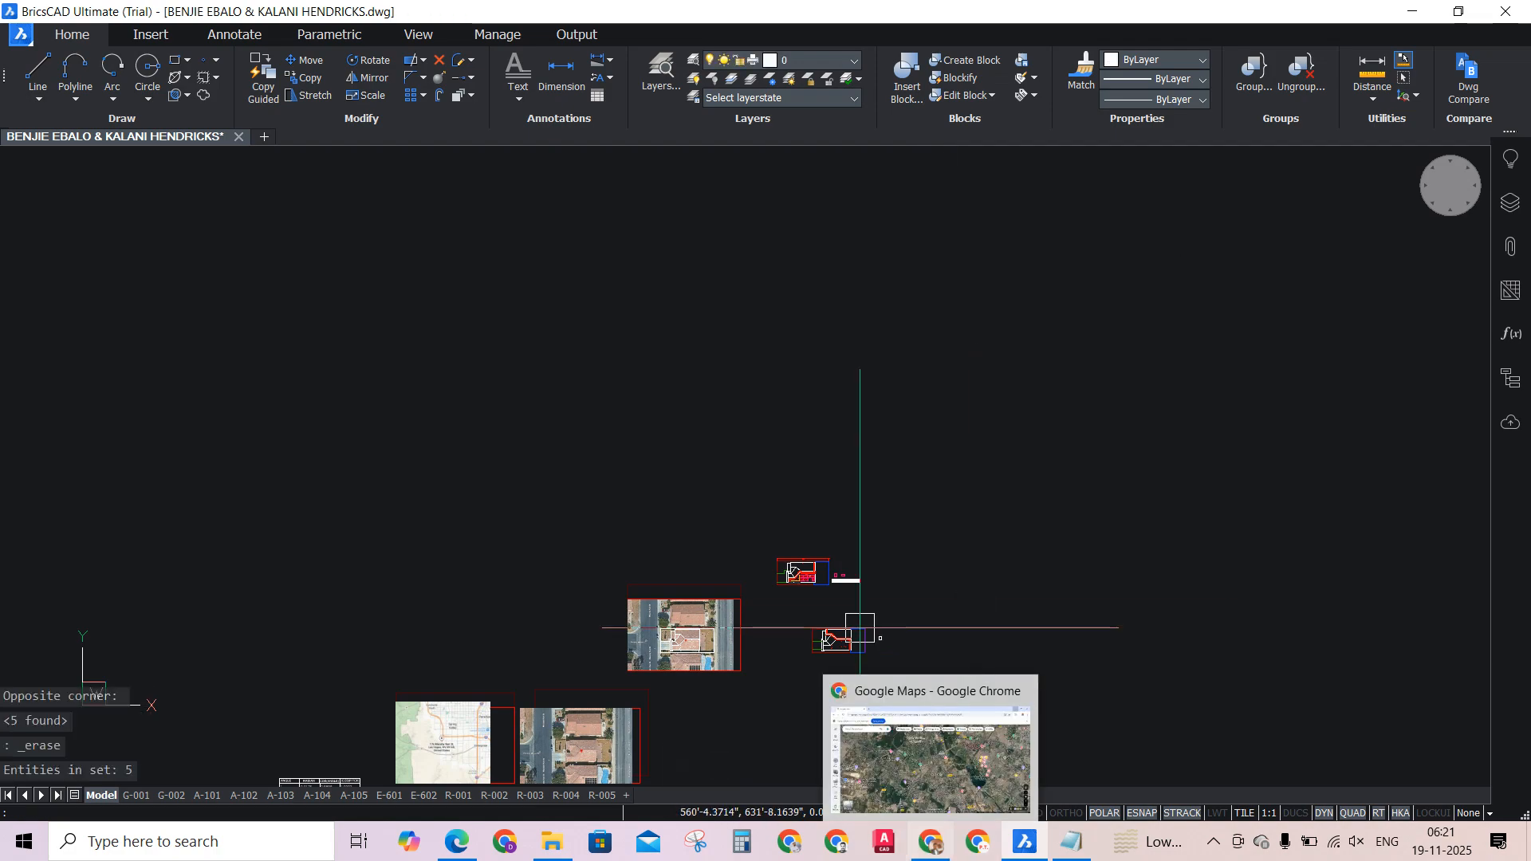
# Check the module rectangle beside the lower roof plan and undo the last erase.
pyautogui.scroll(2, 890, 653)
pyautogui.scroll(5, 890, 653)
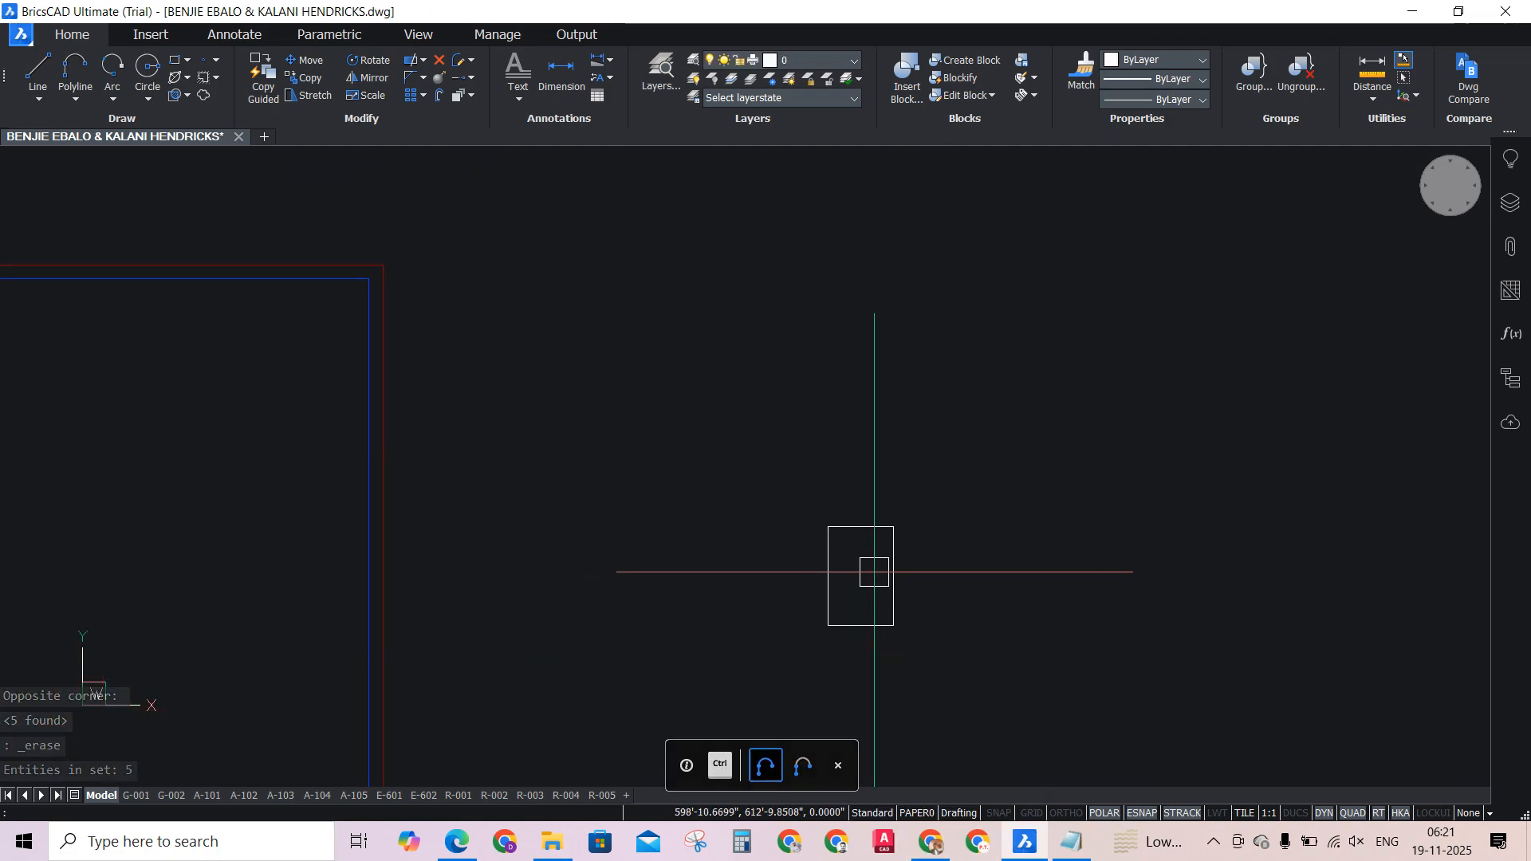
pyautogui.scroll(-6, 829, 575)
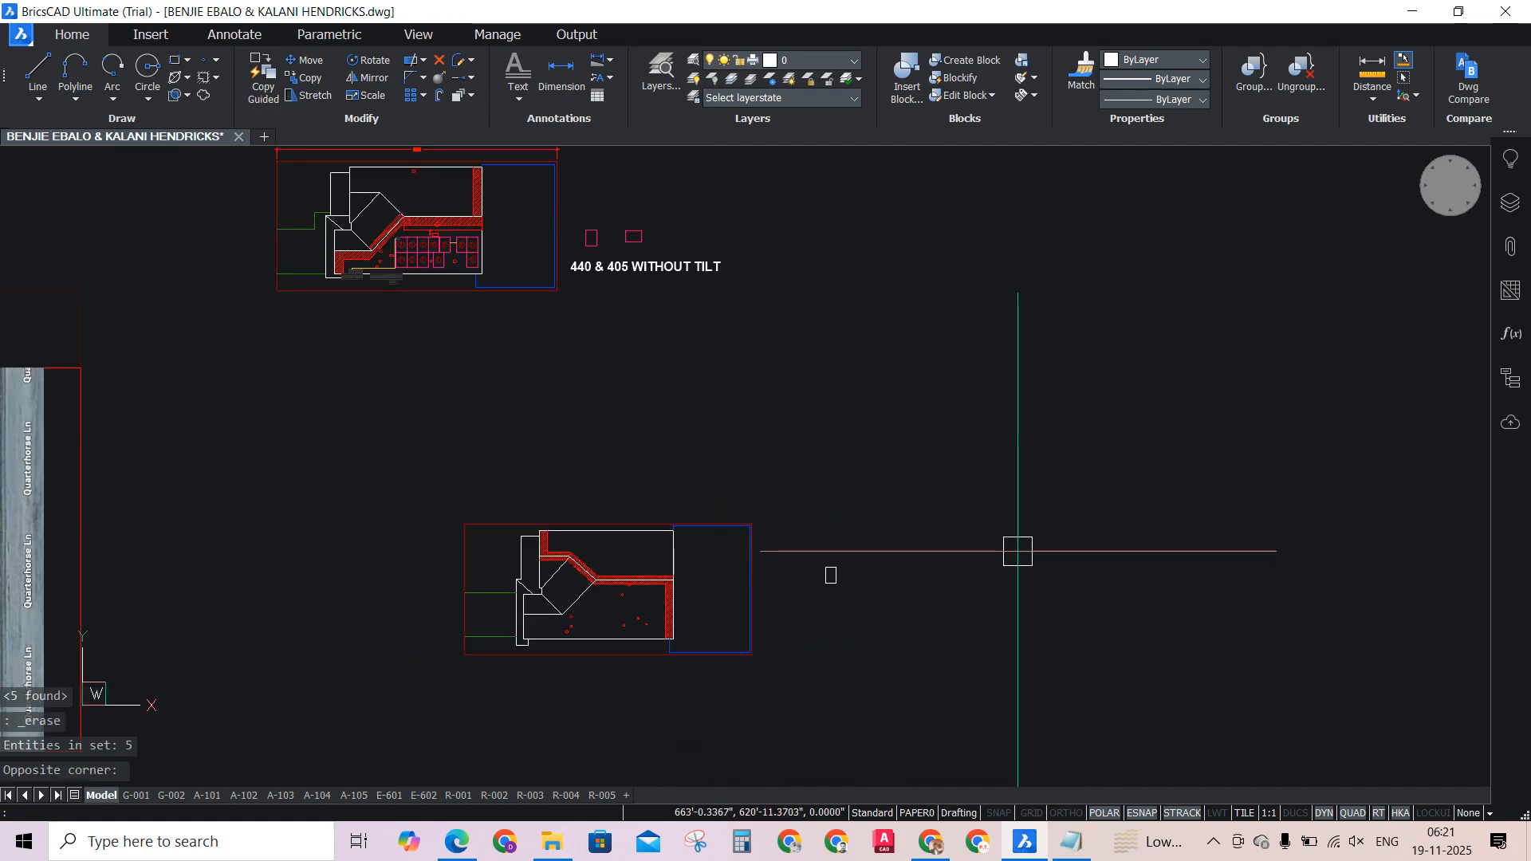
pyautogui.scroll(-2, 1021, 549)
pyautogui.hotkey('ctrl', 'z')
pyautogui.hotkey('ctrl', 'z')
pyautogui.hotkey('ctrl', 'z')
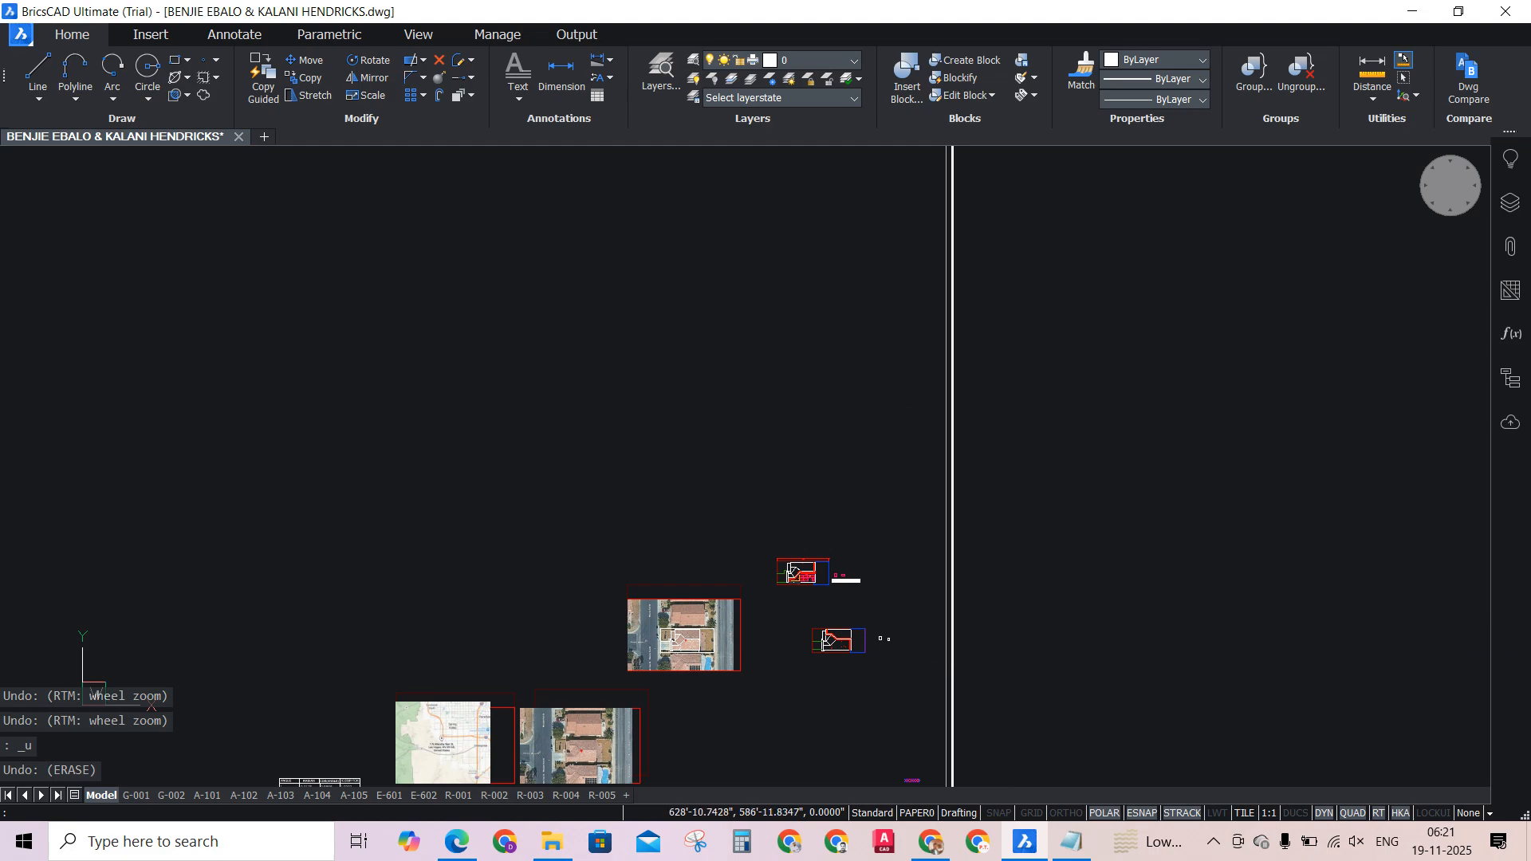
# Delete the tall vertical lines beyond the roof plans.
pyautogui.click(1237, 507)
pyautogui.click(957, 331)
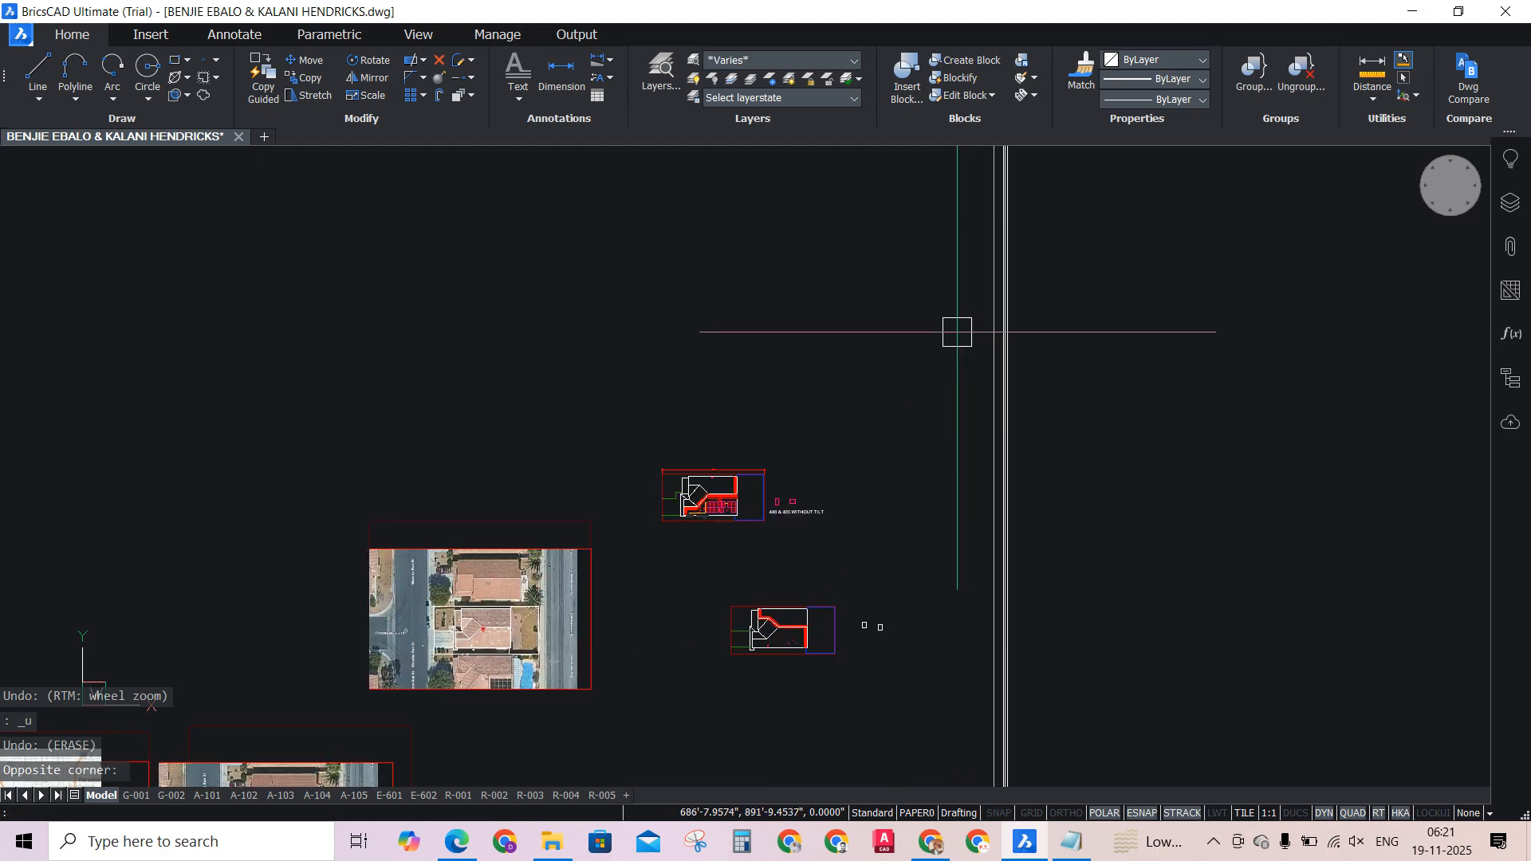
pyautogui.press('Delete')
# Try moving the first module rectangle by its upper corner onto the neighbouring module for a size comparison, and undo the move.
pyautogui.scroll(5, 790, 519)
pyautogui.scroll(2, 369, 517)
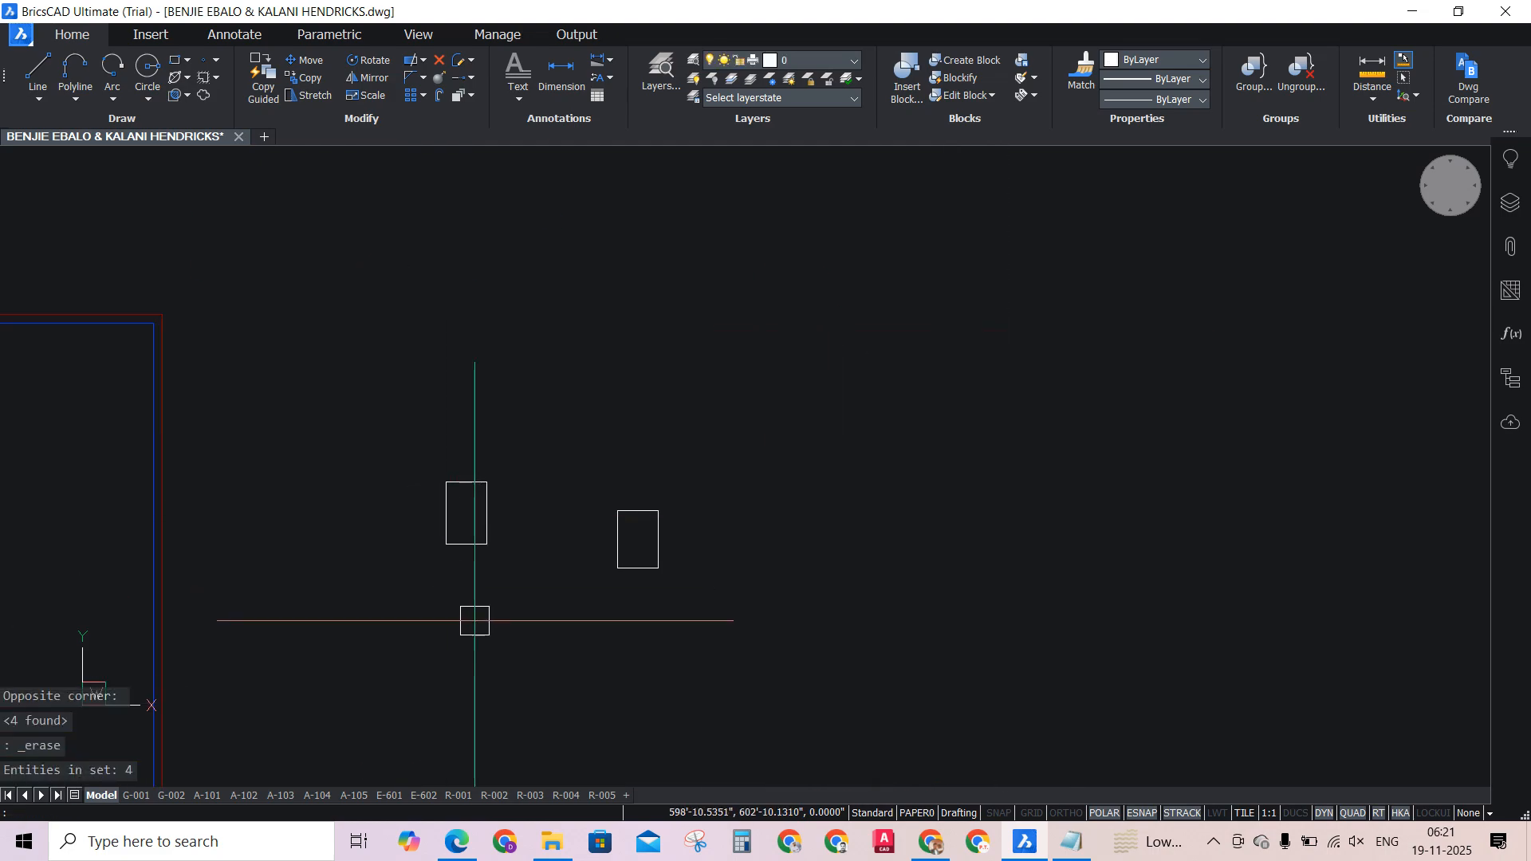
pyautogui.click(488, 634)
pyautogui.click(410, 512)
pyautogui.write('m')
pyautogui.press('Return')
pyautogui.scroll(3, 493, 686)
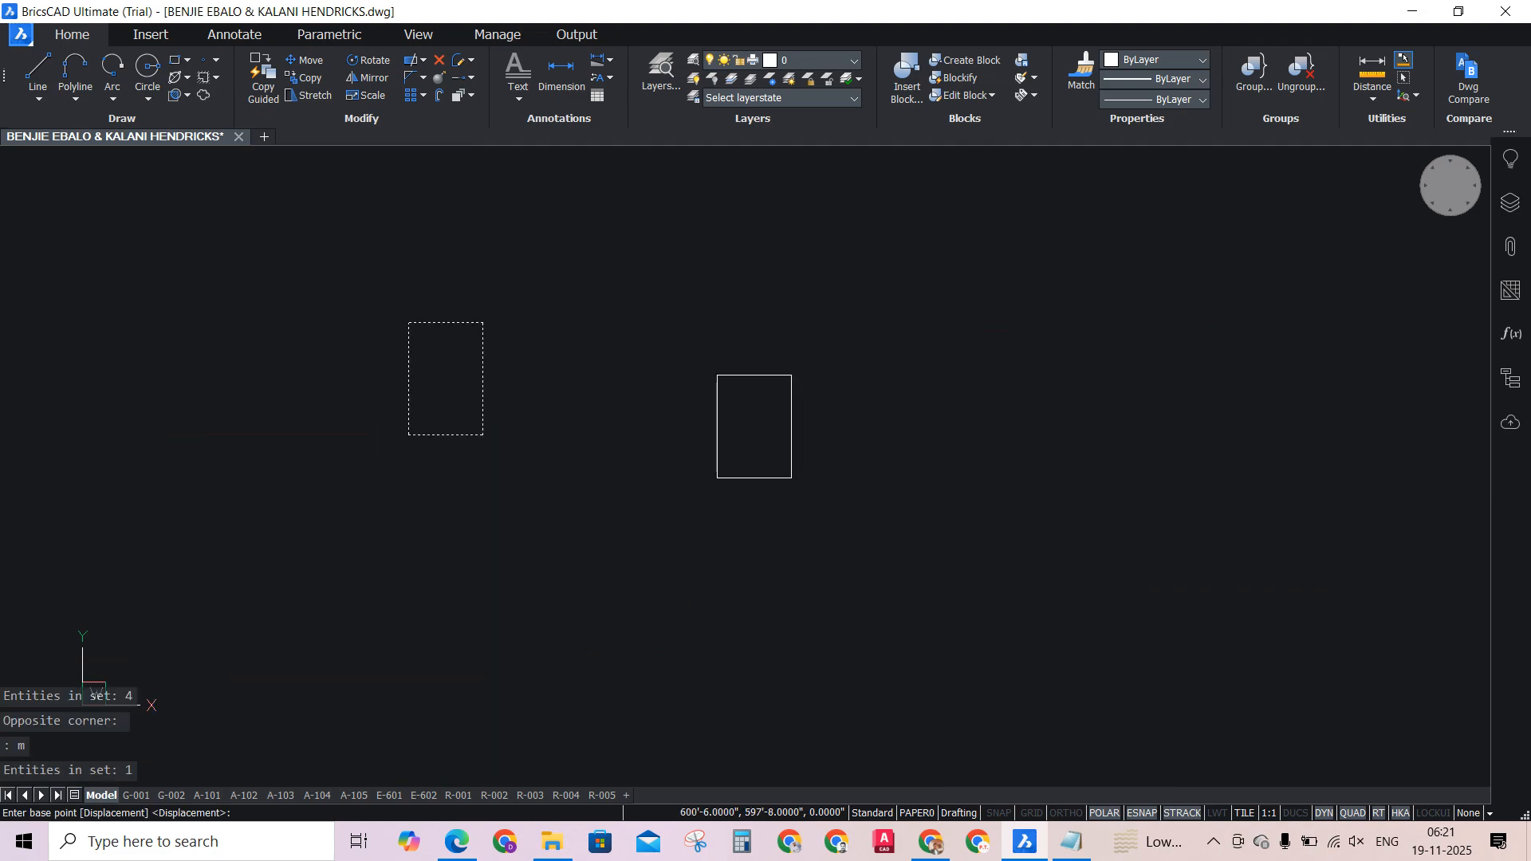
pyautogui.click(408, 322)
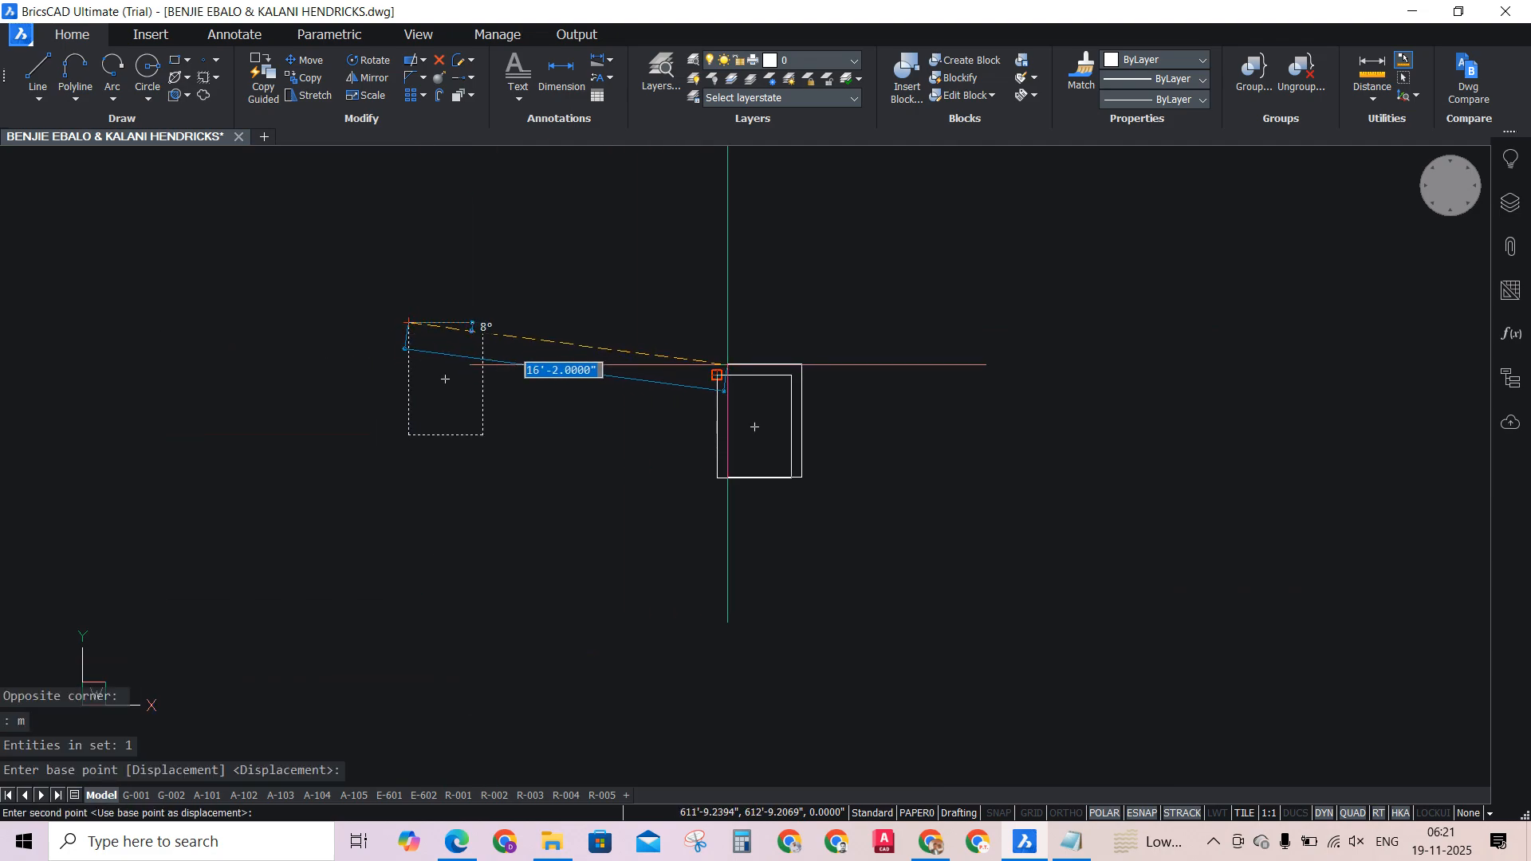
pyautogui.click(436, 375)
pyautogui.hotkey('ctrl', 'z')
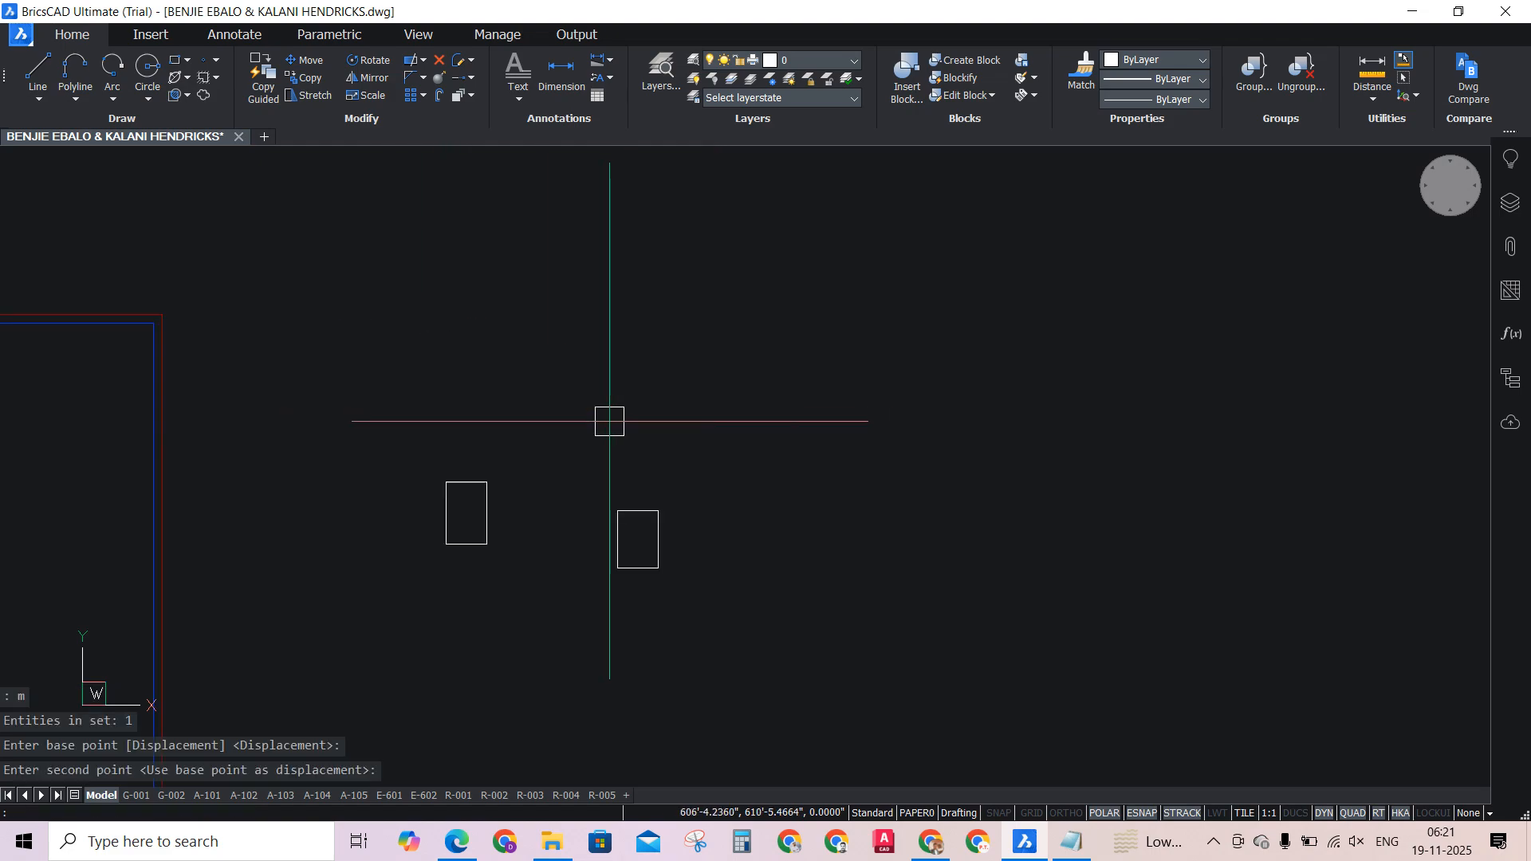
# Delete both white module rectangles beside the lower roof plan.
pyautogui.scroll(3, 647, 545)
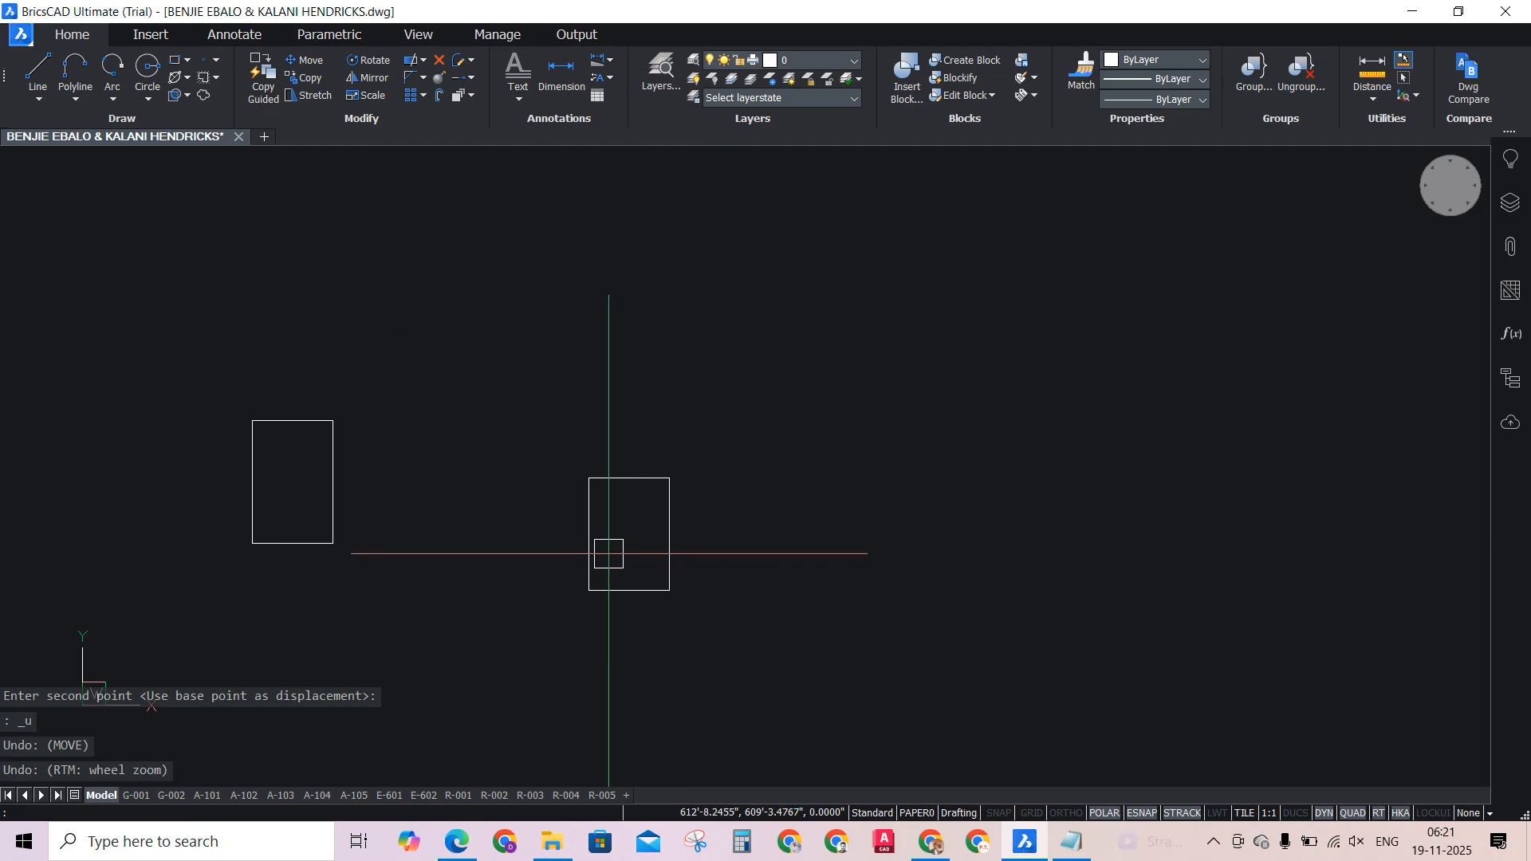
pyautogui.click(820, 636)
pyautogui.click(235, 370)
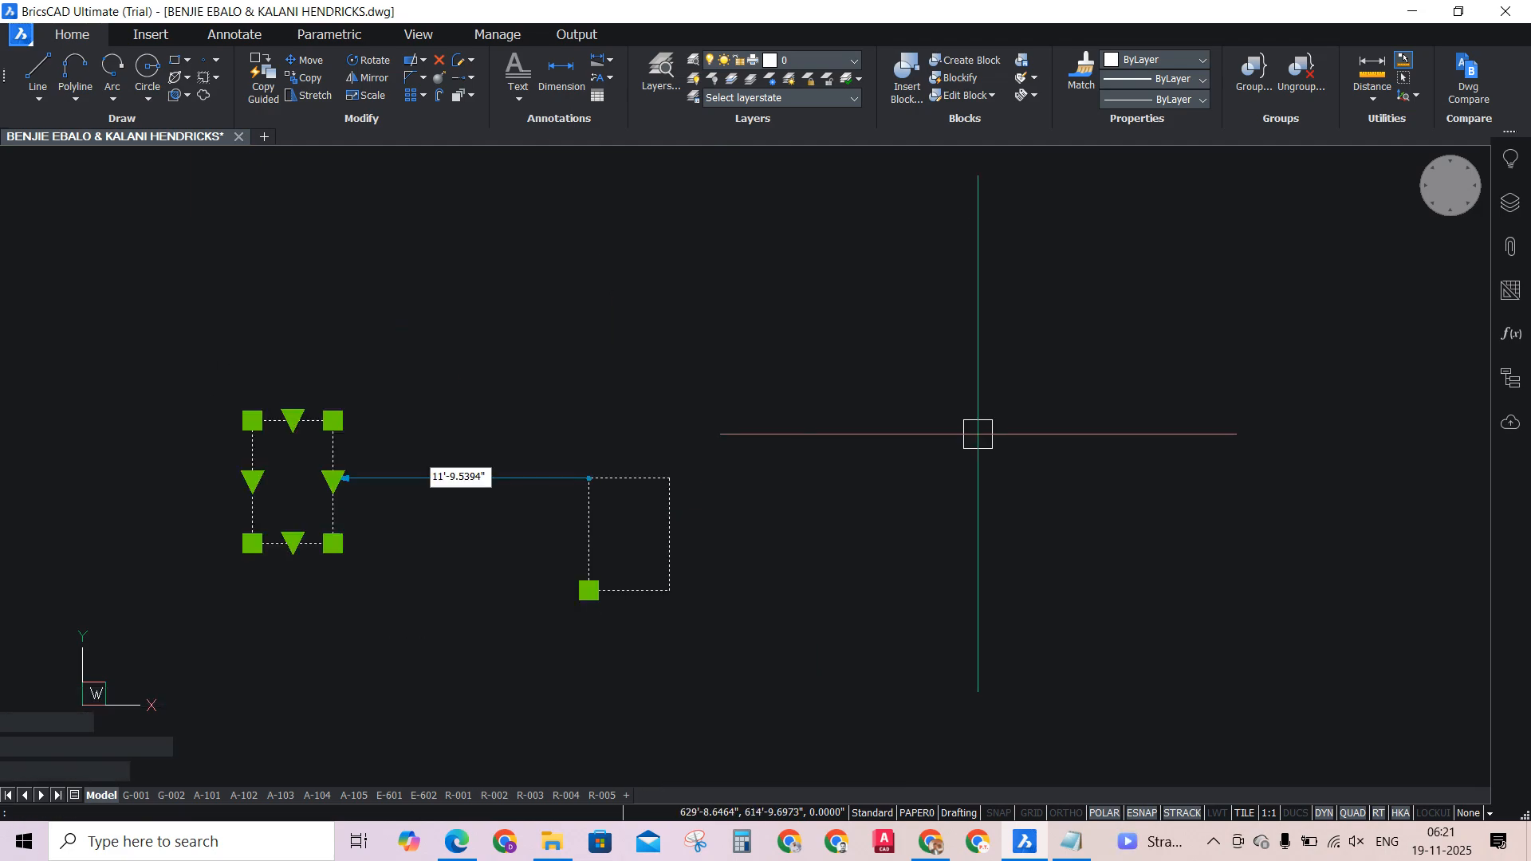
pyautogui.press('Delete')
# Copy the upright magenta module rectangle above the "440 & 405 WITHOUT TILT" label to the empty area beside the lower roof plan.
pyautogui.scroll(-5, 729, 638)
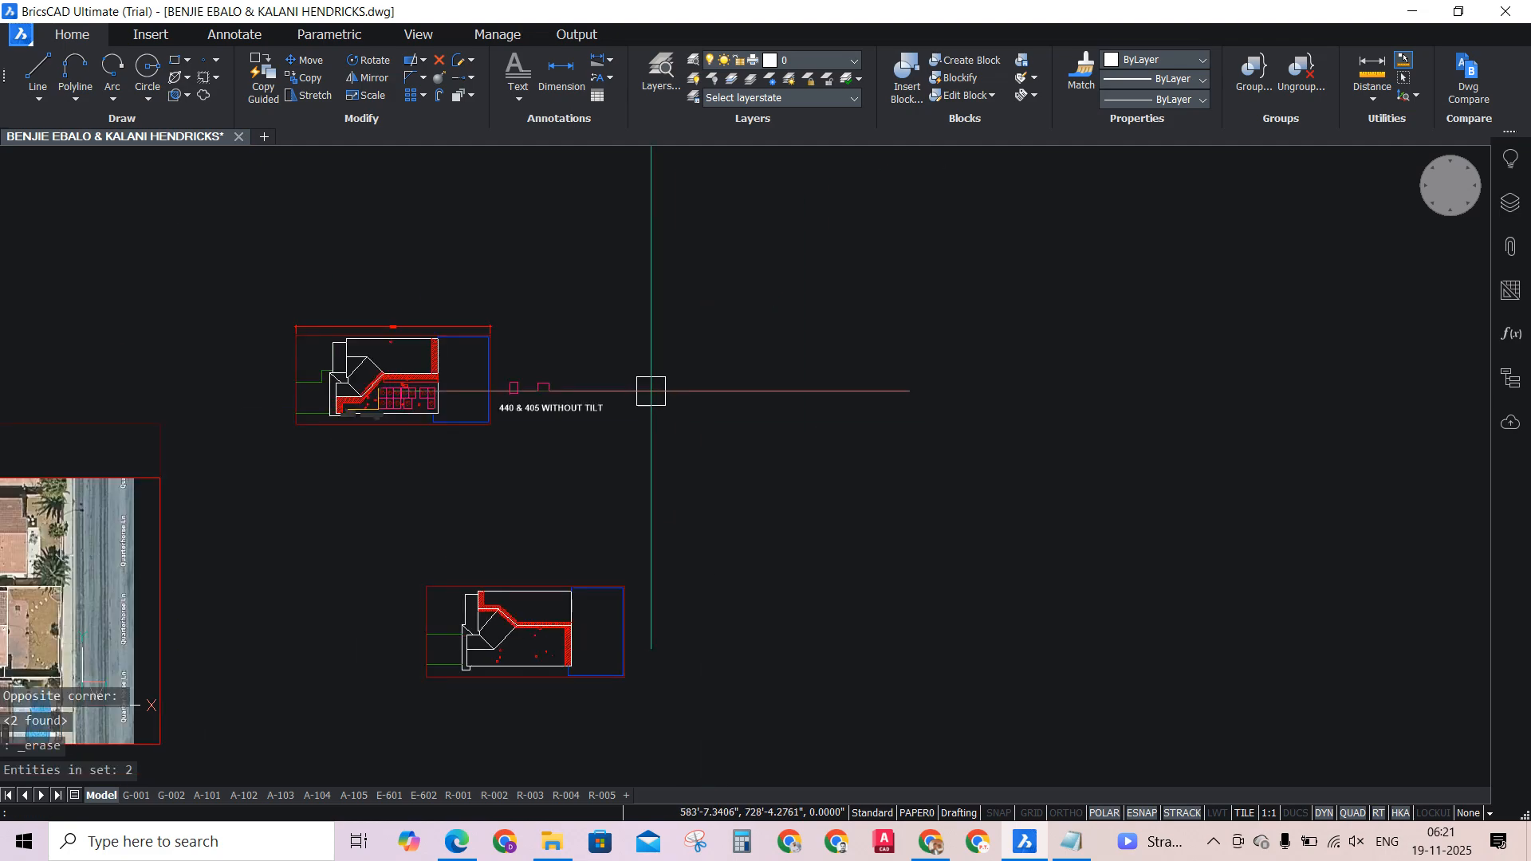
pyautogui.scroll(5, 461, 383)
pyautogui.click(822, 426)
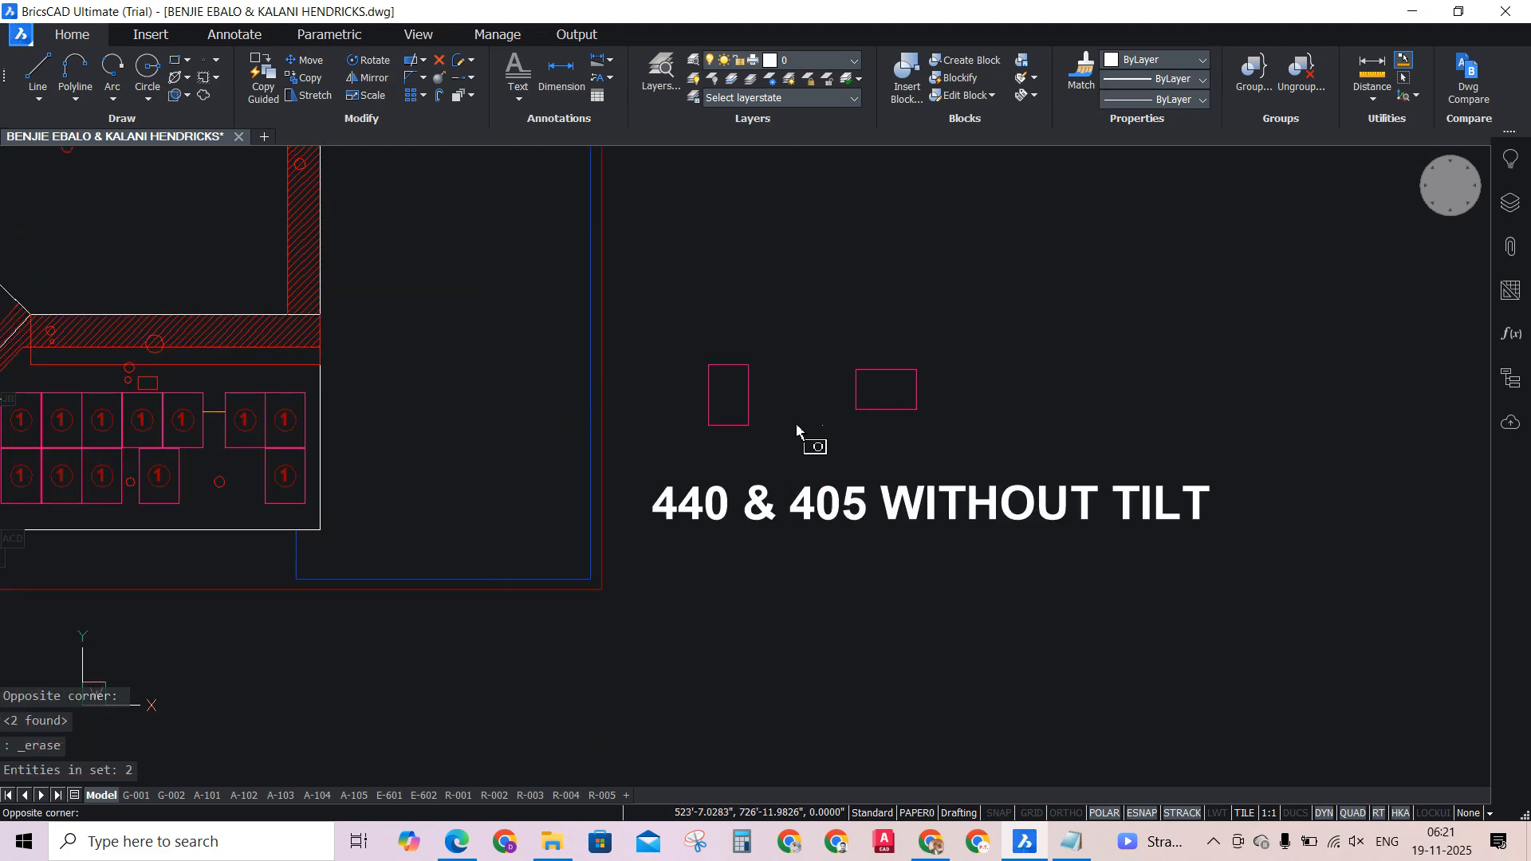
pyautogui.click(690, 350)
pyautogui.write('co')
pyautogui.press('Return')
pyautogui.click(690, 347)
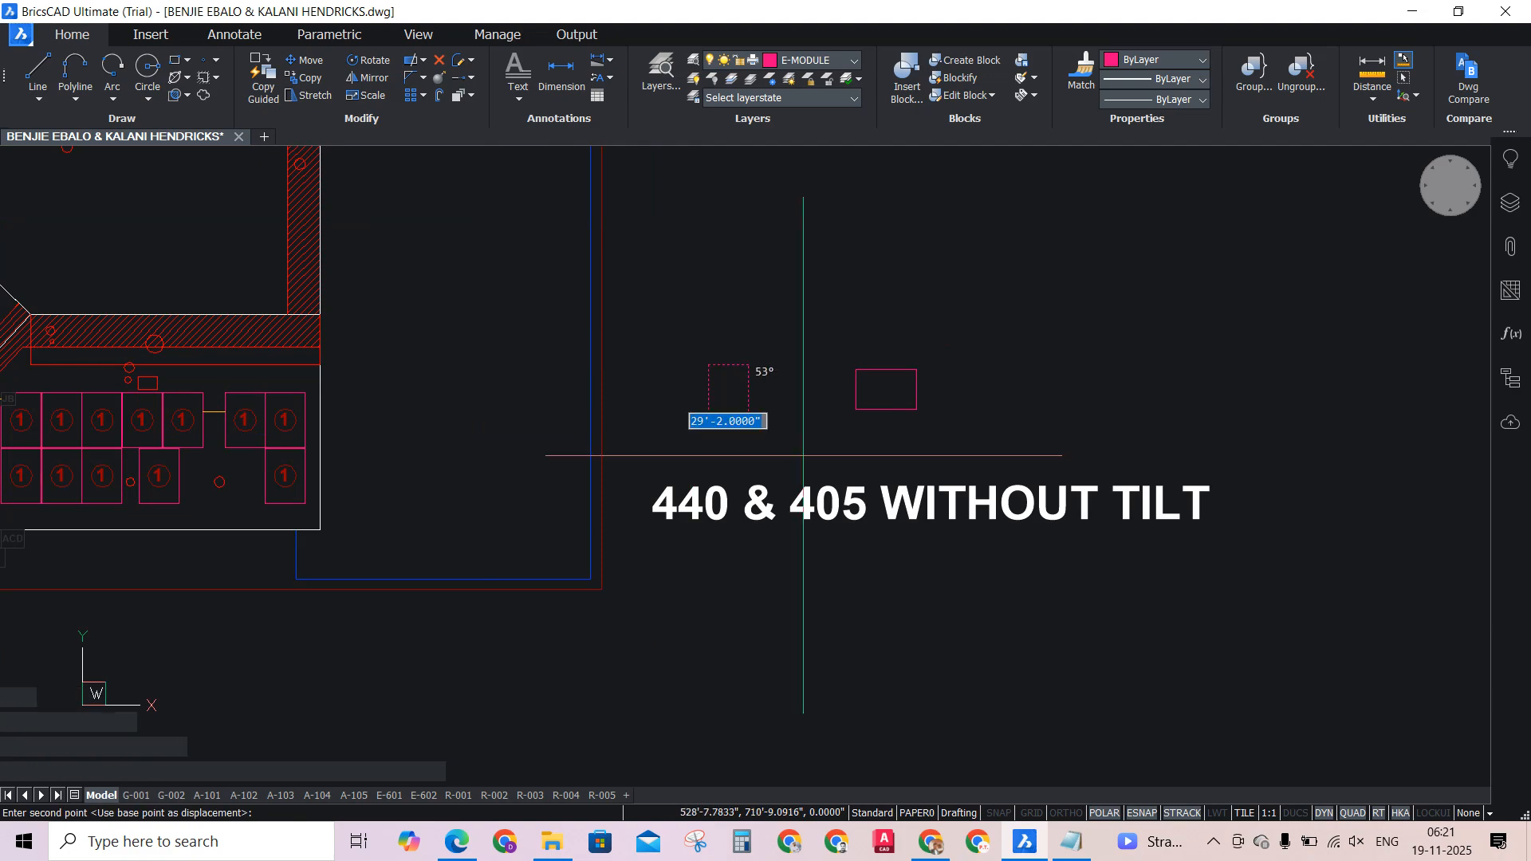
pyautogui.scroll(-3, 847, 611)
pyautogui.scroll(-5, 862, 651)
pyautogui.moveTo(964, 753); pyautogui.dragTo(910, 687, button='middle')
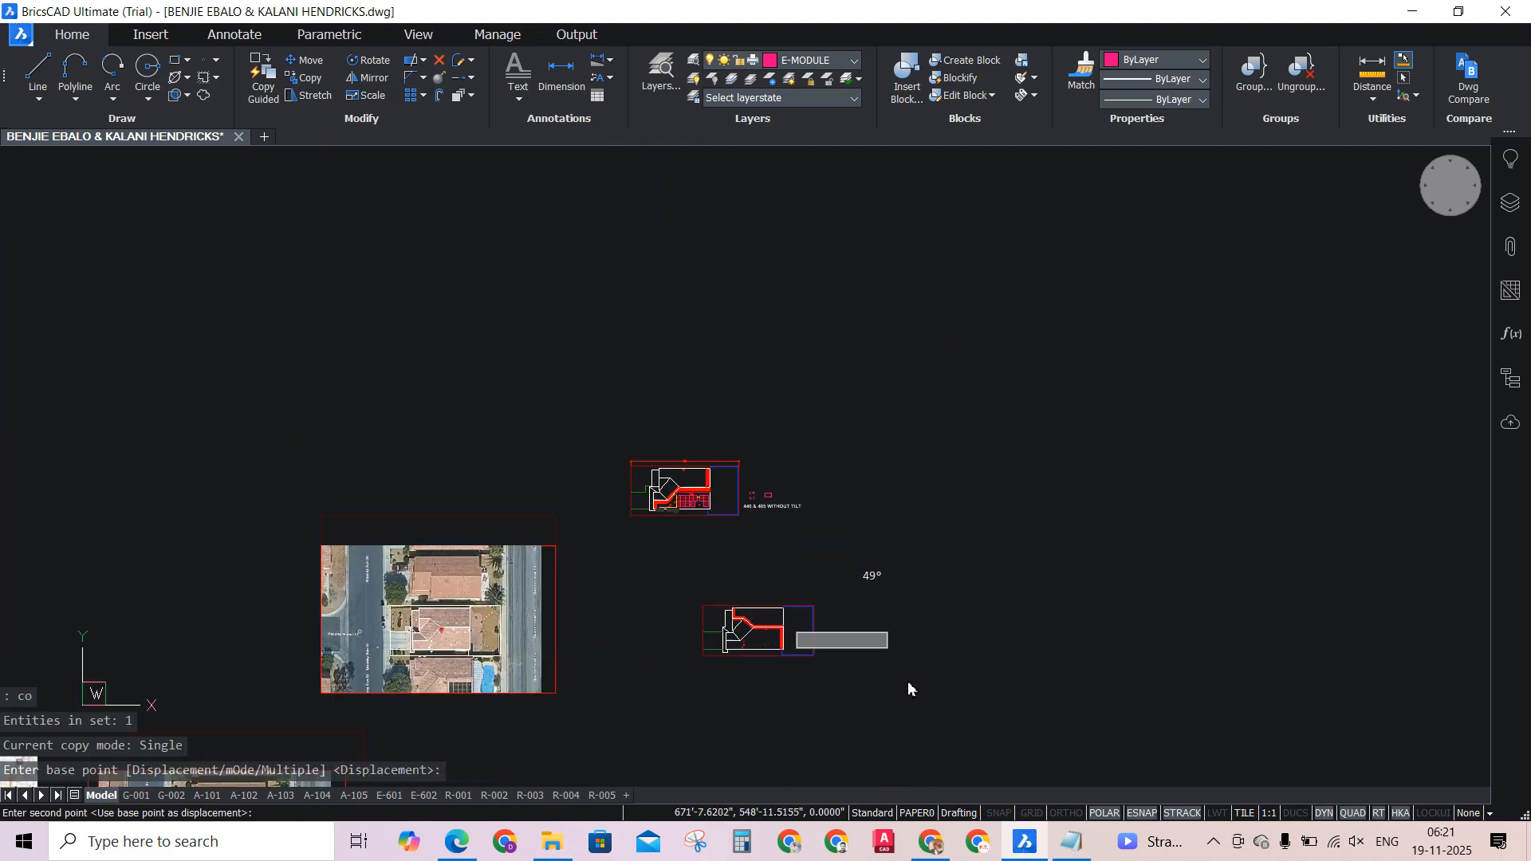
pyautogui.scroll(6, 909, 687)
pyautogui.scroll(5, 769, 571)
pyautogui.click(769, 571)
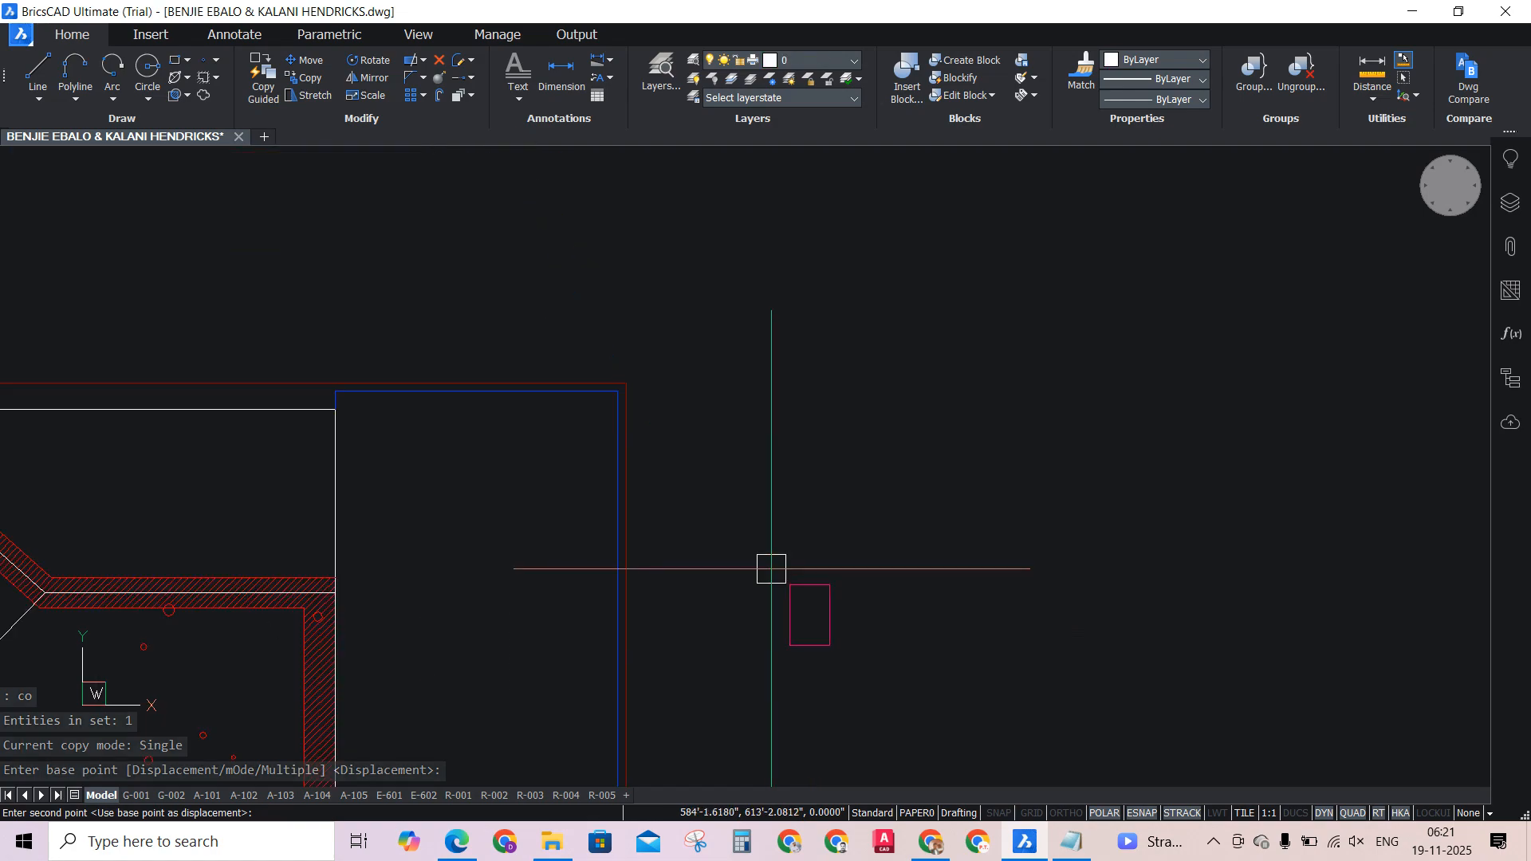
pyautogui.press('Return')
pyautogui.scroll(3, 831, 595)
pyautogui.press('Escape')
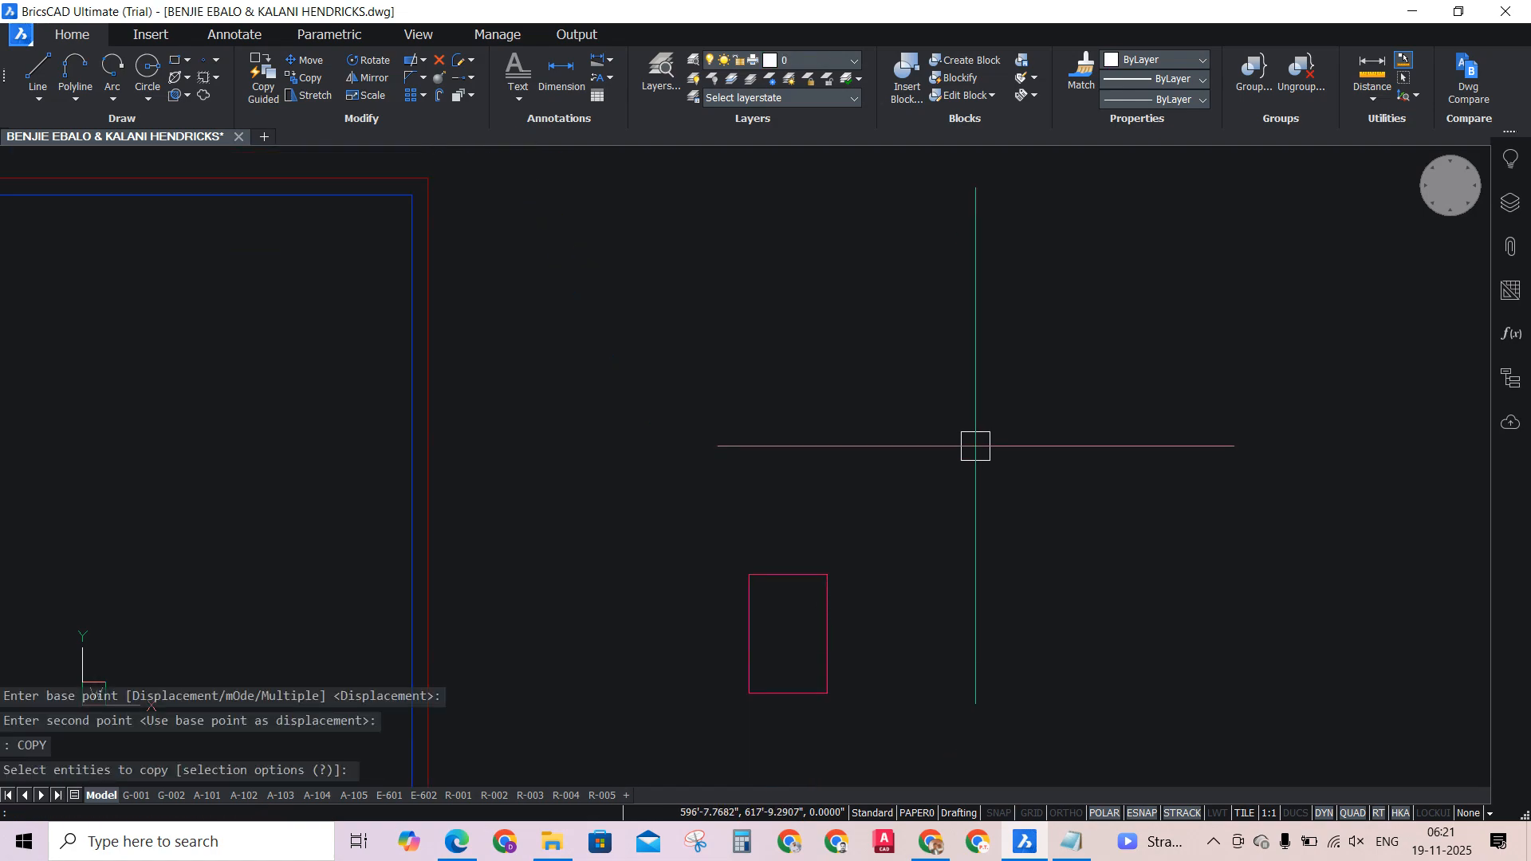
pyautogui.write('l')
pyautogui.press('Return')
pyautogui.click(990, 466)
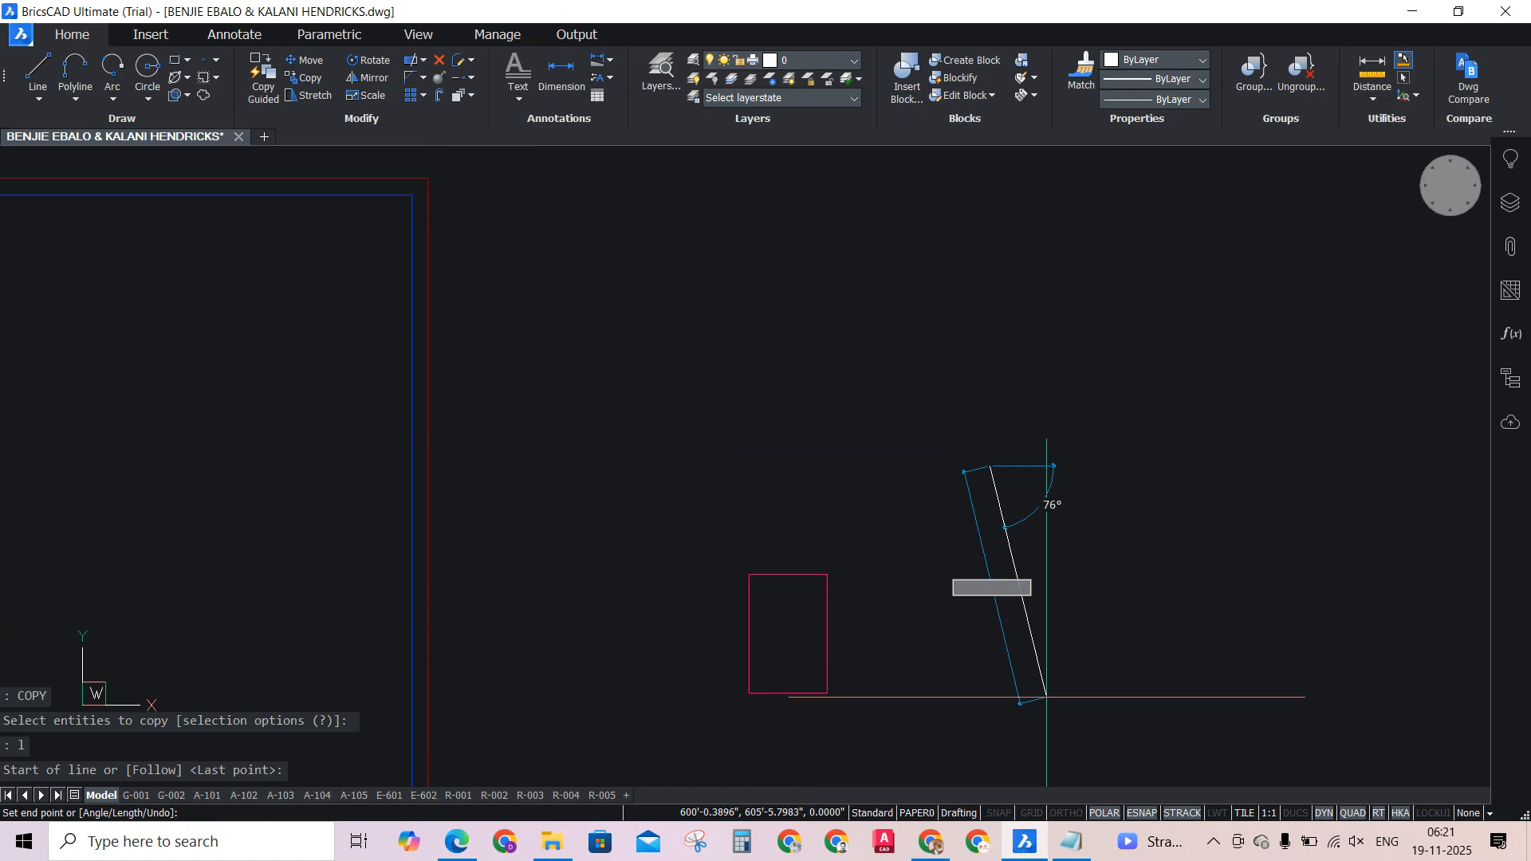
pyautogui.press('F8')
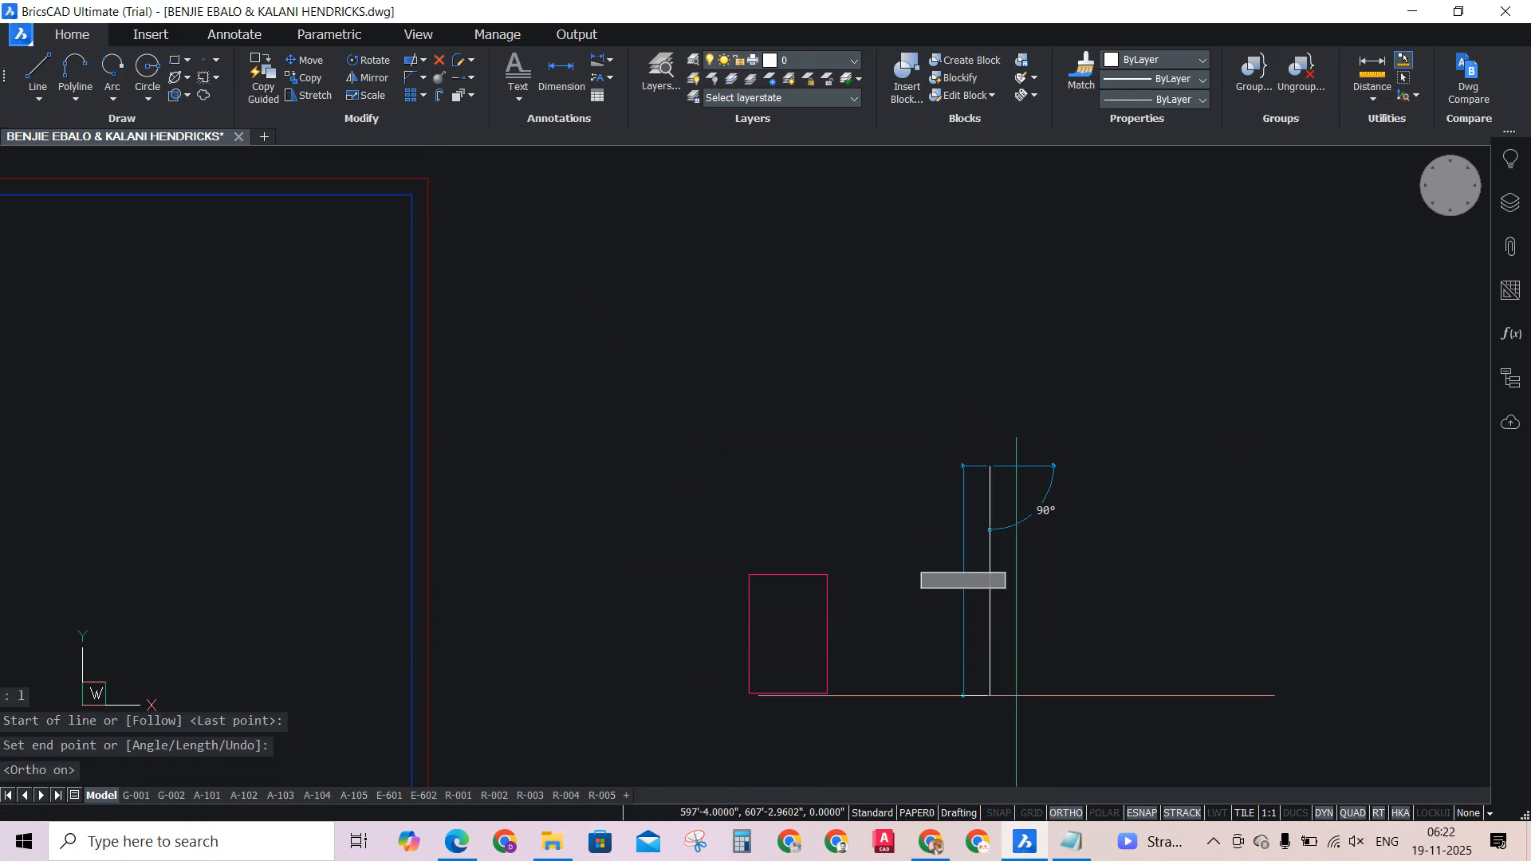
pyautogui.scroll(-3, 967, 574)
pyautogui.scroll(3, 1004, 611)
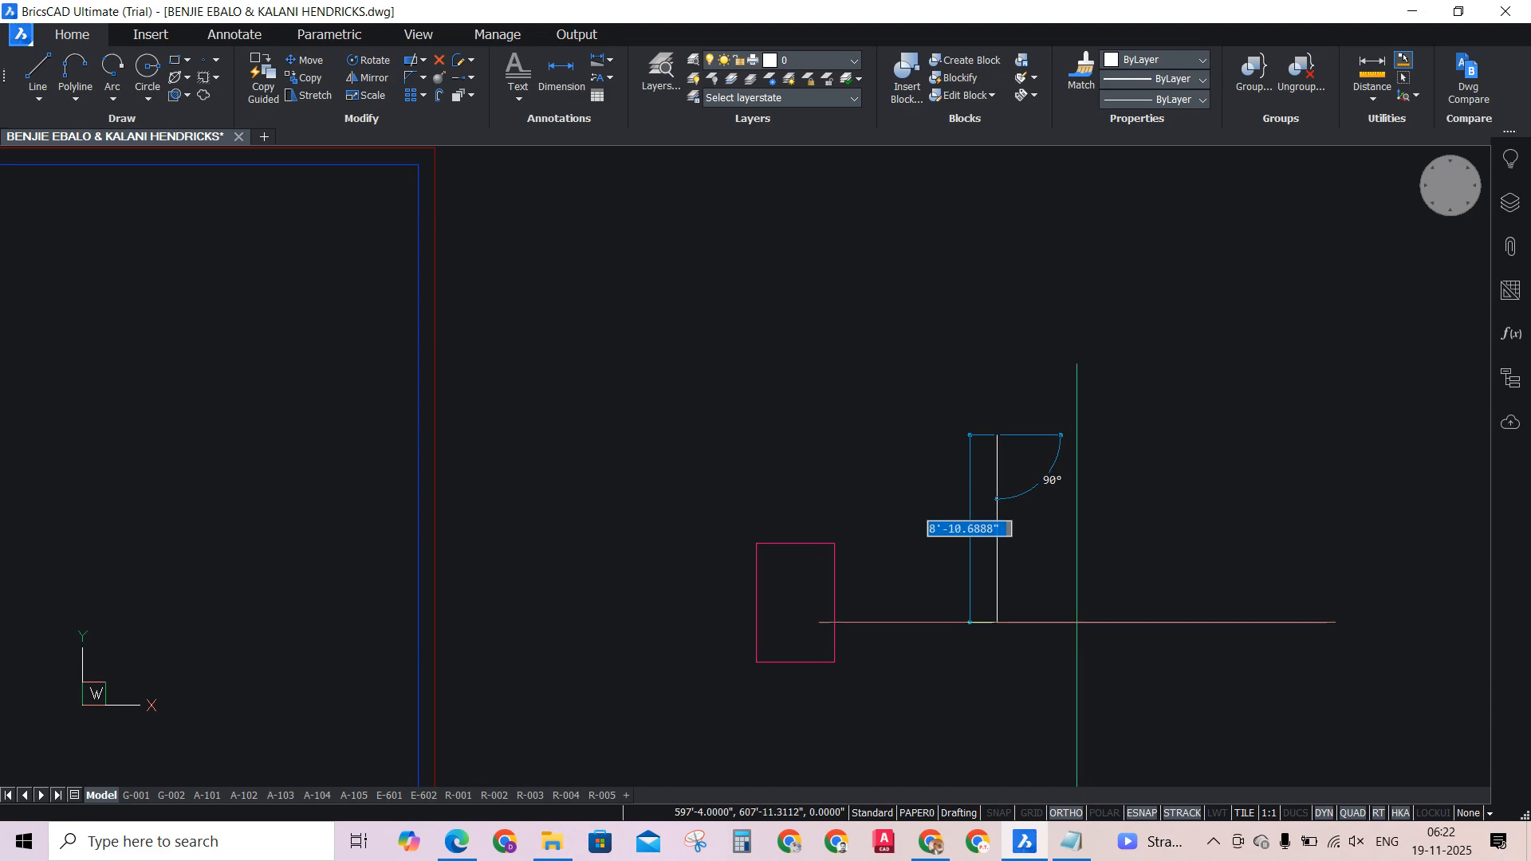
pyautogui.press('Escape')
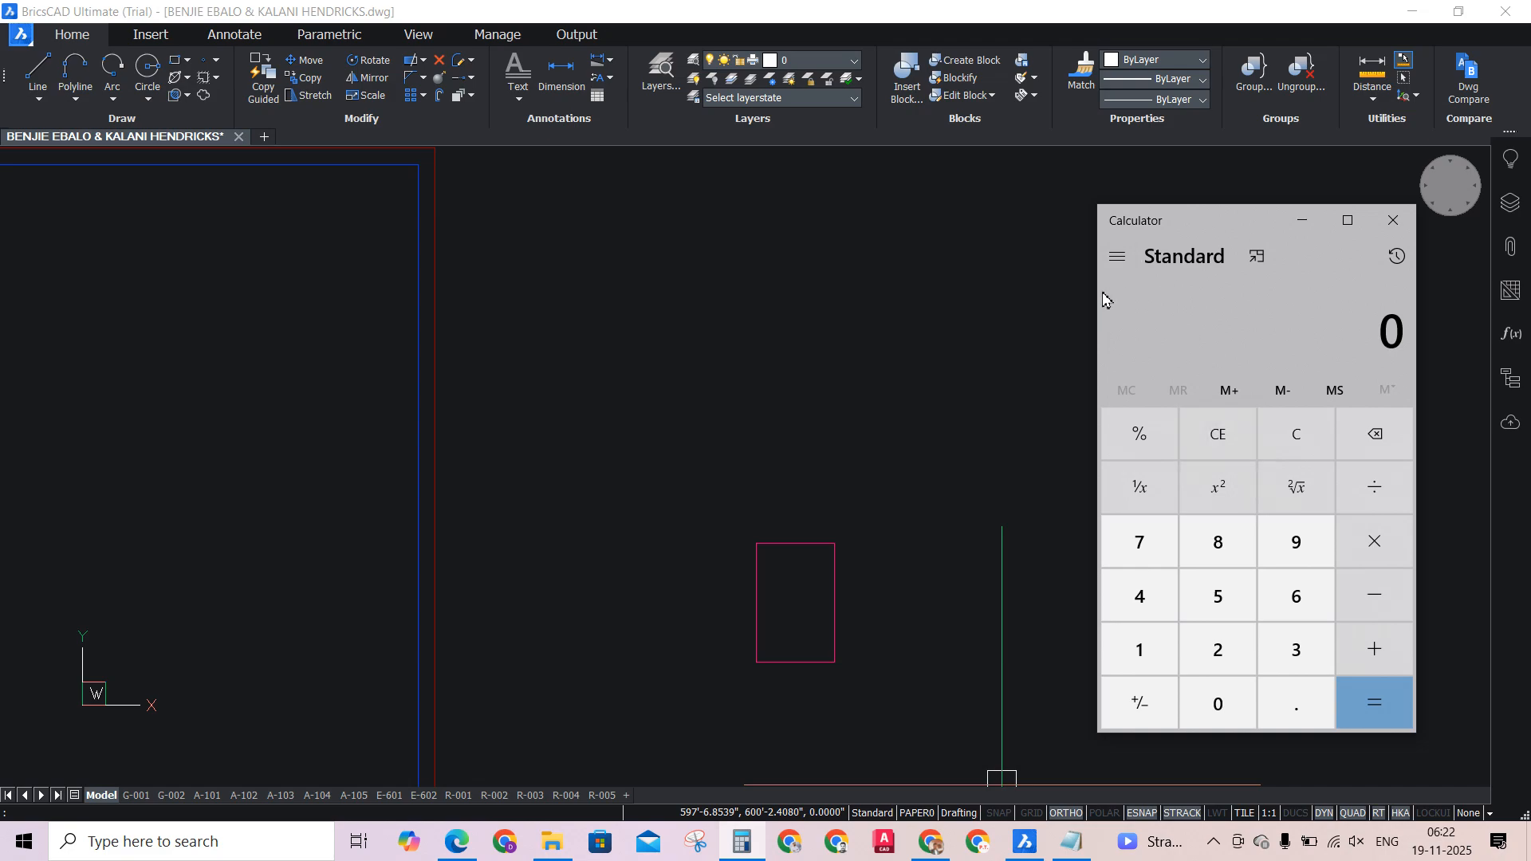
# Browse the Calculator's modes and switch it to Scientific.
pyautogui.click(1115, 264)
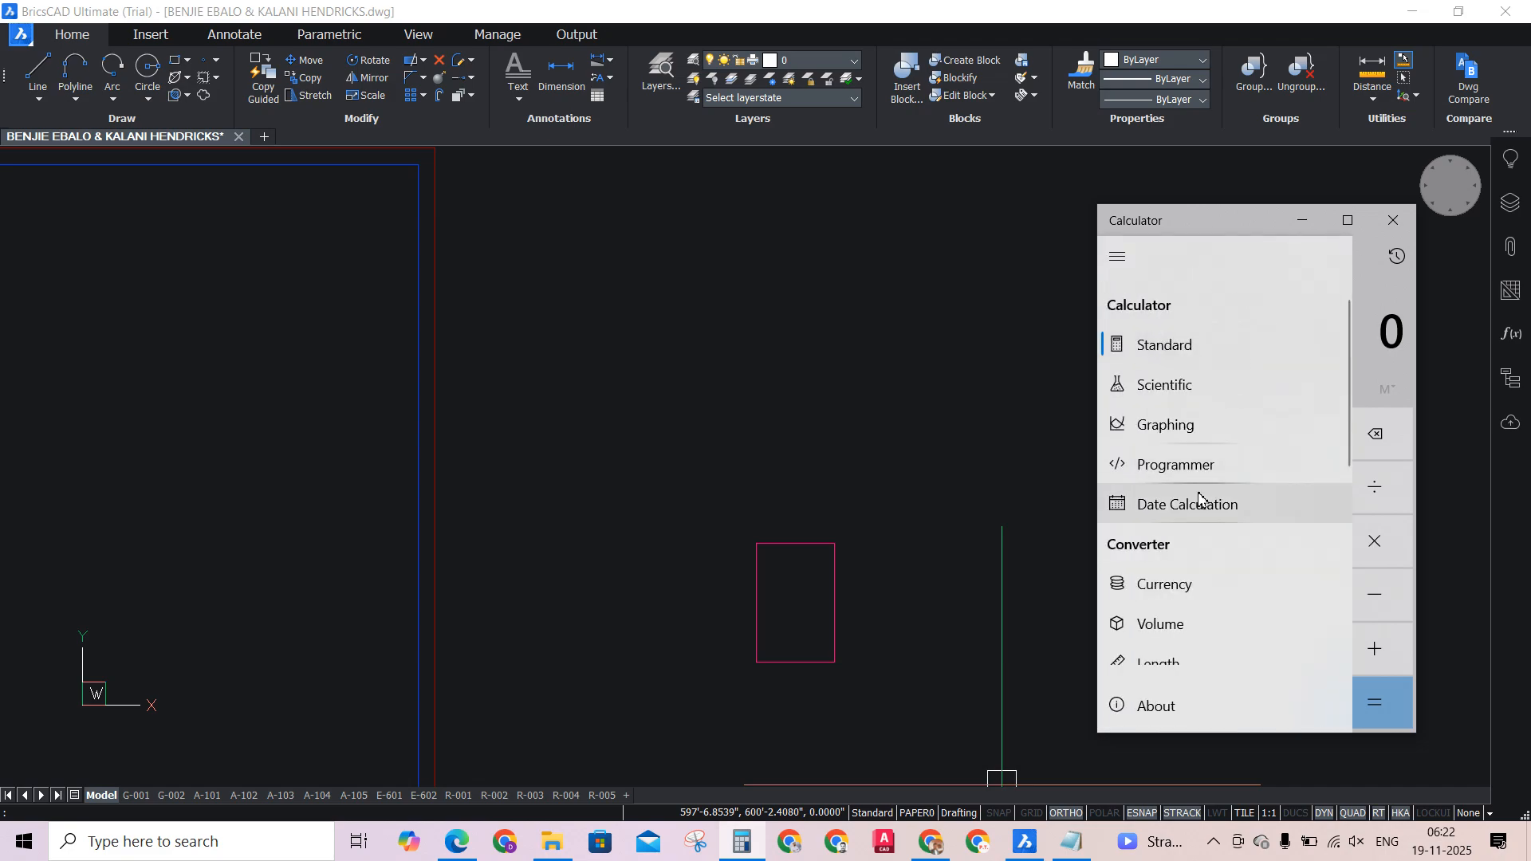
pyautogui.click(1180, 352)
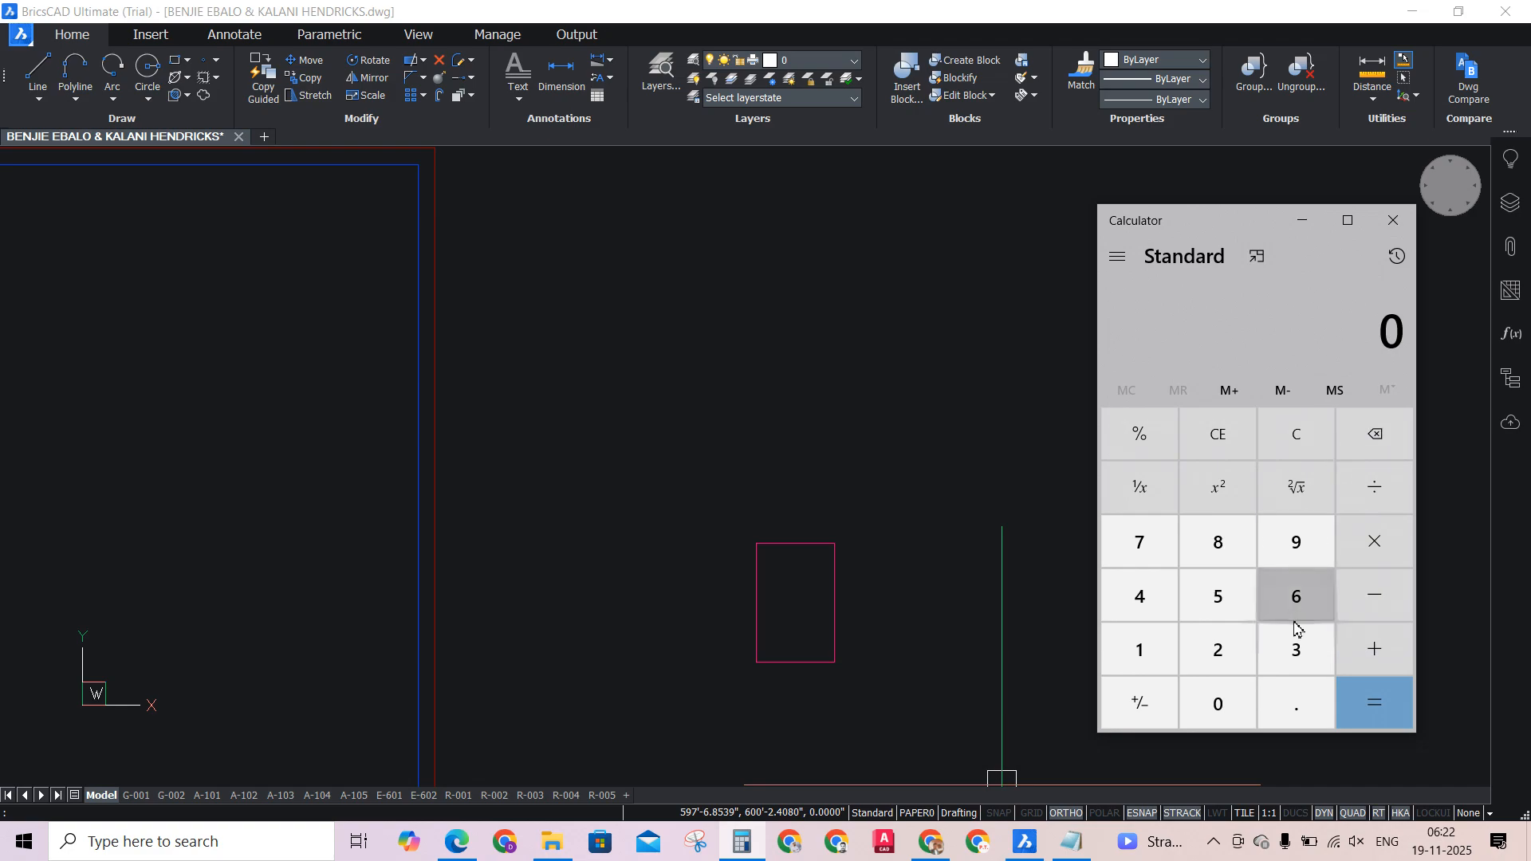
pyautogui.click(1102, 257)
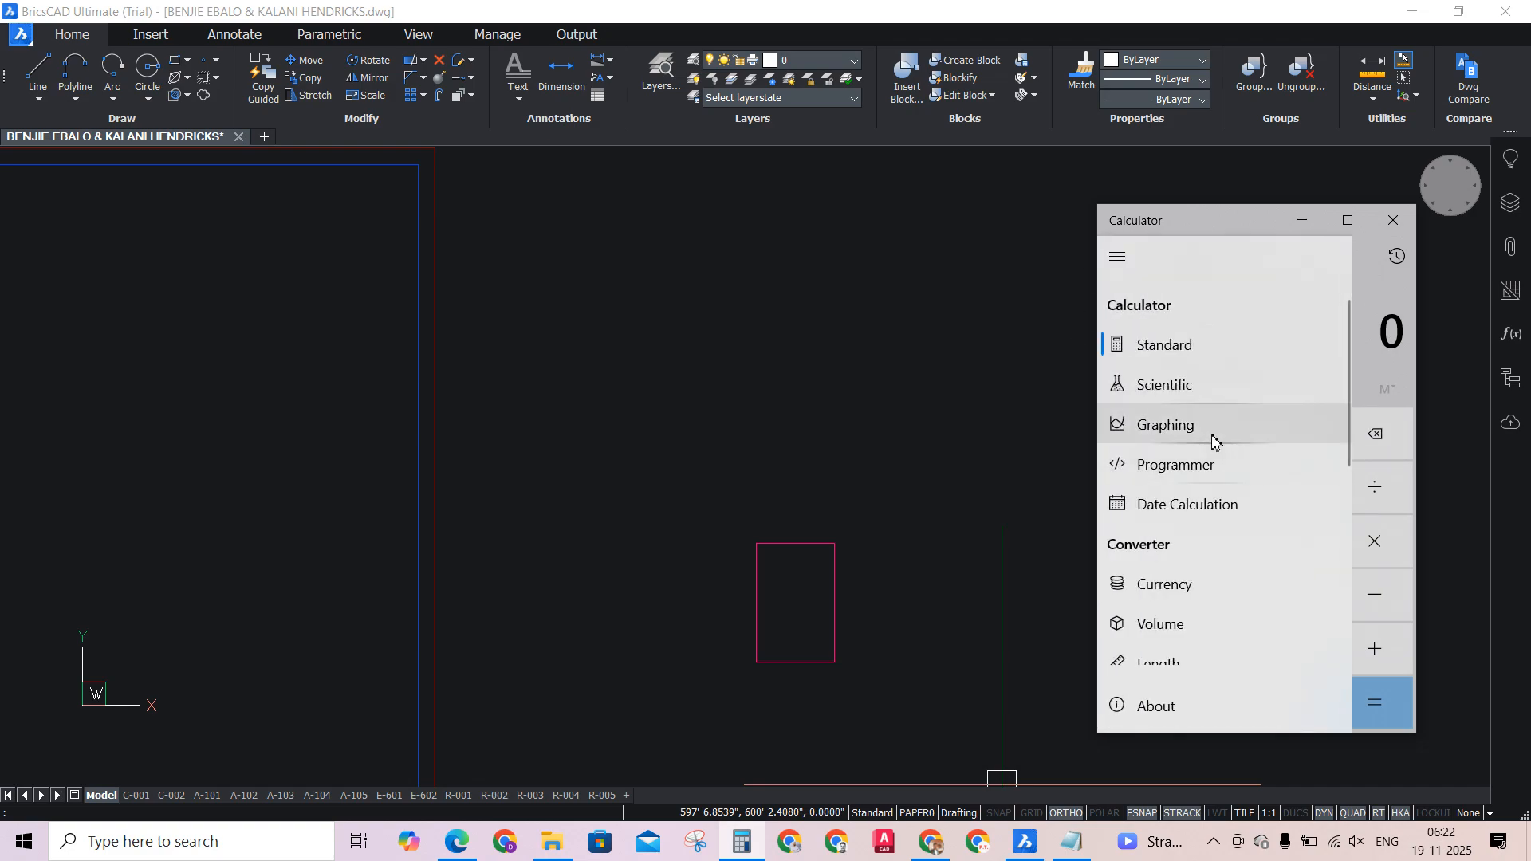
pyautogui.scroll(-4, 1200, 551)
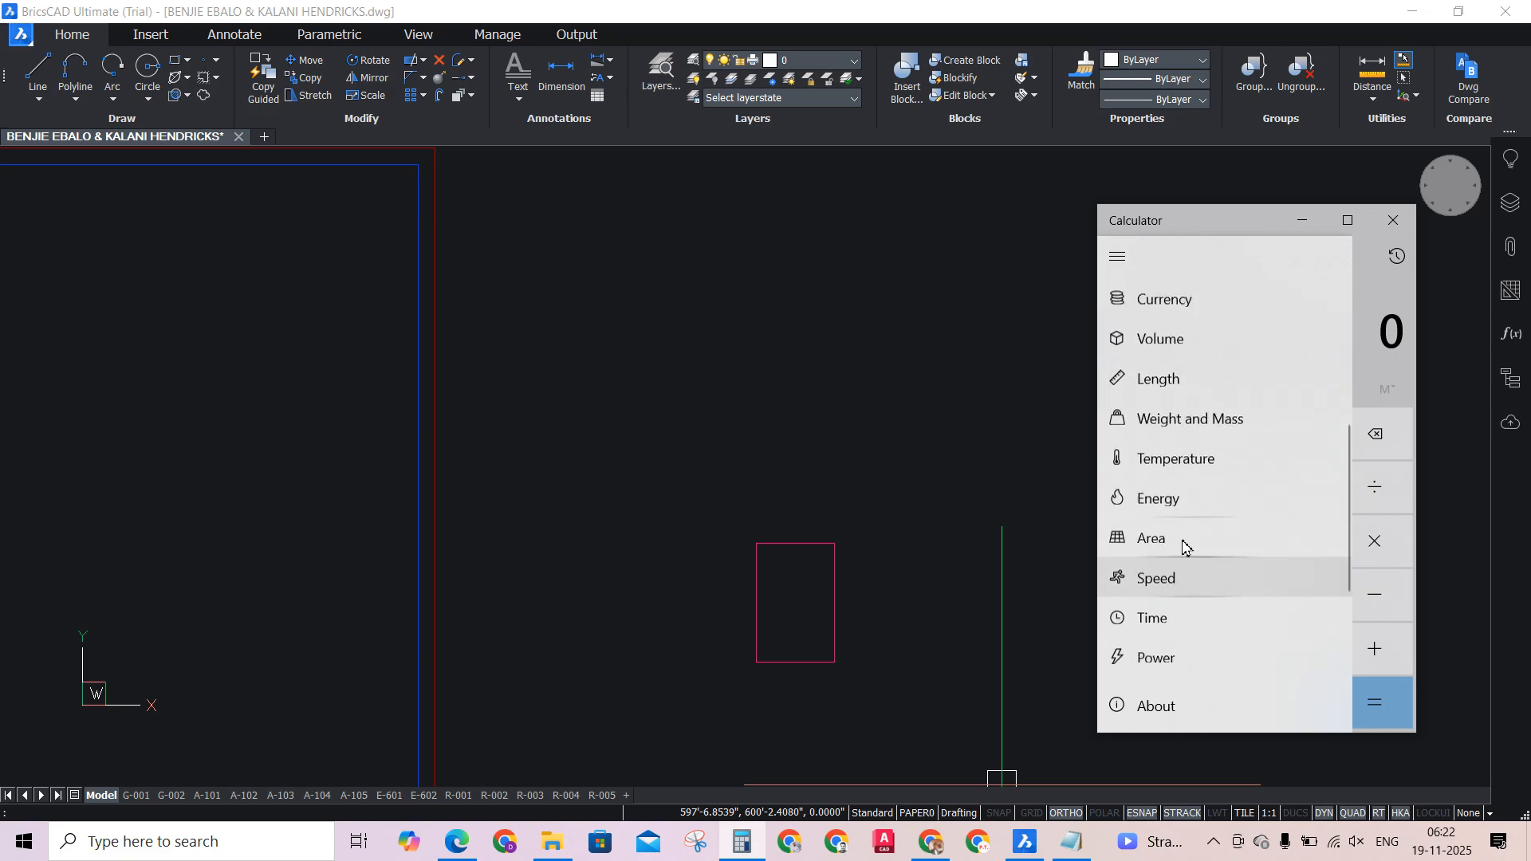
pyautogui.scroll(4, 1183, 446)
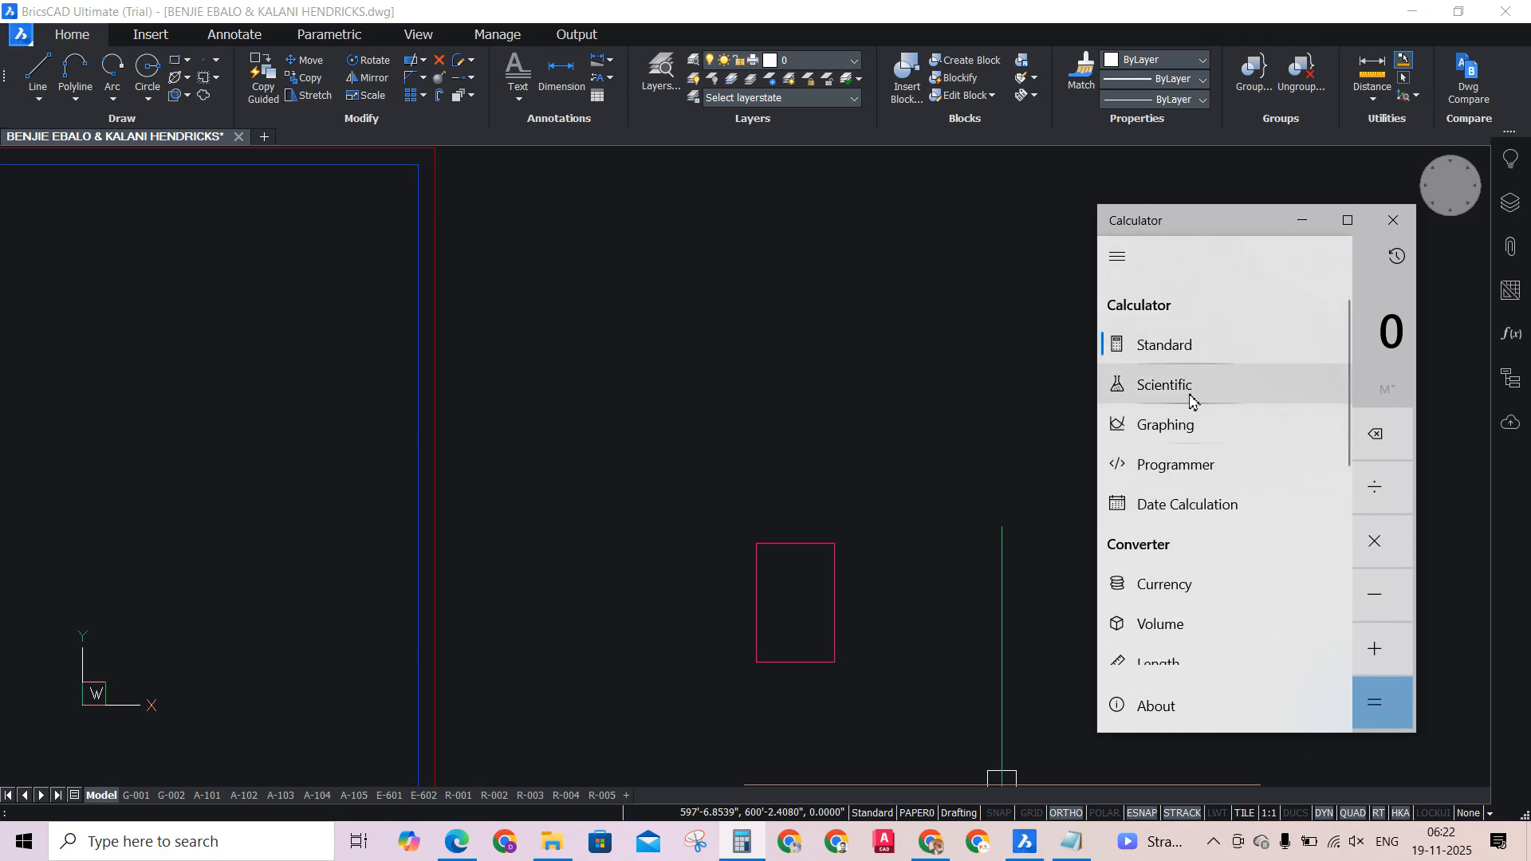
pyautogui.click(1191, 399)
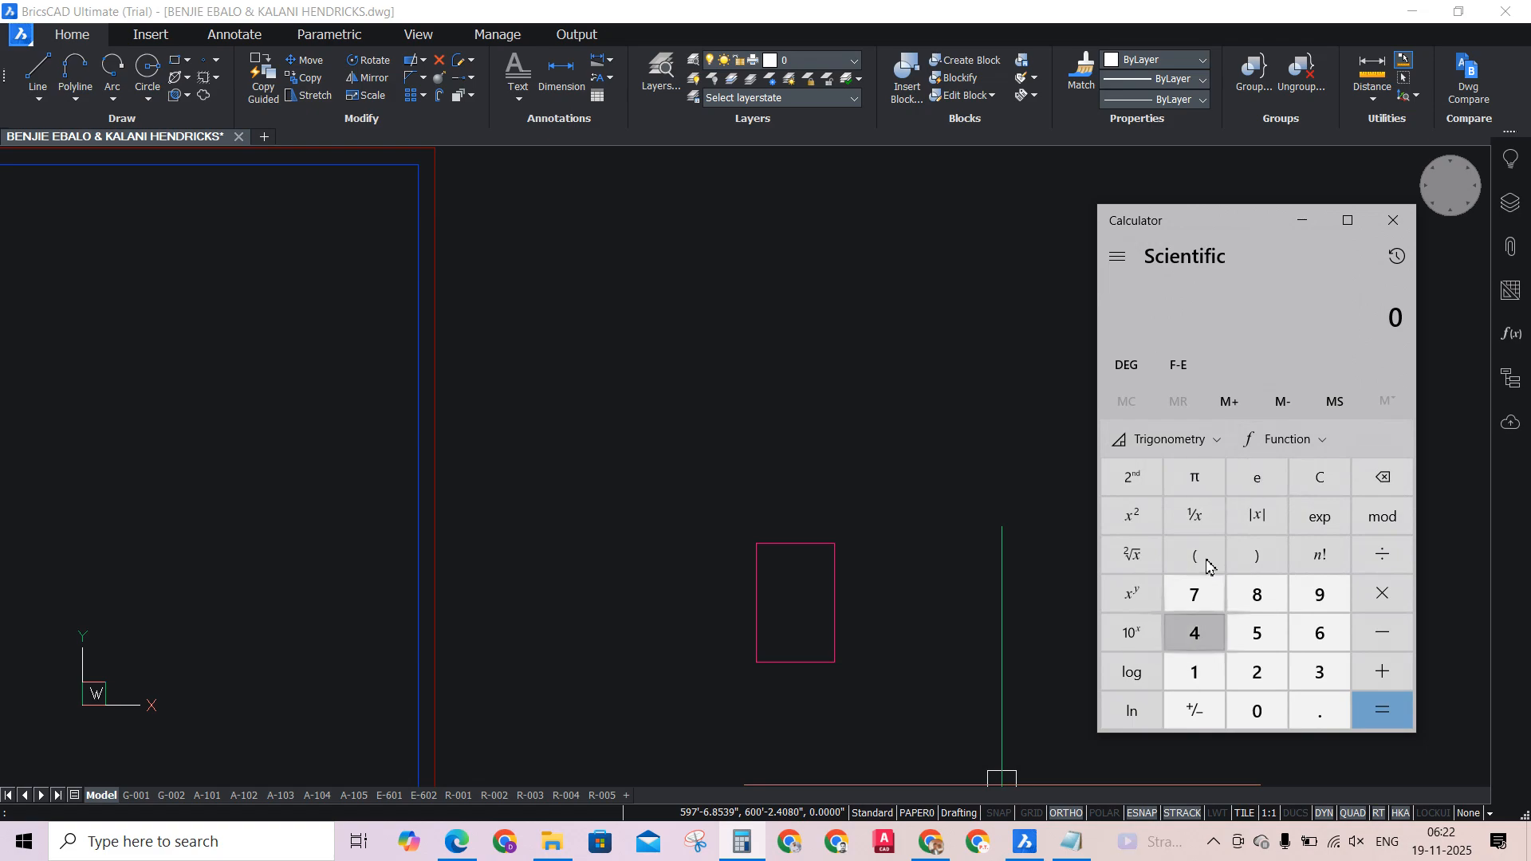
# Calculate the cosine of 24 degrees.
pyautogui.click(1207, 439)
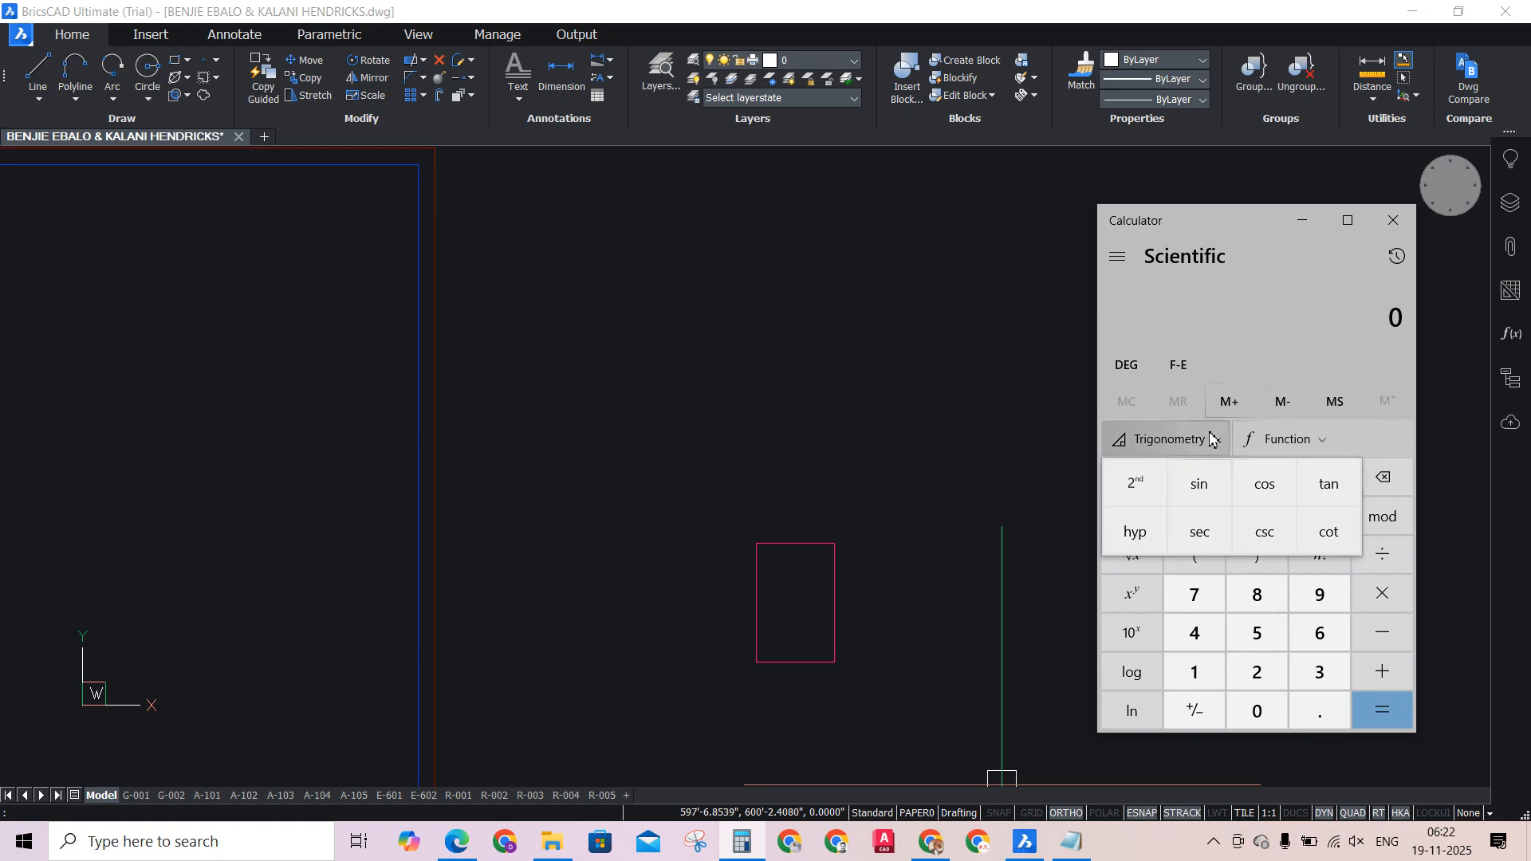
pyautogui.click(1265, 483)
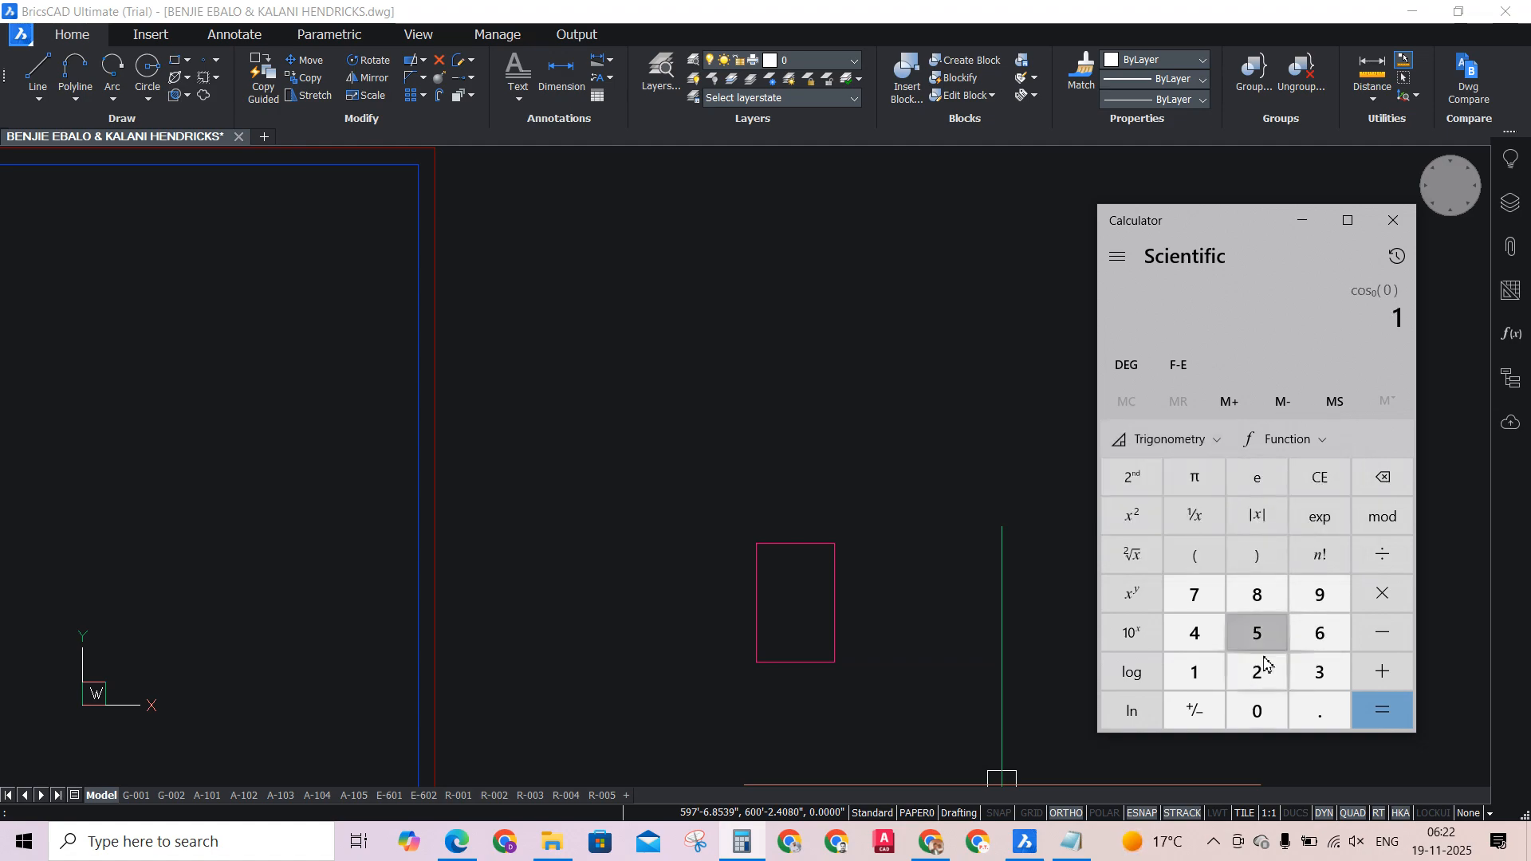
pyautogui.click(1186, 610)
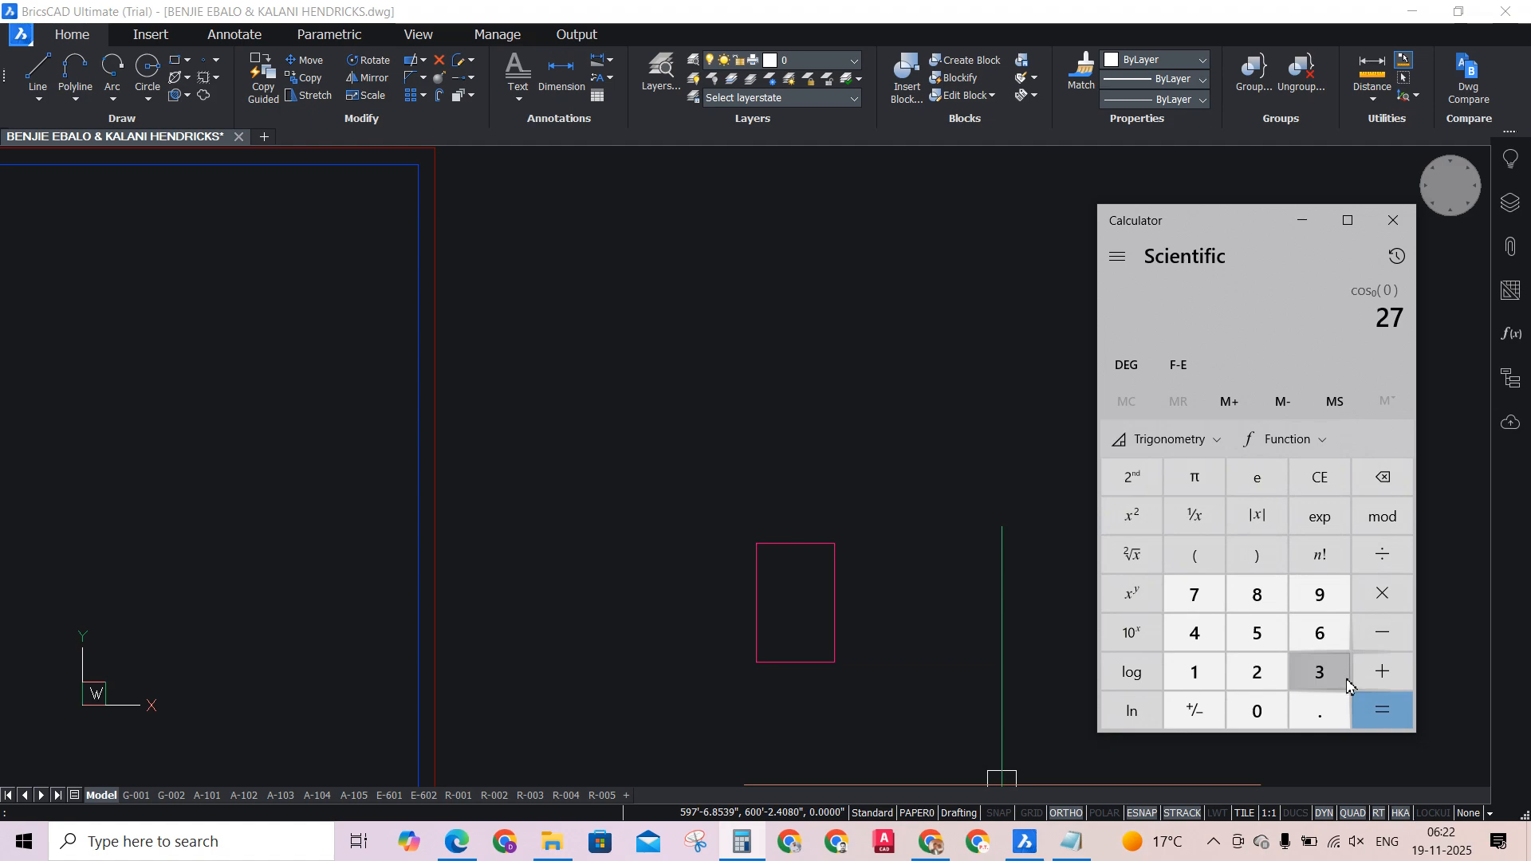
pyautogui.click(1381, 478)
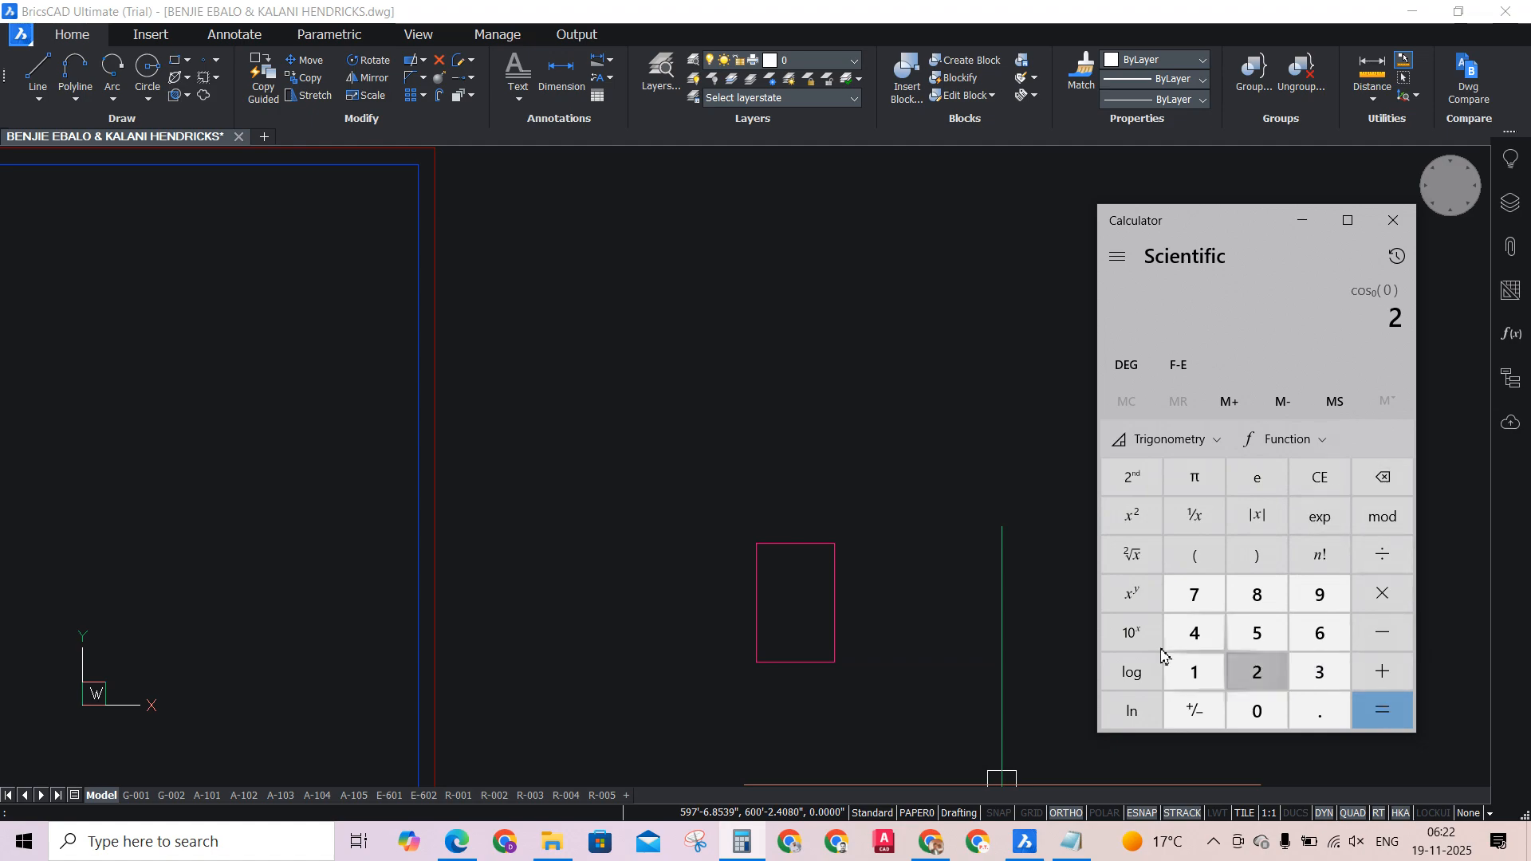
pyautogui.click(1198, 630)
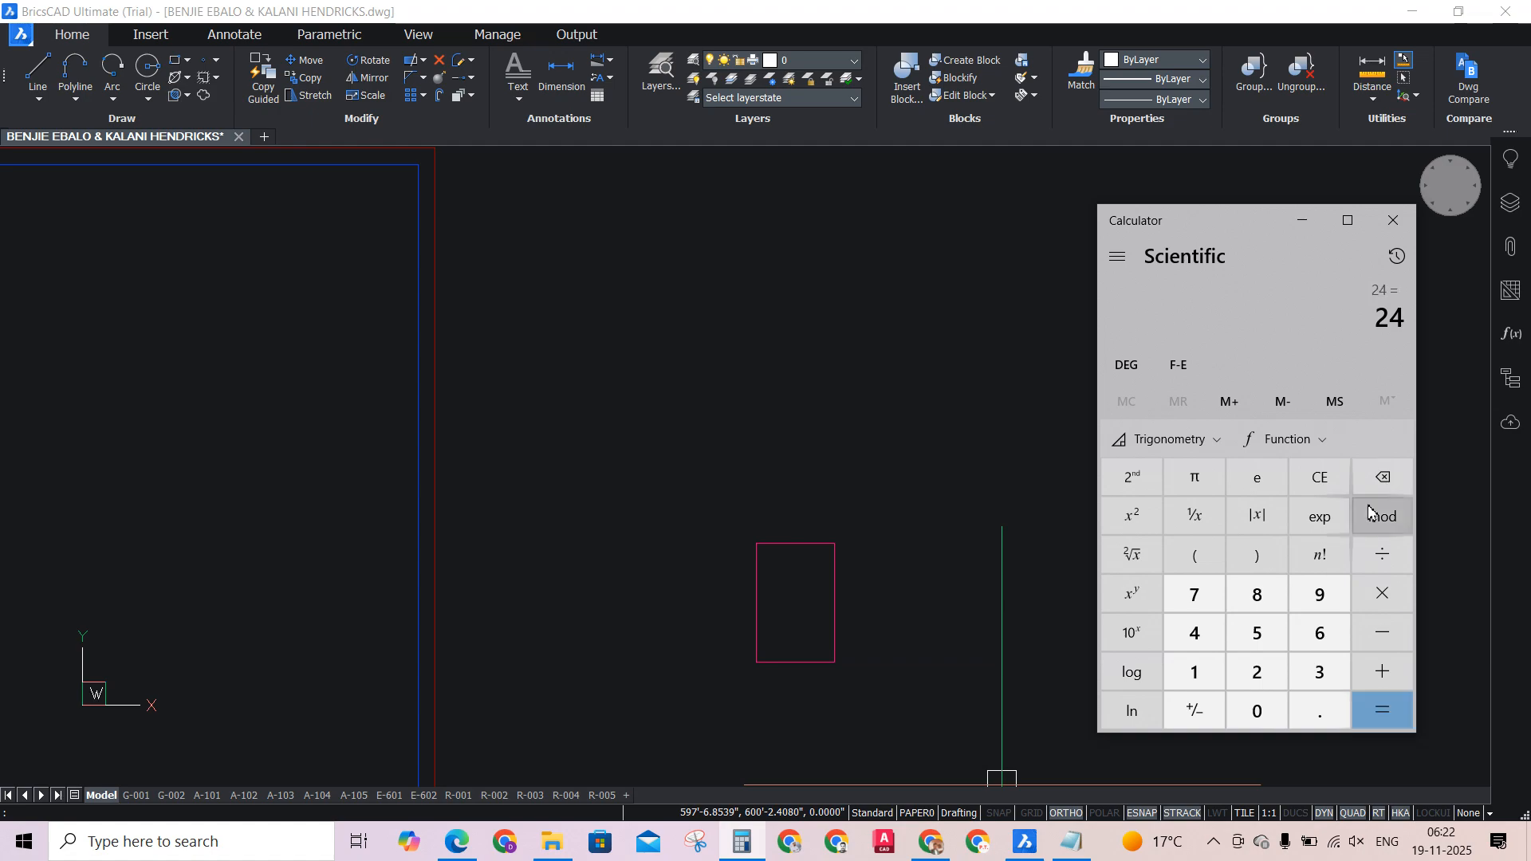
pyautogui.click(1213, 445)
pyautogui.click(1264, 488)
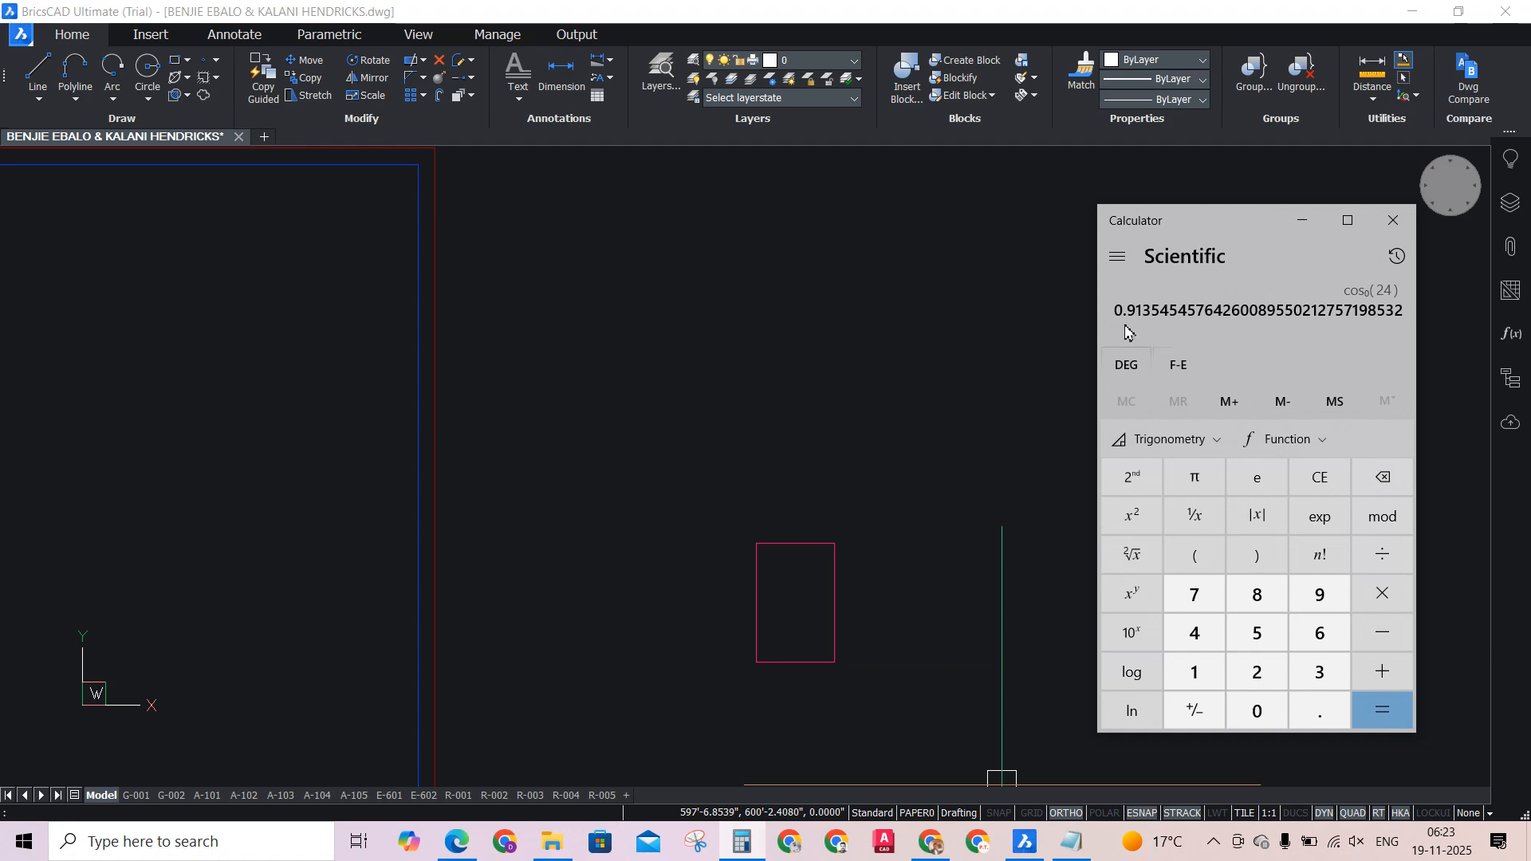
# Multiply the cosine of 24 degrees by 67.7 and minimize the Calculator.
pyautogui.click(1386, 608)
pyautogui.click(1321, 636)
pyautogui.click(1196, 597)
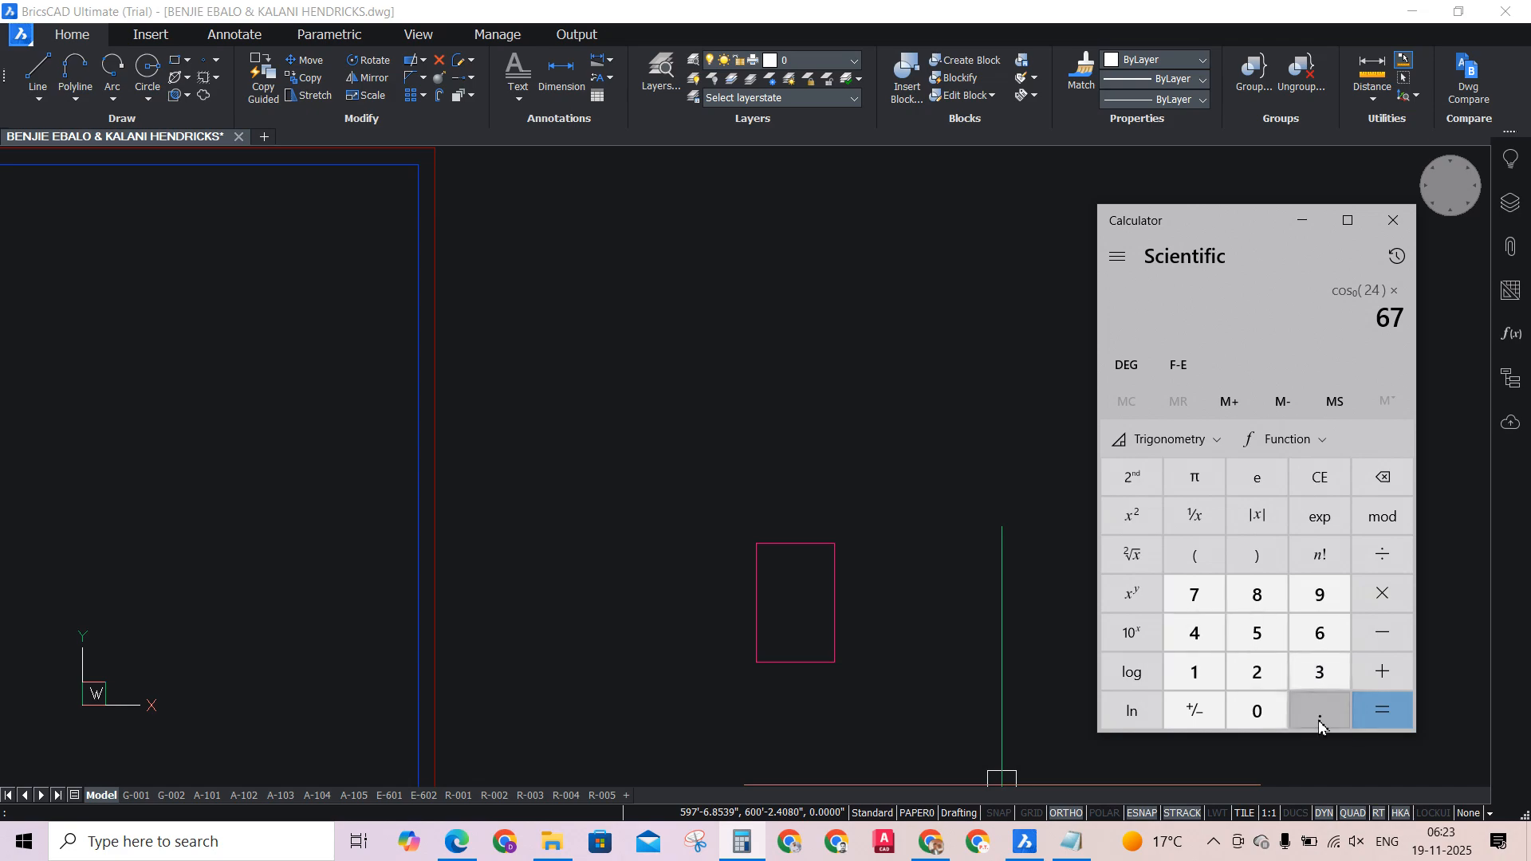
pyautogui.click(1320, 716)
pyautogui.click(1195, 590)
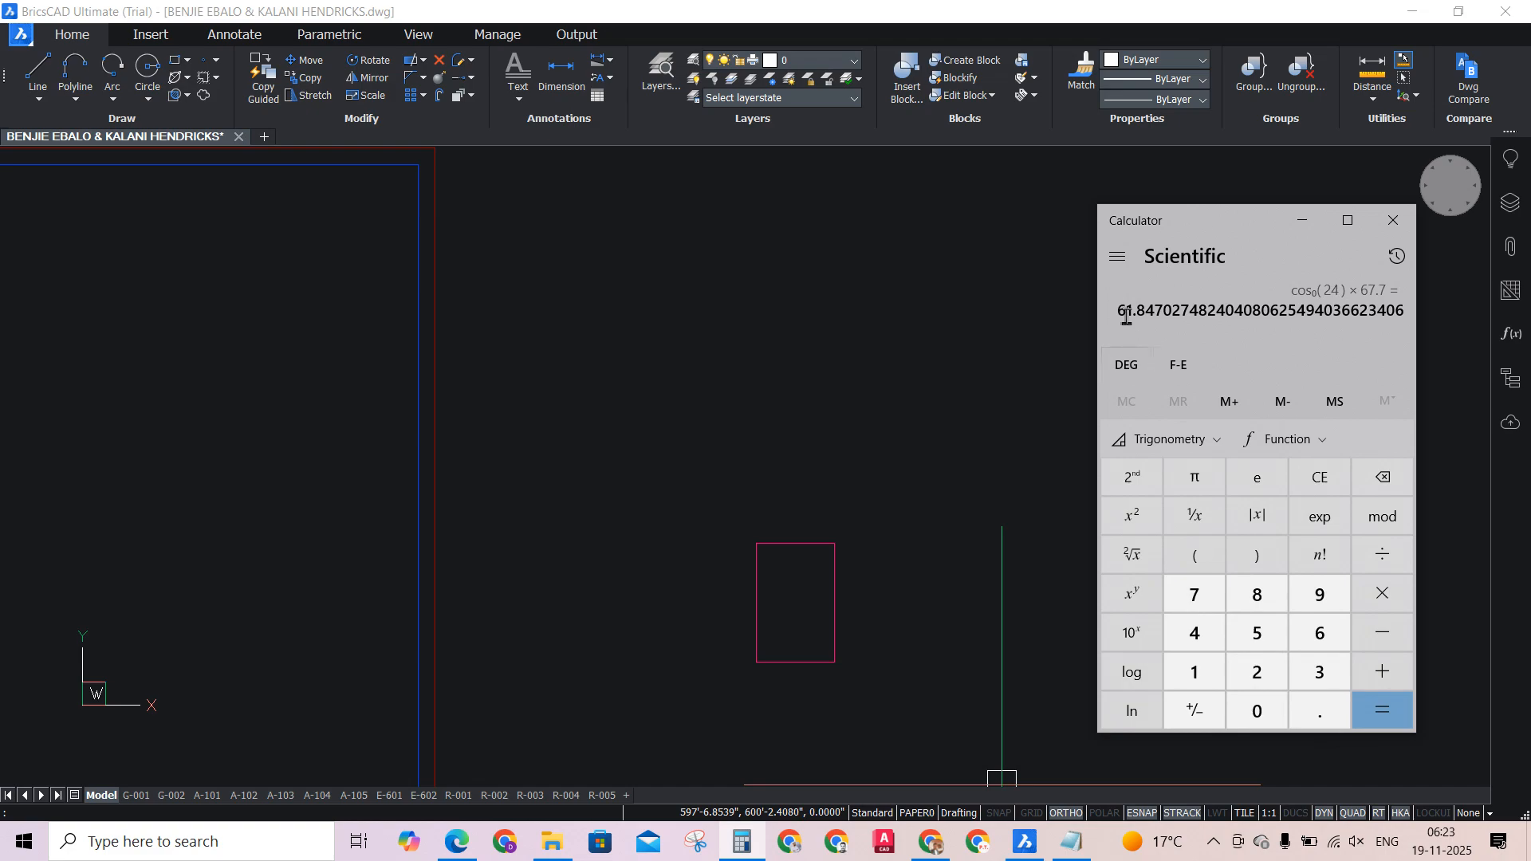
pyautogui.click(1313, 231)
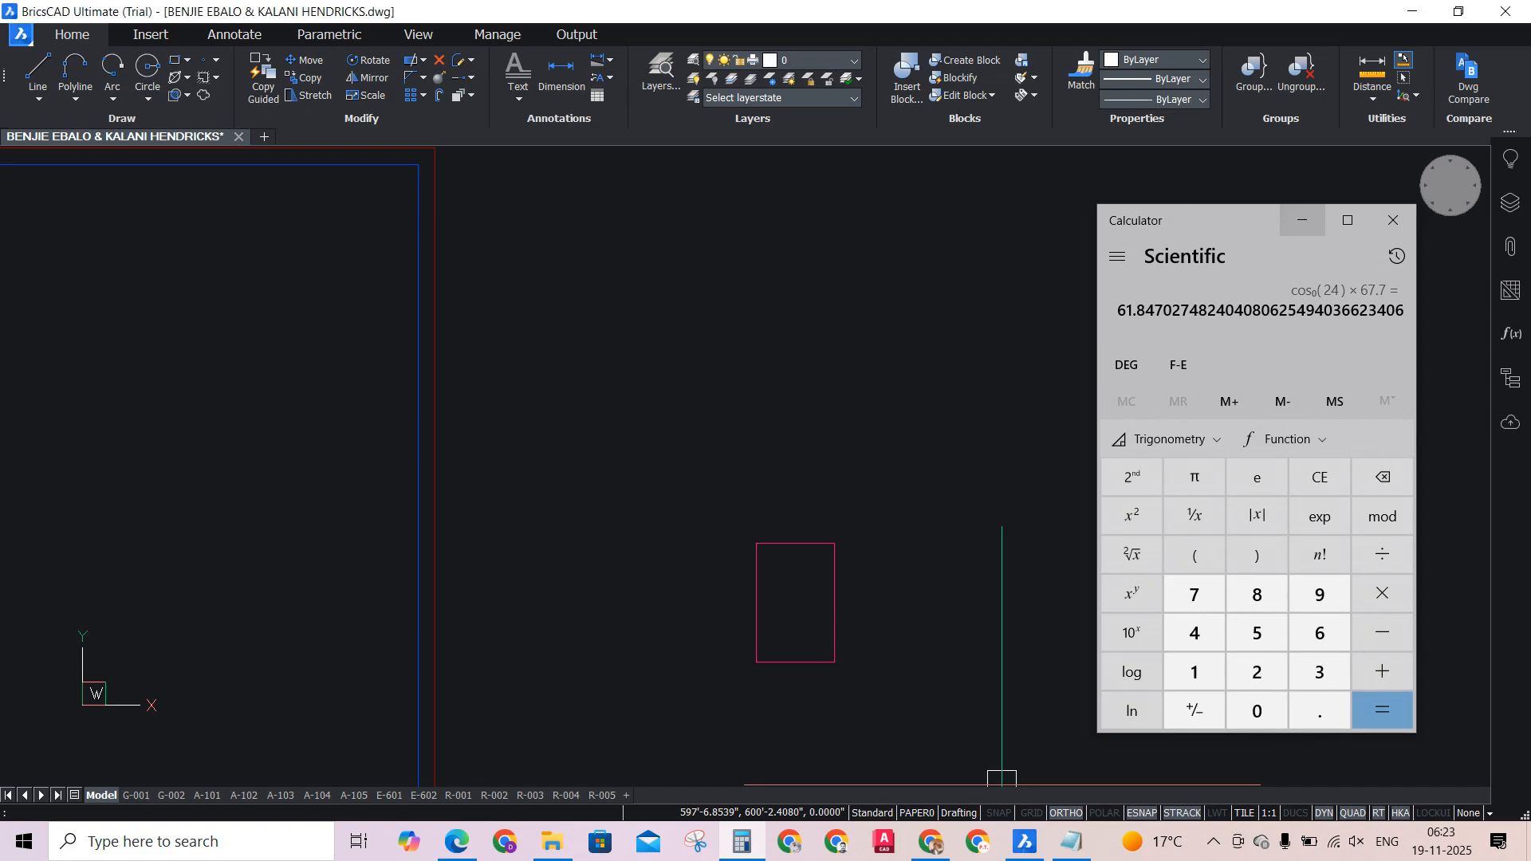
# Copy the magenta module rectangle beside the lower roof plan to the clipboard.
pyautogui.scroll(-3, 1039, 458)
pyautogui.scroll(3, 989, 502)
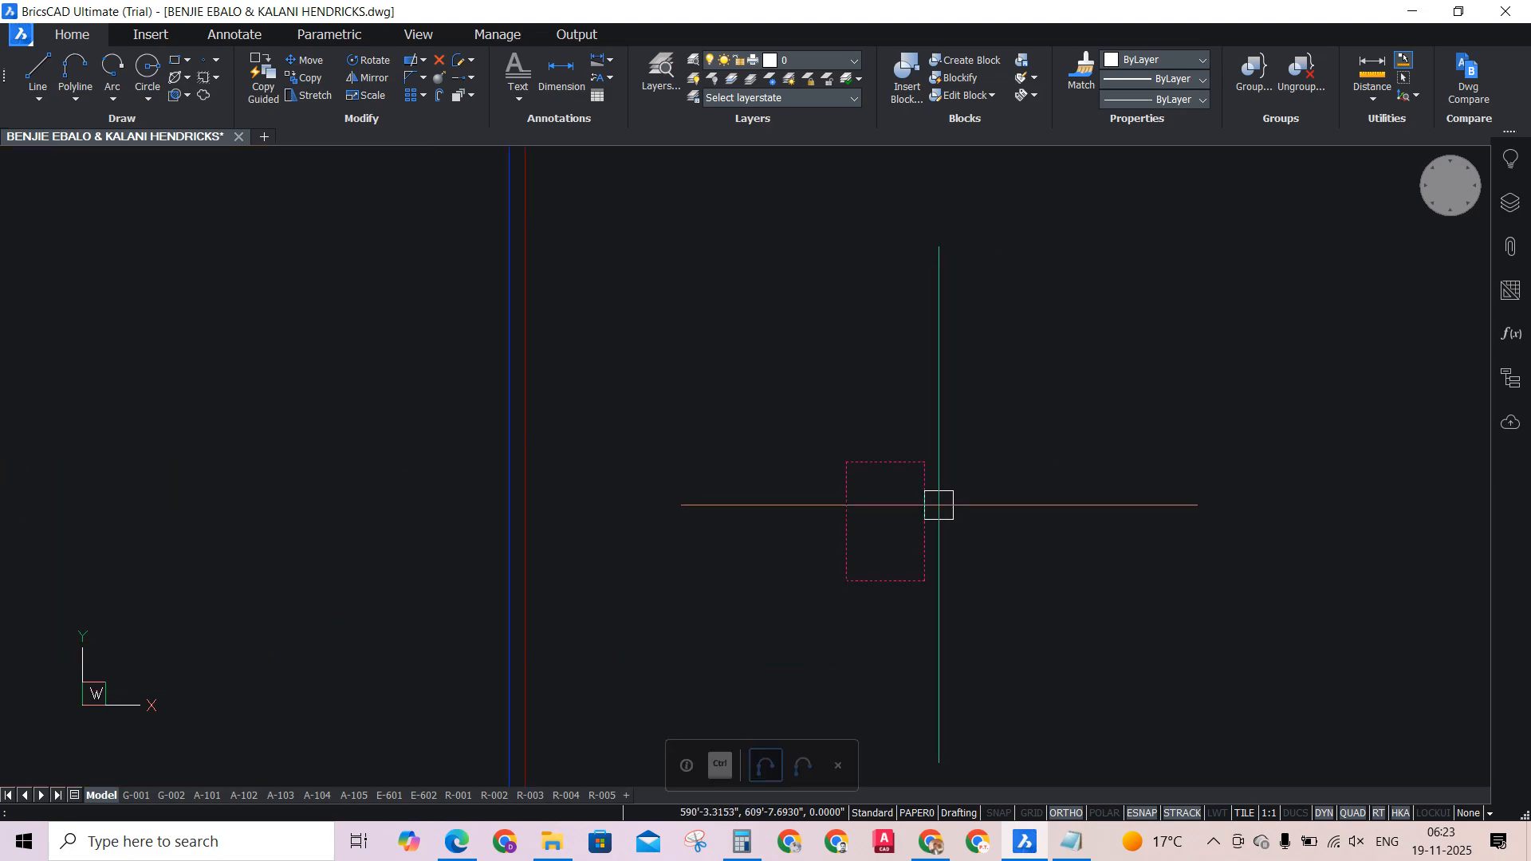
pyautogui.click(963, 595)
pyautogui.click(795, 415)
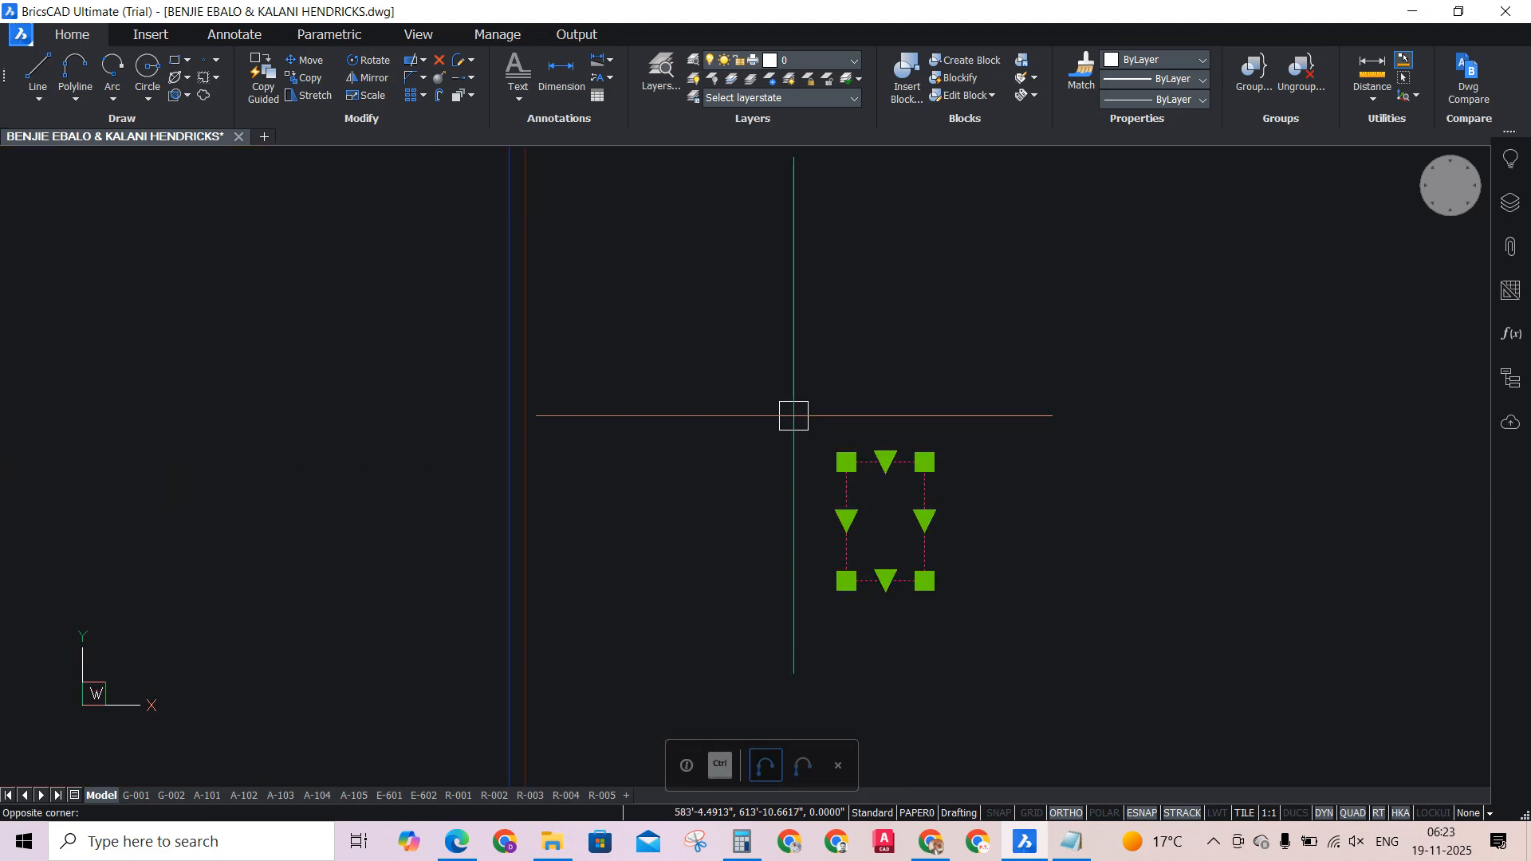
pyautogui.hotkey('ctrl', 'c')
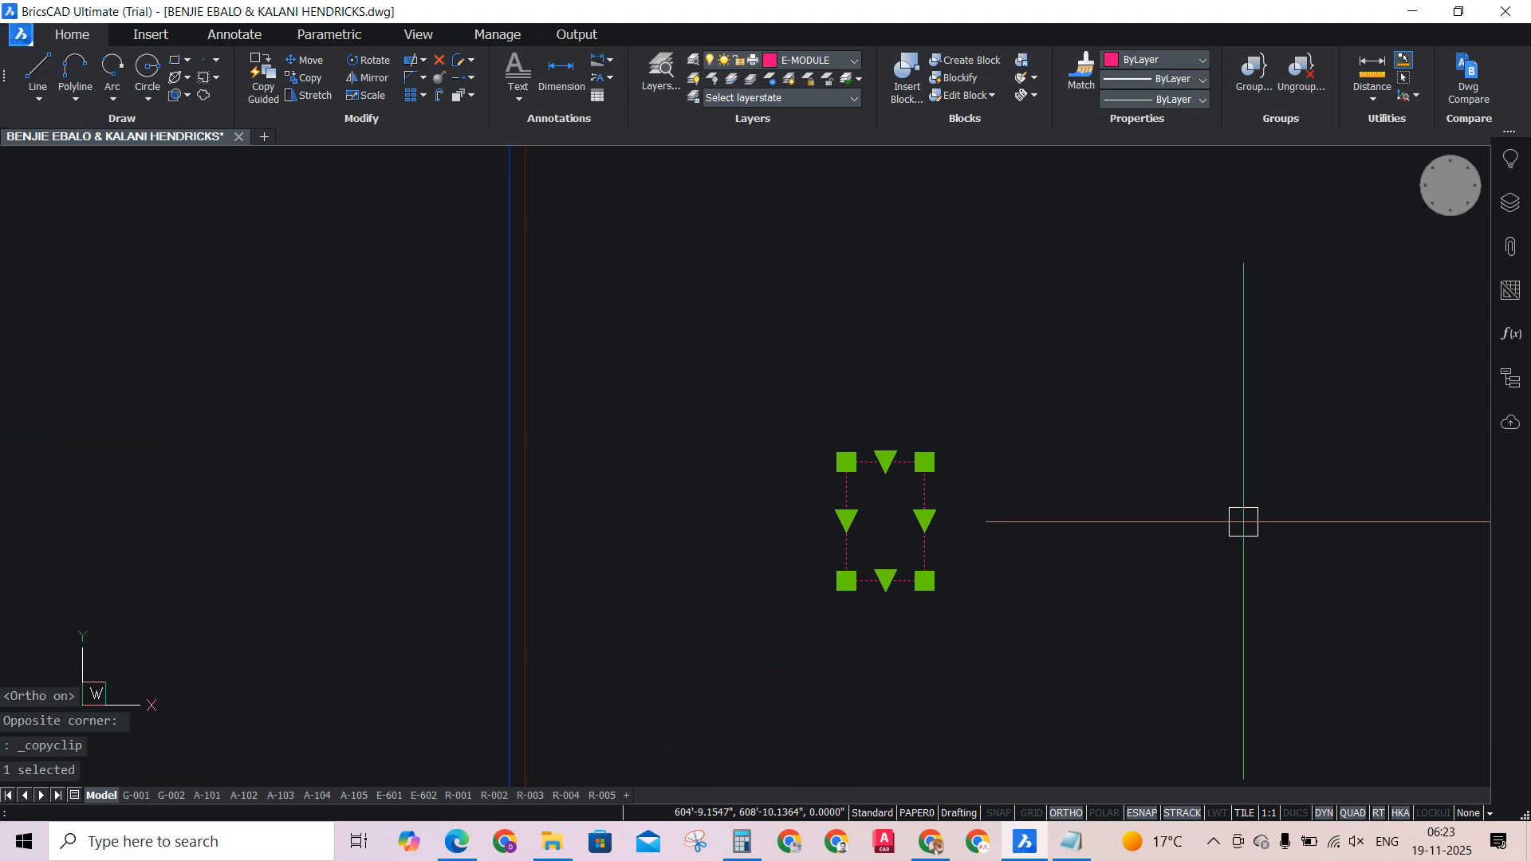
# Paste the copied module rectangle as a block to the right of the original module.
pyautogui.hotkey('ctrl', 'v')
pyautogui.click(1123, 605)
pyautogui.scroll(2, 1344, 588)
pyautogui.hotkey('ctrl', 'c')
pyautogui.hotkey('ctrl', 'shift', 'v')
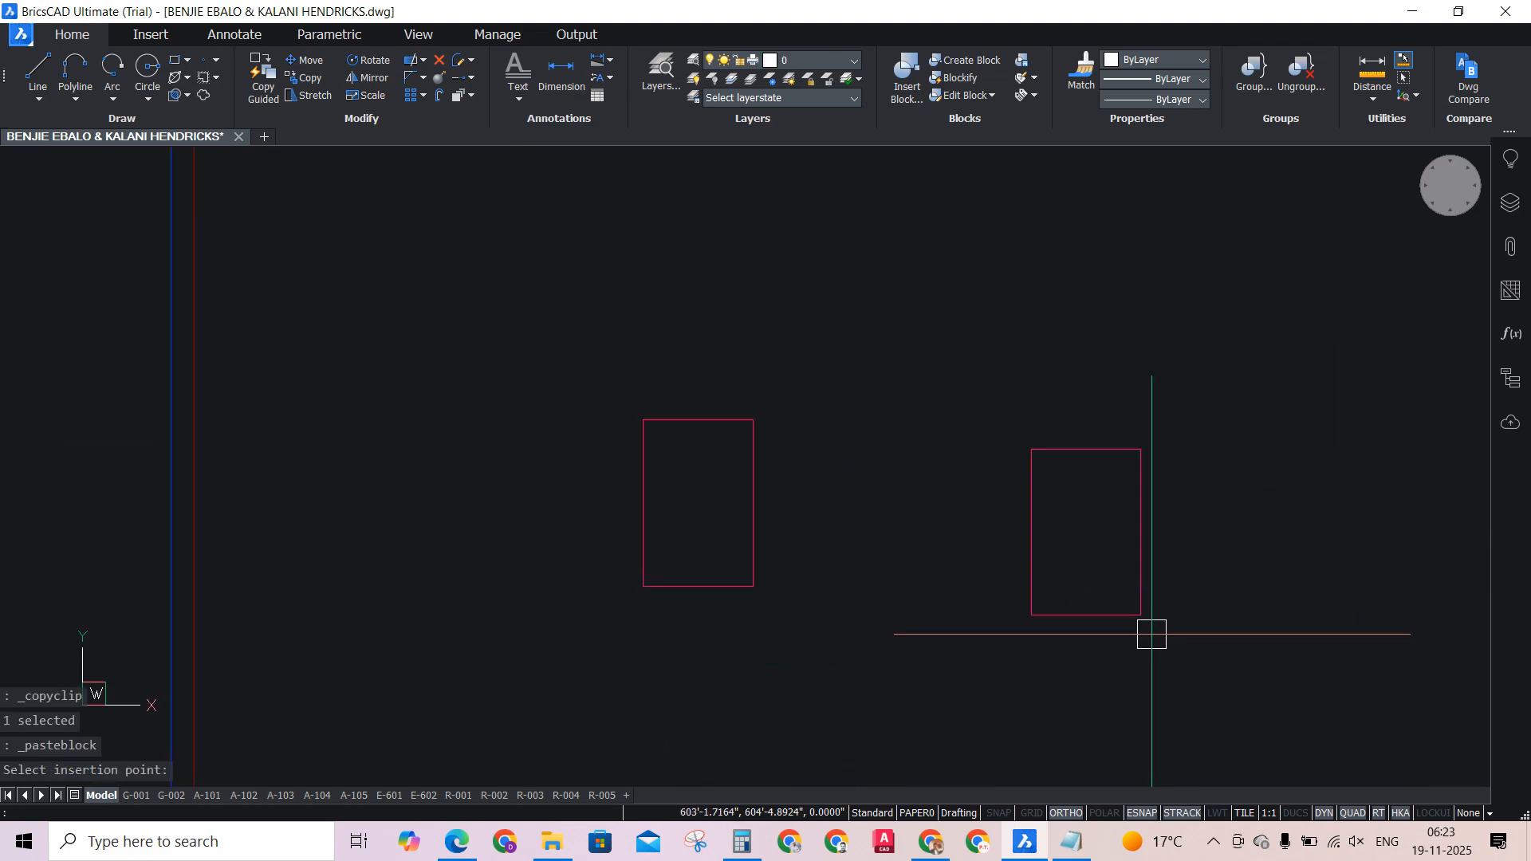
# Set the pasted module block's Y scale to 0.9135 and close its properties.
pyautogui.hotkey('ctrl', '1')
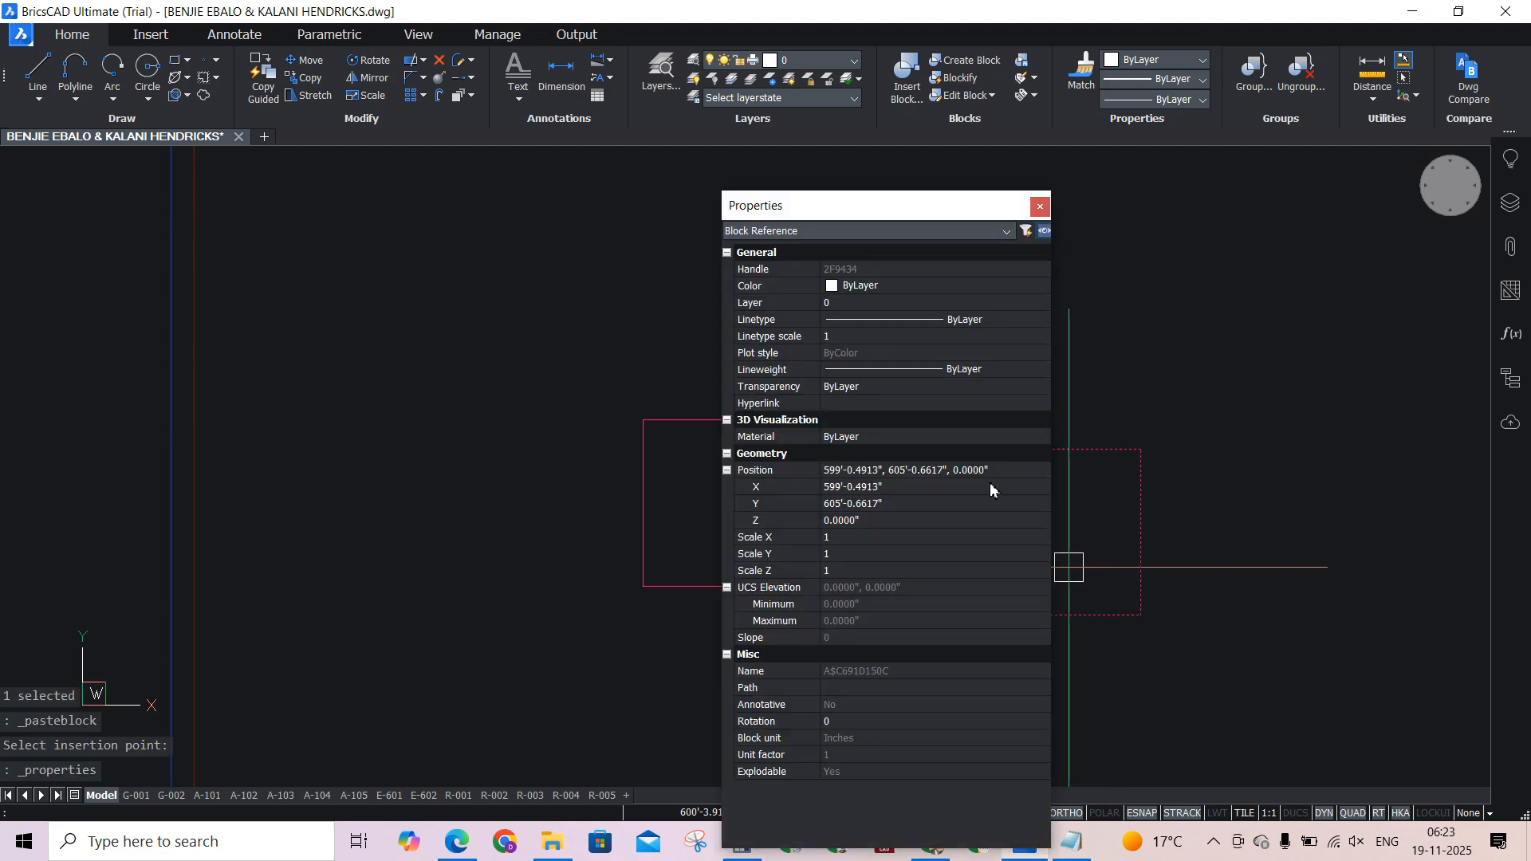
pyautogui.click(910, 553)
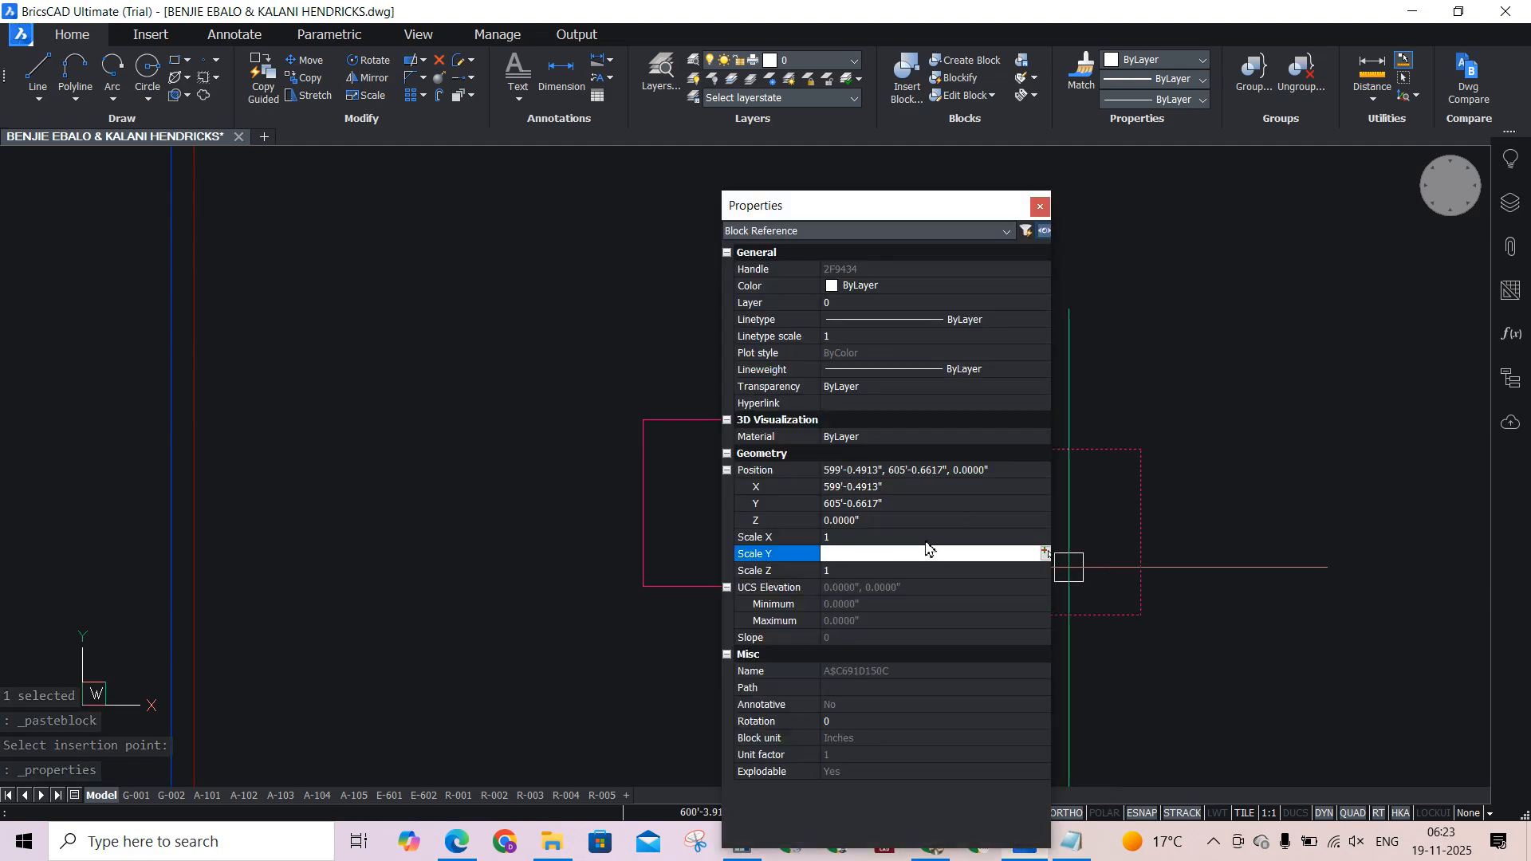
pyautogui.write('0.91')
pyautogui.press('F10')
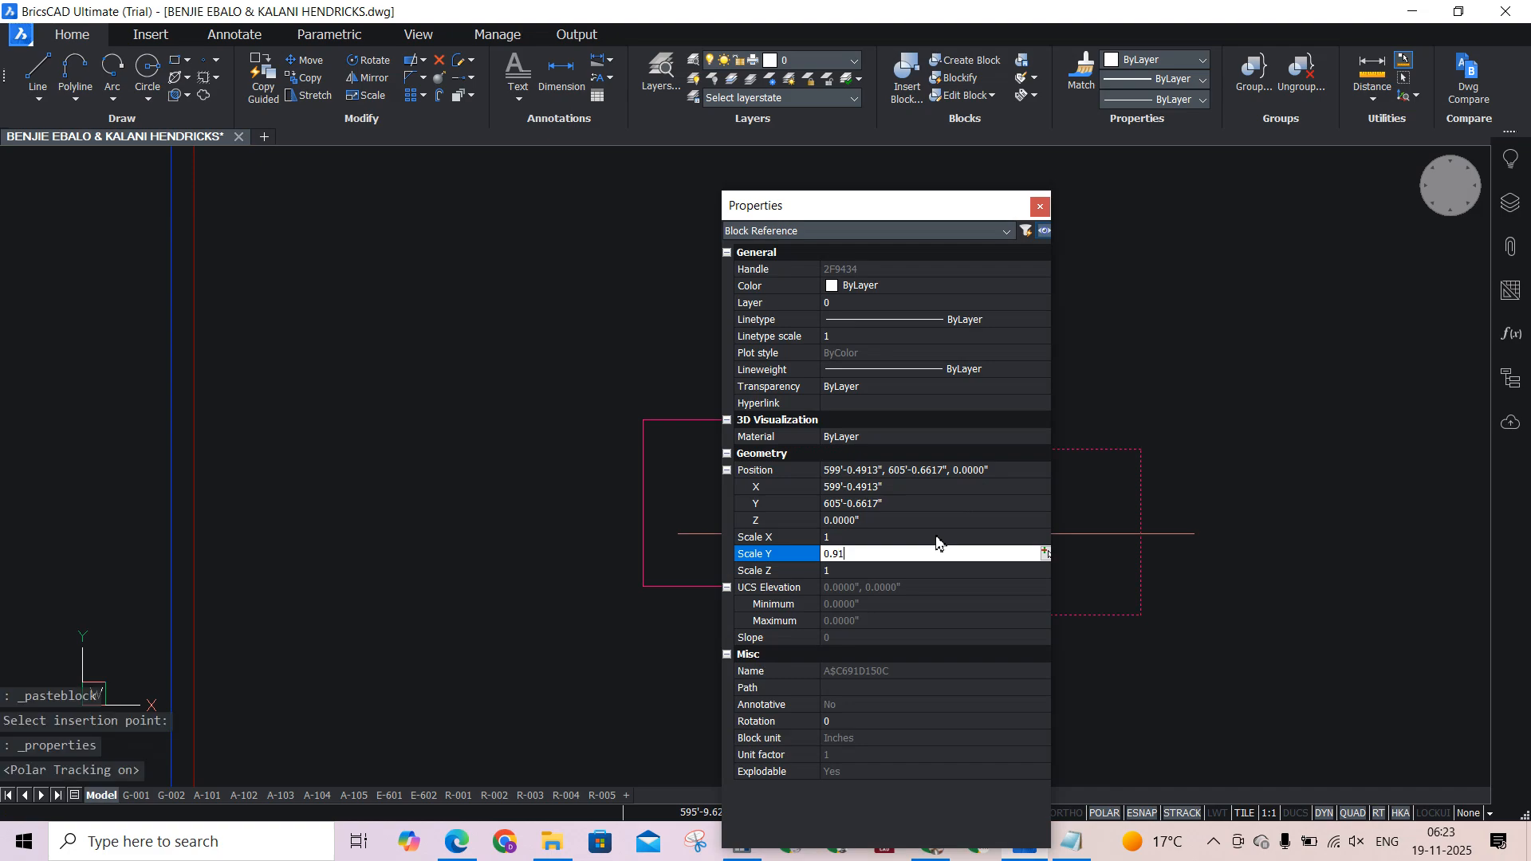
pyautogui.write('35')
pyautogui.press('Return')
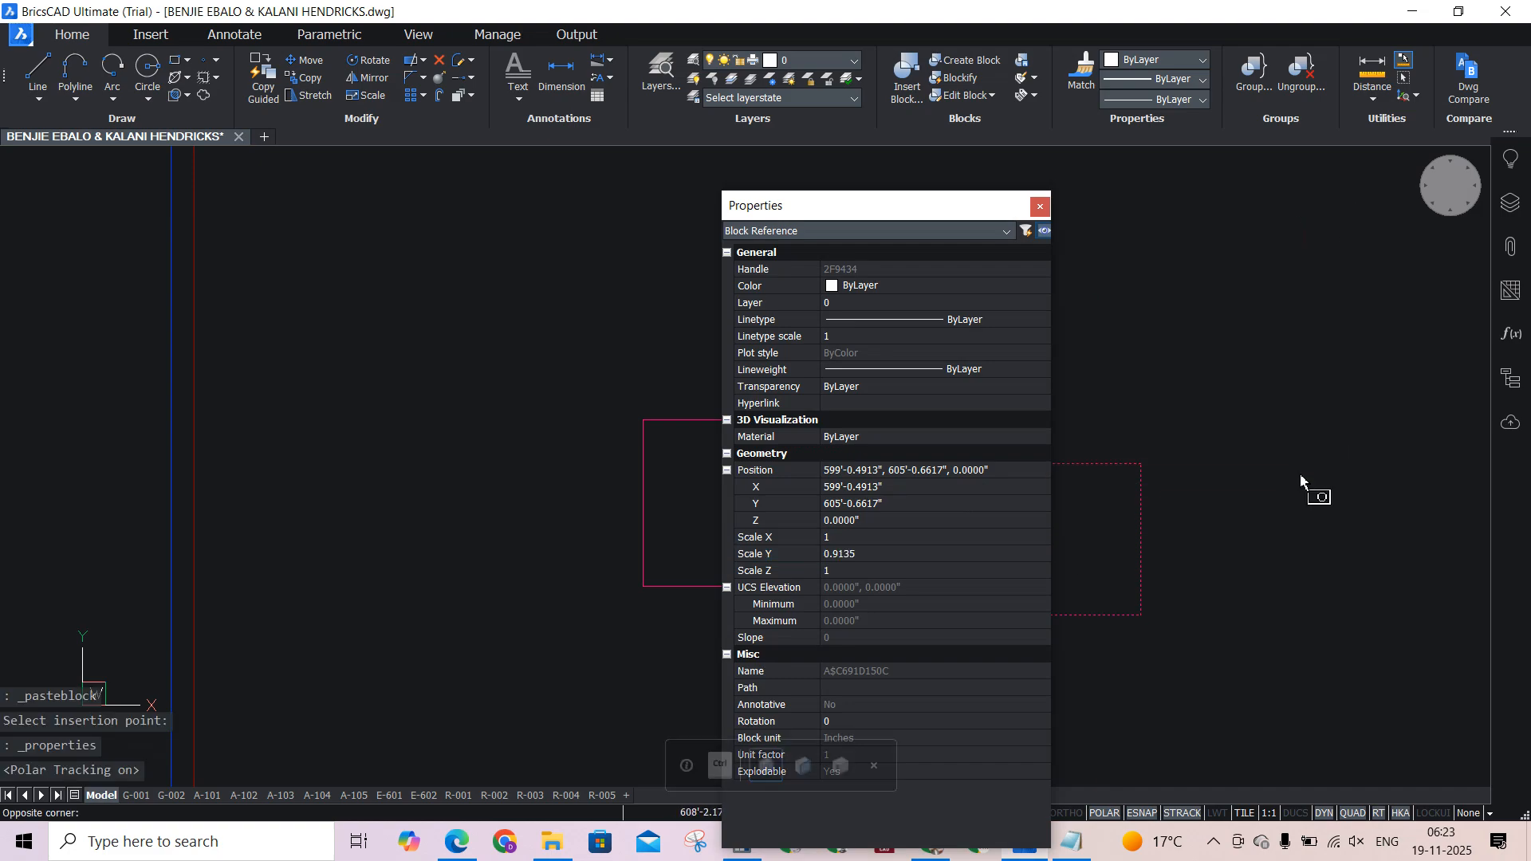
pyautogui.click(1300, 473)
pyautogui.press('Escape')
pyautogui.click(1246, 346)
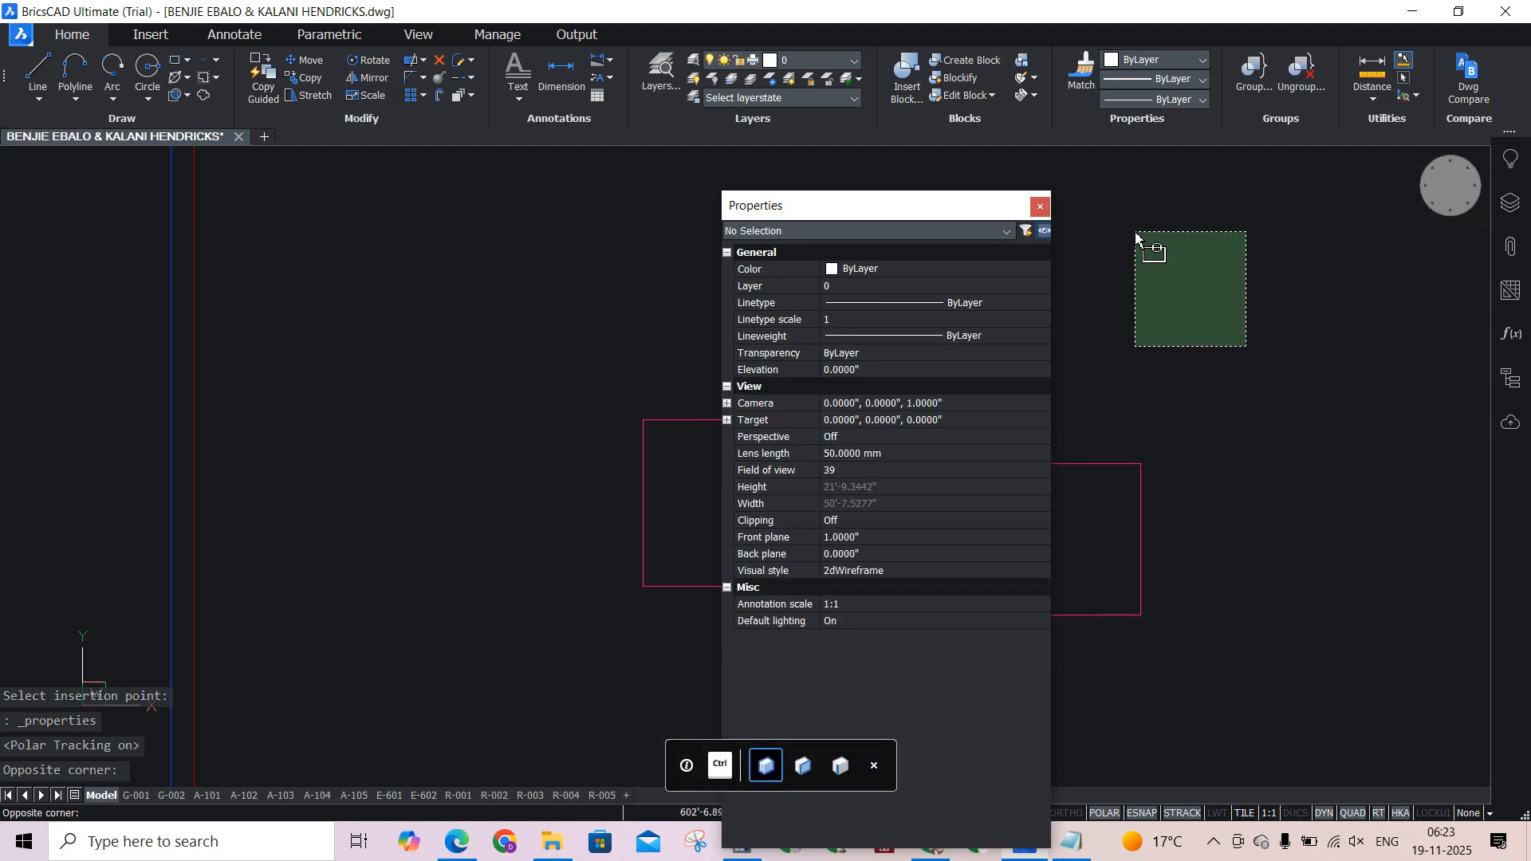
pyautogui.click(1136, 233)
pyautogui.click(1041, 208)
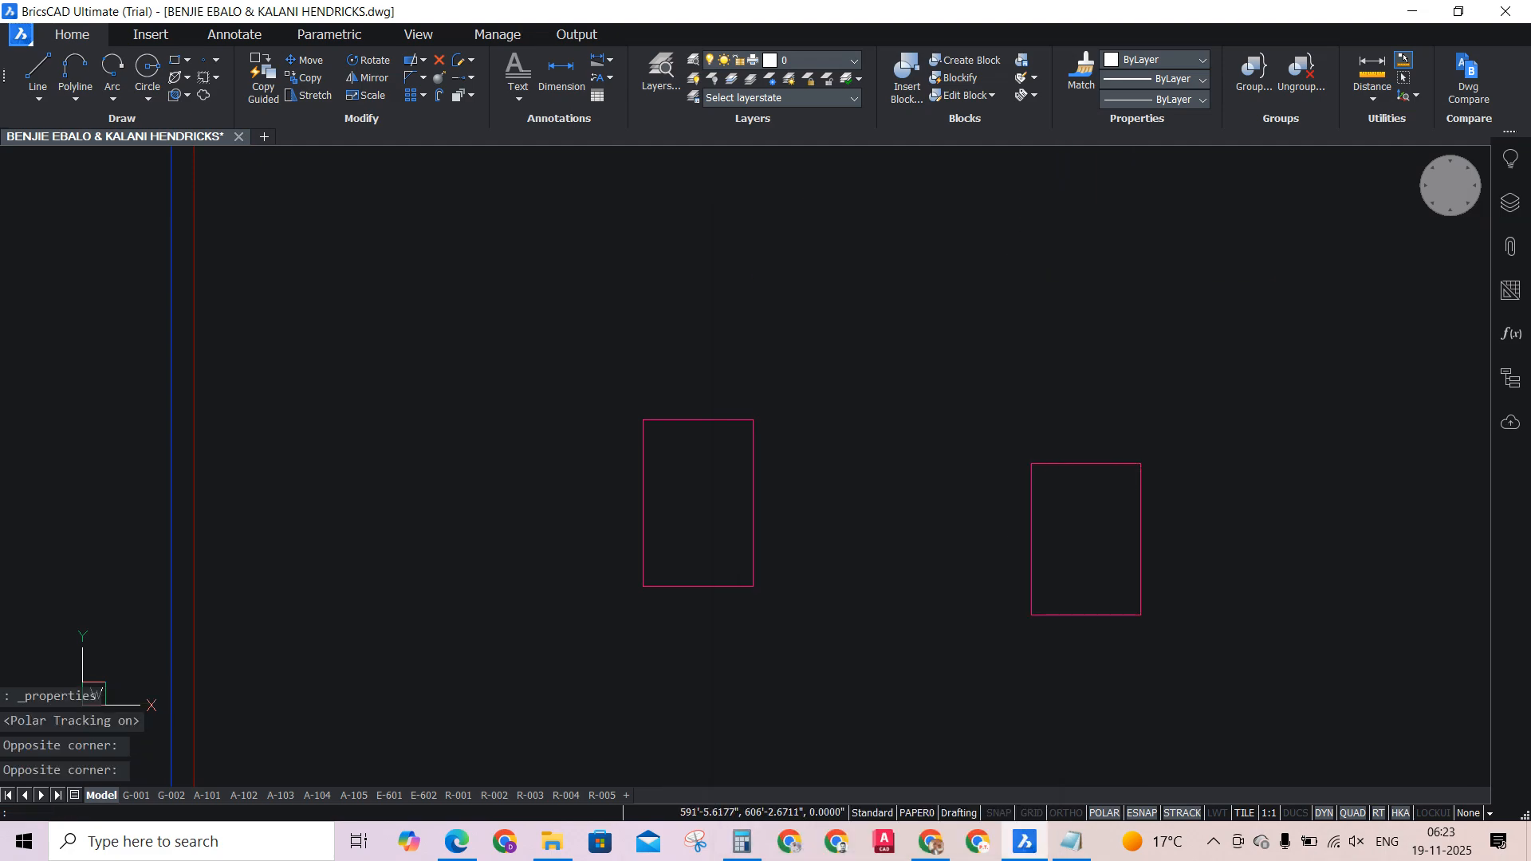
# Delete the original full-size module rectangle and explode the scaled module block.
pyautogui.click(623, 380)
pyautogui.press('Delete')
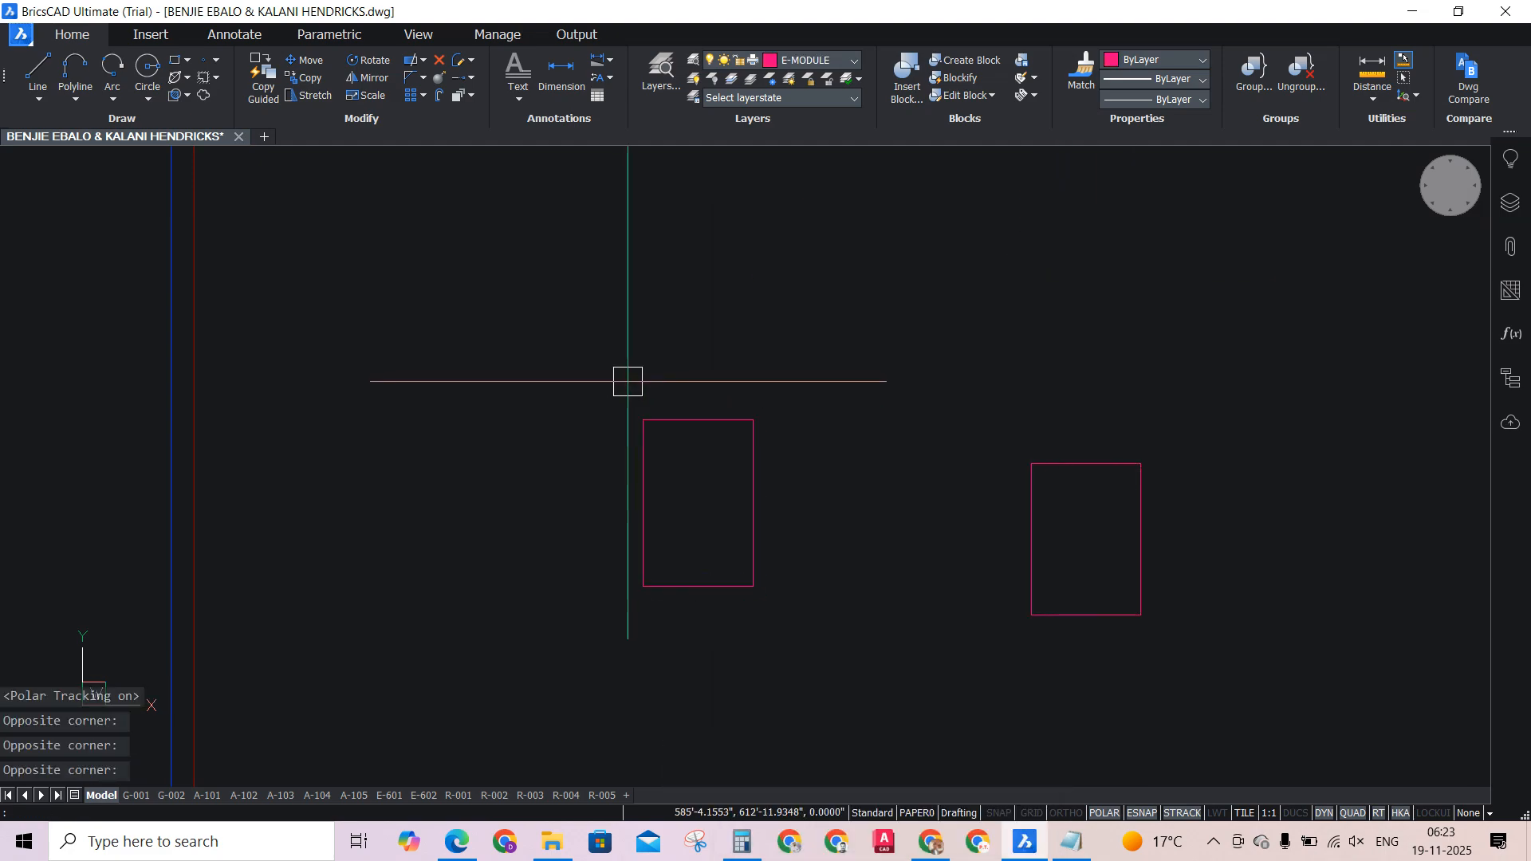
pyautogui.scroll(3, 1188, 605)
pyautogui.click(1197, 624)
pyautogui.click(816, 300)
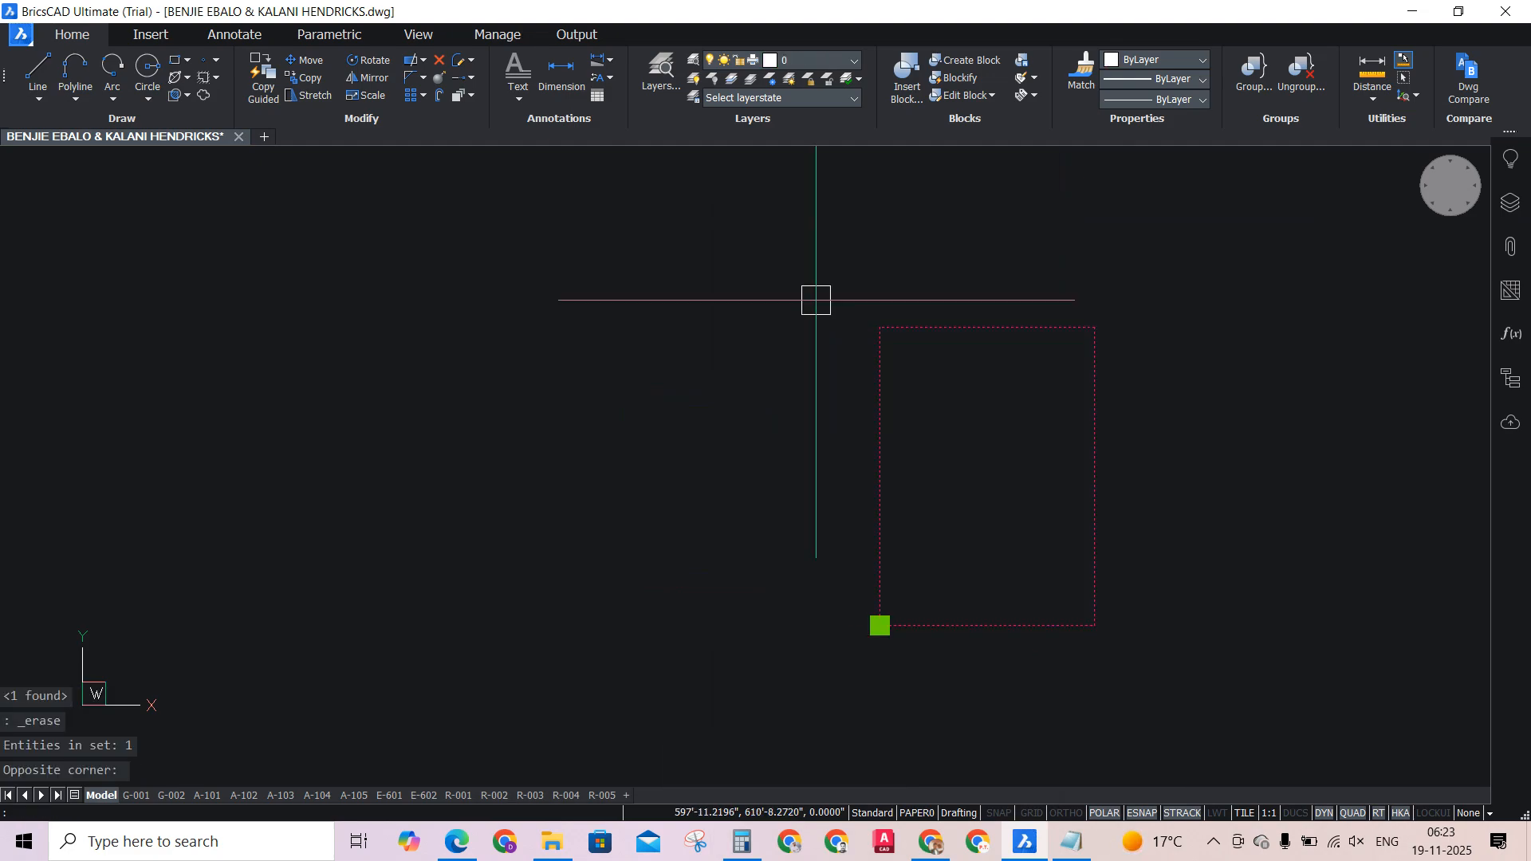
pyautogui.press('space')
# Join the exploded module's separate edge lines into a single polyline.
pyautogui.click(1250, 734)
pyautogui.click(741, 260)
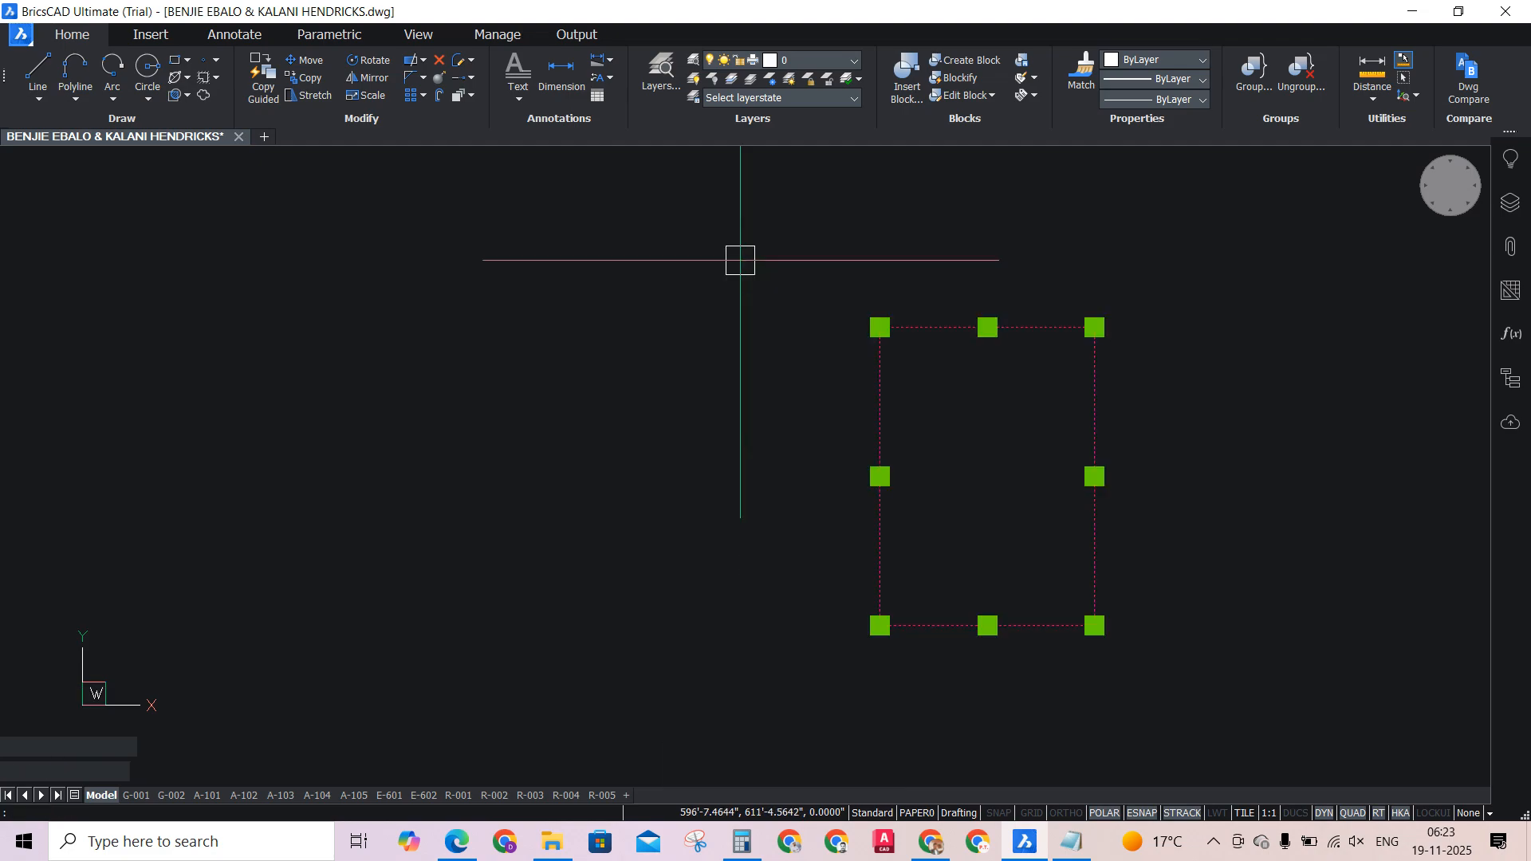
pyautogui.press('Return')
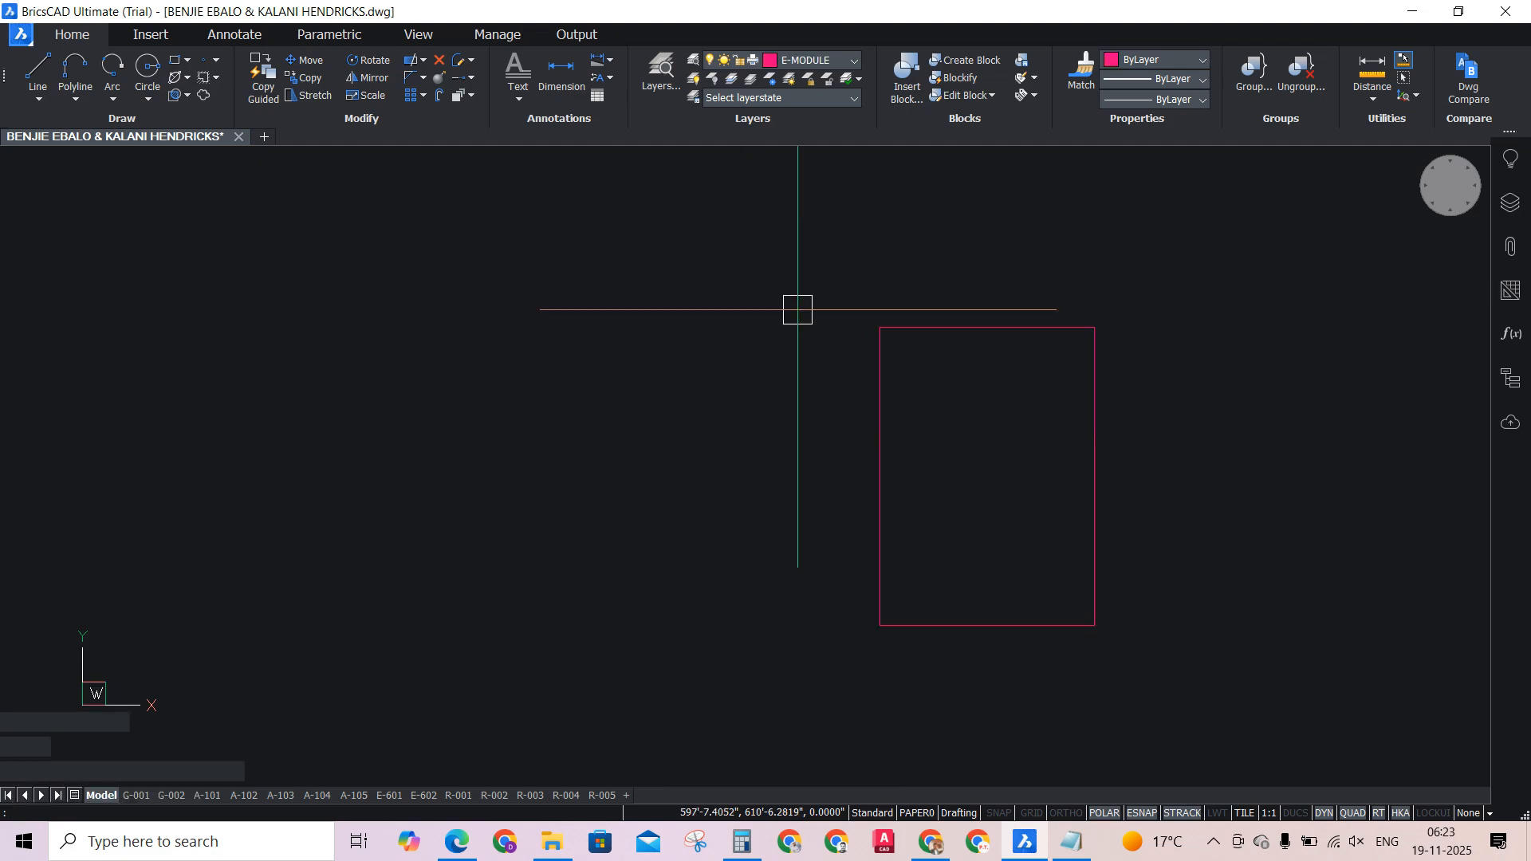
# Copy the scaled module flush against its own right side, snapping from its top-left to its top-right corner.
pyautogui.scroll(-3, 1032, 561)
pyautogui.scroll(3, 1034, 562)
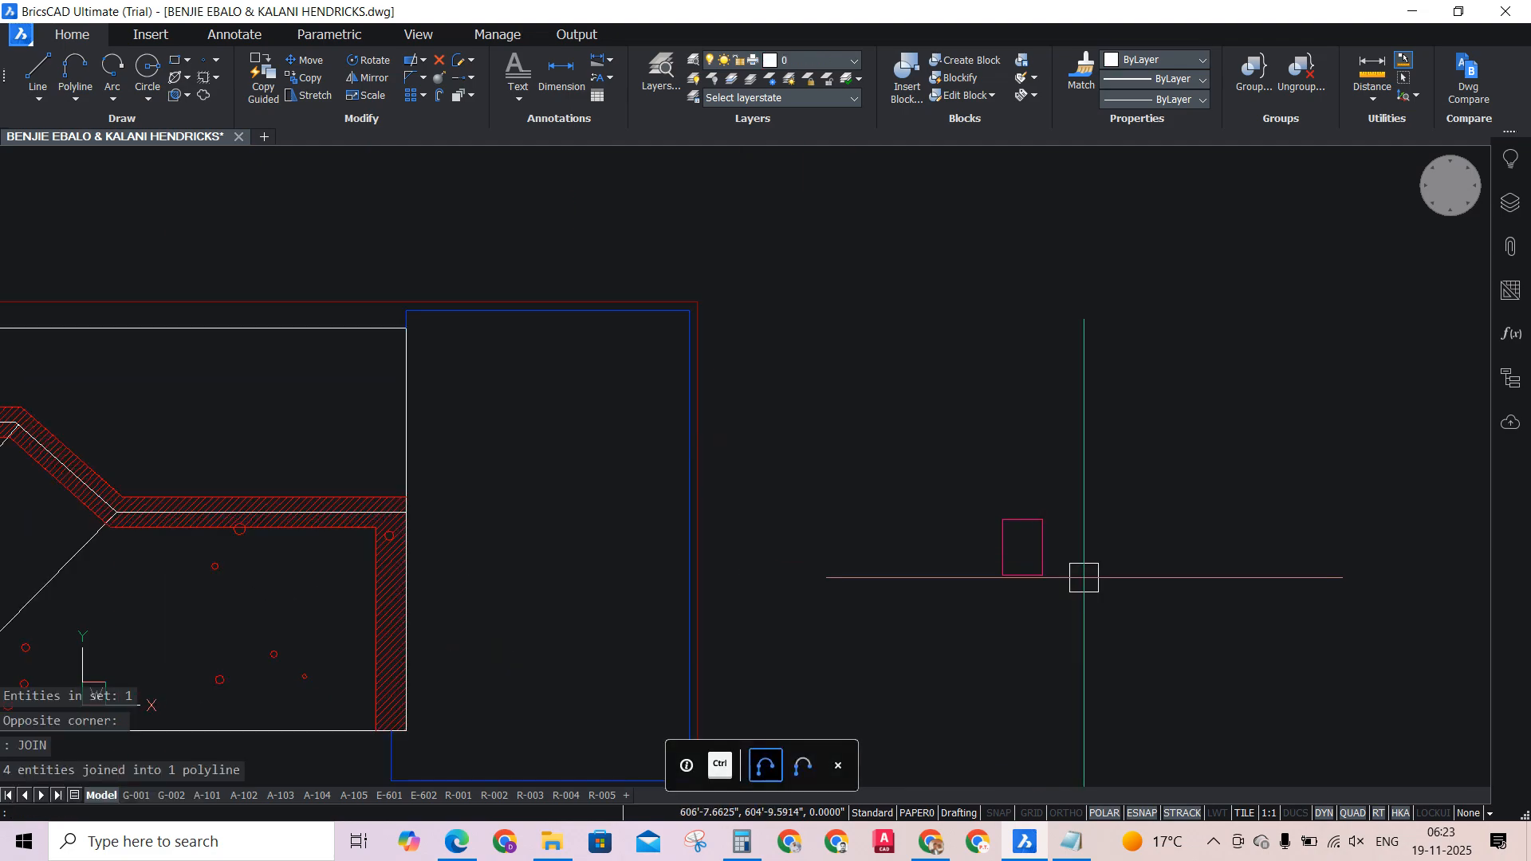
pyautogui.click(1107, 488)
pyautogui.scroll(3, 1112, 513)
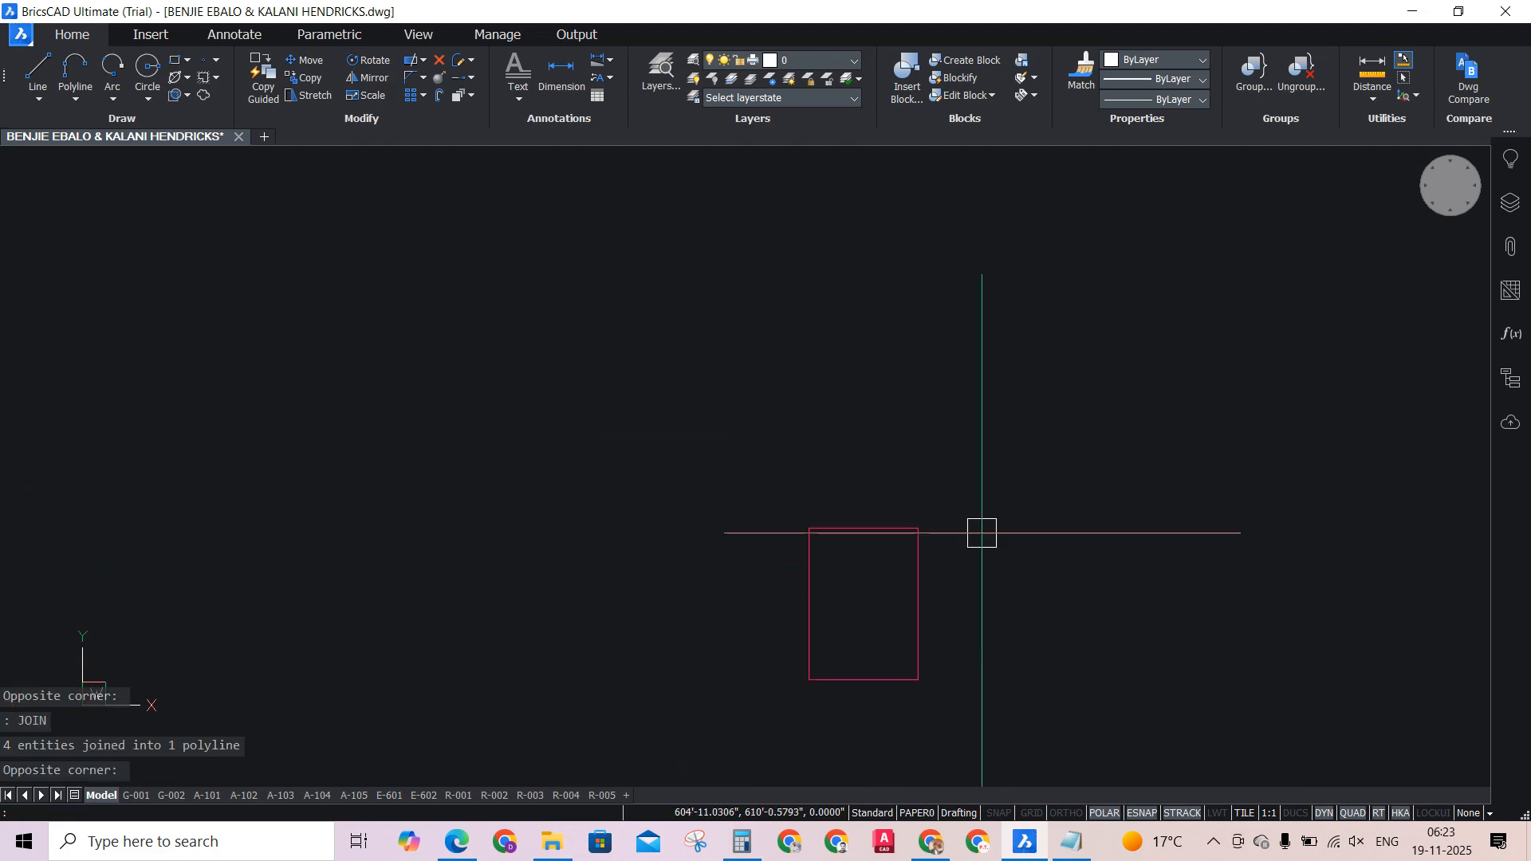
pyautogui.scroll(-3, 982, 532)
pyautogui.scroll(2, 981, 554)
pyautogui.scroll(2, 978, 669)
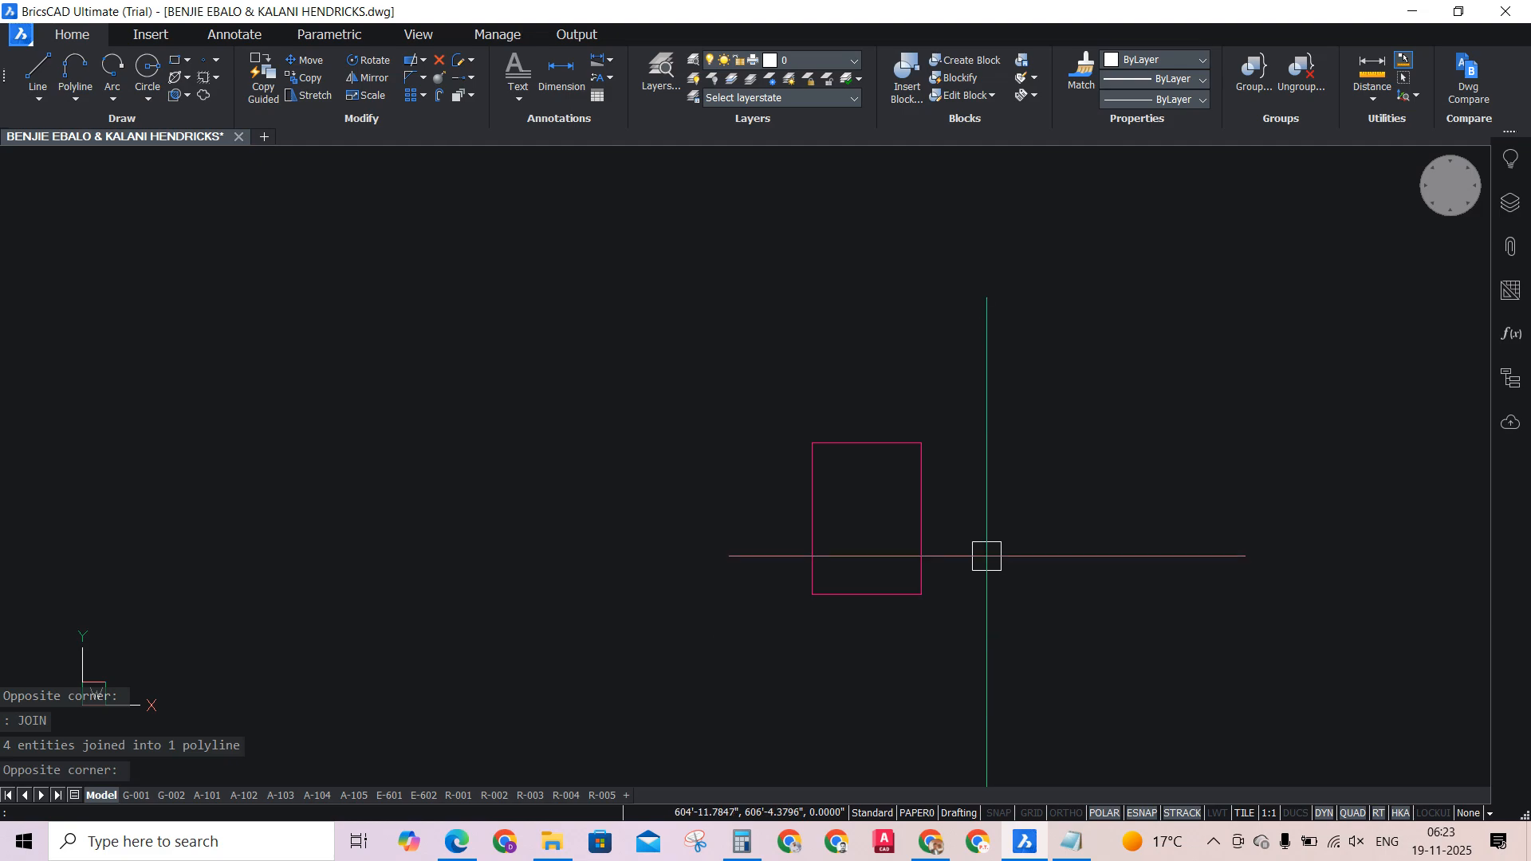
pyautogui.scroll(3, 974, 525)
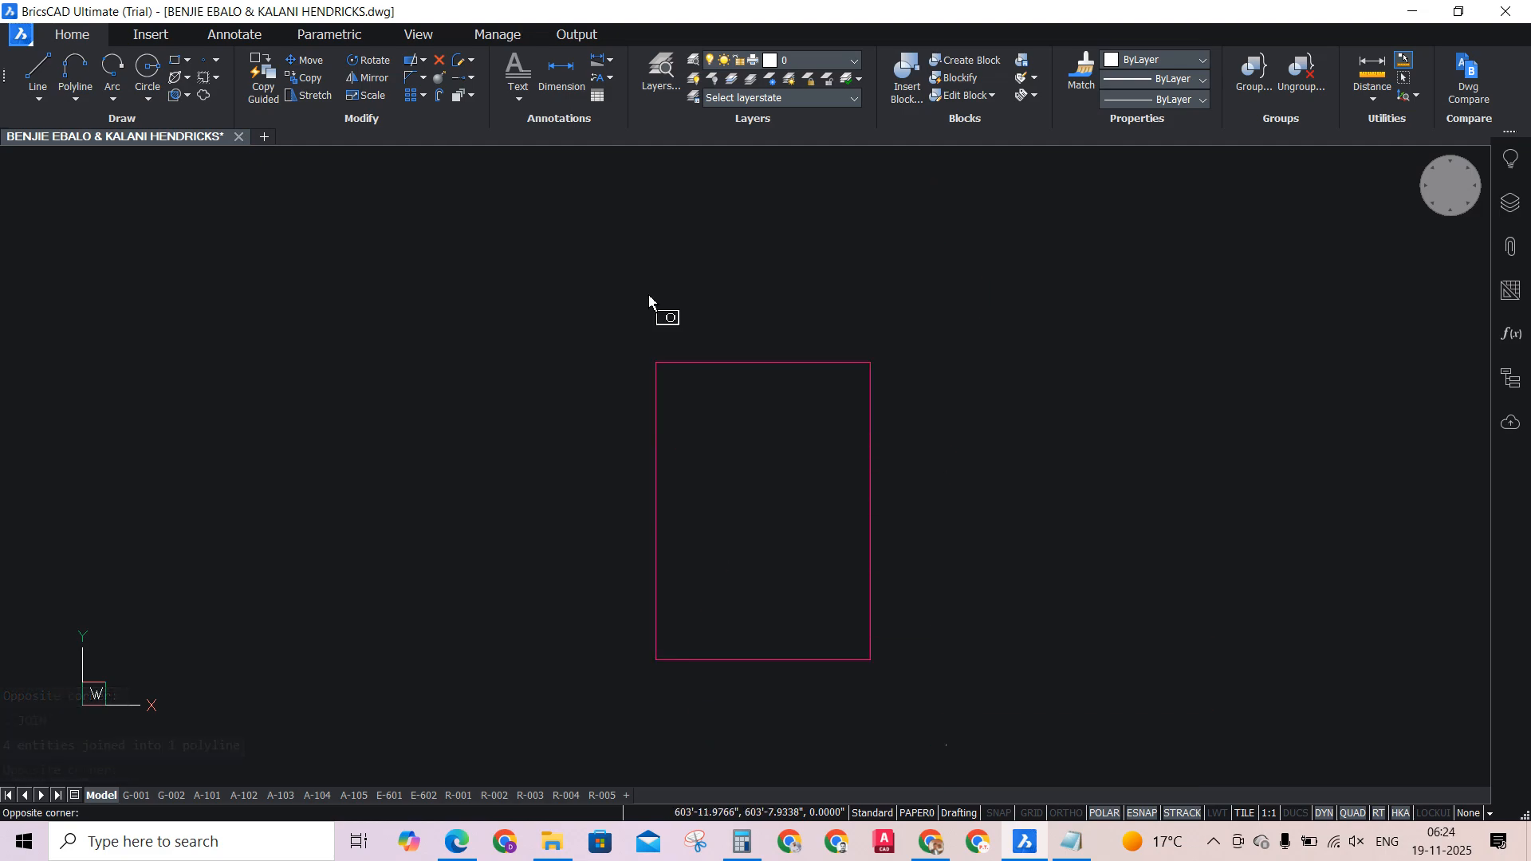
pyautogui.click(620, 306)
pyautogui.write('c')
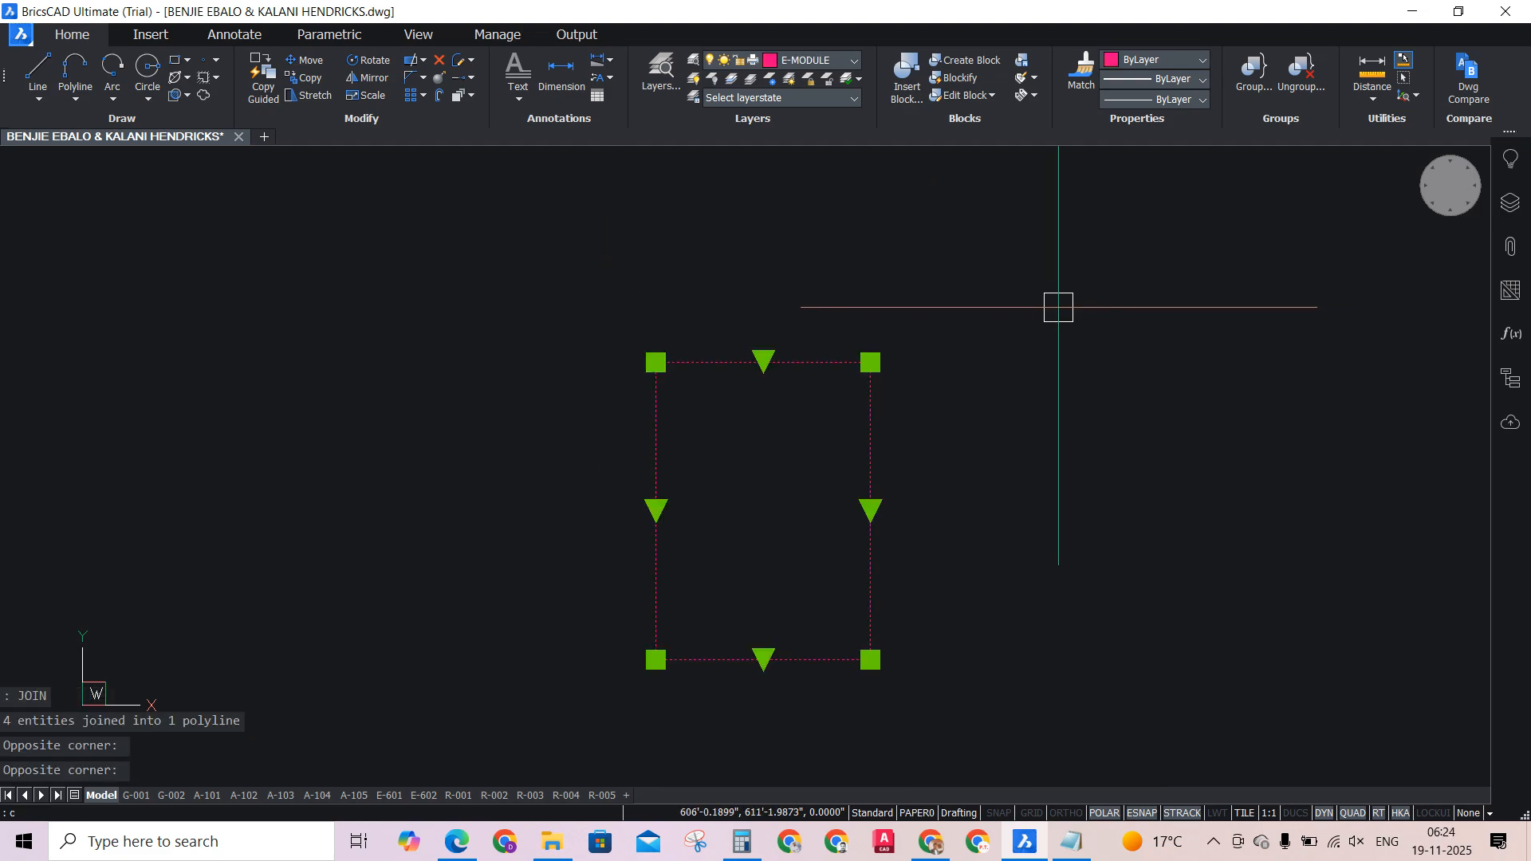
pyautogui.write('o')
pyautogui.press('Return')
pyautogui.scroll(1, 741, 348)
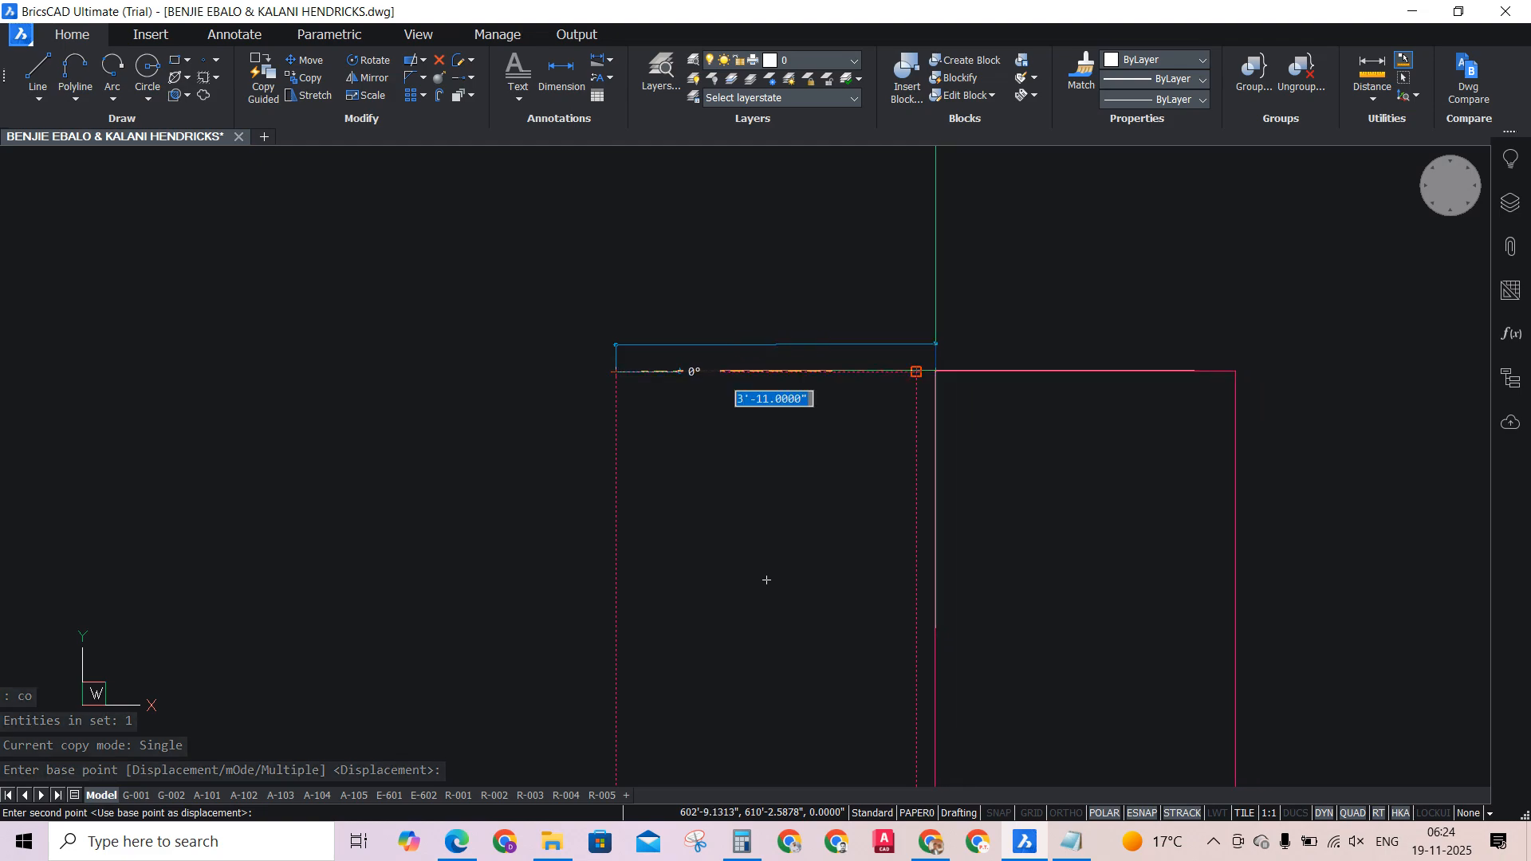
pyautogui.click(917, 372)
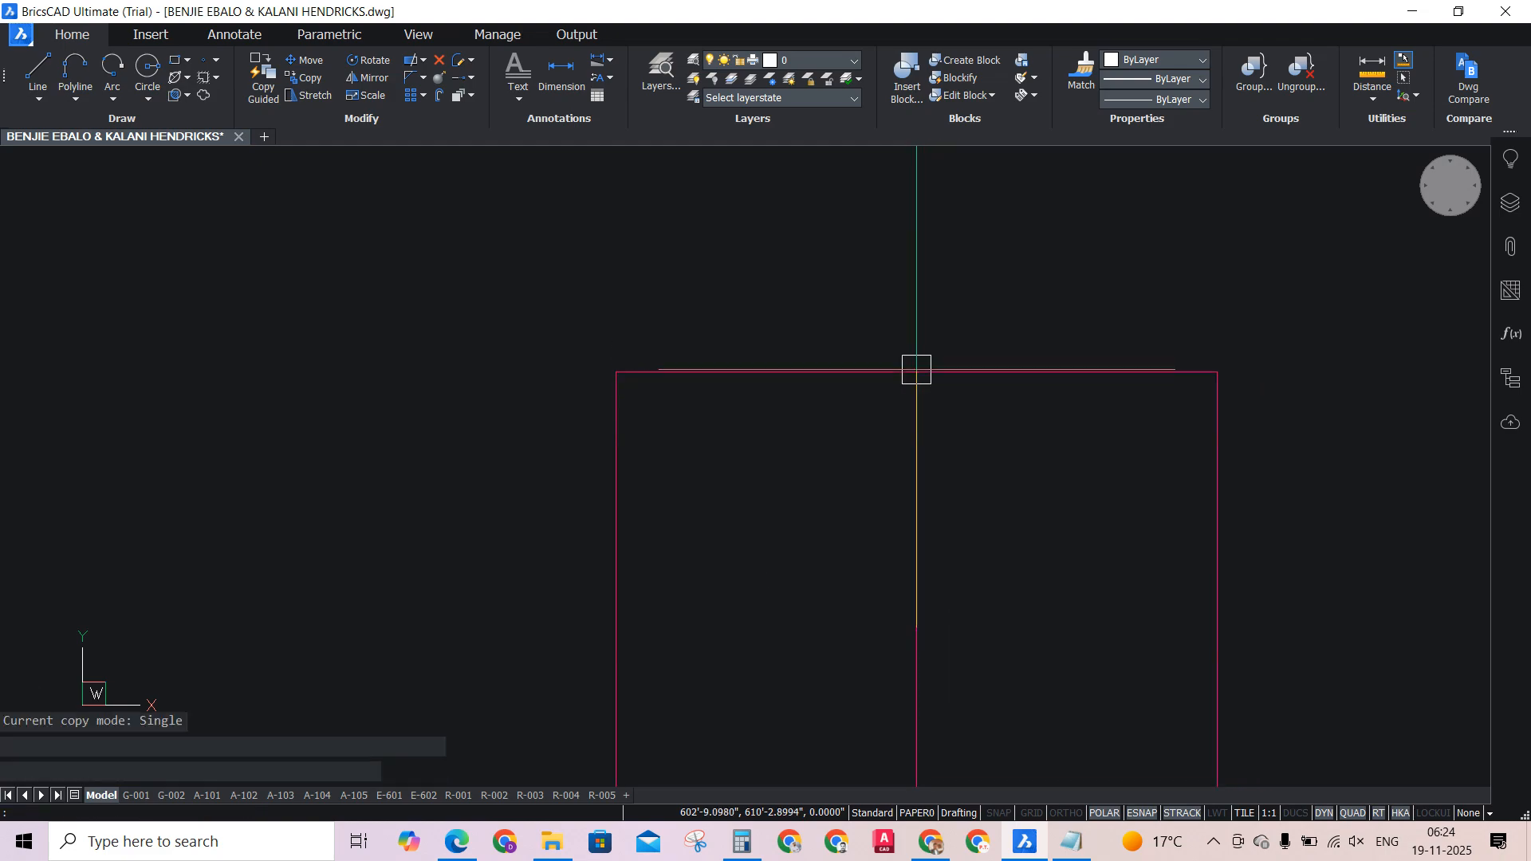
pyautogui.scroll(-3, 917, 370)
pyautogui.press('space')
pyautogui.click(1104, 583)
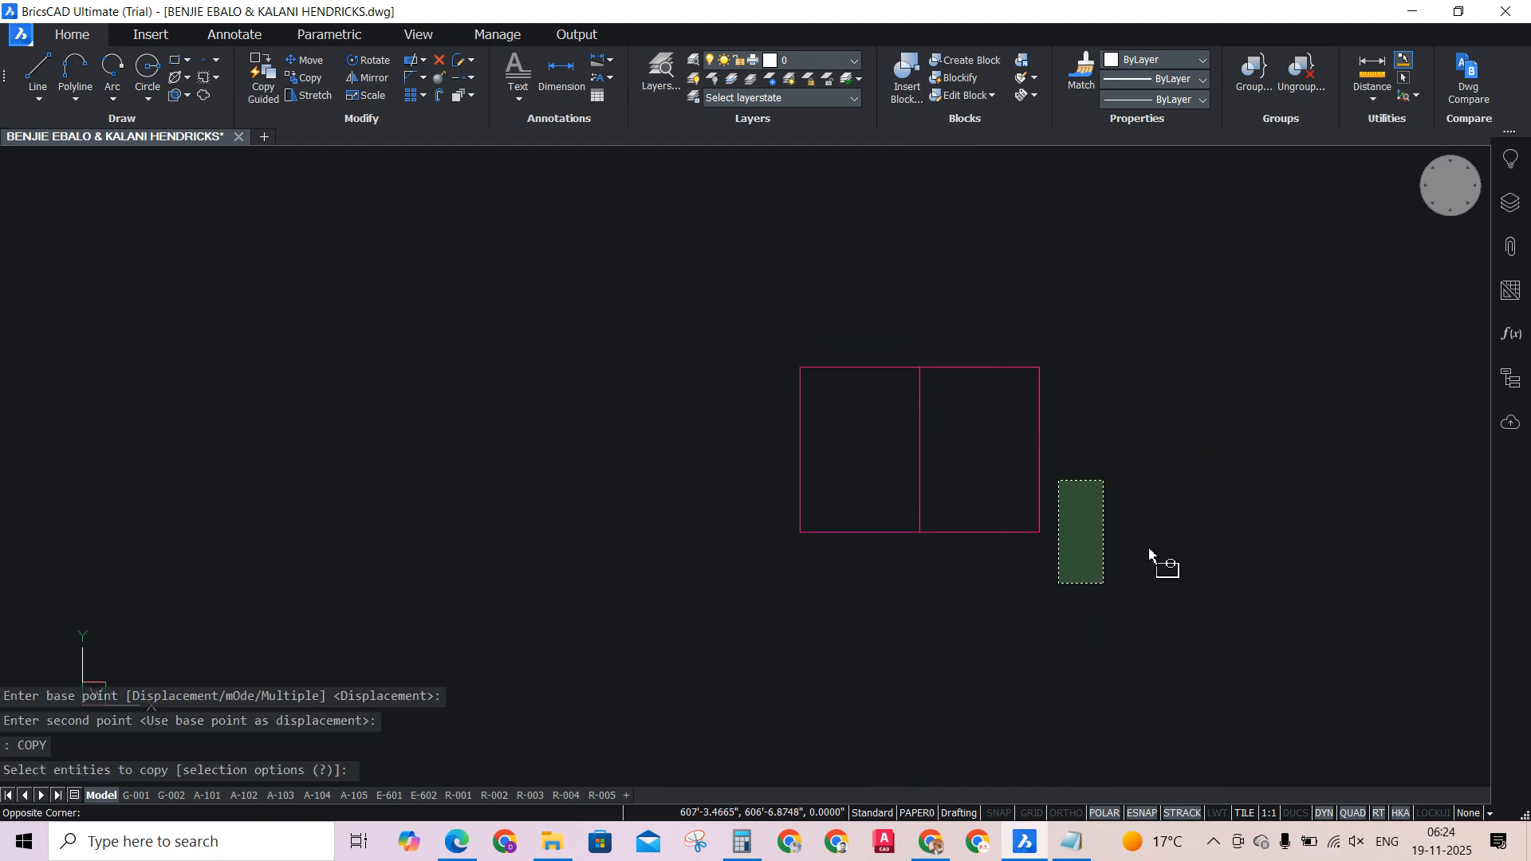
pyautogui.press('space')
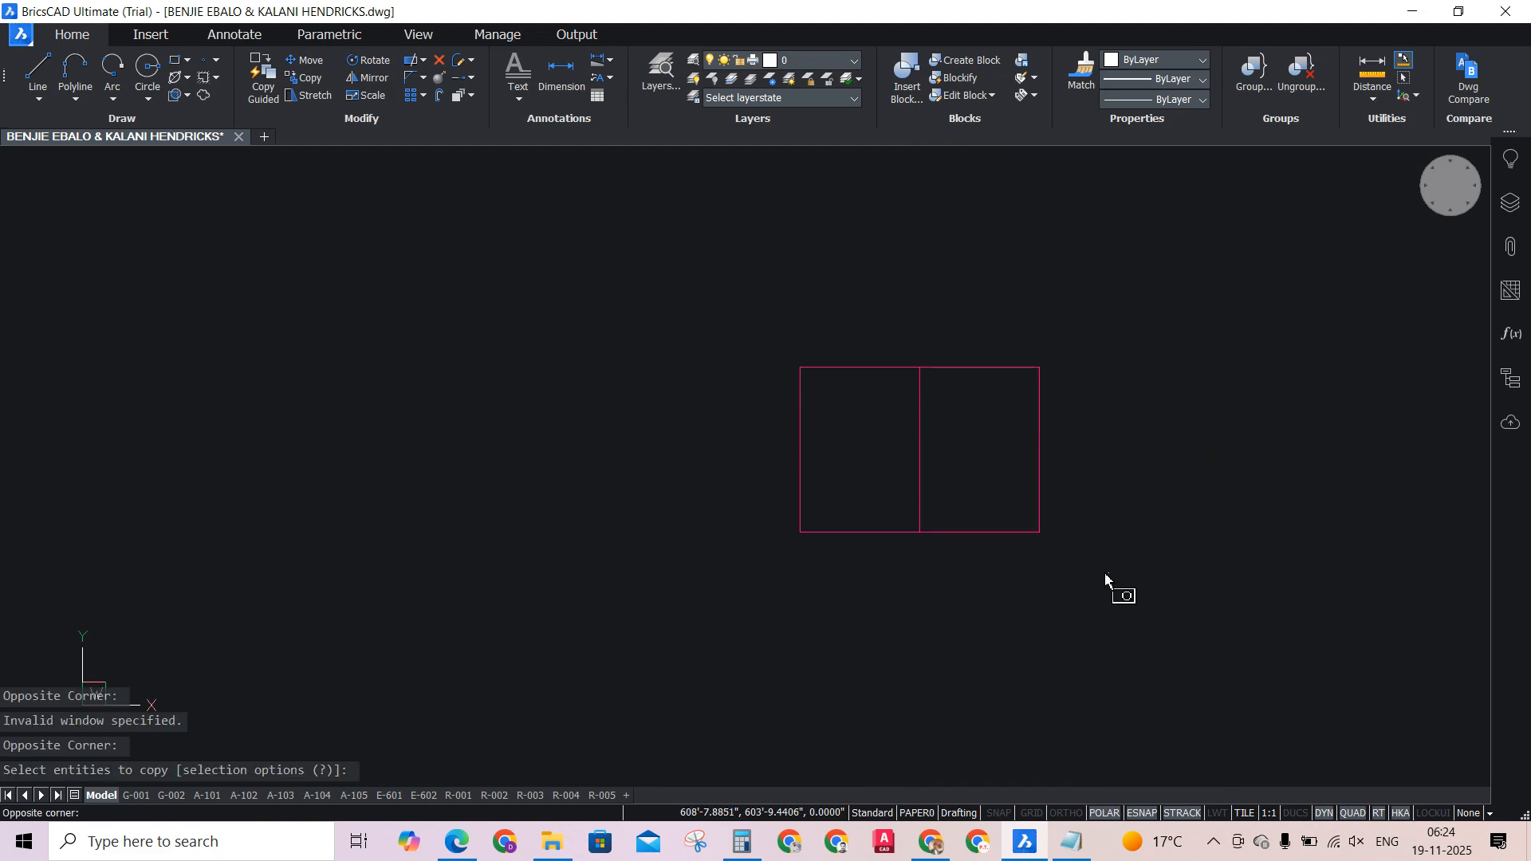
# Try to move the right-hand module horizontally away from its neighbour with Ortho on, using its top-left corner as base point.
pyautogui.click(1108, 573)
pyautogui.click(975, 328)
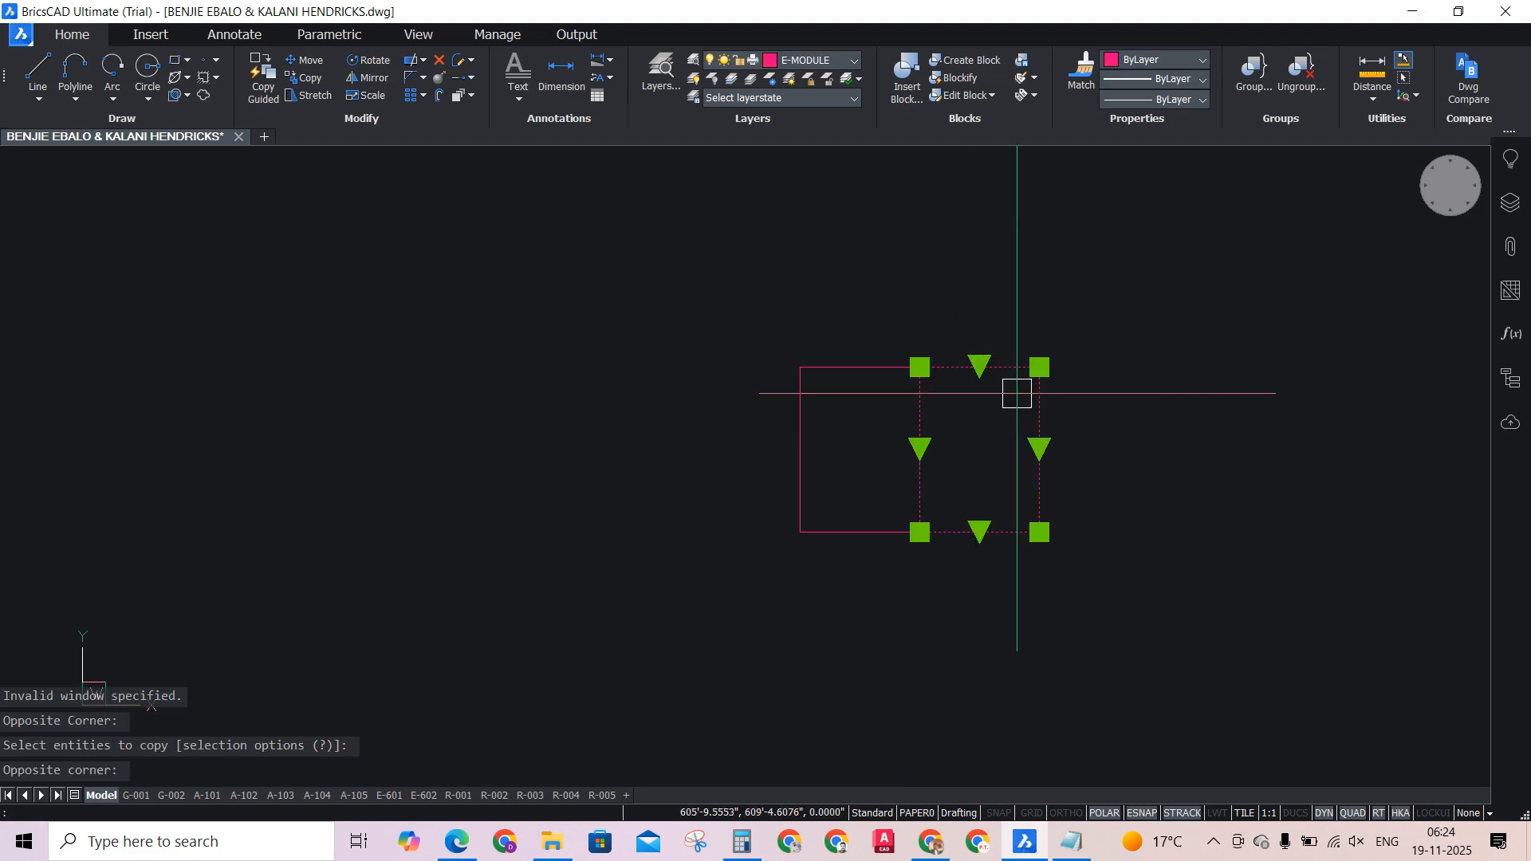
pyautogui.write('m')
pyautogui.press('space')
pyautogui.scroll(3, 874, 347)
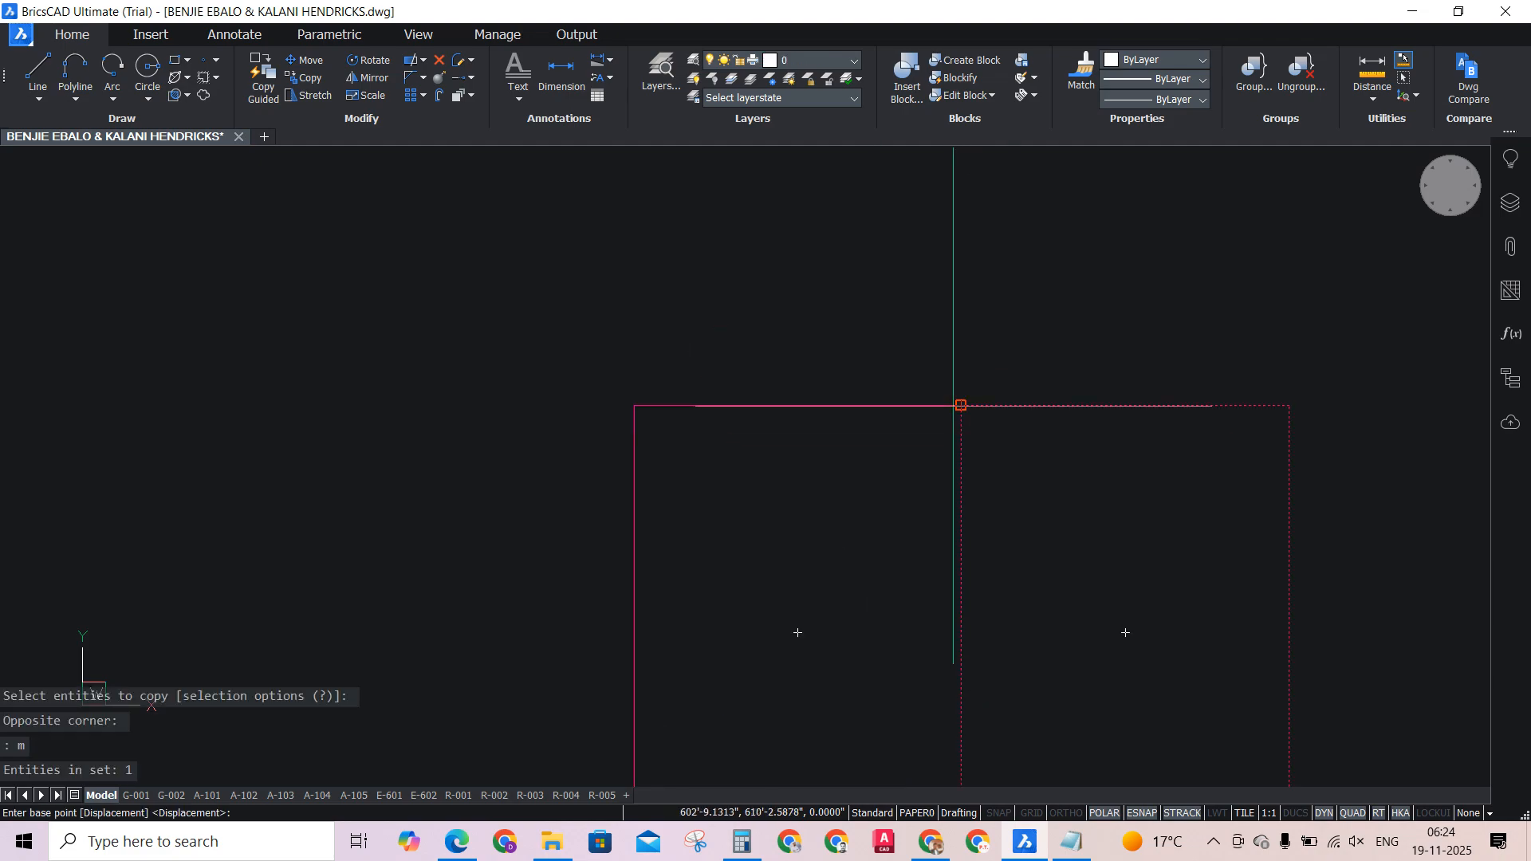
pyautogui.click(963, 405)
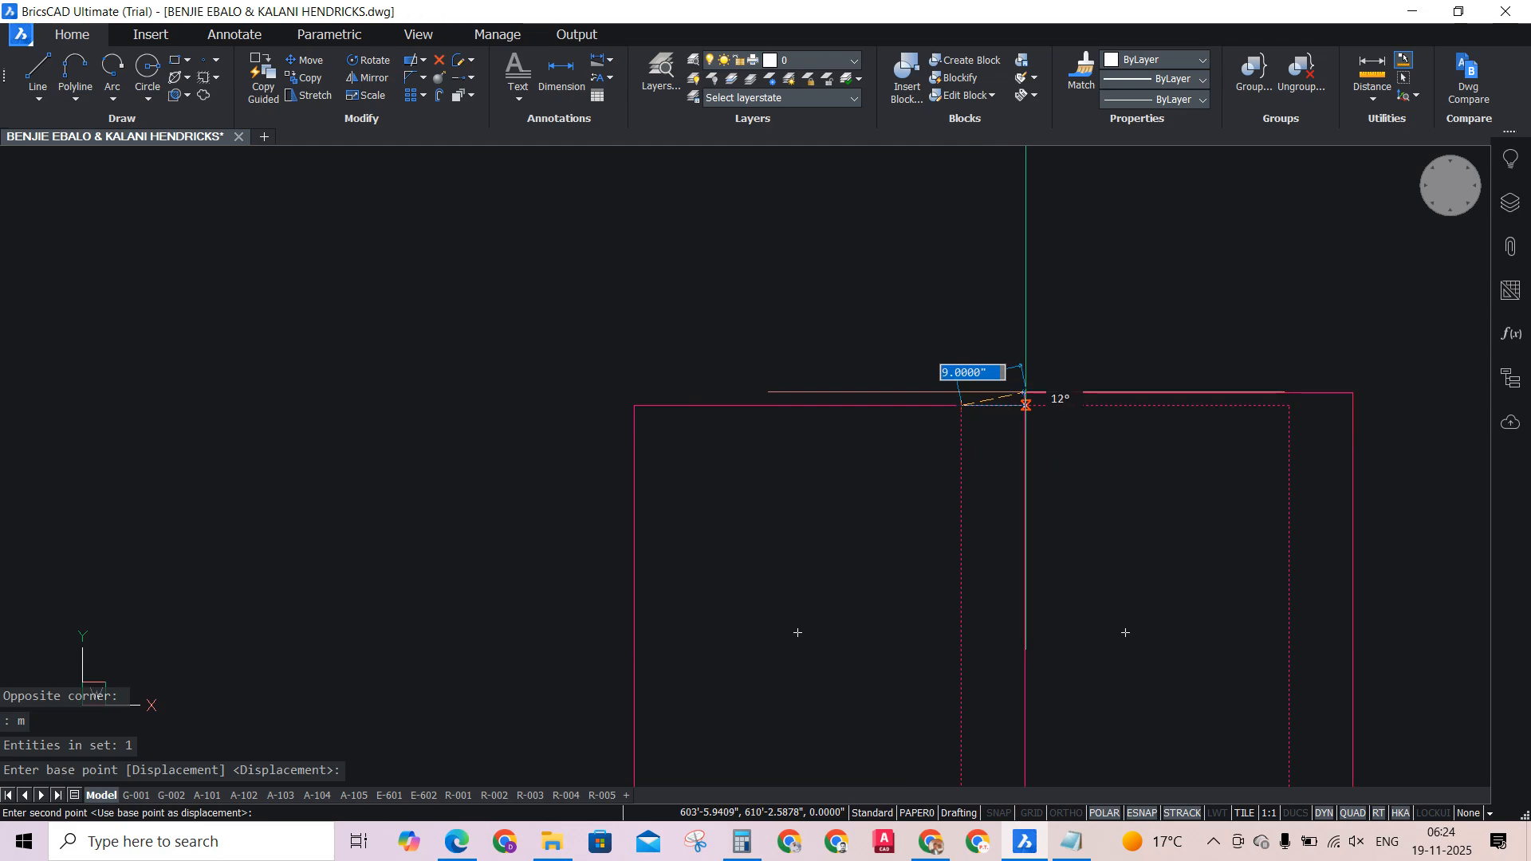
pyautogui.press('F9')
pyautogui.press('F9')
pyautogui.press('F8')
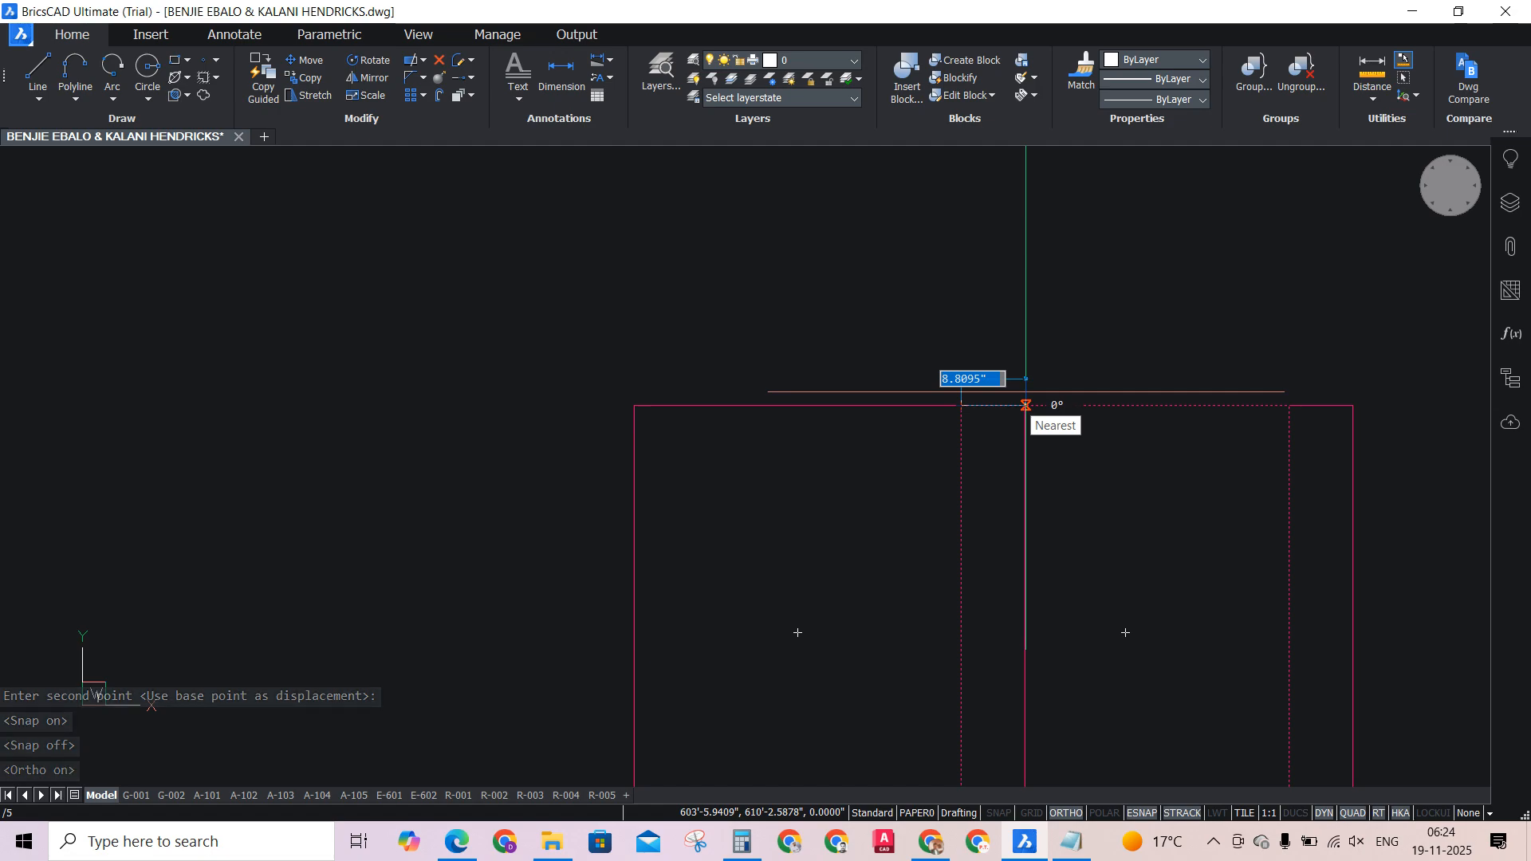
pyautogui.press('Return')
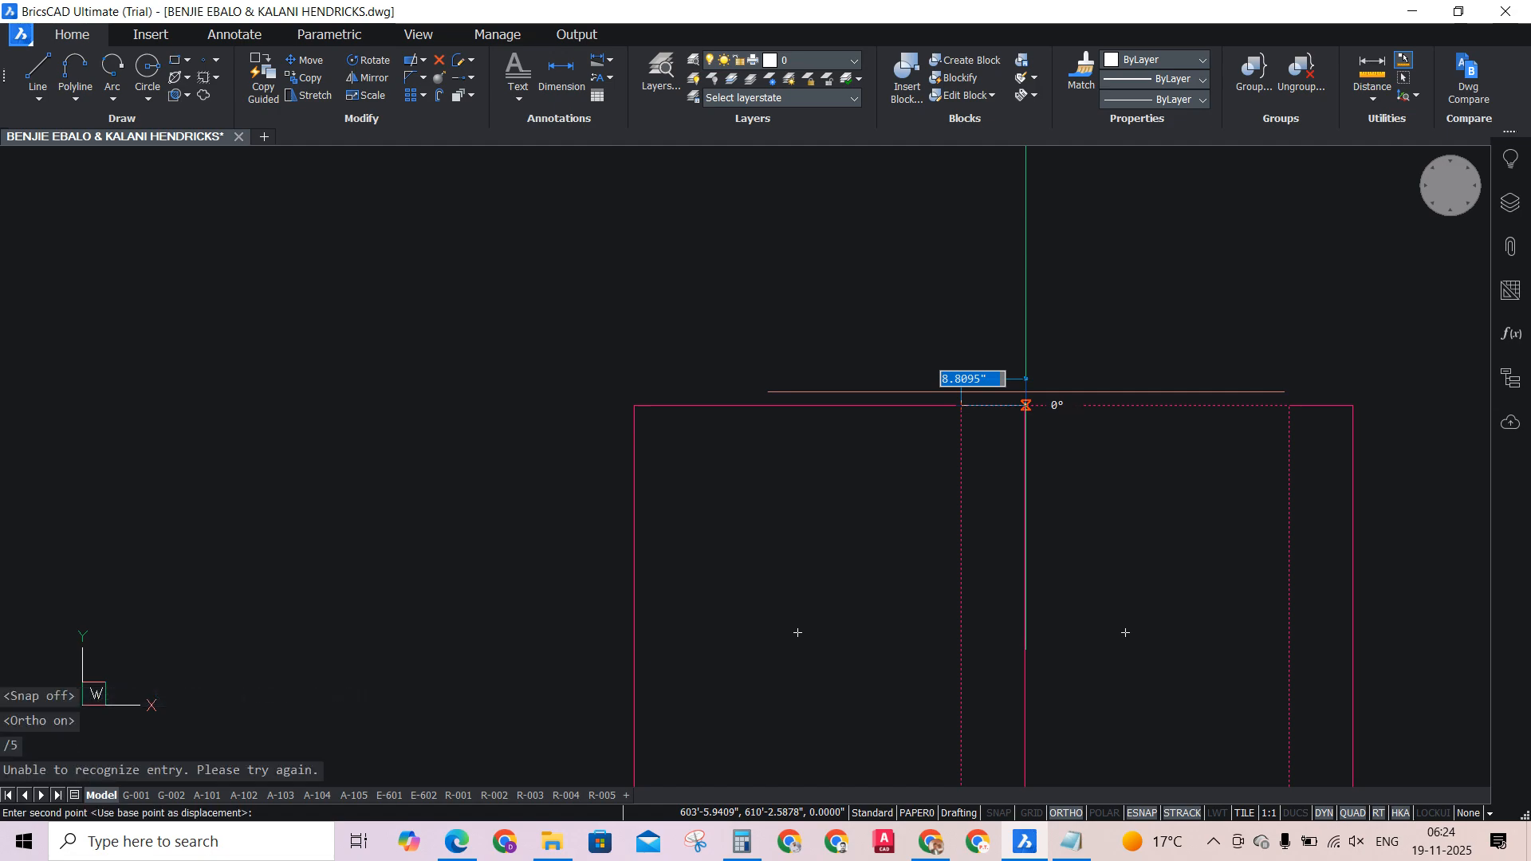
pyautogui.scroll(-3, 1054, 430)
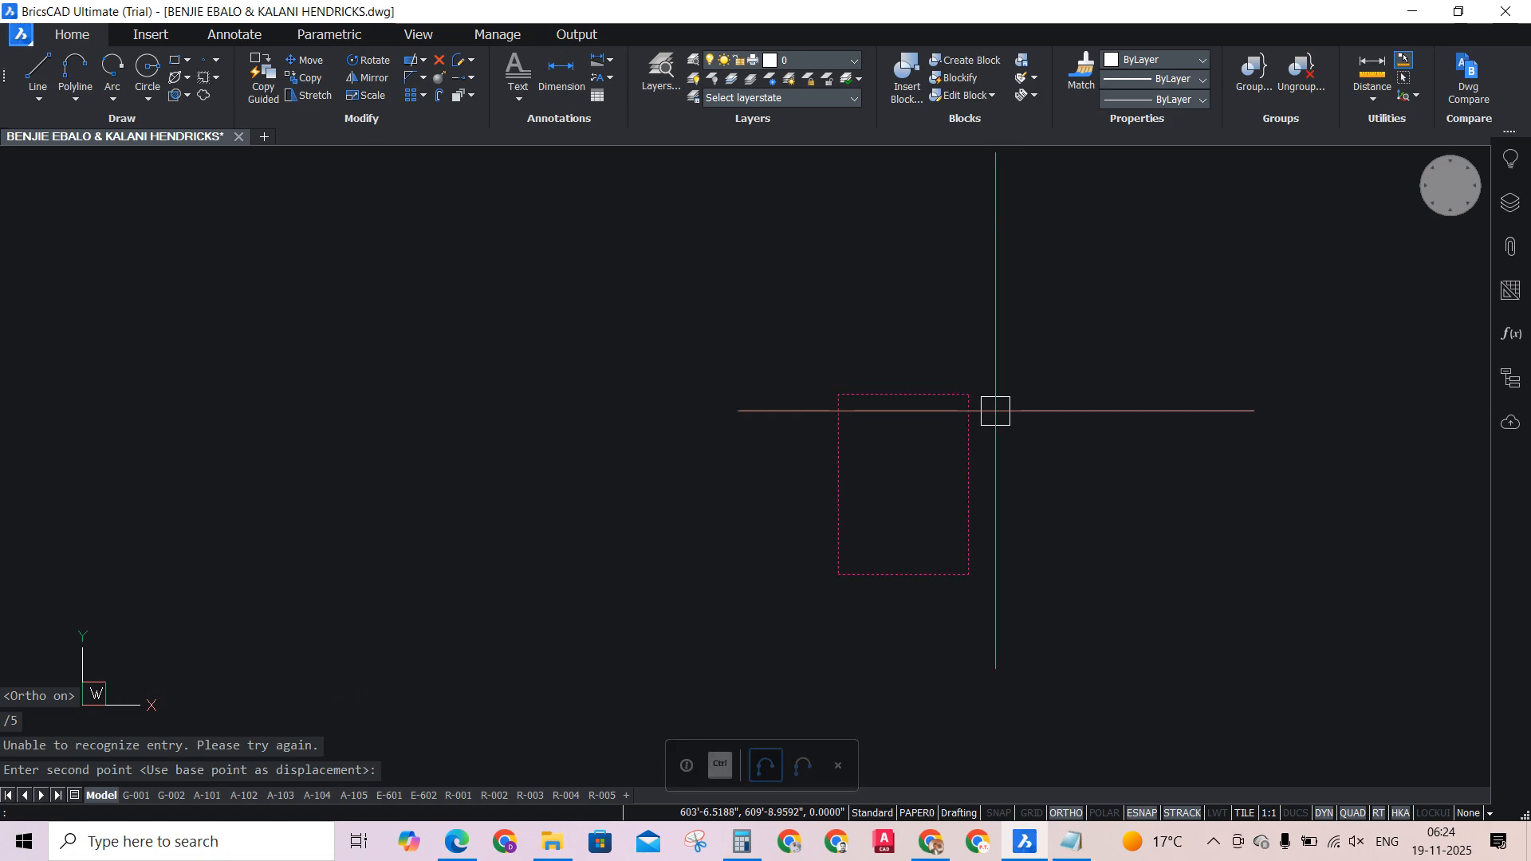
# Undo the last move of the right-hand module.
pyautogui.hotkey('ctrl', 'z')
pyautogui.hotkey('ctrl', 'z')
pyautogui.hotkey('ctrl', 'z')
pyautogui.hotkey('ctrl', 'z')
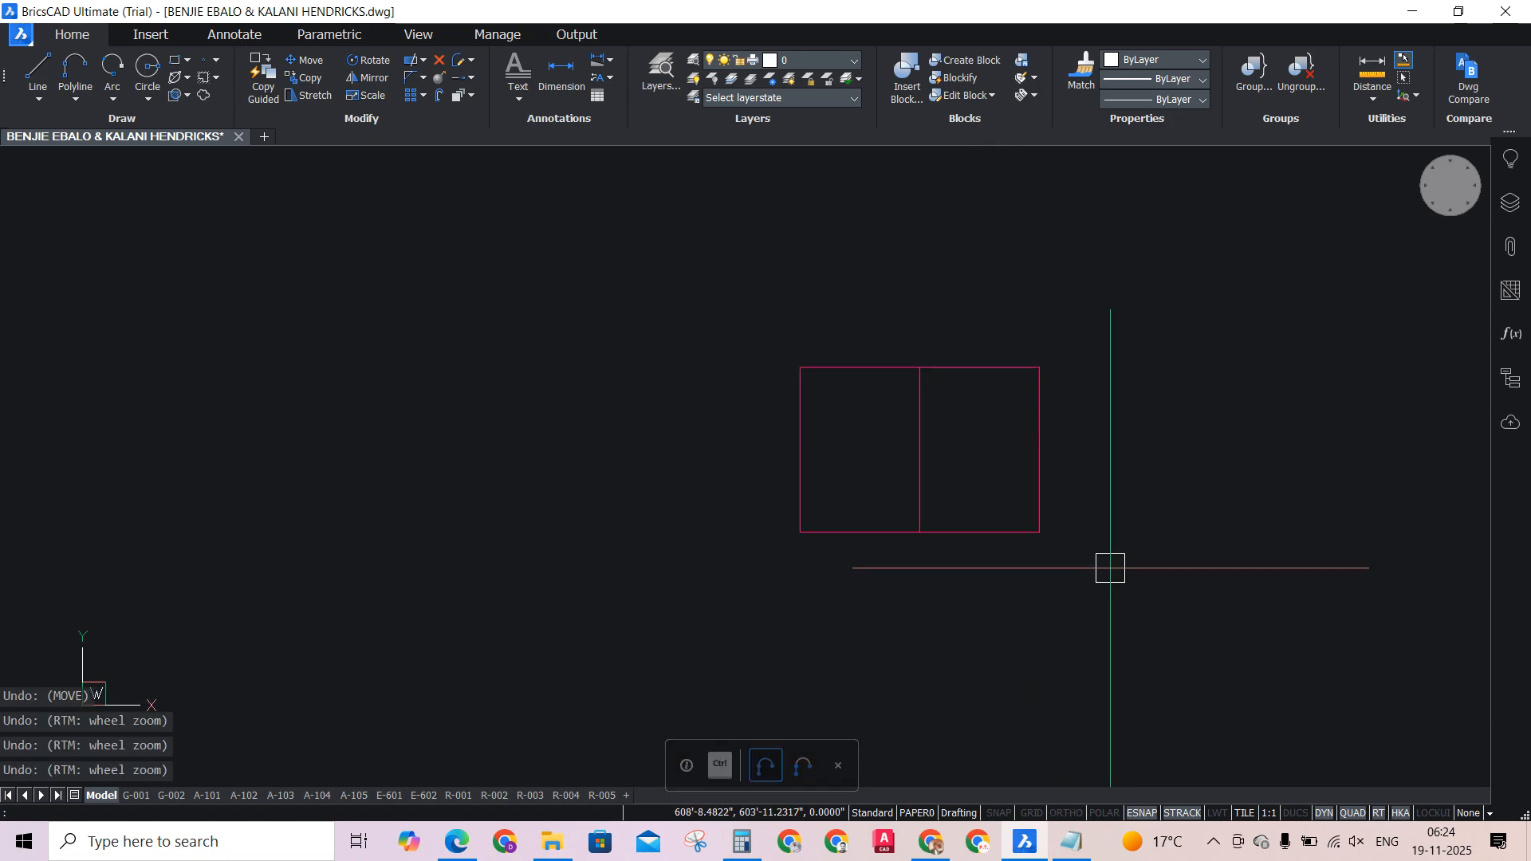
# Move the right-hand module 0.5" horizontally to the right, leaving a gap between the two modules.
pyautogui.click(1110, 568)
pyautogui.click(991, 436)
pyautogui.press('Return')
pyautogui.scroll(2, 969, 383)
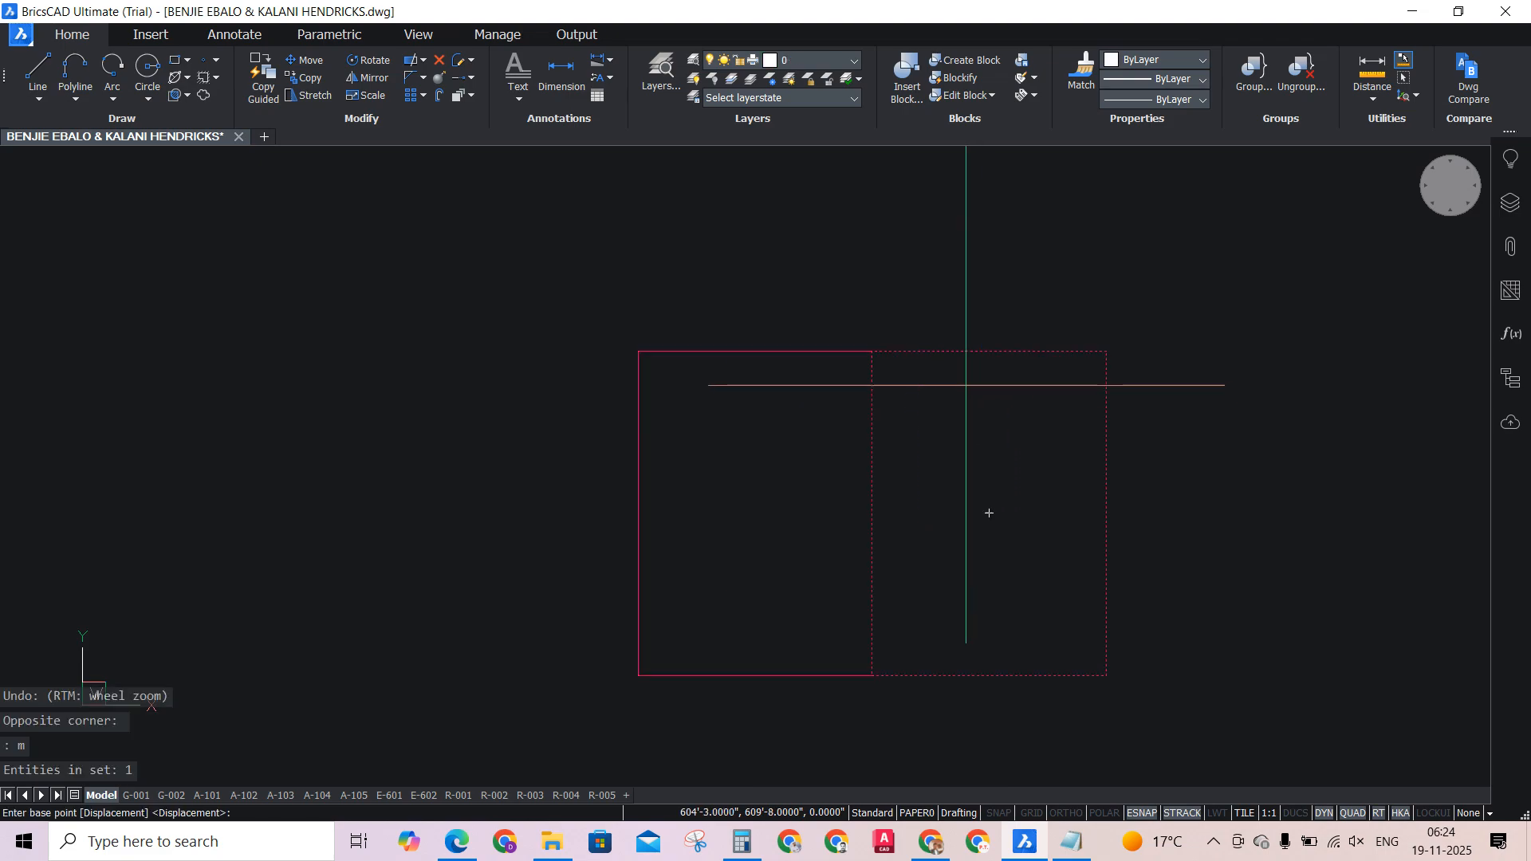
pyautogui.scroll(3, 872, 323)
pyautogui.click(876, 392)
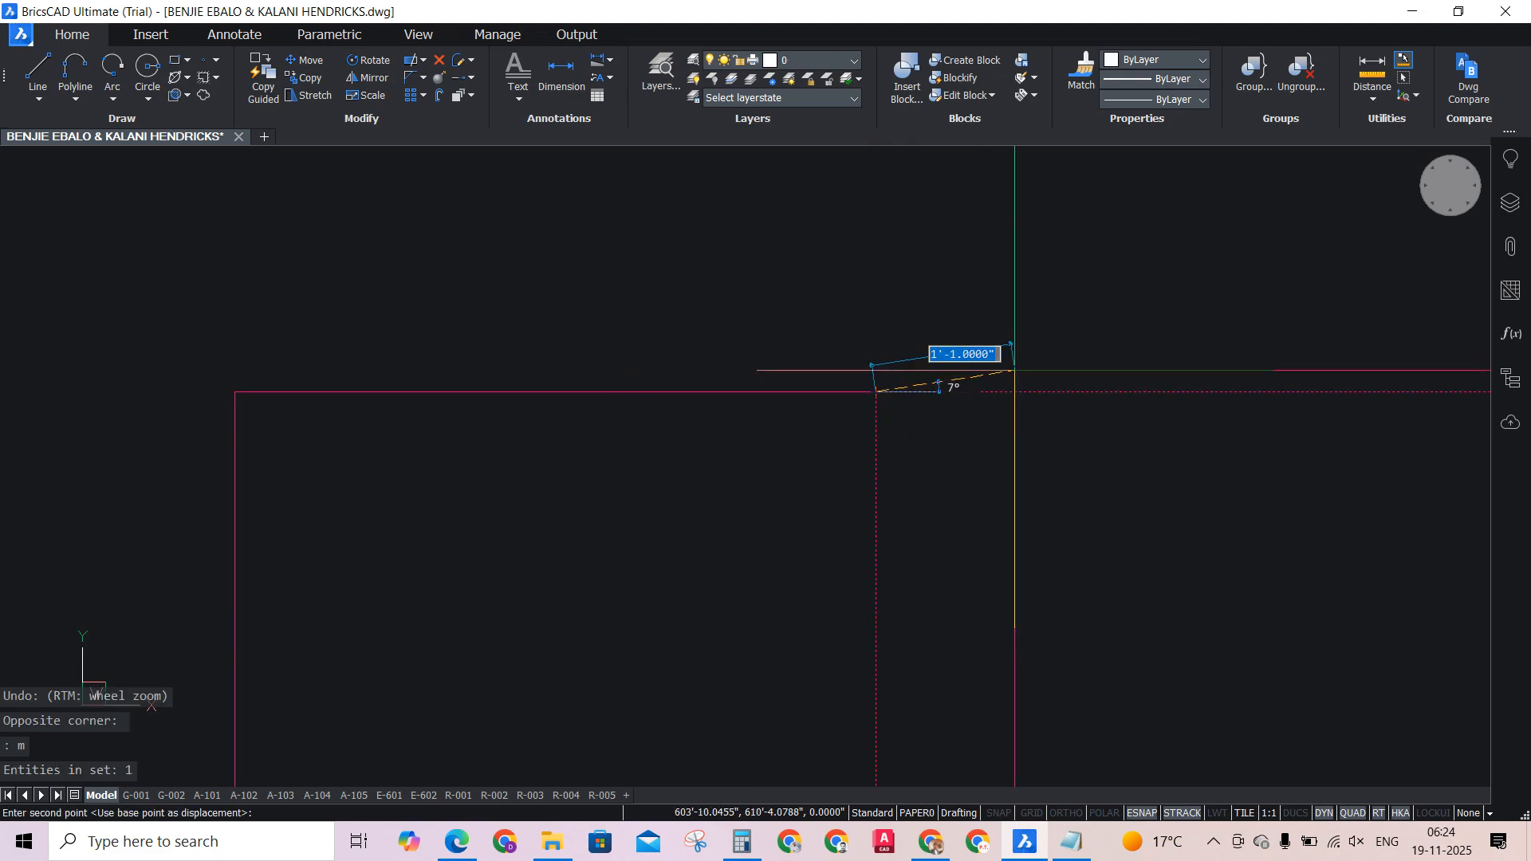
pyautogui.press('F8')
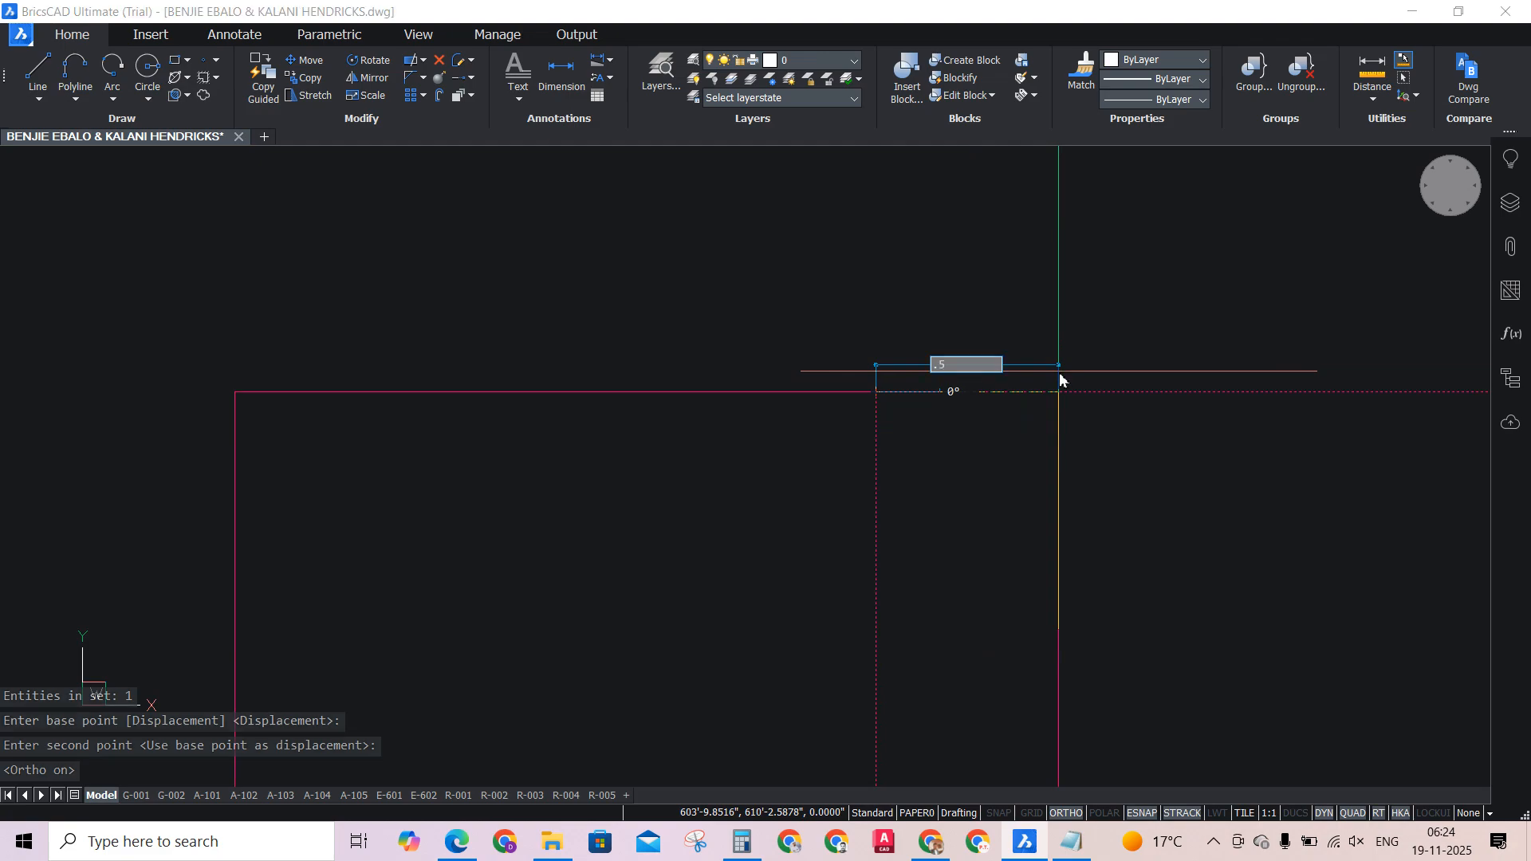
pyautogui.scroll(-5, 887, 343)
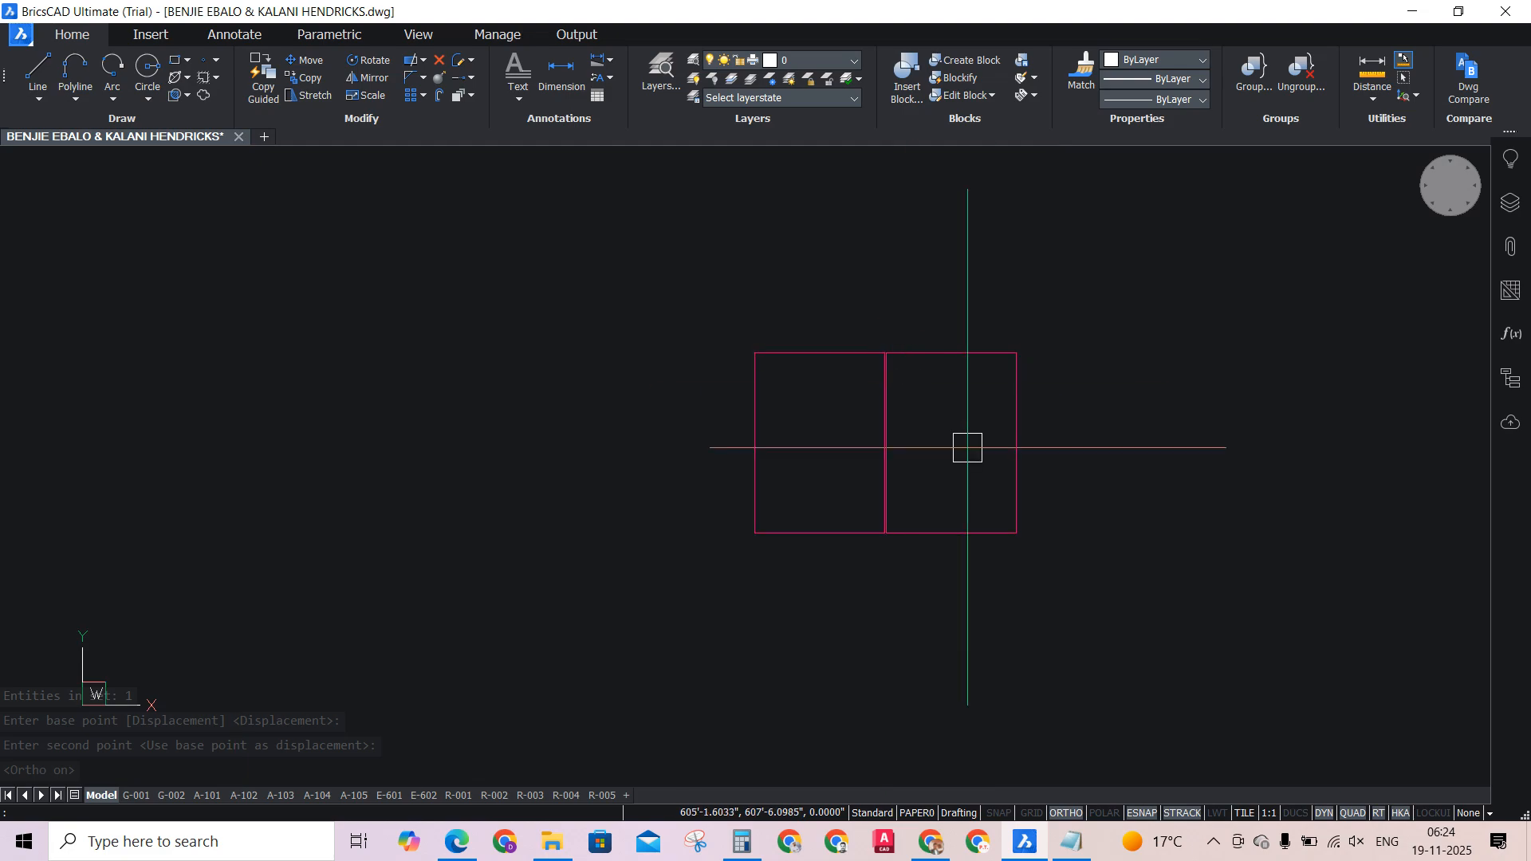
# Copy the pair of spaced modules to the right, placing its top-left corner on the pair's top-right corner.
pyautogui.click(1071, 567)
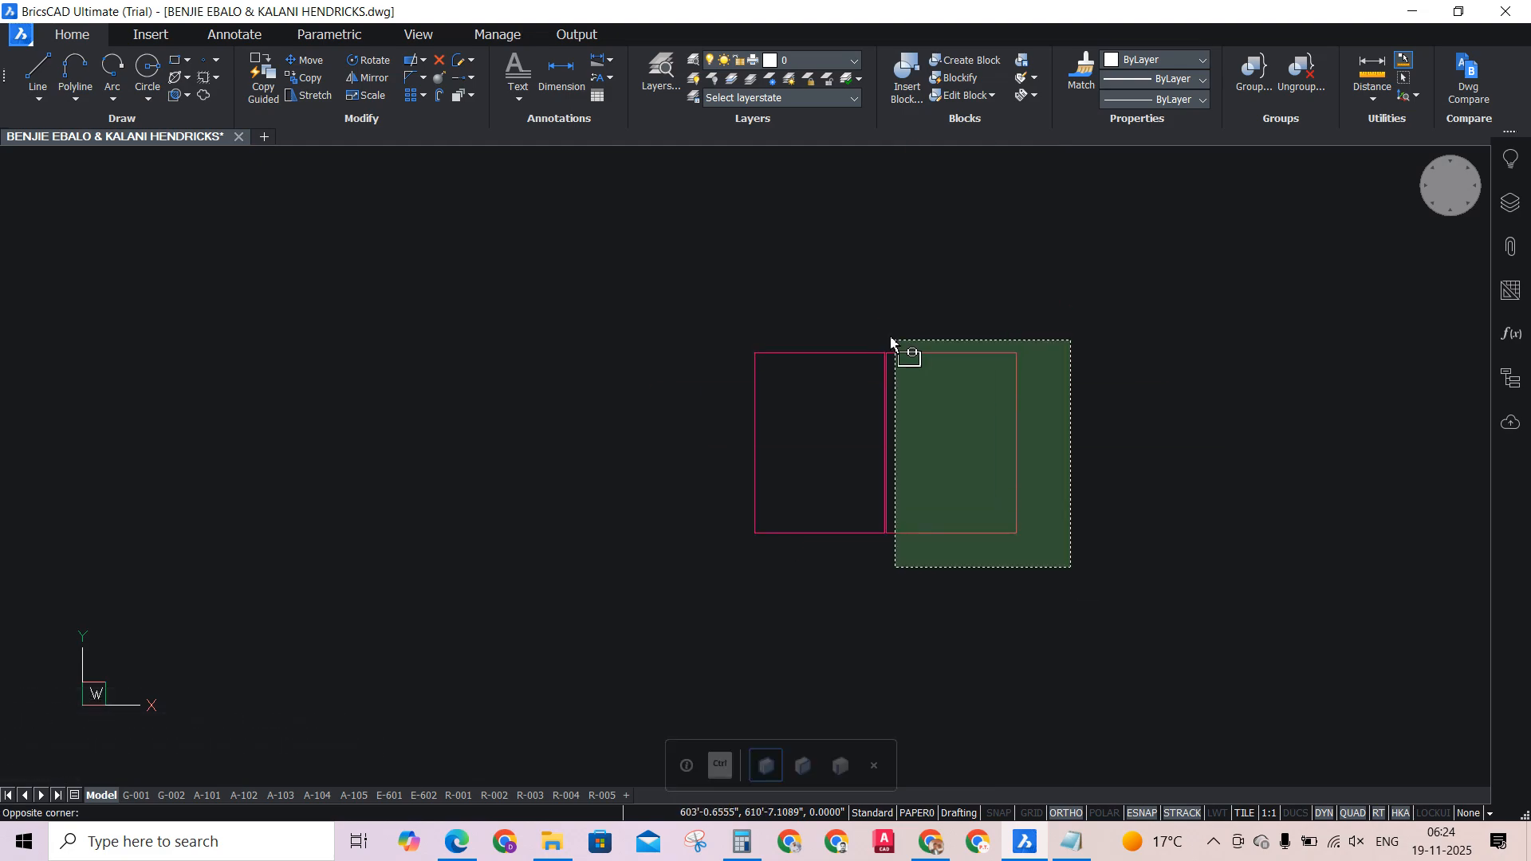
pyautogui.click(796, 313)
pyautogui.write('co')
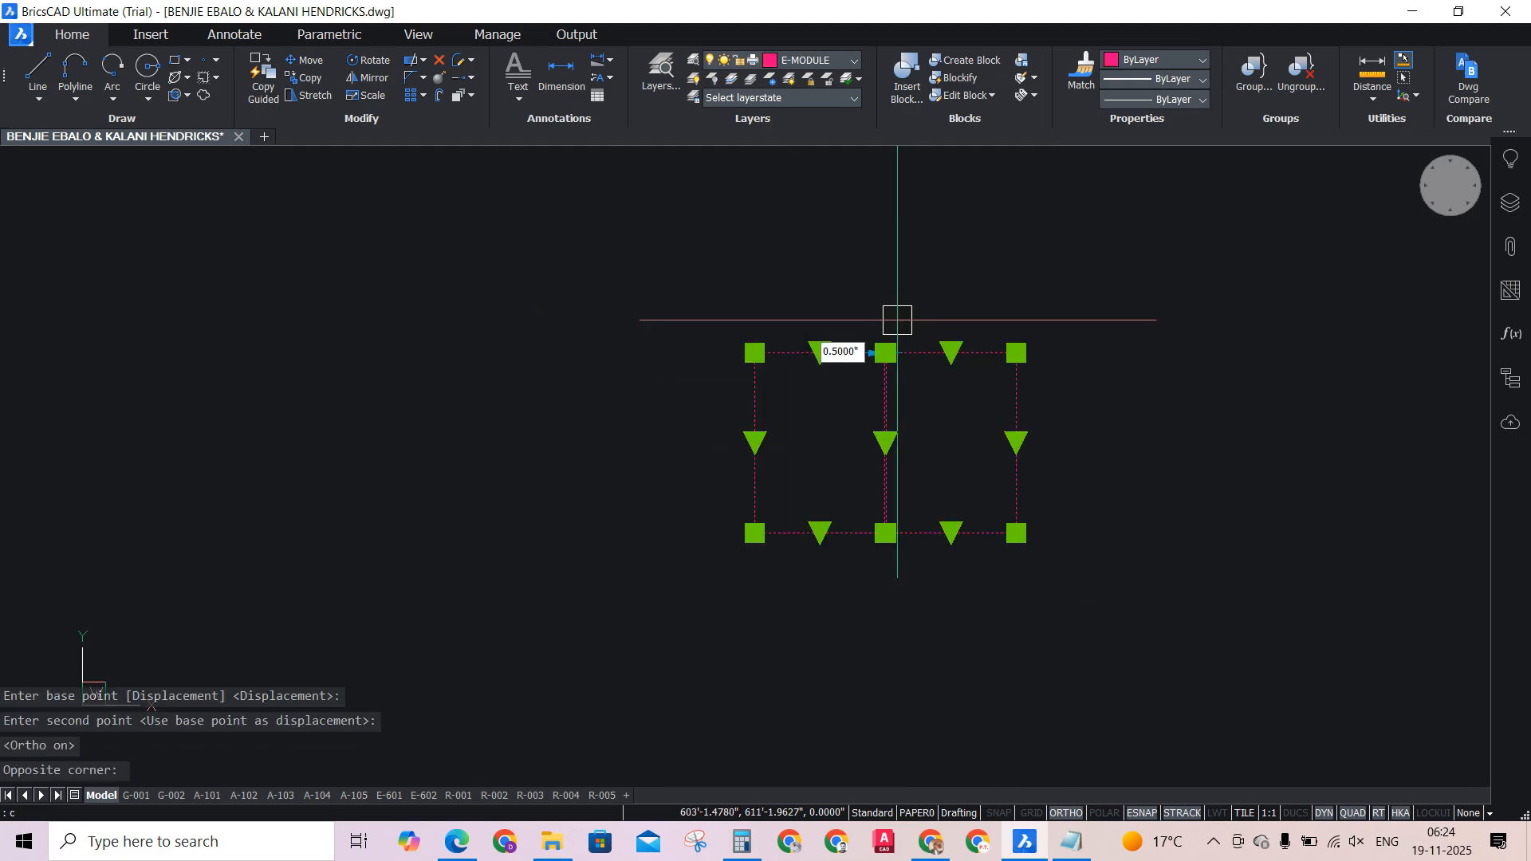
pyautogui.press('Return')
pyautogui.scroll(3, 885, 323)
pyautogui.click(654, 373)
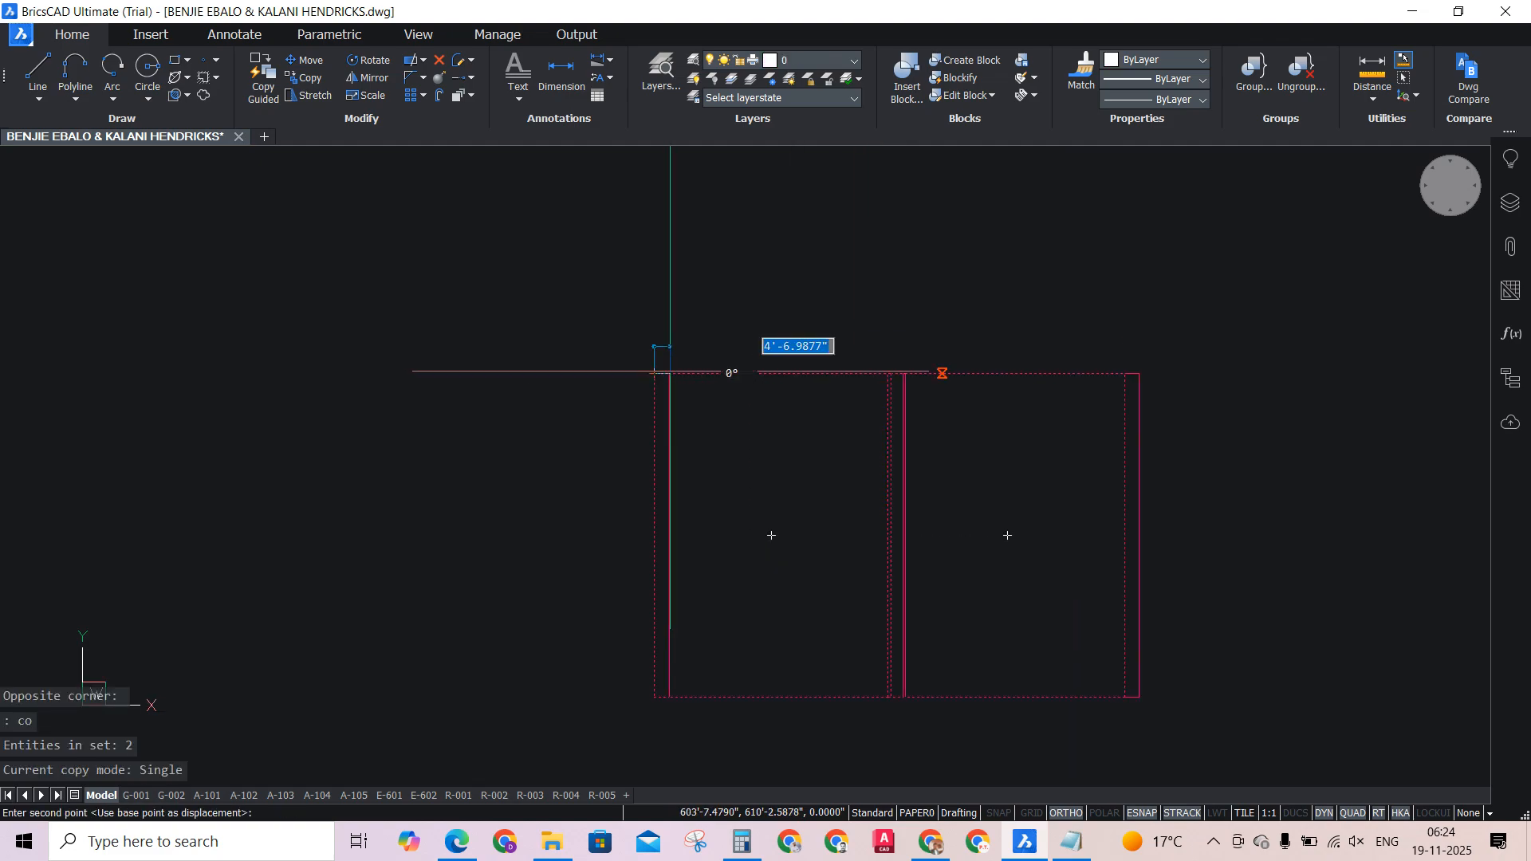
pyautogui.click(1131, 370)
pyautogui.scroll(-2, 888, 417)
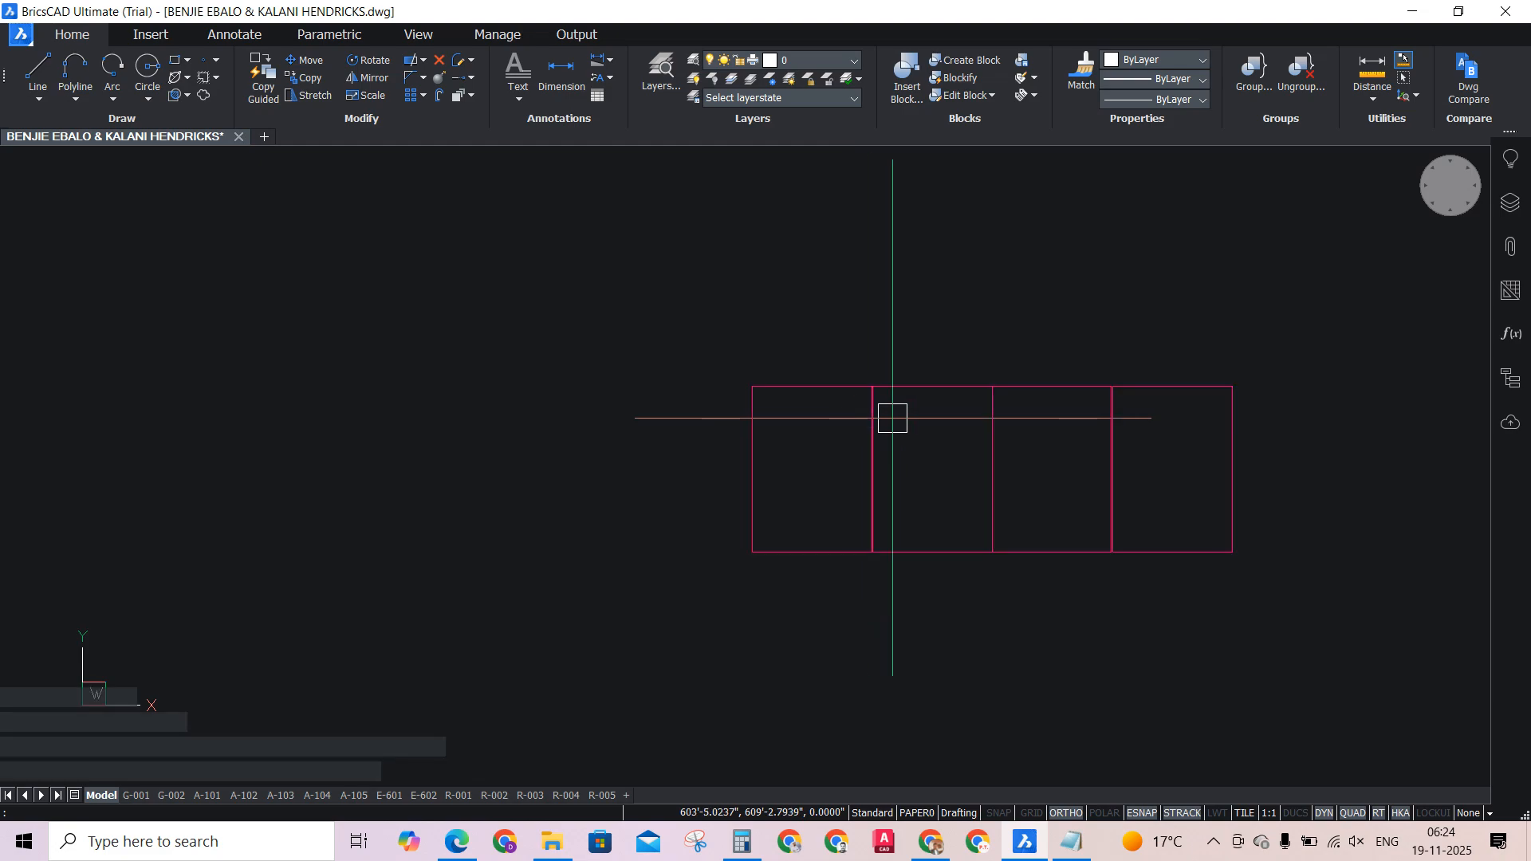
# Move the right-hand pair of modules 0.5" horizontally to the right, leaving a gap between the two pairs.
pyautogui.press('Return')
pyautogui.click(1397, 644)
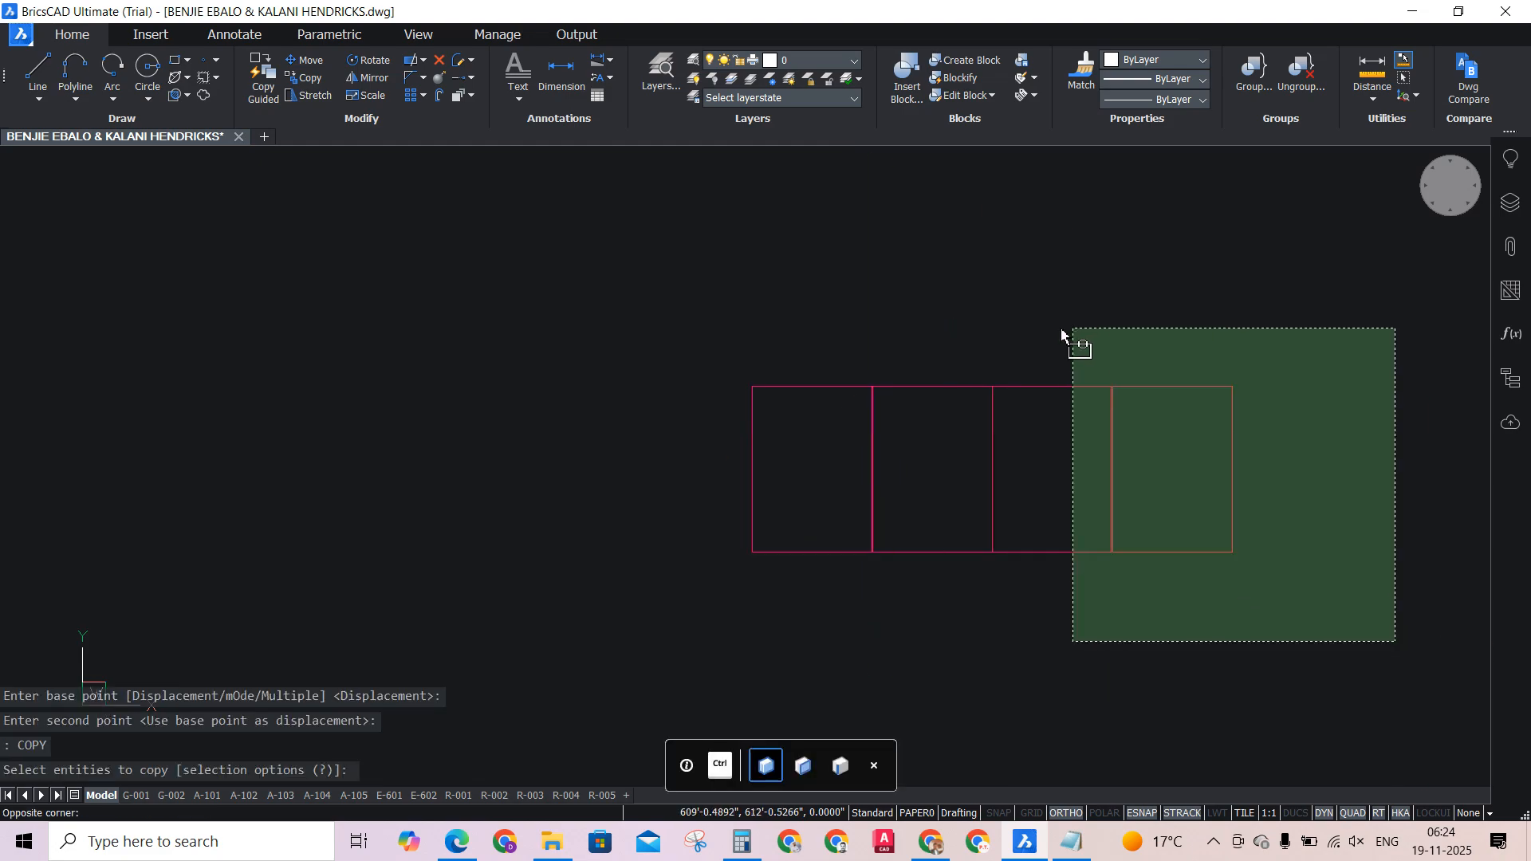
pyautogui.click(1060, 330)
pyautogui.write('m')
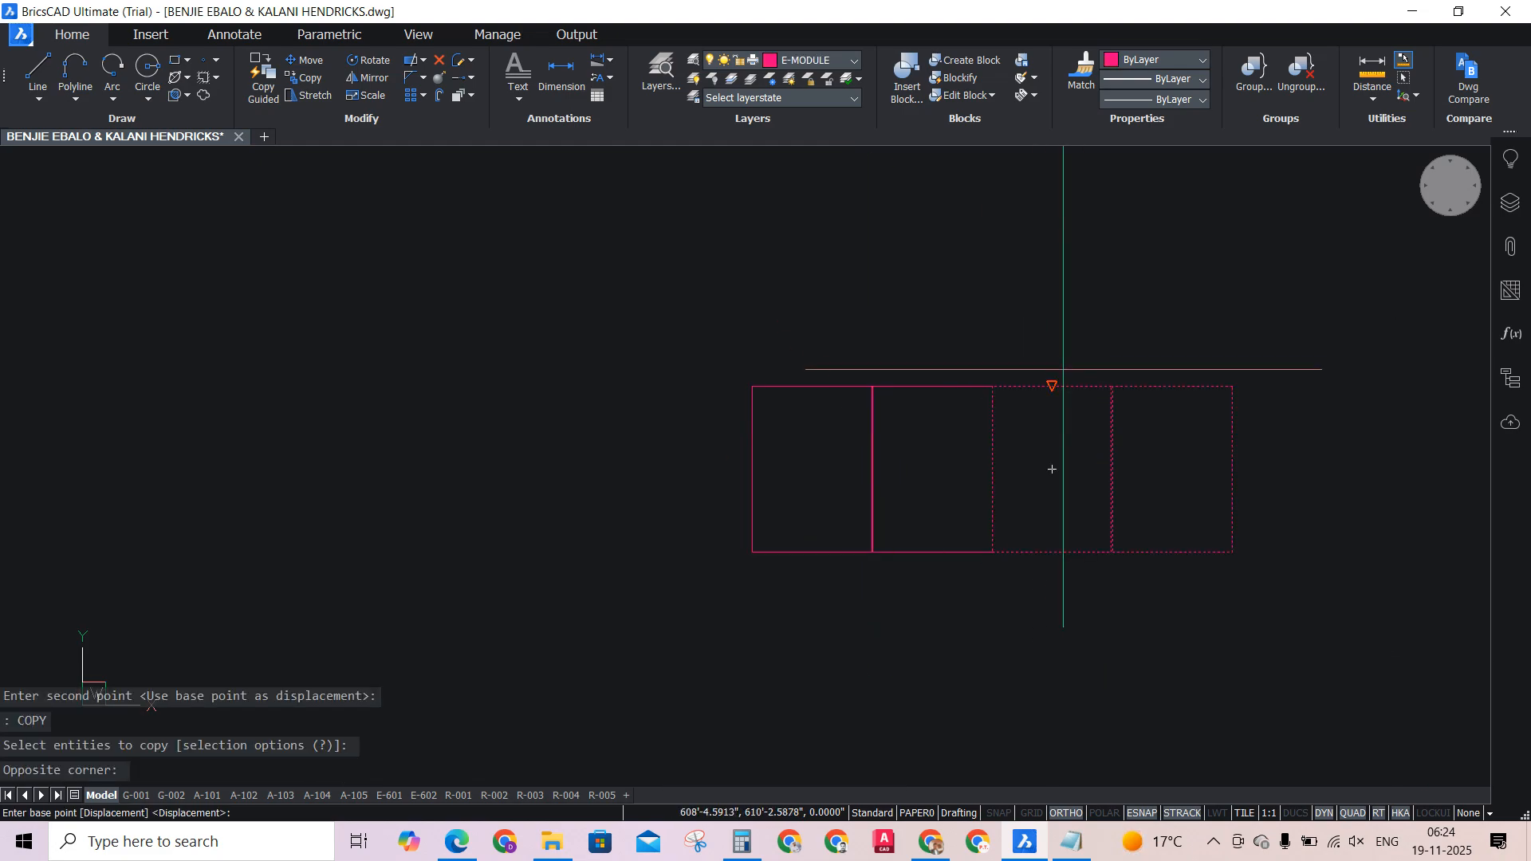
pyautogui.press('Return')
pyautogui.scroll(3, 1065, 375)
pyautogui.click(996, 385)
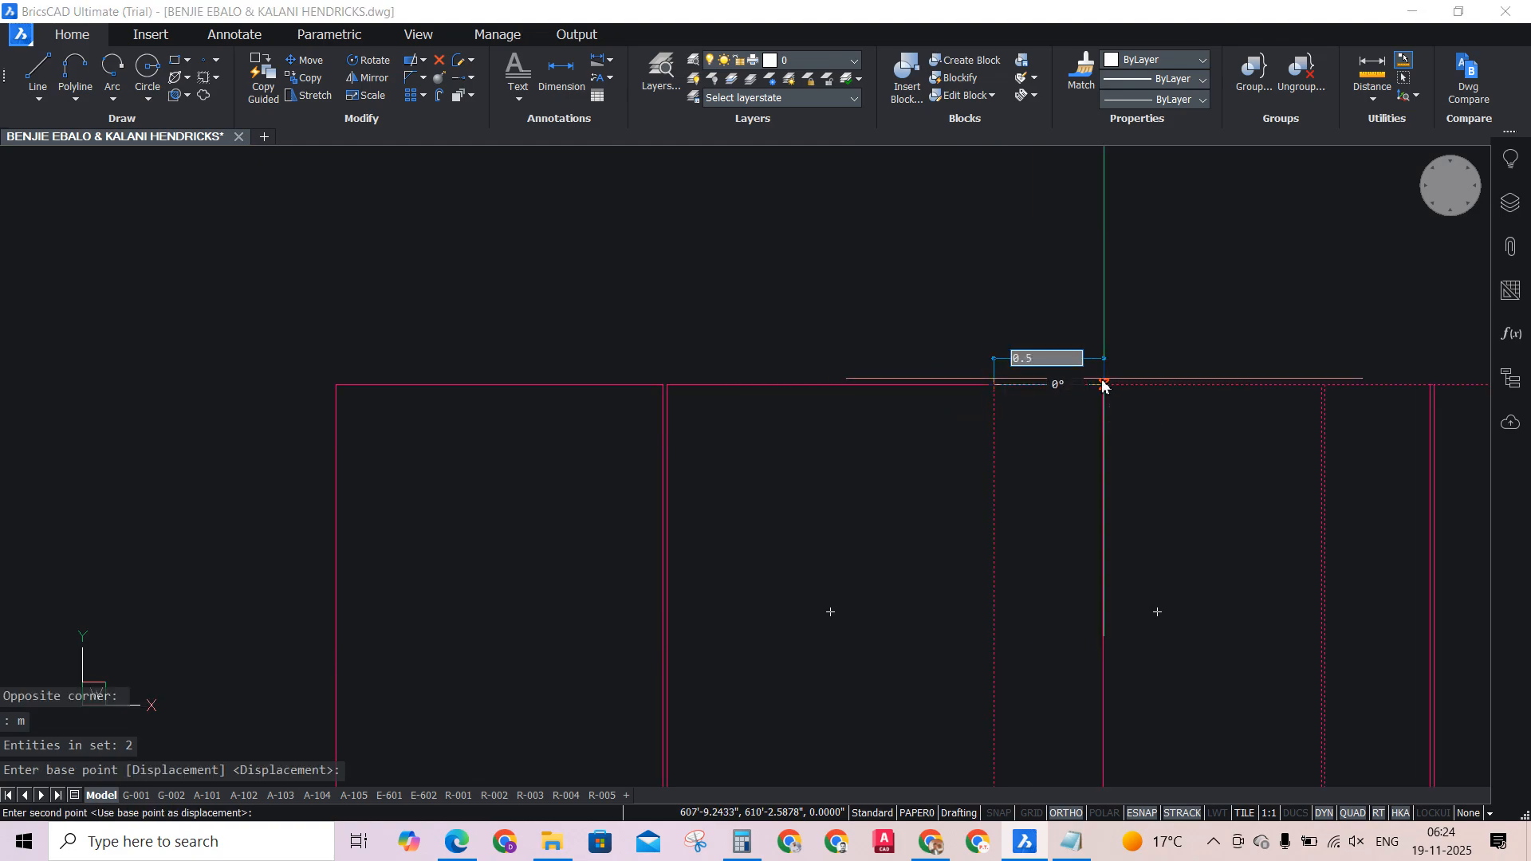
pyautogui.click(1104, 386)
pyautogui.scroll(-4, 933, 342)
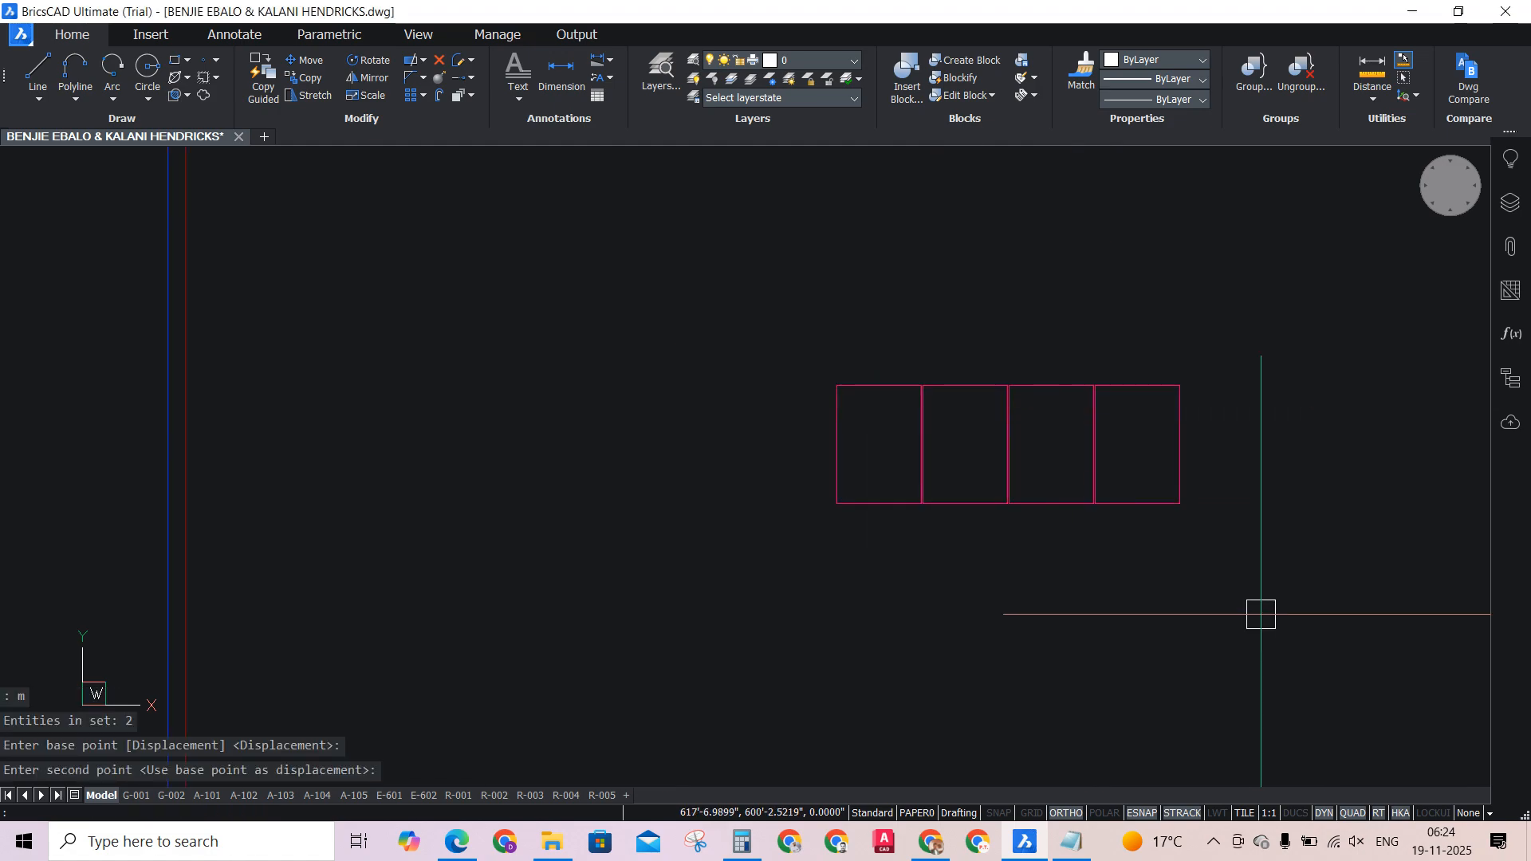
# Examine the gaps in the four-module row and the existing module layout on the upper roof plan.
pyautogui.scroll(4, 1039, 414)
pyautogui.scroll(-4, 717, 415)
pyautogui.scroll(5, 917, 407)
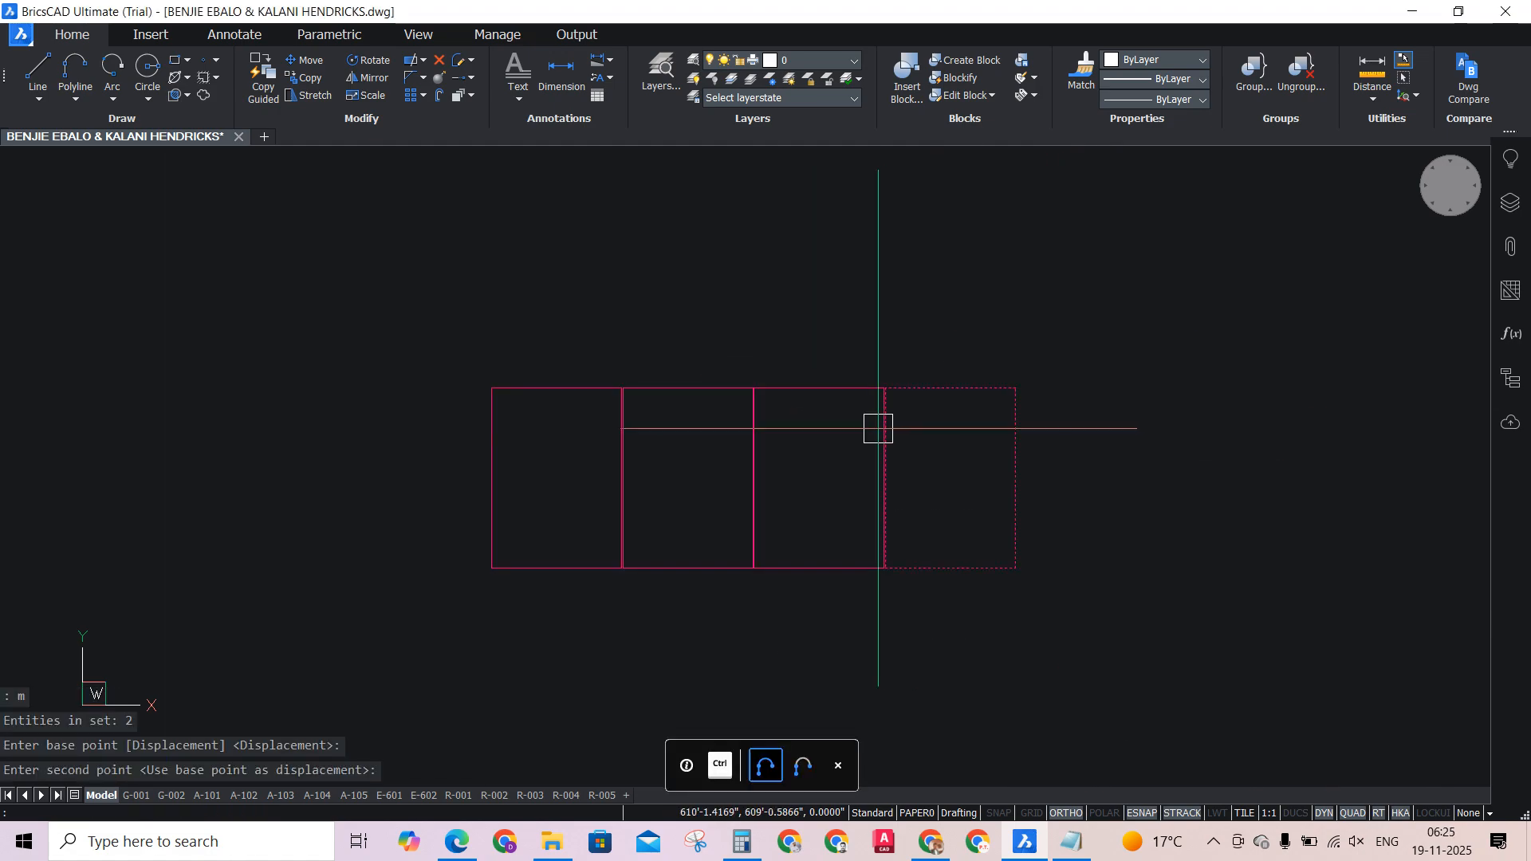
pyautogui.scroll(-5, 966, 375)
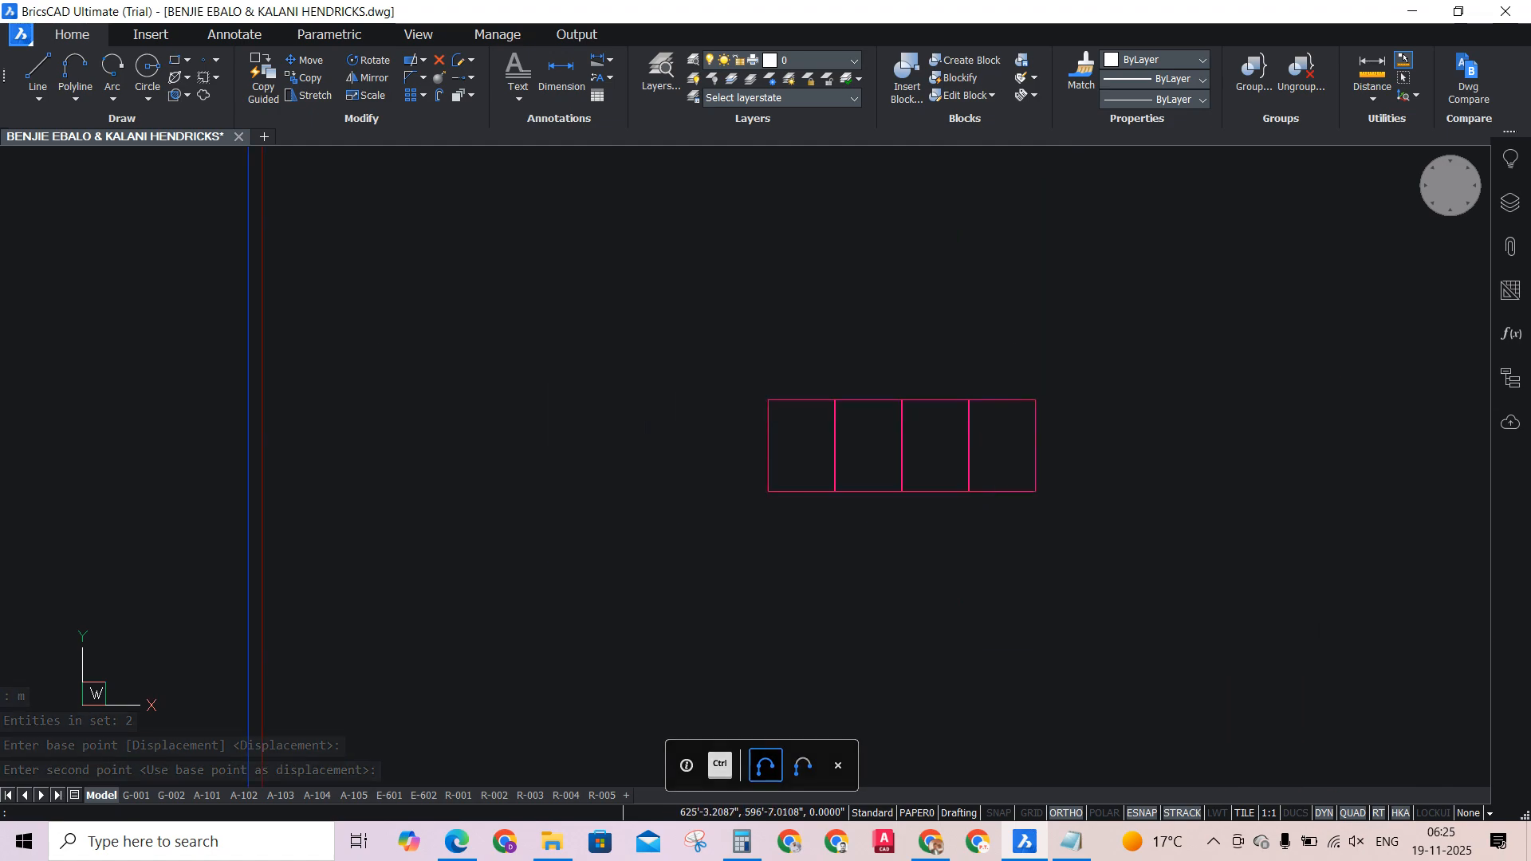
pyautogui.scroll(4, 1066, 443)
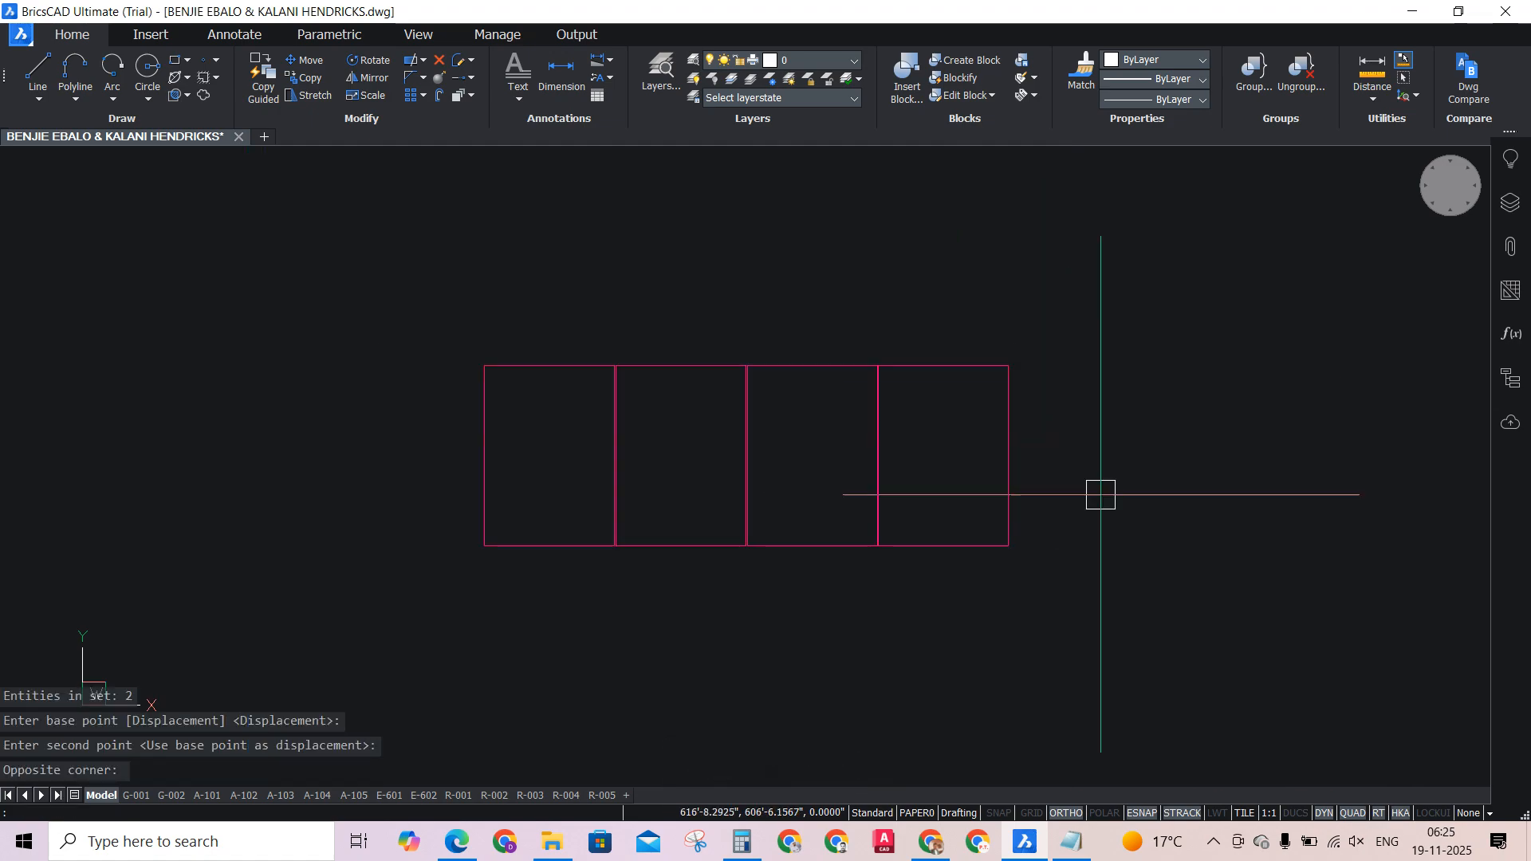
pyautogui.scroll(-10, 1084, 496)
pyautogui.scroll(-7, 558, 393)
pyautogui.scroll(3, 559, 435)
pyautogui.scroll(-4, 540, 335)
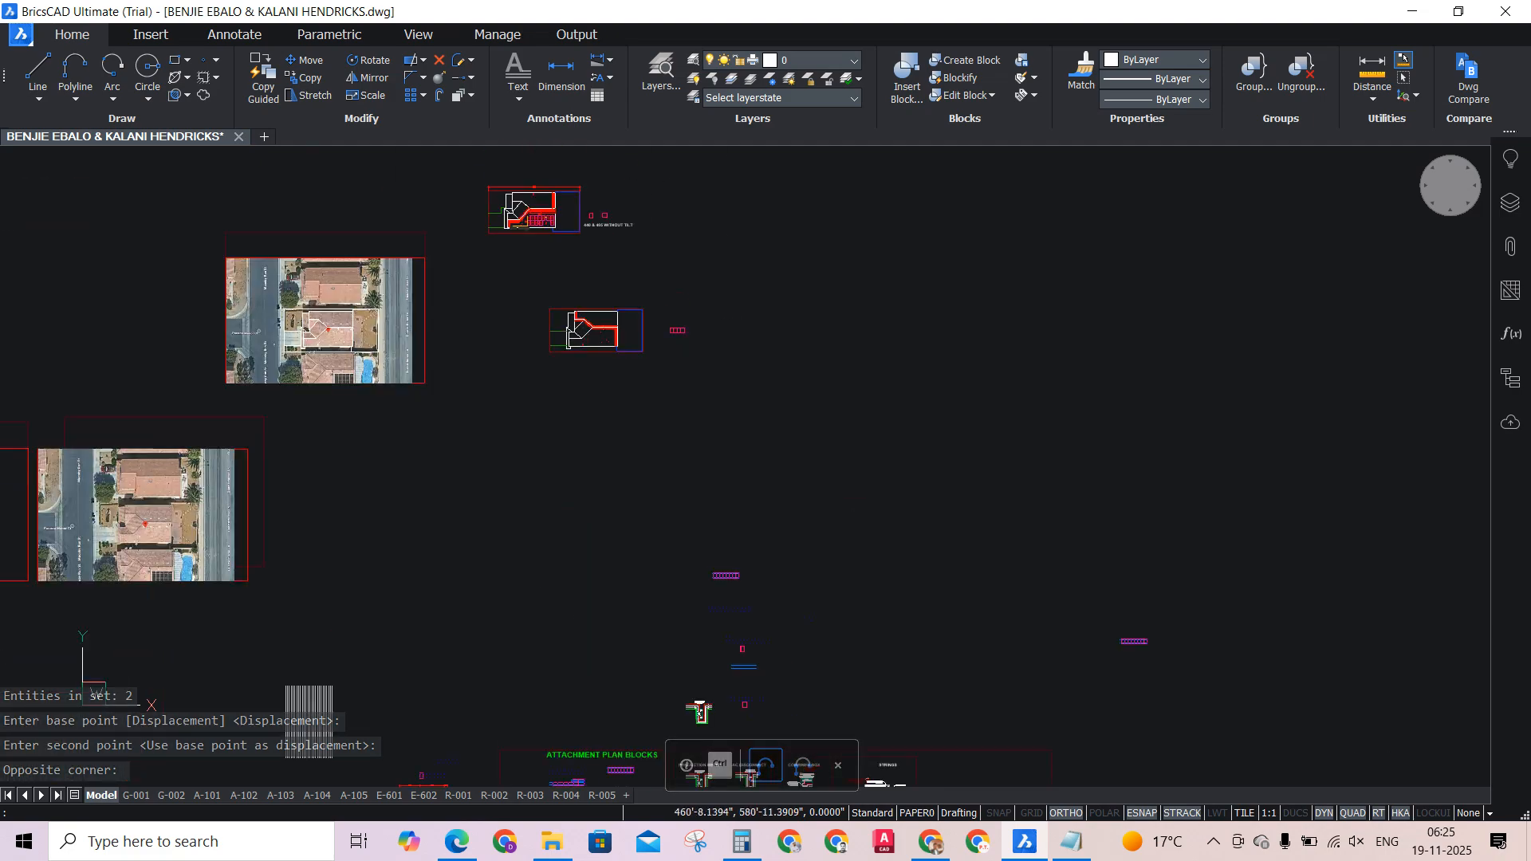
pyautogui.scroll(8, 533, 209)
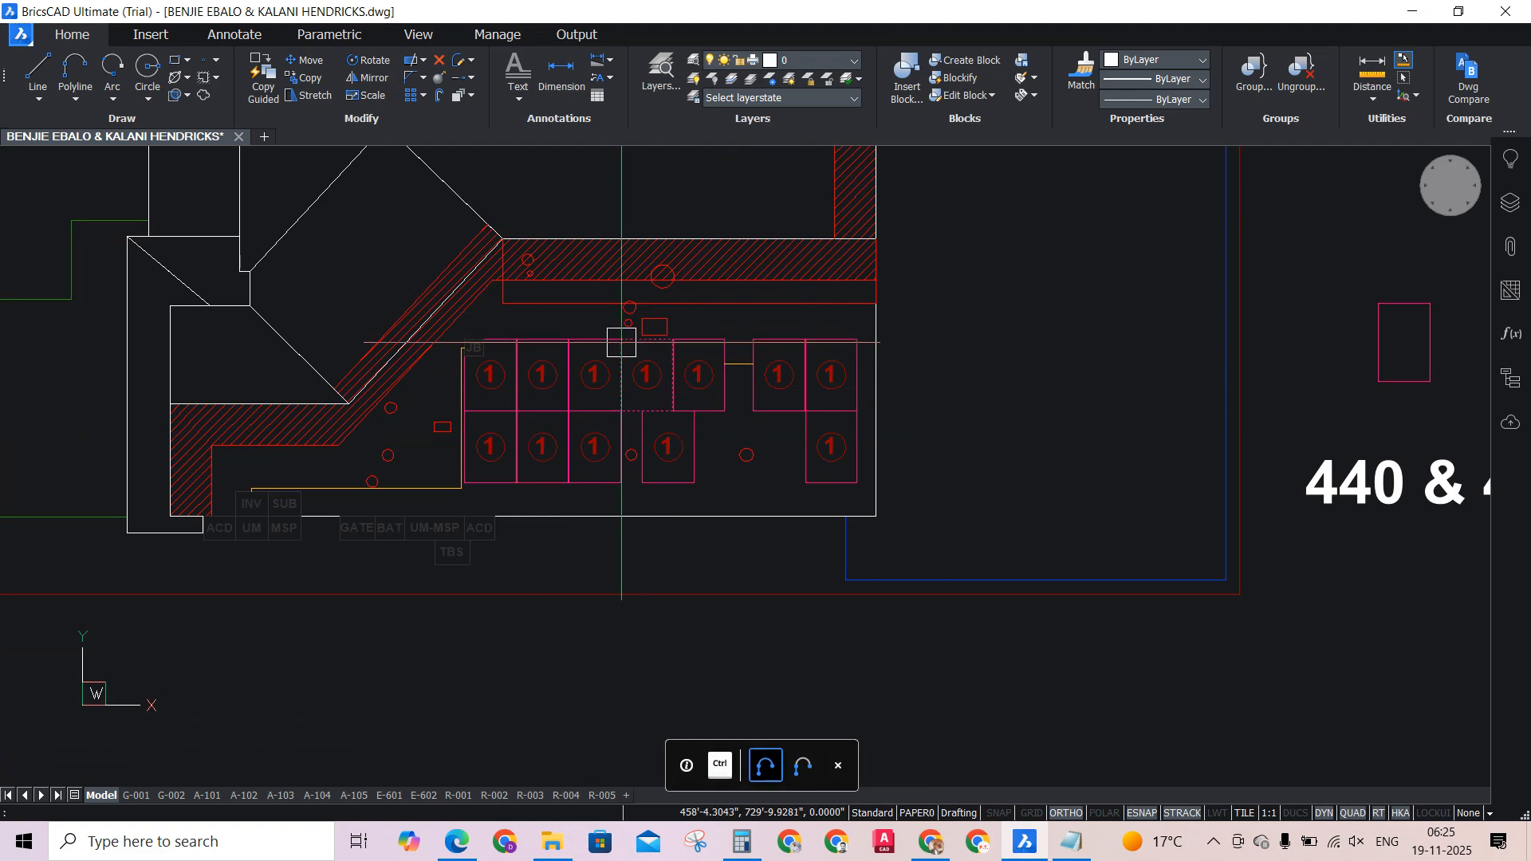
pyautogui.scroll(-8, 622, 329)
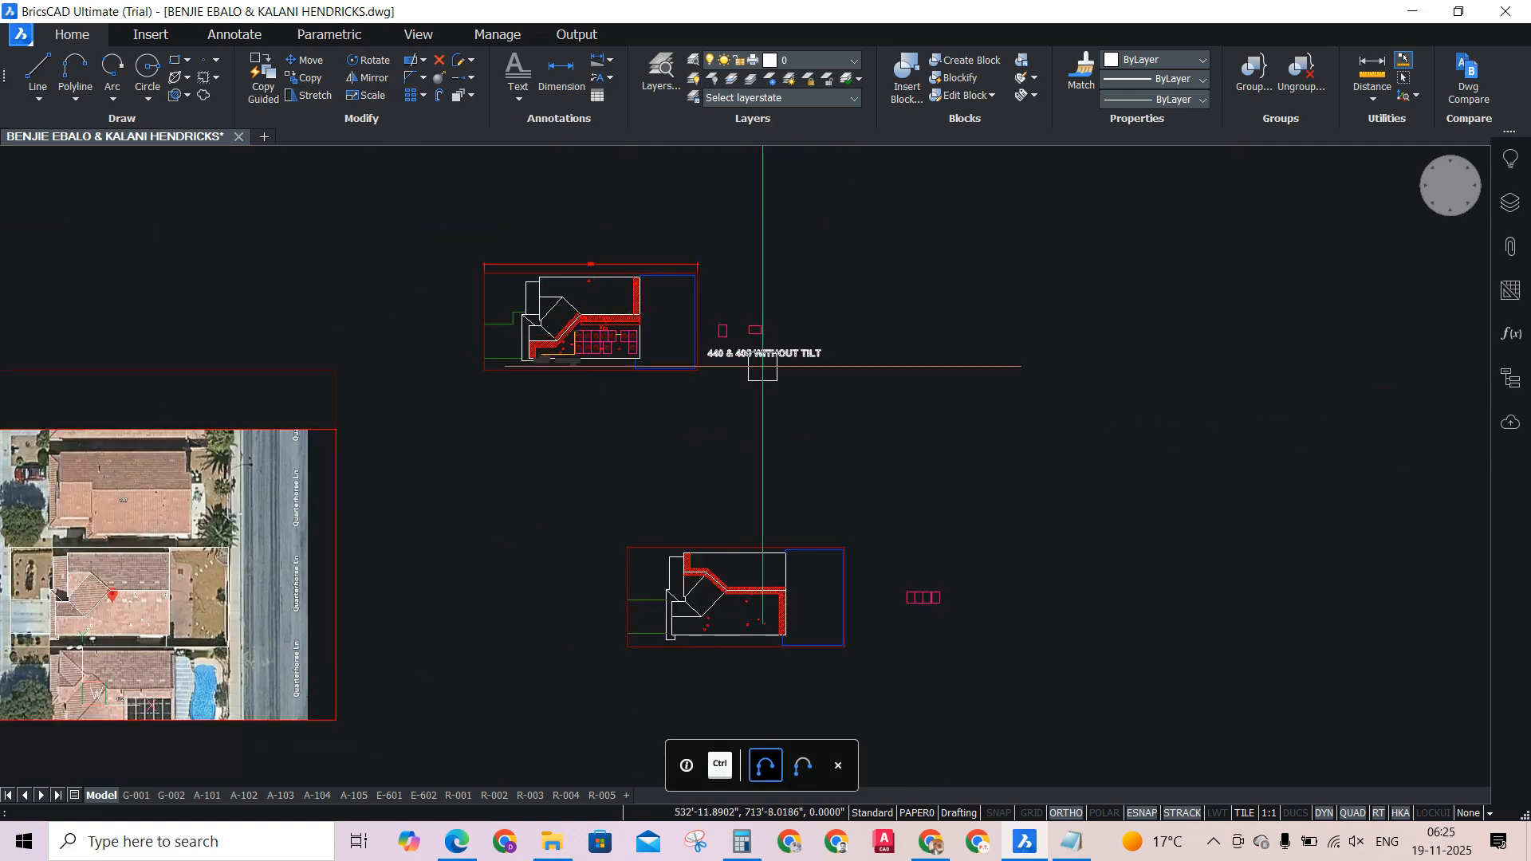
pyautogui.scroll(5, 960, 605)
pyautogui.scroll(-3, 962, 559)
pyautogui.scroll(4, 966, 524)
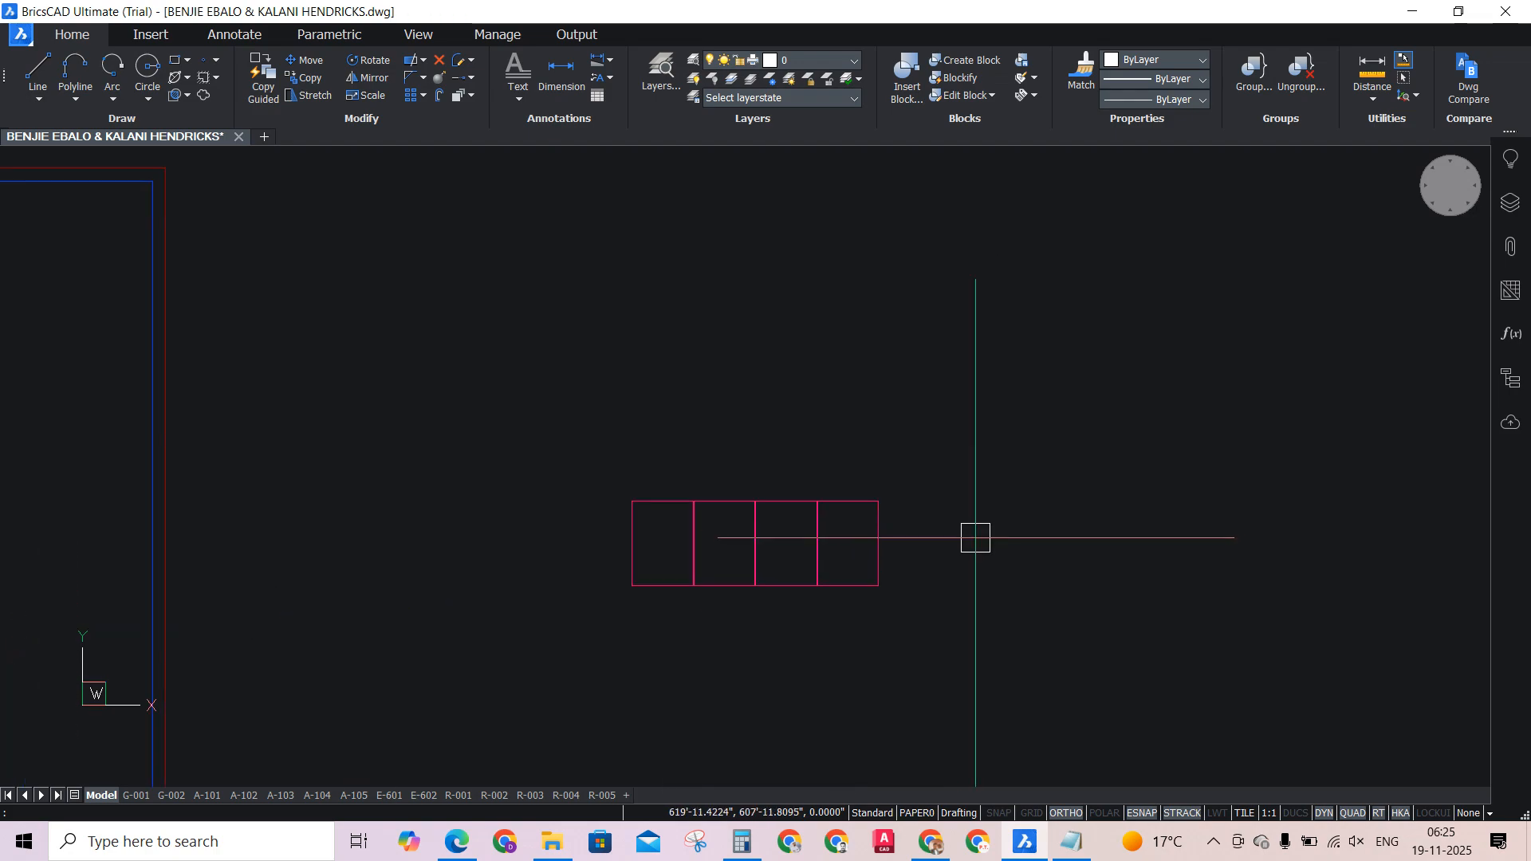
# Move the four-module row by its bottom-left corner onto the lower roof plan, below the horizontal ridge setback, with Ortho off.
pyautogui.click(621, 536)
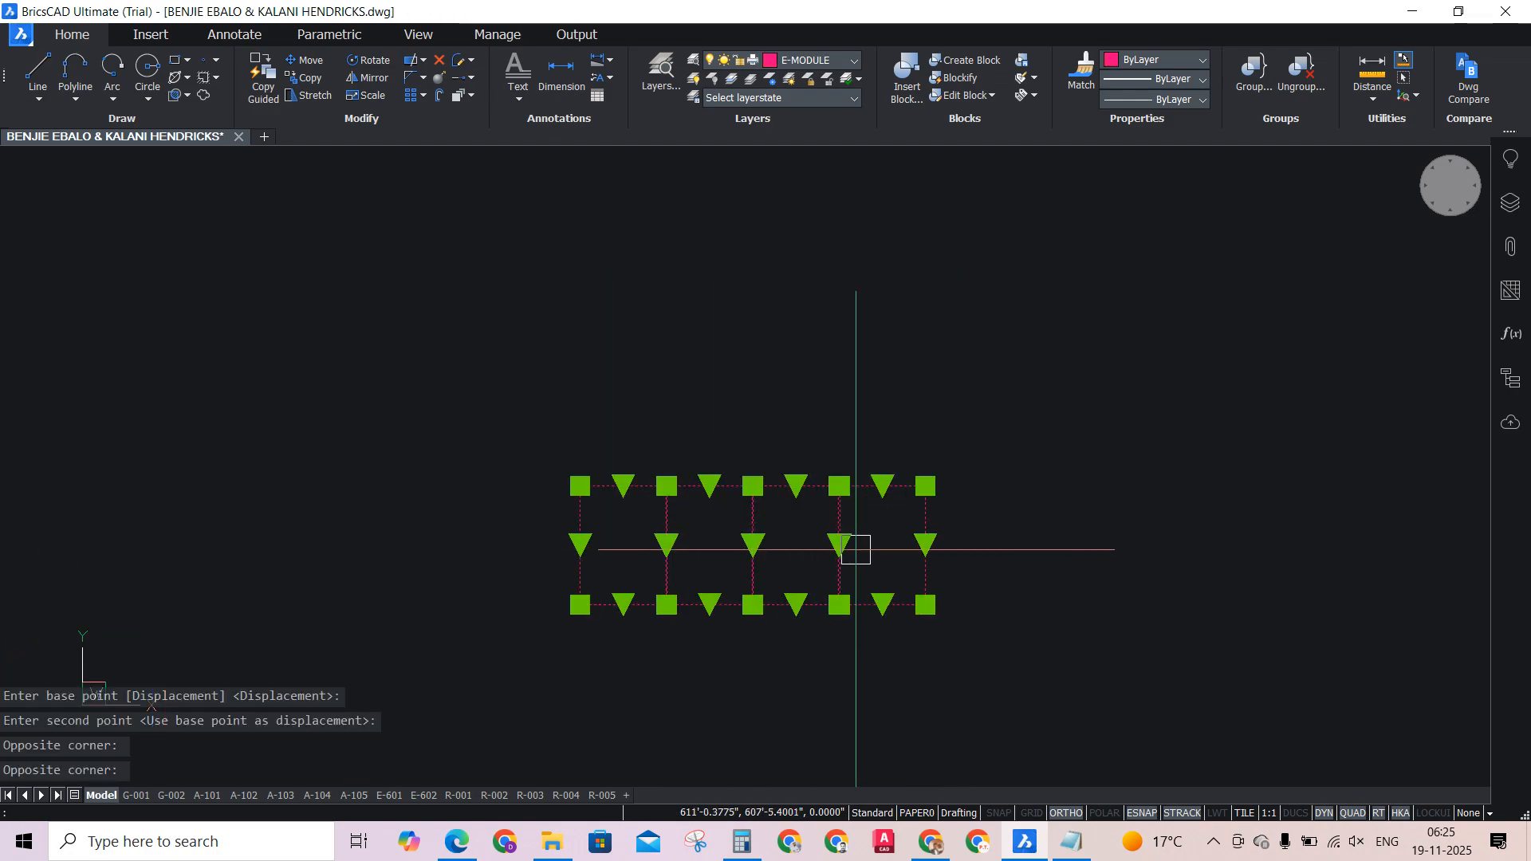
pyautogui.scroll(-3, 941, 543)
pyautogui.scroll(3, 968, 525)
pyautogui.scroll(-5, 878, 547)
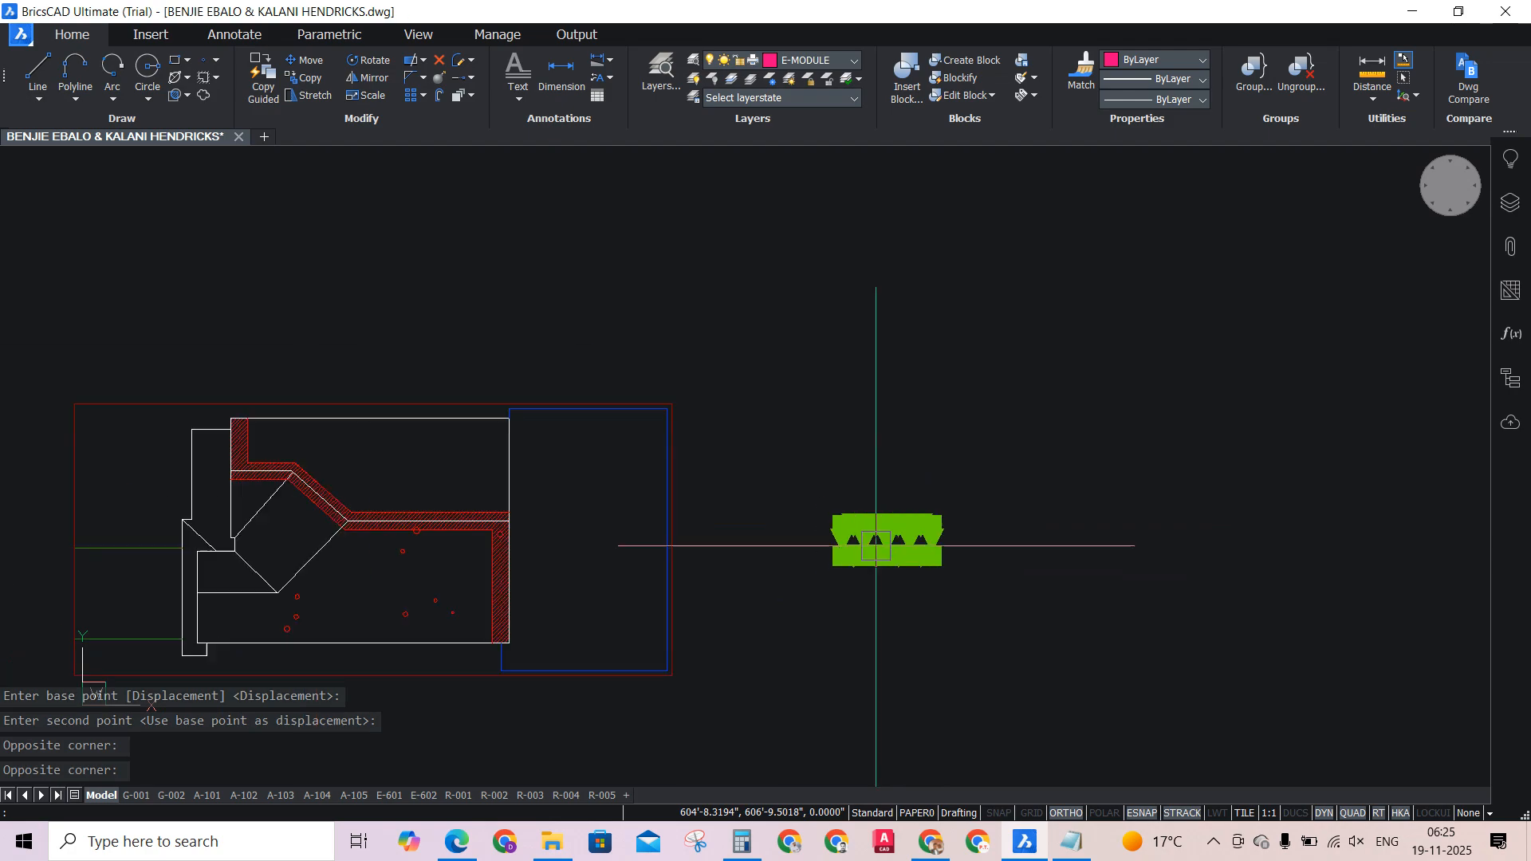
pyautogui.scroll(5, 666, 428)
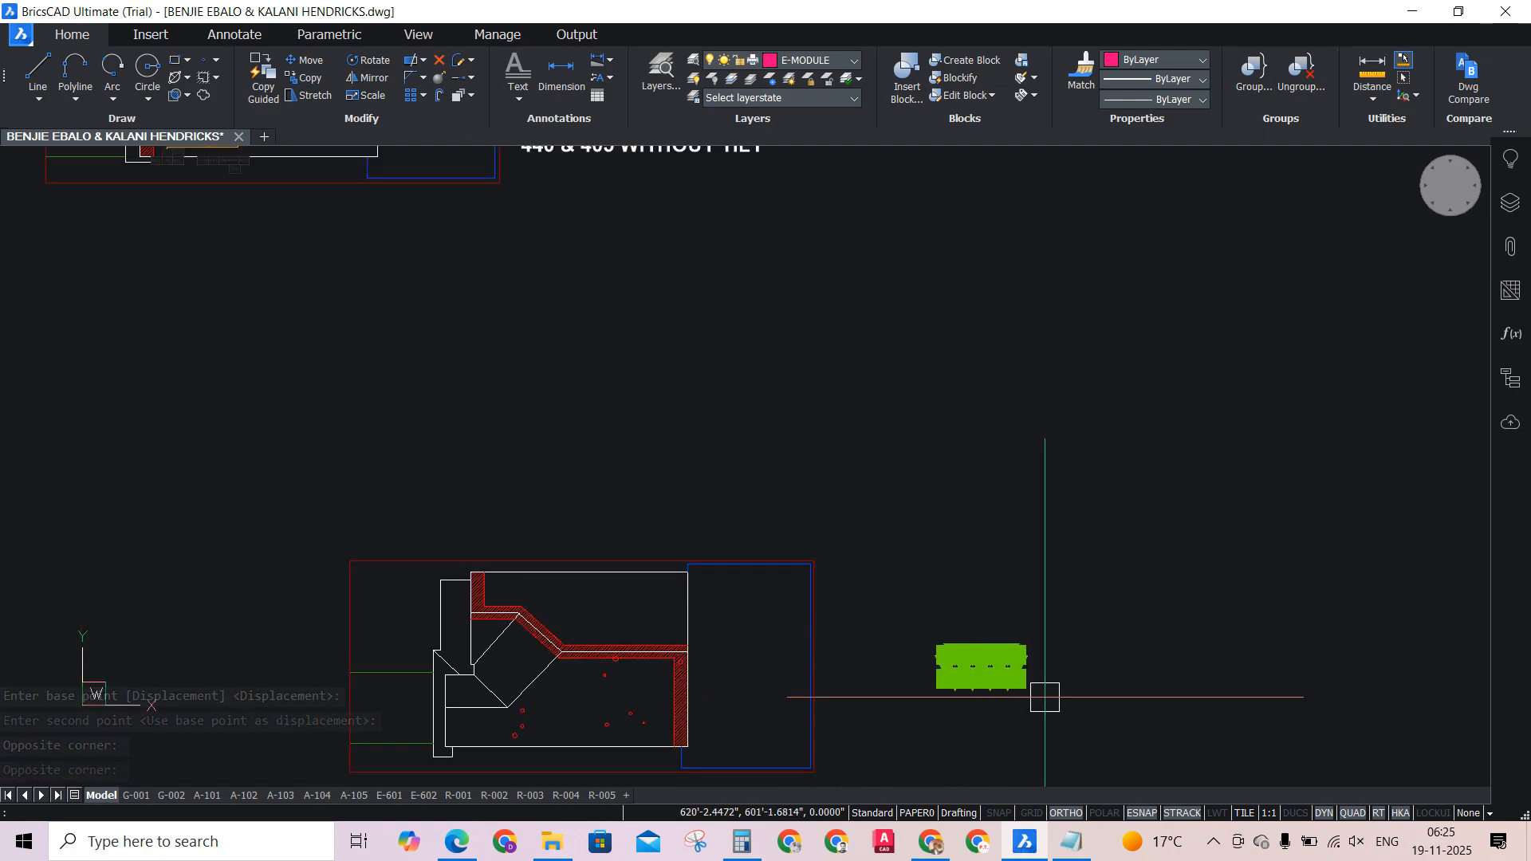
pyautogui.scroll(2, 1045, 697)
pyautogui.write('m')
pyautogui.press('space')
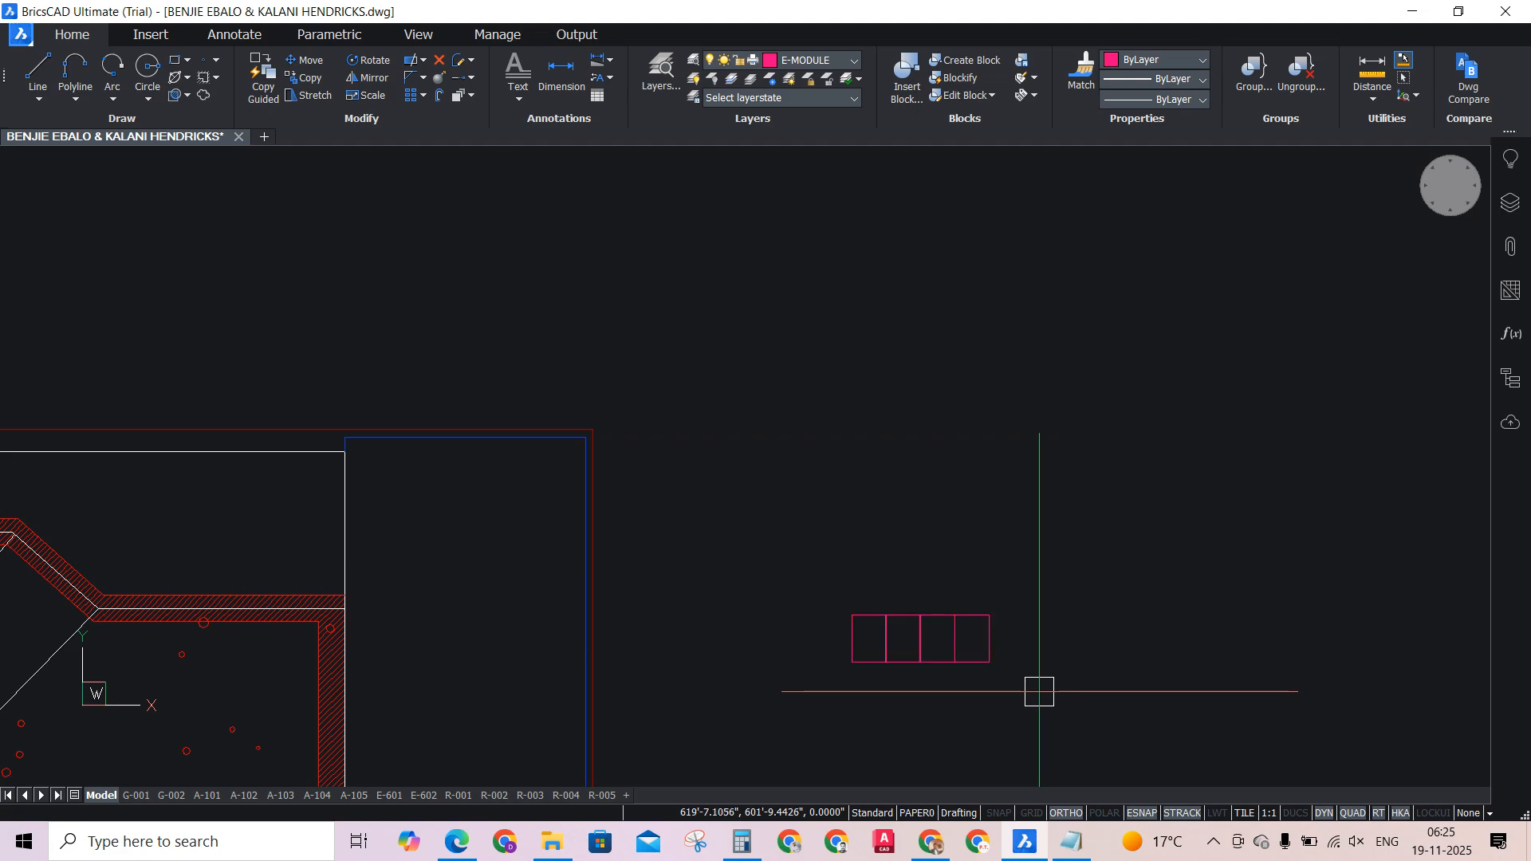
pyautogui.scroll(3, 909, 642)
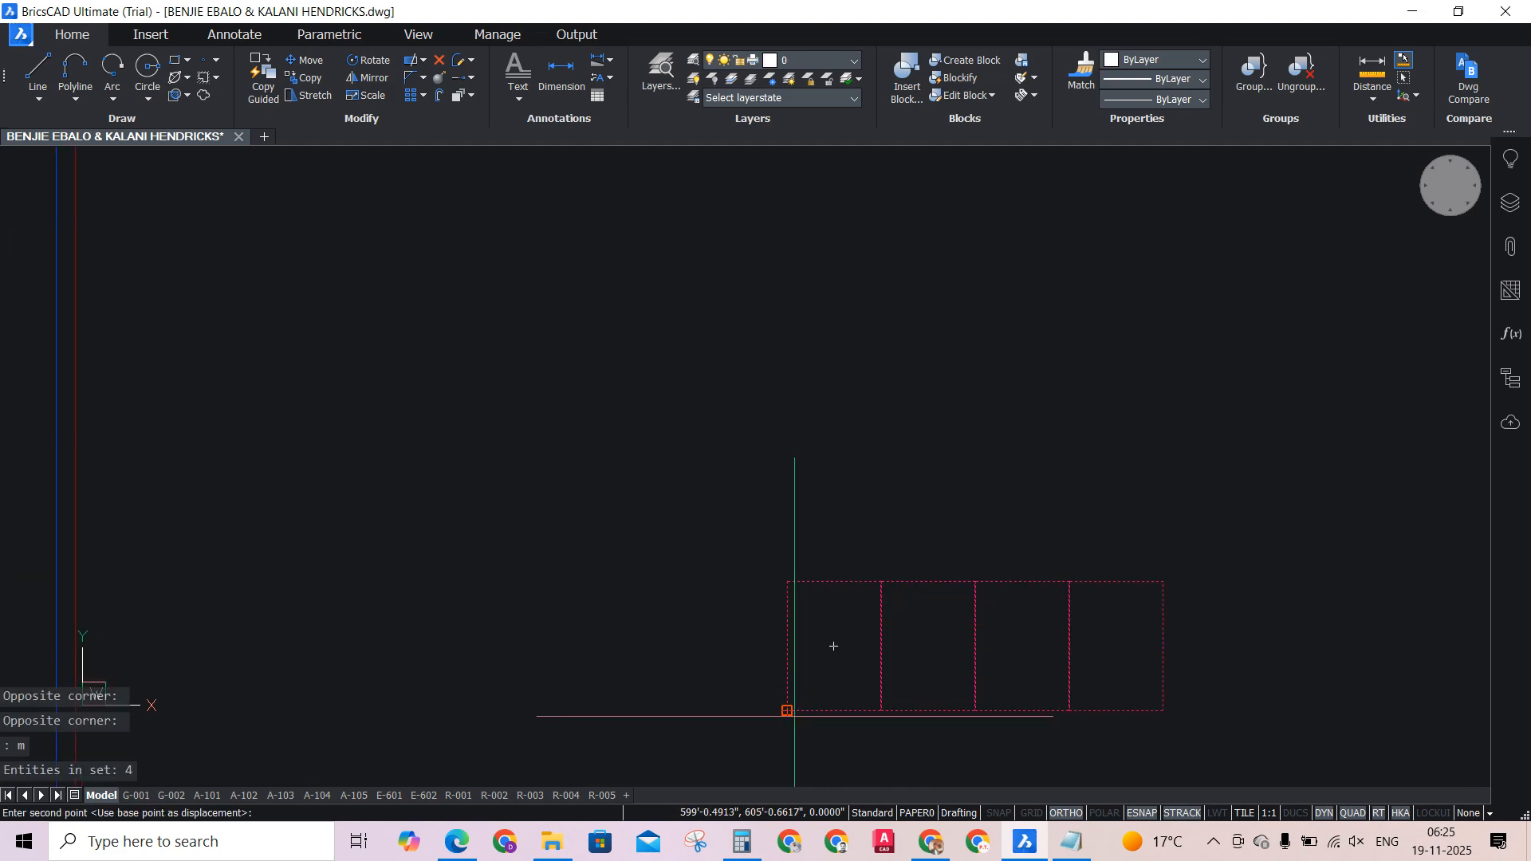
pyautogui.scroll(-4, 833, 647)
pyautogui.scroll(2, 649, 556)
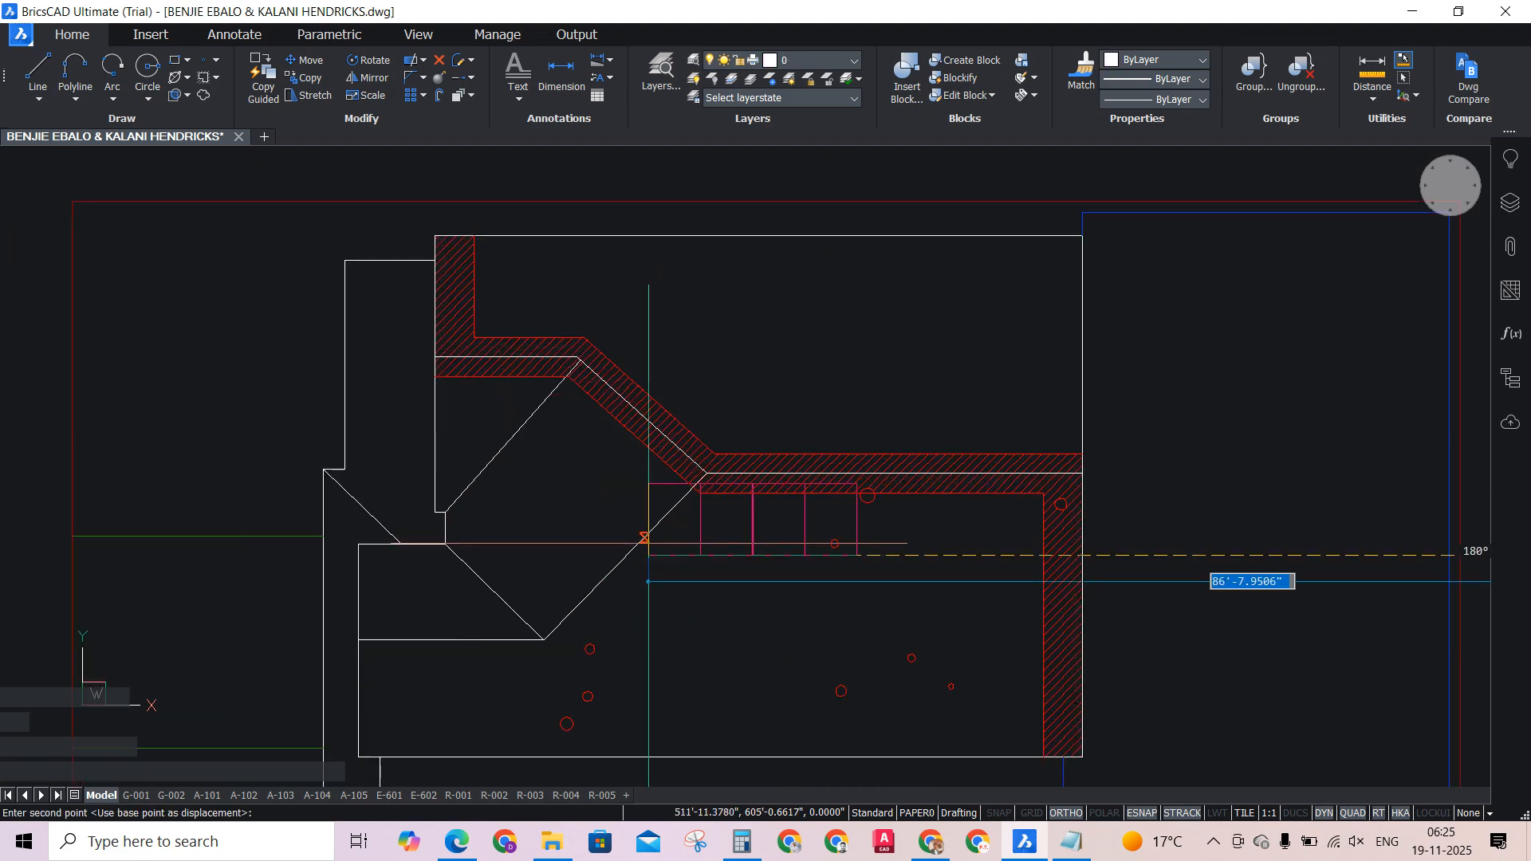
pyautogui.press('F8')
pyautogui.scroll(3, 662, 548)
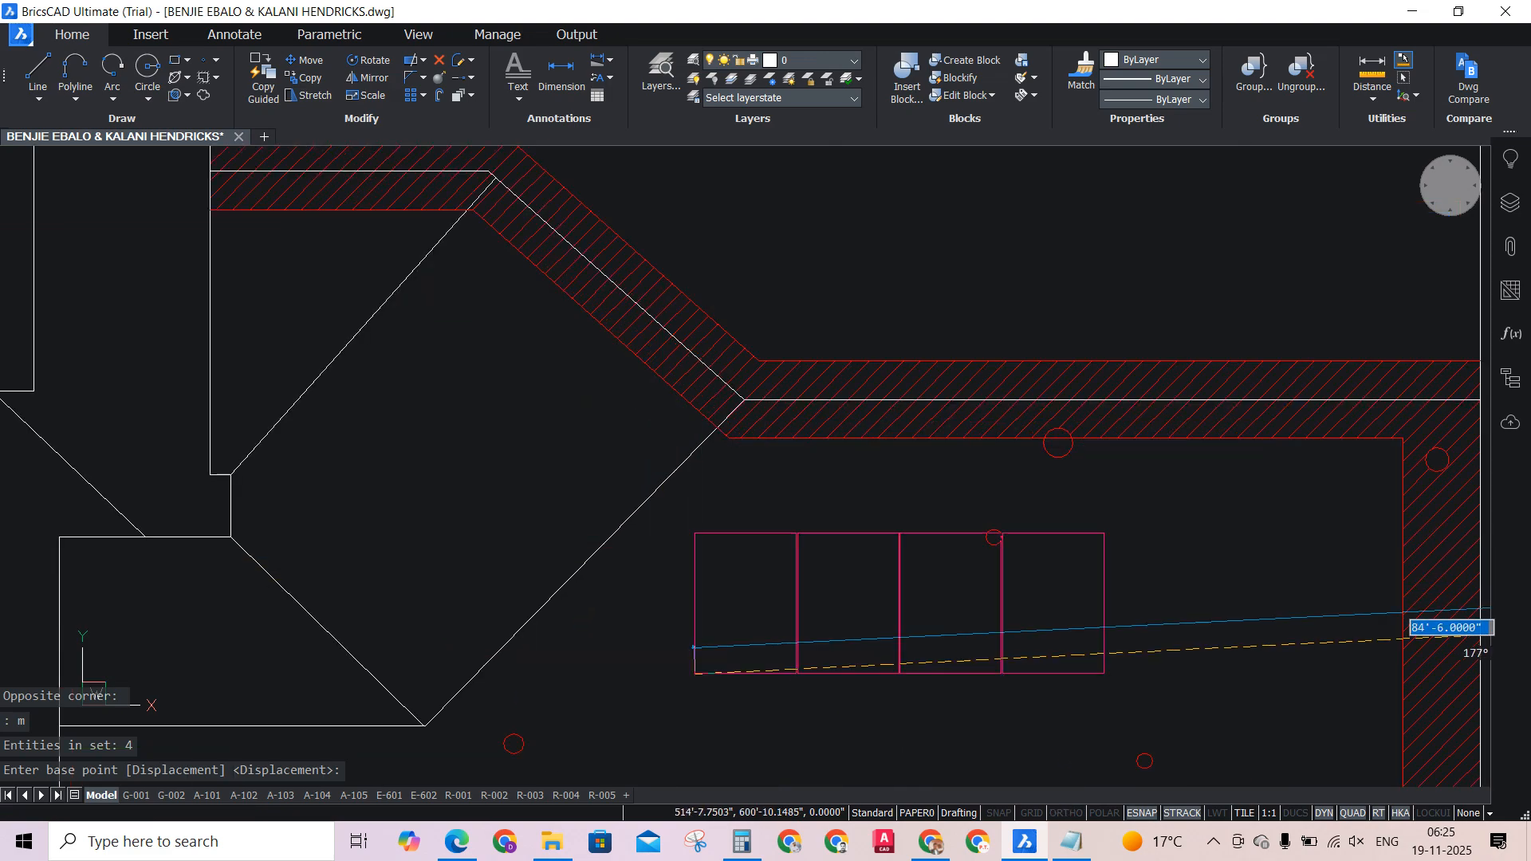
pyautogui.scroll(-6, 693, 694)
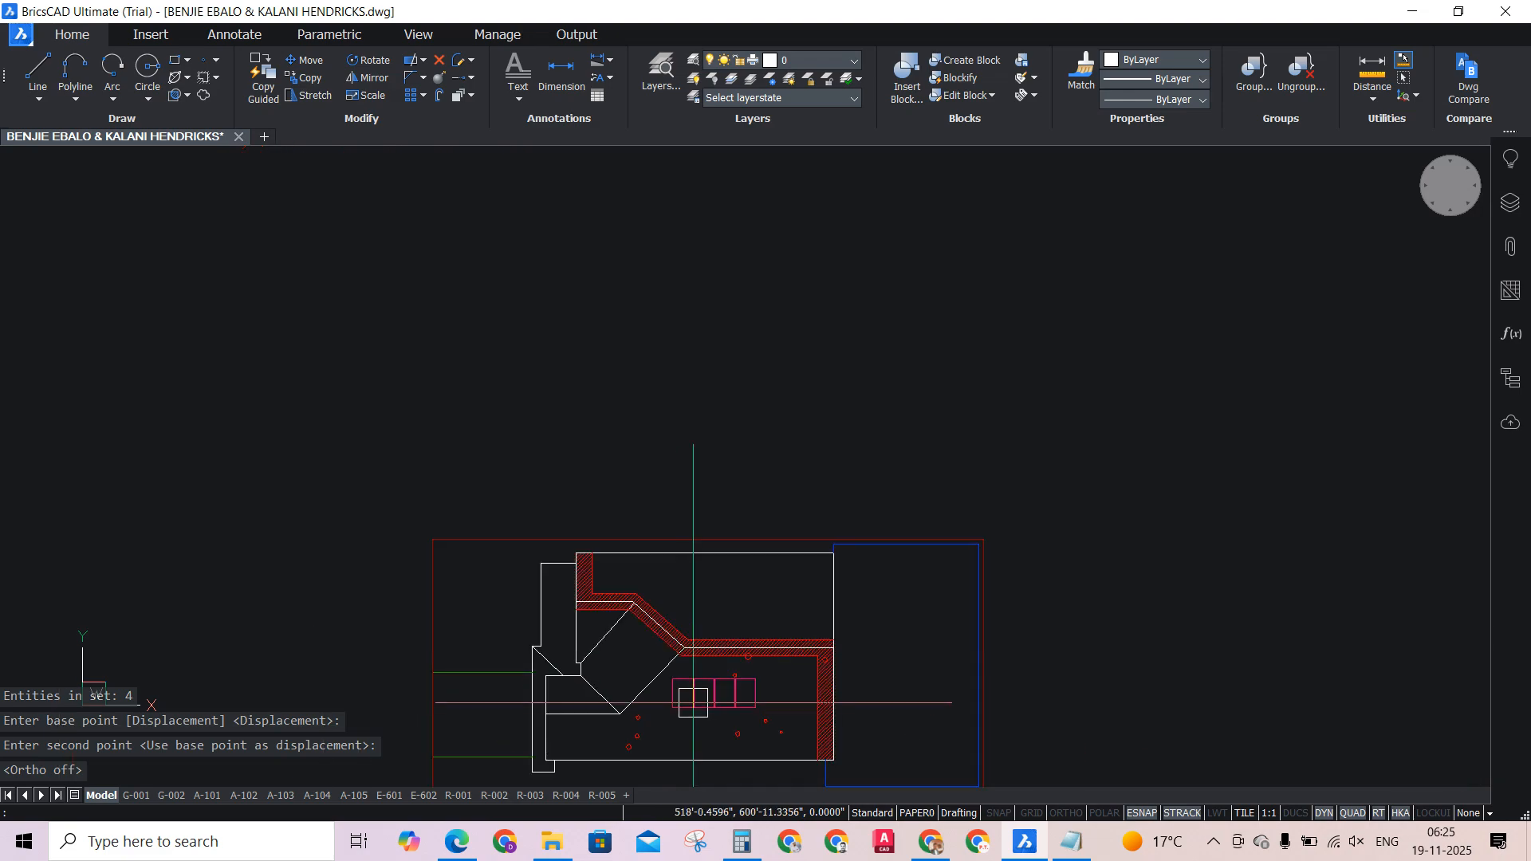
# Copy the four-module row horizontally to the right with Ortho on, placing its top-left corner on the row's top-right corner.
pyautogui.scroll(3, 597, 231)
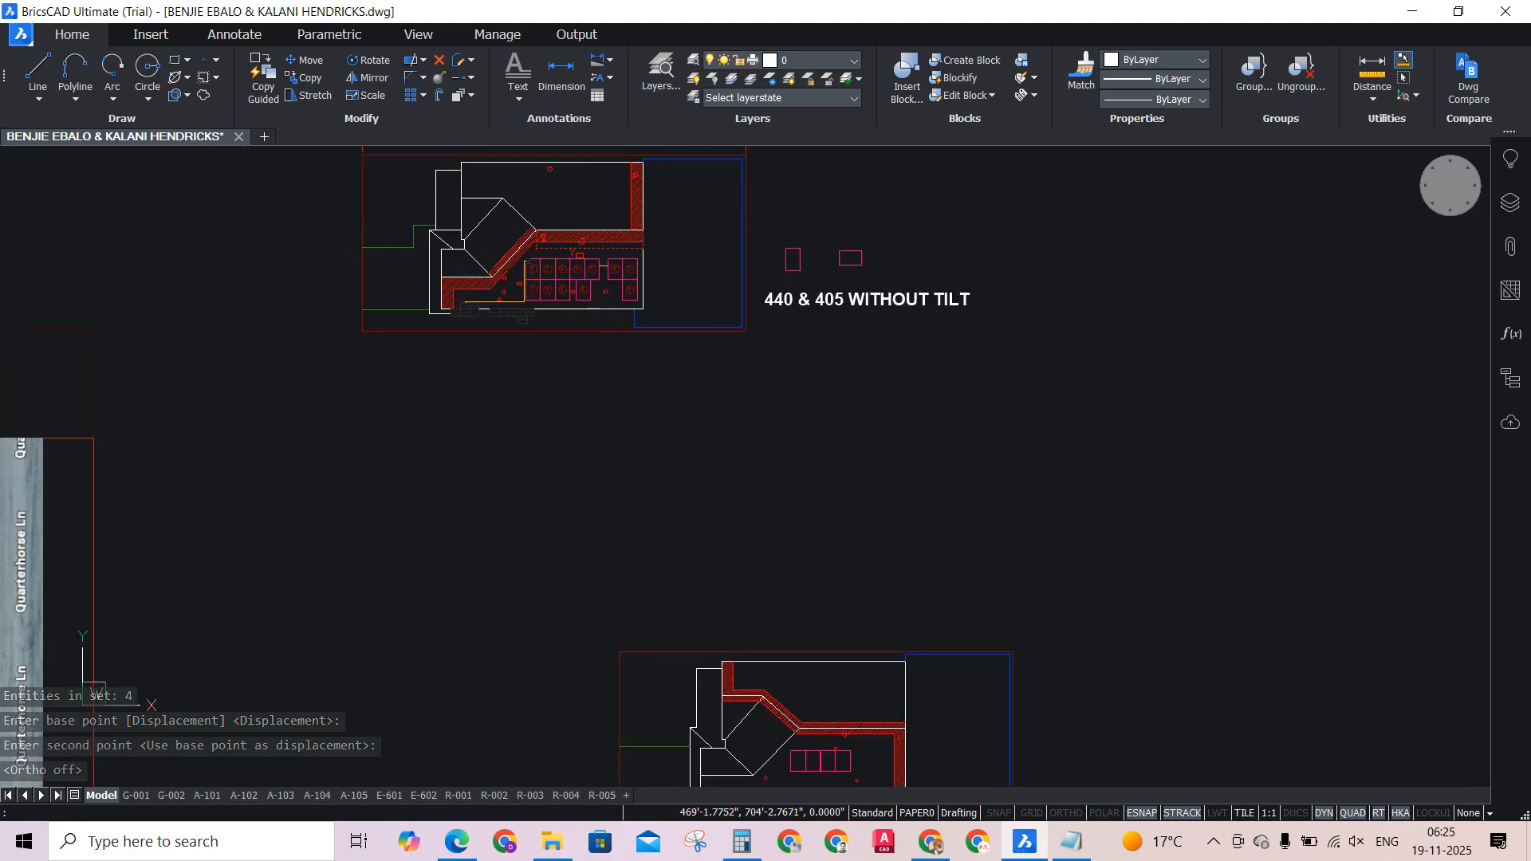
pyautogui.scroll(1, 615, 359)
pyautogui.scroll(-2, 611, 291)
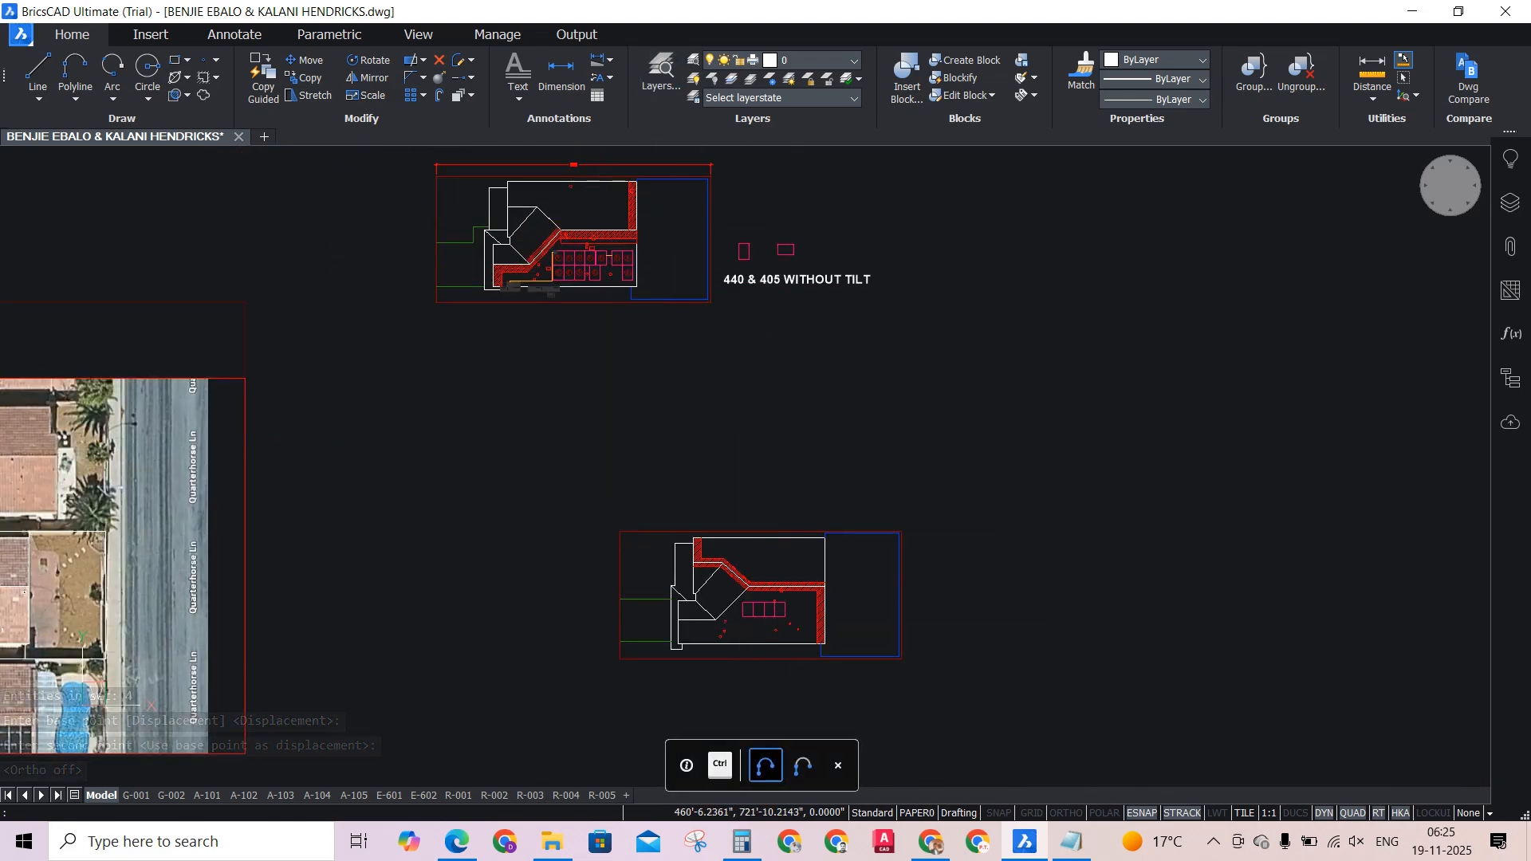
pyautogui.scroll(2, 610, 268)
pyautogui.scroll(-2, 702, 376)
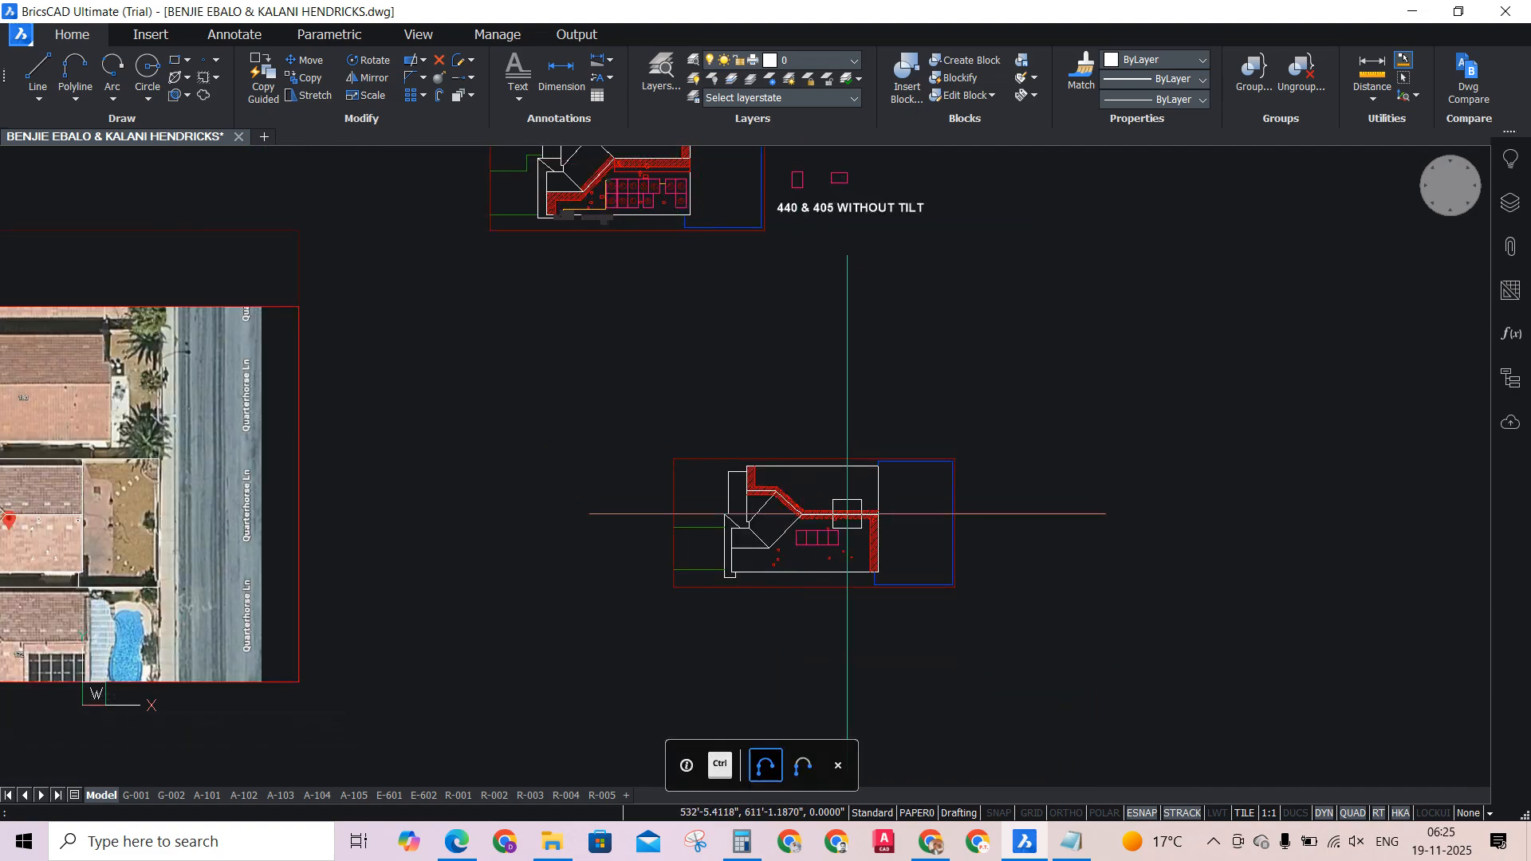
pyautogui.scroll(7, 847, 514)
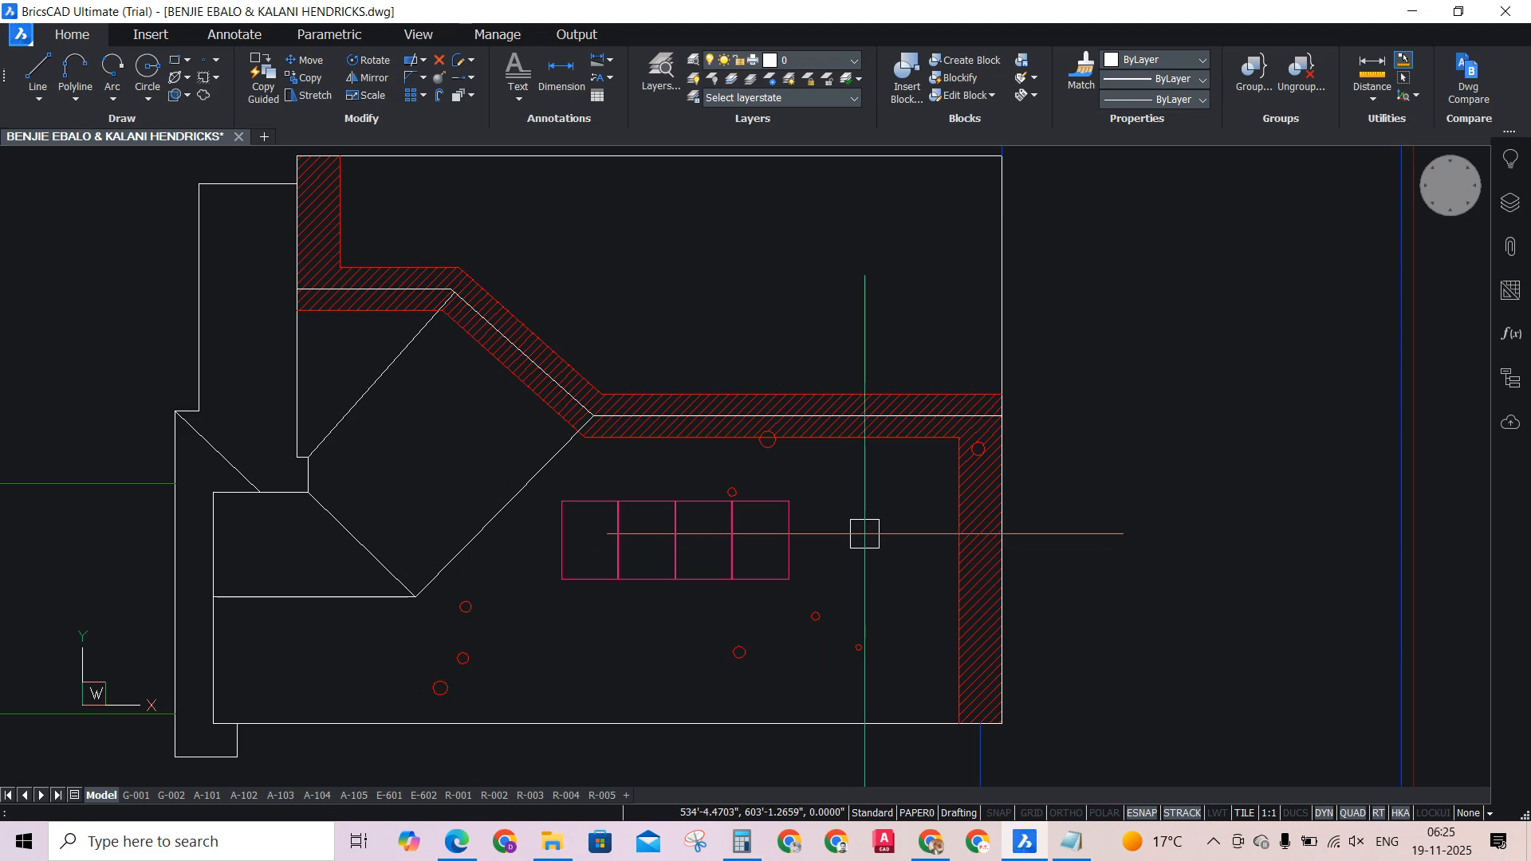
pyautogui.moveTo(883, 556); pyautogui.dragTo(548, 524)
pyautogui.write('co')
pyautogui.press('Return')
pyautogui.scroll(4, 565, 525)
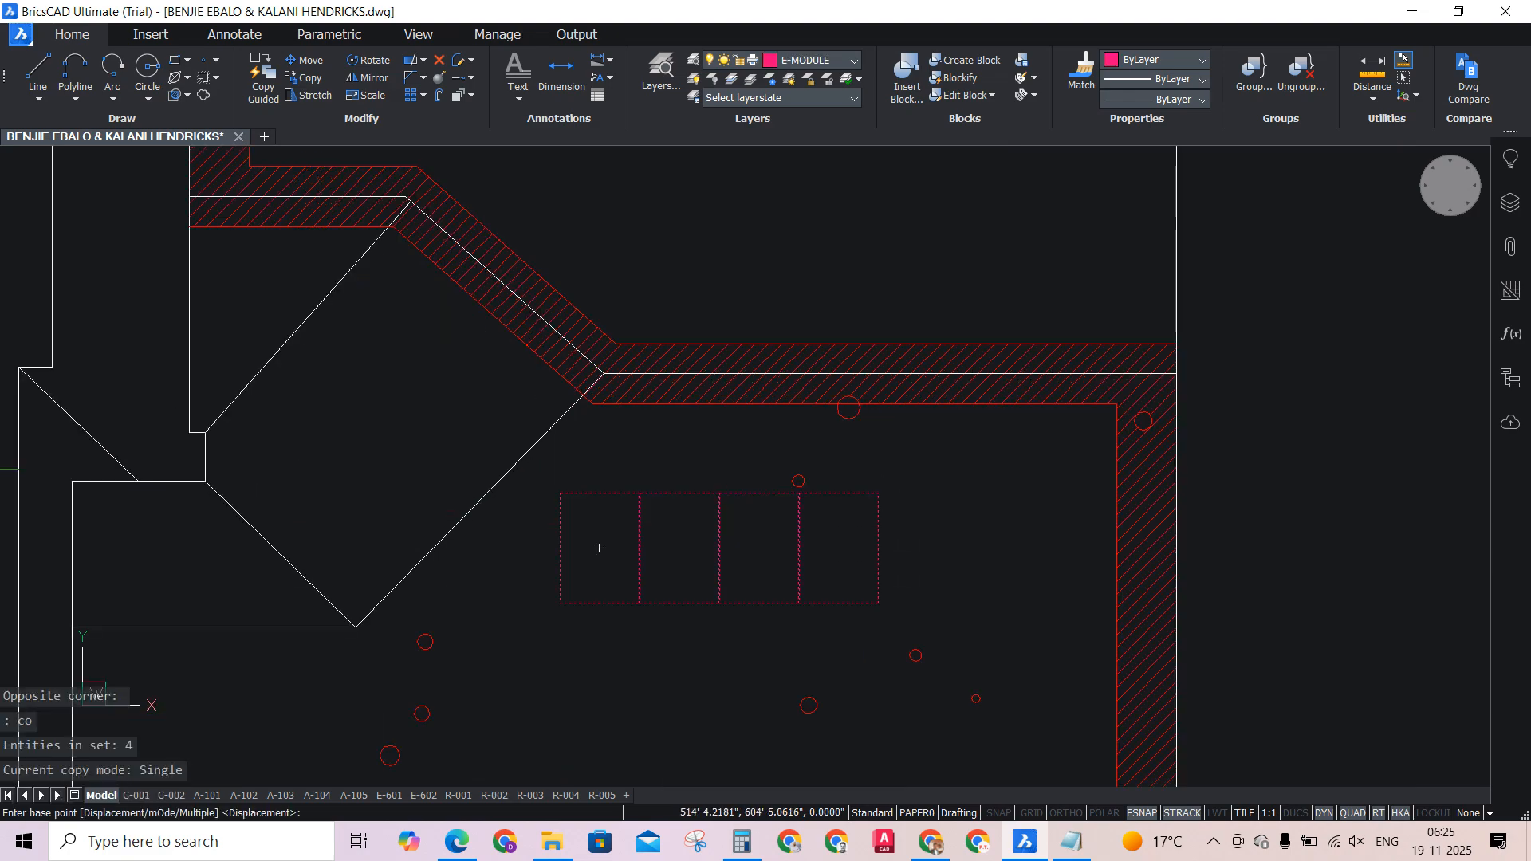
pyautogui.click(554, 469)
pyautogui.scroll(-4, 1295, 468)
pyautogui.scroll(4, 1265, 473)
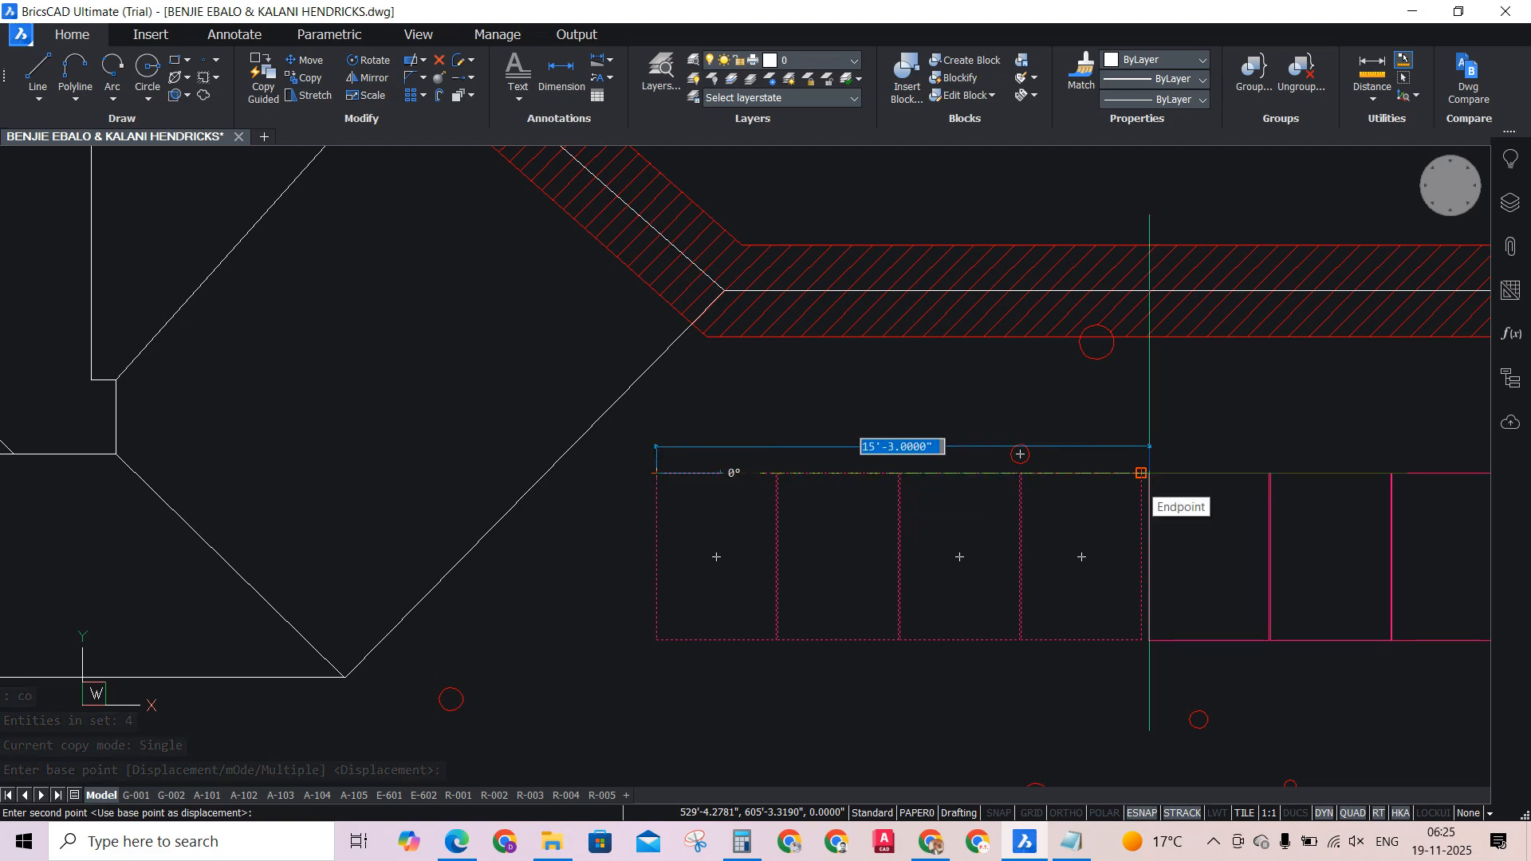
pyautogui.press('F8')
pyautogui.click(1149, 472)
# Move the first seven modules of the row horizontally to the left, clear of the hatched setback along the right roof edge.
pyautogui.press('space')
pyautogui.scroll(-5, 992, 465)
pyautogui.scroll(3, 1104, 479)
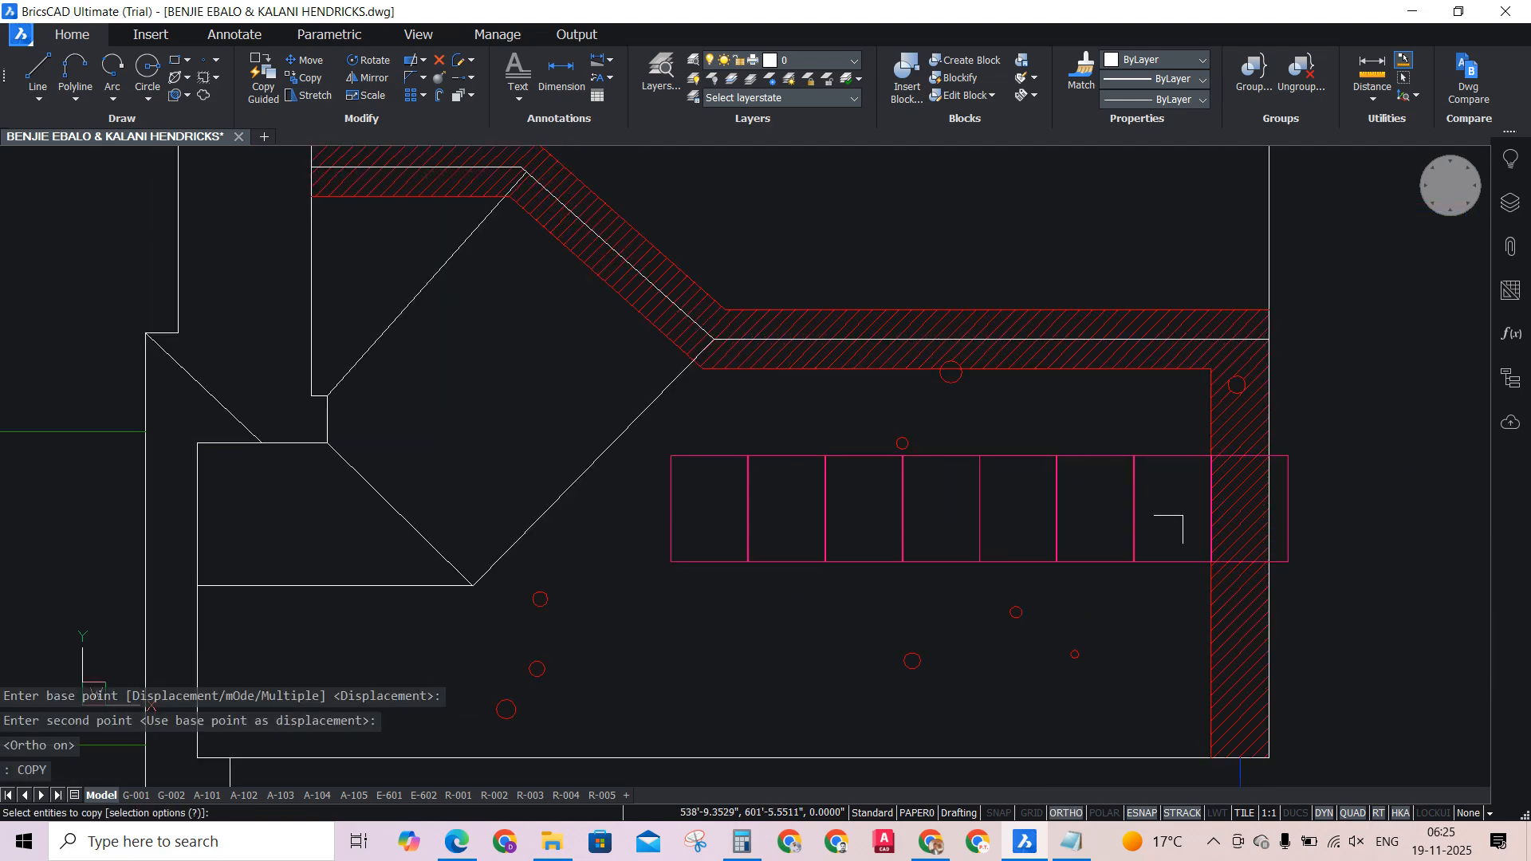
pyautogui.click(1194, 599)
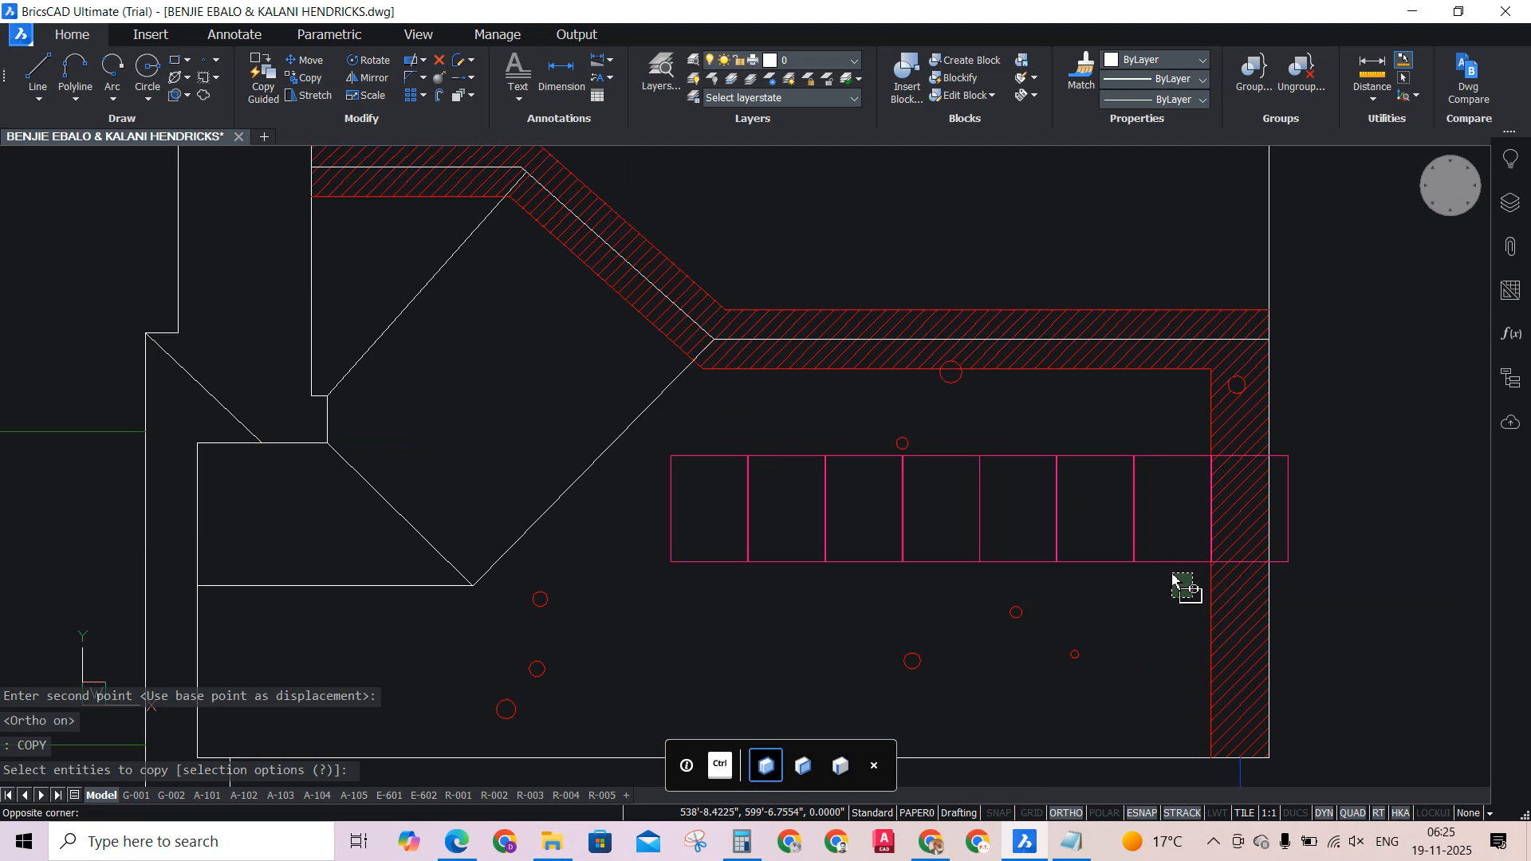
pyautogui.click(637, 482)
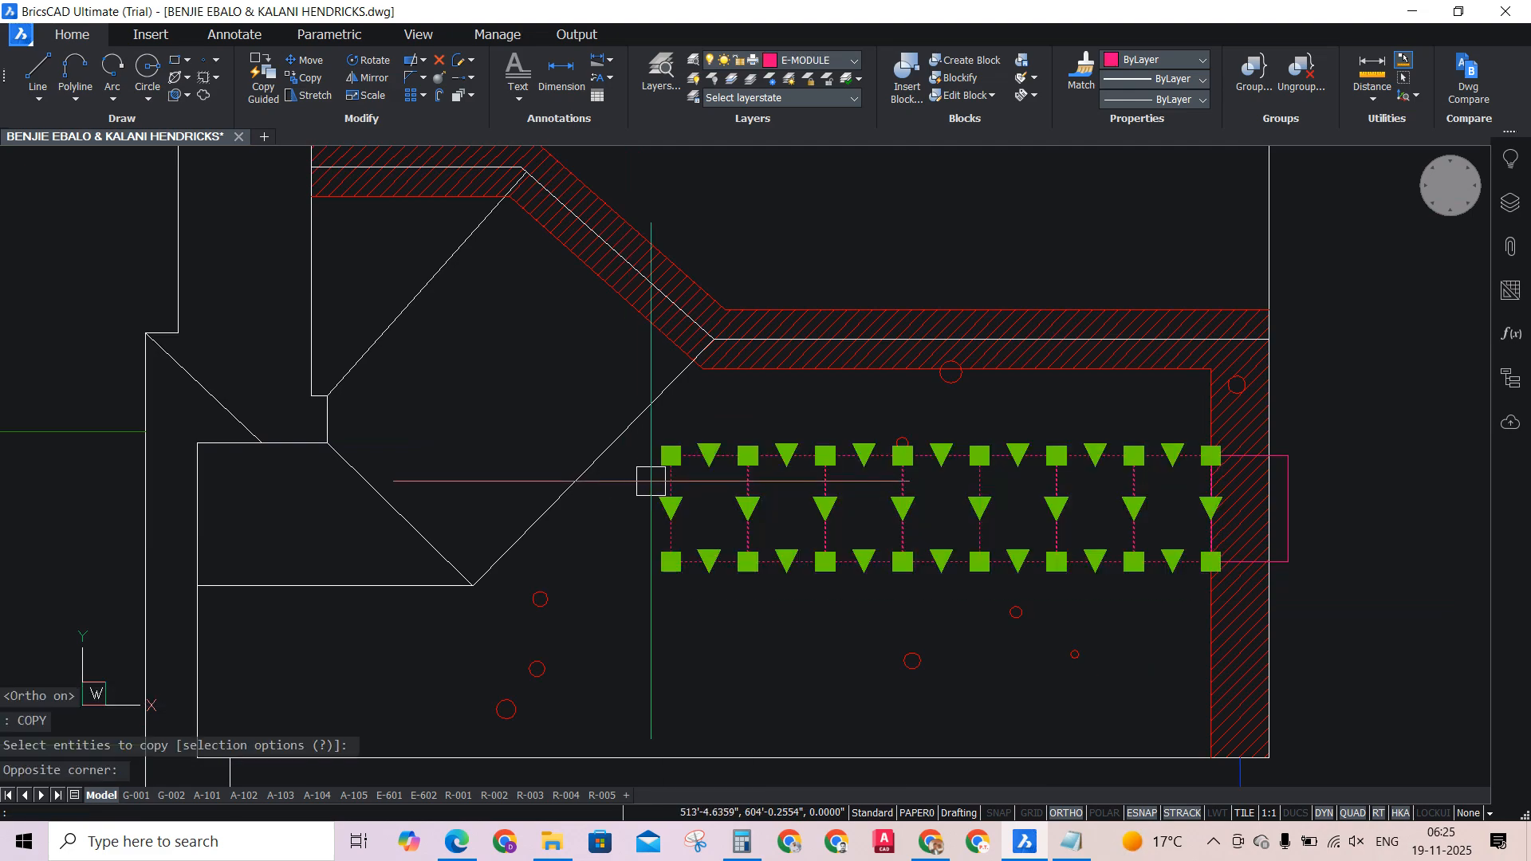
pyautogui.write('m')
pyautogui.press('Return')
pyautogui.scroll(3, 737, 523)
pyautogui.click(662, 418)
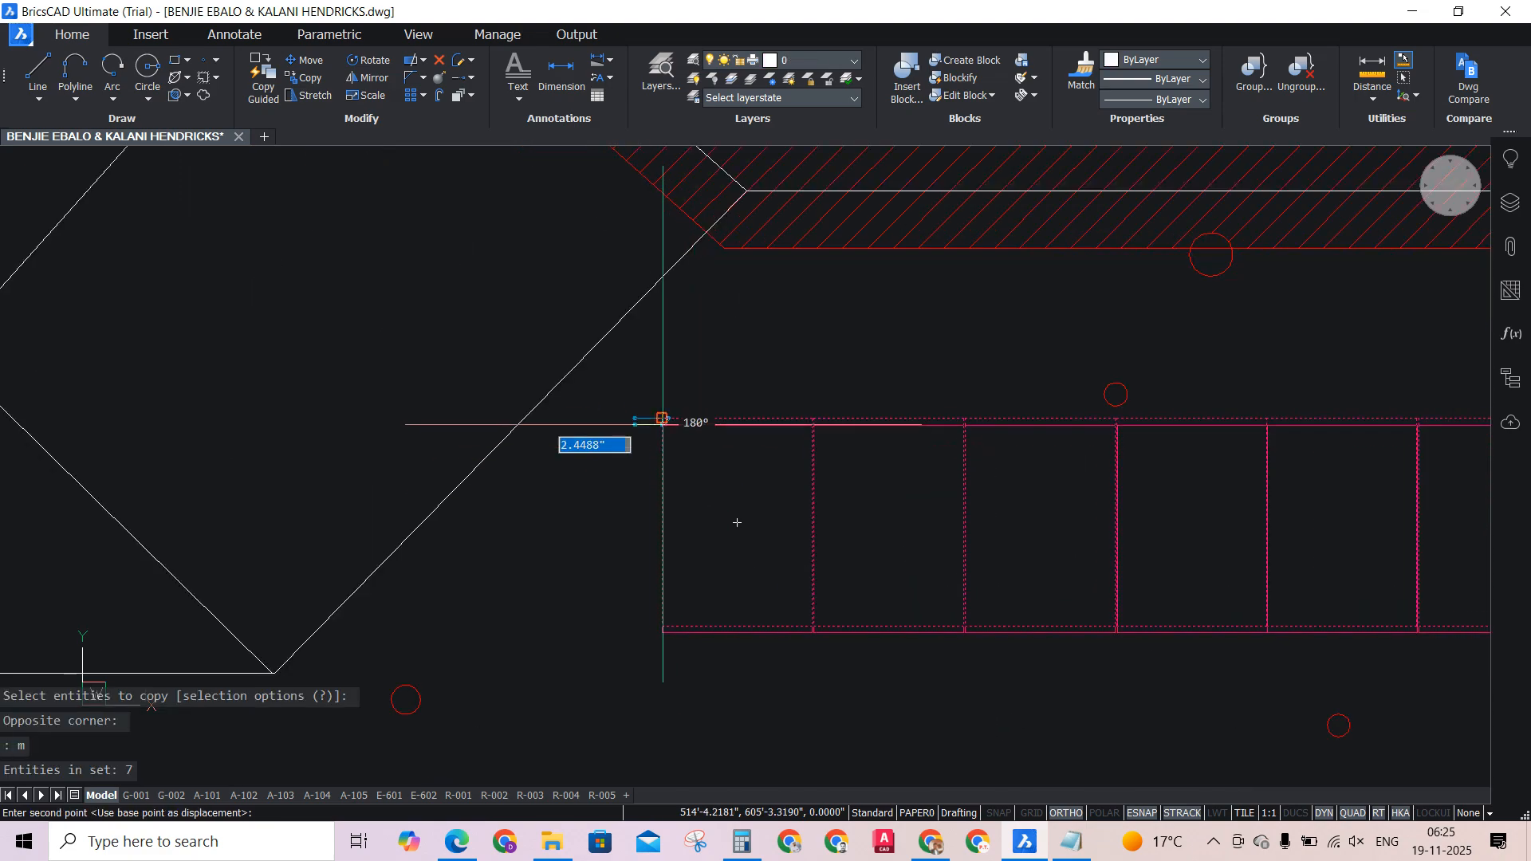
pyautogui.scroll(-3, 564, 447)
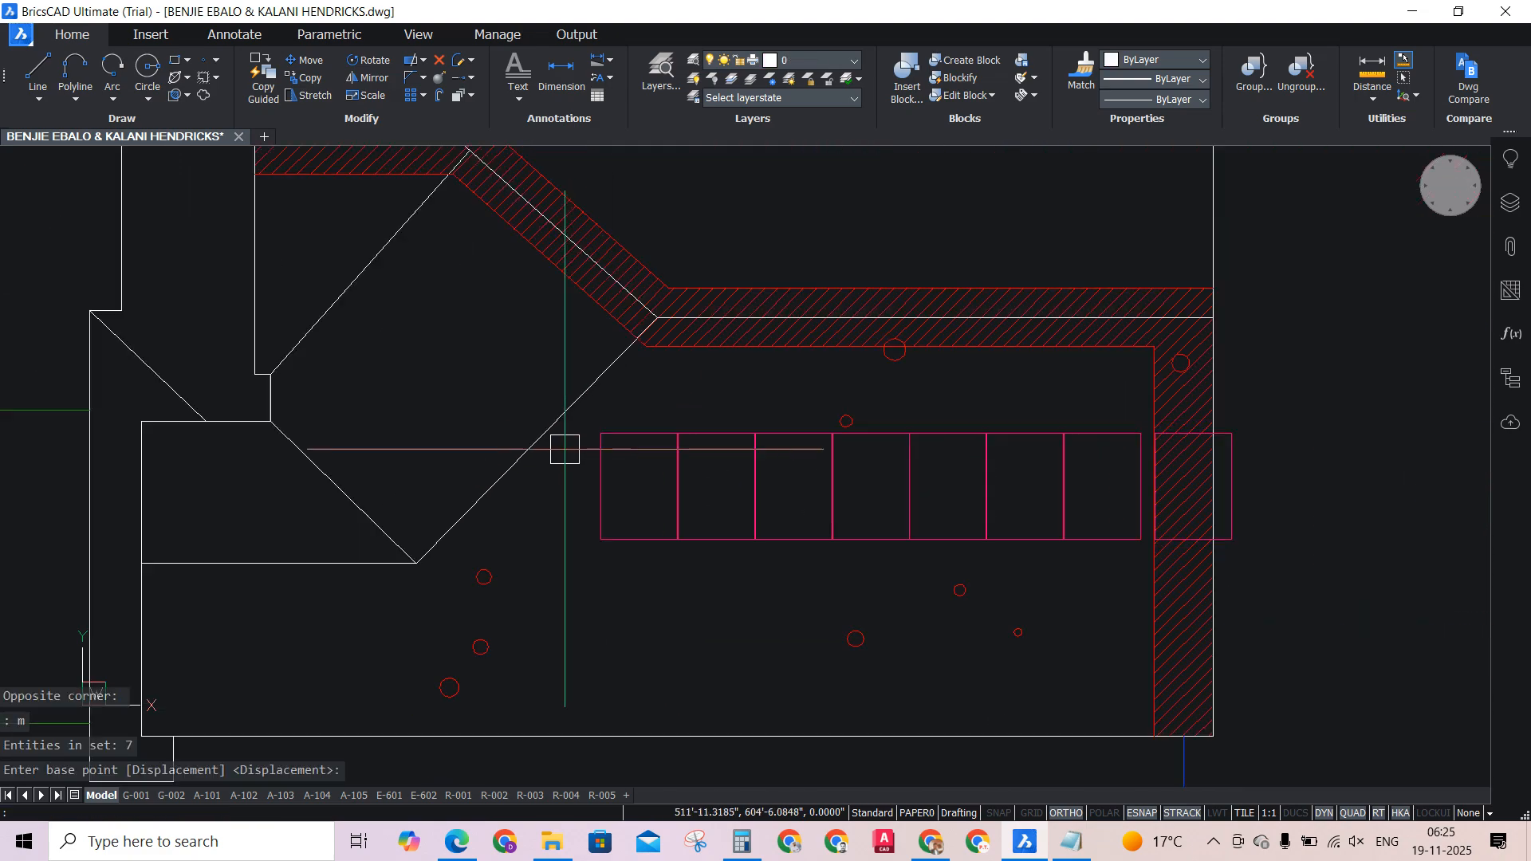
# Delete the eighth module that overlaps the hatched setback at the right roof edge.
pyautogui.scroll(4, 1037, 446)
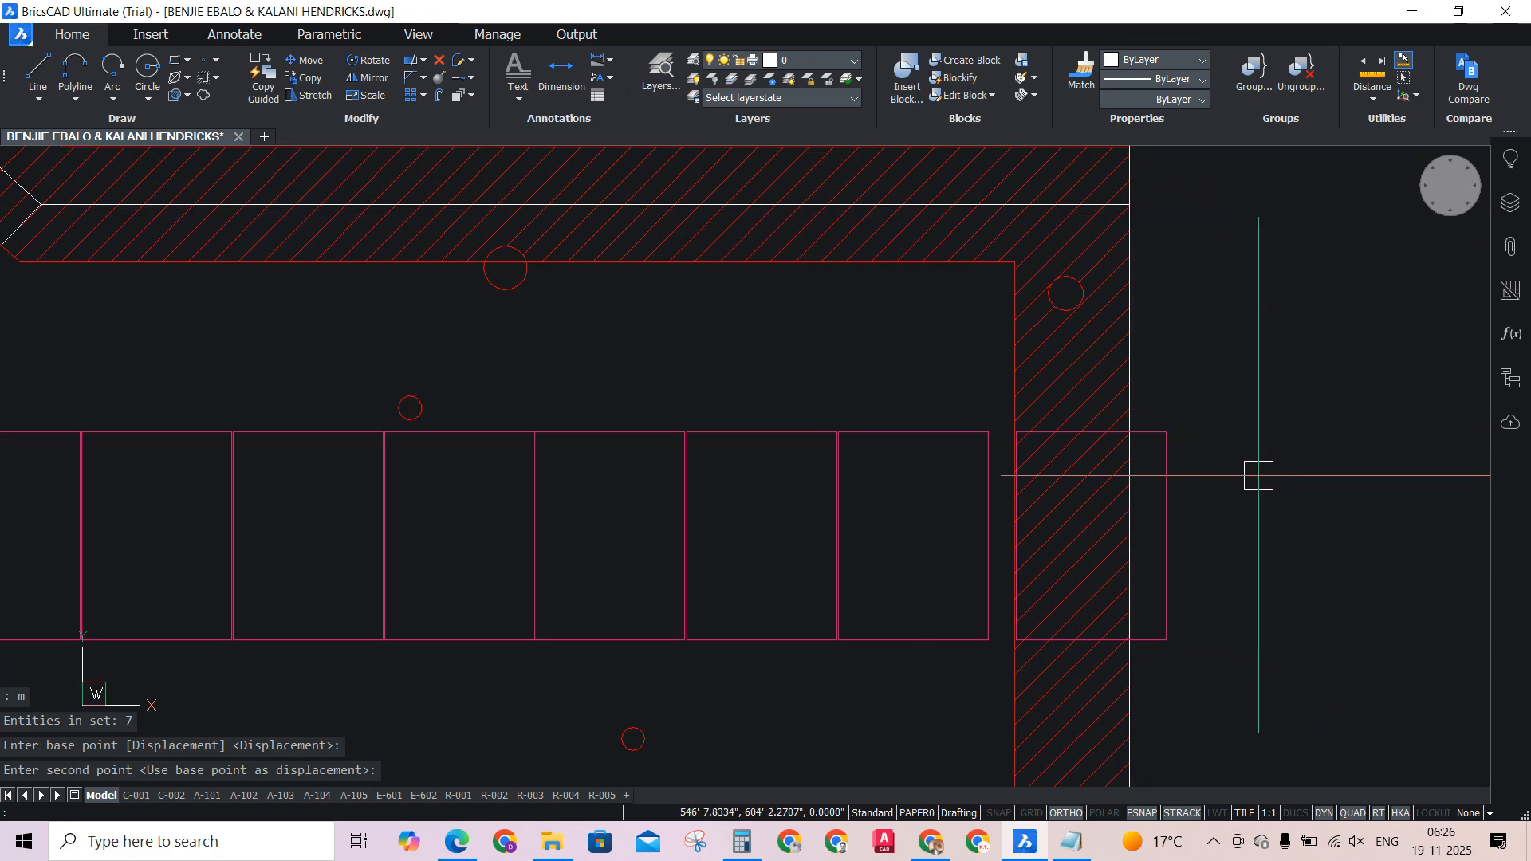
pyautogui.click(1174, 490)
pyautogui.press('Delete')
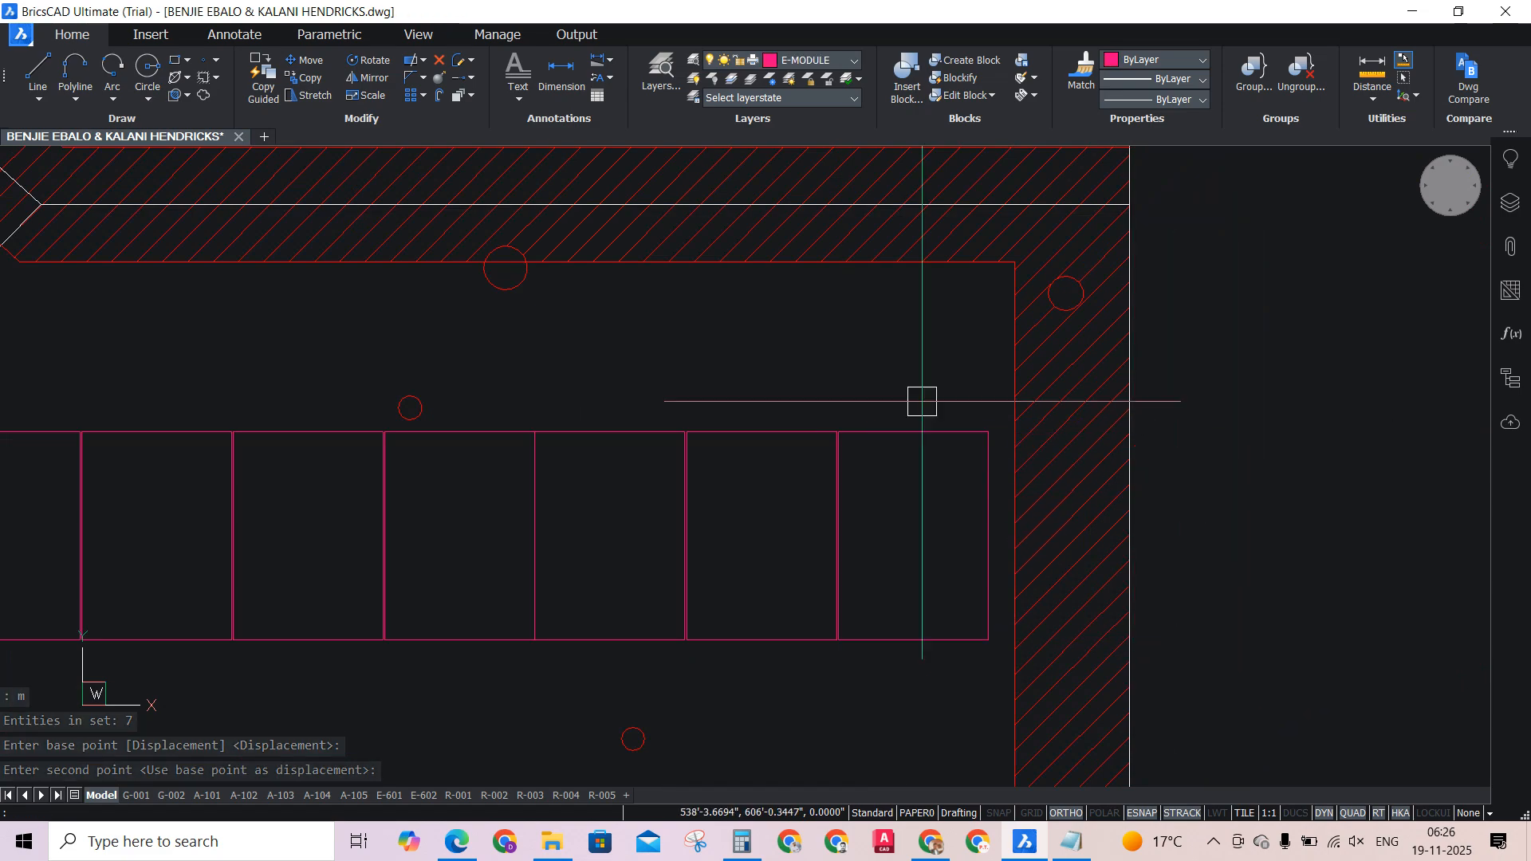
# Move the last three modules of the seven-module row horizontally to the right by 0.5" to open the missing gap.
pyautogui.scroll(1, 691, 501)
pyautogui.scroll(-1, 371, 354)
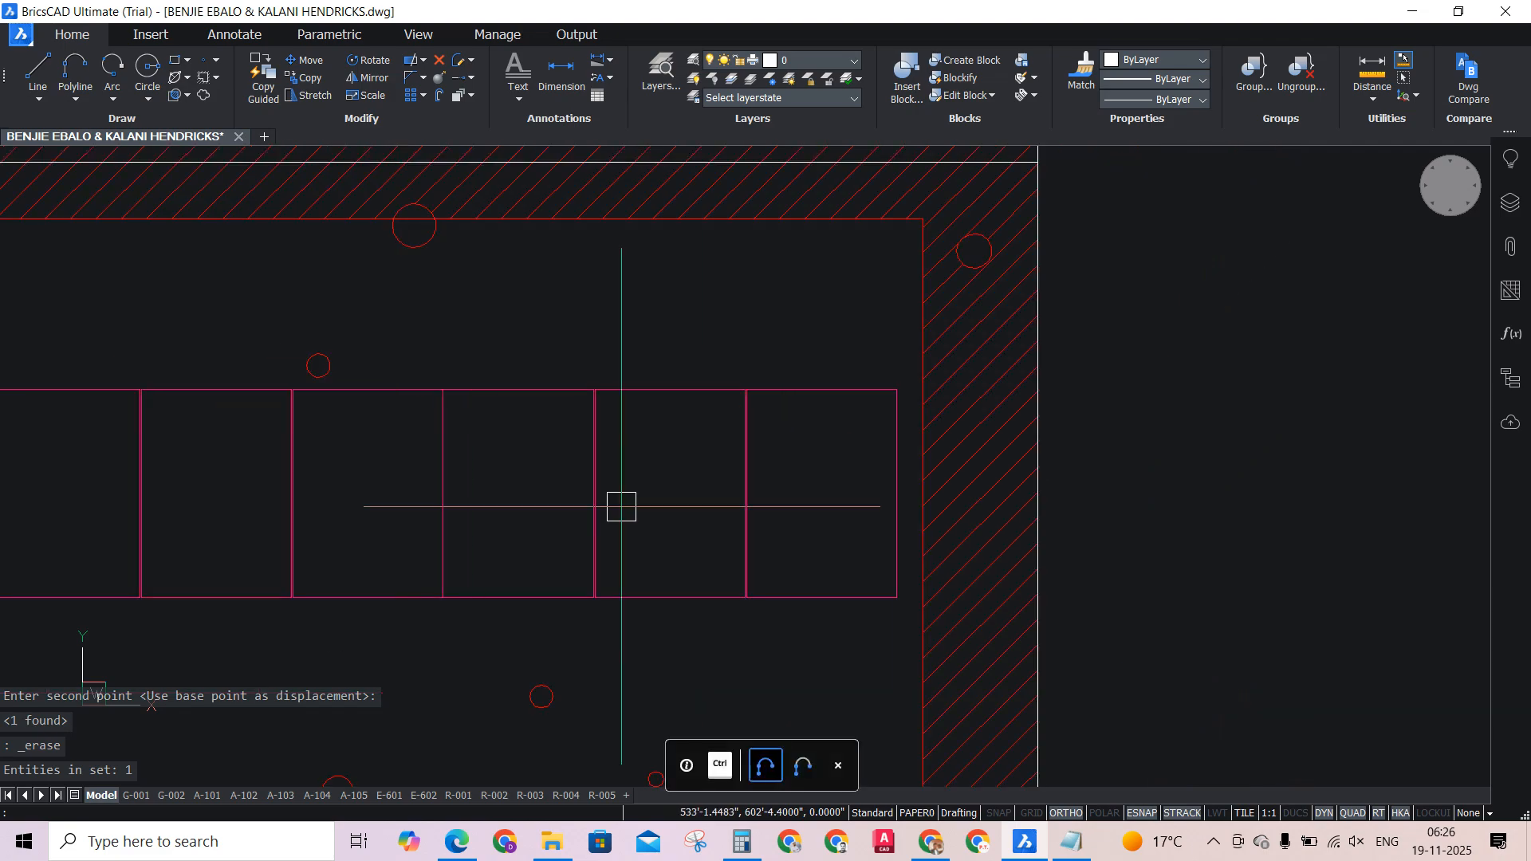
pyautogui.click(831, 649)
pyautogui.click(535, 291)
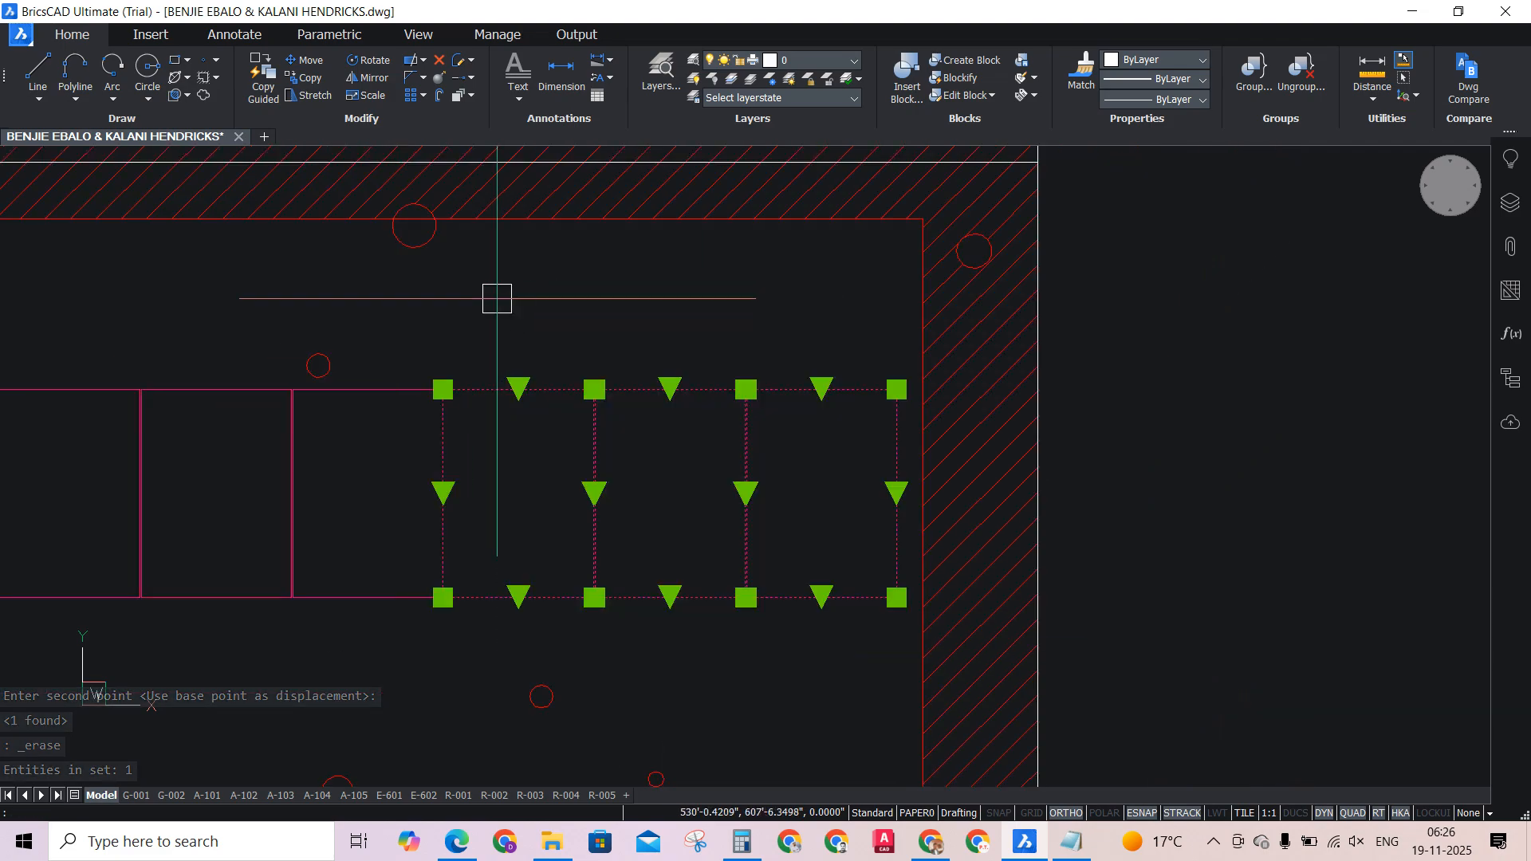
pyautogui.write('m')
pyautogui.press('Return')
pyautogui.scroll(2, 406, 389)
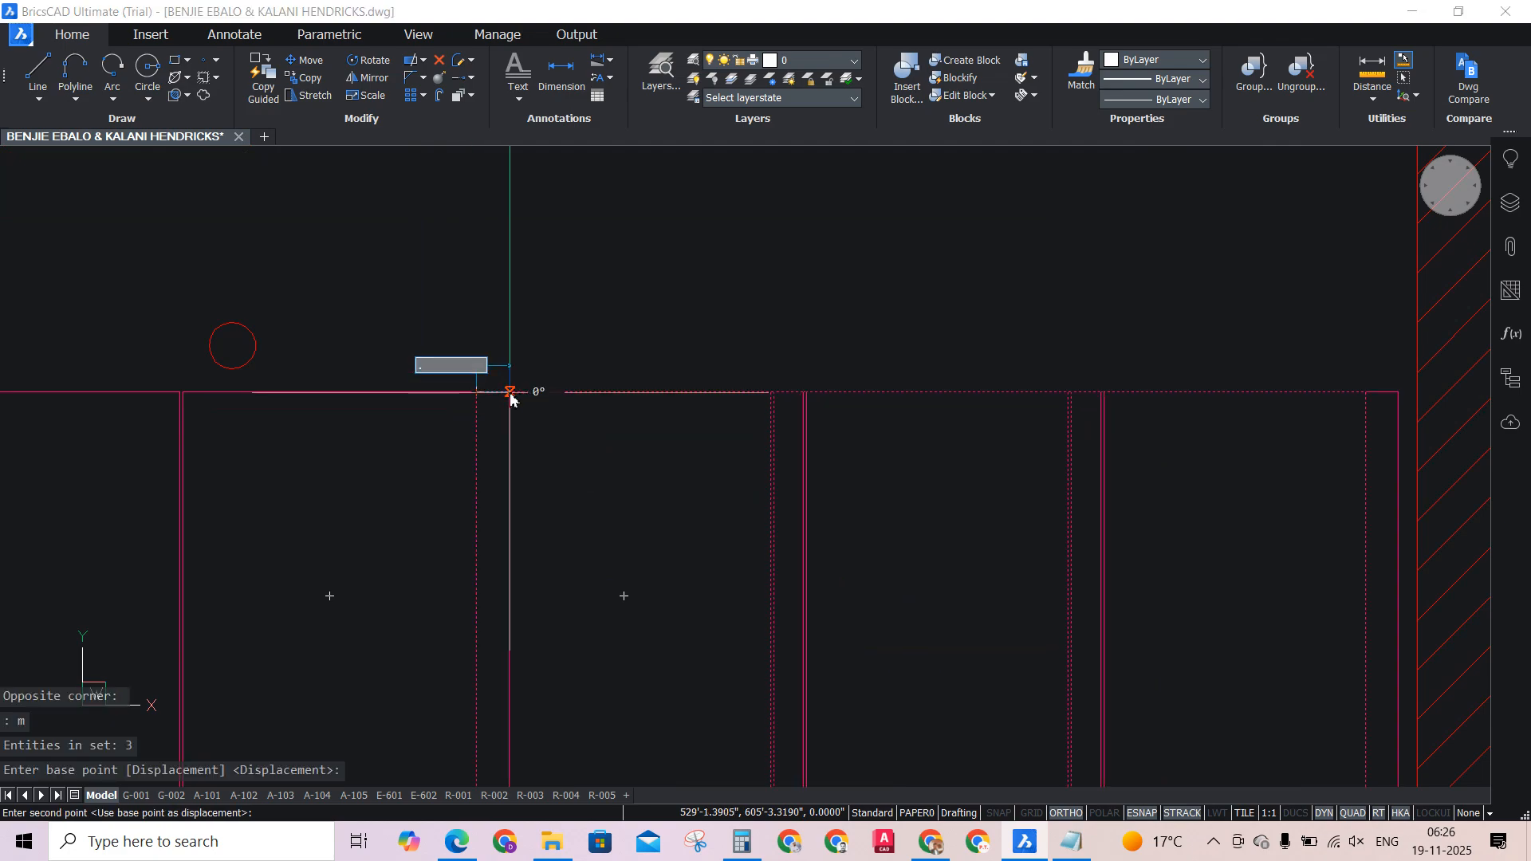
pyautogui.click(510, 394)
# Examine the gaps in the seven-module row and its fit against the roof edges, setbacks and obstructions.
pyautogui.scroll(-3, 540, 332)
pyautogui.scroll(4, 593, 427)
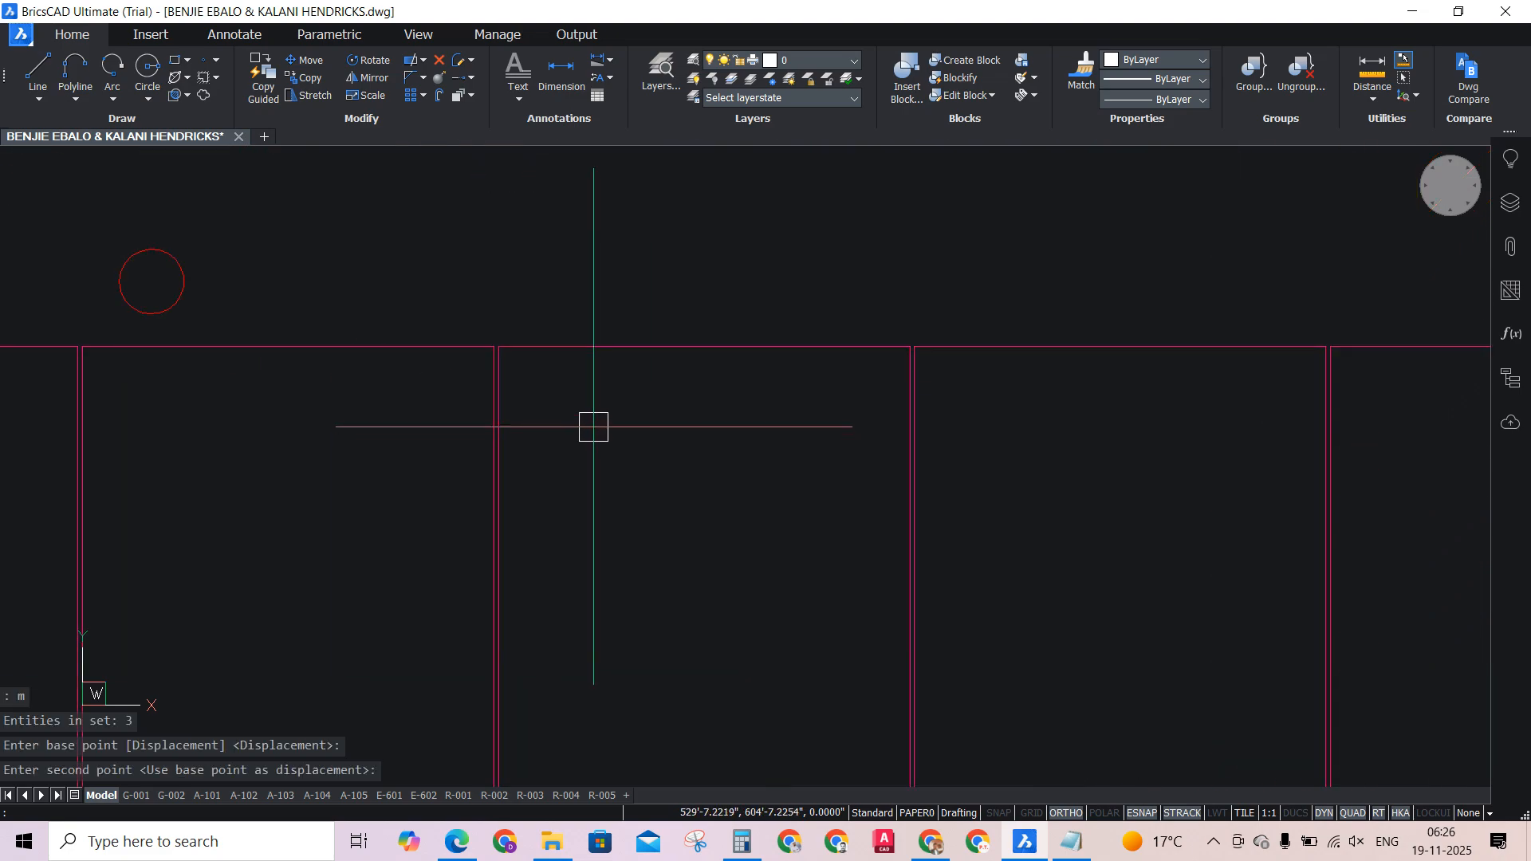
pyautogui.scroll(-3, 574, 360)
pyautogui.scroll(3, 595, 355)
pyautogui.scroll(-4, 725, 356)
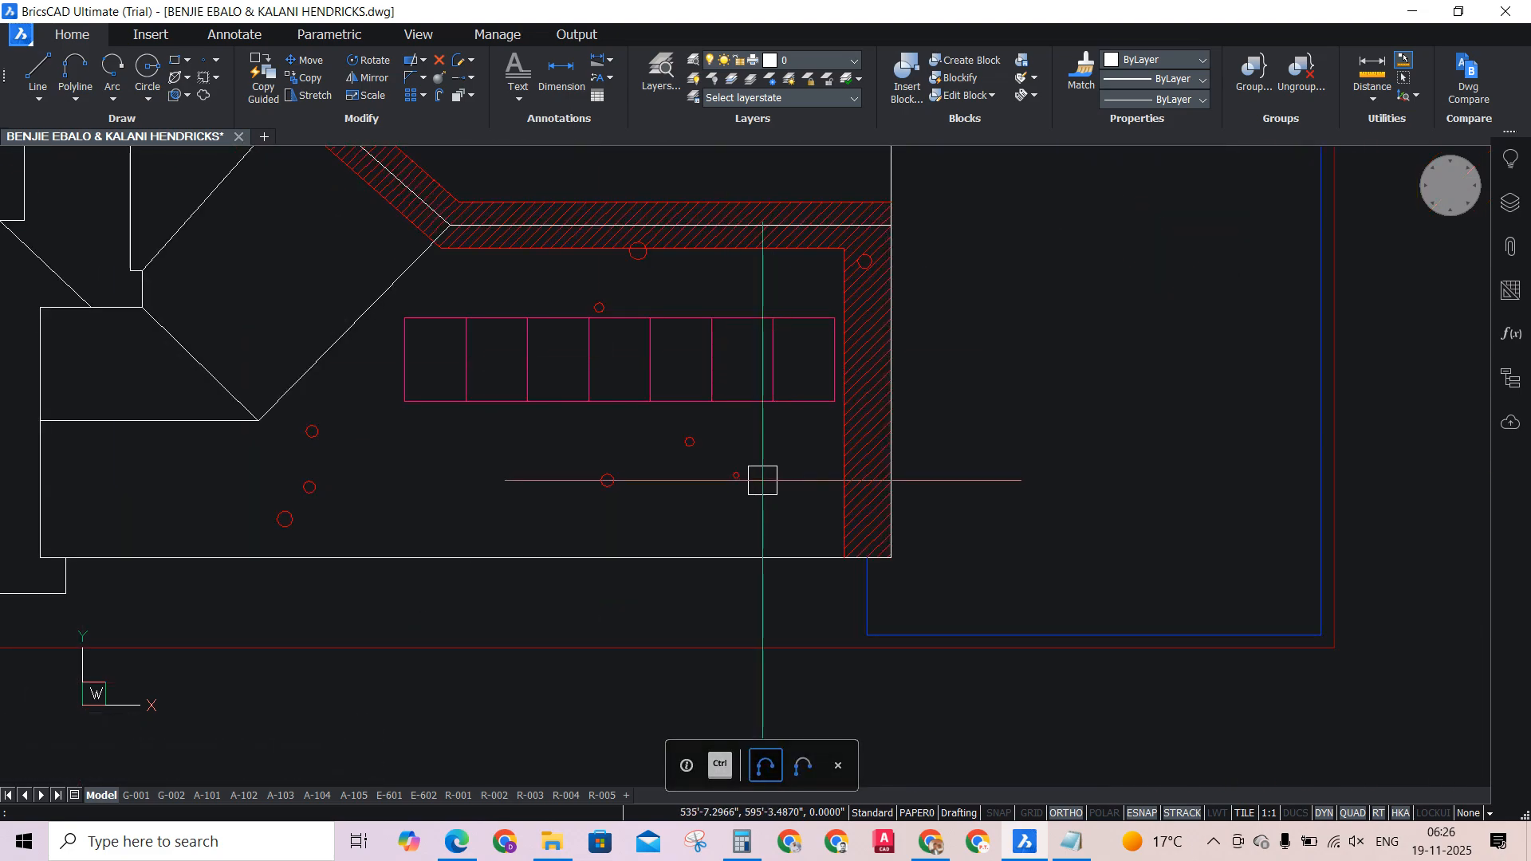
pyautogui.scroll(-5, 762, 480)
pyautogui.scroll(2, 673, 489)
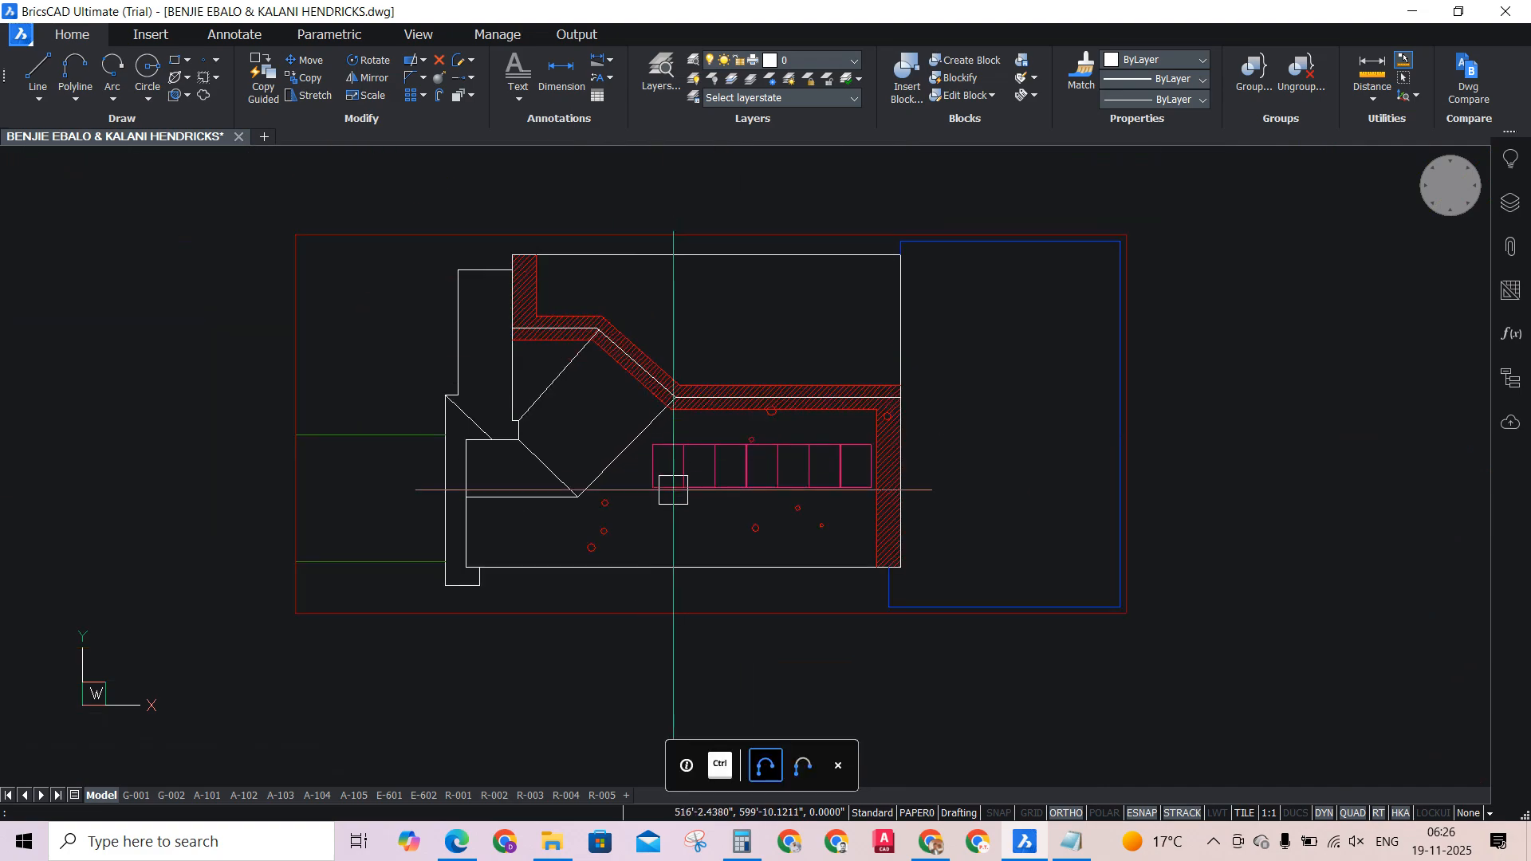
pyautogui.scroll(3, 673, 490)
pyautogui.scroll(-4, 742, 536)
pyautogui.scroll(6, 749, 526)
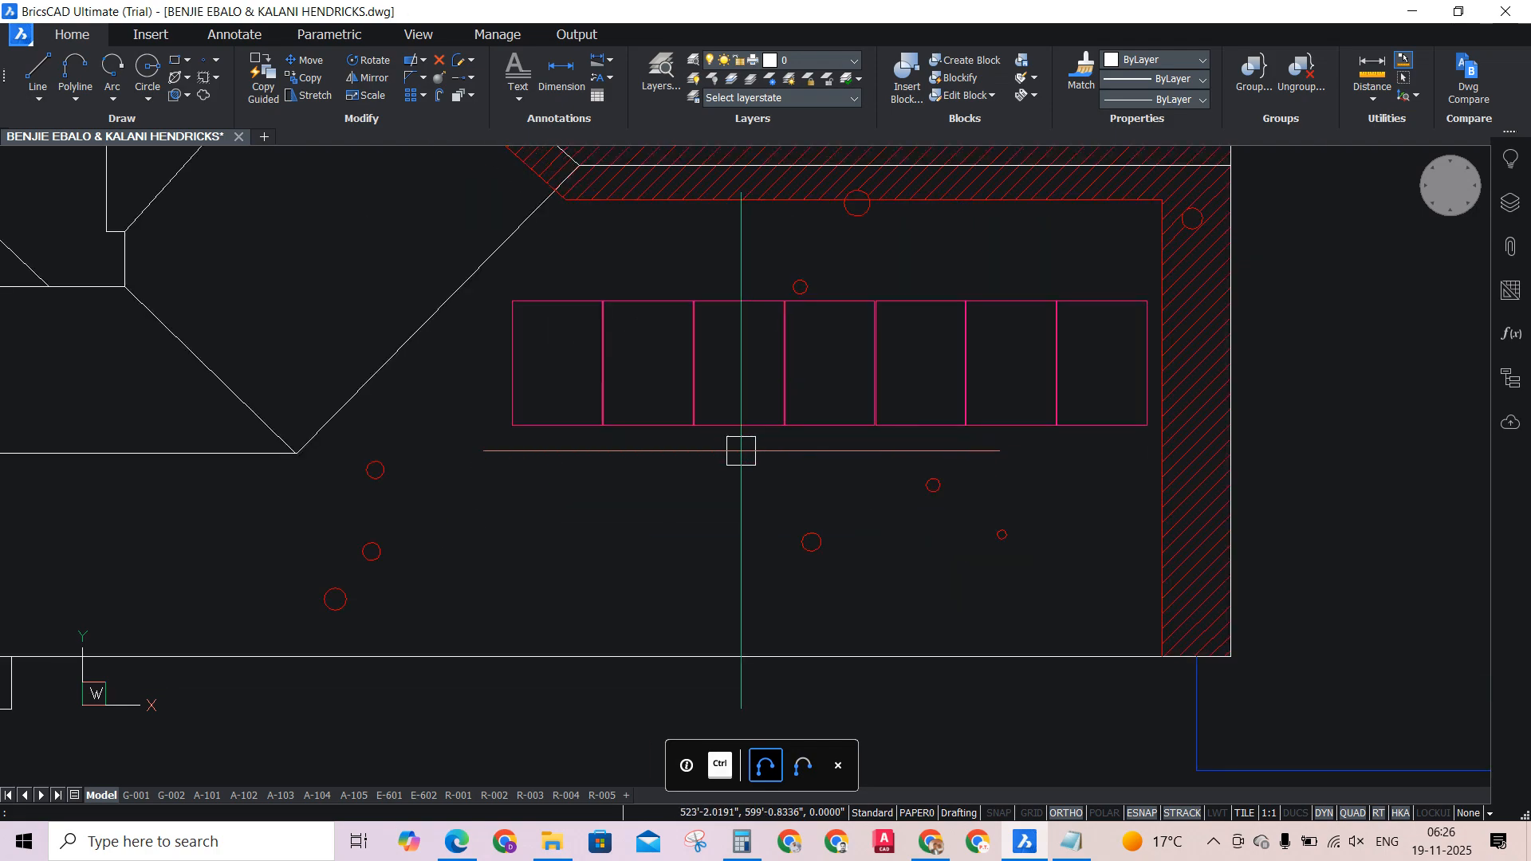
# Copy the first three modules straight down, placing their top-left corner on the row's bottom-left corner.
pyautogui.moveTo(735, 343); pyautogui.dragTo(563, 376)
pyautogui.write('c')
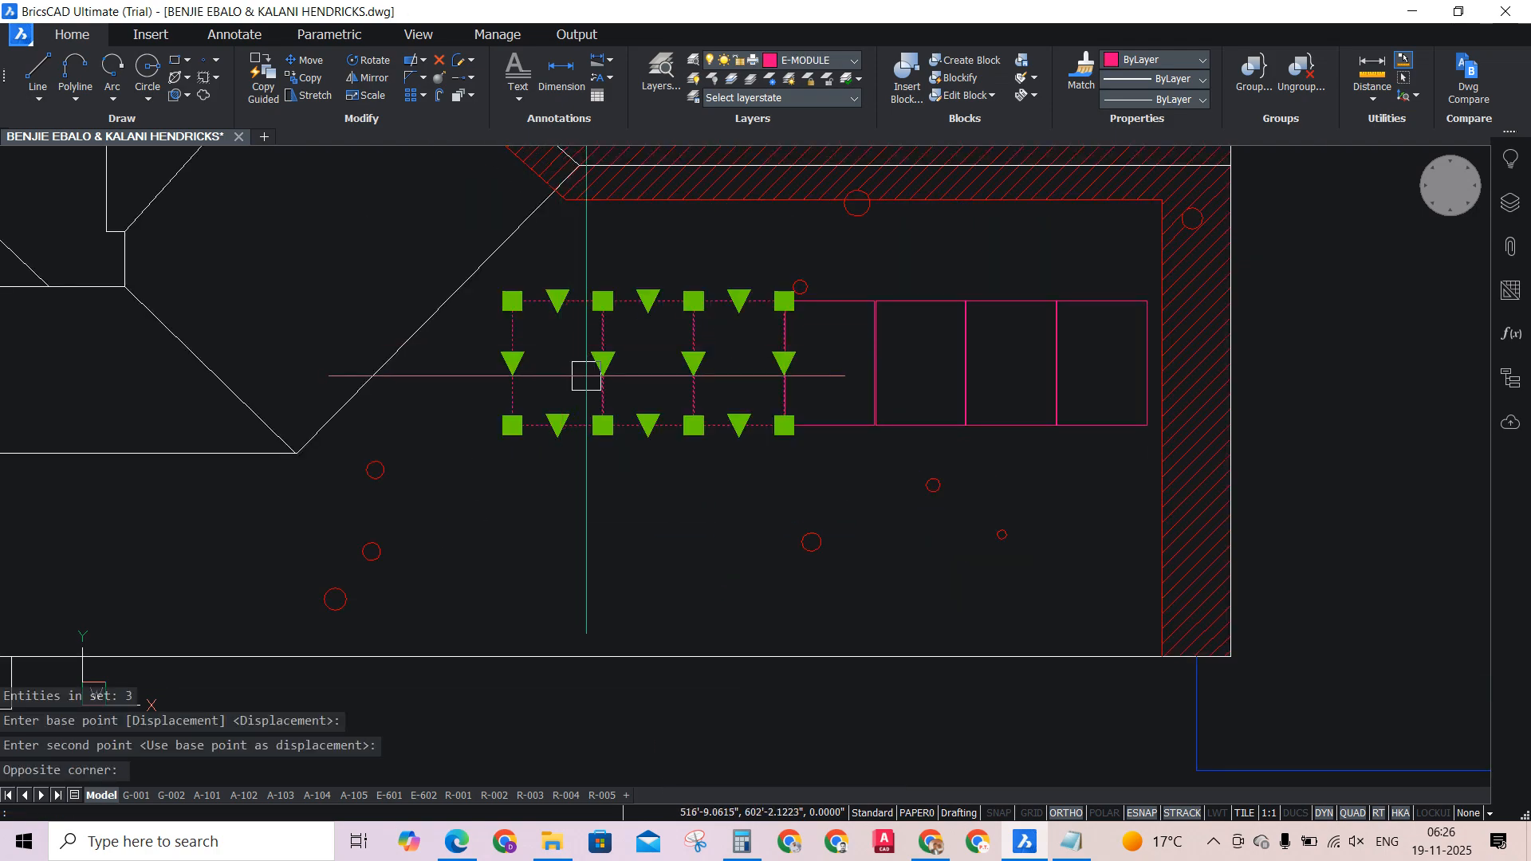
pyautogui.write('o')
pyautogui.press('Return')
pyautogui.scroll(3, 557, 359)
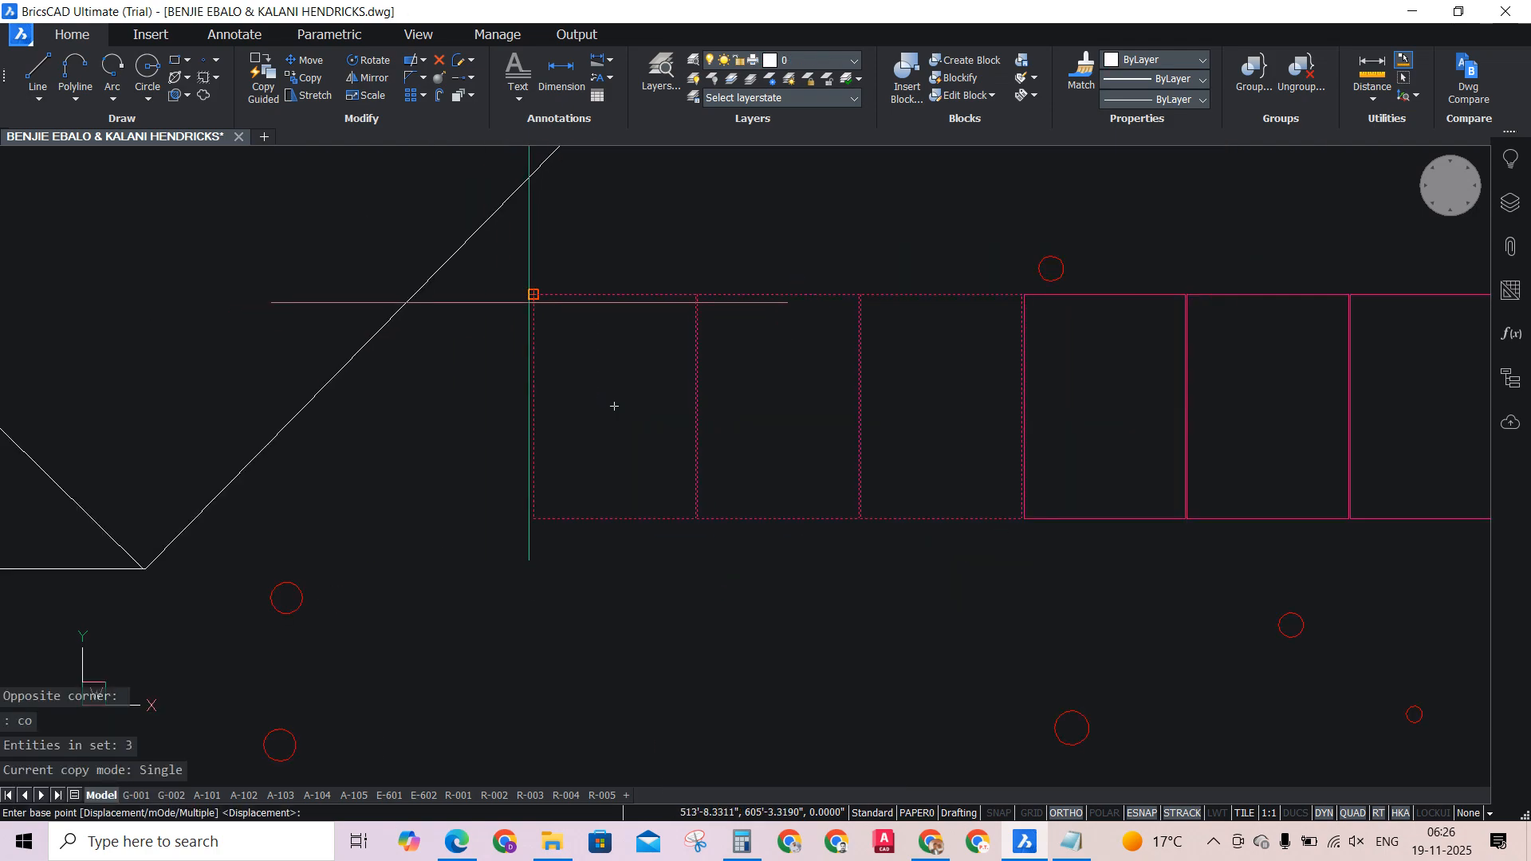
pyautogui.click(614, 406)
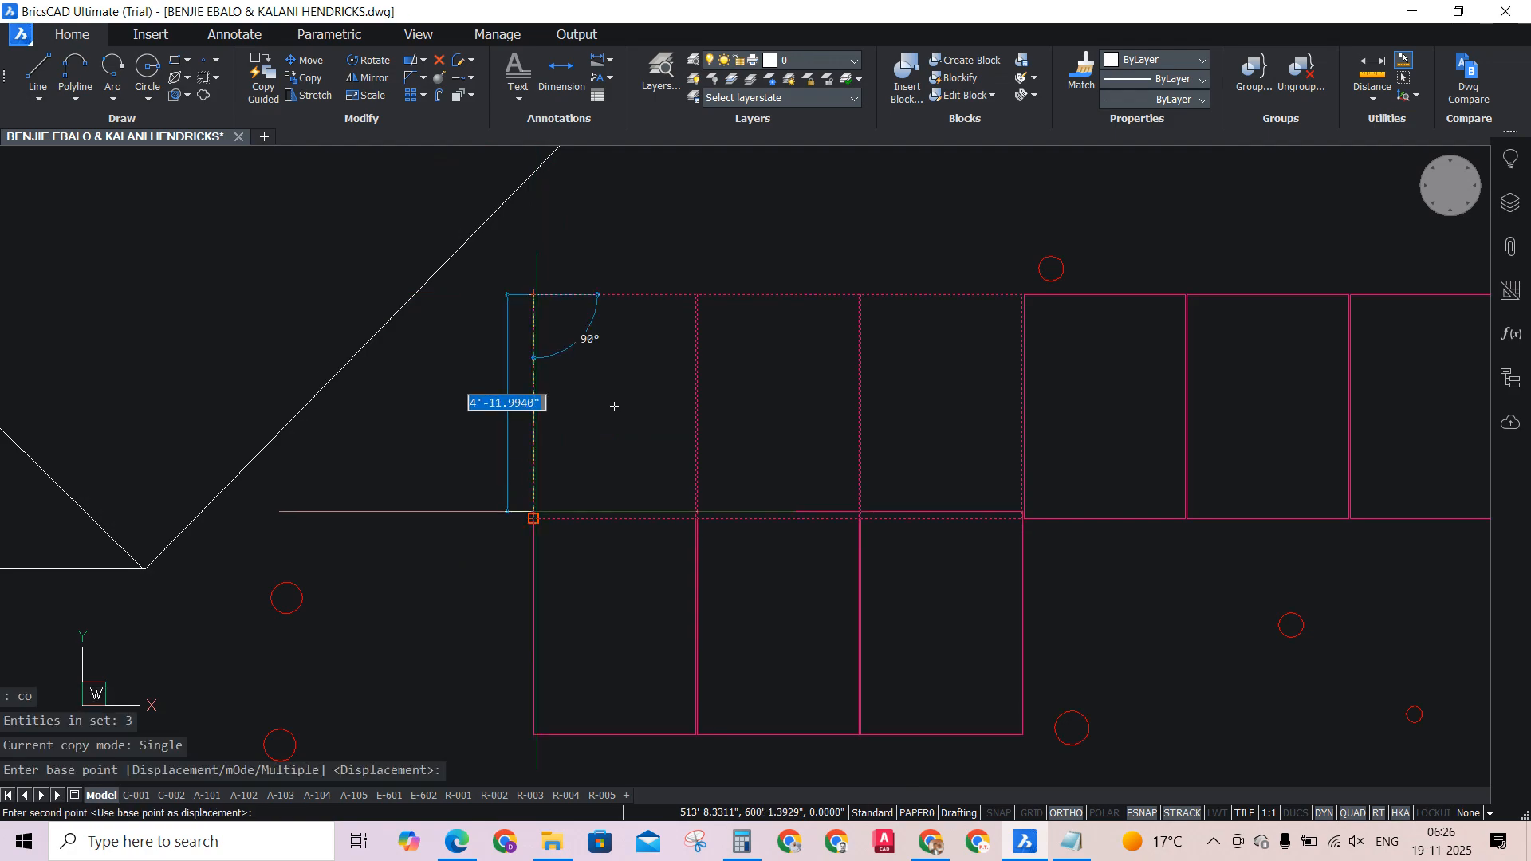
pyautogui.click(533, 515)
pyautogui.scroll(-3, 827, 529)
pyautogui.press('Return')
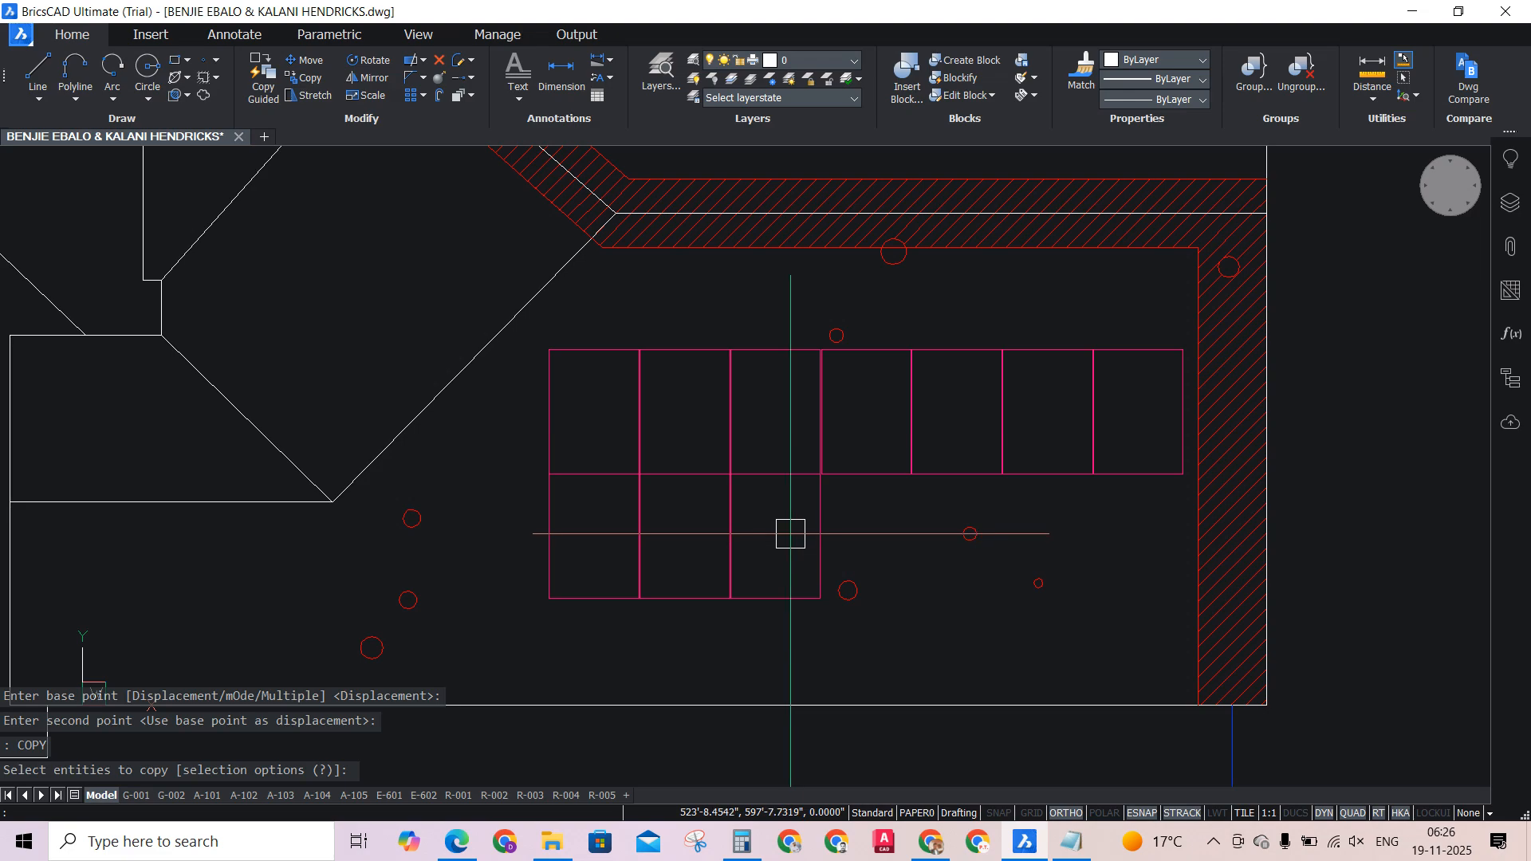
# Move the three copied modules down by 0.5" to leave a gap below the upper row.
pyautogui.click(790, 533)
pyautogui.click(513, 516)
pyautogui.write('m')
pyautogui.press('Return')
pyautogui.scroll(4, 591, 487)
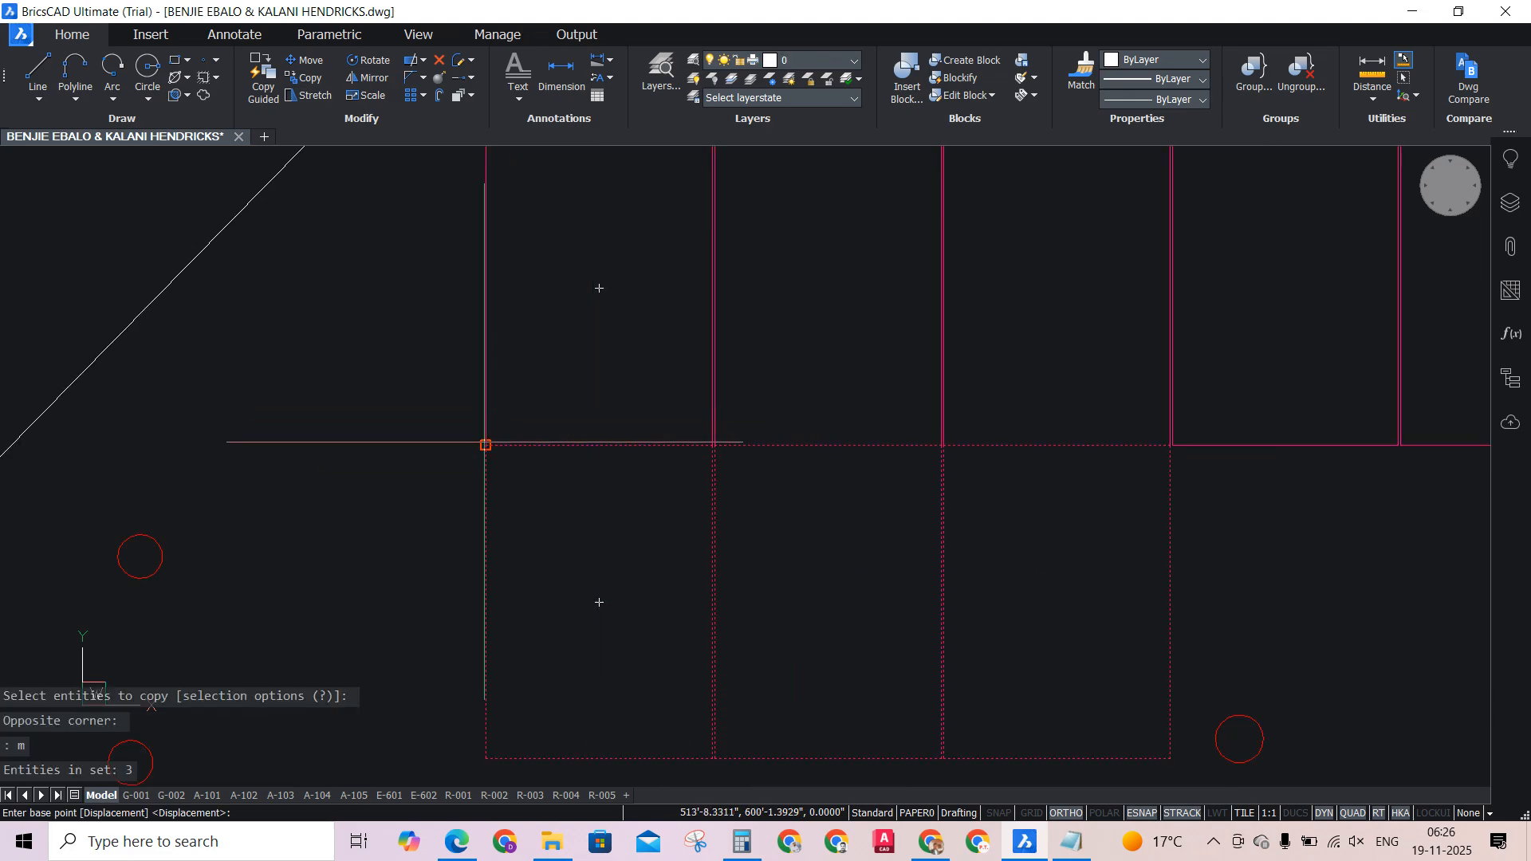
pyautogui.click(486, 445)
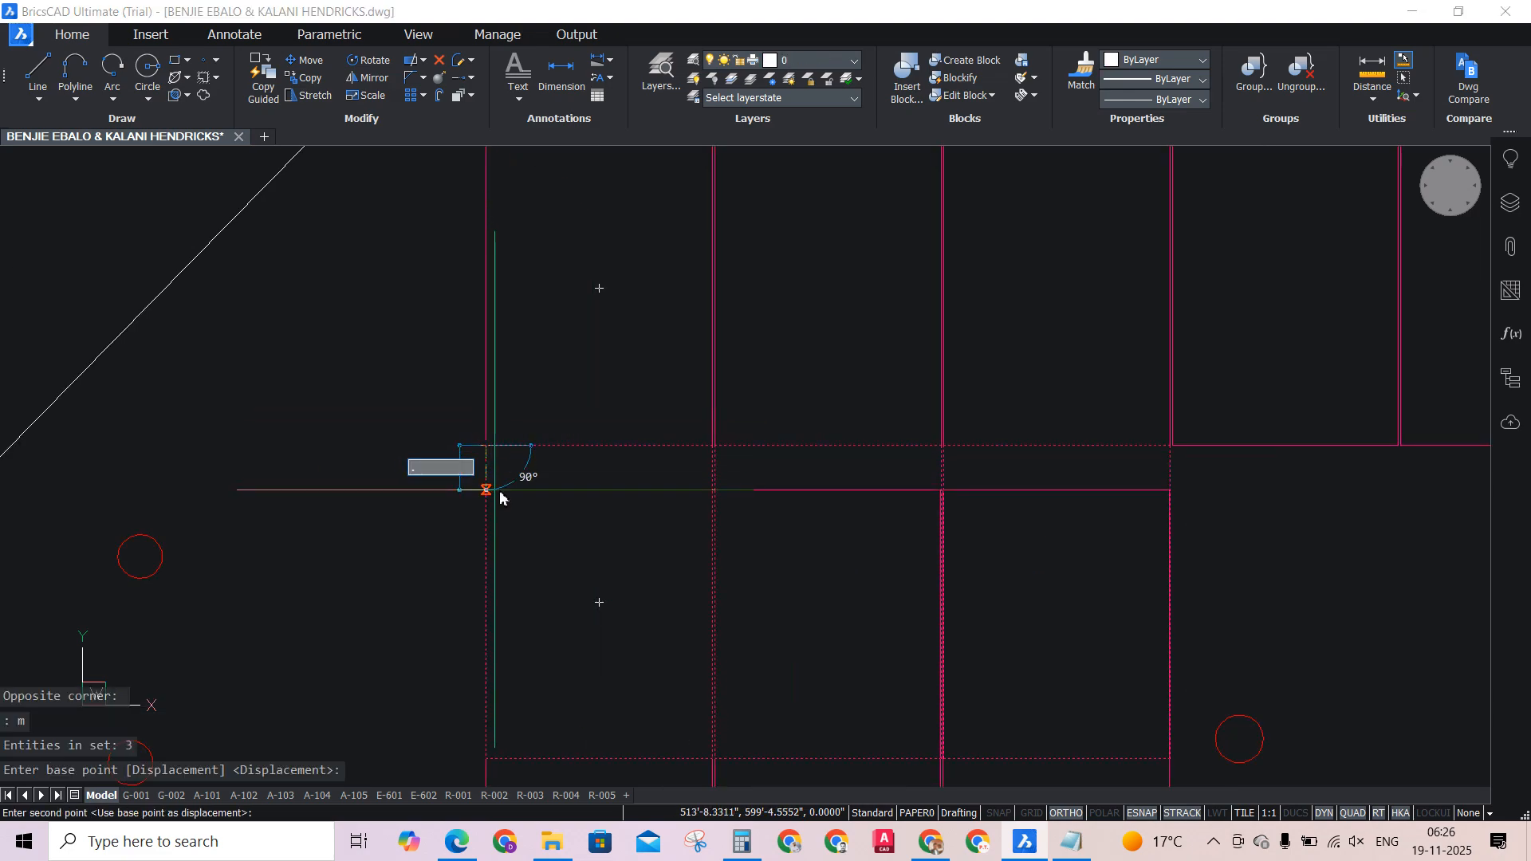
pyautogui.press('Return')
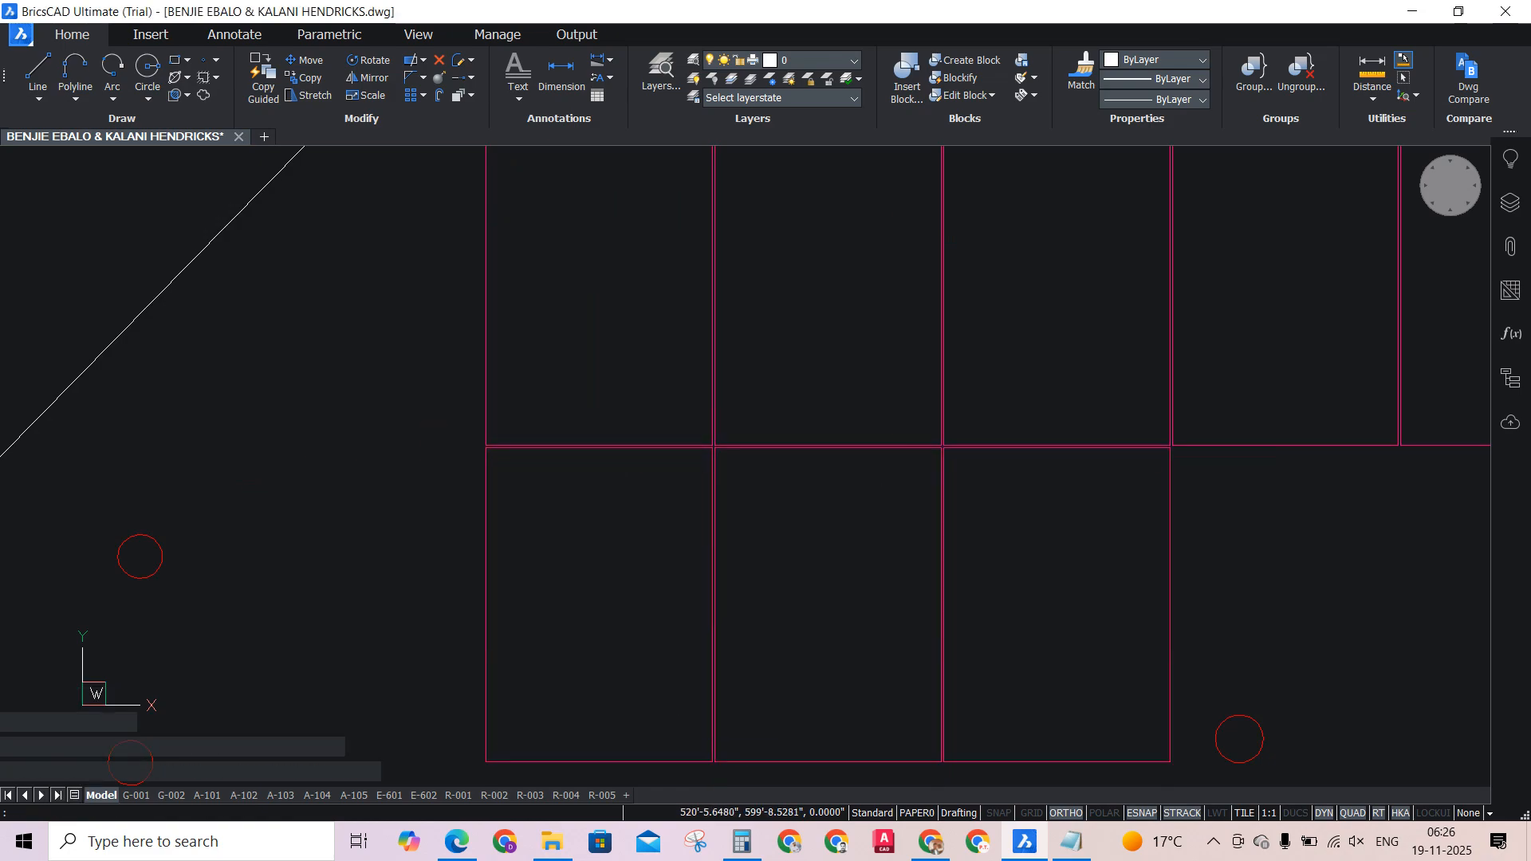
# Examine the gap between the two module rows and the overall layout on the lower roof plan.
pyautogui.scroll(4, 1095, 512)
pyautogui.scroll(2, 1396, 360)
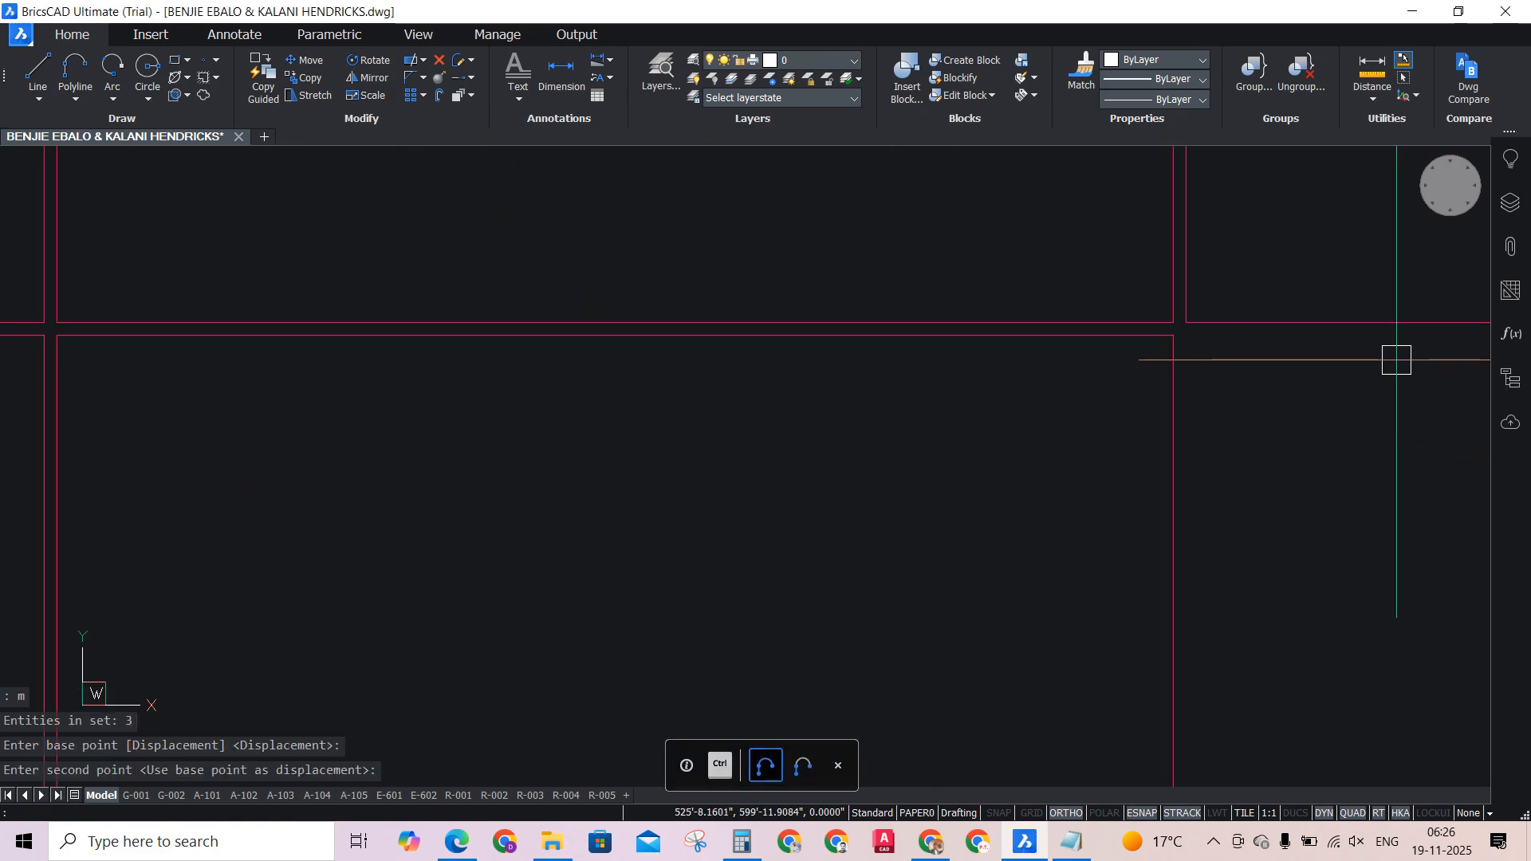
pyautogui.scroll(-2, 1397, 360)
pyautogui.scroll(2, 472, 375)
pyautogui.scroll(-6, 554, 387)
pyautogui.scroll(-5, 578, 391)
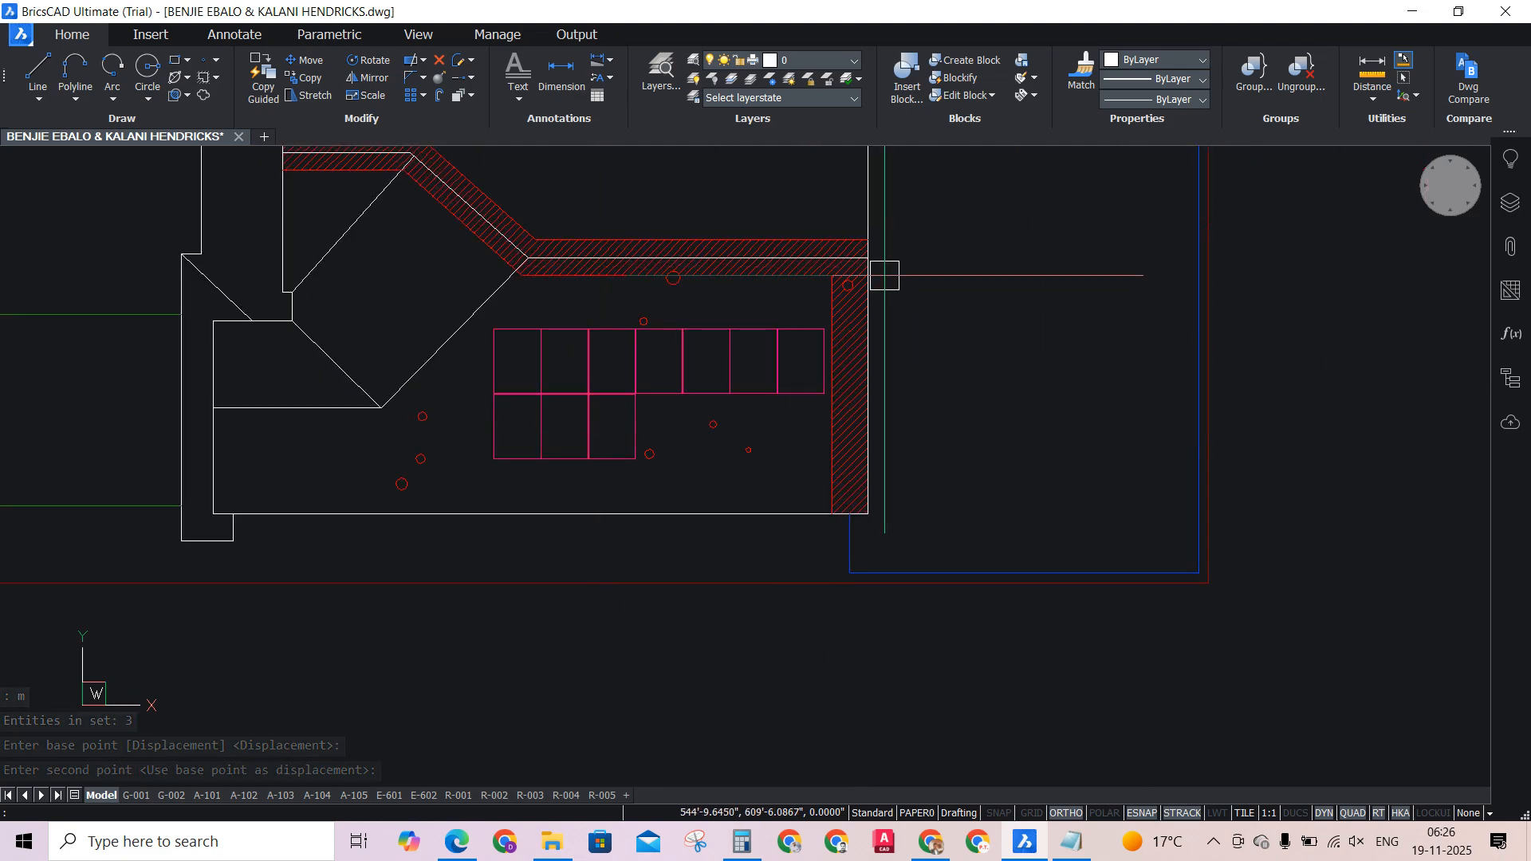
pyautogui.press('Return')
pyautogui.scroll(-3, 754, 369)
pyautogui.press('Escape')
pyautogui.scroll(7, 746, 352)
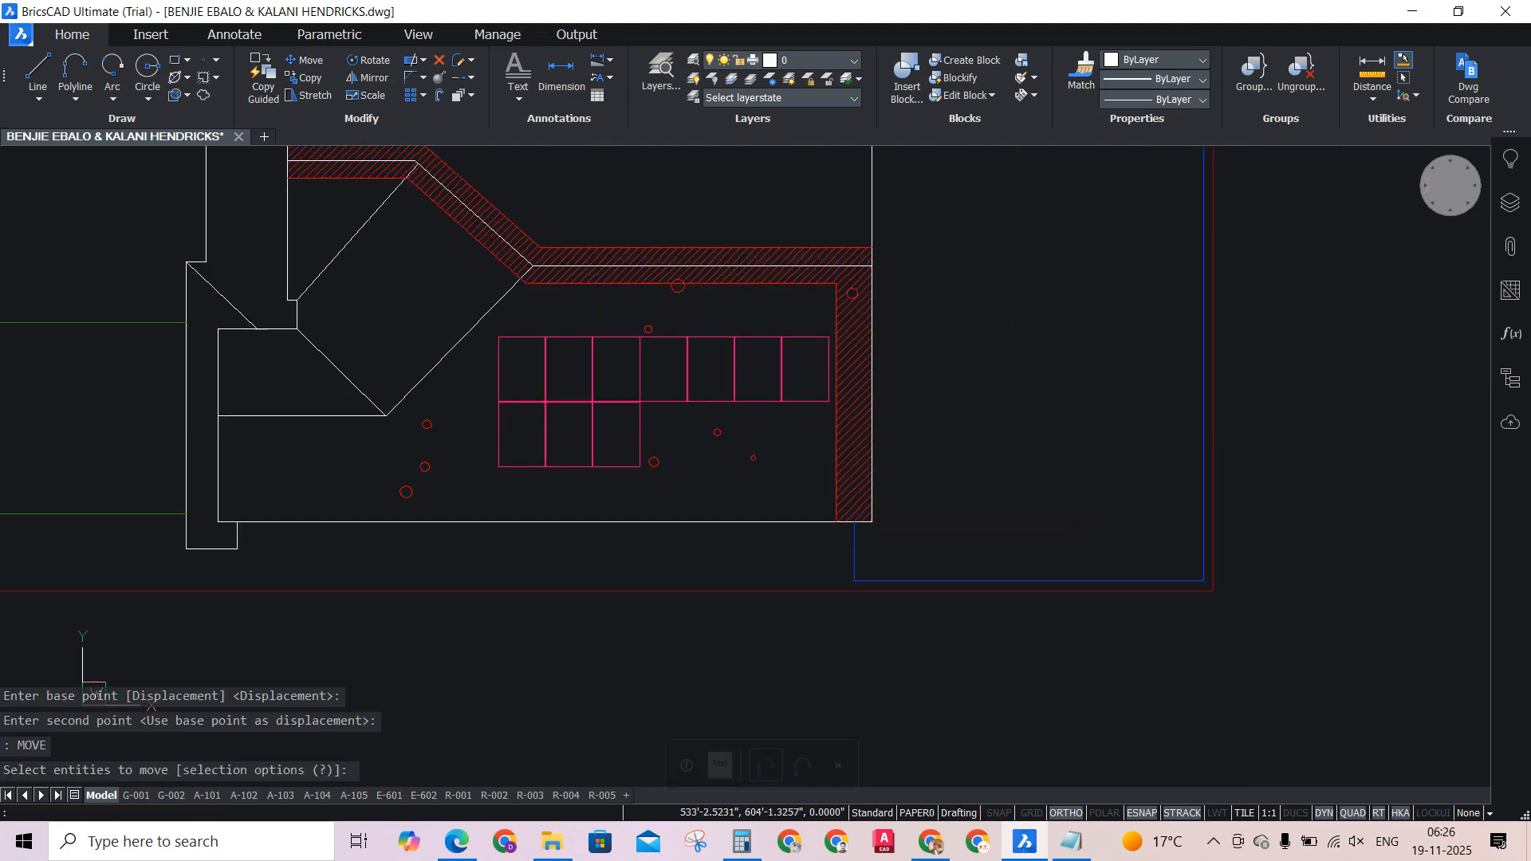
pyautogui.keyDown('ctrl'); pyautogui.scroll(2, 544, 307); pyautogui.keyUp('ctrl')
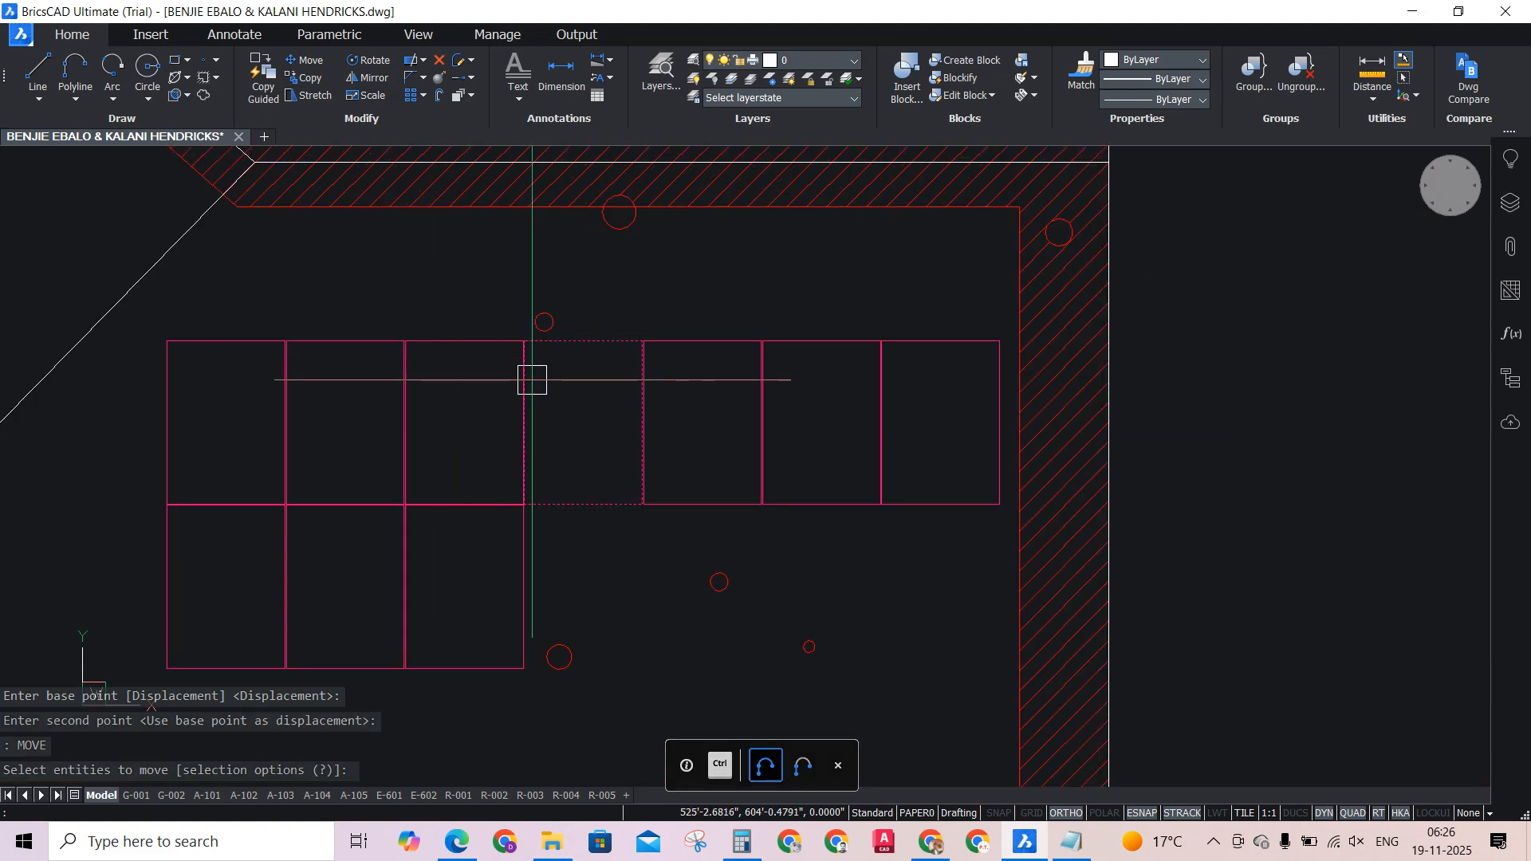
# Draw two horizontal infinite construction lines, one along the upper module row's top edge and one along its bottom edge.
pyautogui.moveTo(532, 380)
pyautogui.write('xl')
pyautogui.press('Return')
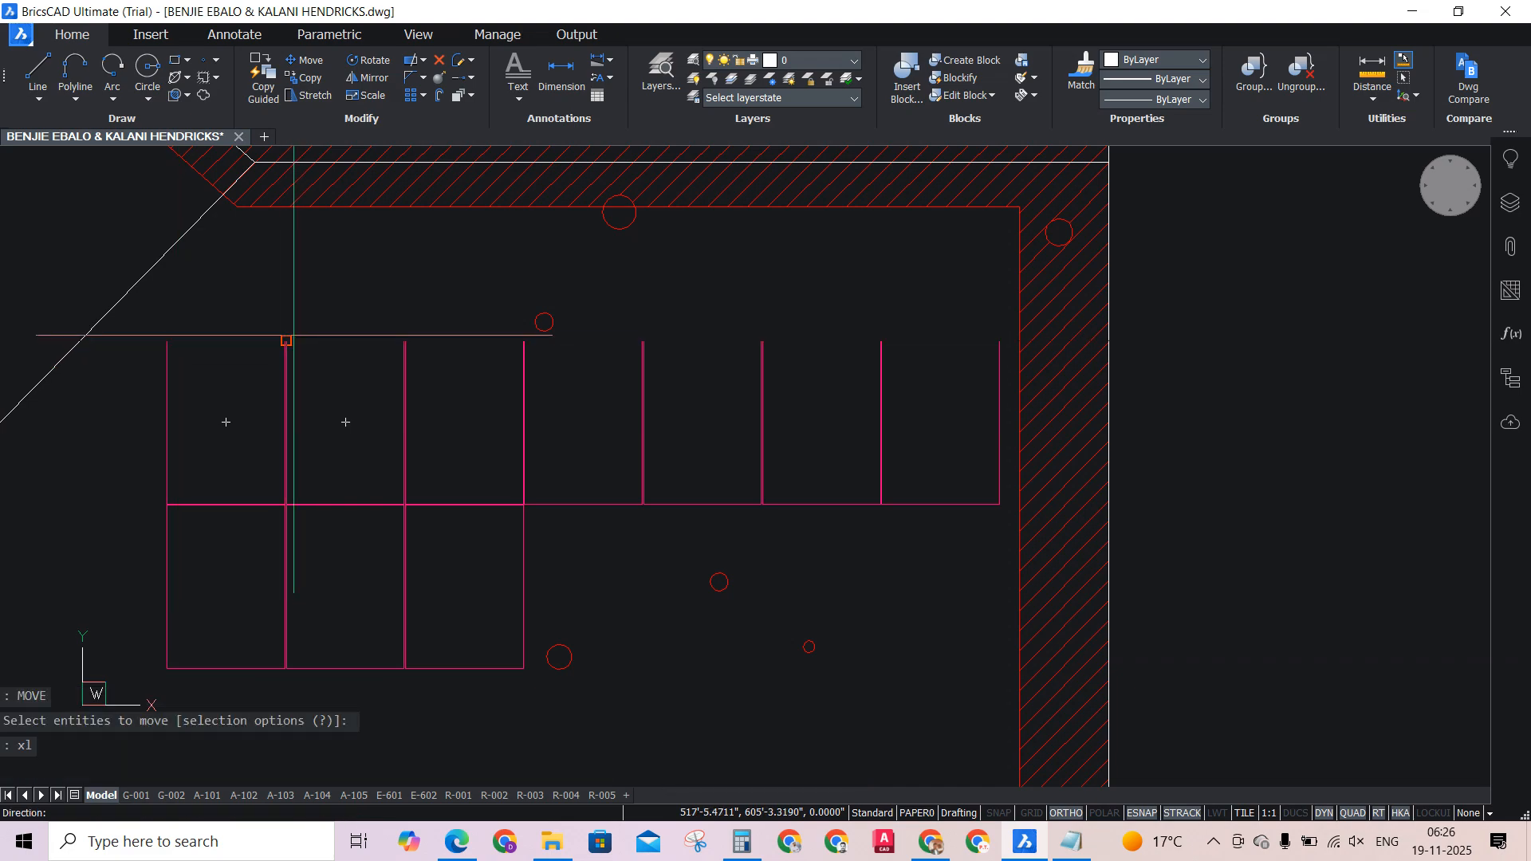
pyautogui.click(166, 341)
pyautogui.click(223, 376)
pyautogui.scroll(5, 166, 454)
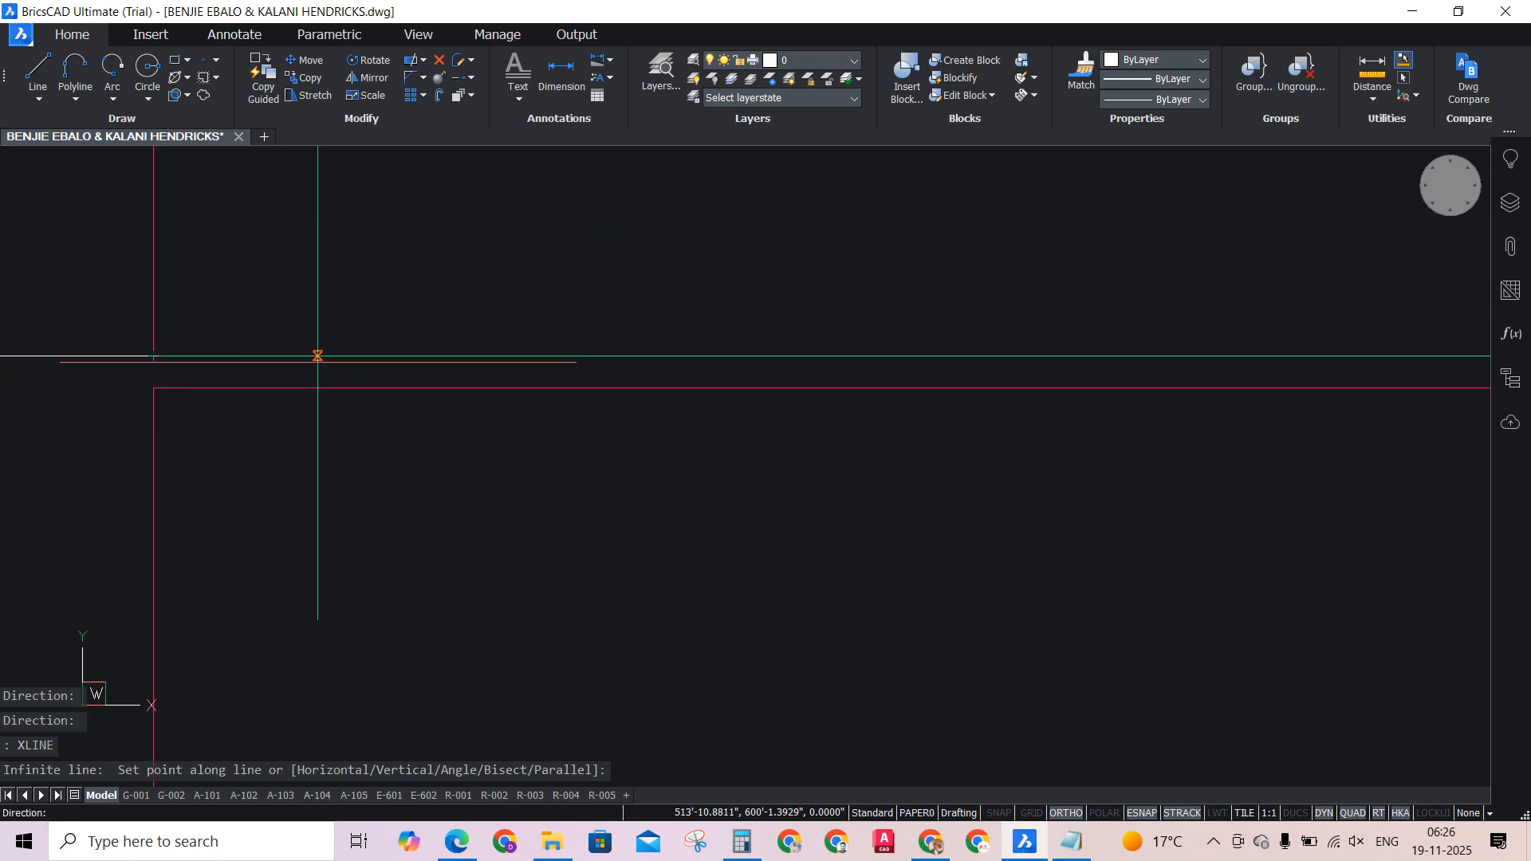
pyautogui.click(317, 362)
pyautogui.scroll(-4, 272, 385)
pyautogui.press('Return')
# Move the construction line on the upper row's bottom edge 12" upward into the modules.
pyautogui.click(75, 323)
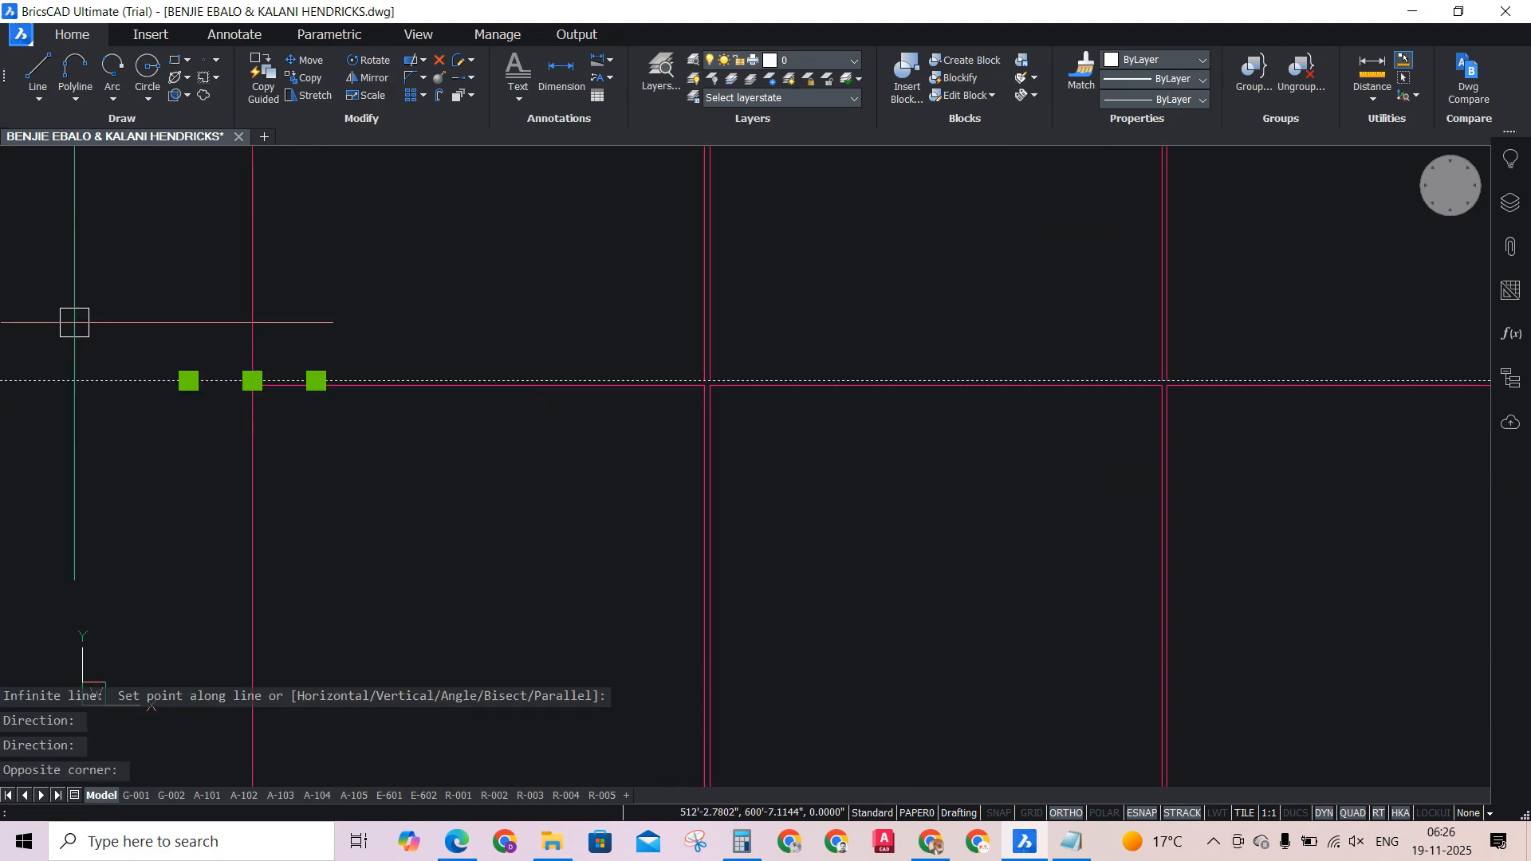
pyautogui.write('m')
pyautogui.press('Return')
pyautogui.scroll(4, 247, 343)
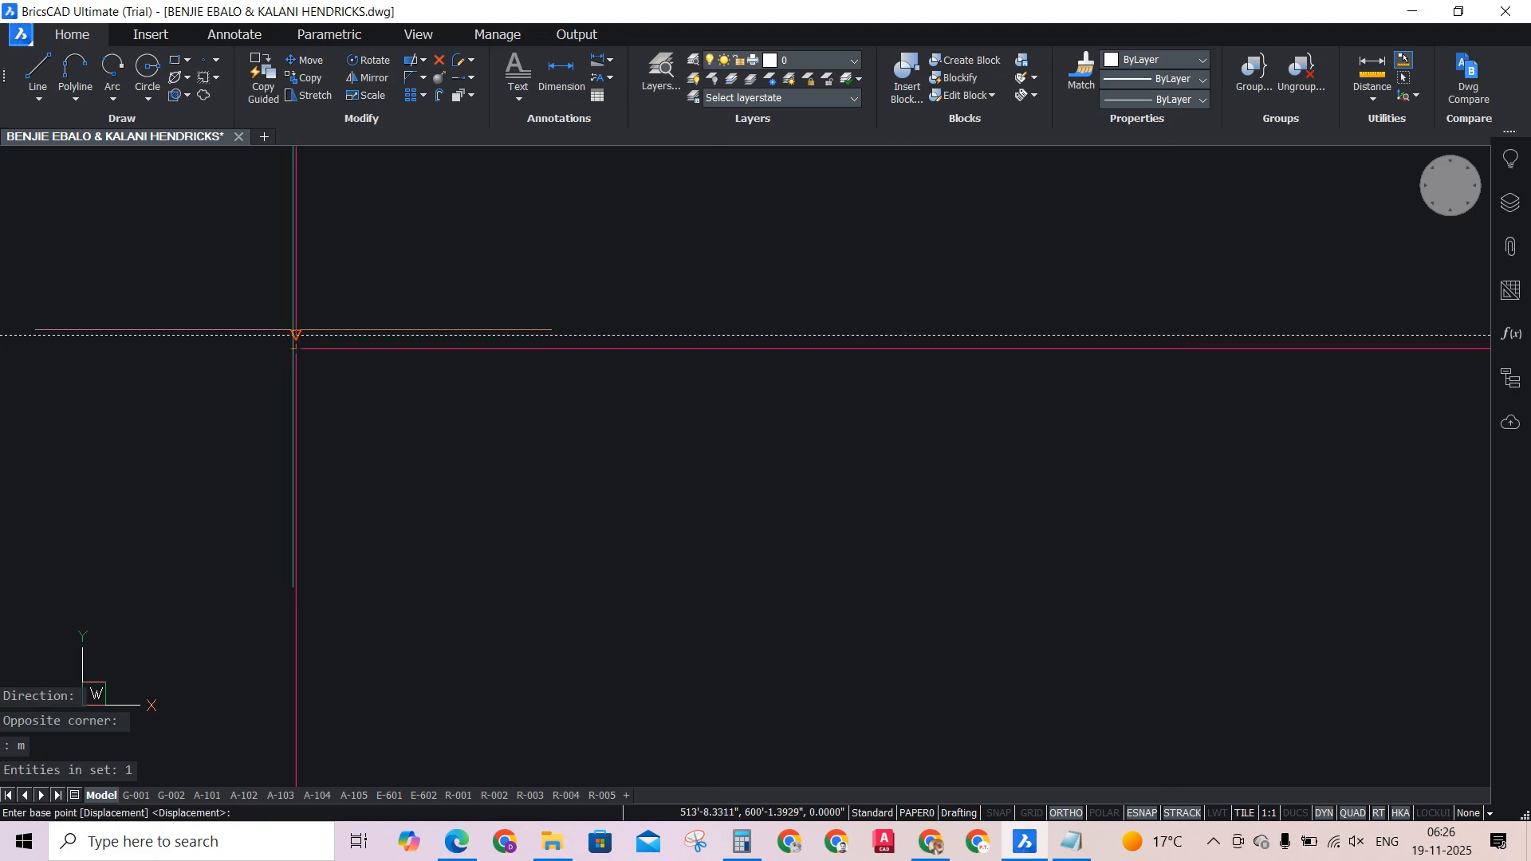
pyautogui.scroll(6, 294, 332)
pyautogui.click(298, 322)
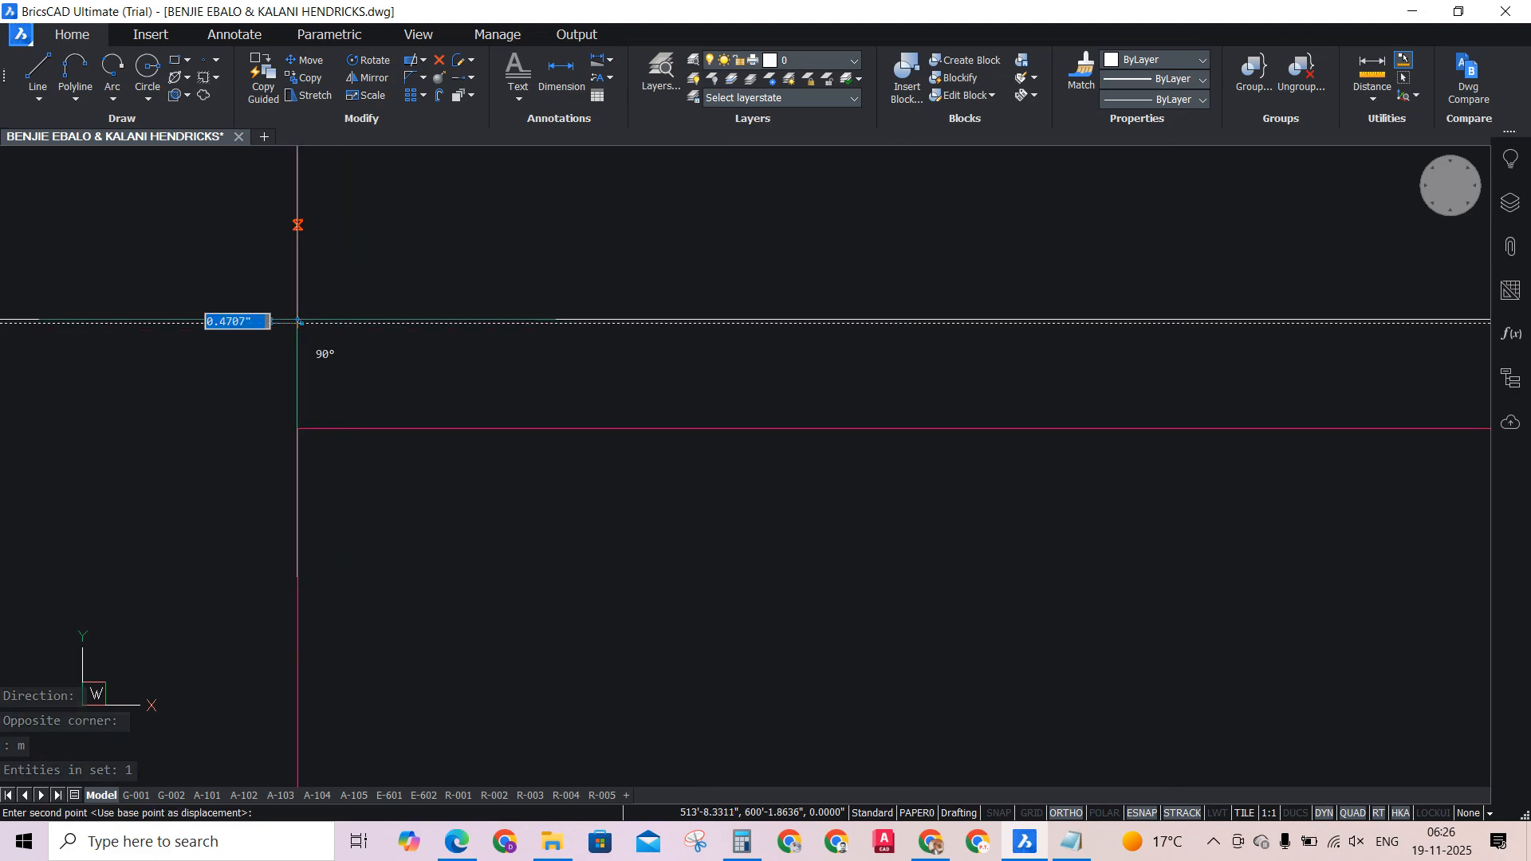
pyautogui.scroll(-4, 297, 319)
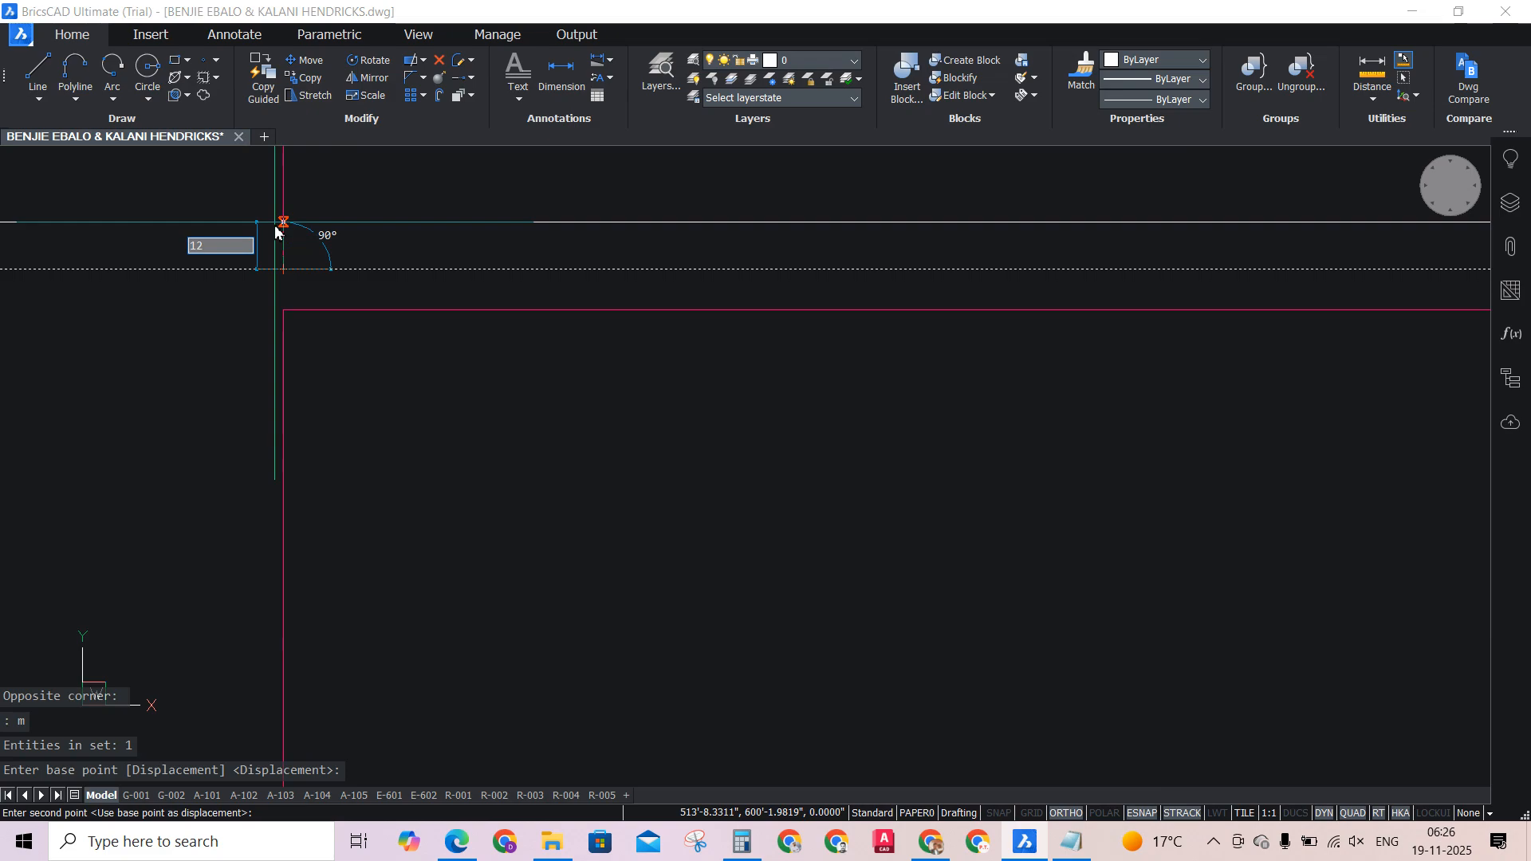
pyautogui.scroll(-8, 332, 338)
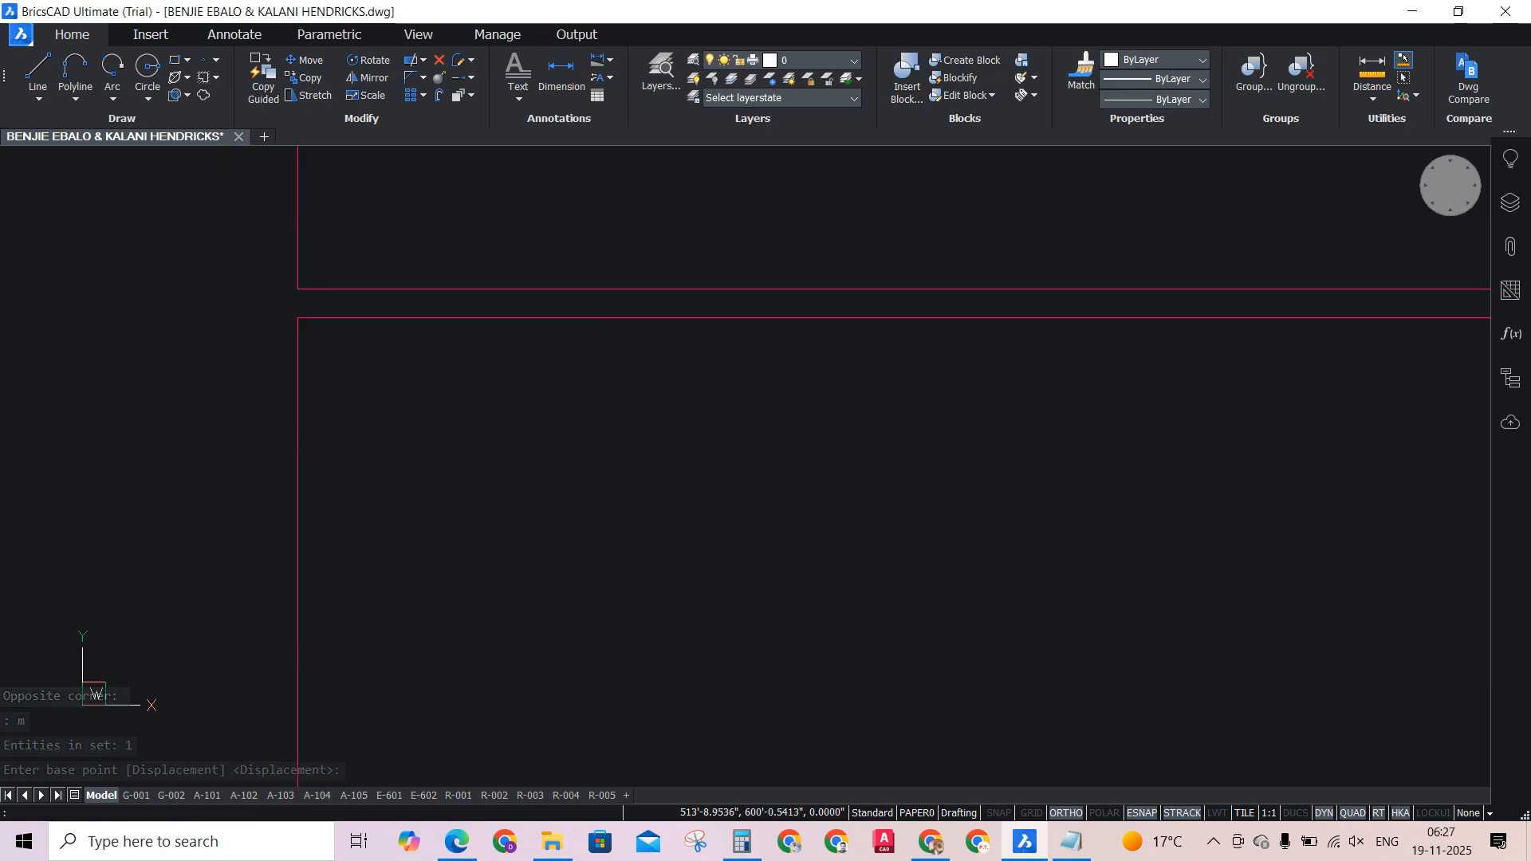
# Move the construction line on the upper row's top edge 12" downward into the modules.
pyautogui.scroll(2, 357, 297)
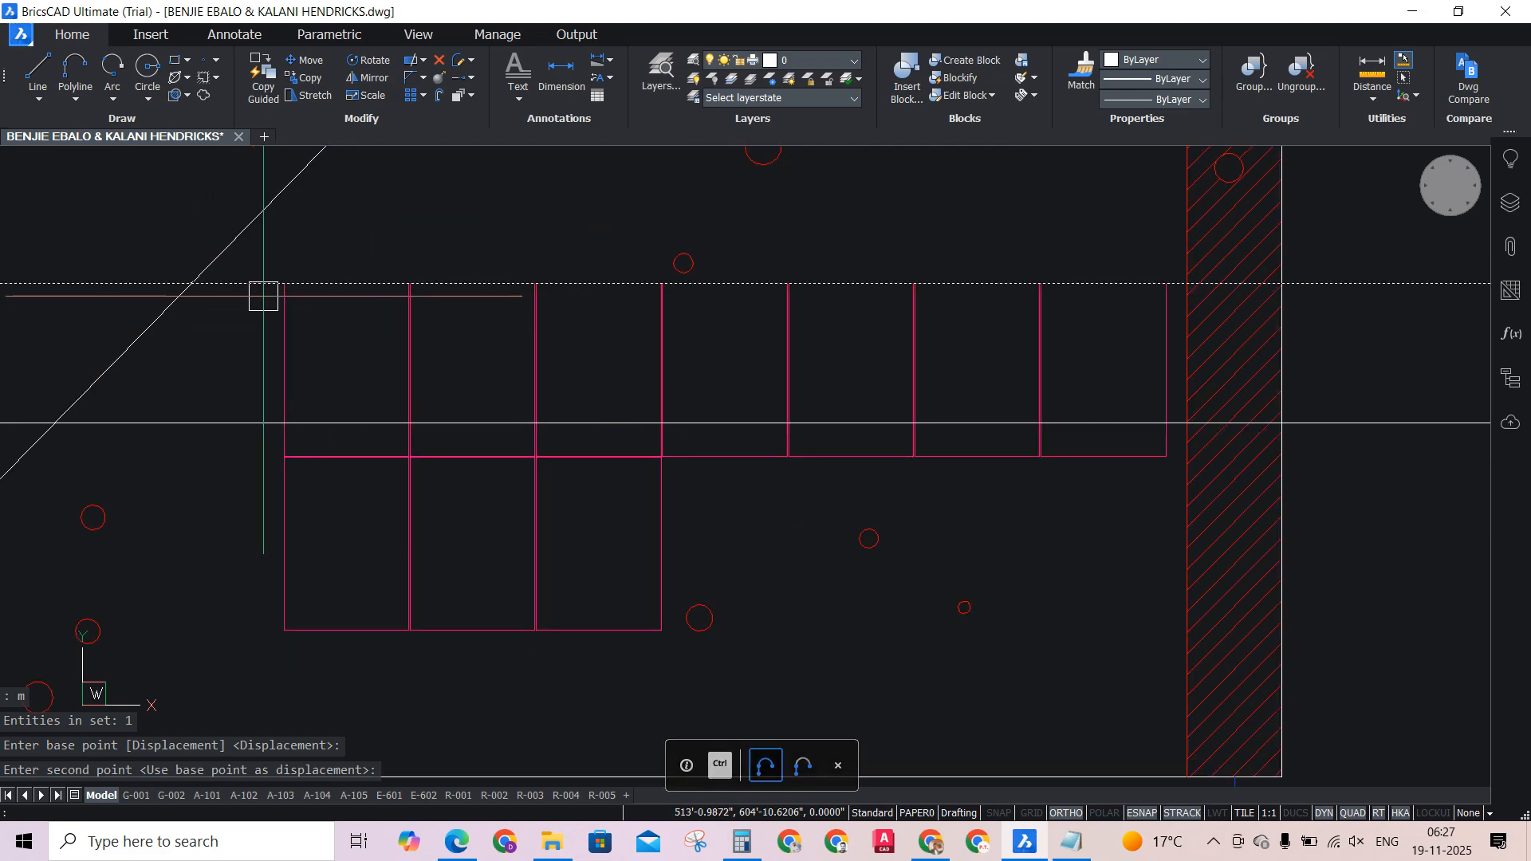
pyautogui.click(258, 272)
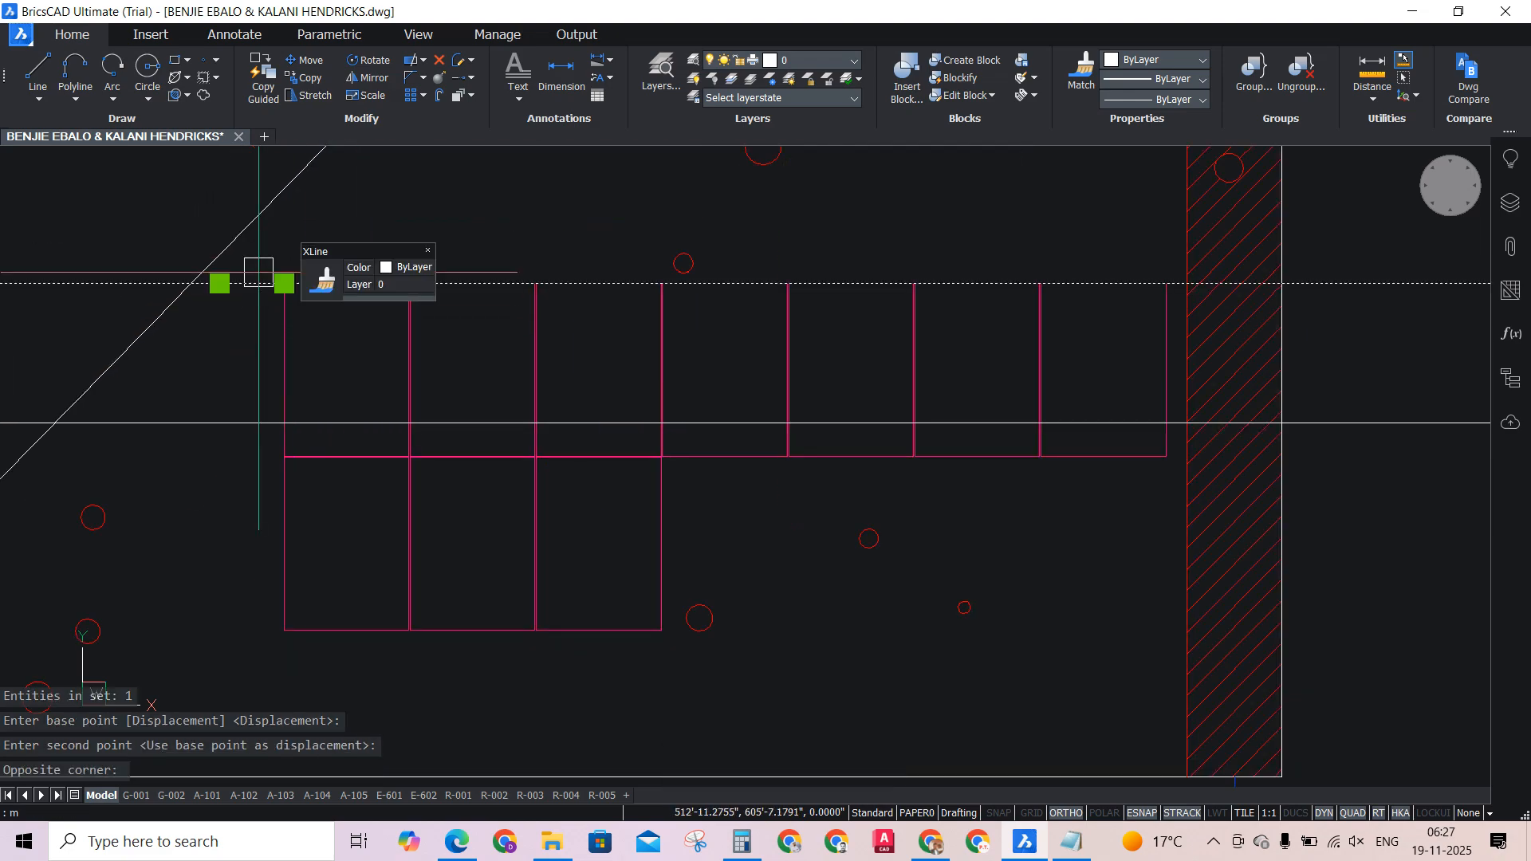
pyautogui.press('Return')
pyautogui.scroll(3, 262, 277)
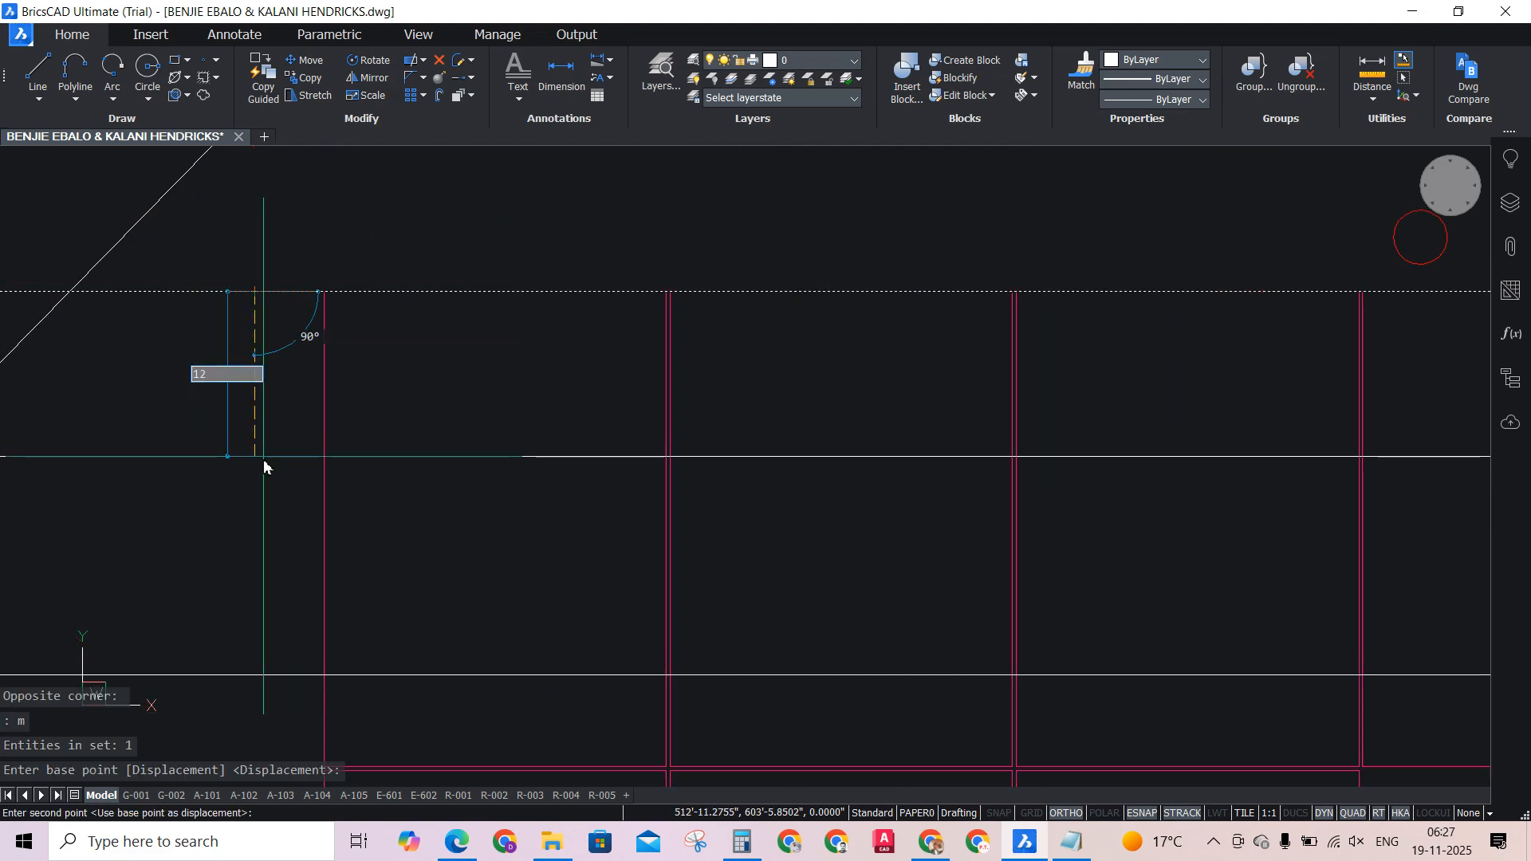
pyautogui.scroll(-3, 264, 467)
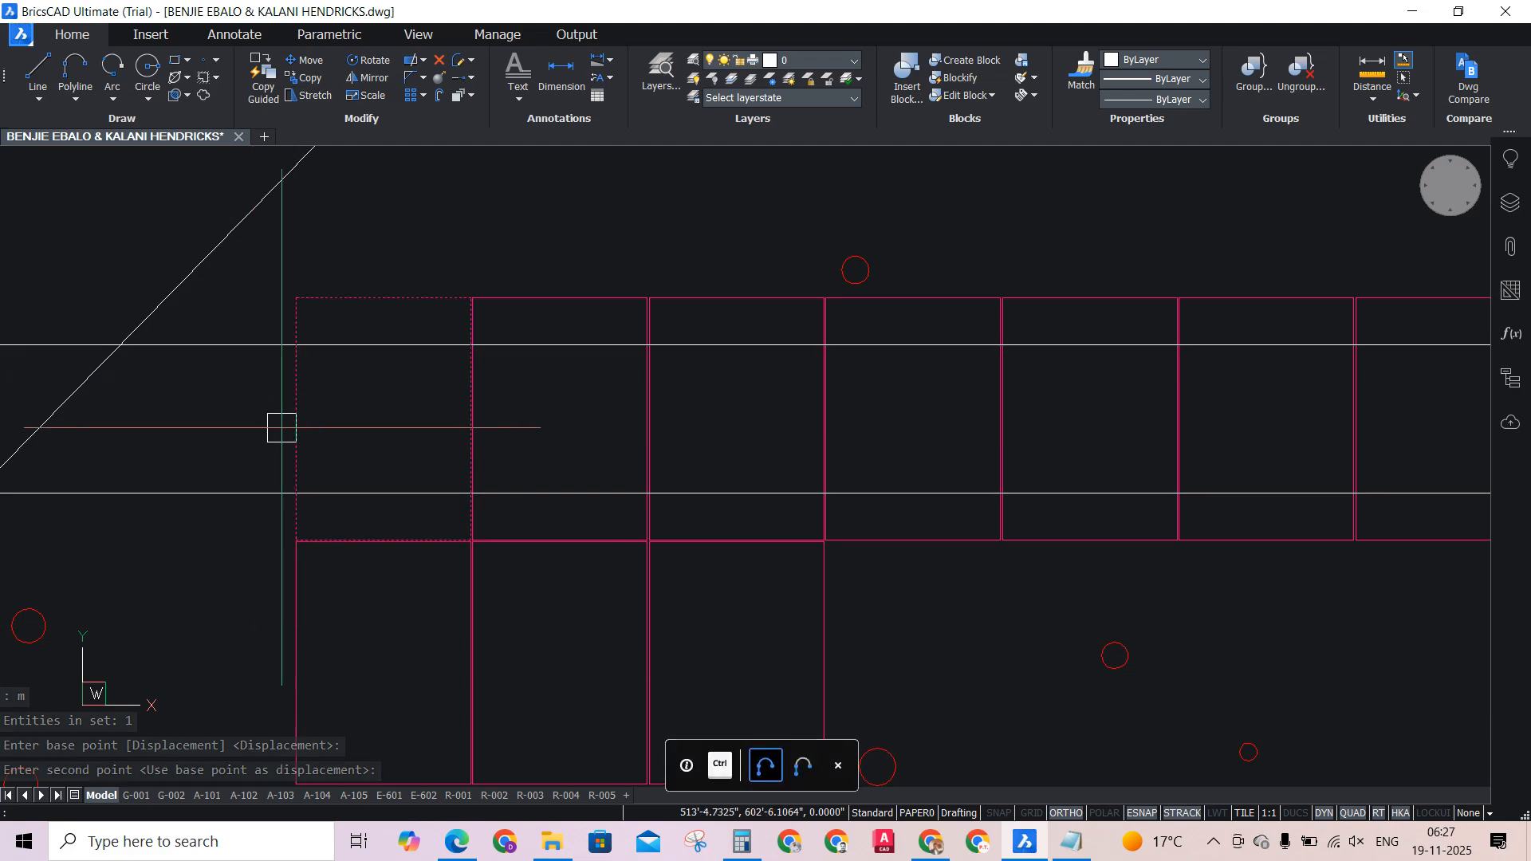
pyautogui.click(289, 432)
pyautogui.press('Return')
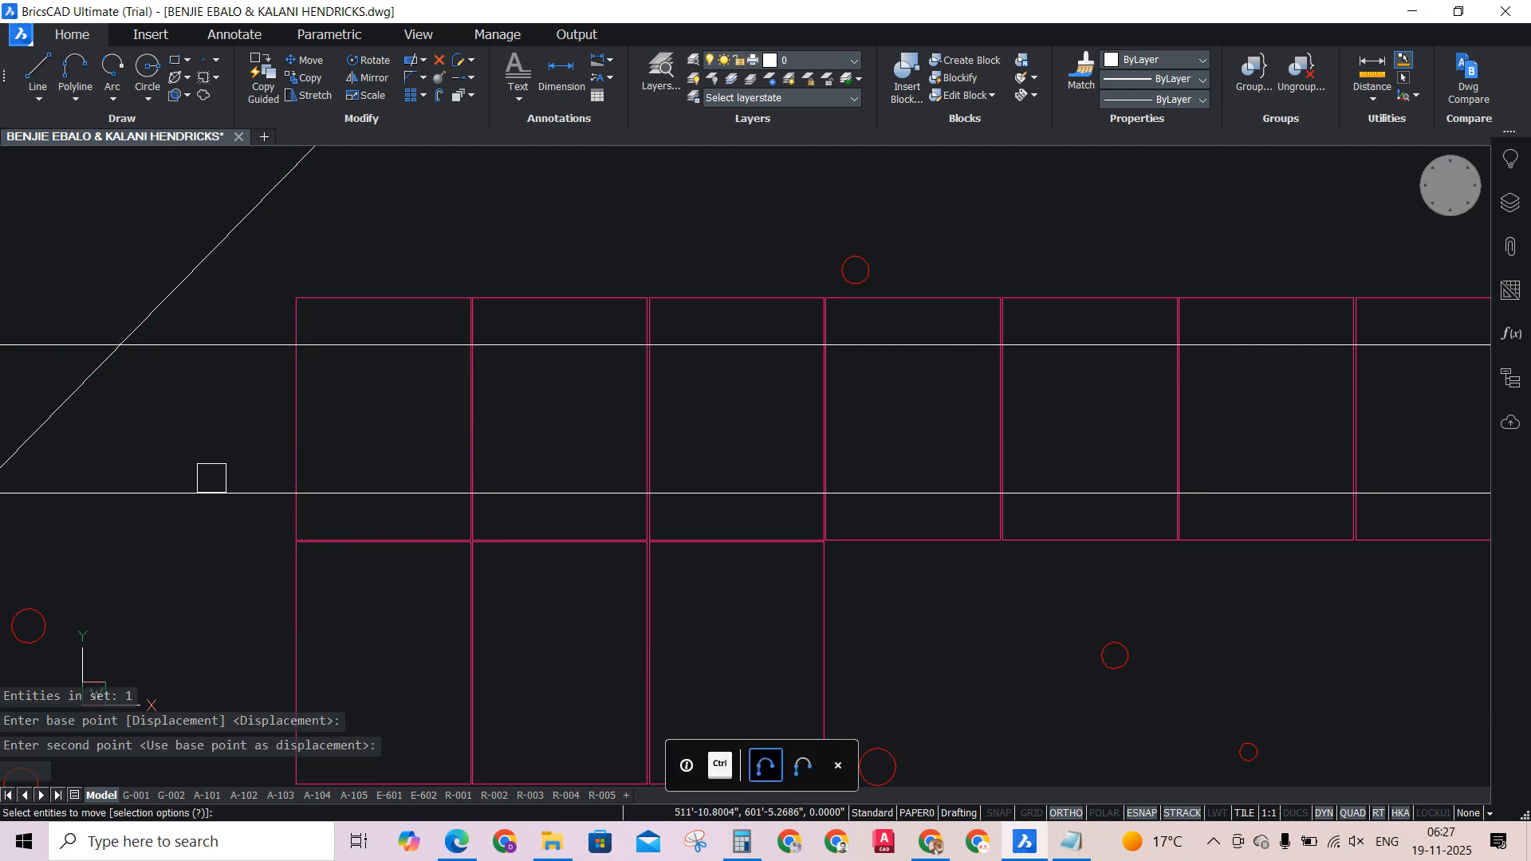
pyautogui.click(366, 437)
pyautogui.click(357, 433)
pyautogui.click(360, 427)
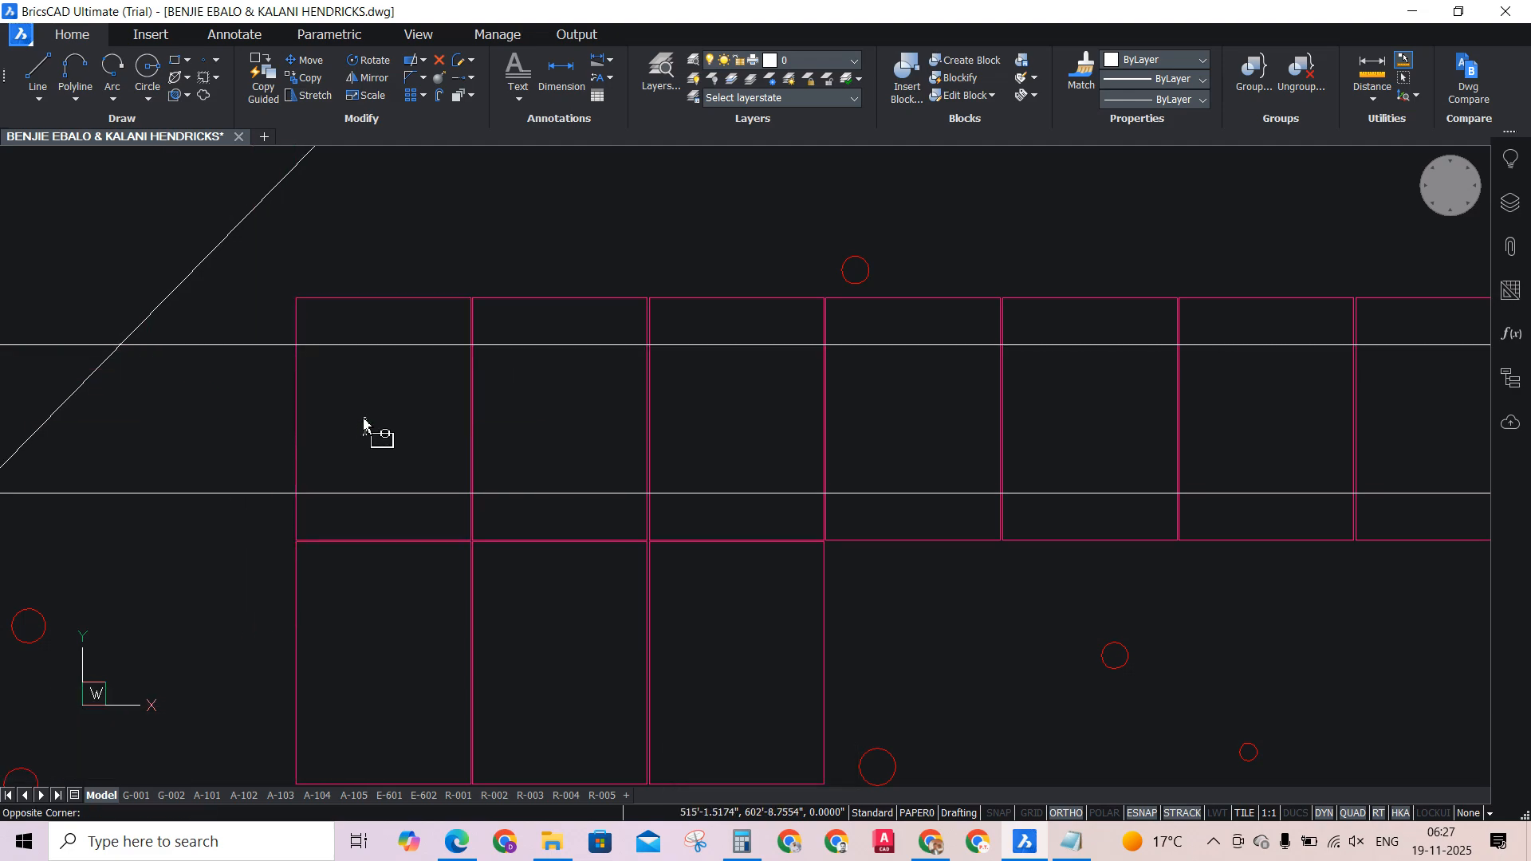
pyautogui.click(389, 402)
pyautogui.press('Return')
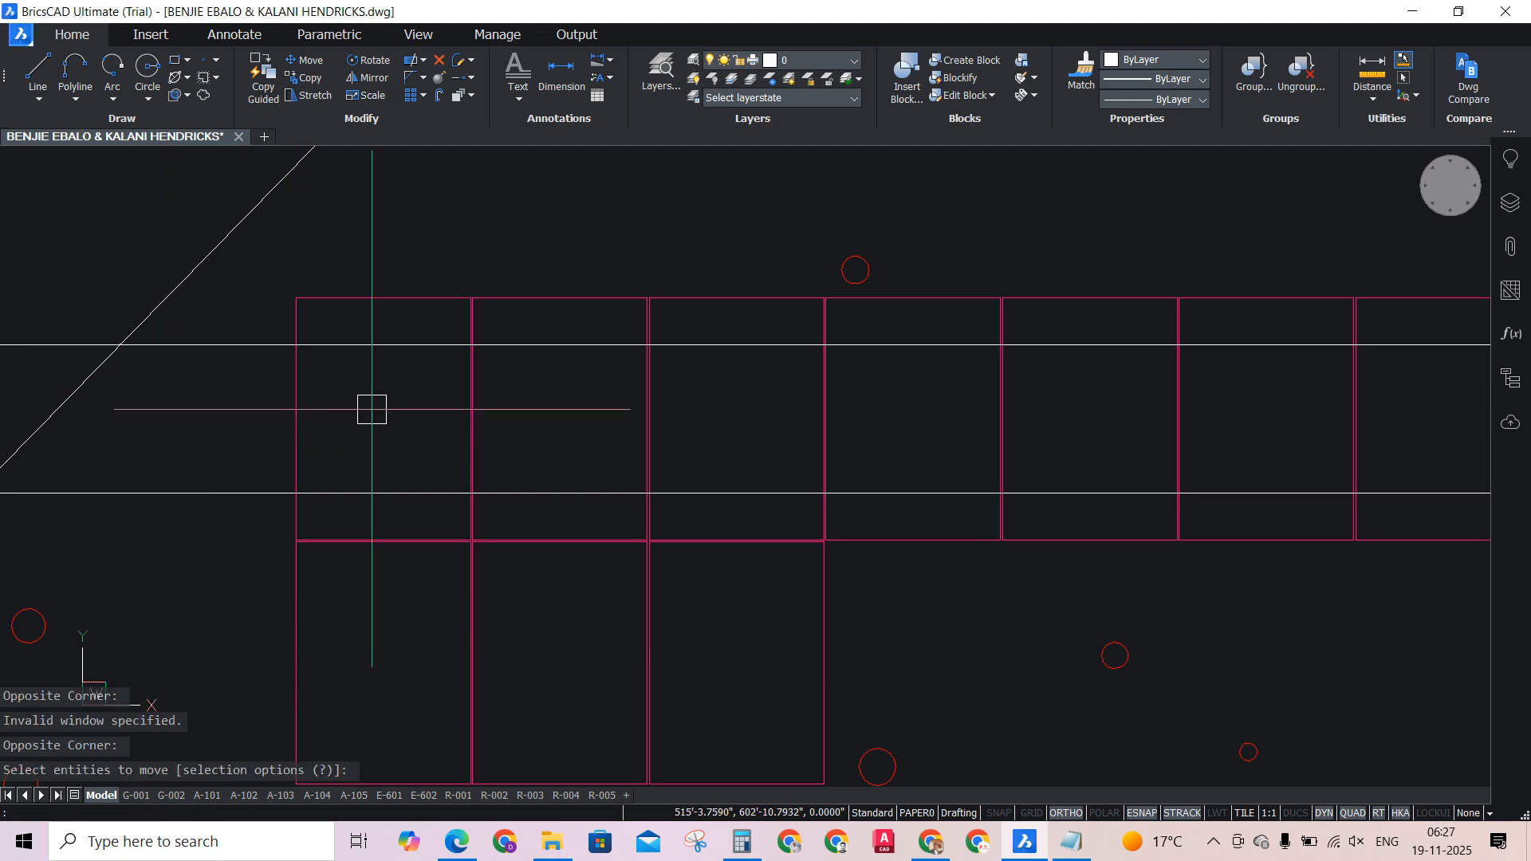
# Using the upper row's two end modules as cutting edges, trim both construction lines beyond the row's left end.
pyautogui.click(249, 415)
pyautogui.scroll(-2, 249, 416)
pyautogui.scroll(4, 1135, 391)
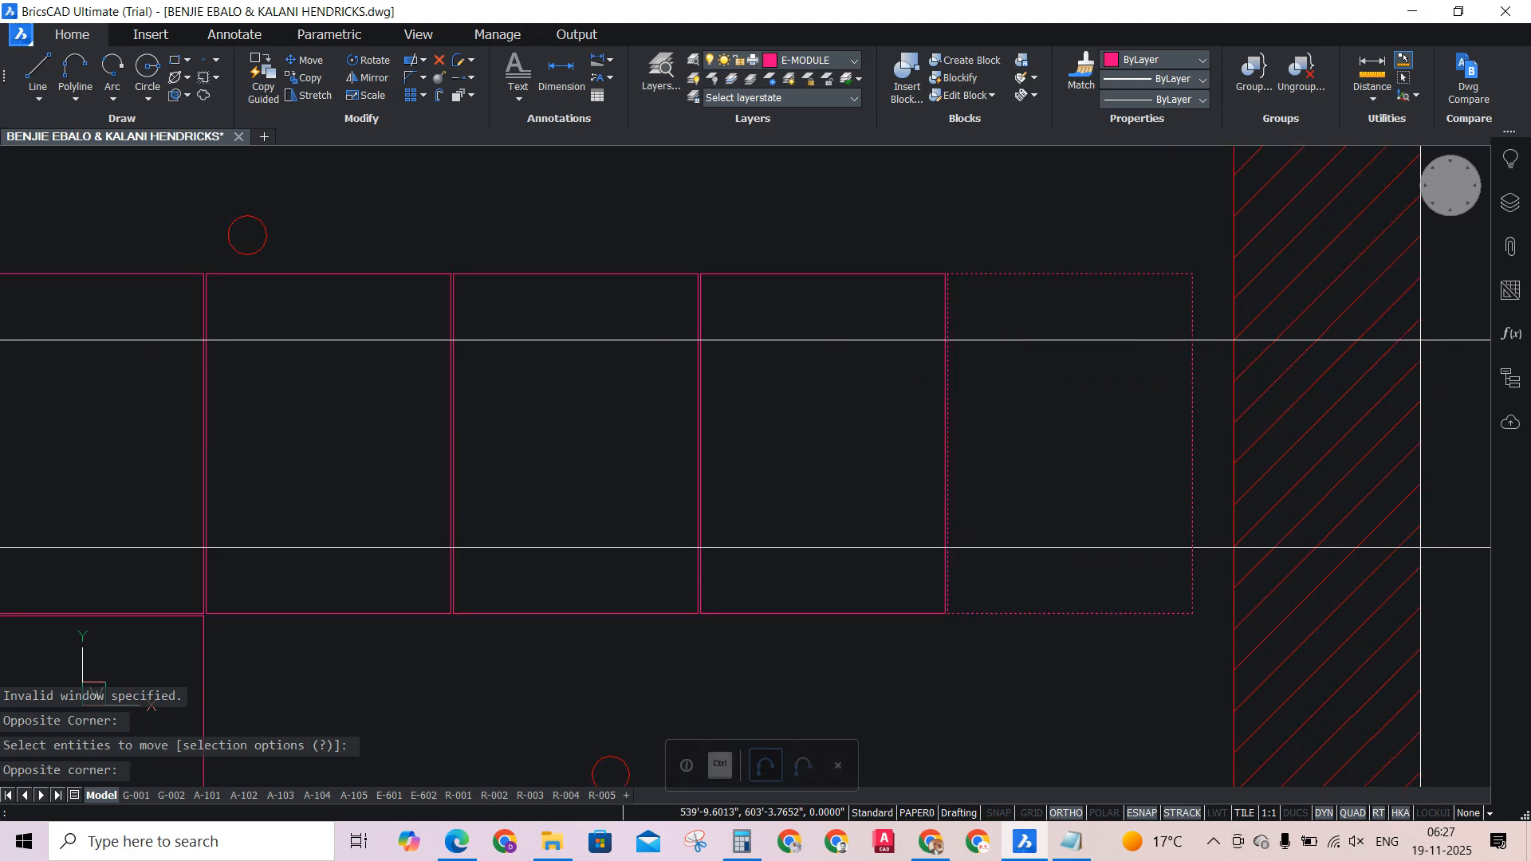
pyautogui.click(1232, 438)
pyautogui.click(1013, 488)
pyautogui.write('tr')
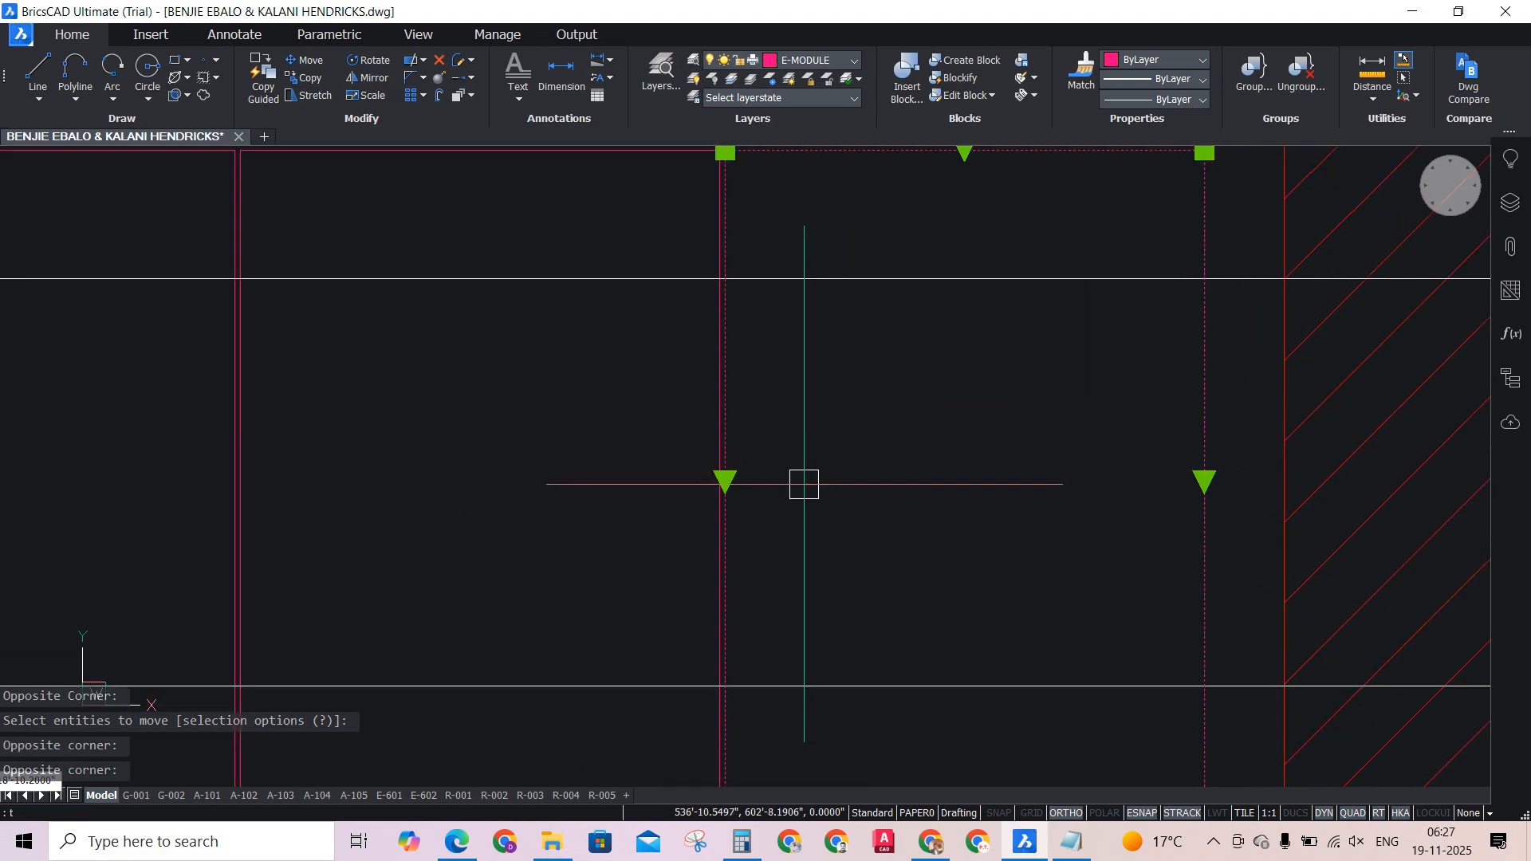
pyautogui.press('Return')
pyautogui.scroll(-5, 793, 410)
pyautogui.scroll(2, 220, 383)
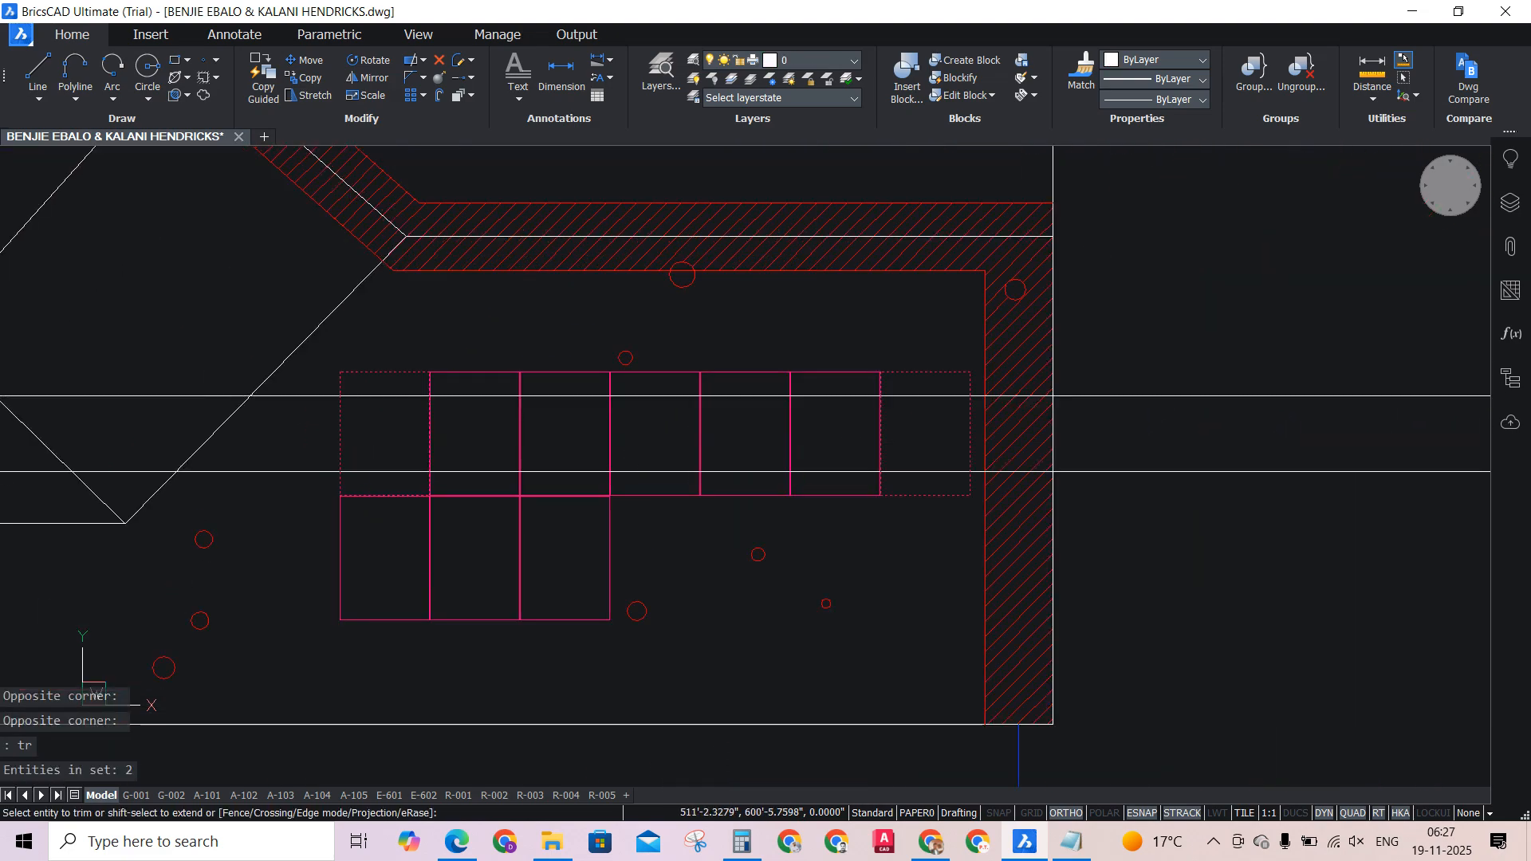
pyautogui.click(294, 537)
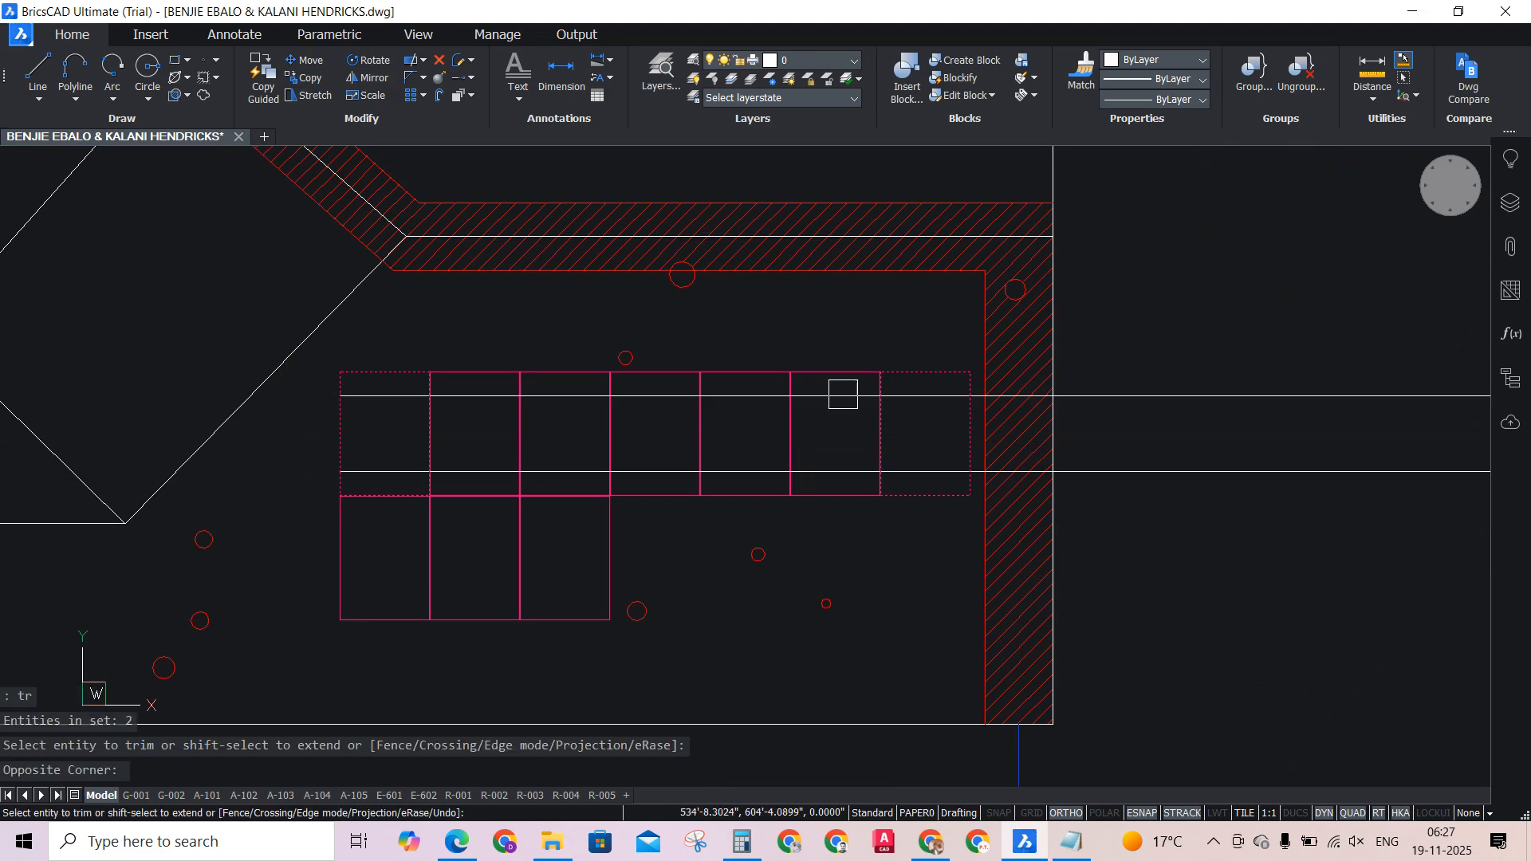
# Trim both construction lines beyond the right end of the upper module row.
pyautogui.scroll(8, 614, 393)
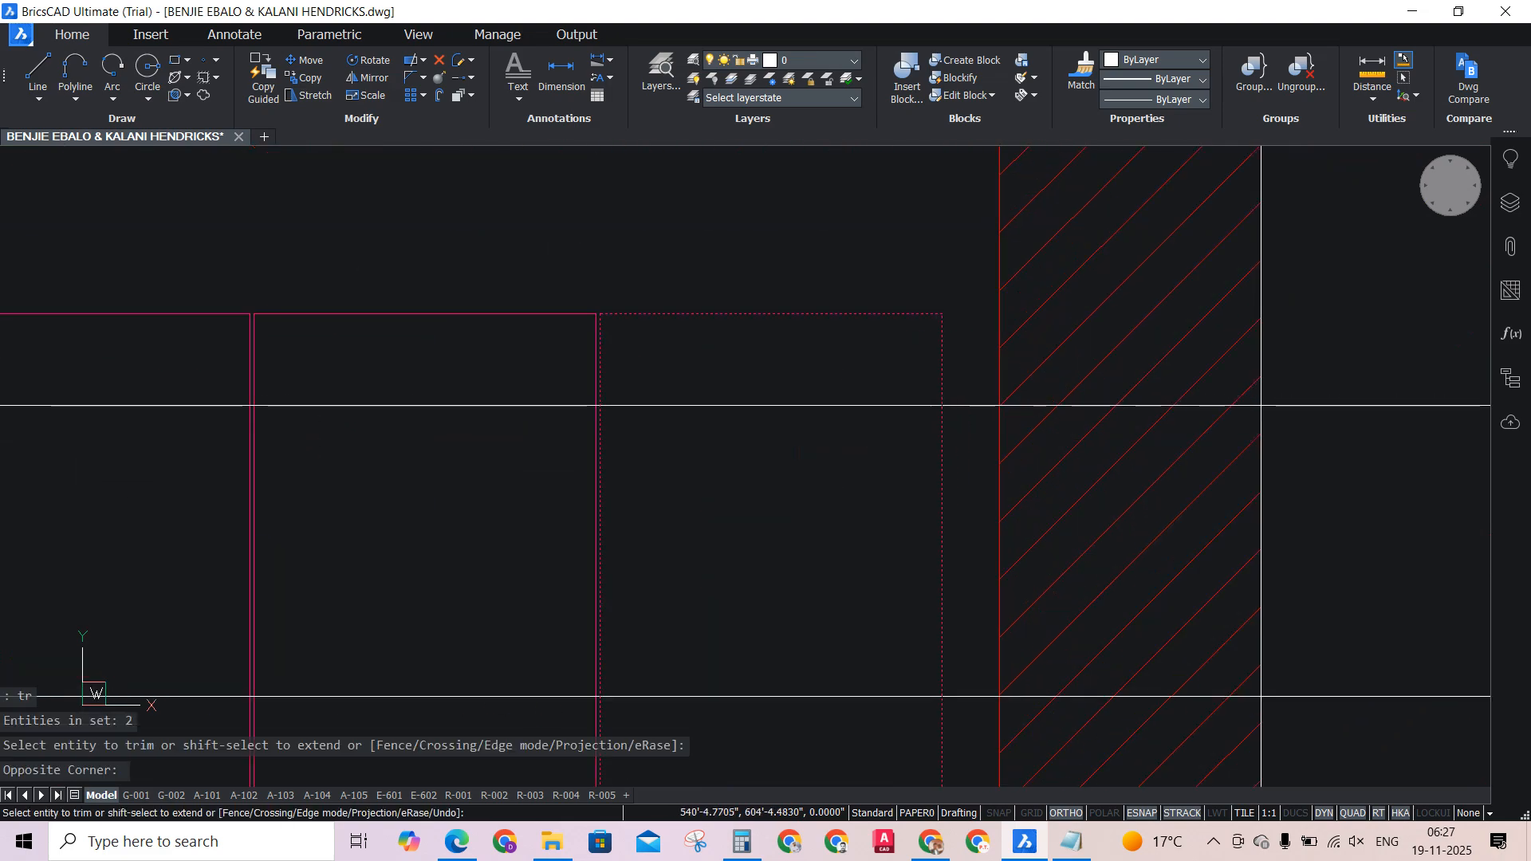
pyautogui.click(976, 721)
pyautogui.click(957, 381)
pyautogui.scroll(-3, 865, 371)
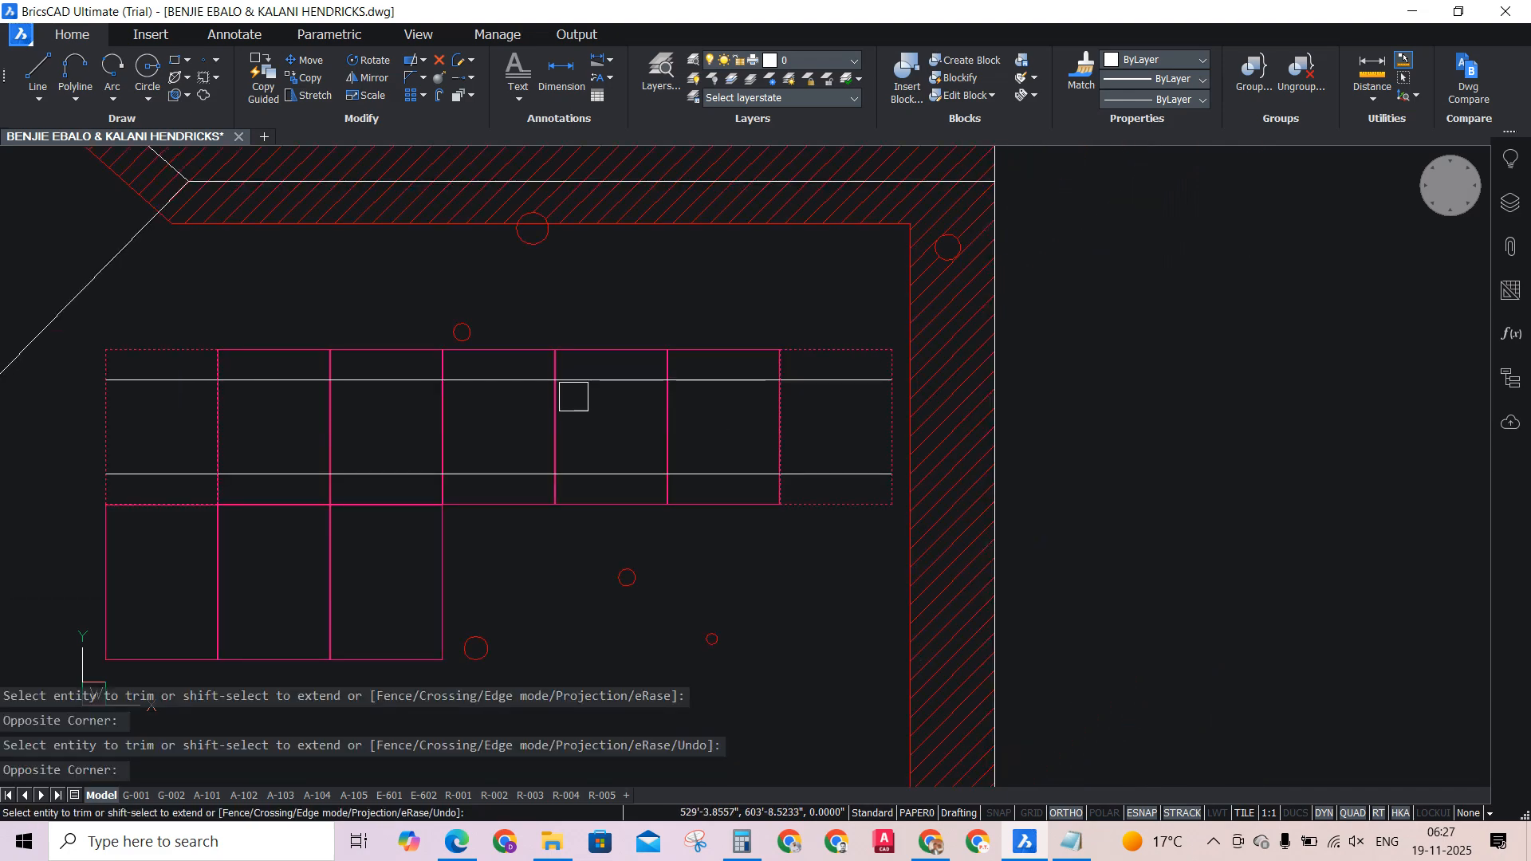
pyautogui.press('Return')
pyautogui.scroll(1, 356, 396)
pyautogui.scroll(-1, 640, 351)
pyautogui.scroll(1, 478, 374)
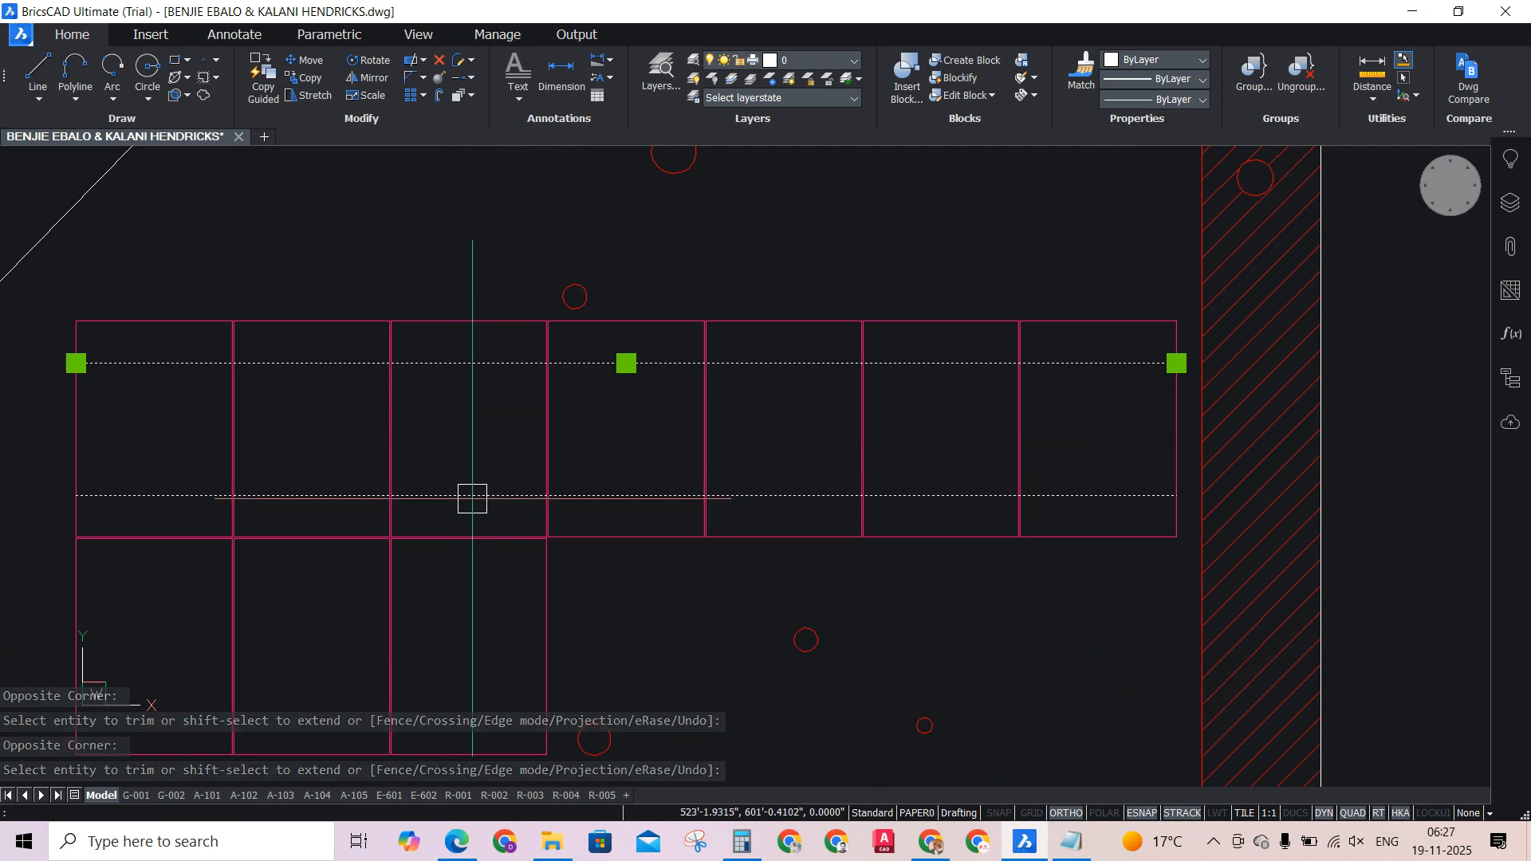
pyautogui.write('co')
pyautogui.press('Return')
pyautogui.scroll(-1, 638, 330)
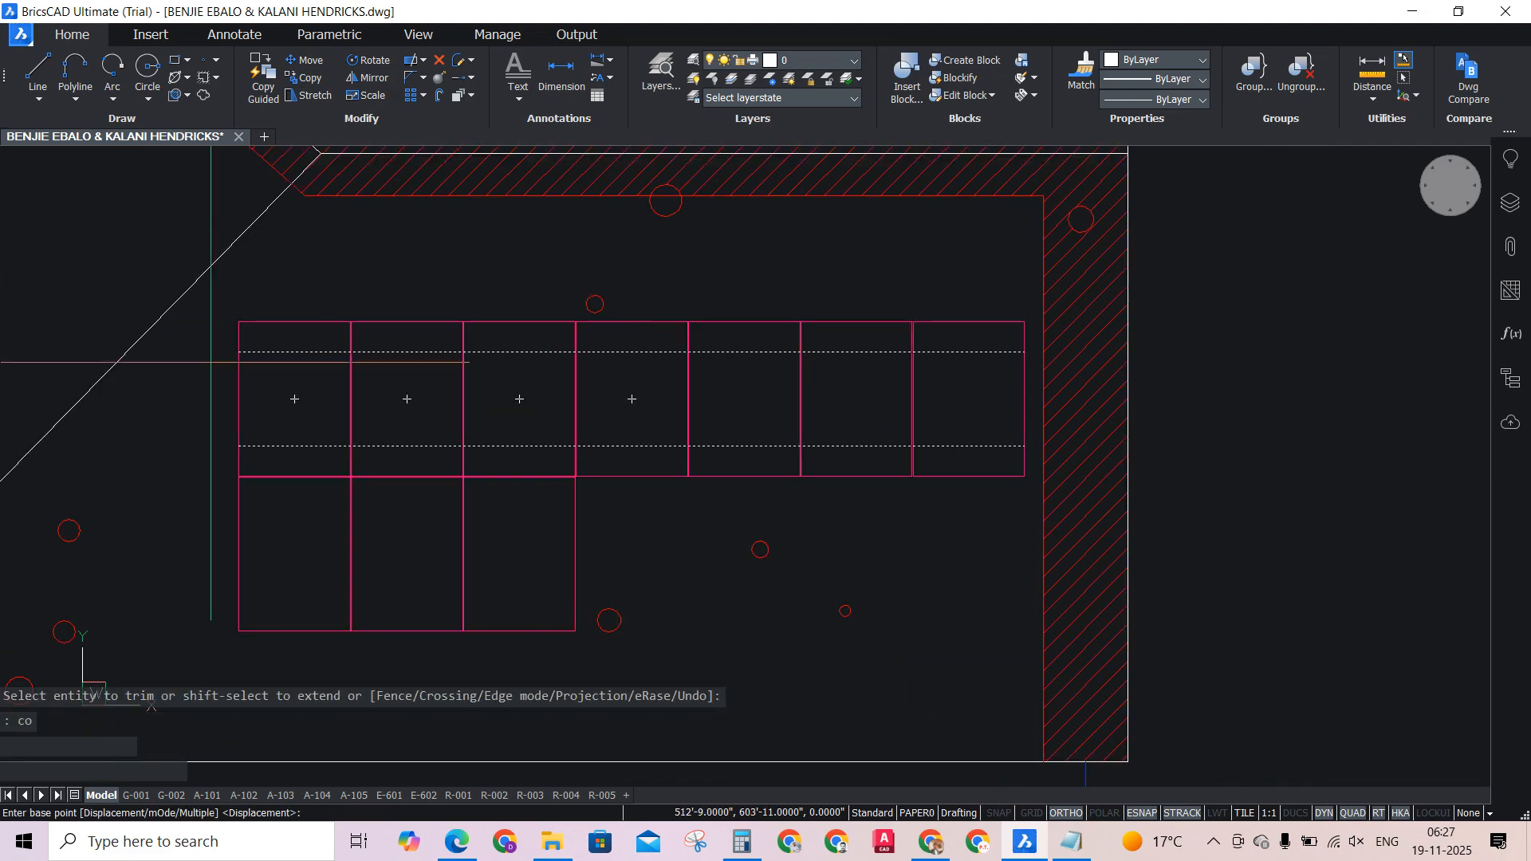
pyautogui.scroll(1, 200, 359)
pyautogui.click(347, 415)
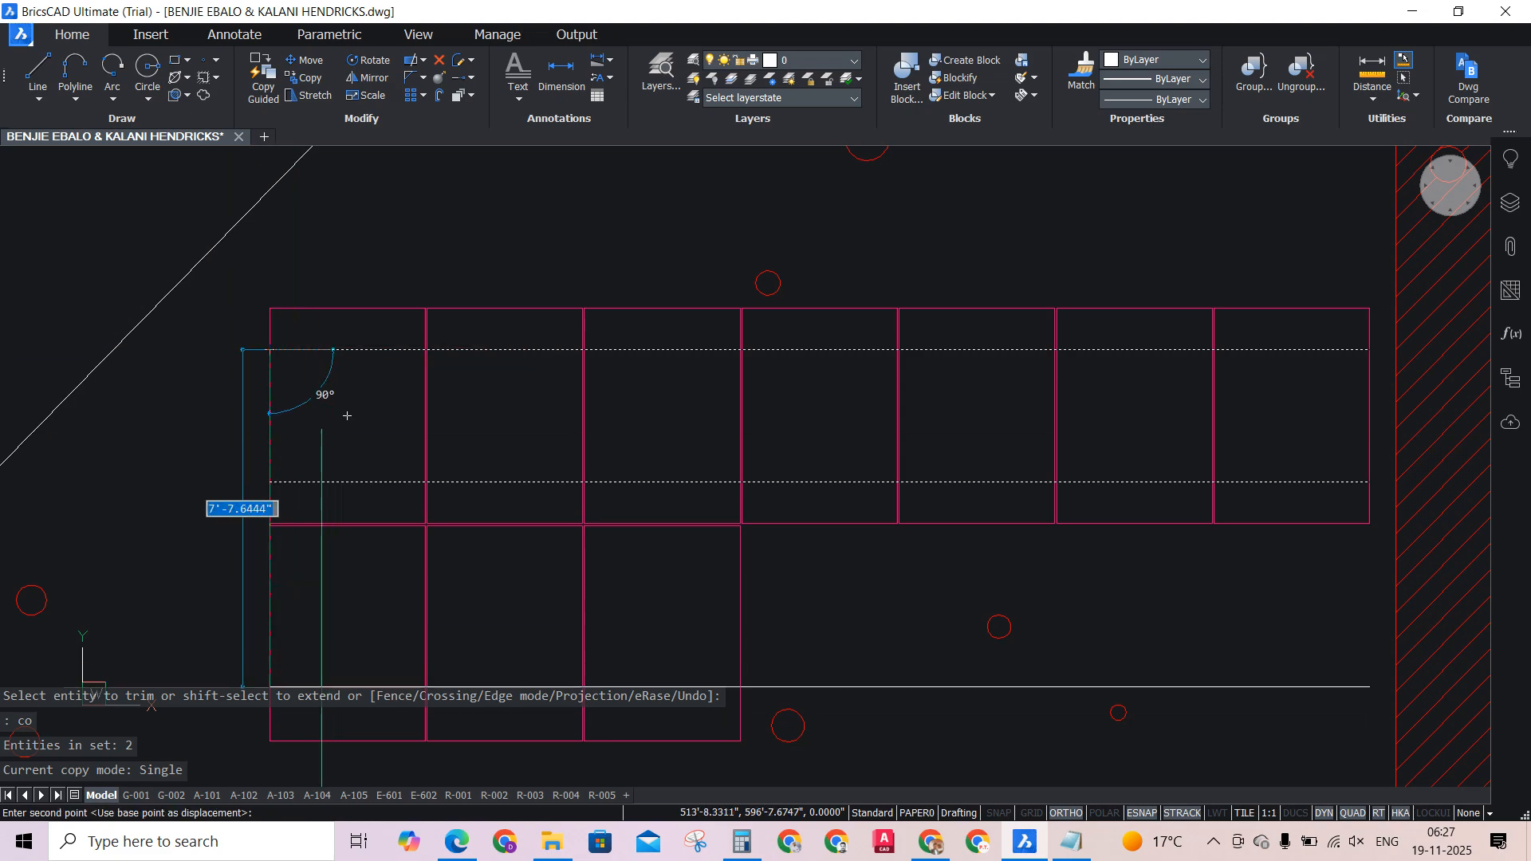
pyautogui.press('Escape')
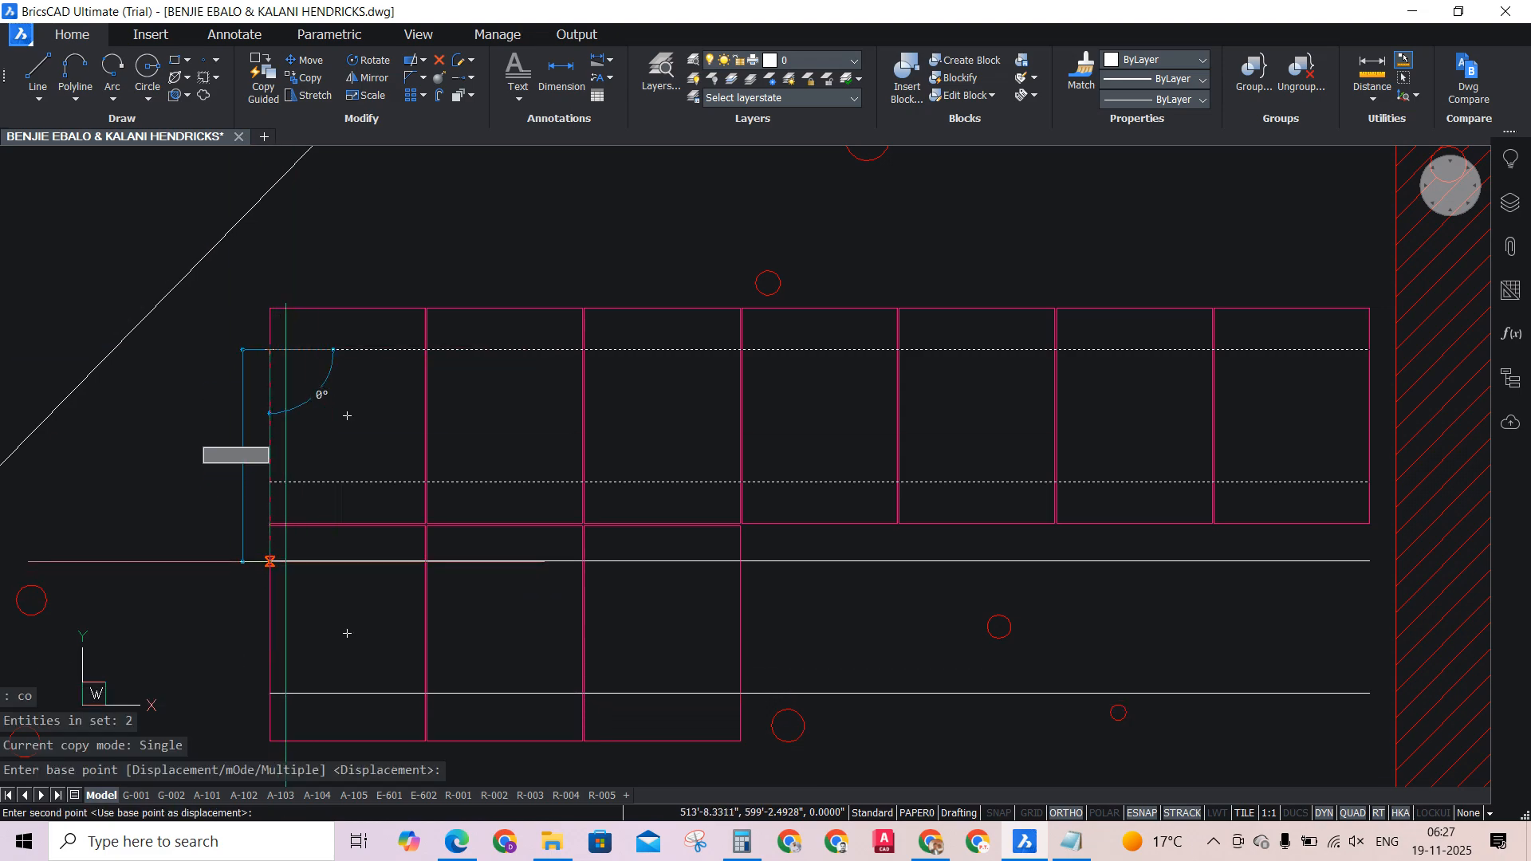
pyautogui.click(348, 490)
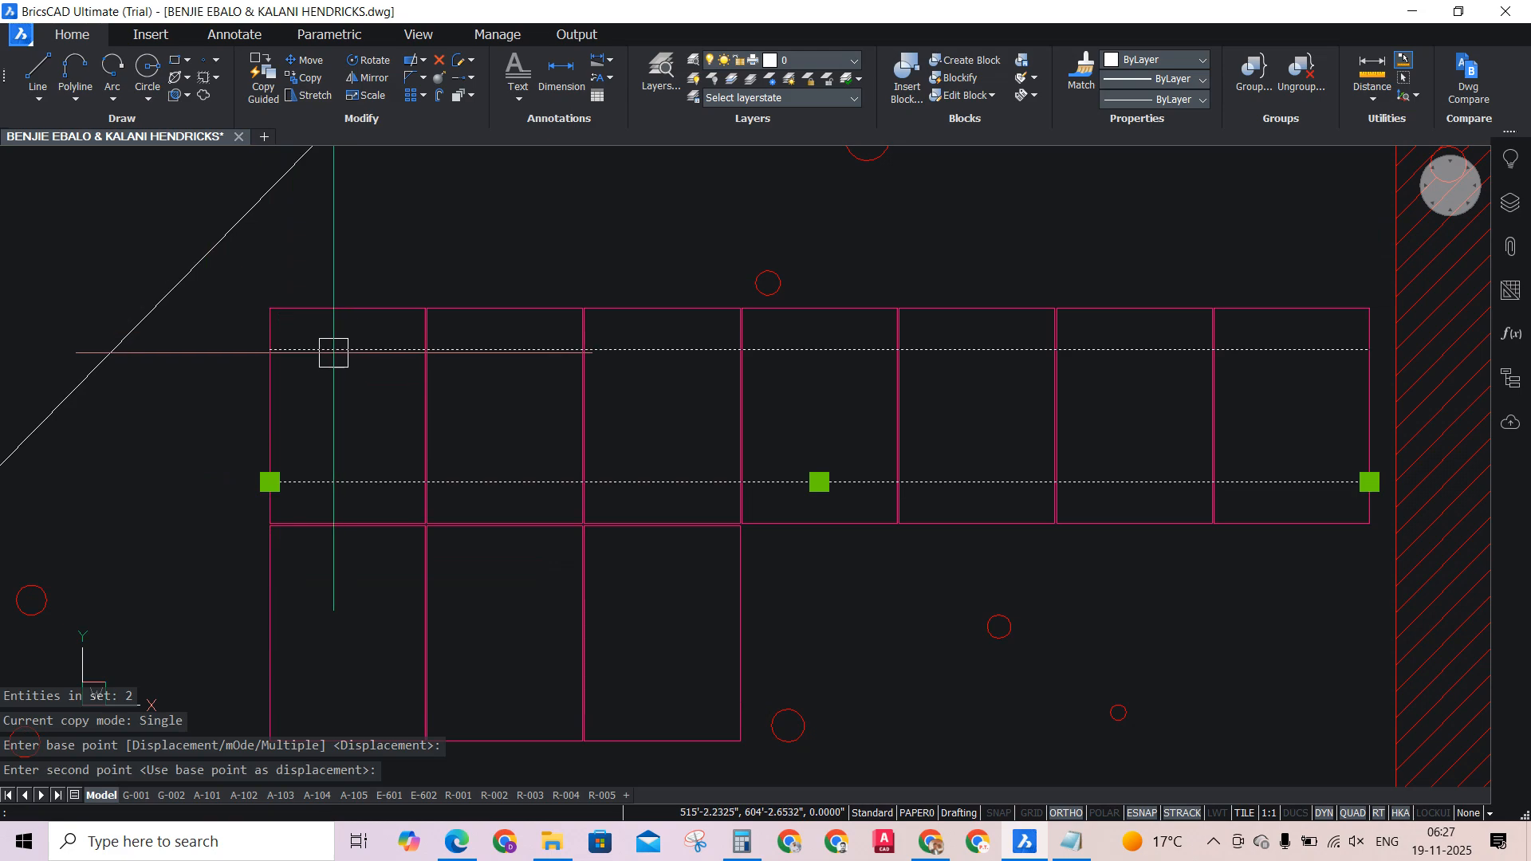
pyautogui.press('Escape')
# Copy the two trimmed rail lines from the upper module row down to the lower row, from module centre to module centre.
pyautogui.write('co')
pyautogui.press('Return')
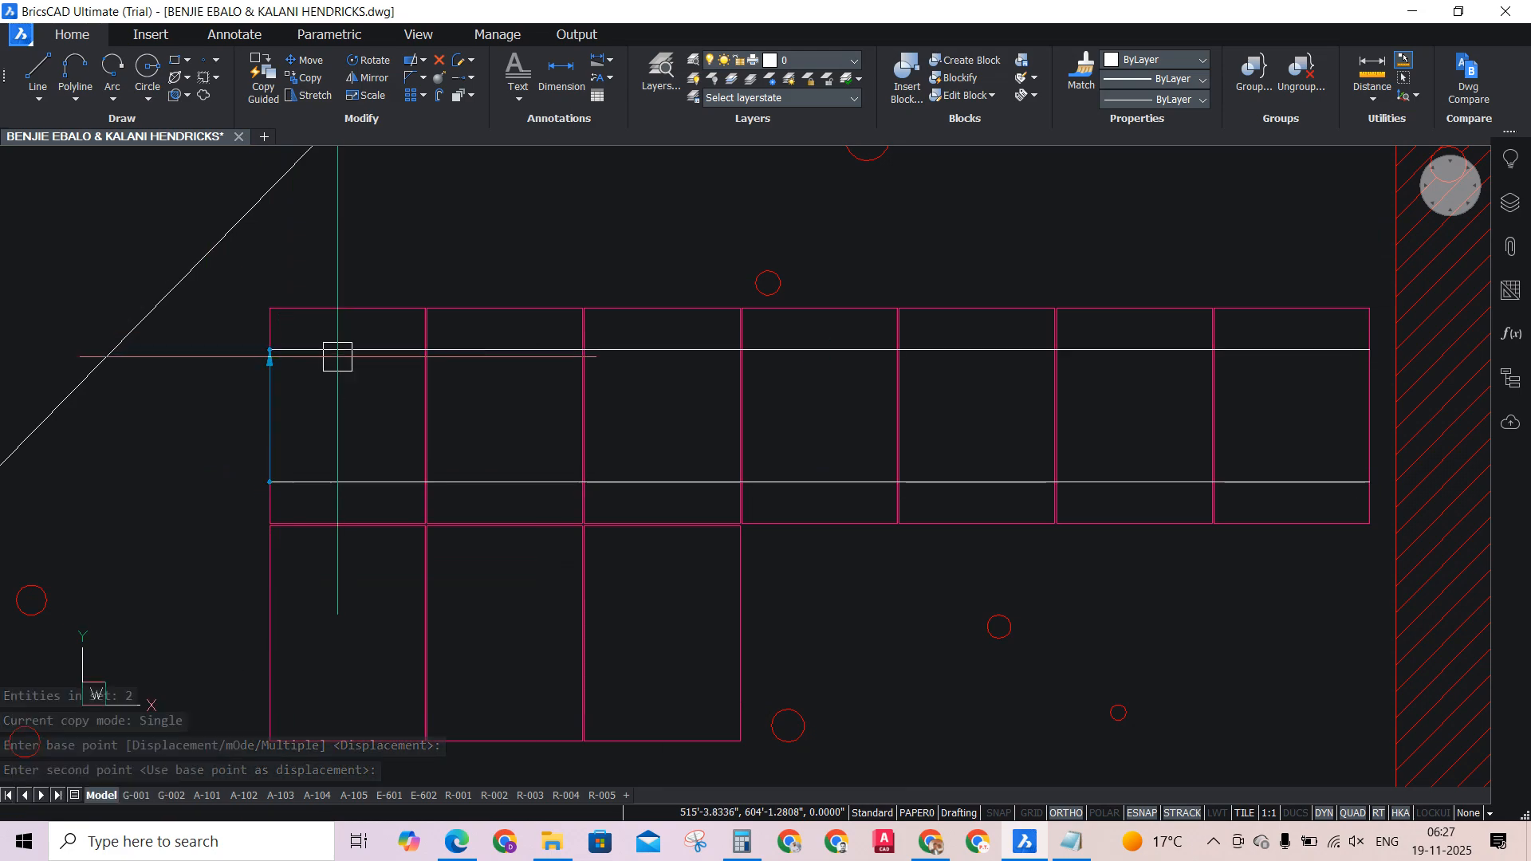
pyautogui.click(347, 416)
pyautogui.scroll(-2, 347, 415)
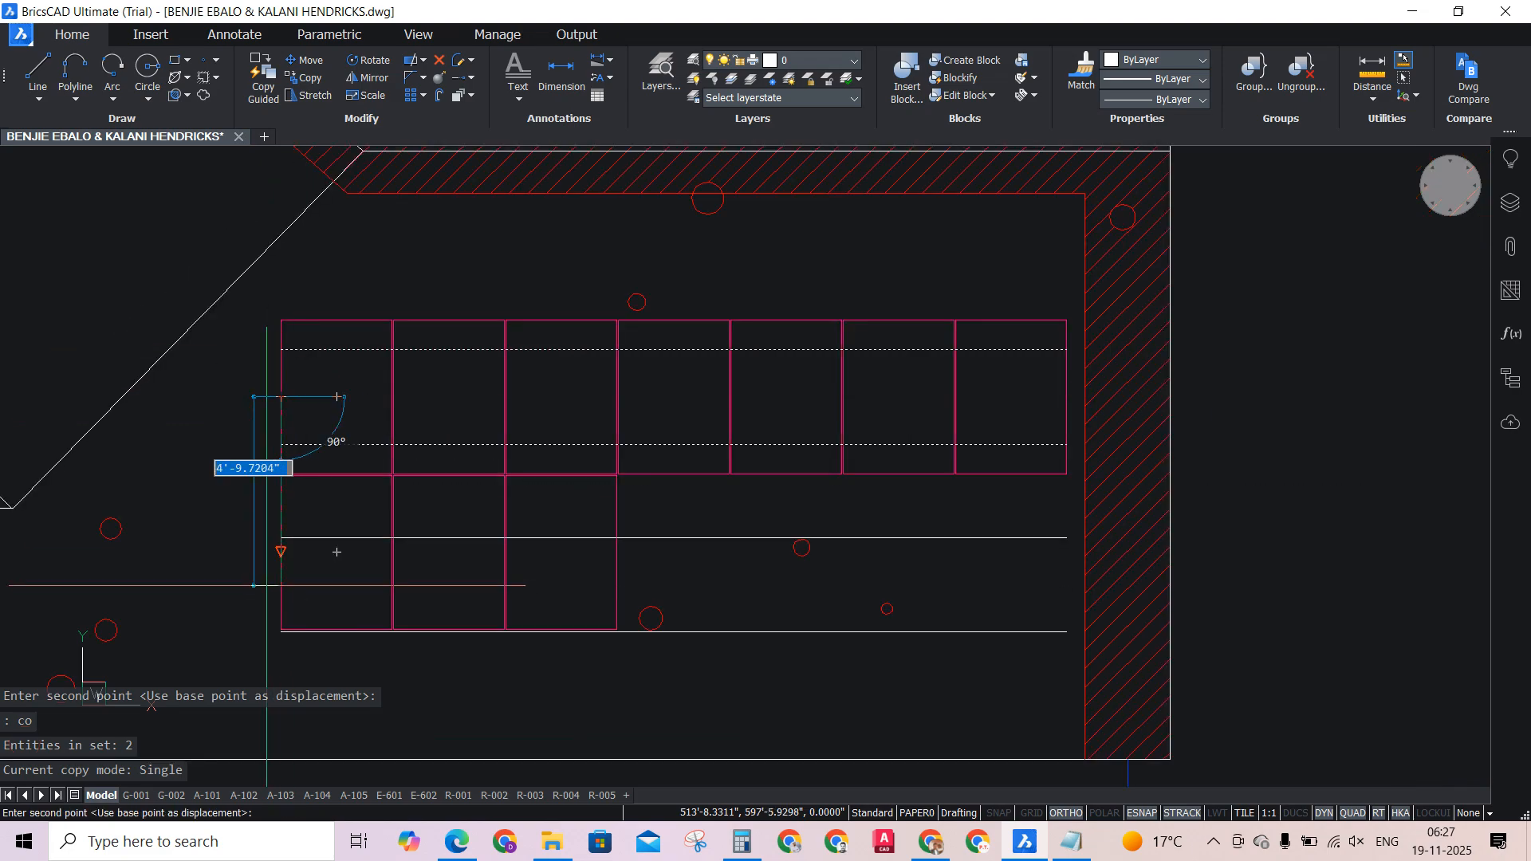
pyautogui.click(337, 552)
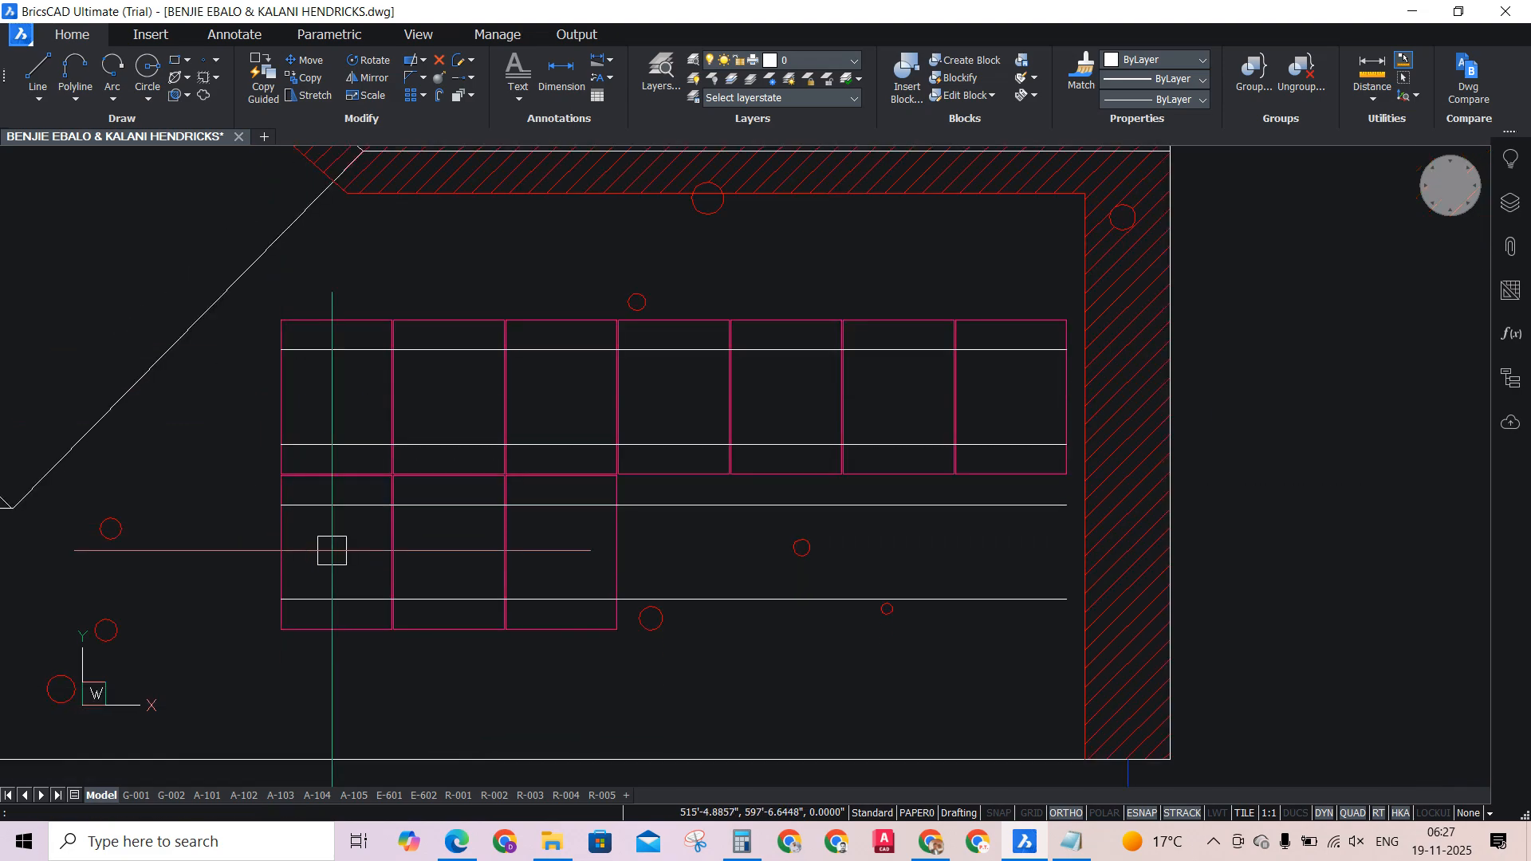
pyautogui.press('Return')
pyautogui.scroll(2, 685, 434)
pyautogui.scroll(-1, 688, 435)
pyautogui.press('Escape')
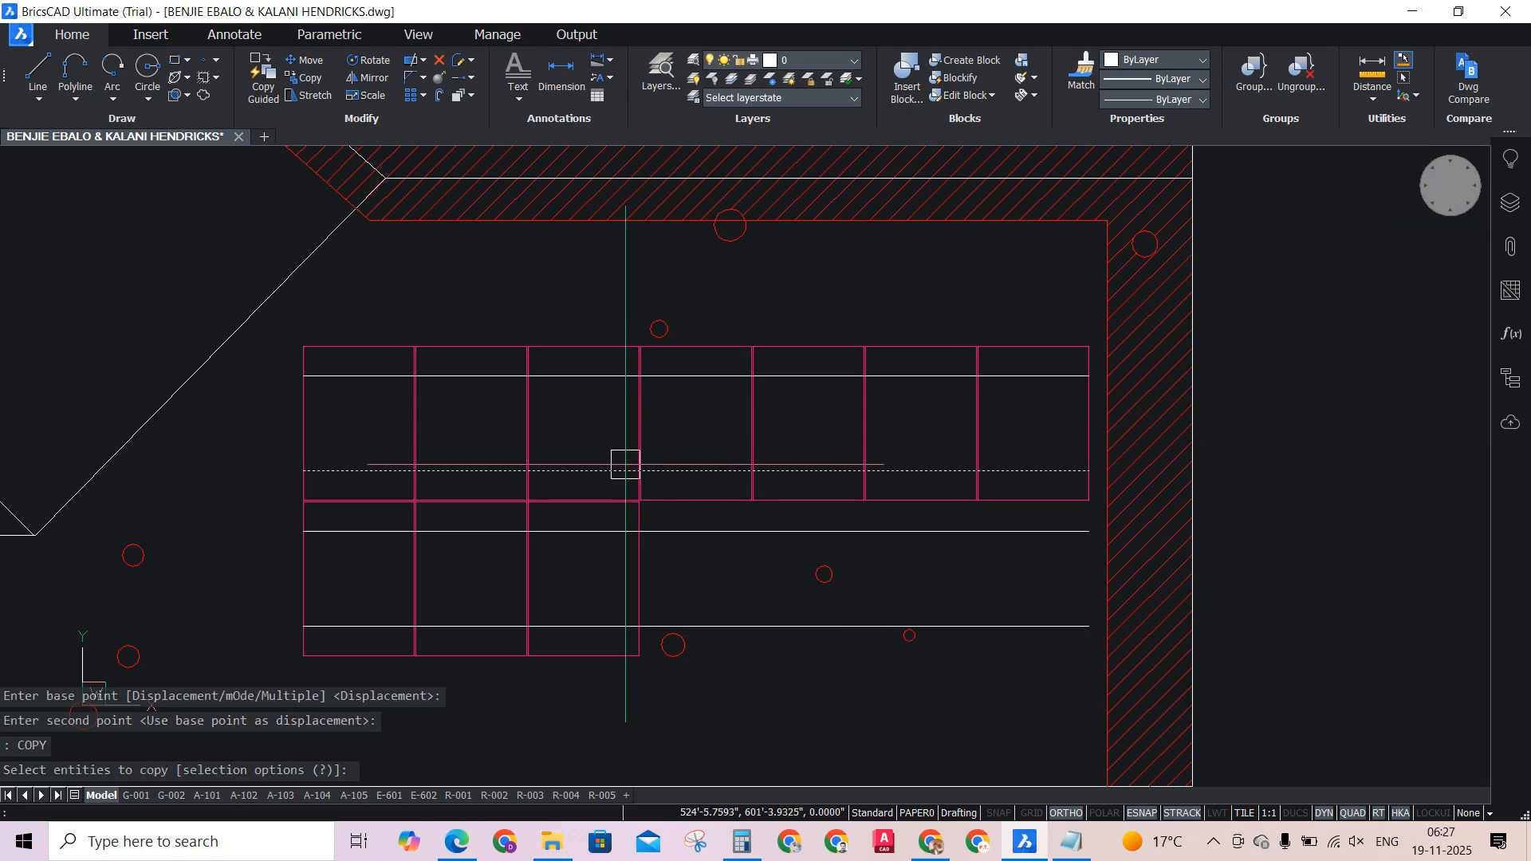
# Examine the rail lines on the lower roof plan and compare them with the module layout on the upper roof plan.
pyautogui.scroll(-4, 626, 465)
pyautogui.scroll(3, 673, 418)
pyautogui.scroll(-2, 671, 419)
pyautogui.scroll(1, 674, 420)
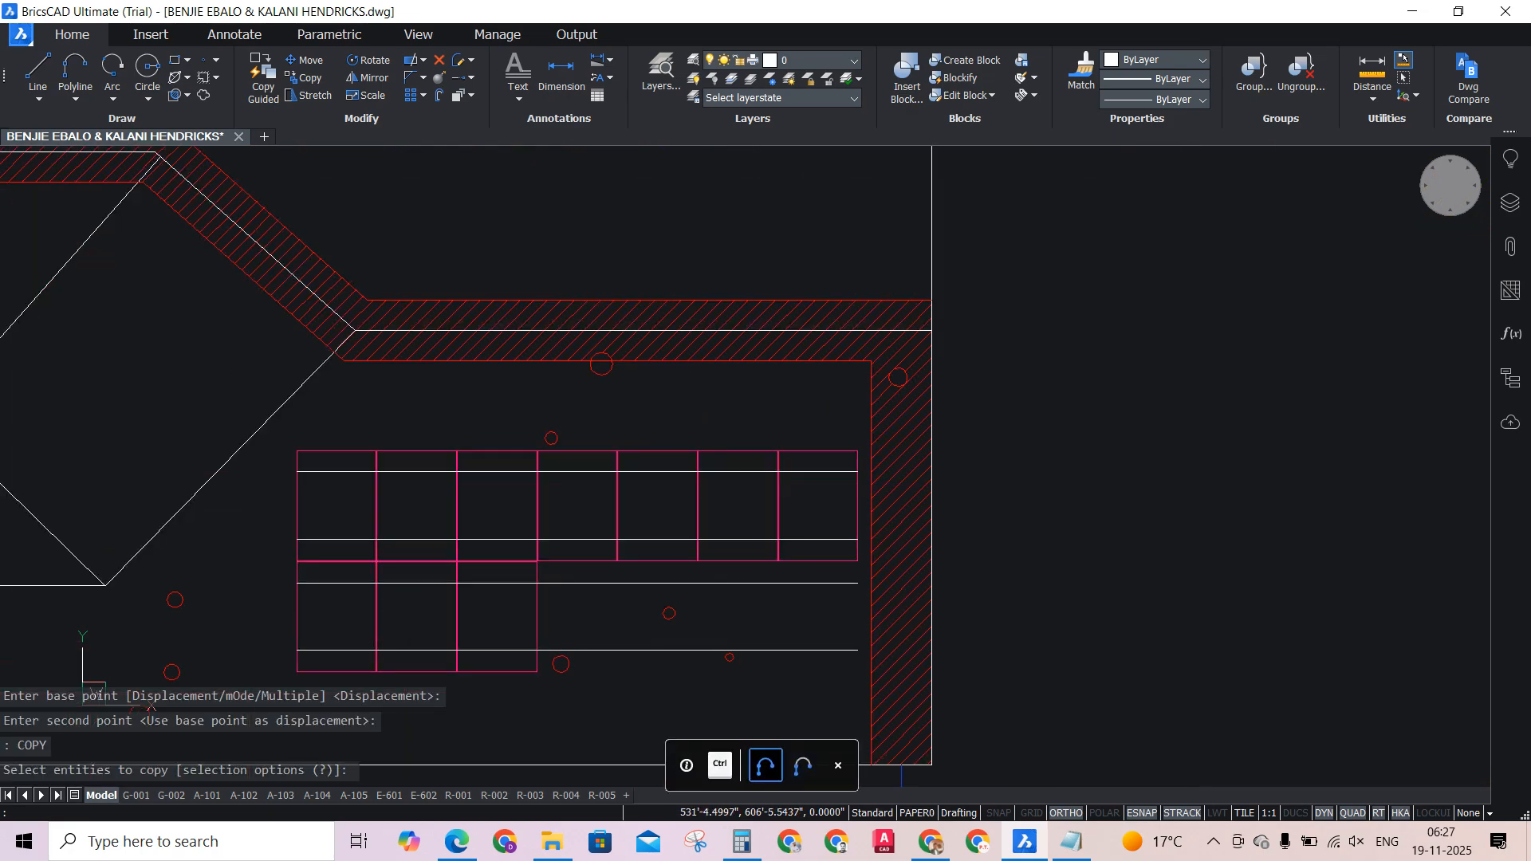
pyautogui.scroll(-5, 678, 431)
pyautogui.scroll(3, 591, 263)
pyautogui.scroll(2, 626, 267)
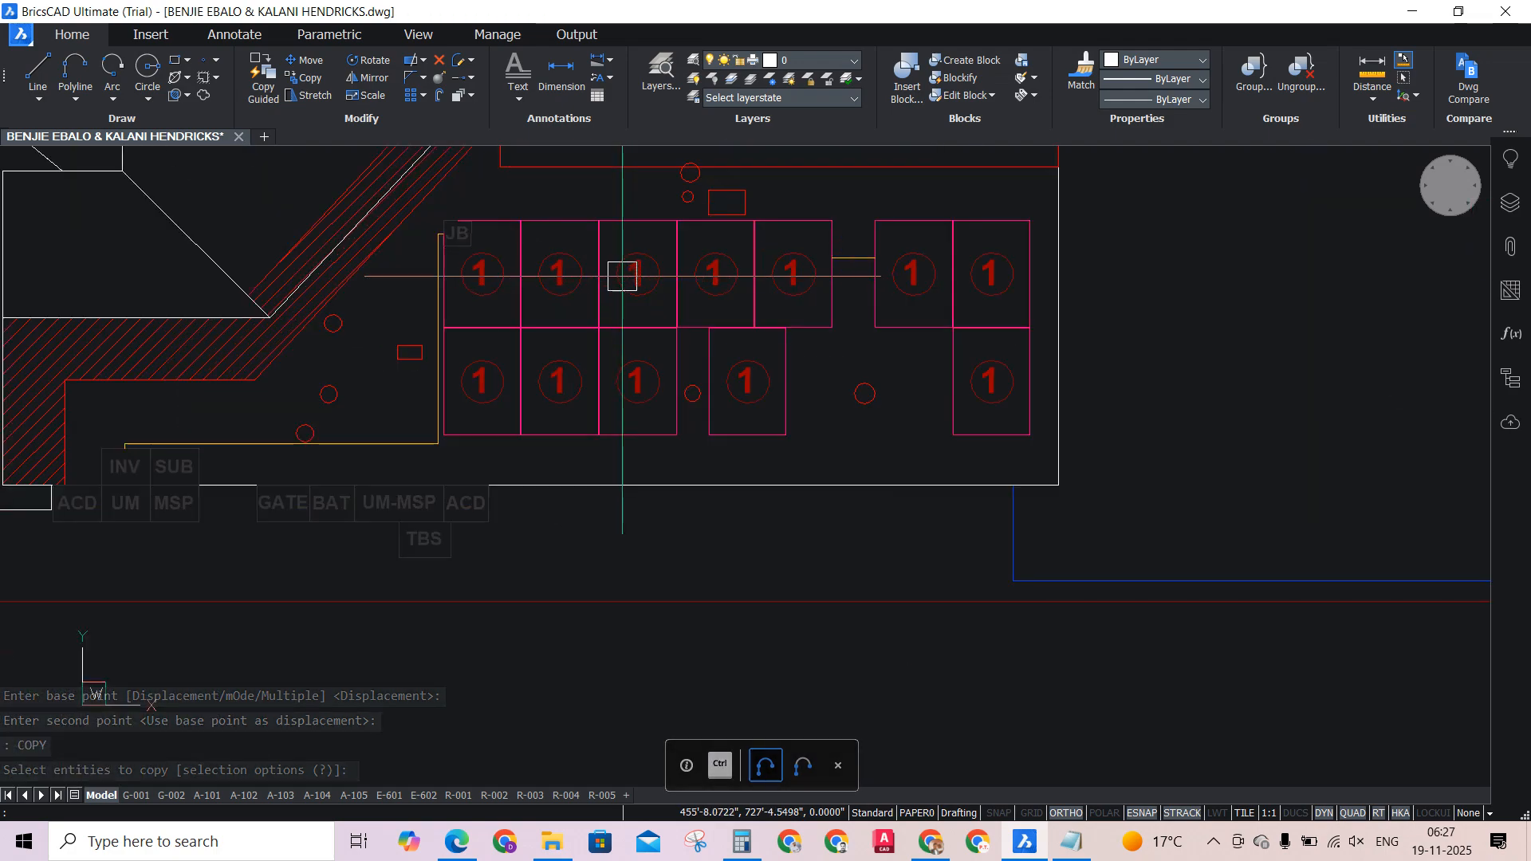
pyautogui.scroll(-4, 742, 475)
pyautogui.scroll(3, 745, 589)
pyautogui.scroll(5, 985, 702)
pyautogui.scroll(3, 1022, 522)
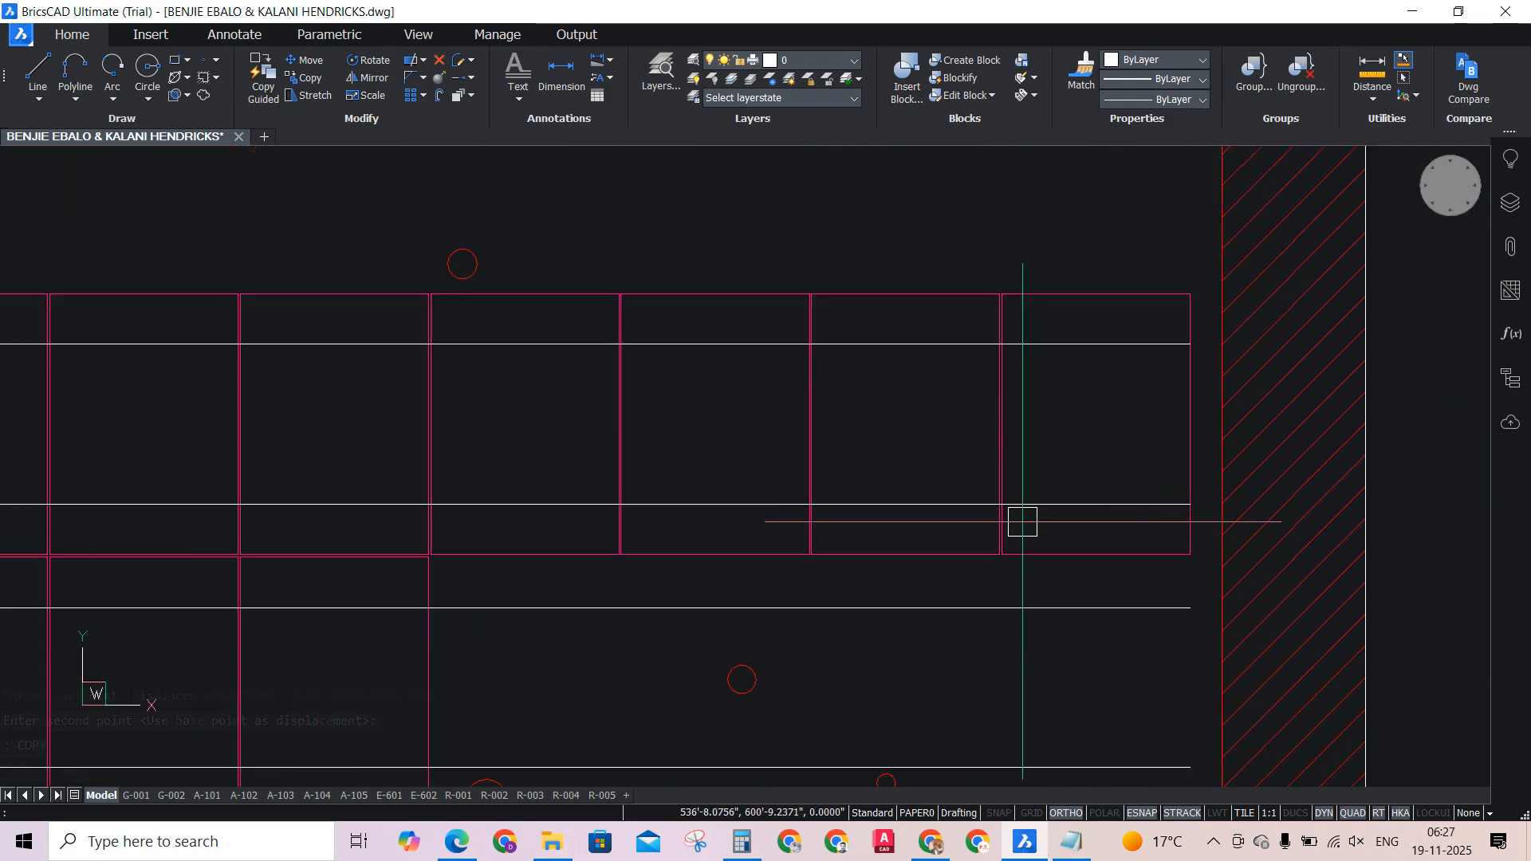
# Erase all four rail lines, the two copies and the two originals, from the module rows of the lower roof plan.
pyautogui.scroll(-4, 925, 440)
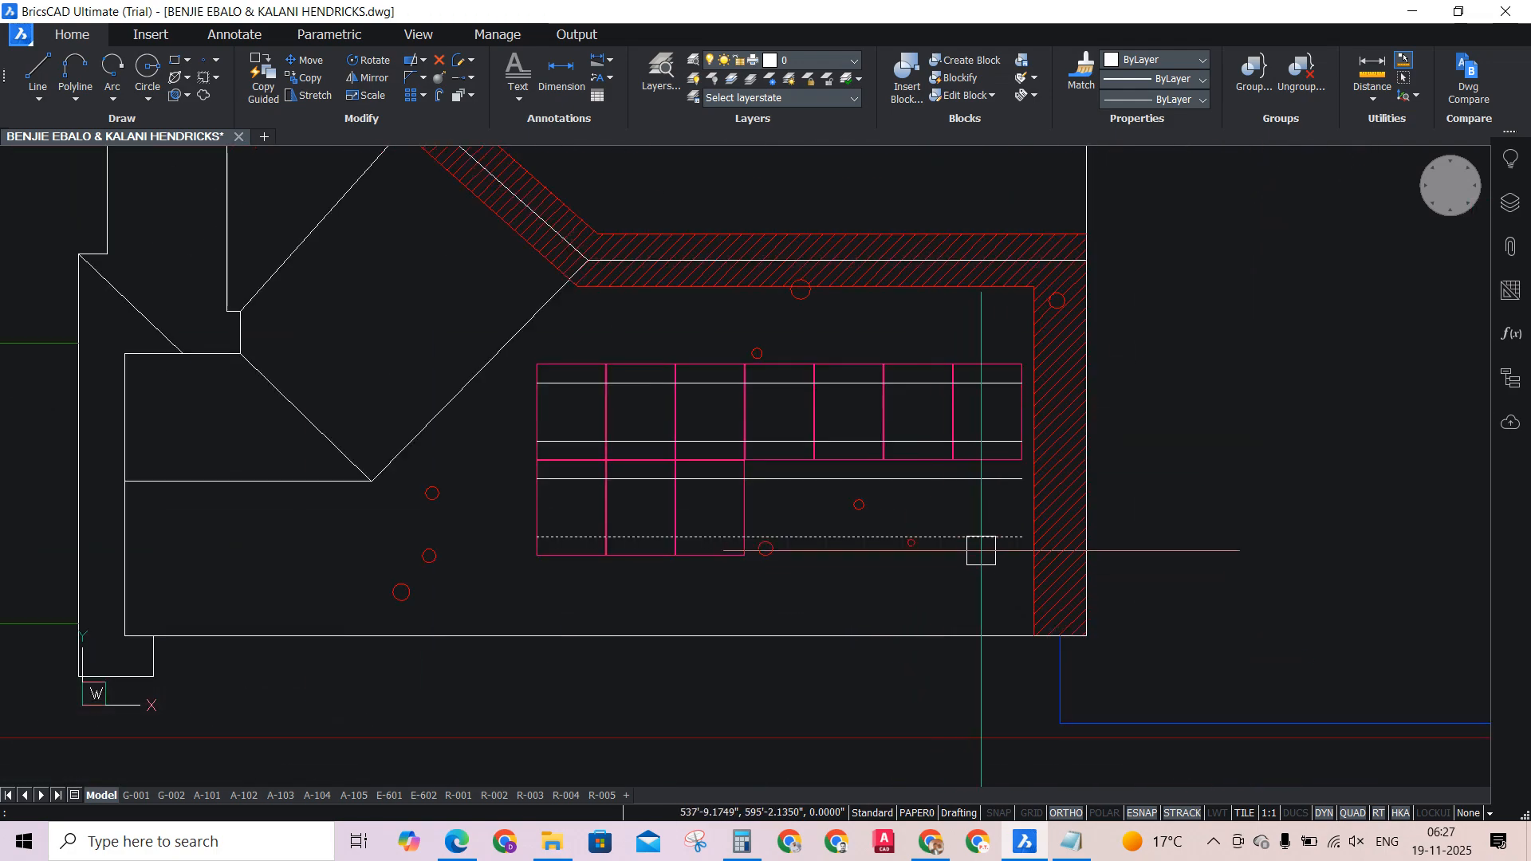
pyautogui.press('Delete')
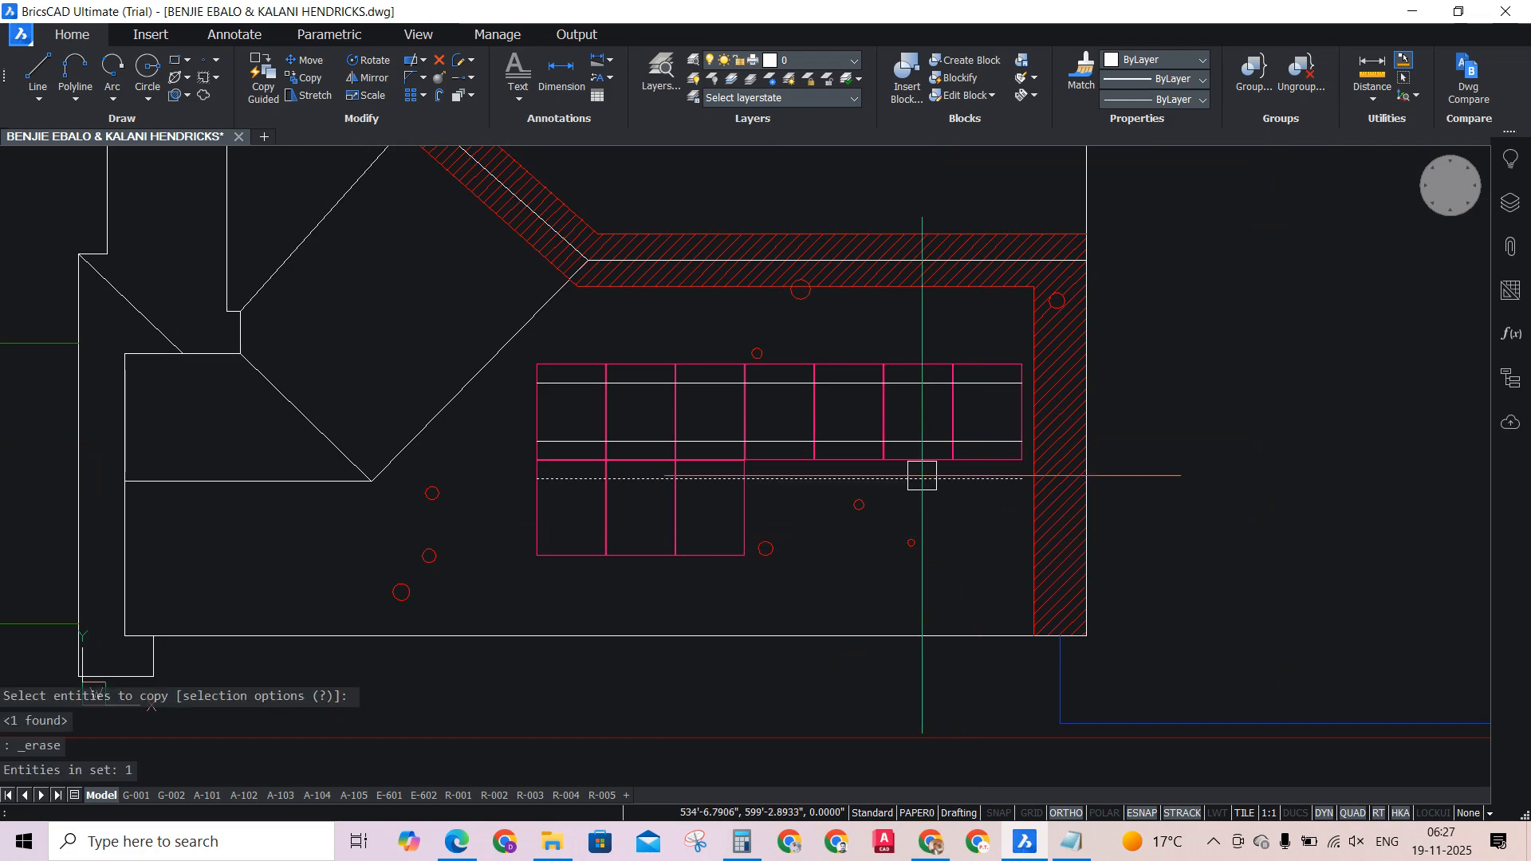
pyautogui.click(926, 482)
pyautogui.press('Delete')
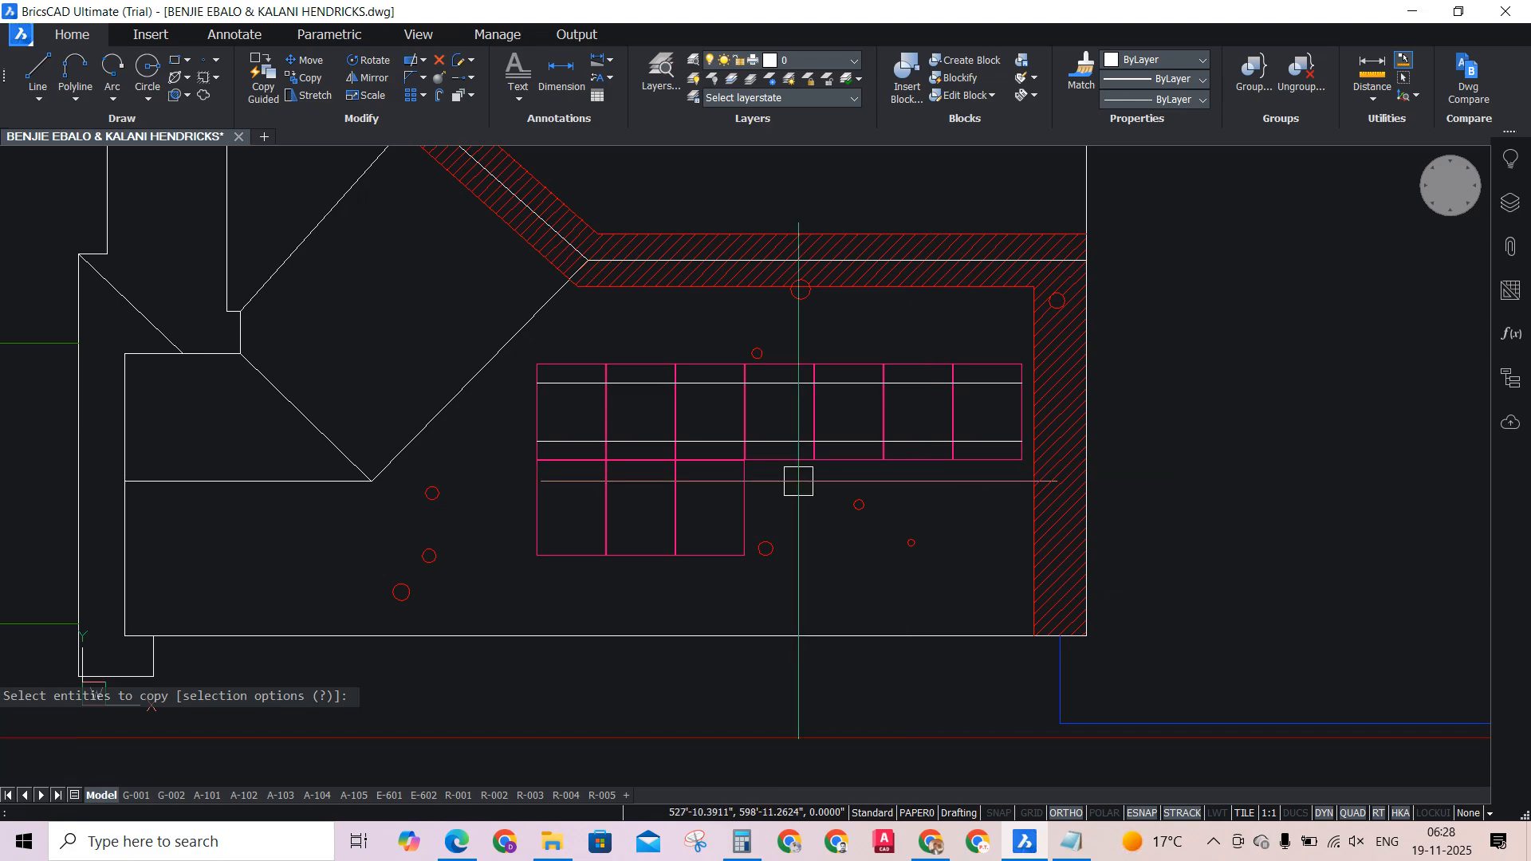
pyautogui.scroll(5, 892, 431)
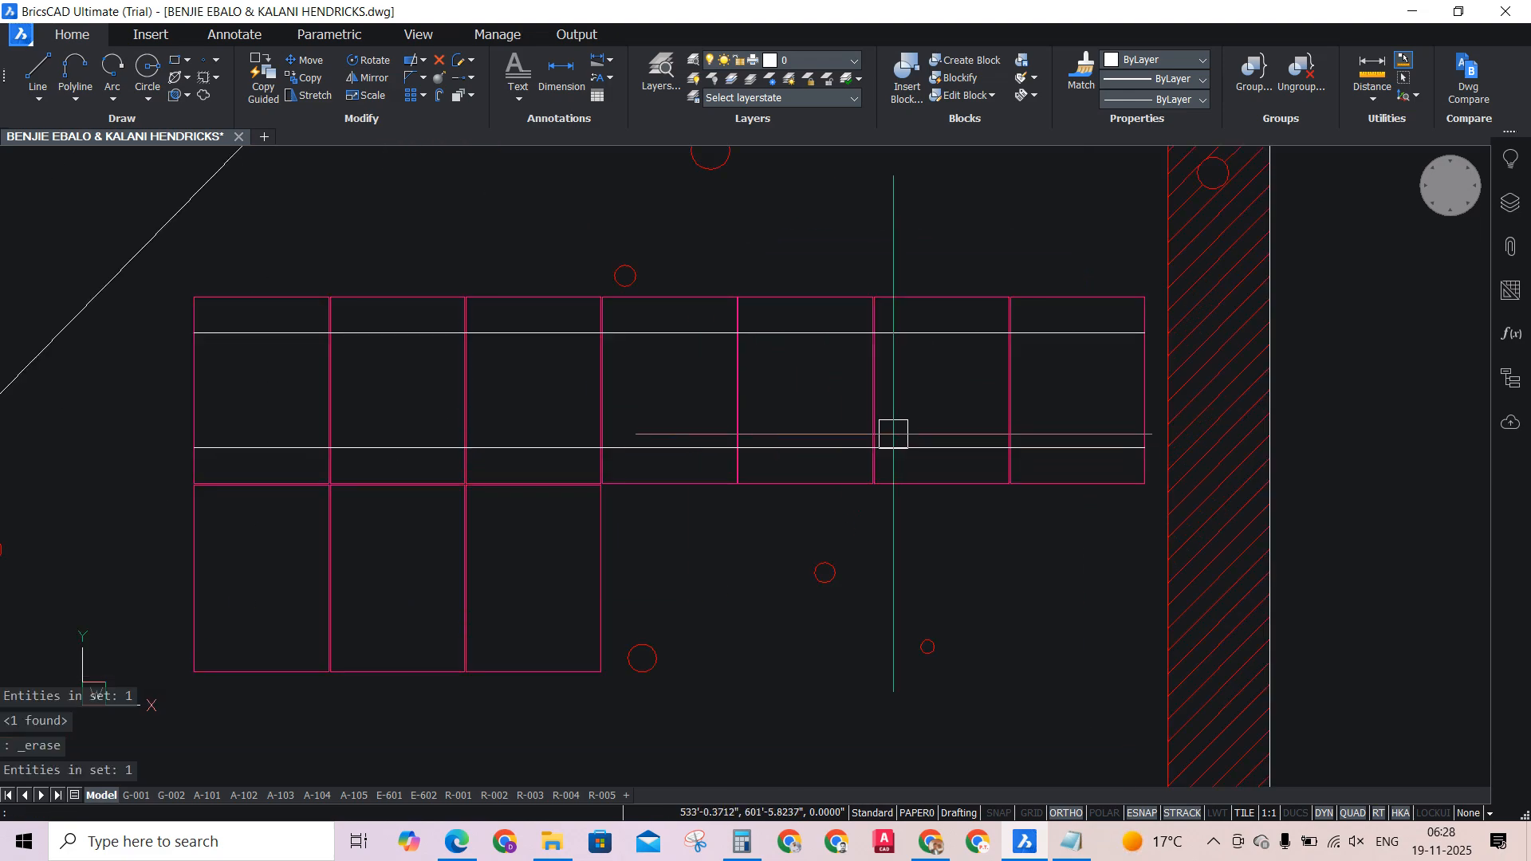
pyautogui.click(782, 257)
# Copy the circled 1 tag and JB box outline from the upper roof plan's first module to the lower plan's first module, with ortho off.
pyautogui.scroll(-10, 794, 523)
pyautogui.scroll(-3, 506, 247)
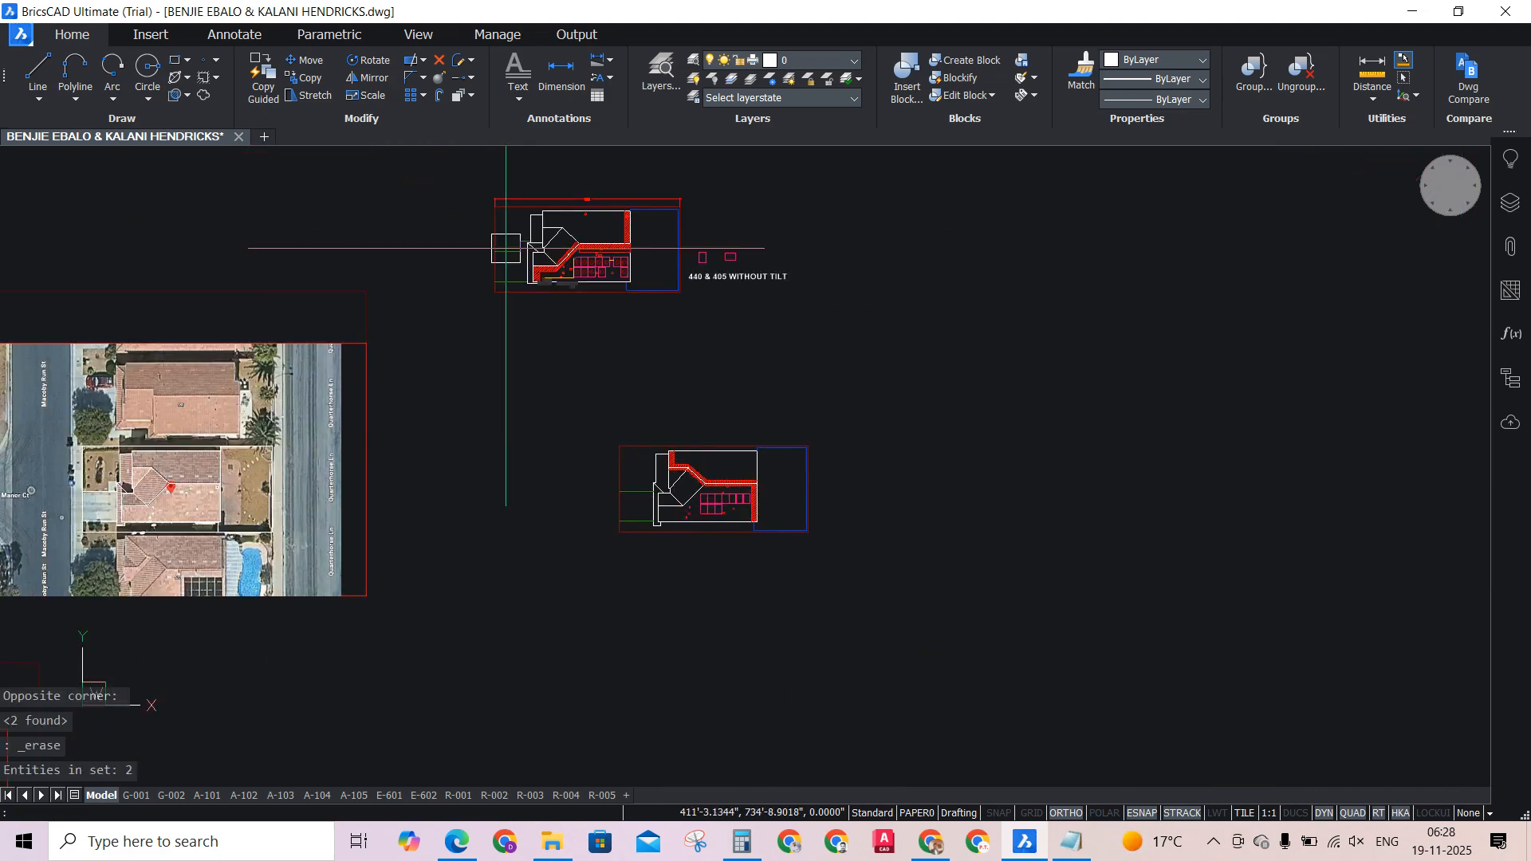
pyautogui.scroll(10, 574, 335)
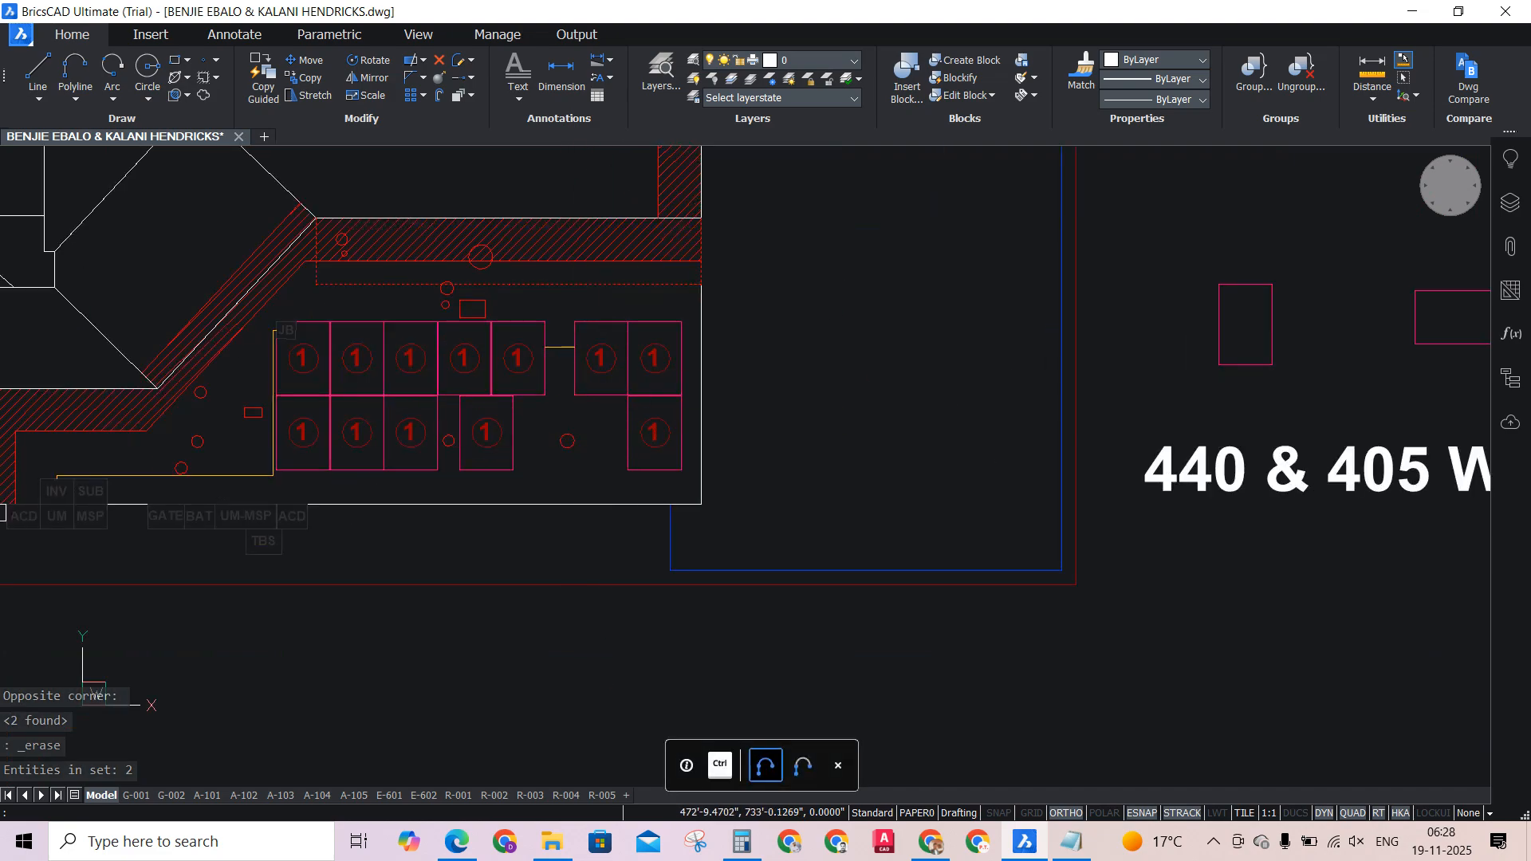
pyautogui.scroll(8, 537, 287)
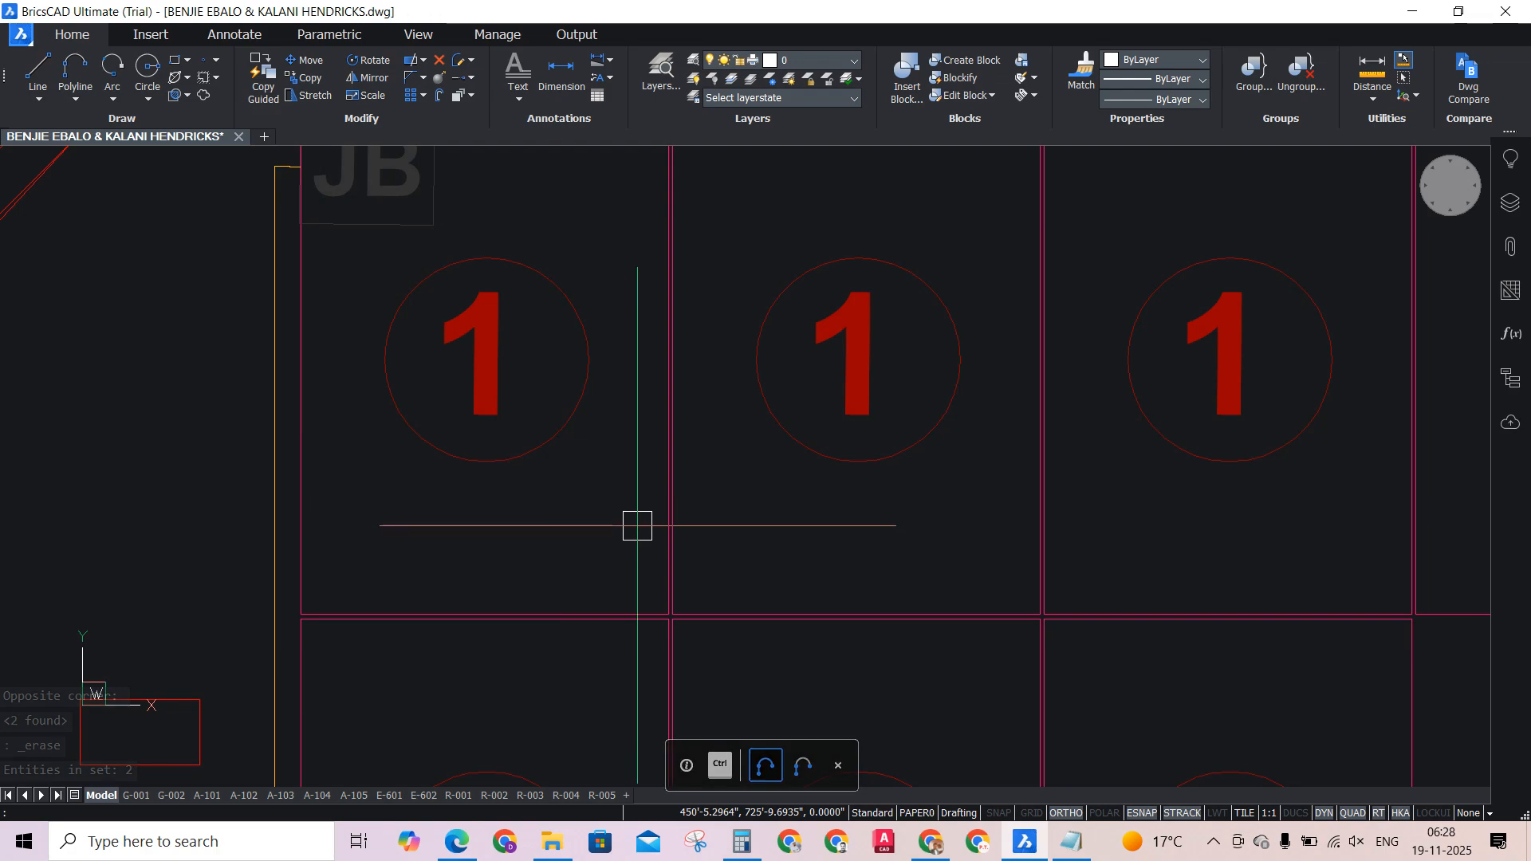
pyautogui.click(638, 525)
pyautogui.click(435, 289)
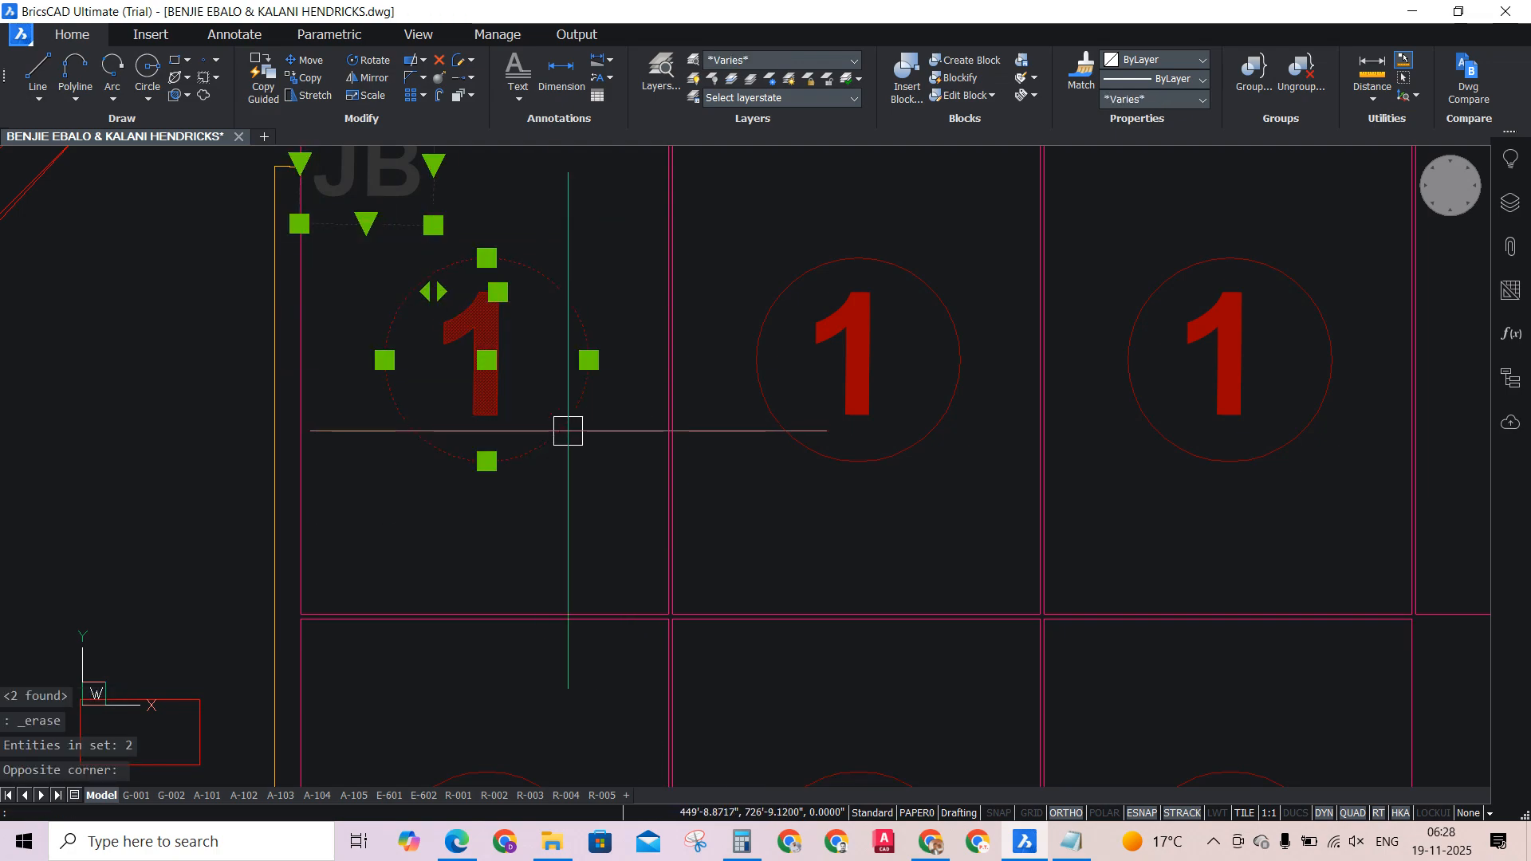
pyautogui.write('co')
pyautogui.press('Return')
pyautogui.scroll(-3, 537, 419)
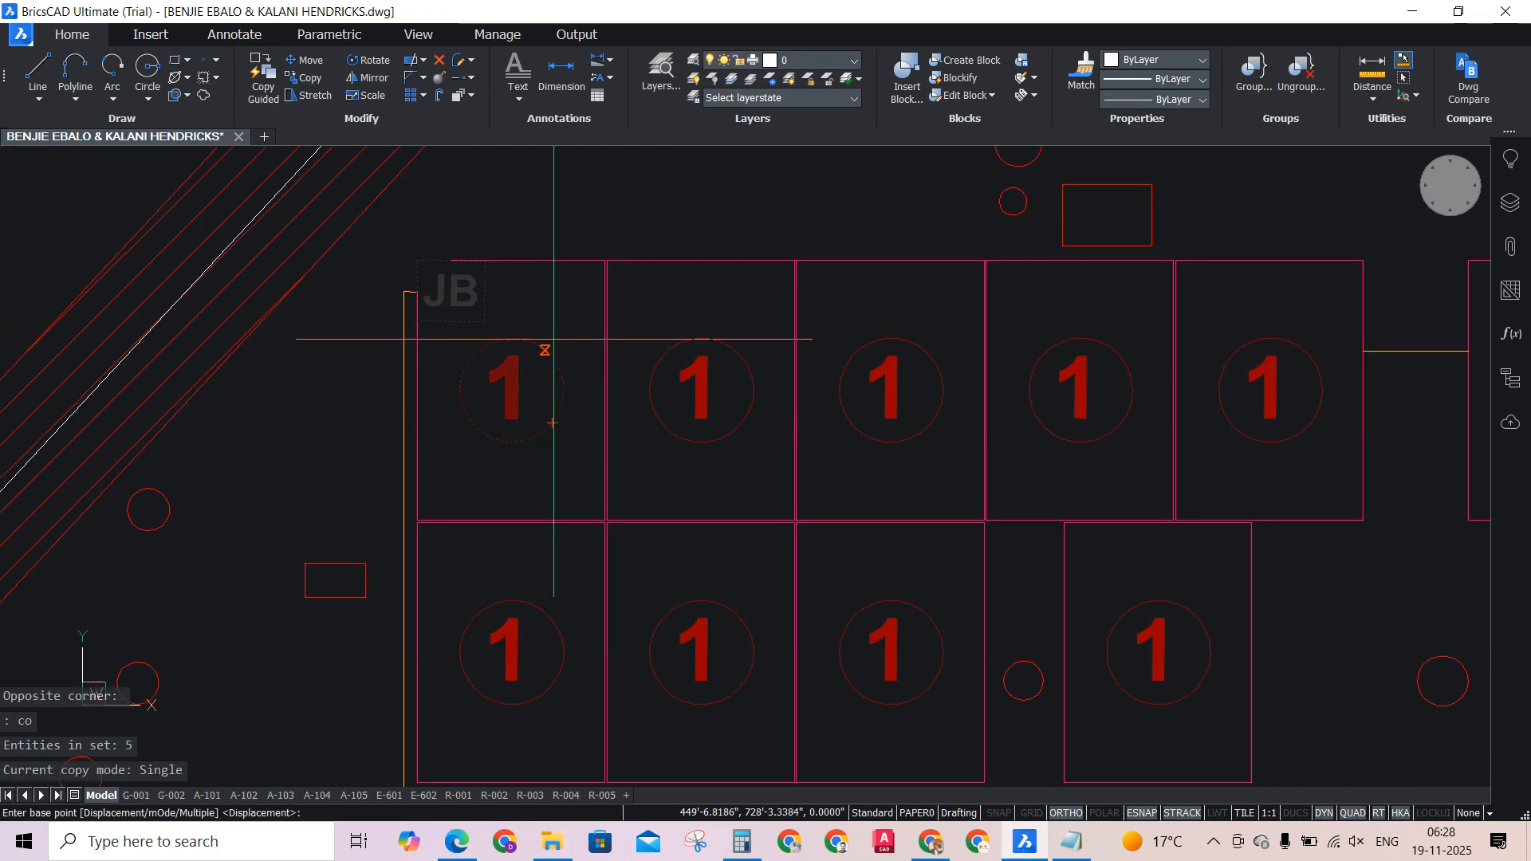
pyautogui.click(514, 389)
pyautogui.scroll(-7, 726, 534)
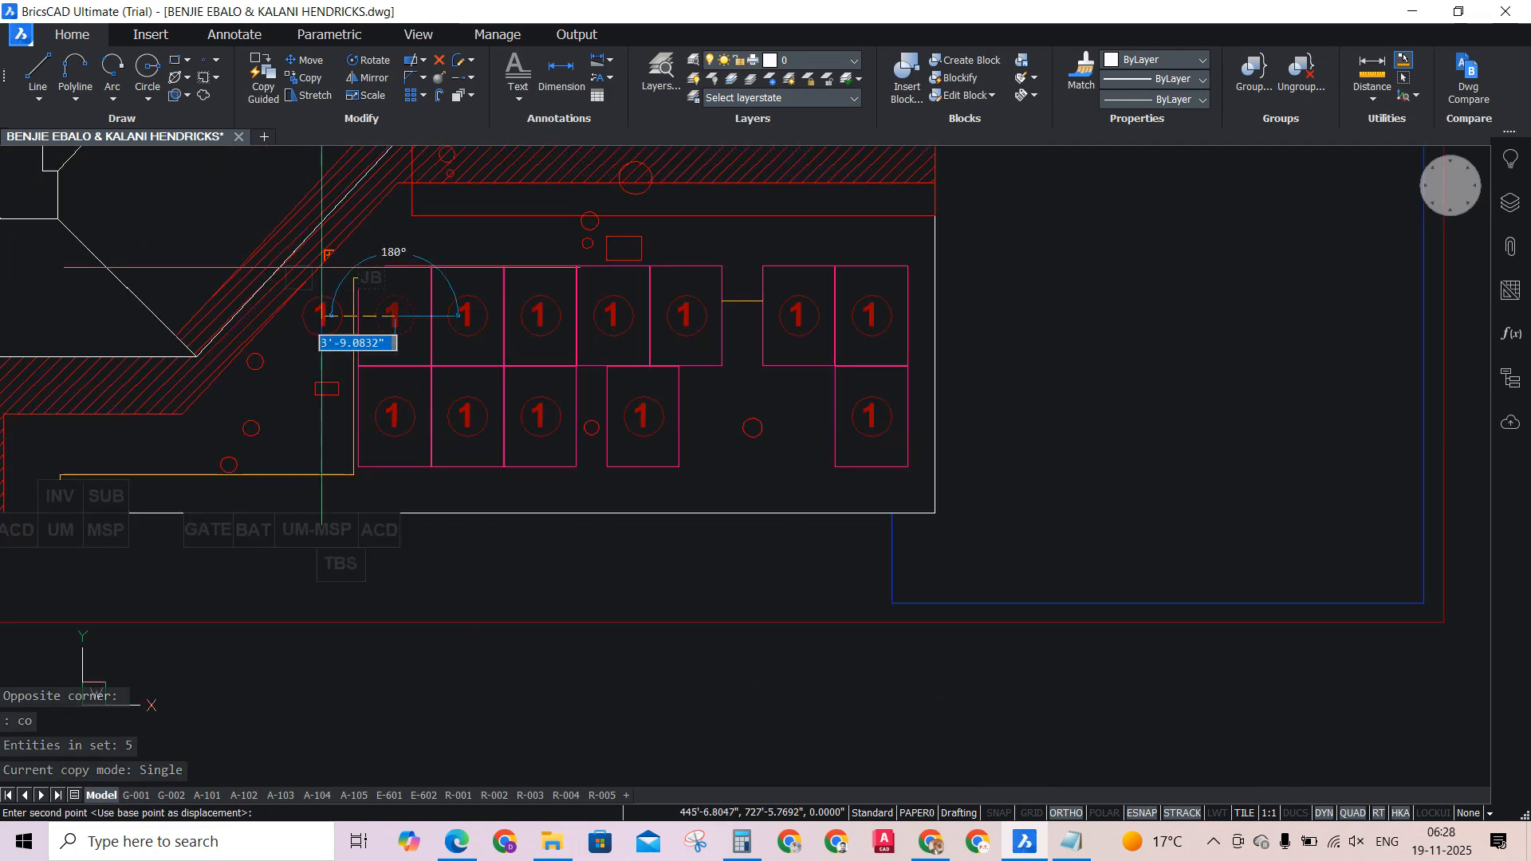
pyautogui.scroll(-5, 722, 533)
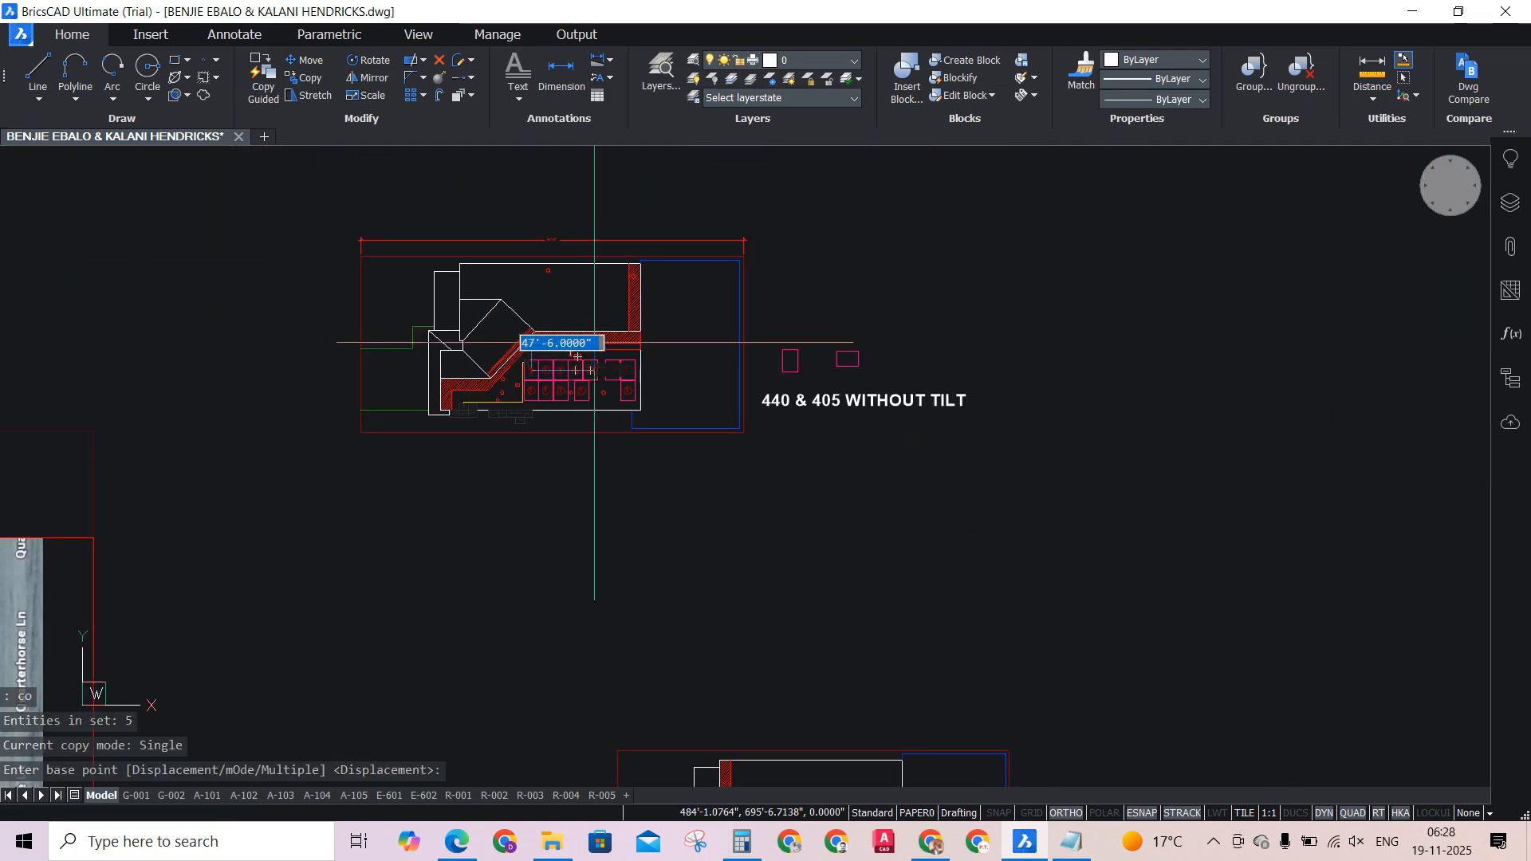
pyautogui.press('F8')
pyautogui.scroll(10, 725, 632)
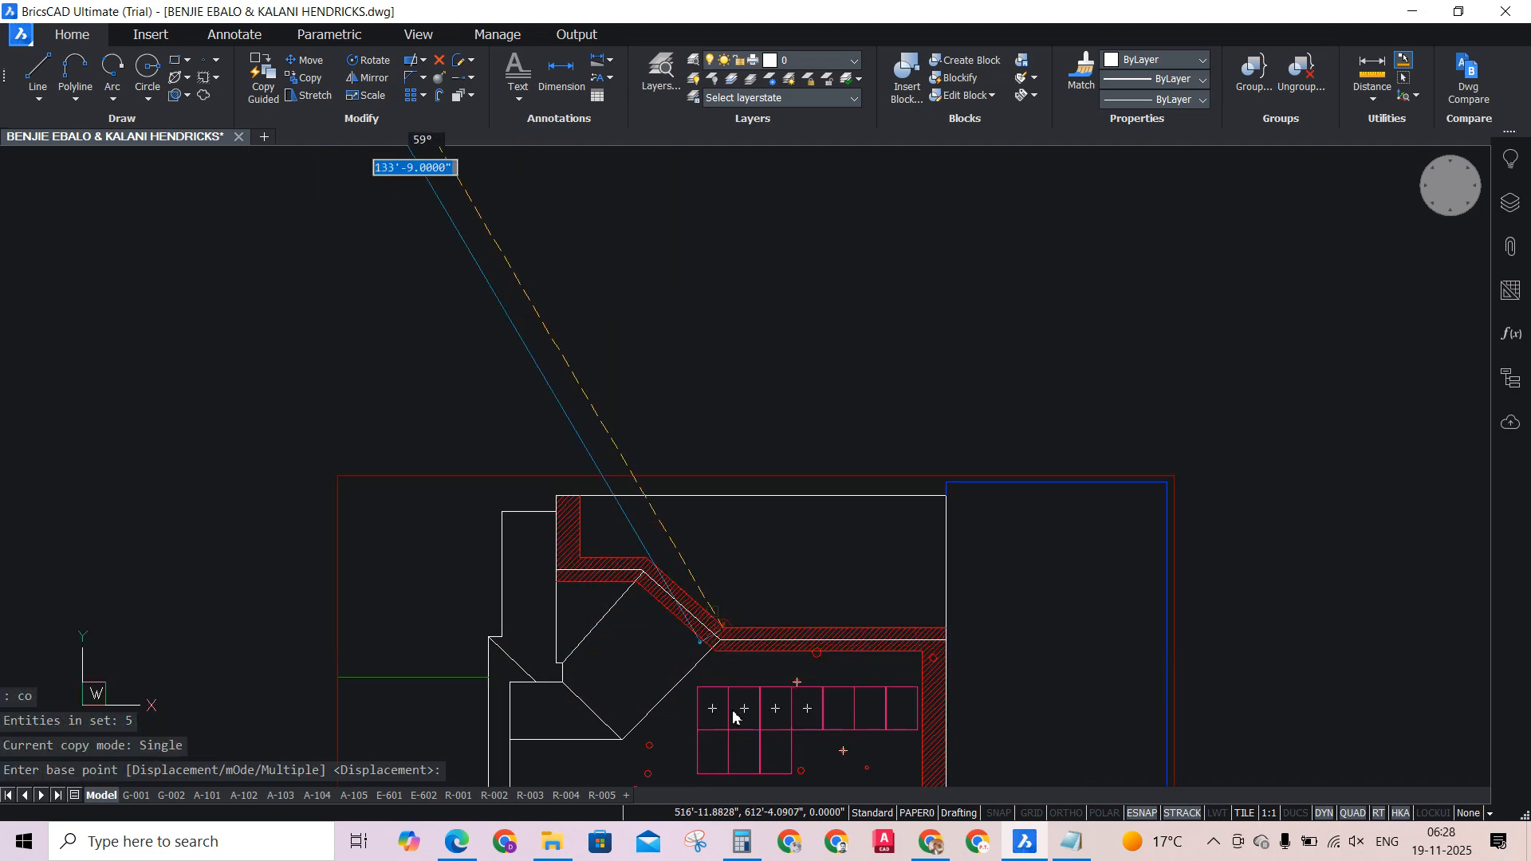
pyautogui.scroll(-7, 670, 334)
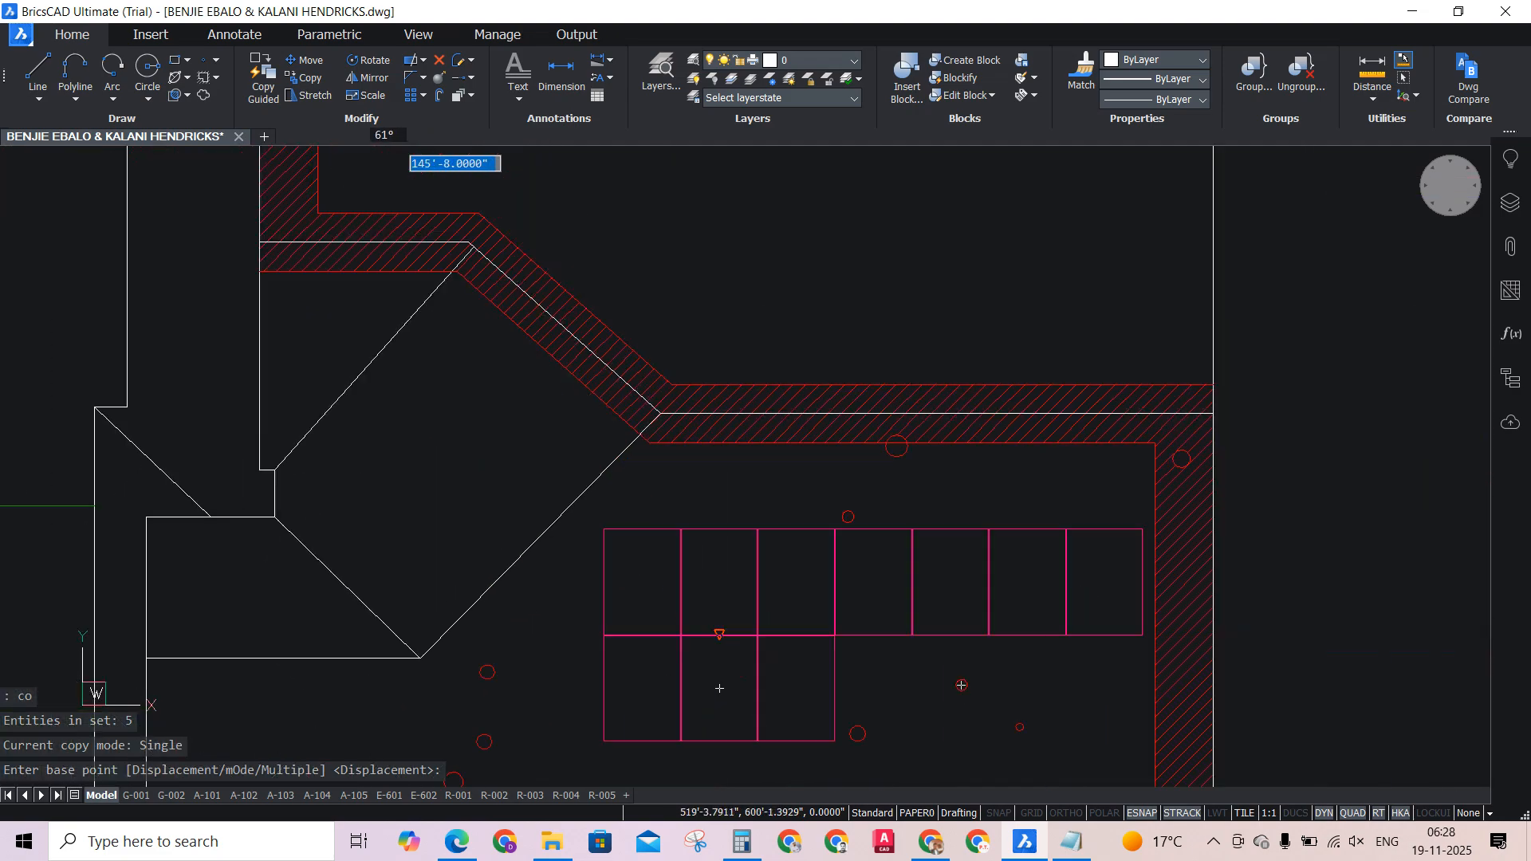
pyautogui.scroll(1, 666, 342)
pyautogui.scroll(3, 639, 542)
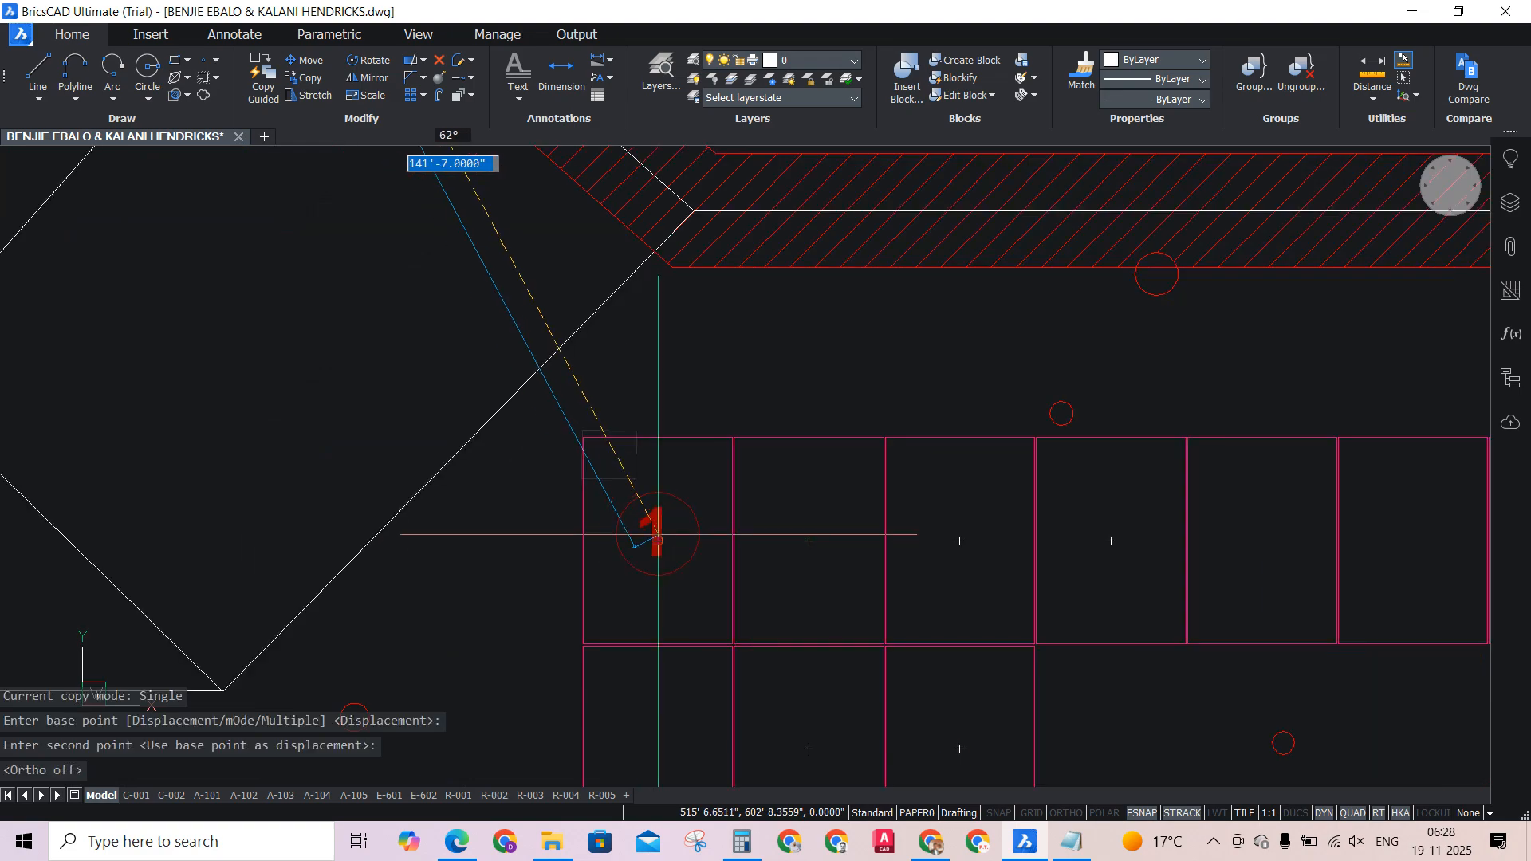
pyautogui.scroll(3, 675, 552)
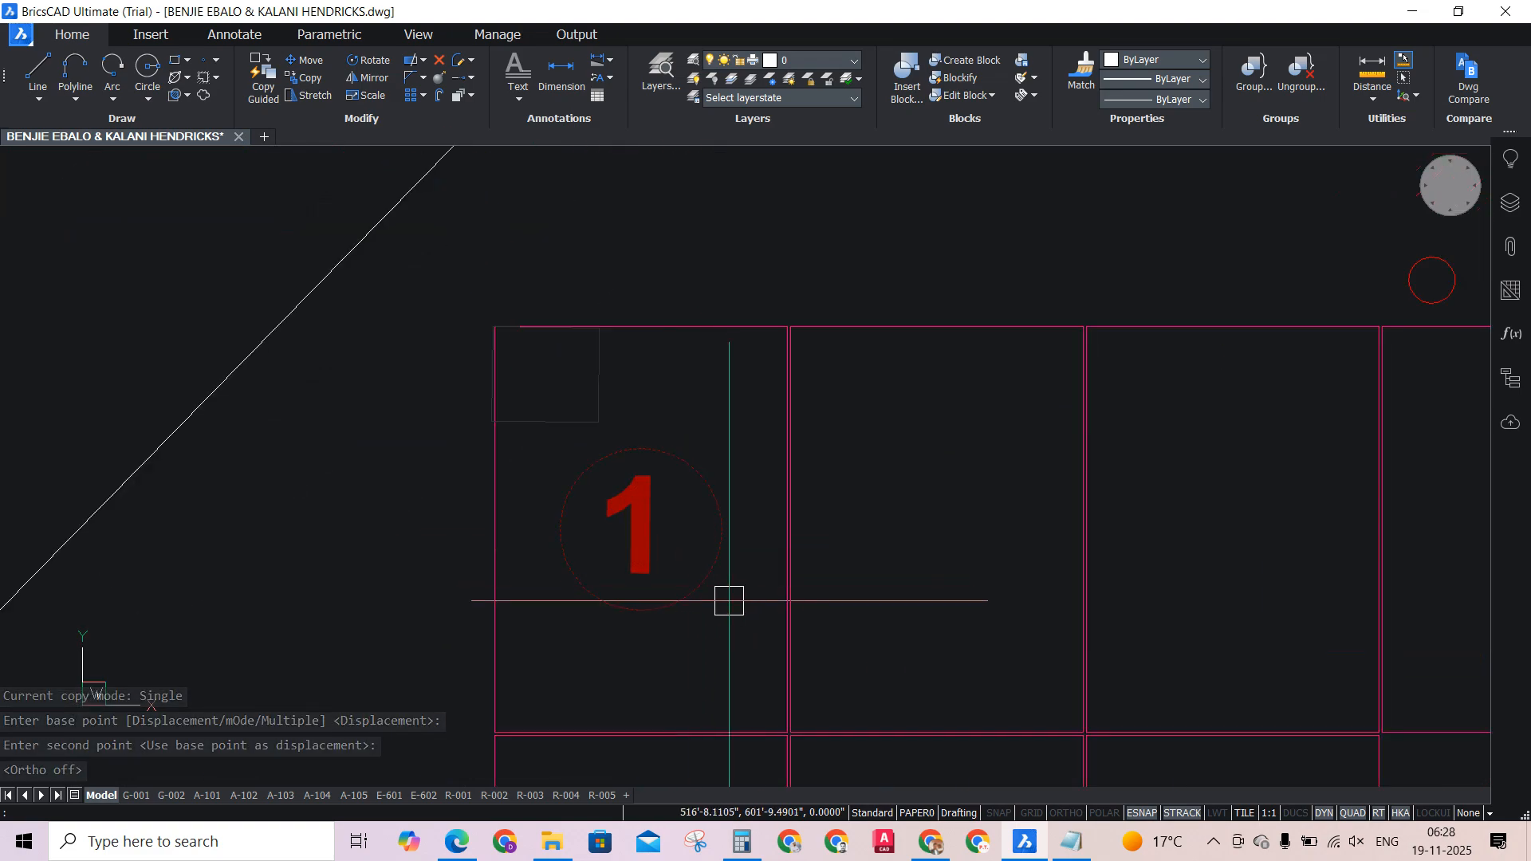
# Erase the copied JB box outline from the corner of the lower plan's first module.
pyautogui.press('space')
pyautogui.click(675, 381)
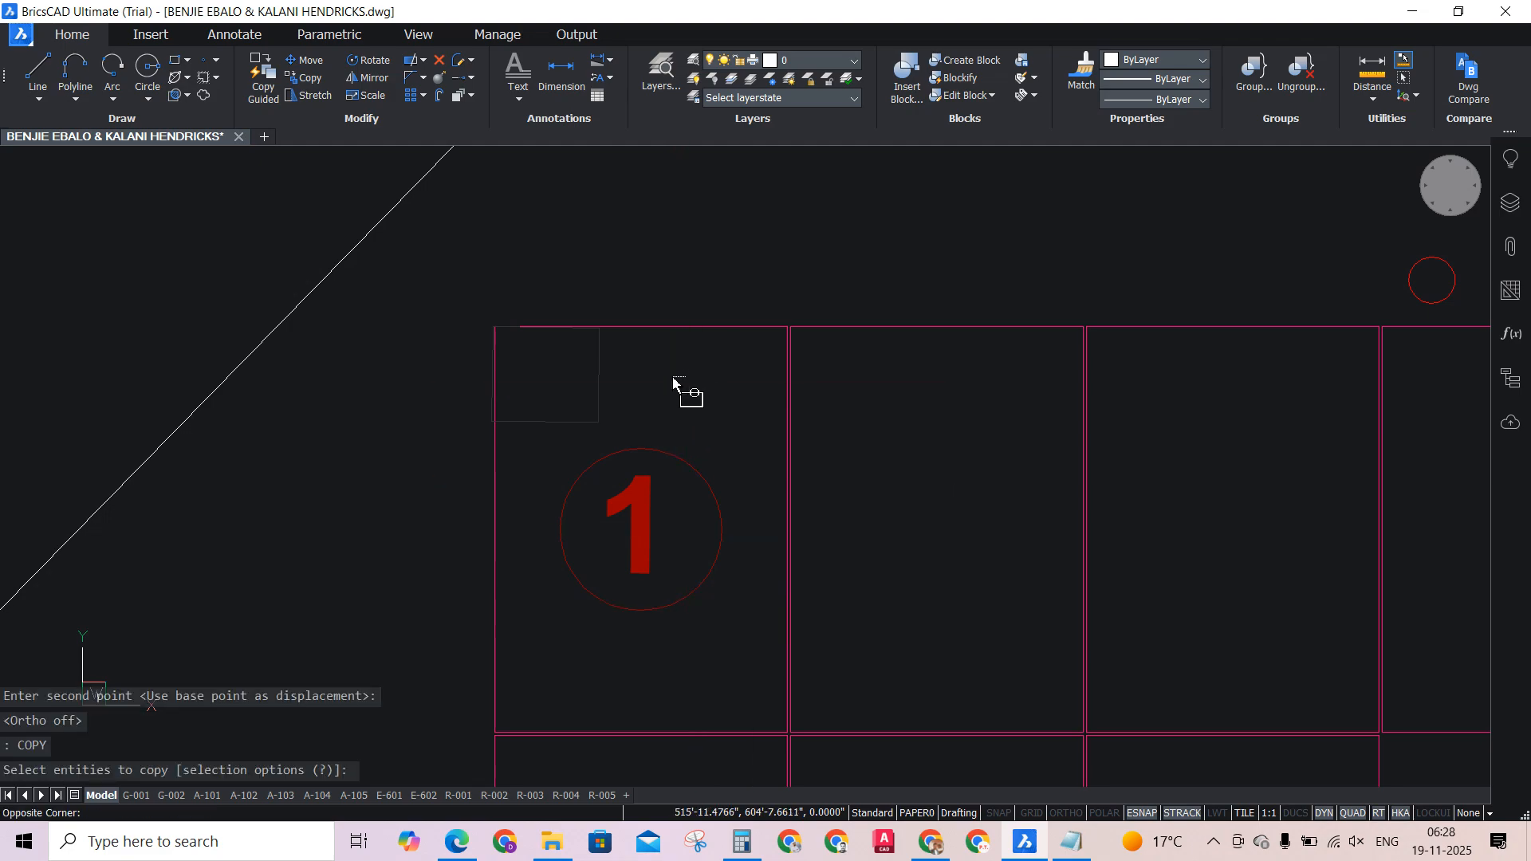
pyautogui.click(674, 381)
pyautogui.click(670, 378)
pyautogui.click(665, 380)
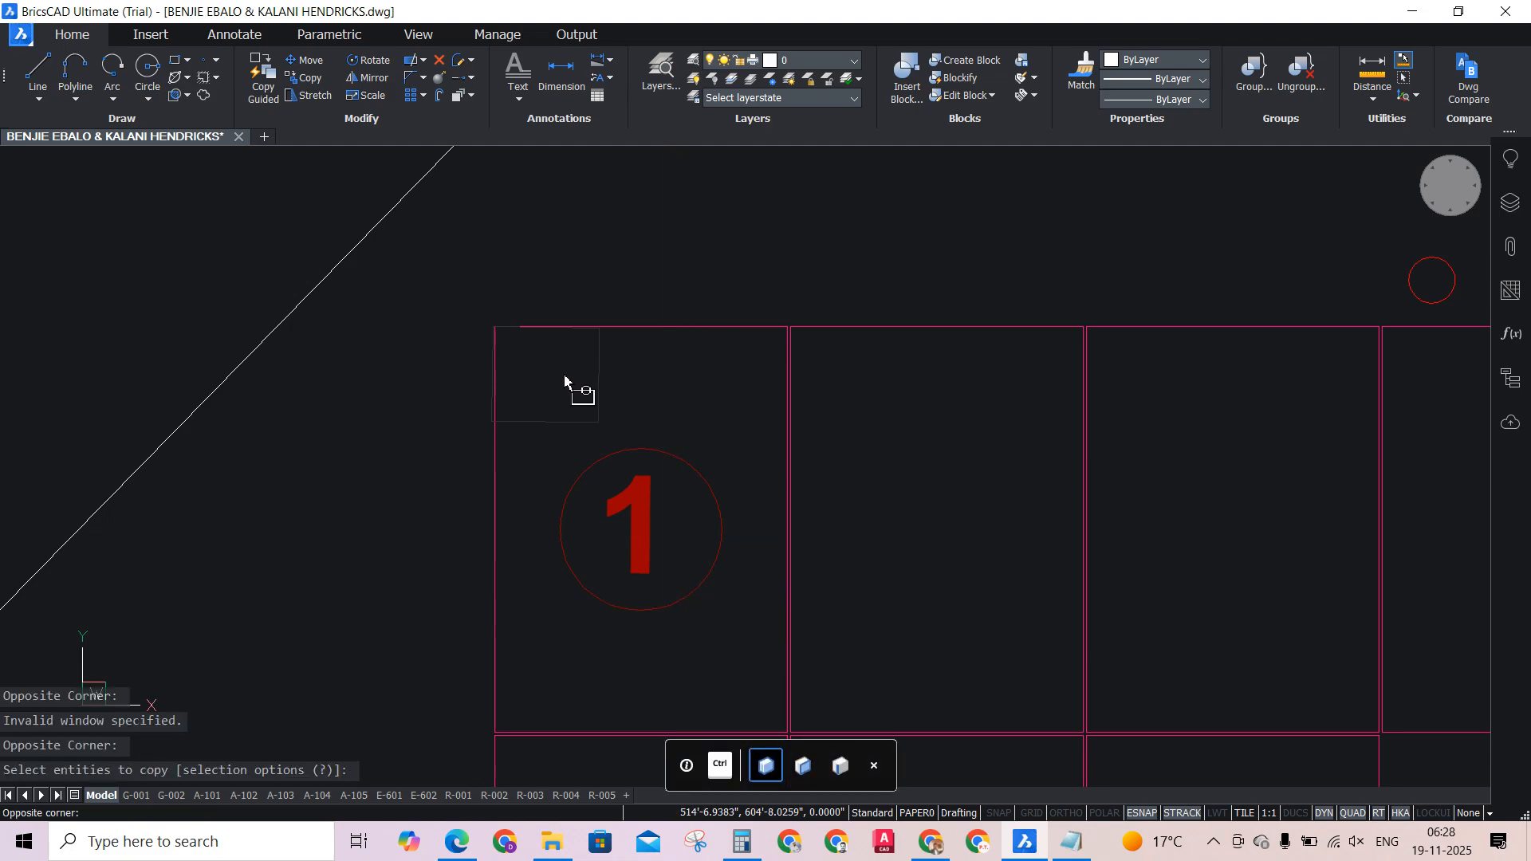
pyautogui.click(592, 378)
pyautogui.press('Delete')
# Copy the circled 1 tag from the first module to the centre of the second module in the upper row.
pyautogui.click(751, 634)
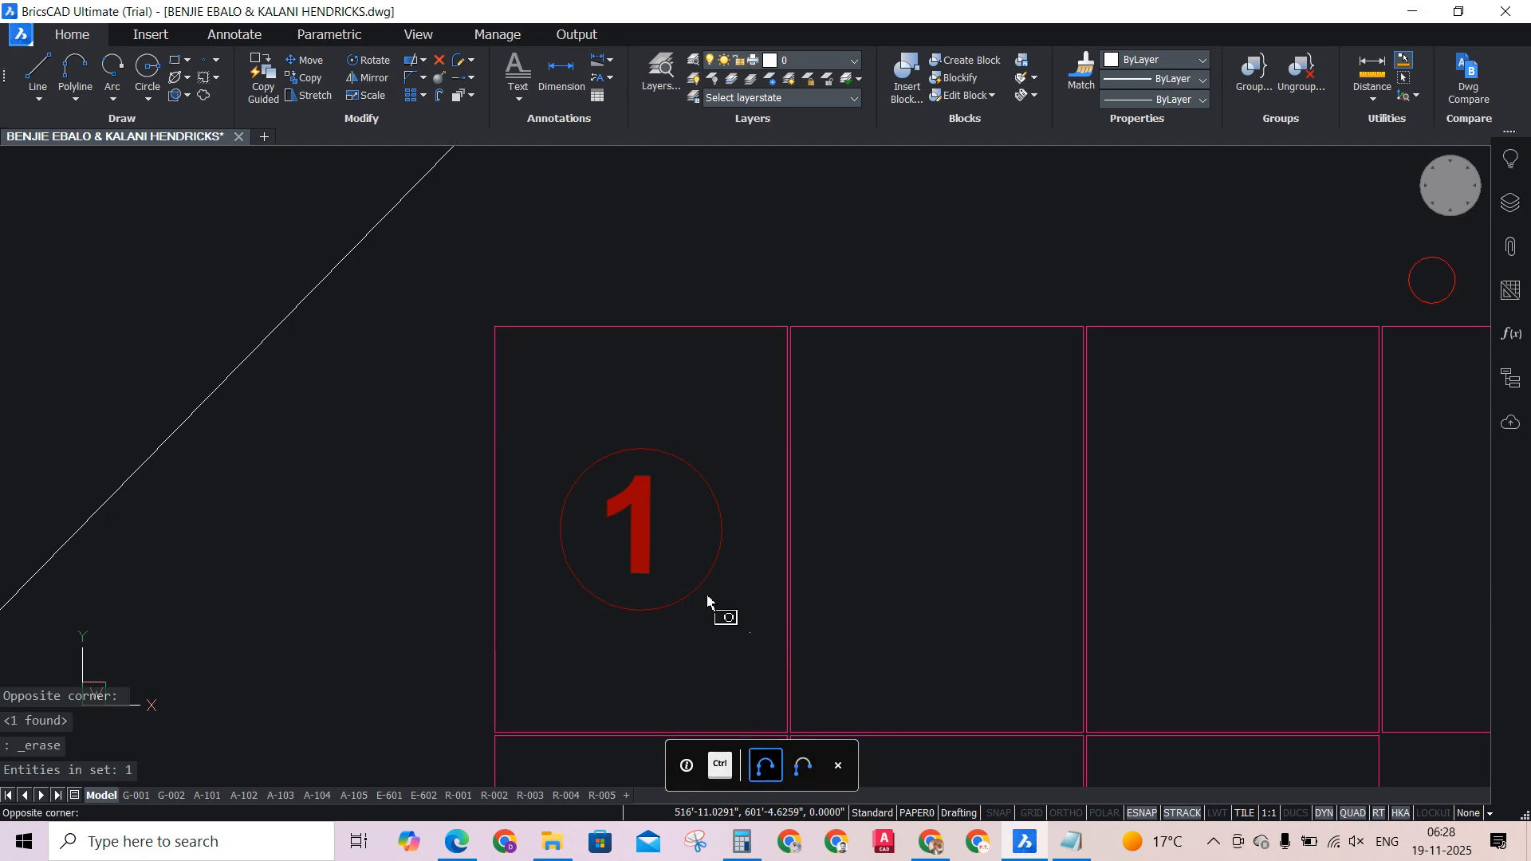
pyautogui.click(570, 431)
pyautogui.write('c')
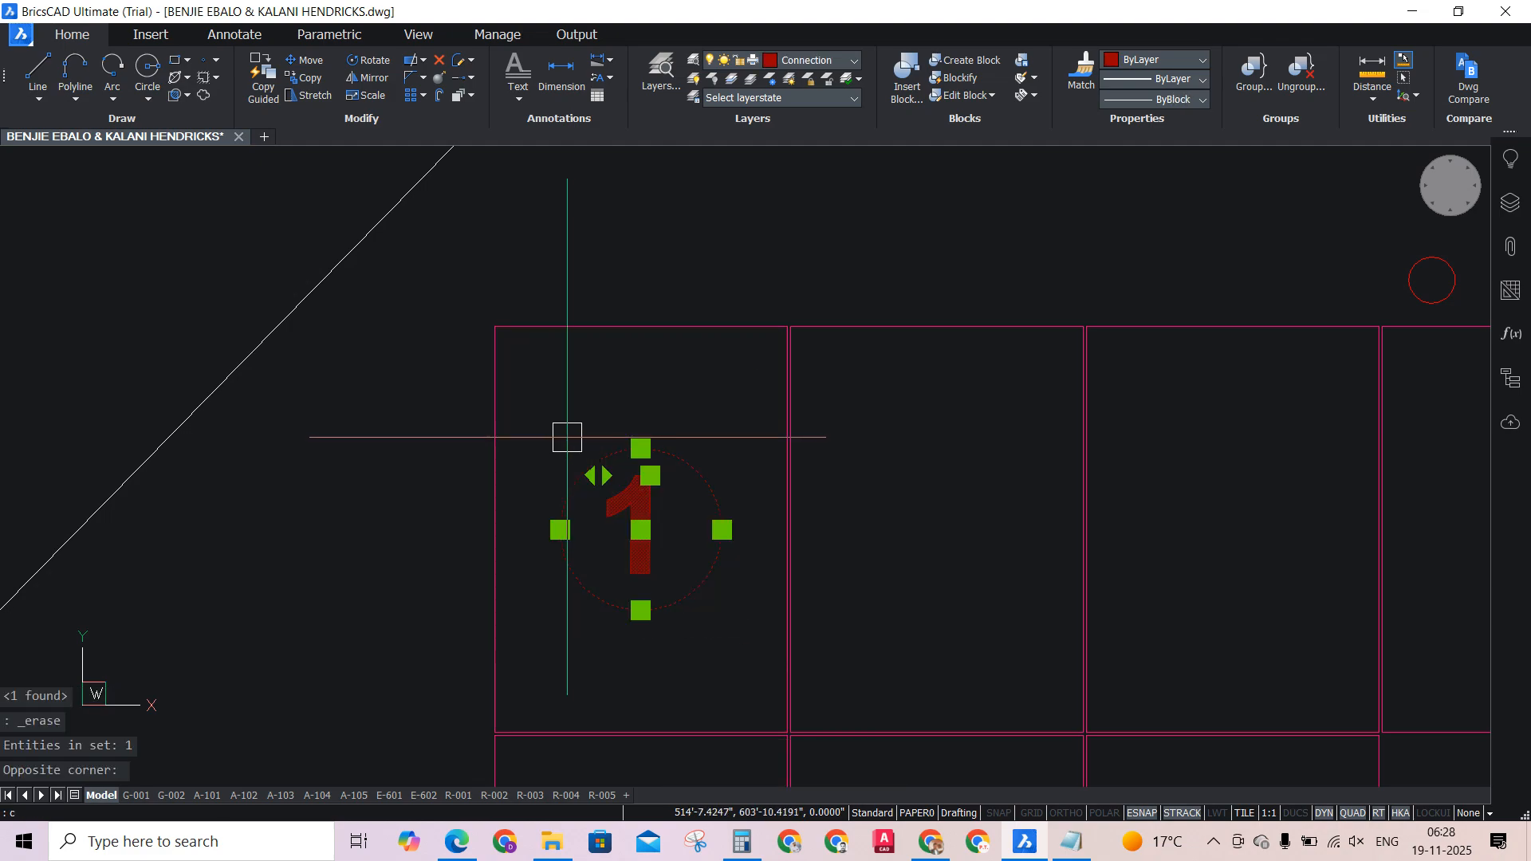
pyautogui.write('o')
pyautogui.press('Return')
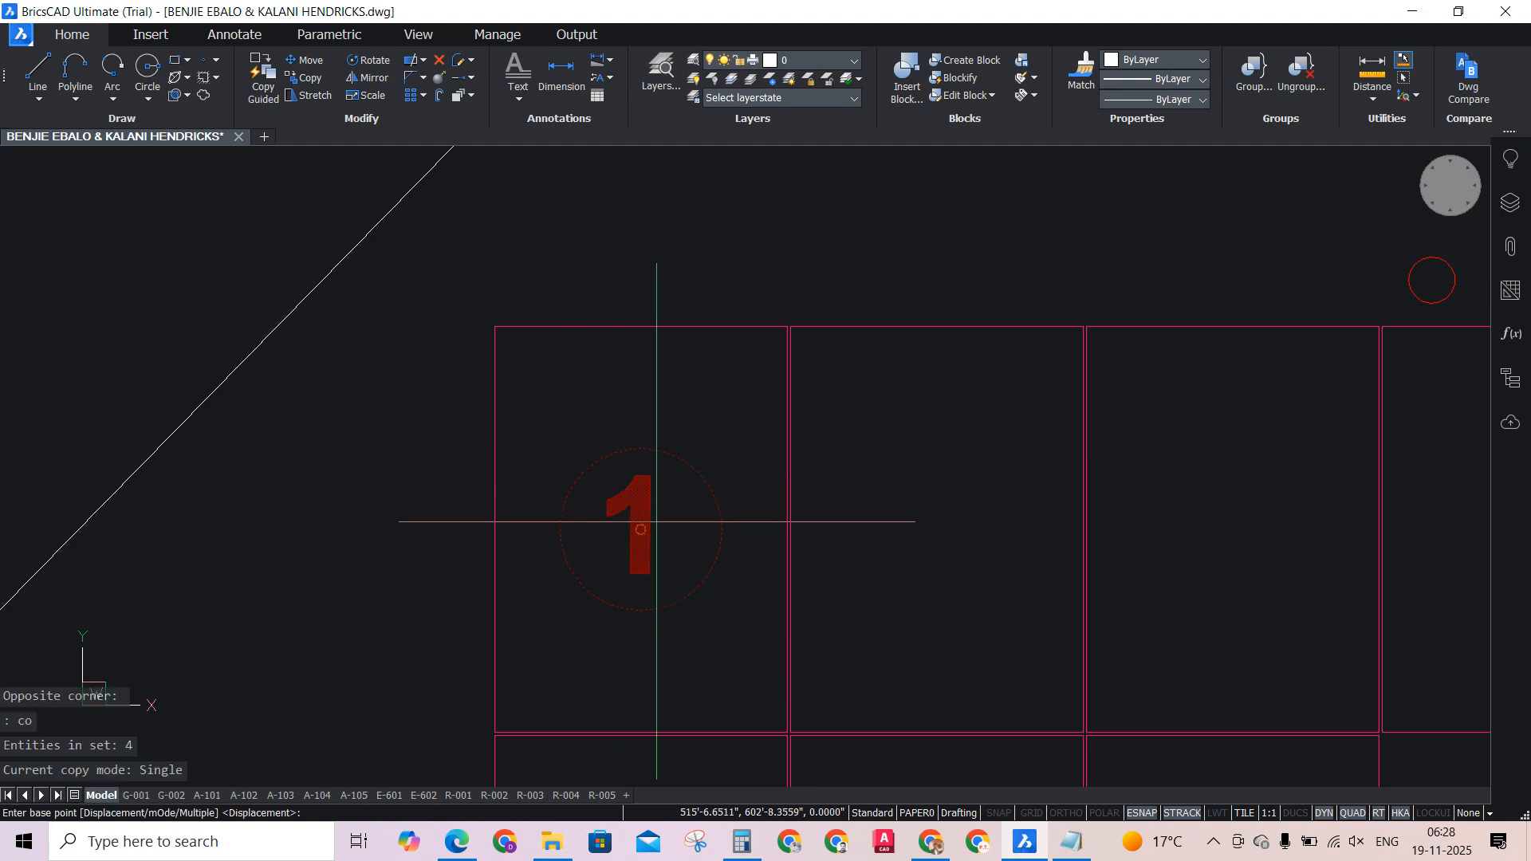
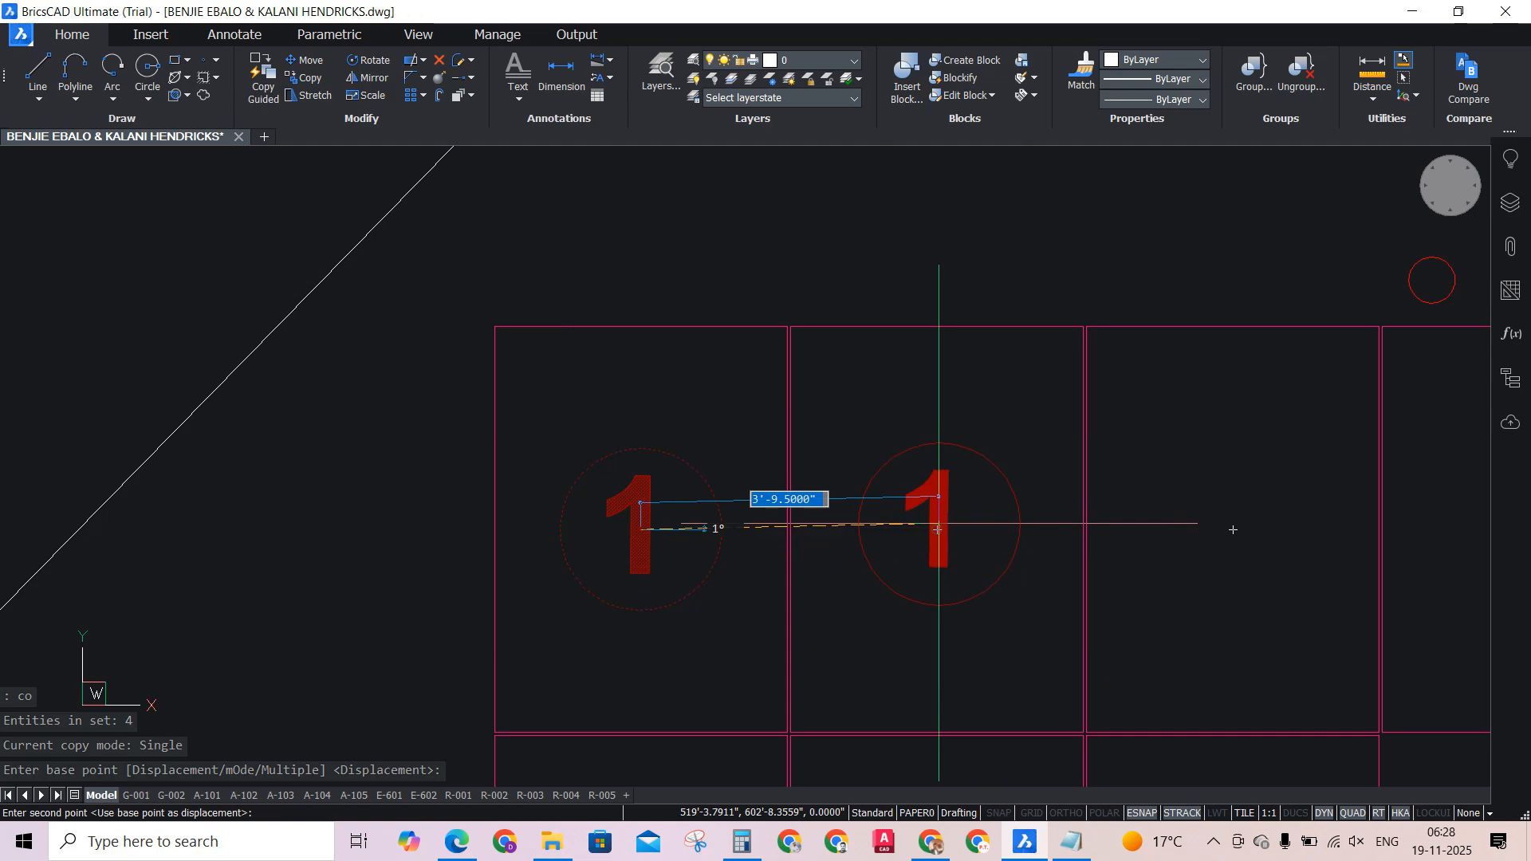
pyautogui.click(918, 536)
# Copy the circled 1 tag from the second module to the centre of the third module in the upper row.
pyautogui.scroll(-4, 472, 369)
pyautogui.scroll(1, 569, 443)
pyautogui.scroll(1, 563, 488)
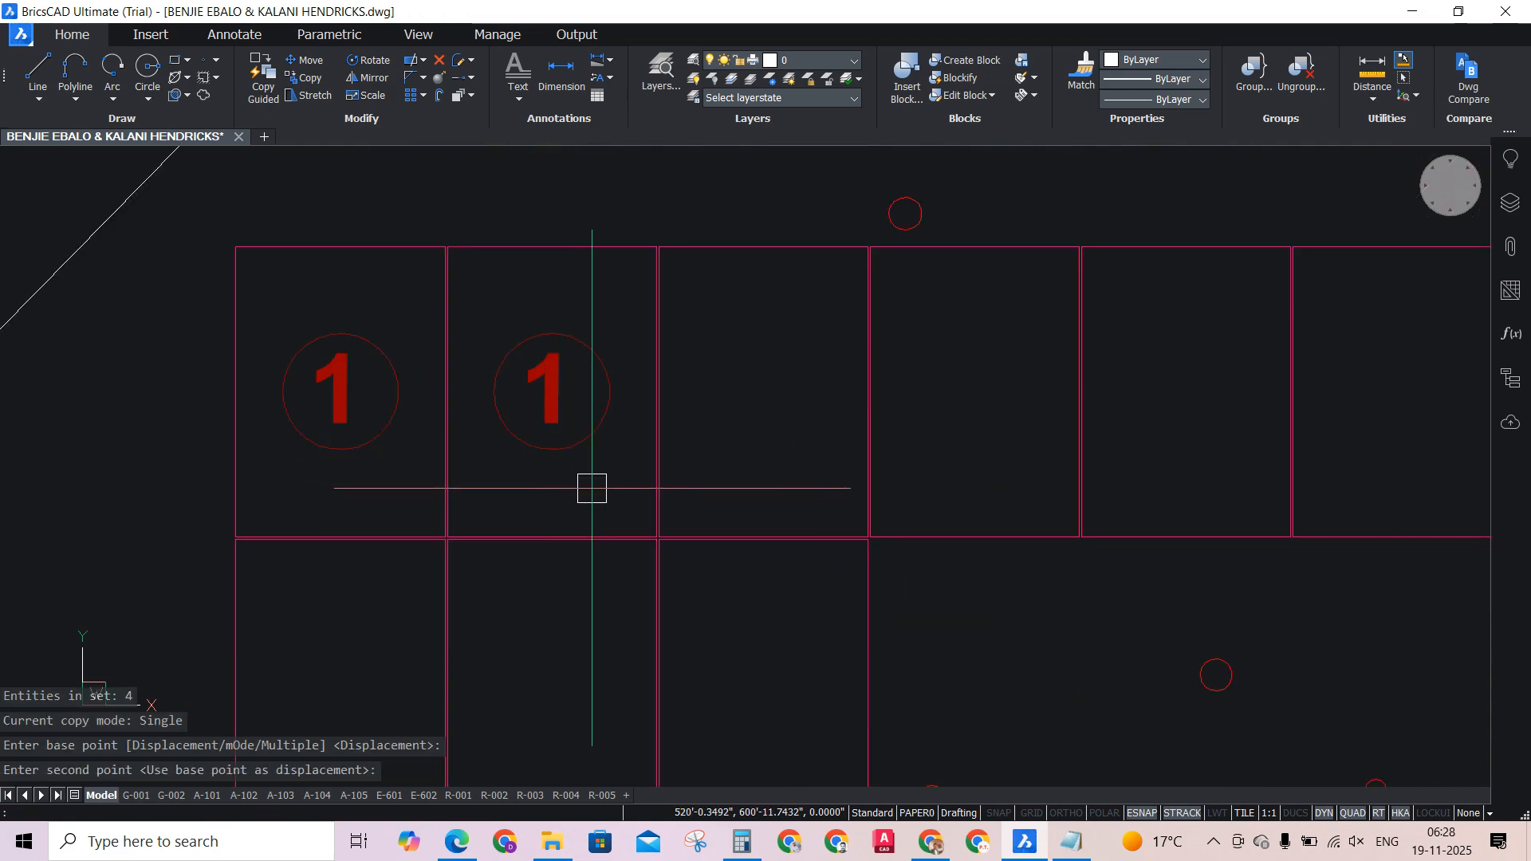
pyautogui.click(504, 326)
pyautogui.scroll(2, 556, 387)
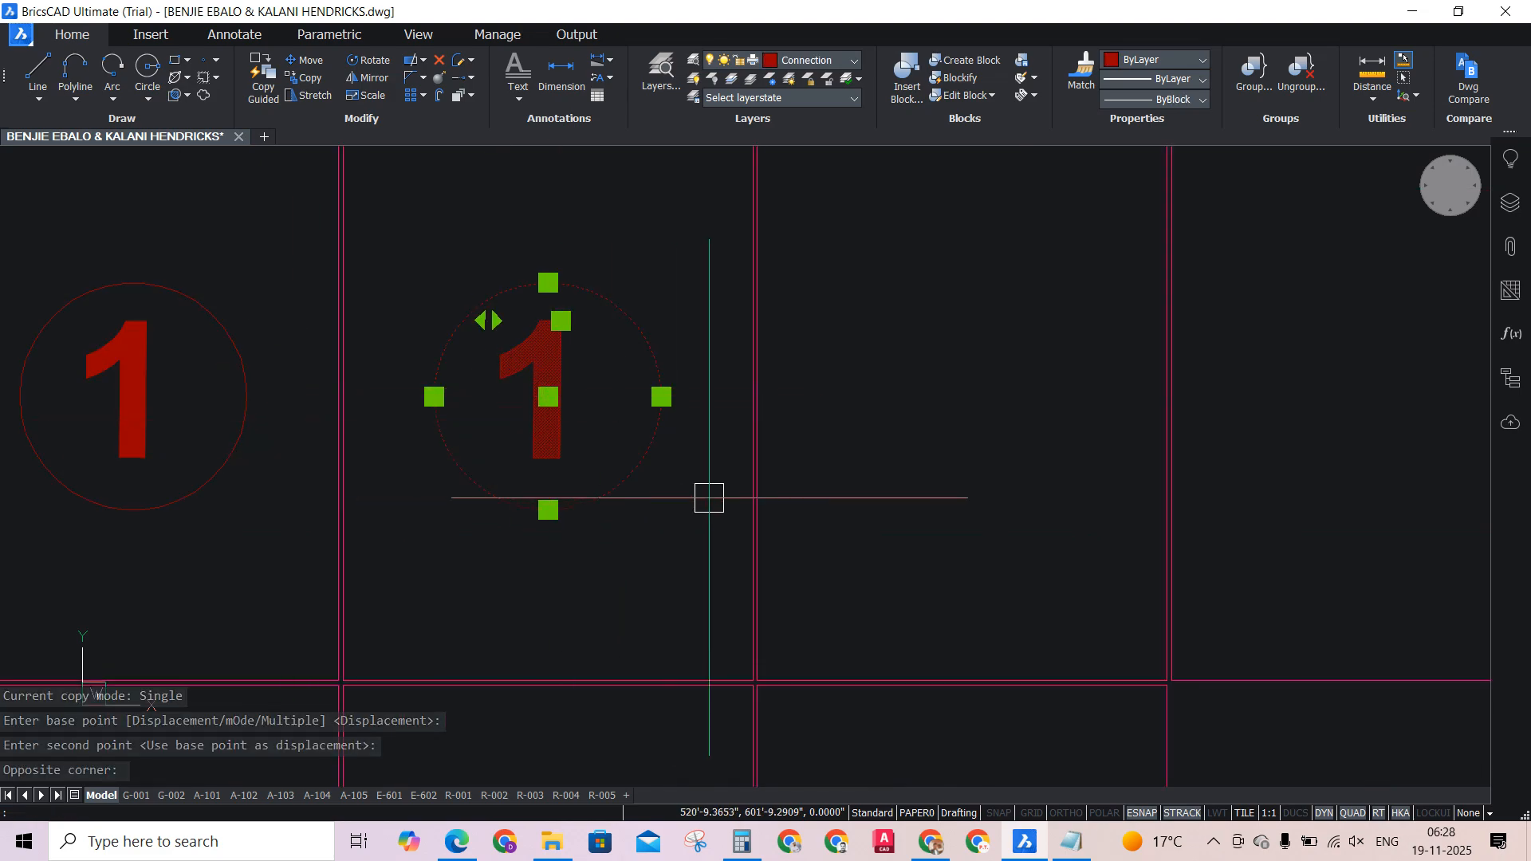
pyautogui.write('co')
pyautogui.press('Return')
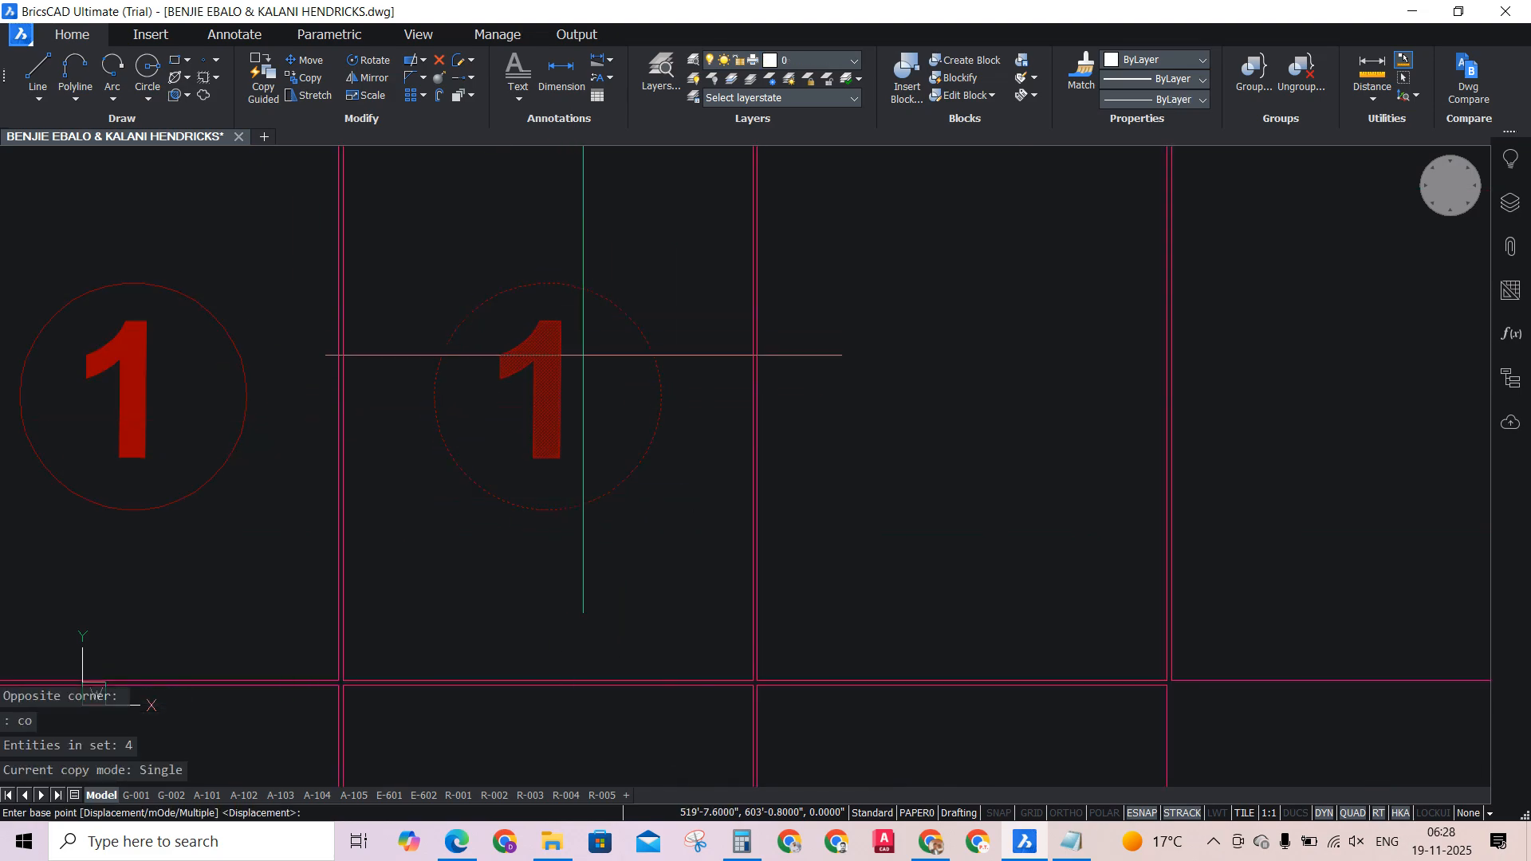
pyautogui.scroll(-1, 615, 376)
pyautogui.scroll(-2, 582, 432)
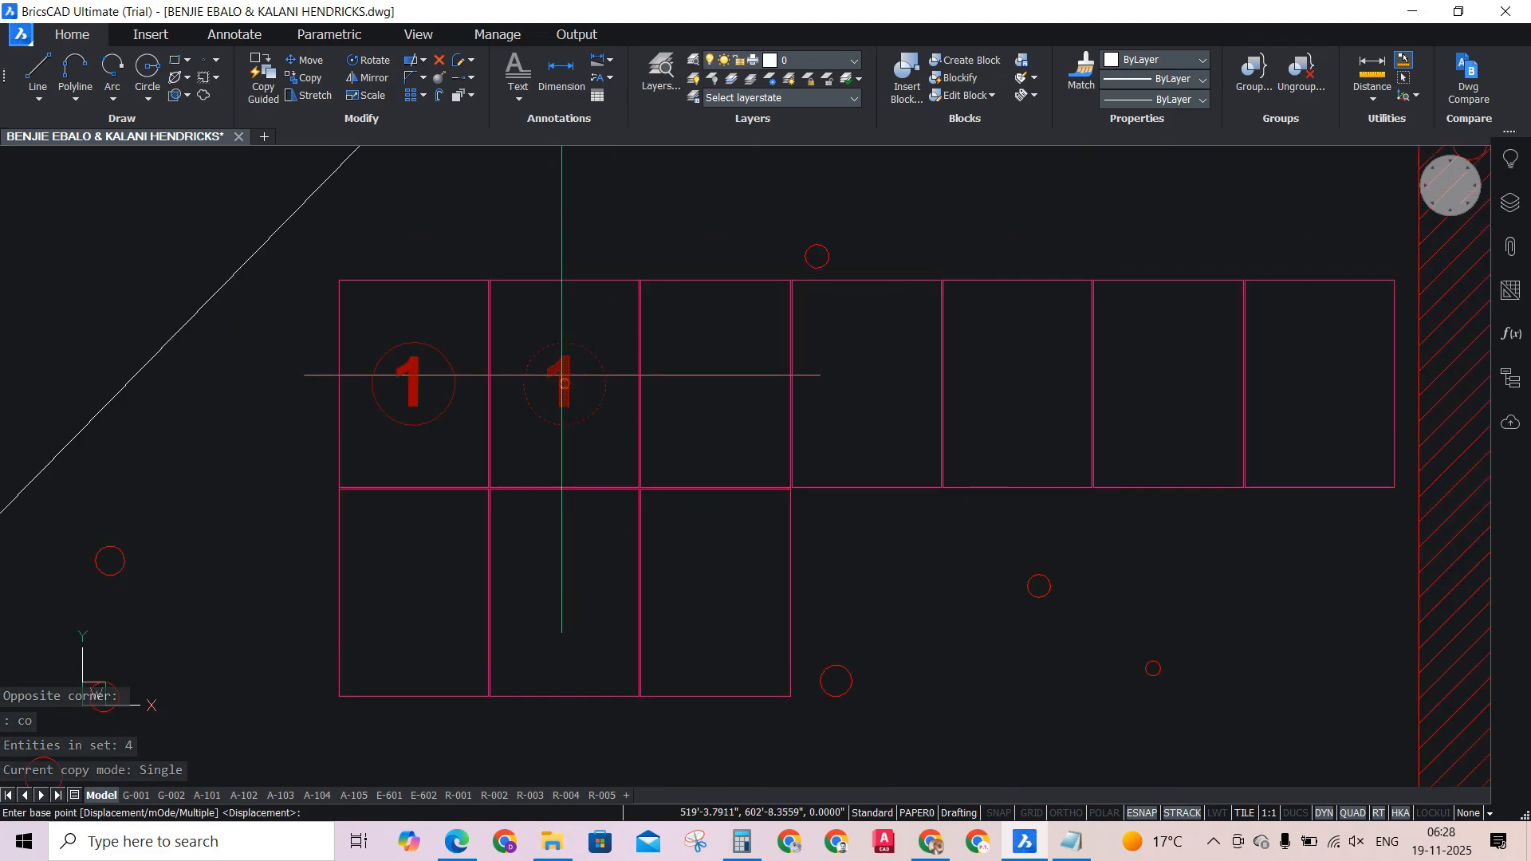
pyautogui.scroll(1, 570, 386)
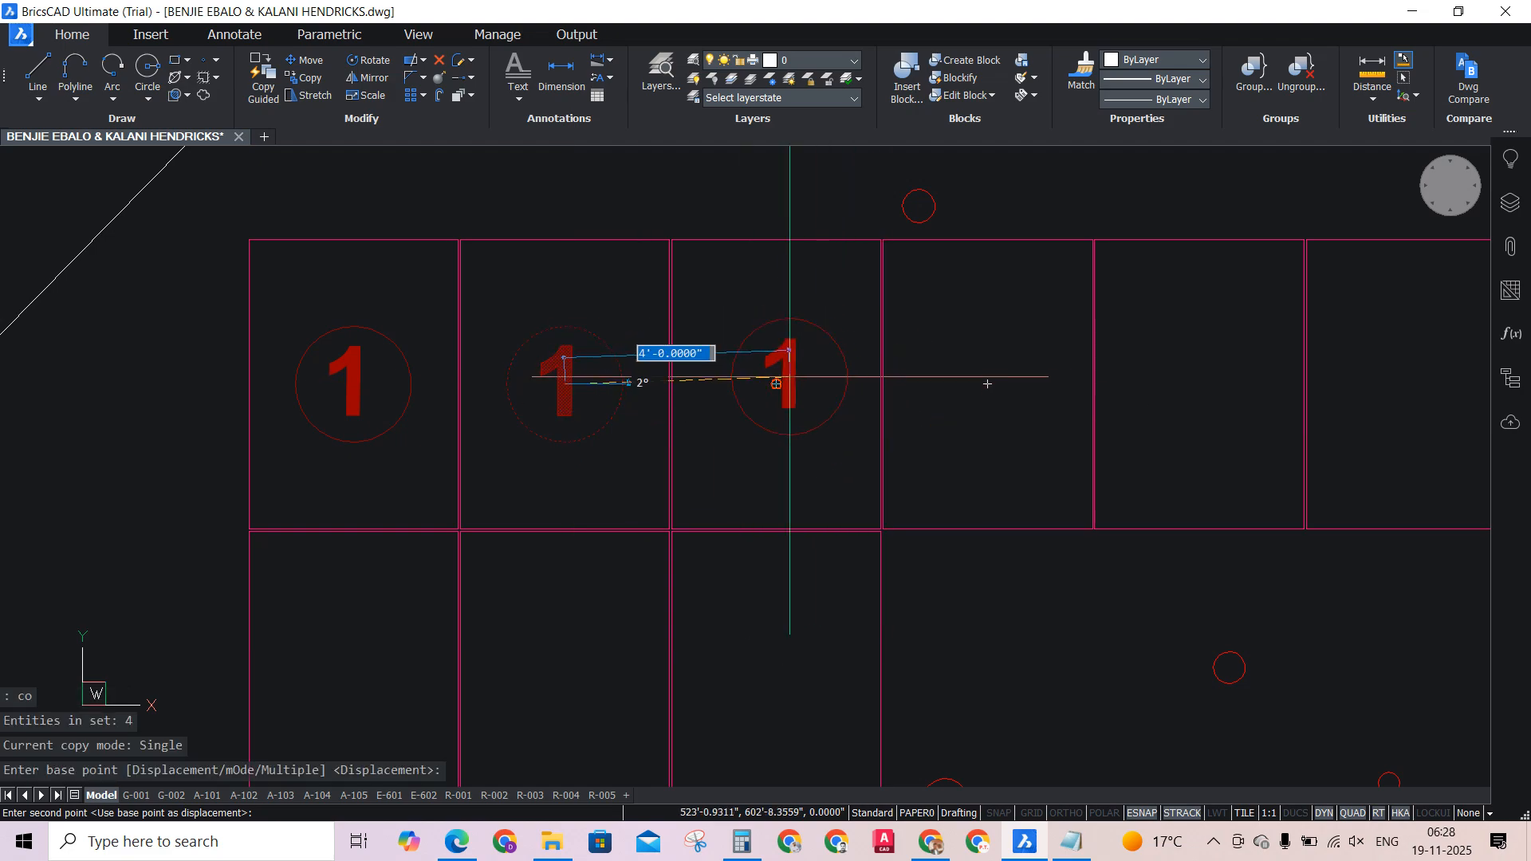
pyautogui.click(778, 382)
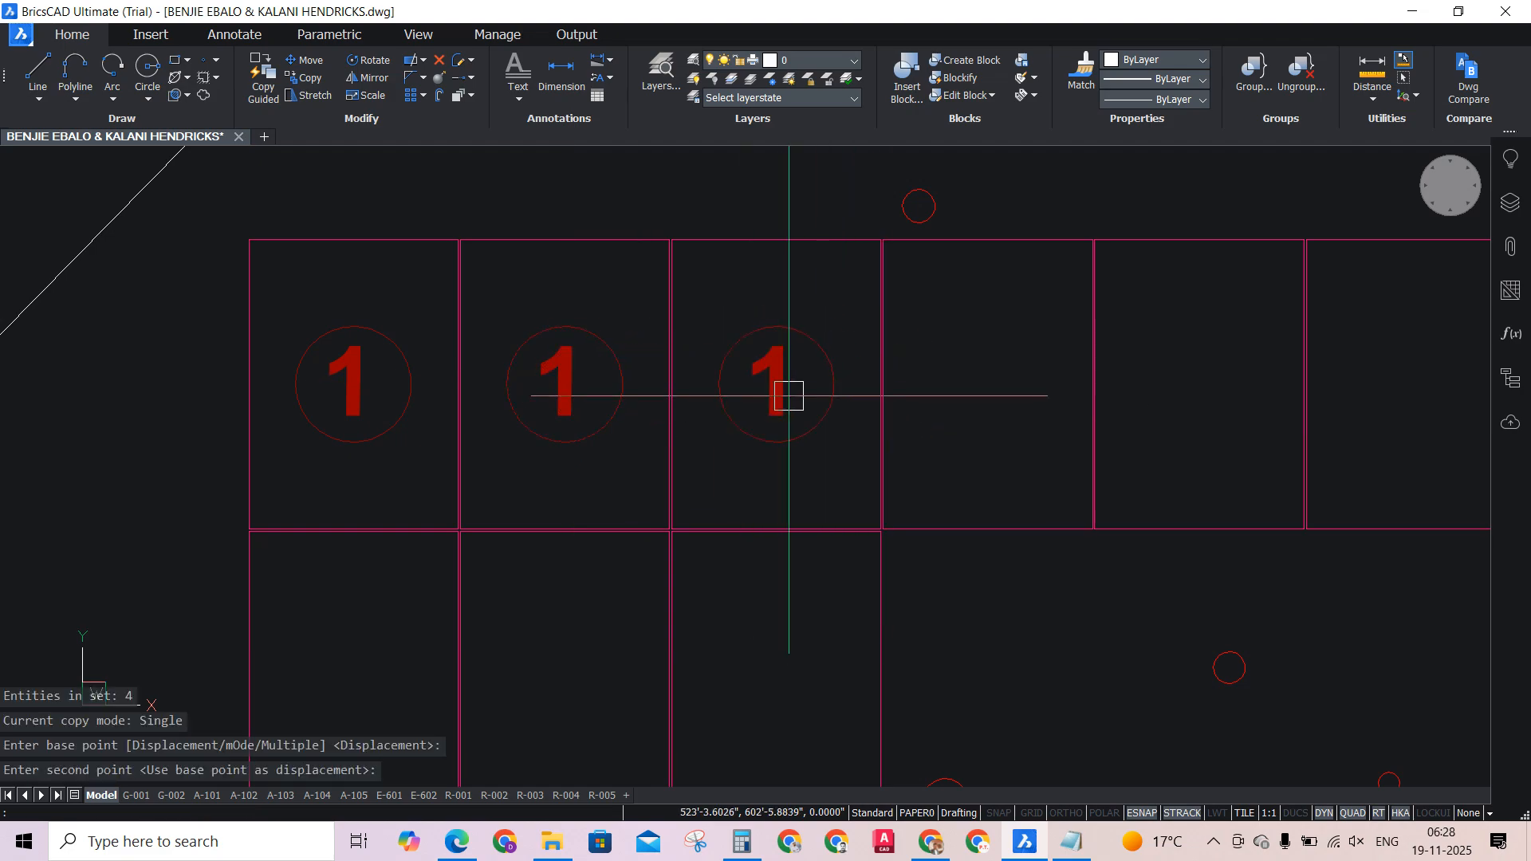
# Copy the first three circled 1 tags together onto the fourth, fifth and sixth modules of the upper row.
pyautogui.click(803, 494)
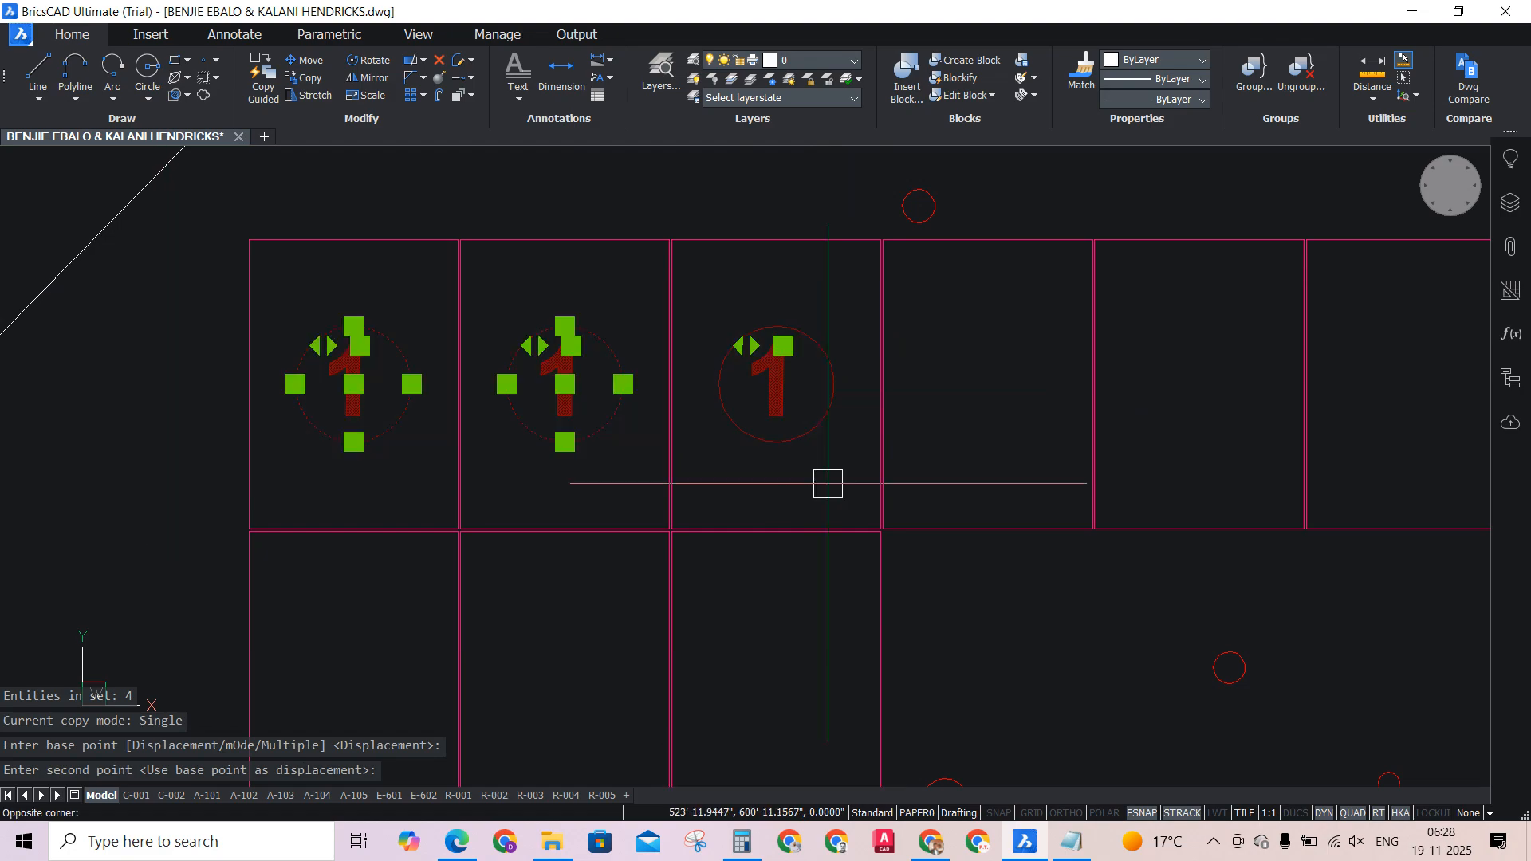
pyautogui.click(828, 483)
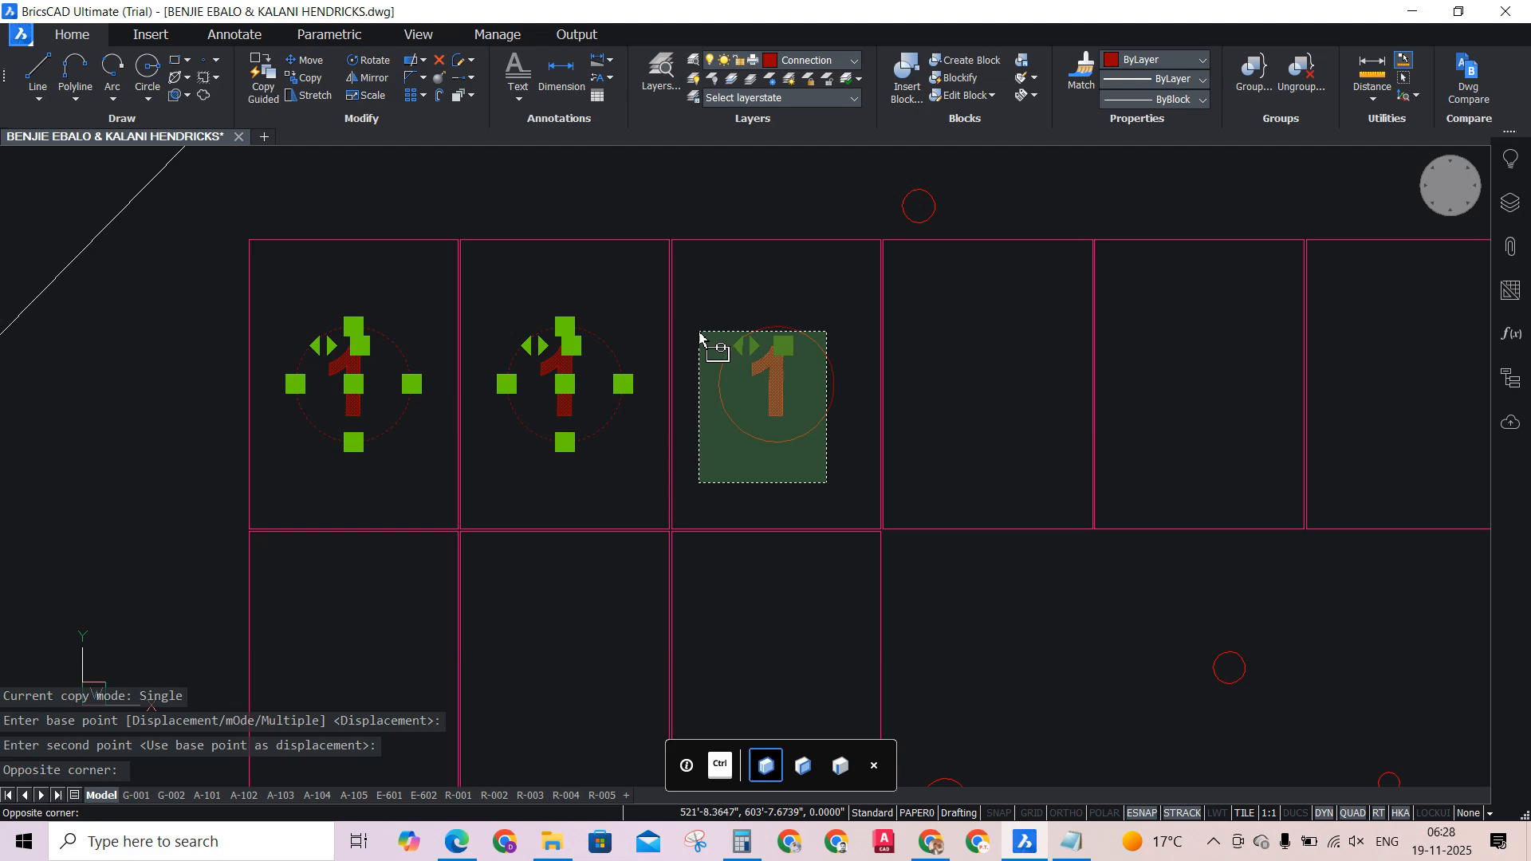
pyautogui.click(698, 333)
pyautogui.scroll(2, 570, 440)
pyautogui.click(632, 489)
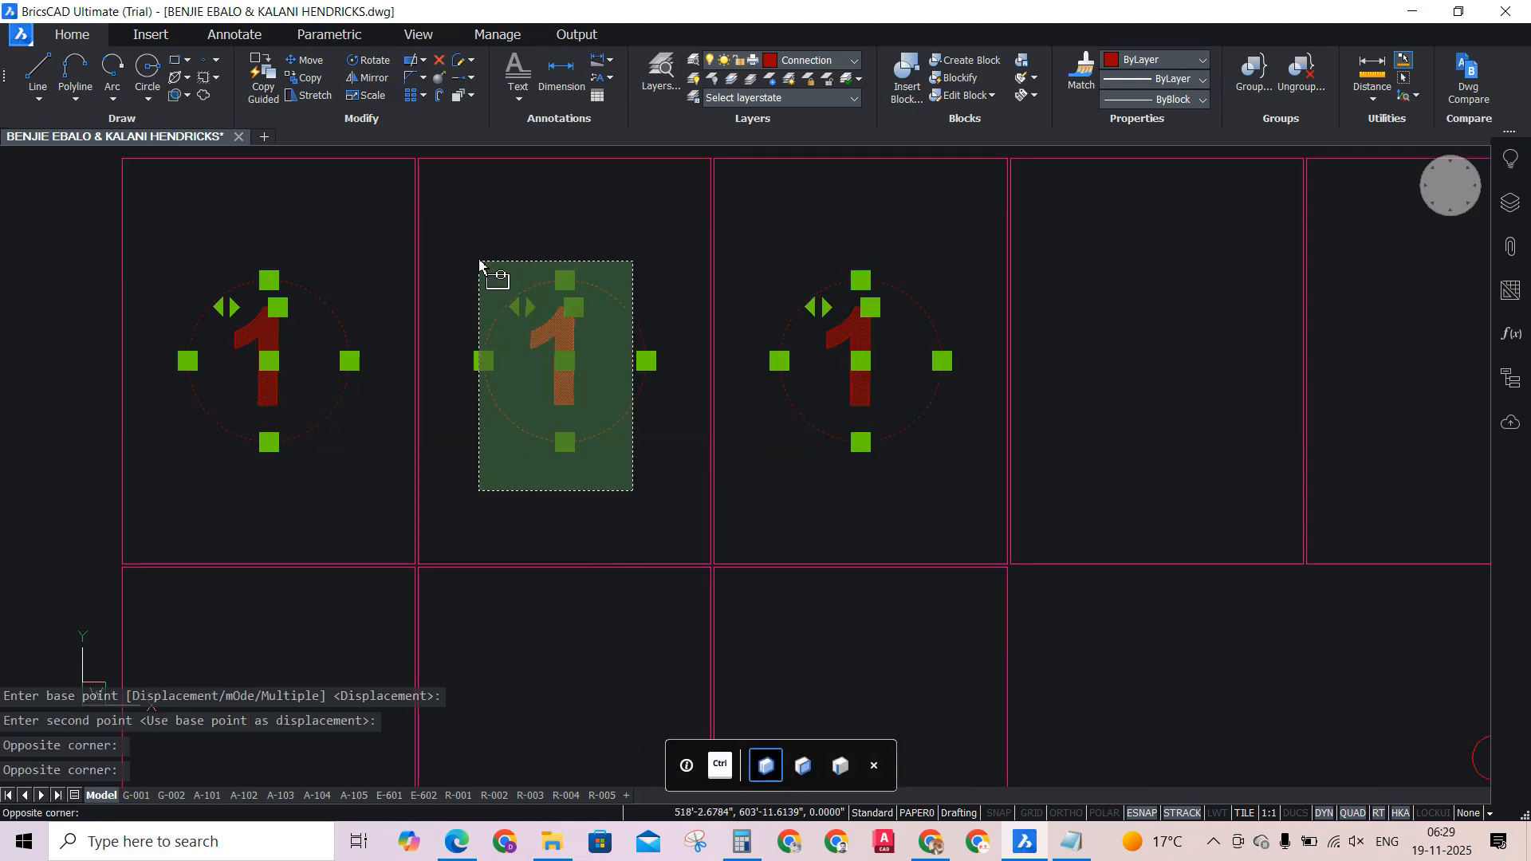
pyautogui.click(483, 271)
pyautogui.scroll(-2, 536, 366)
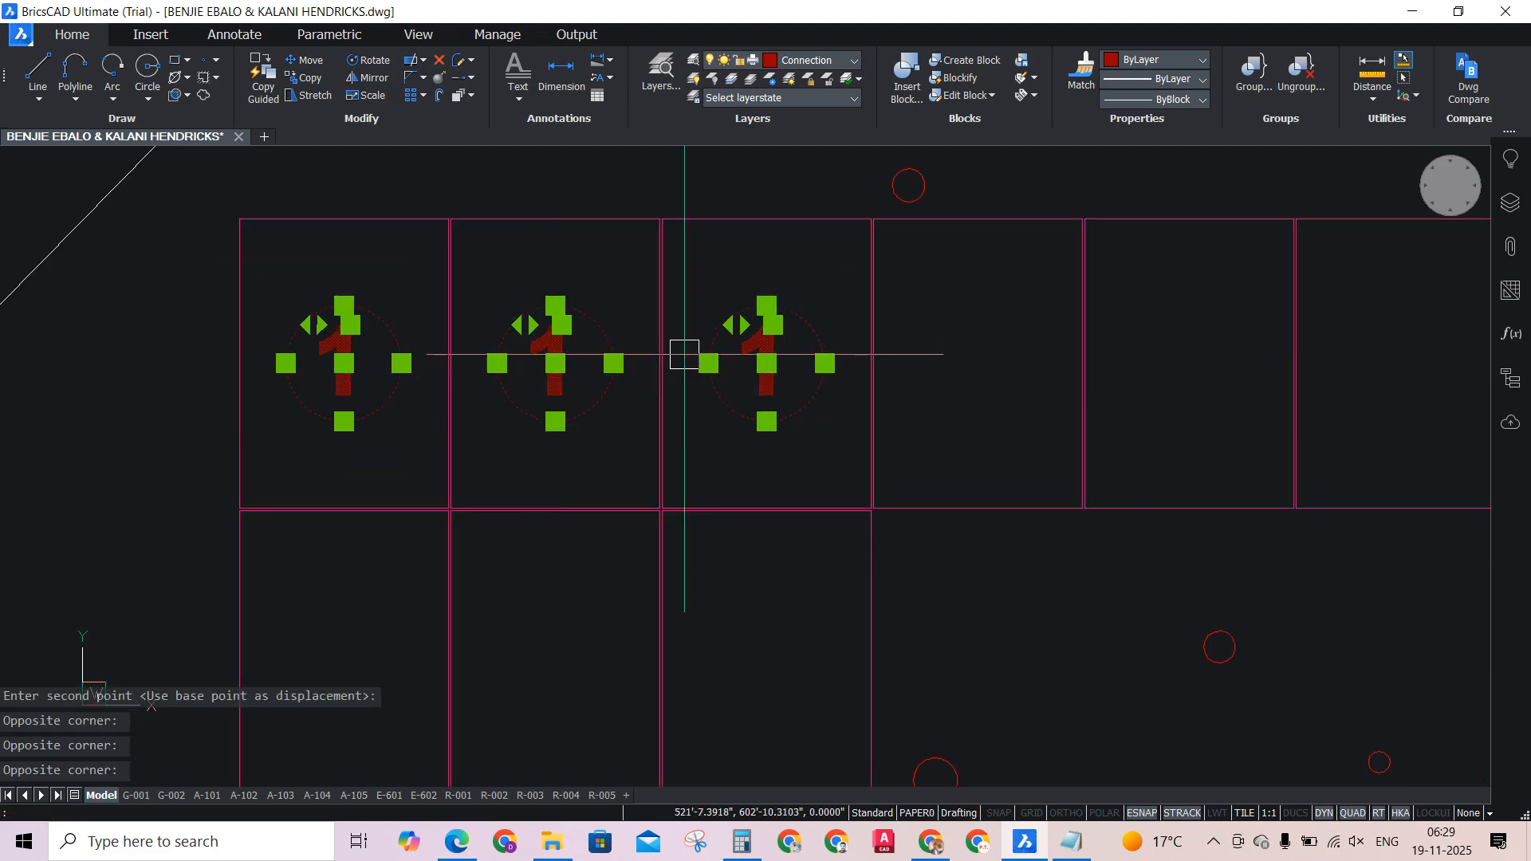
pyautogui.write('co')
pyautogui.press('Return')
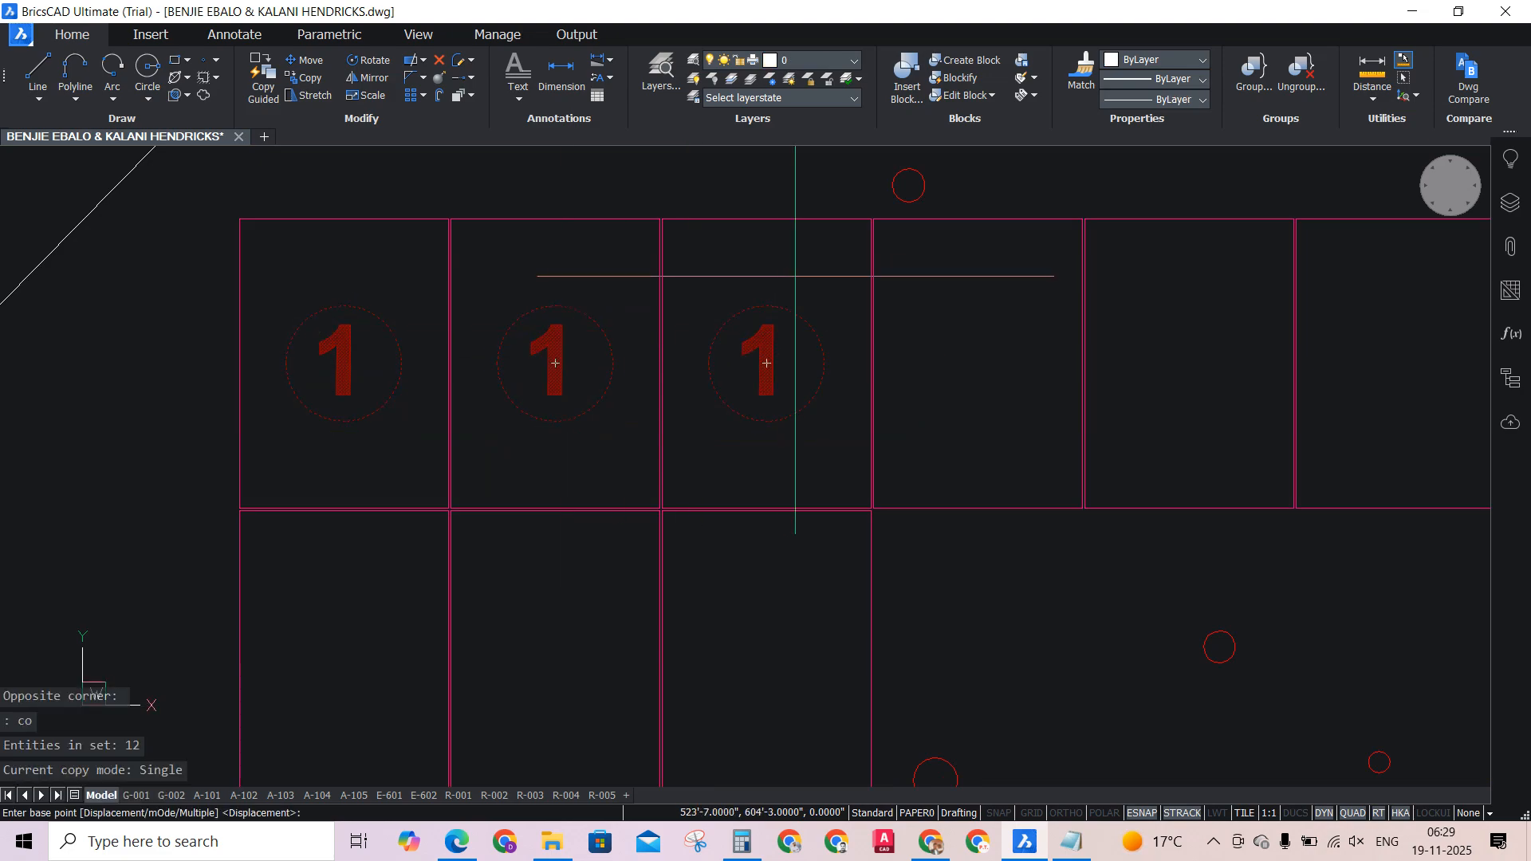
pyautogui.click(345, 365)
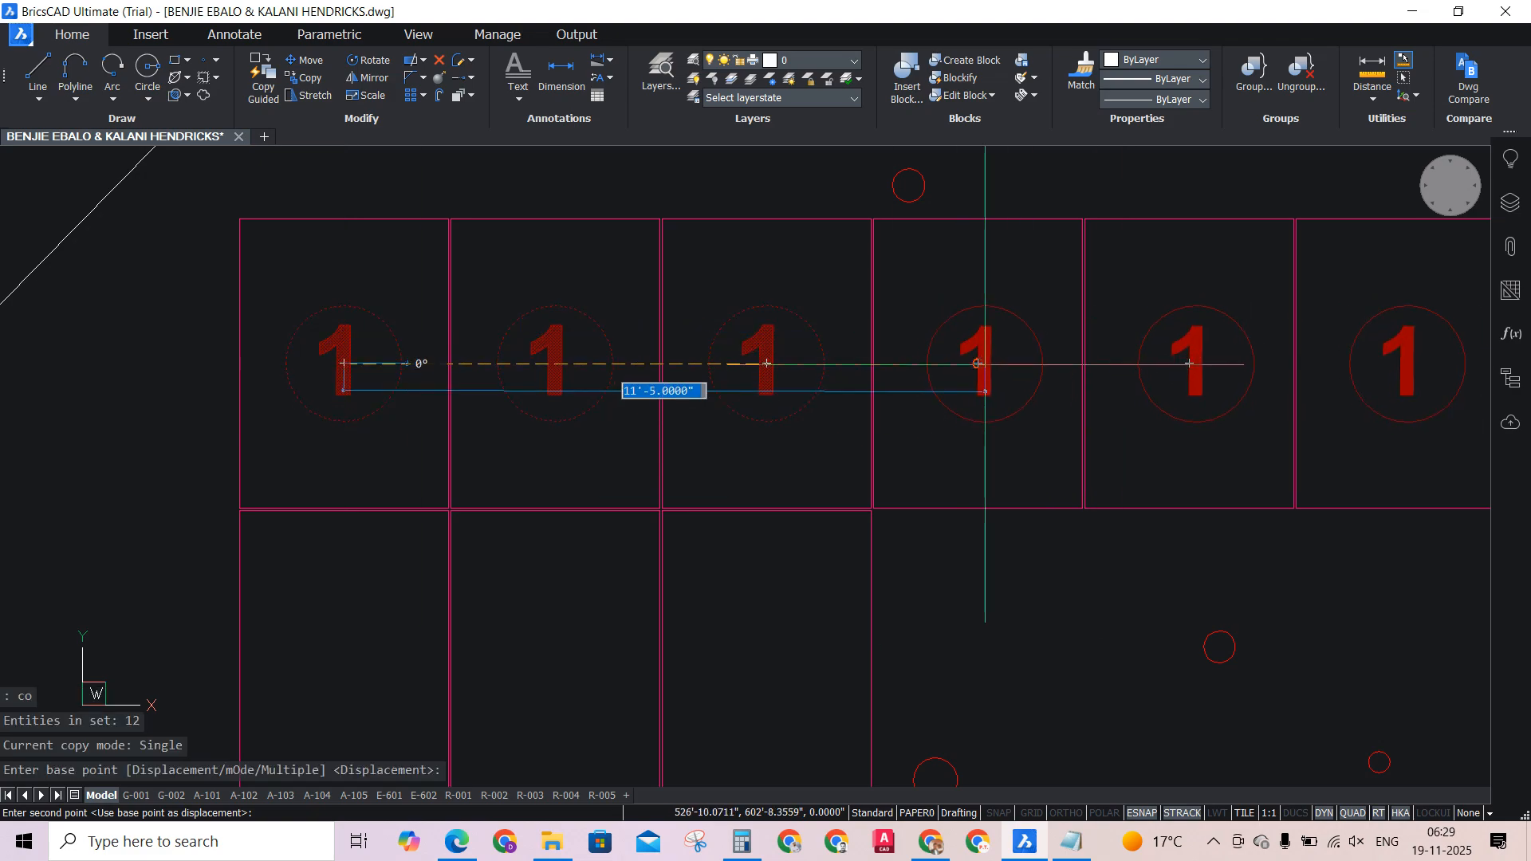
pyautogui.click(980, 364)
pyautogui.scroll(-3, 1027, 232)
pyautogui.scroll(2, 957, 308)
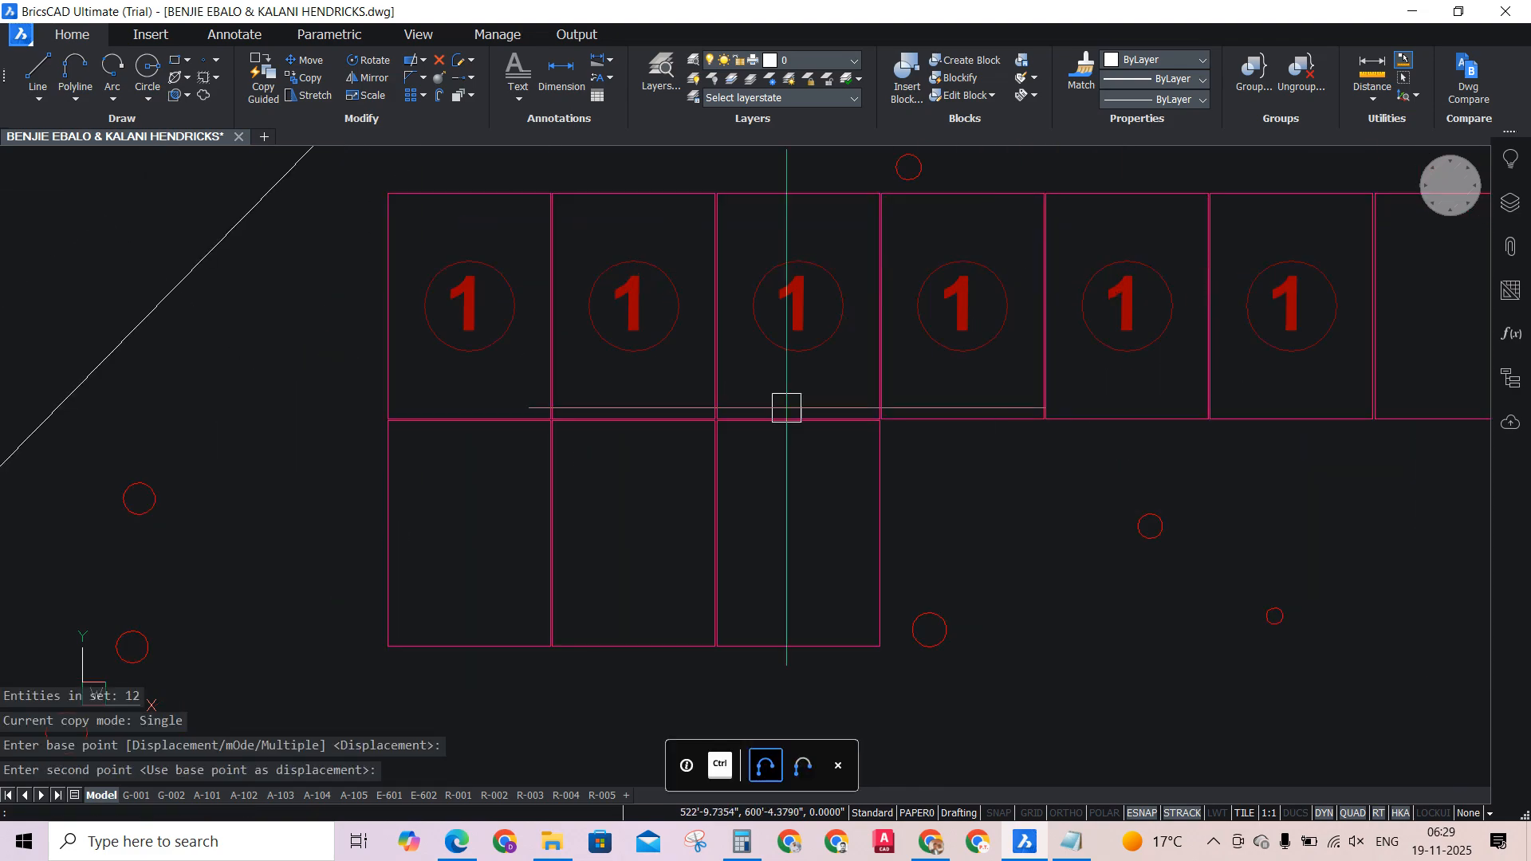
pyautogui.scroll(-2, 787, 408)
pyautogui.scroll(2, 571, 335)
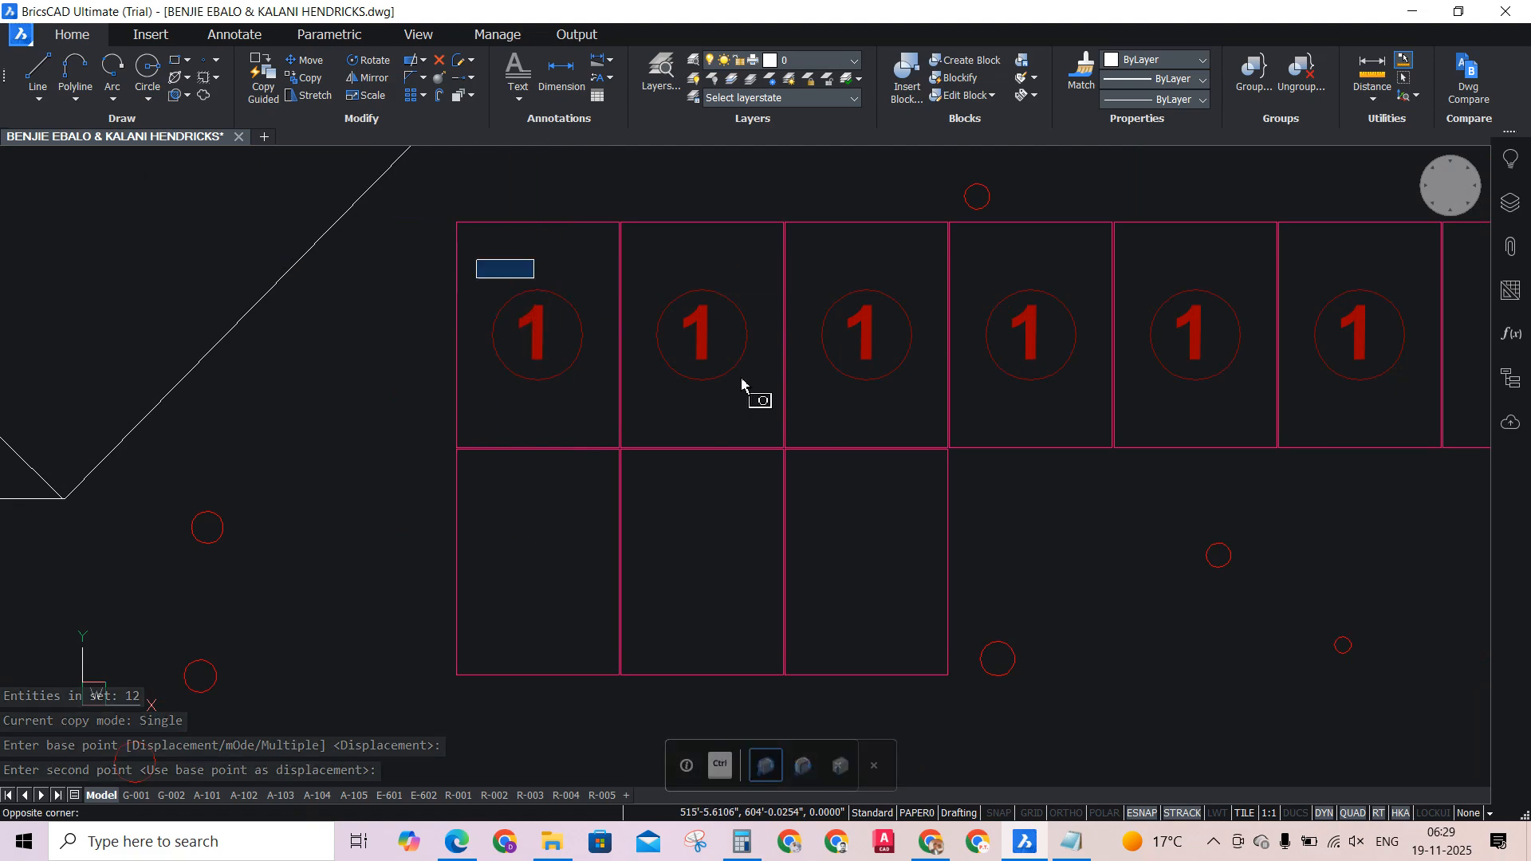
pyautogui.click(909, 437)
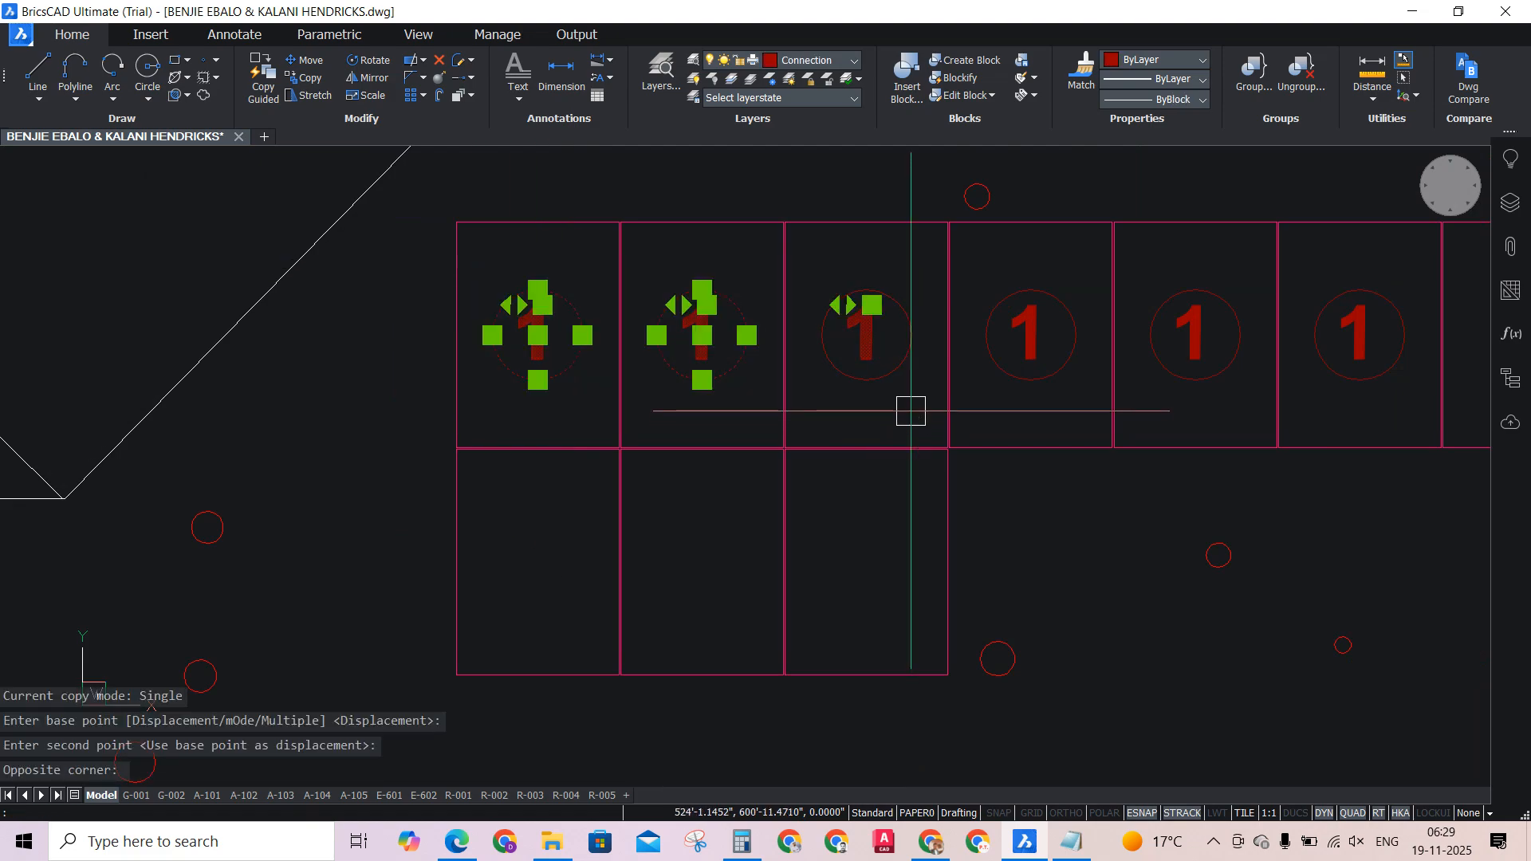
pyautogui.click(911, 411)
pyautogui.click(518, 283)
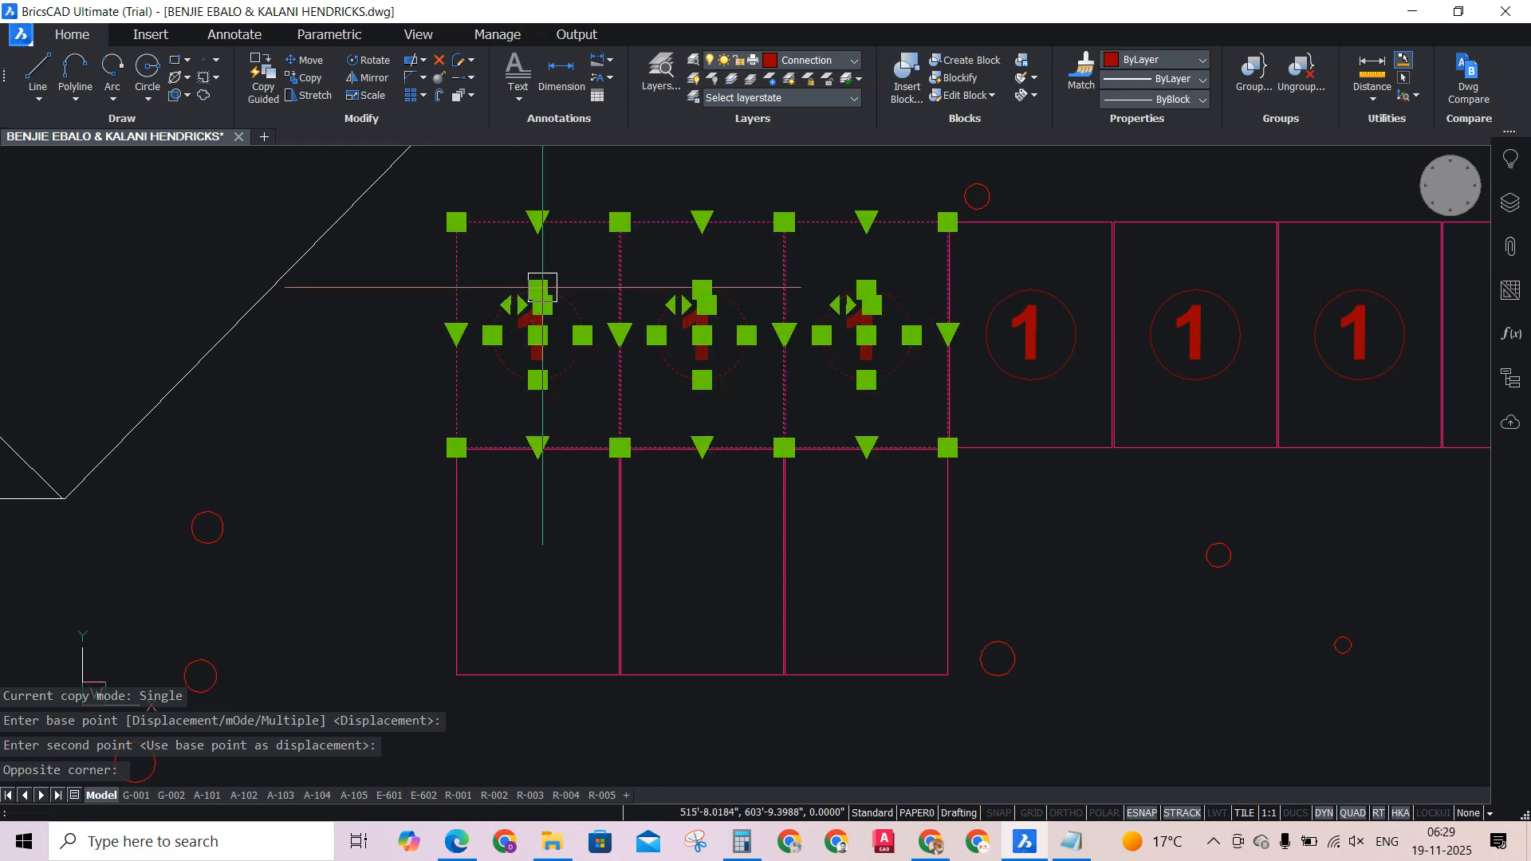
pyautogui.click(343, 422)
pyautogui.click(377, 386)
# Copy the upper row's first three circled 1 tags straight down to the centres of the three lower-row modules.
pyautogui.scroll(2, 431, 255)
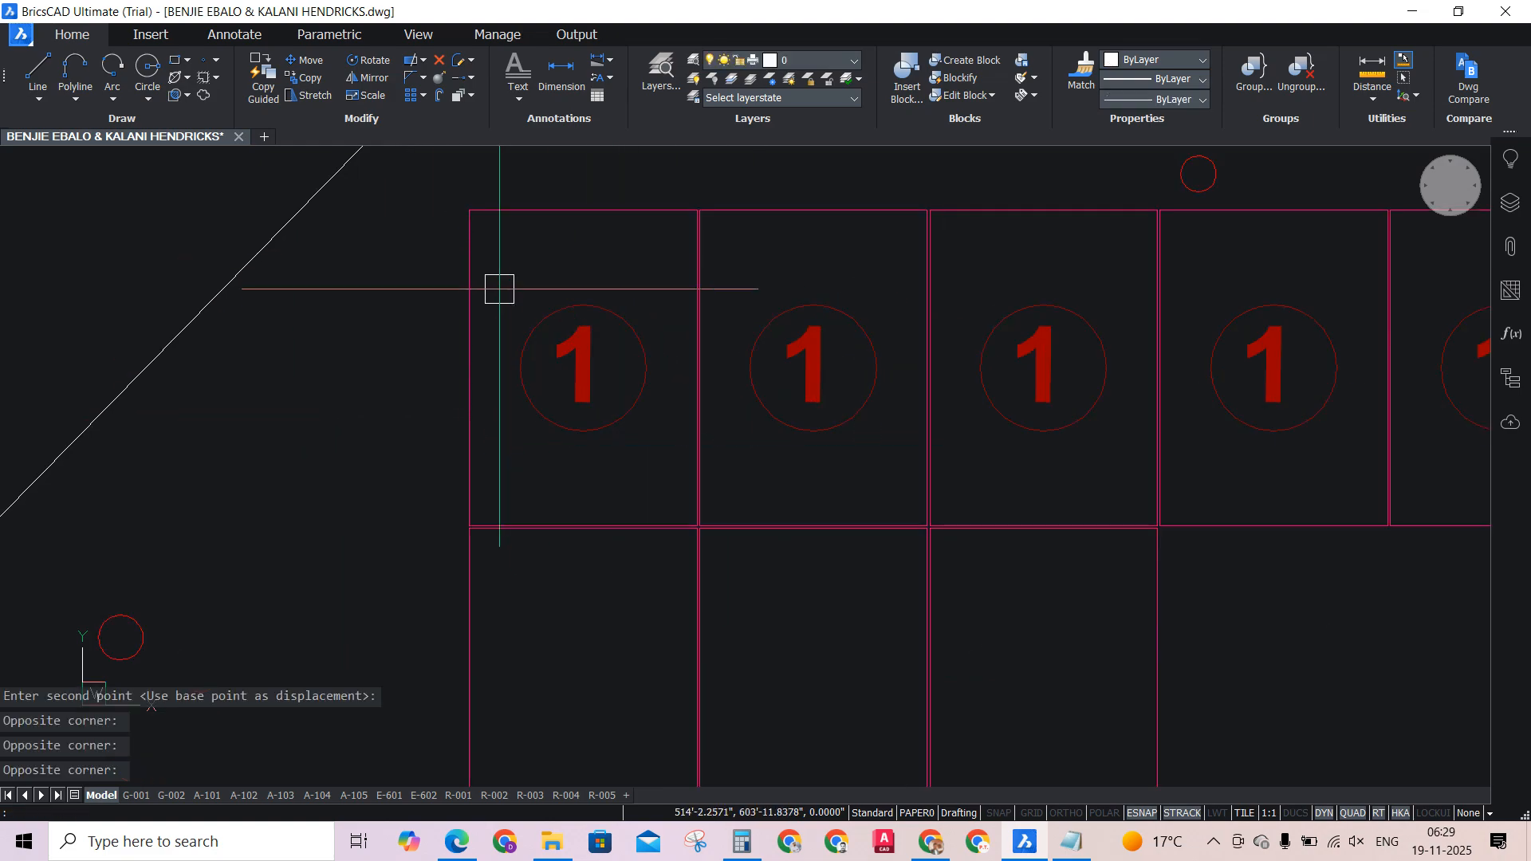
pyautogui.click(502, 277)
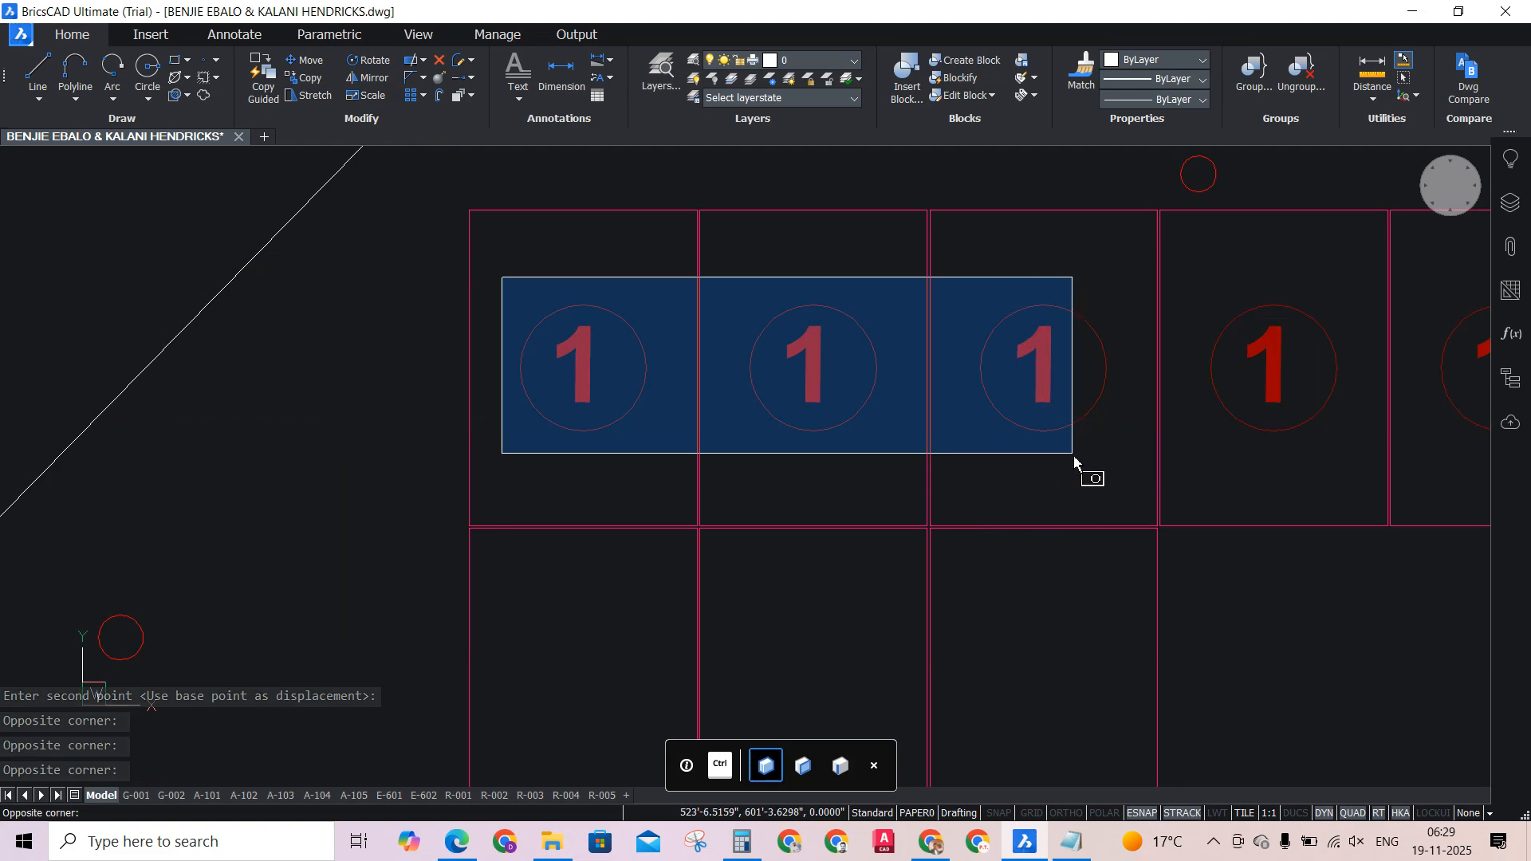
pyautogui.click(1114, 466)
pyautogui.write('c')
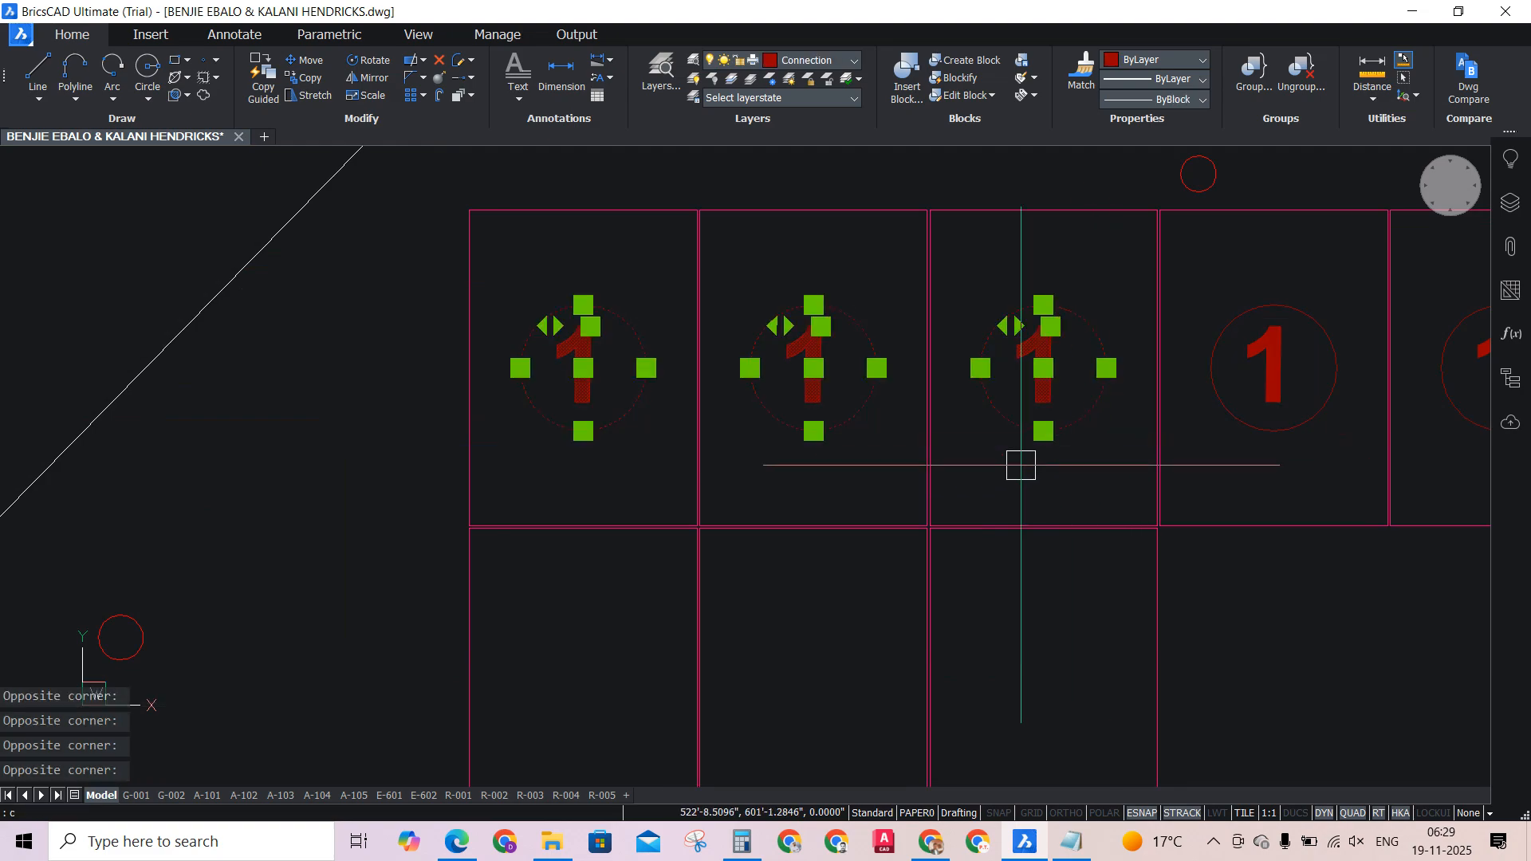
pyautogui.write('o')
pyautogui.press('Return')
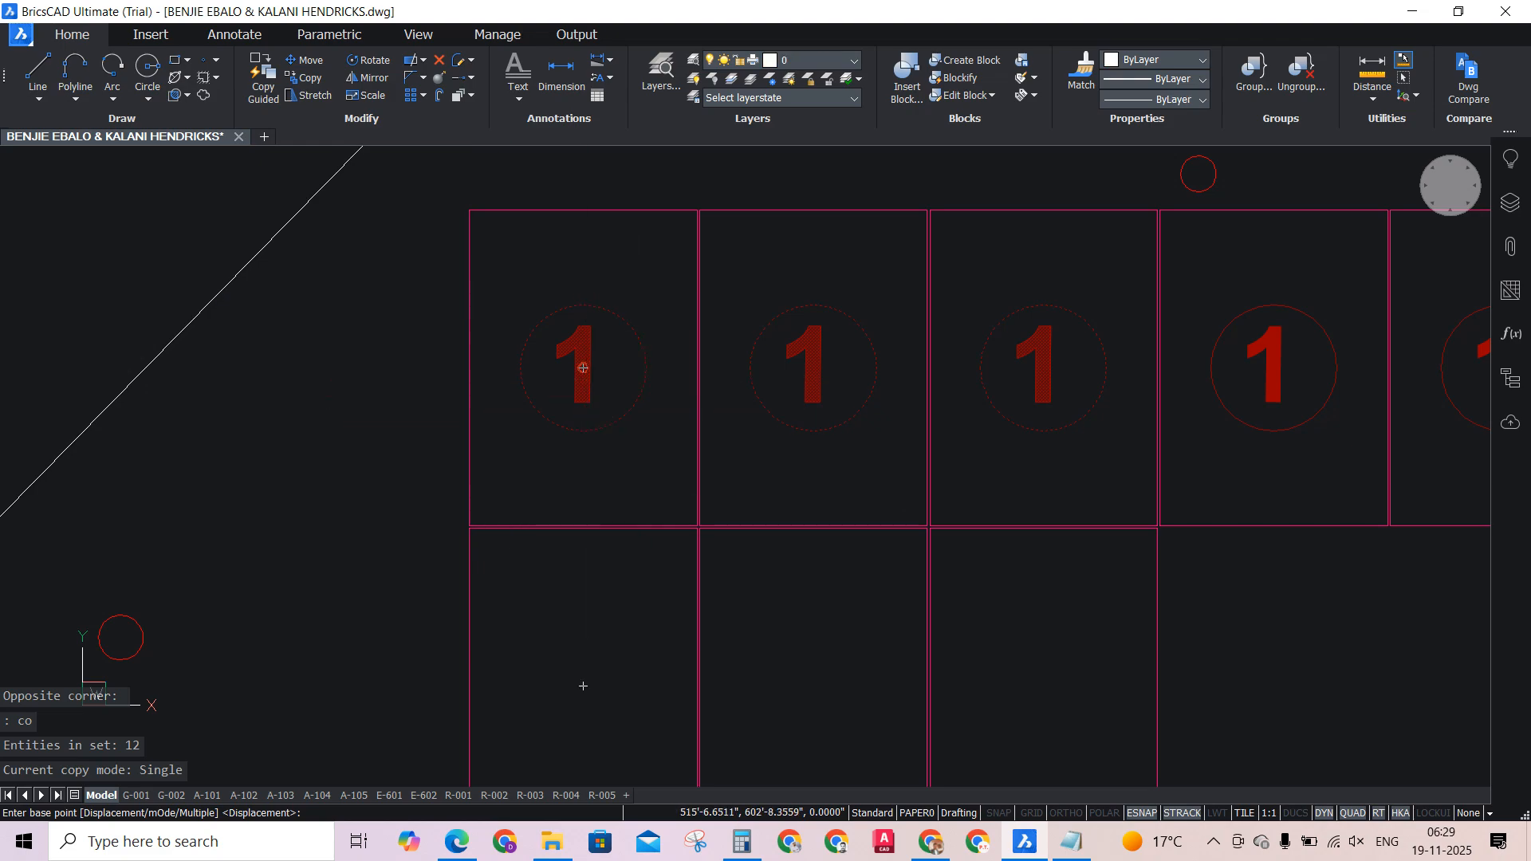
pyautogui.click(583, 368)
pyautogui.scroll(-3, 622, 598)
pyautogui.scroll(2, 601, 590)
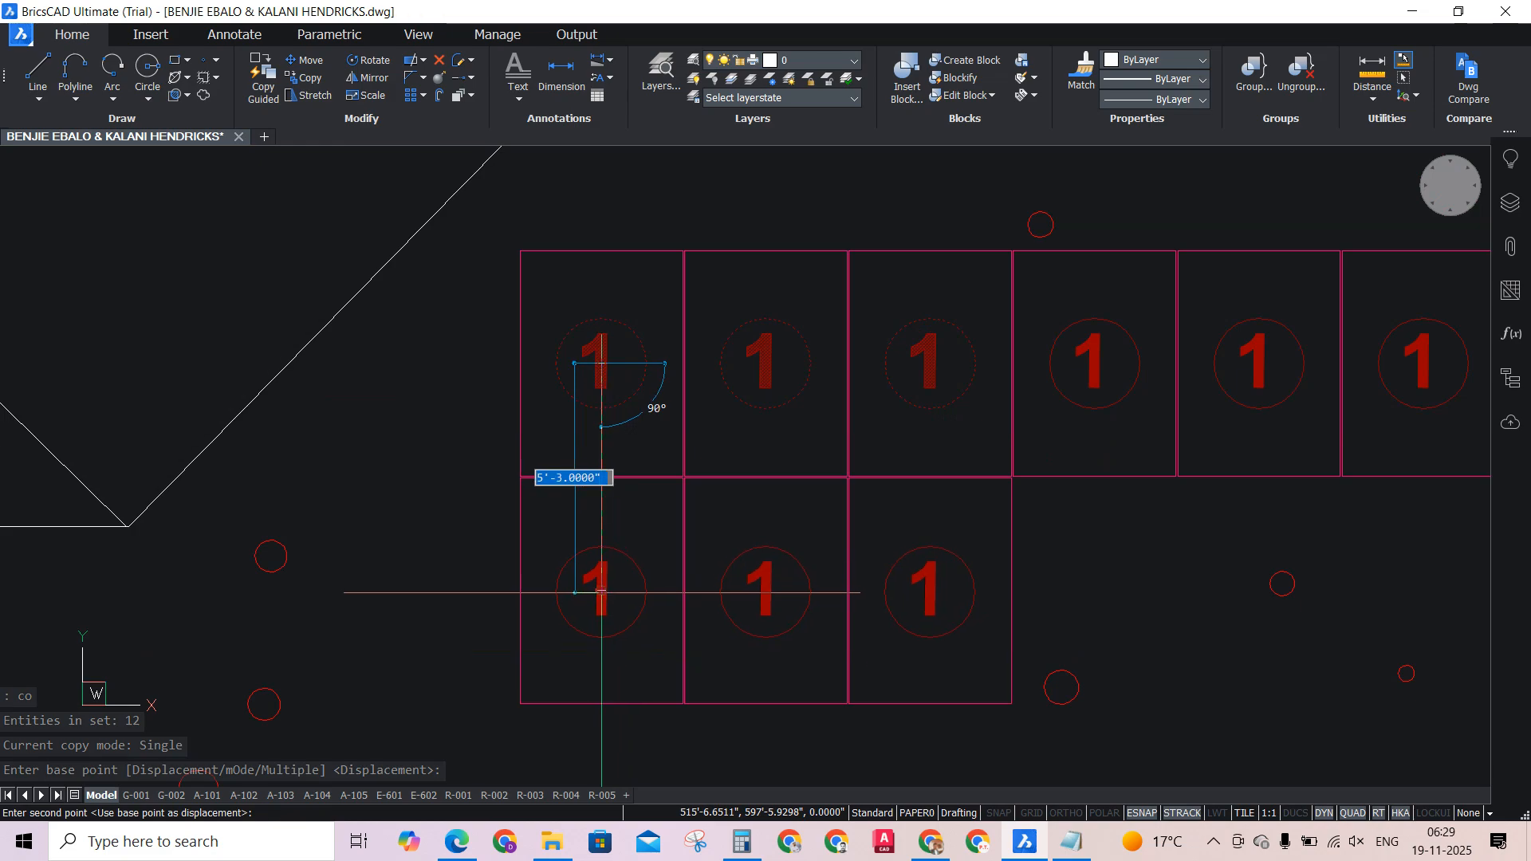
pyautogui.click(603, 592)
# Copy the circled 1 tag from the sixth module to the seventh, last module of the upper row, and end the copying.
pyautogui.scroll(-2, 1098, 393)
pyautogui.scroll(5, 1039, 558)
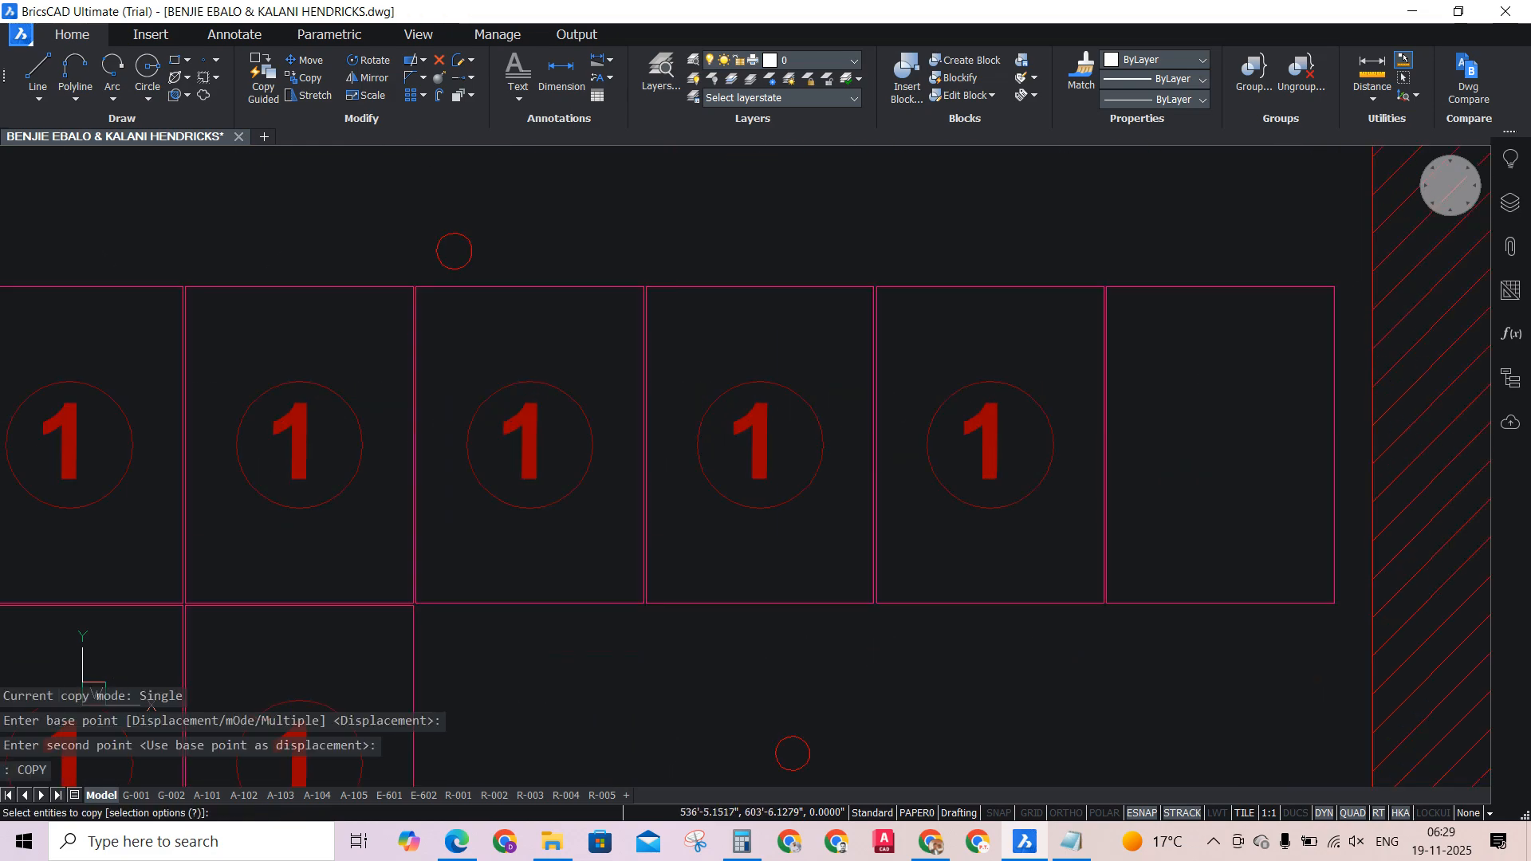
pyautogui.press('Return')
pyautogui.click(1040, 557)
pyautogui.click(891, 372)
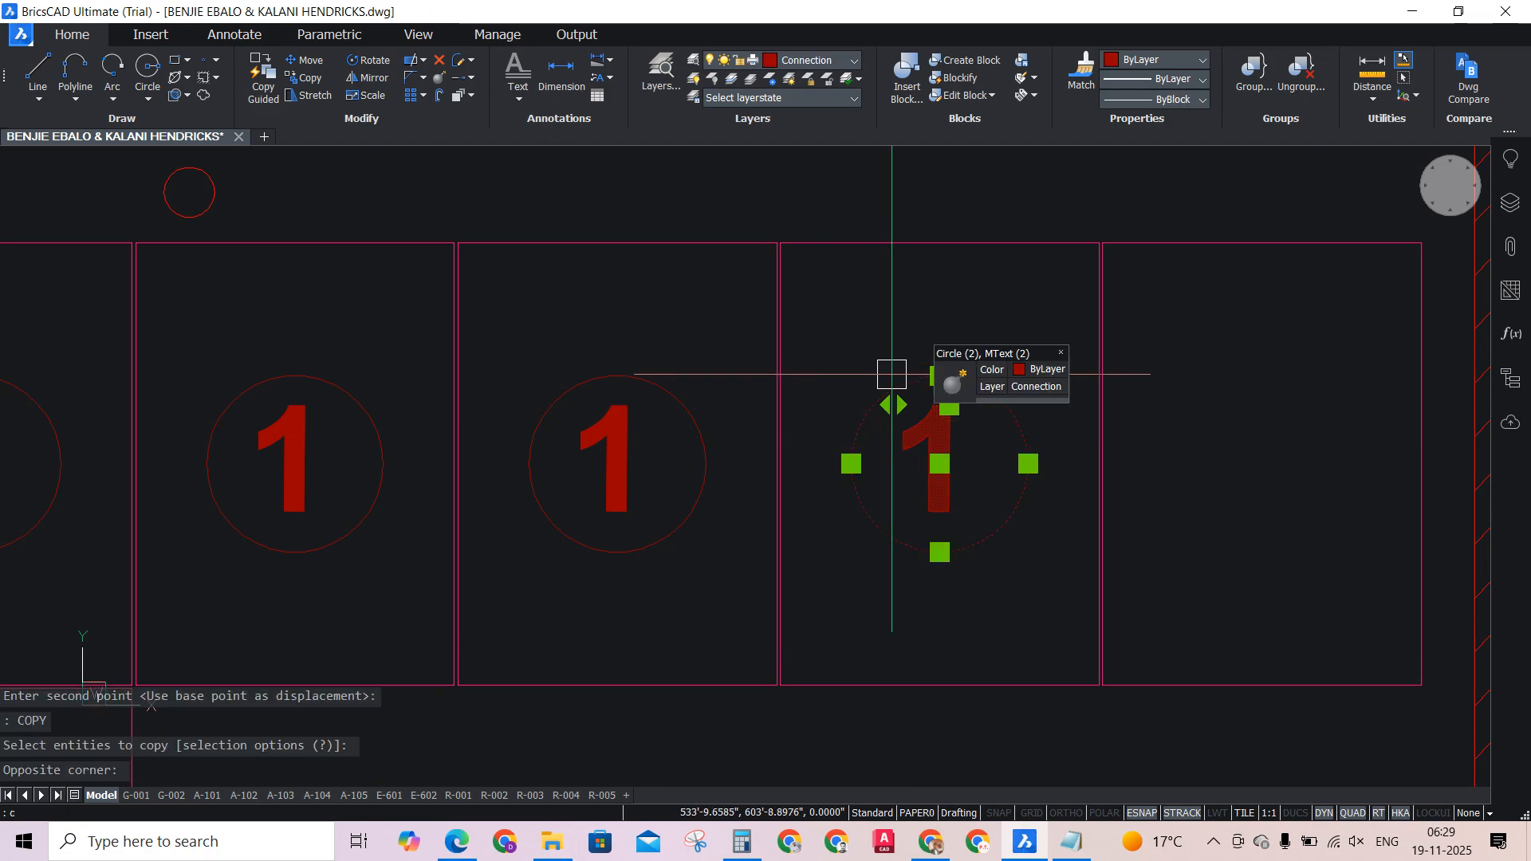
pyautogui.write('o')
pyautogui.press('Return')
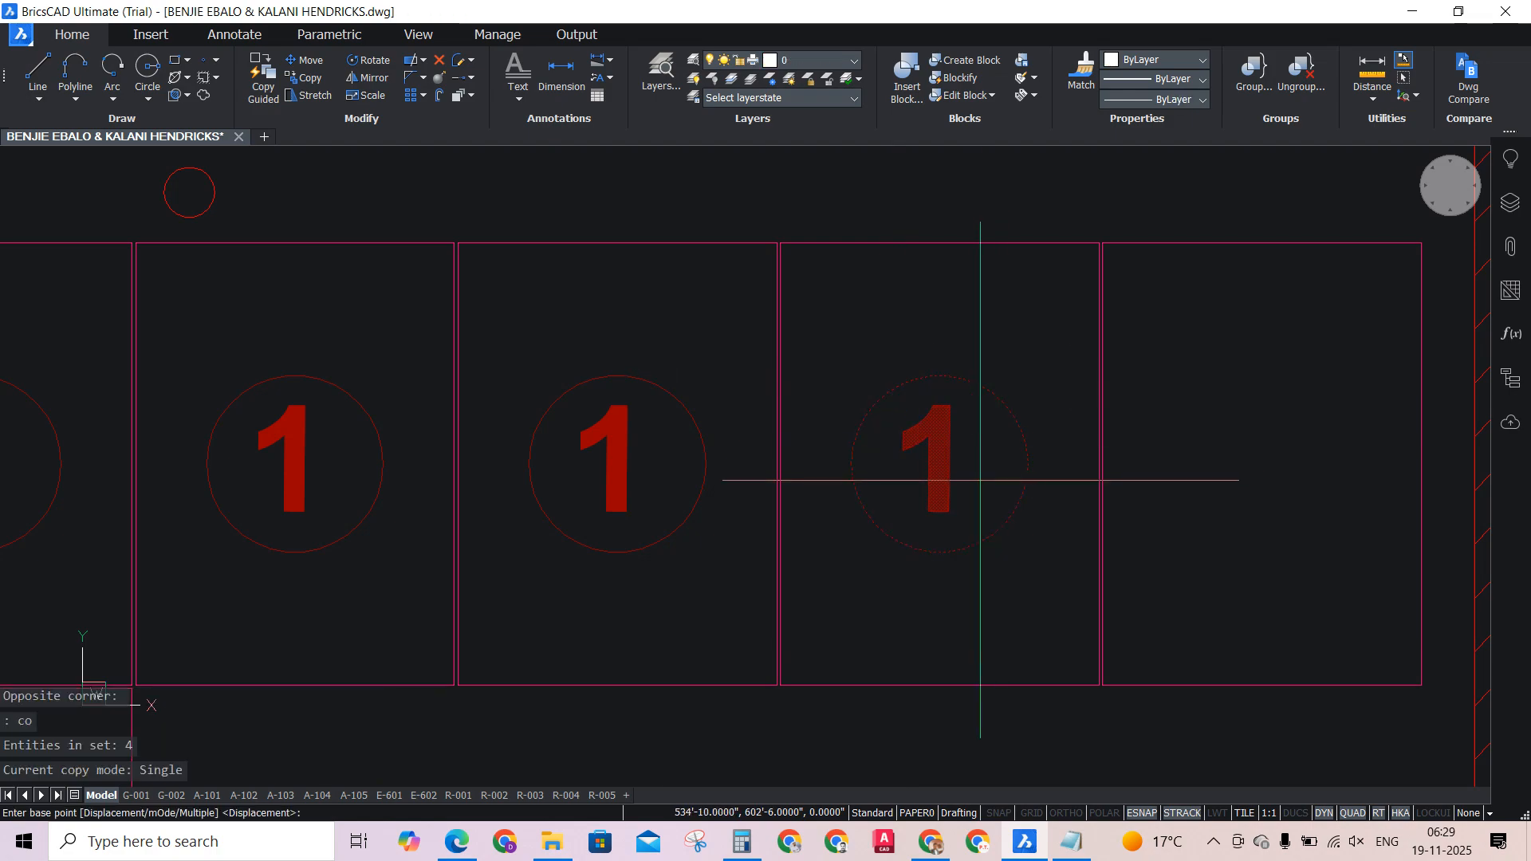
pyautogui.click(937, 456)
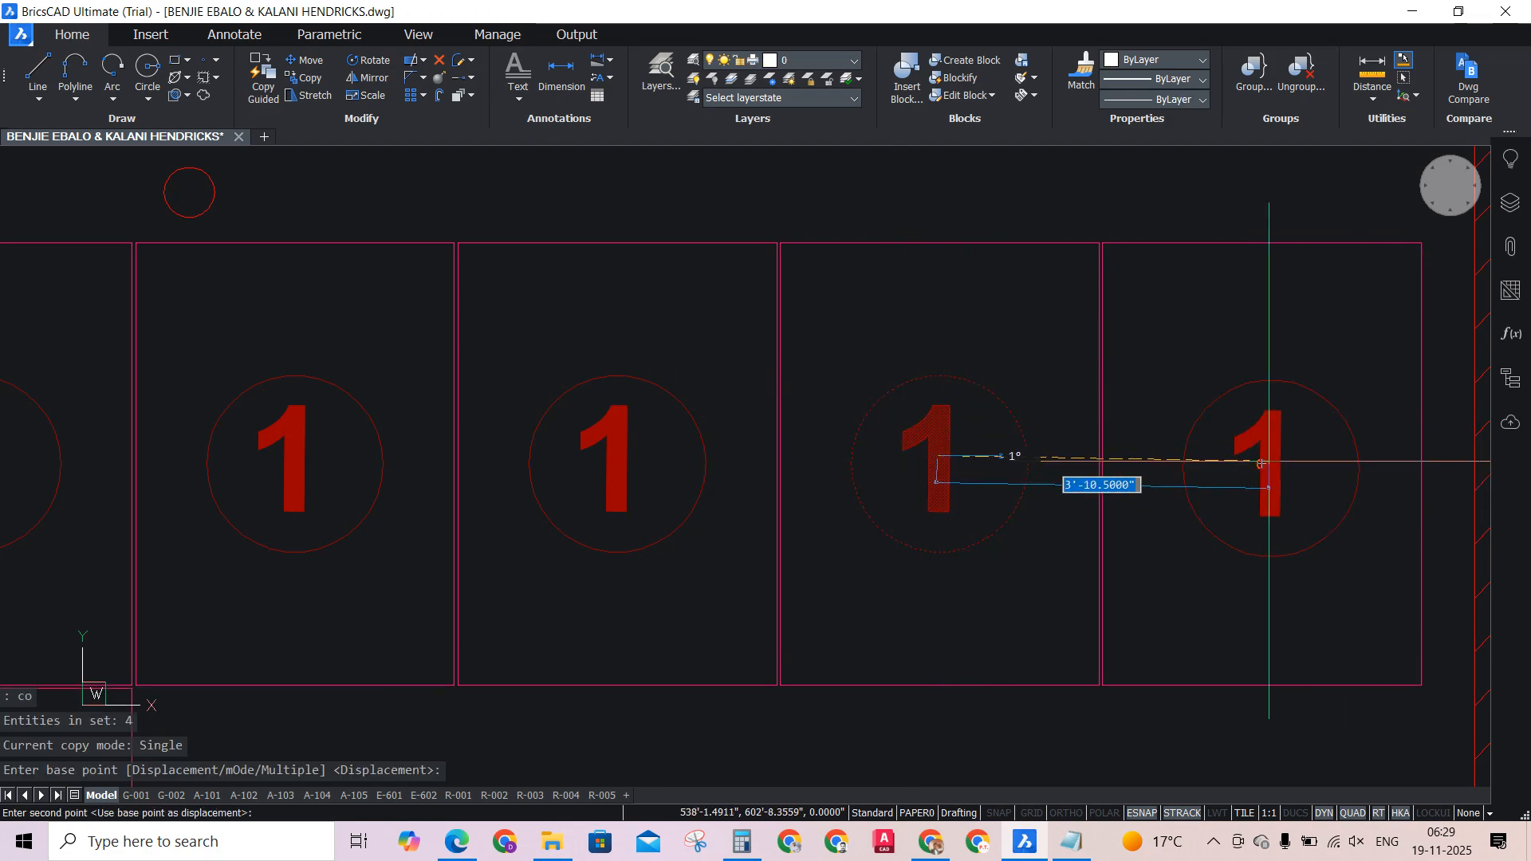
pyautogui.scroll(-5, 1029, 459)
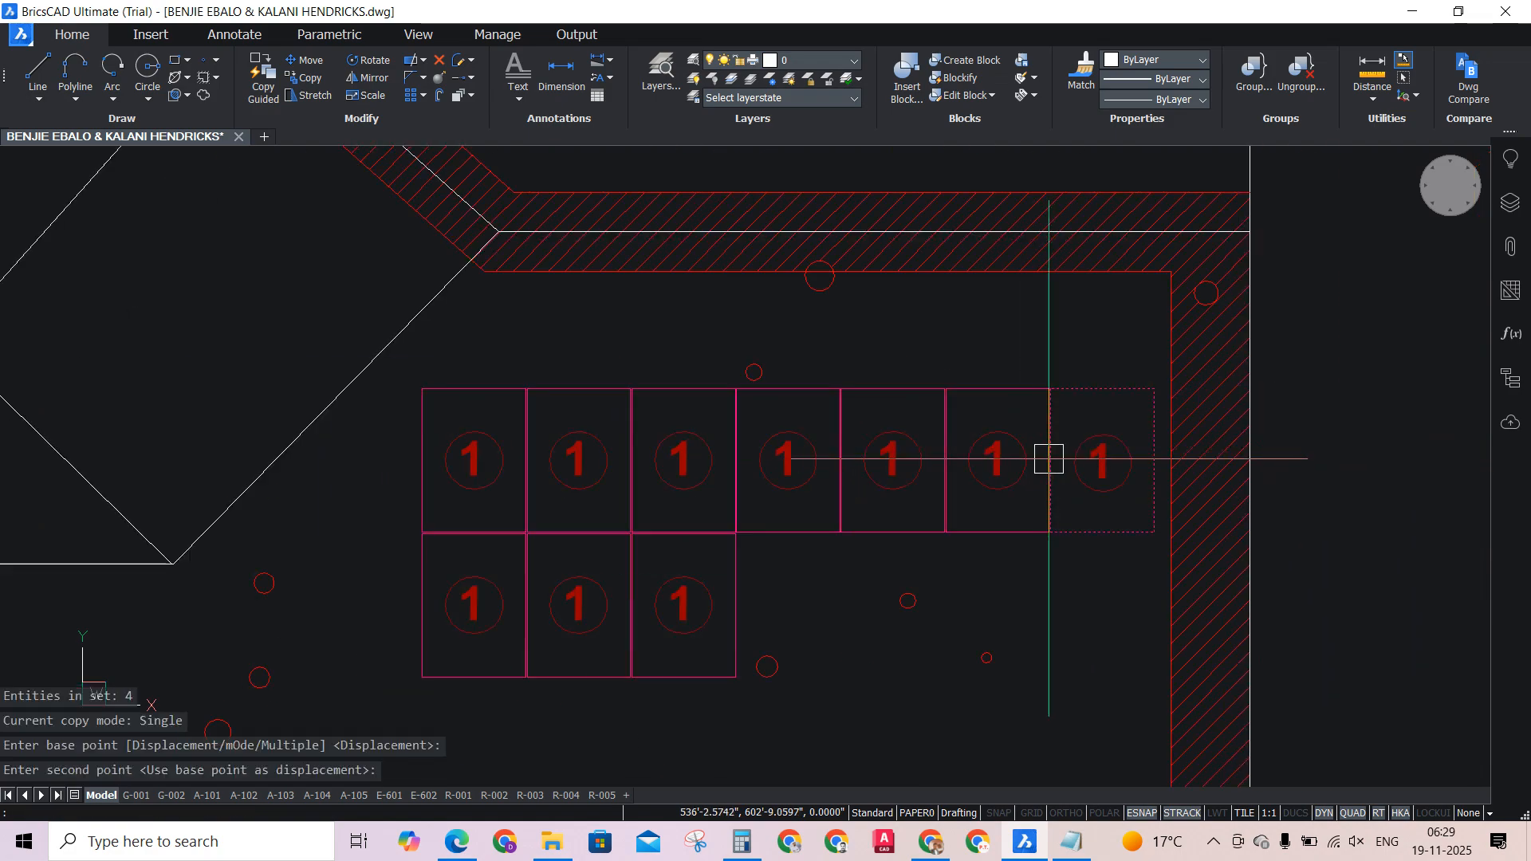
pyautogui.scroll(-3, 1007, 403)
pyautogui.press('Return')
pyautogui.press('Escape')
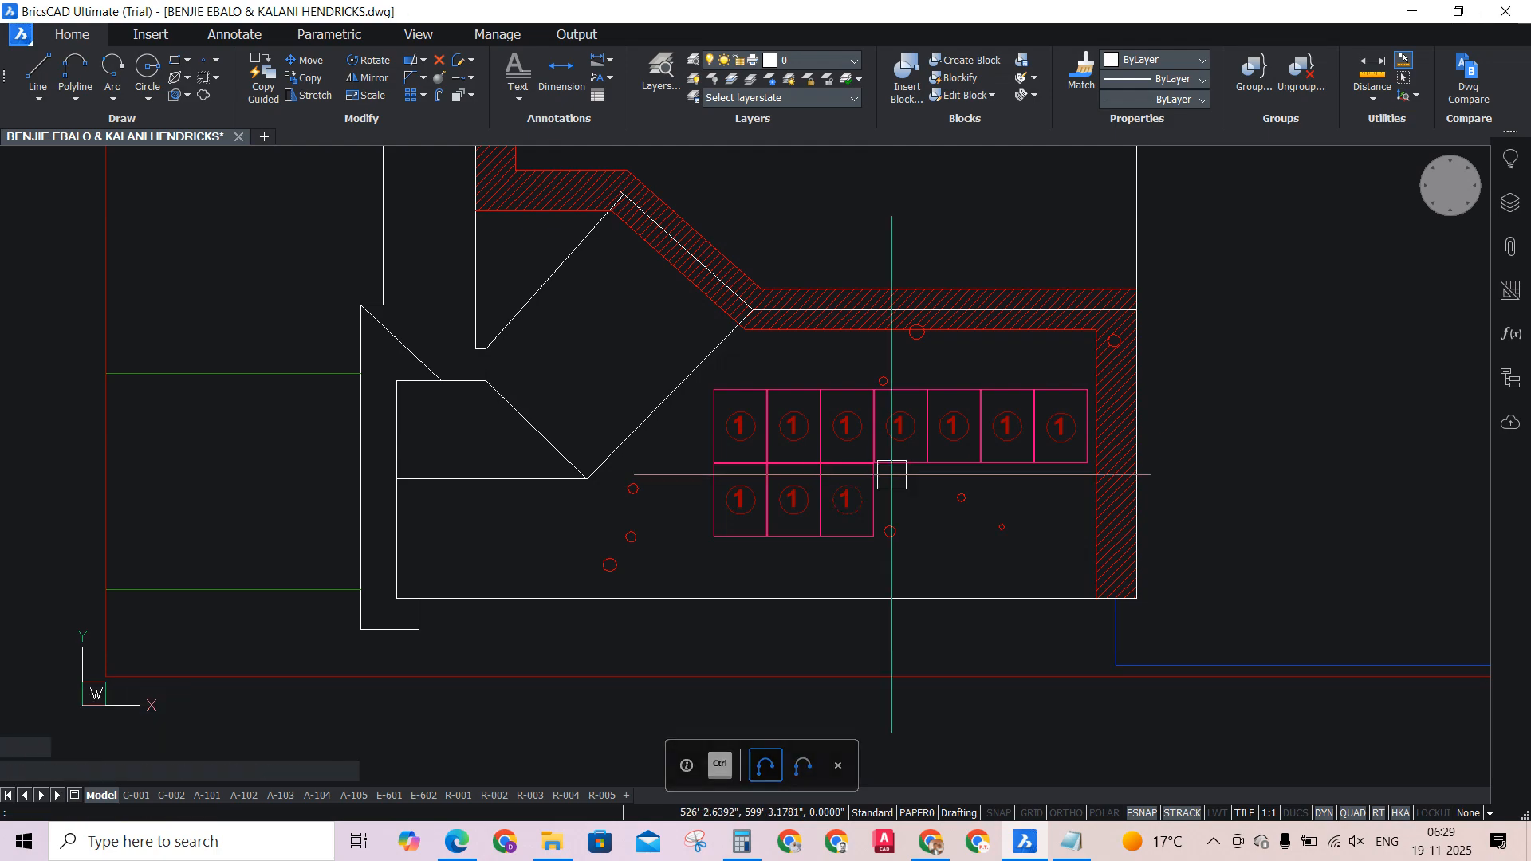
pyautogui.scroll(-5, 733, 477)
pyautogui.scroll(4, 756, 387)
pyautogui.scroll(-6, 865, 389)
pyautogui.scroll(6, 862, 389)
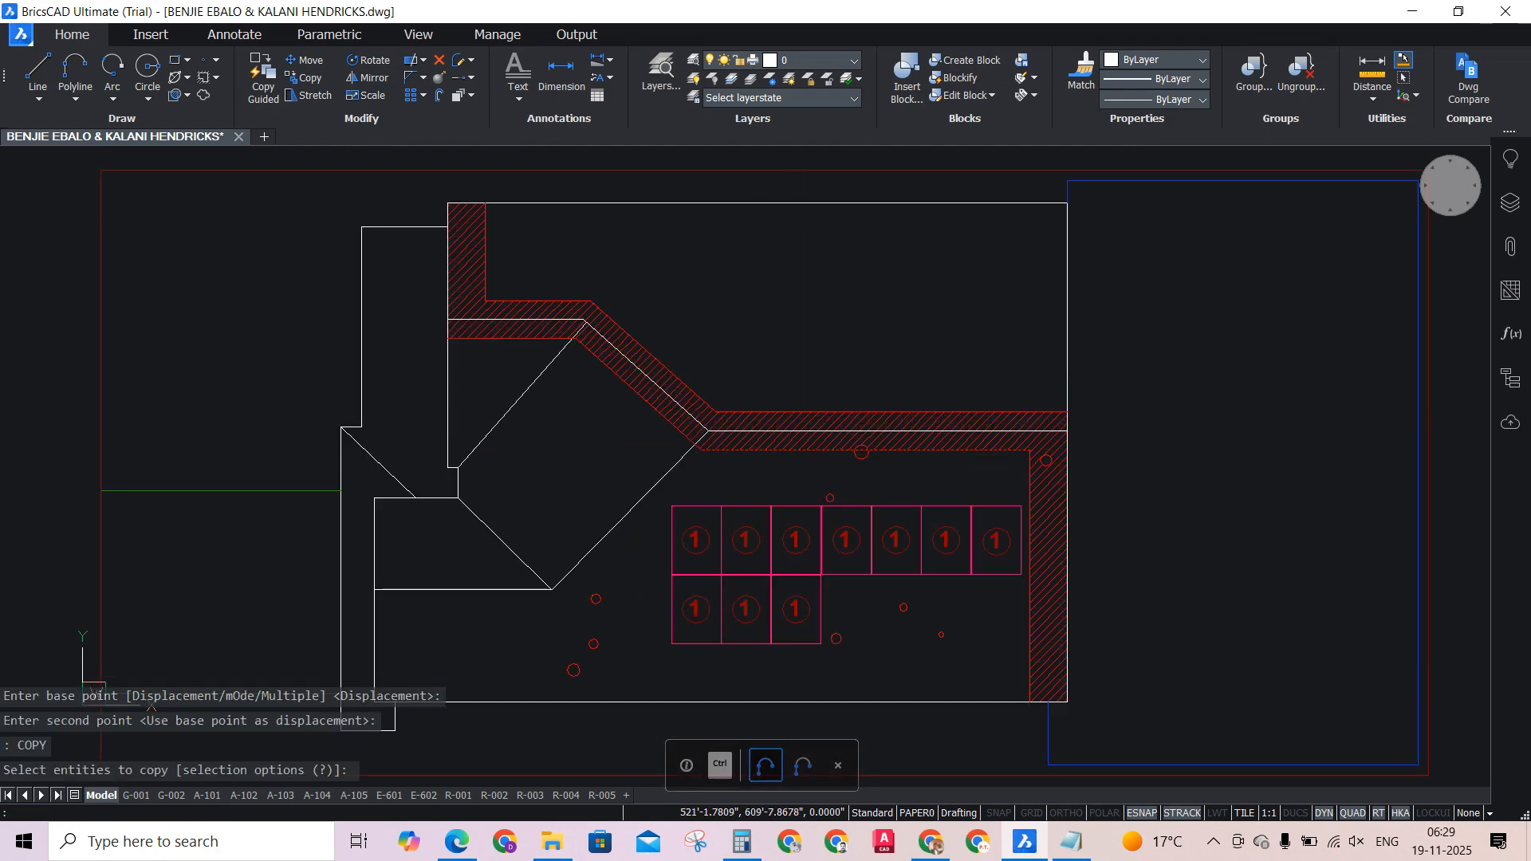
pyautogui.scroll(-5, 762, 472)
pyautogui.scroll(5, 761, 319)
pyautogui.scroll(-5, 762, 226)
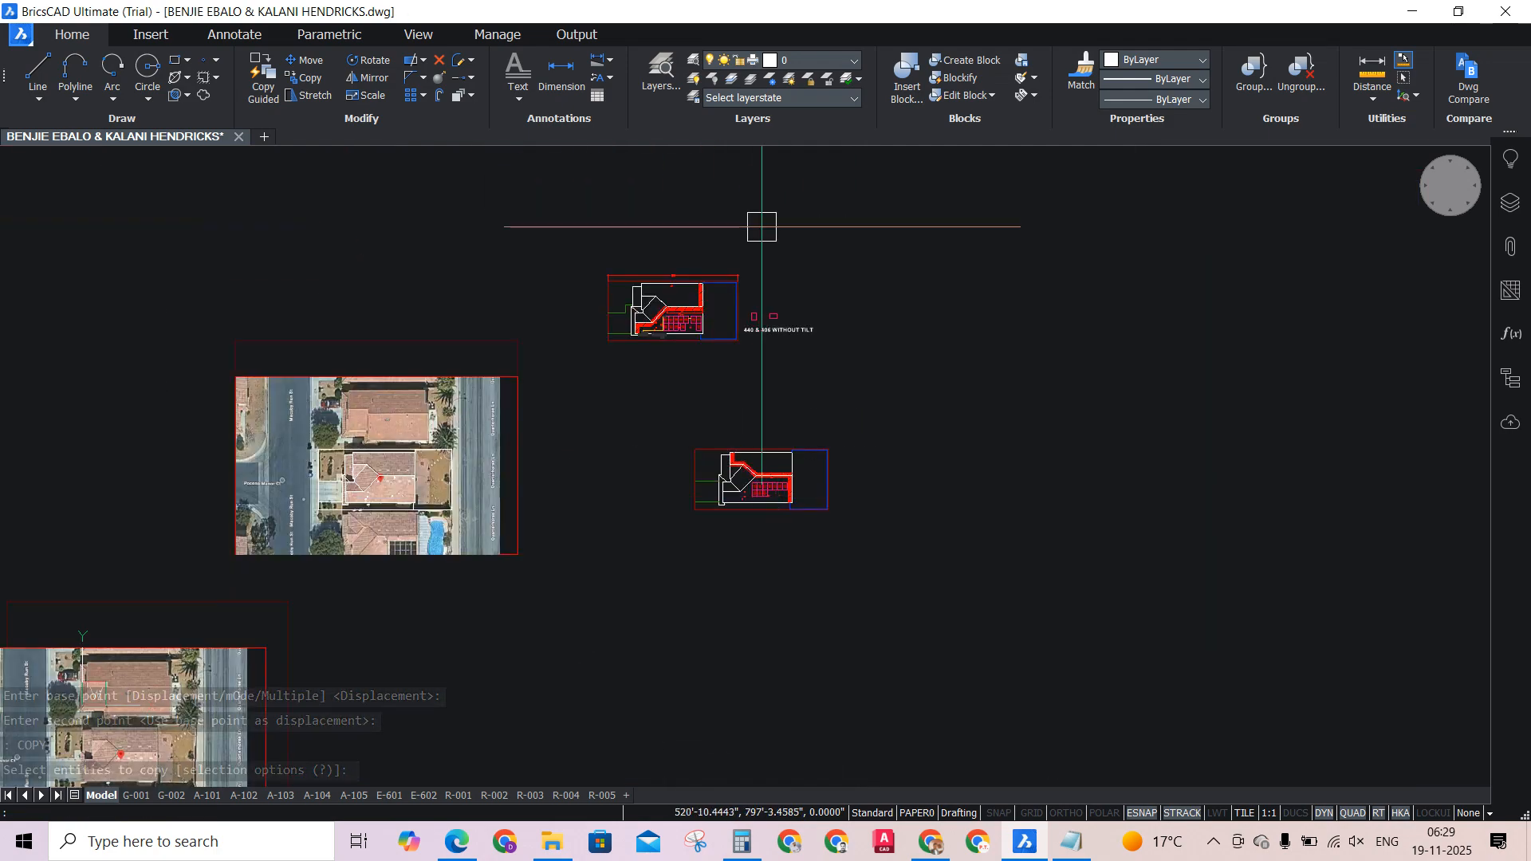
# Copy the JB label box from the upper plan's first module to the upper-left corner of the lower plan's first upper-row module.
pyautogui.scroll(3, 658, 243)
pyautogui.scroll(8, 672, 479)
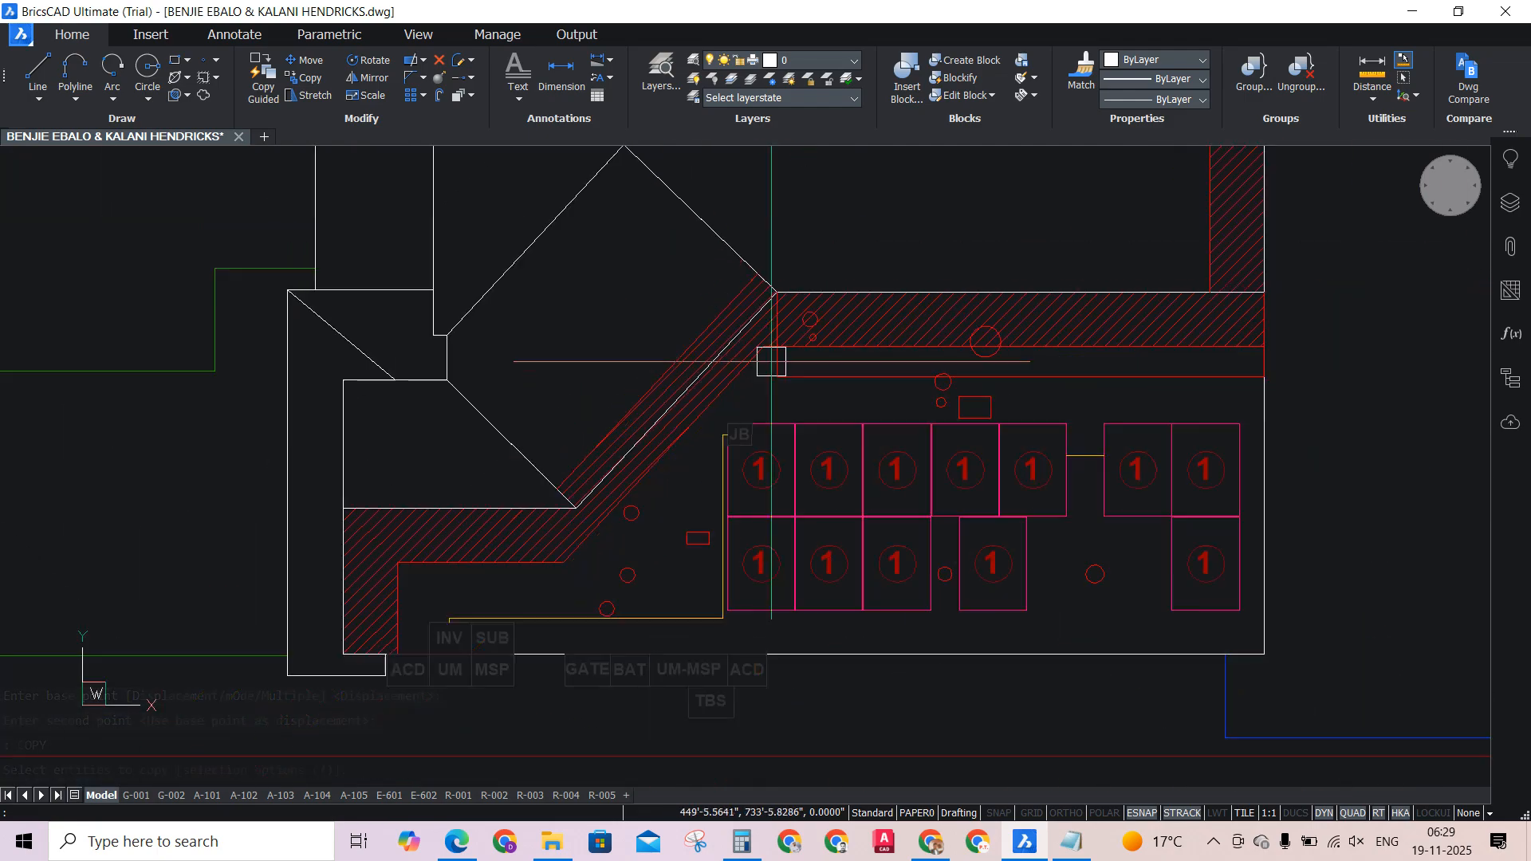
pyautogui.press('space')
pyautogui.scroll(3, 661, 391)
pyautogui.press('Escape')
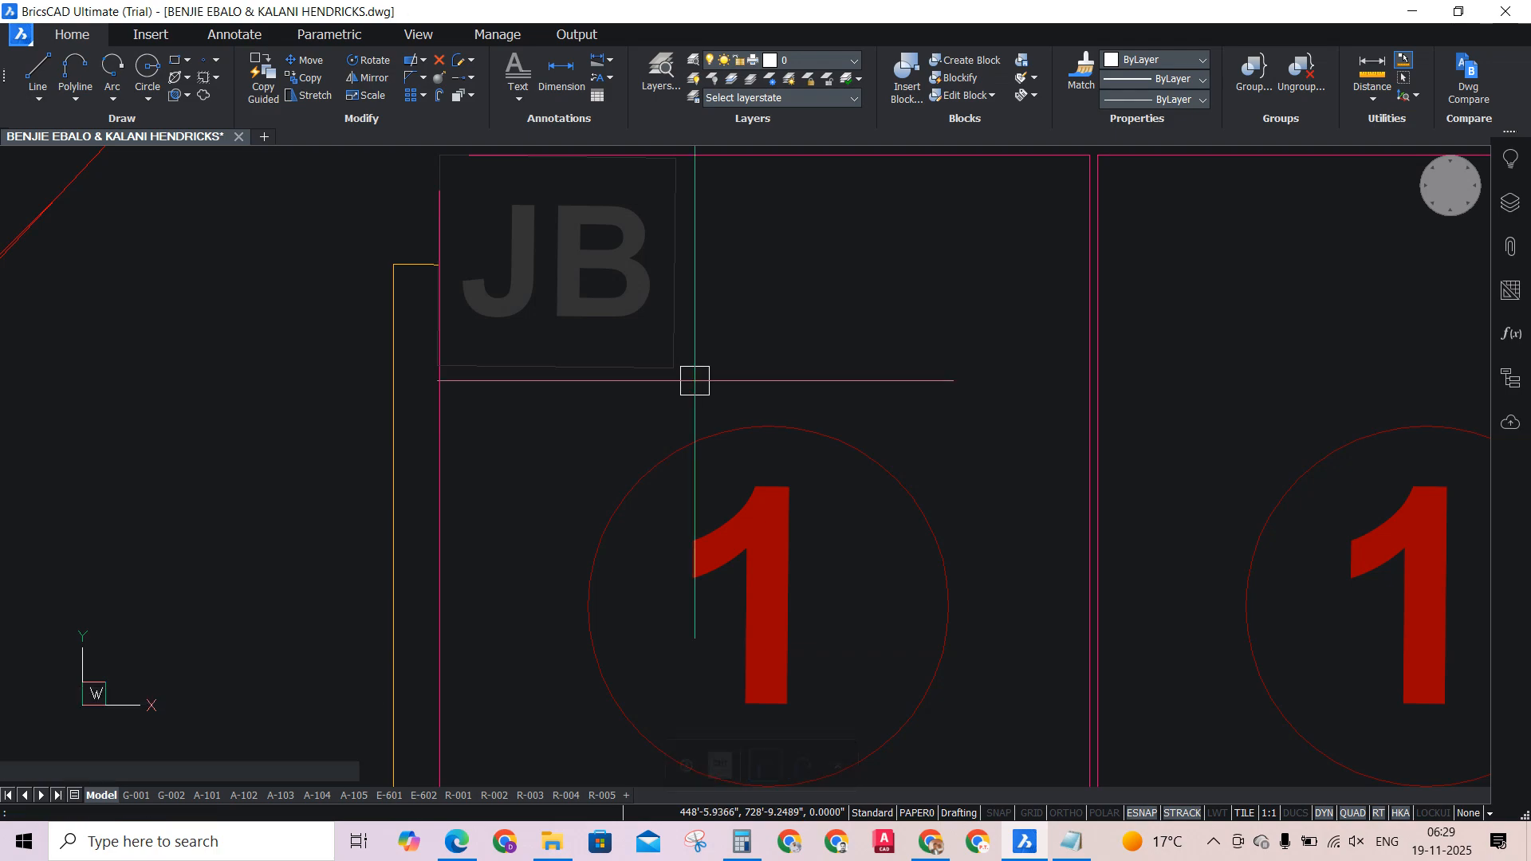
pyautogui.click(763, 368)
pyautogui.click(510, 212)
pyautogui.click(568, 397)
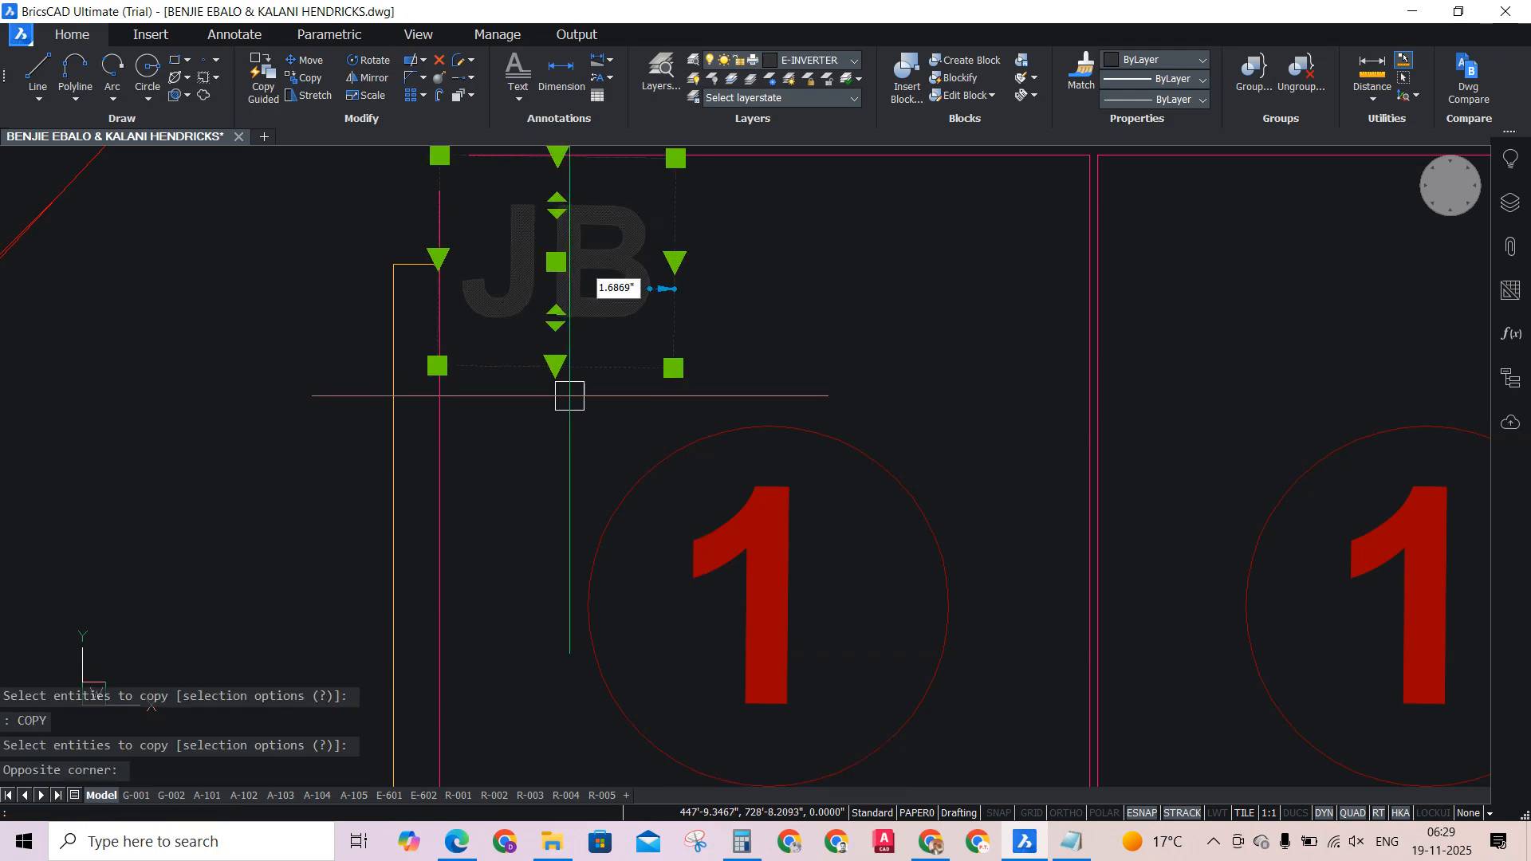
pyautogui.click(610, 386)
pyautogui.write('o')
pyautogui.press('Return')
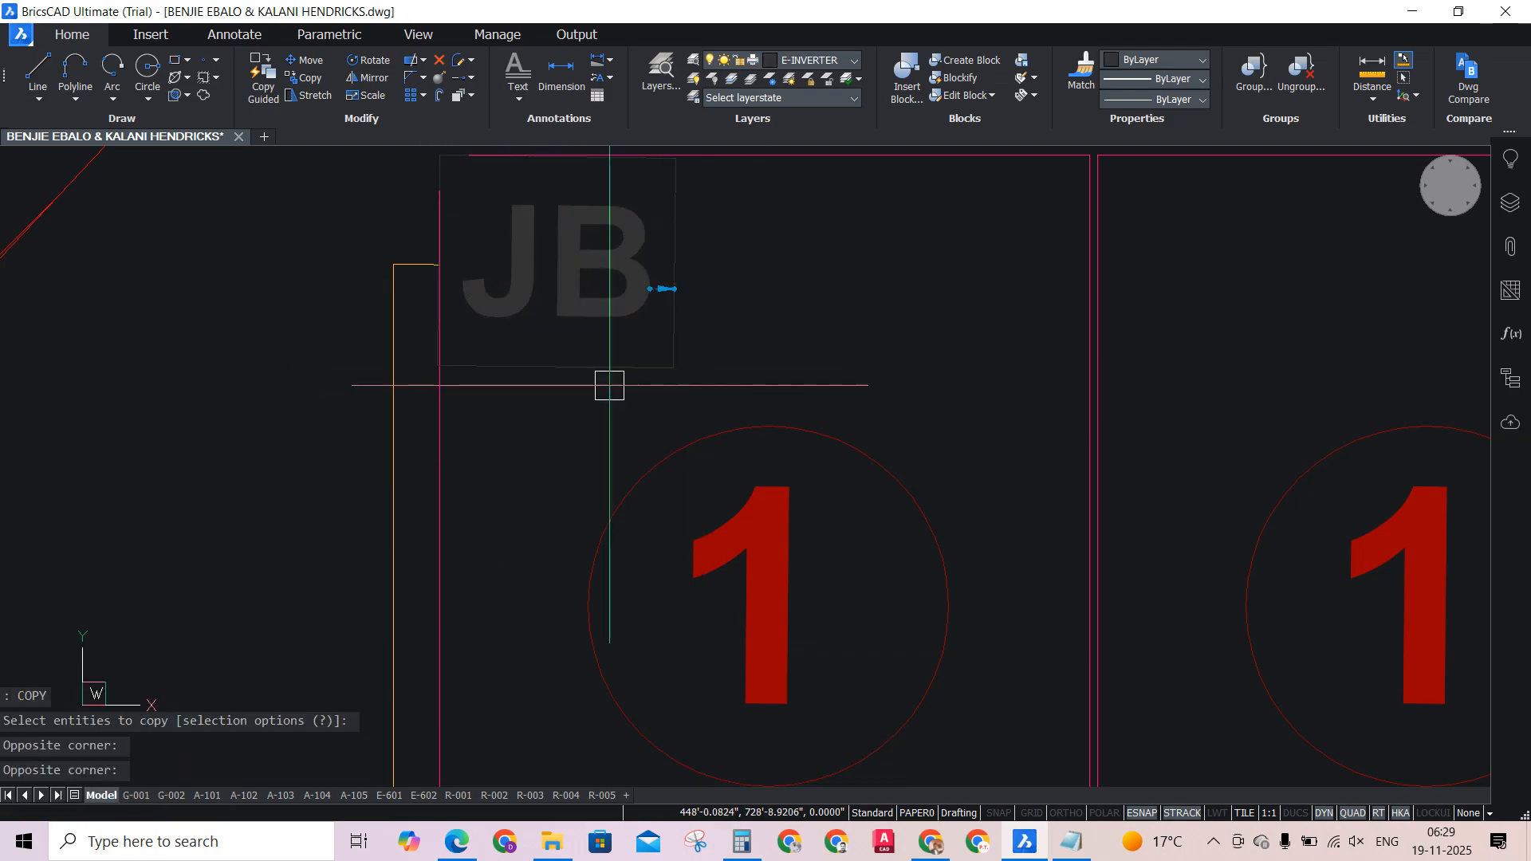
pyautogui.scroll(-3, 609, 383)
pyautogui.scroll(3, 510, 272)
pyautogui.click(517, 281)
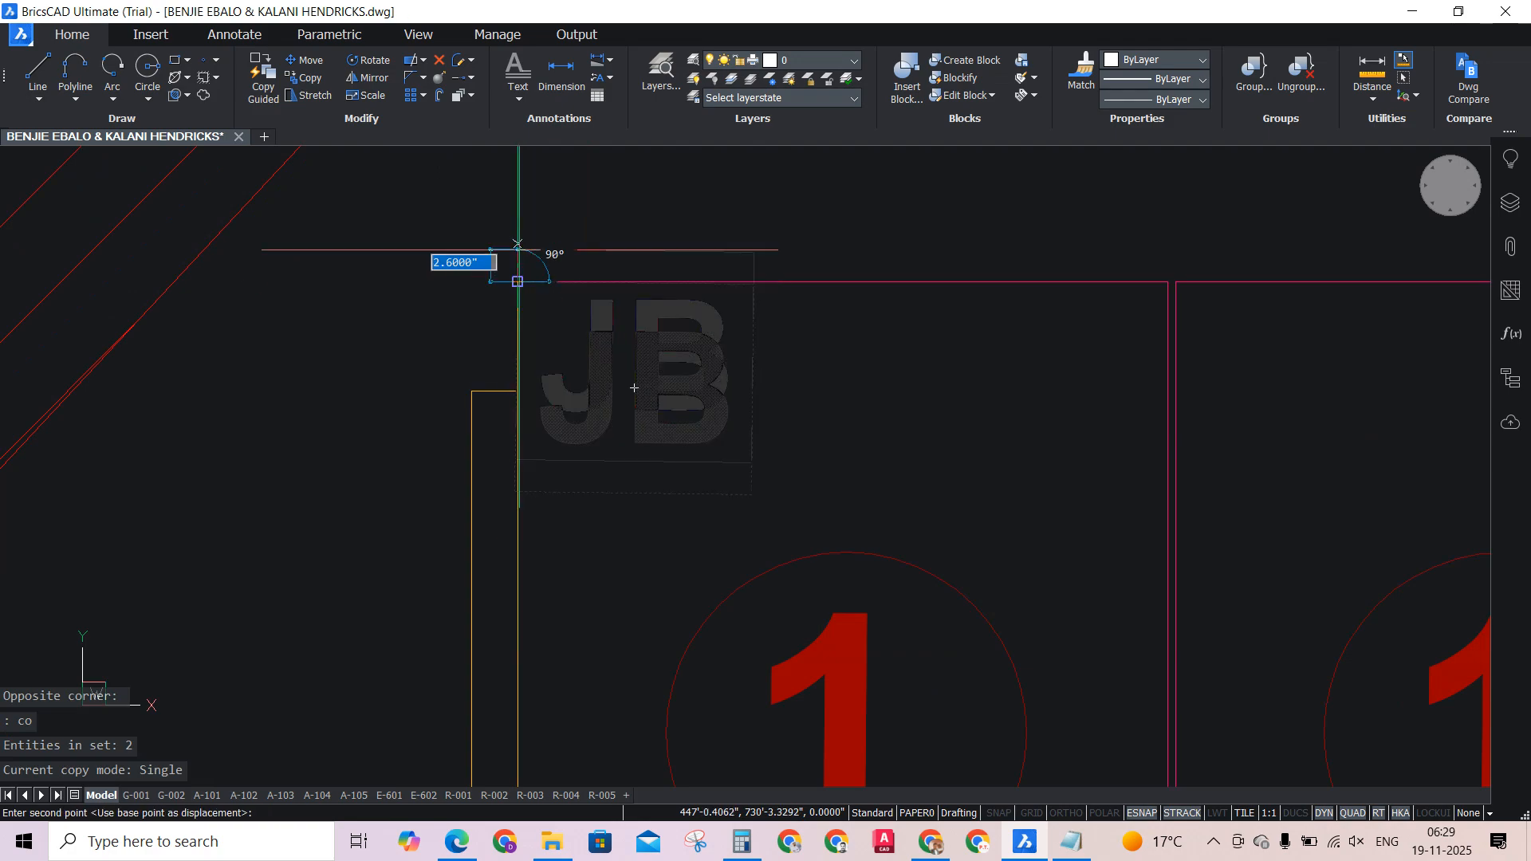
pyautogui.scroll(-5, 515, 255)
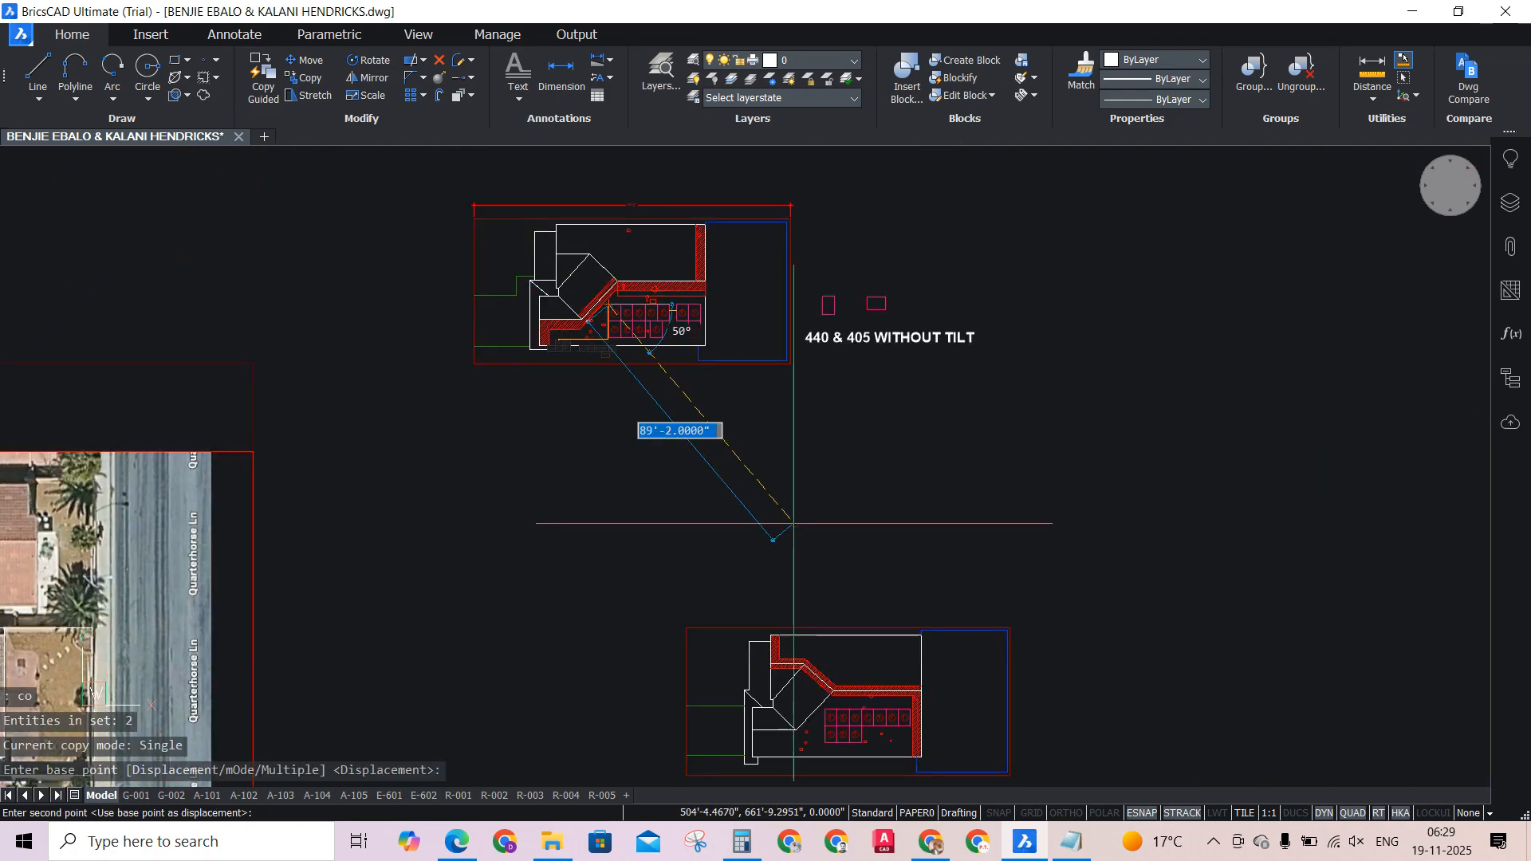
pyautogui.press('F8')
pyautogui.scroll(4, 828, 774)
pyautogui.scroll(6, 877, 606)
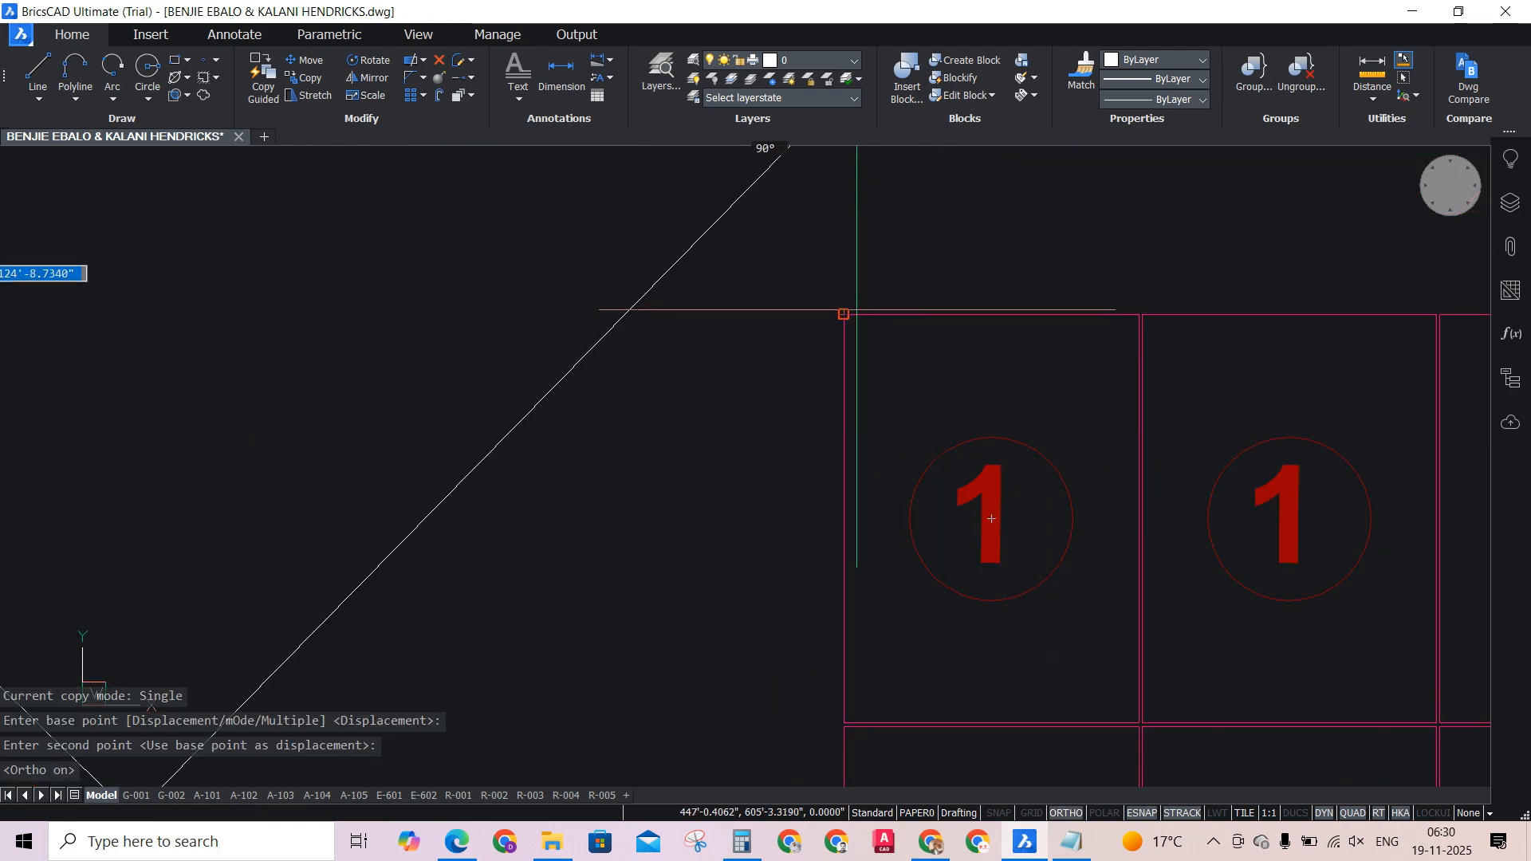
pyautogui.scroll(-5, 871, 429)
pyautogui.scroll(3, 1173, 480)
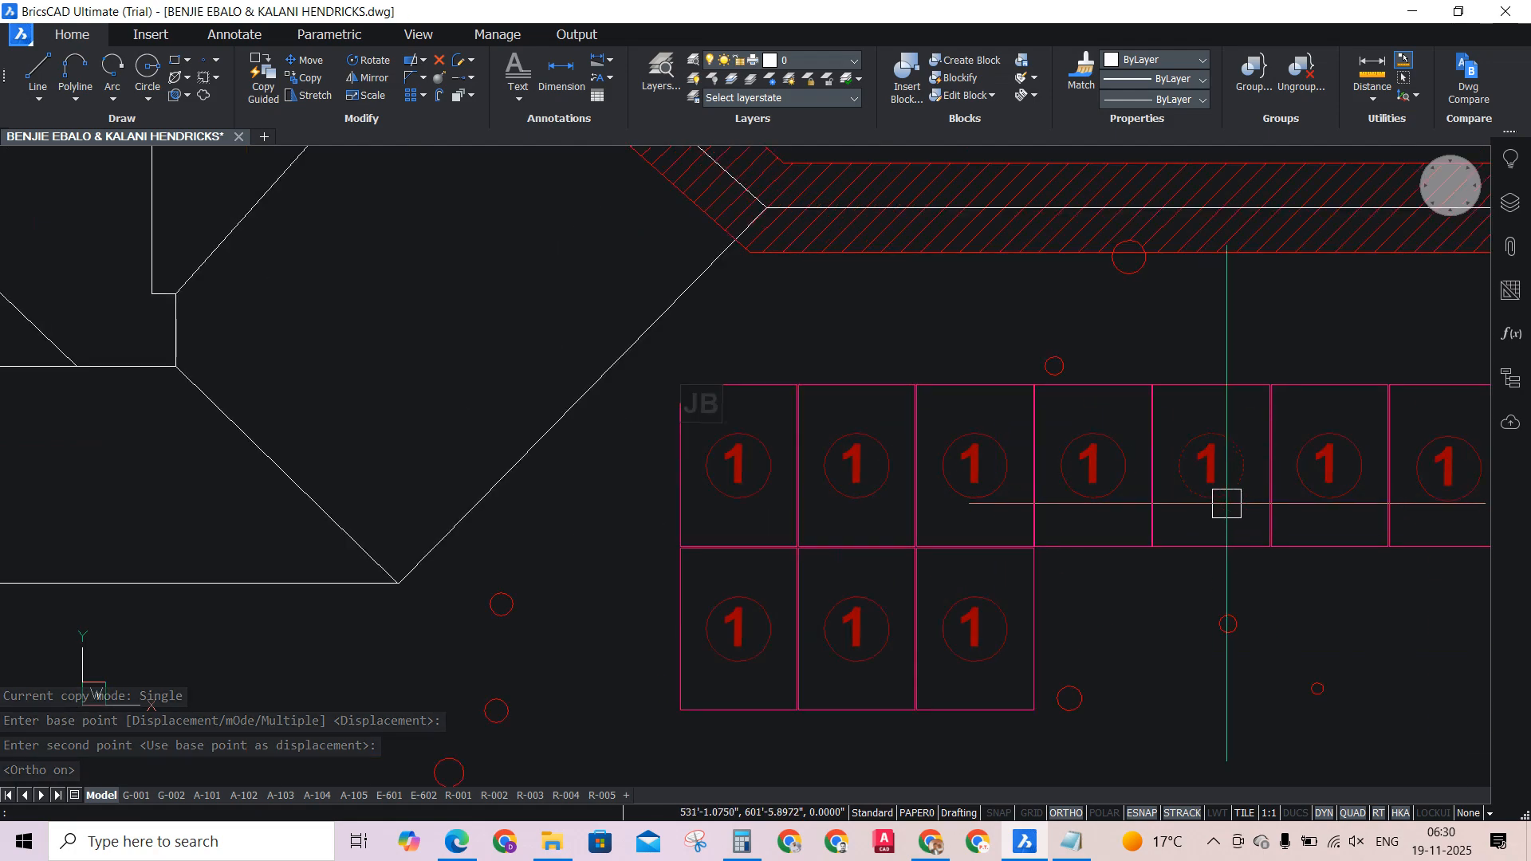
# Examine the equipment labels along the upper plan's lower wall and the matching wall area of the lower plan.
pyautogui.keyDown('ctrl'); pyautogui.scroll(-4, 918, 494); pyautogui.keyUp('ctrl')
pyautogui.press('space')
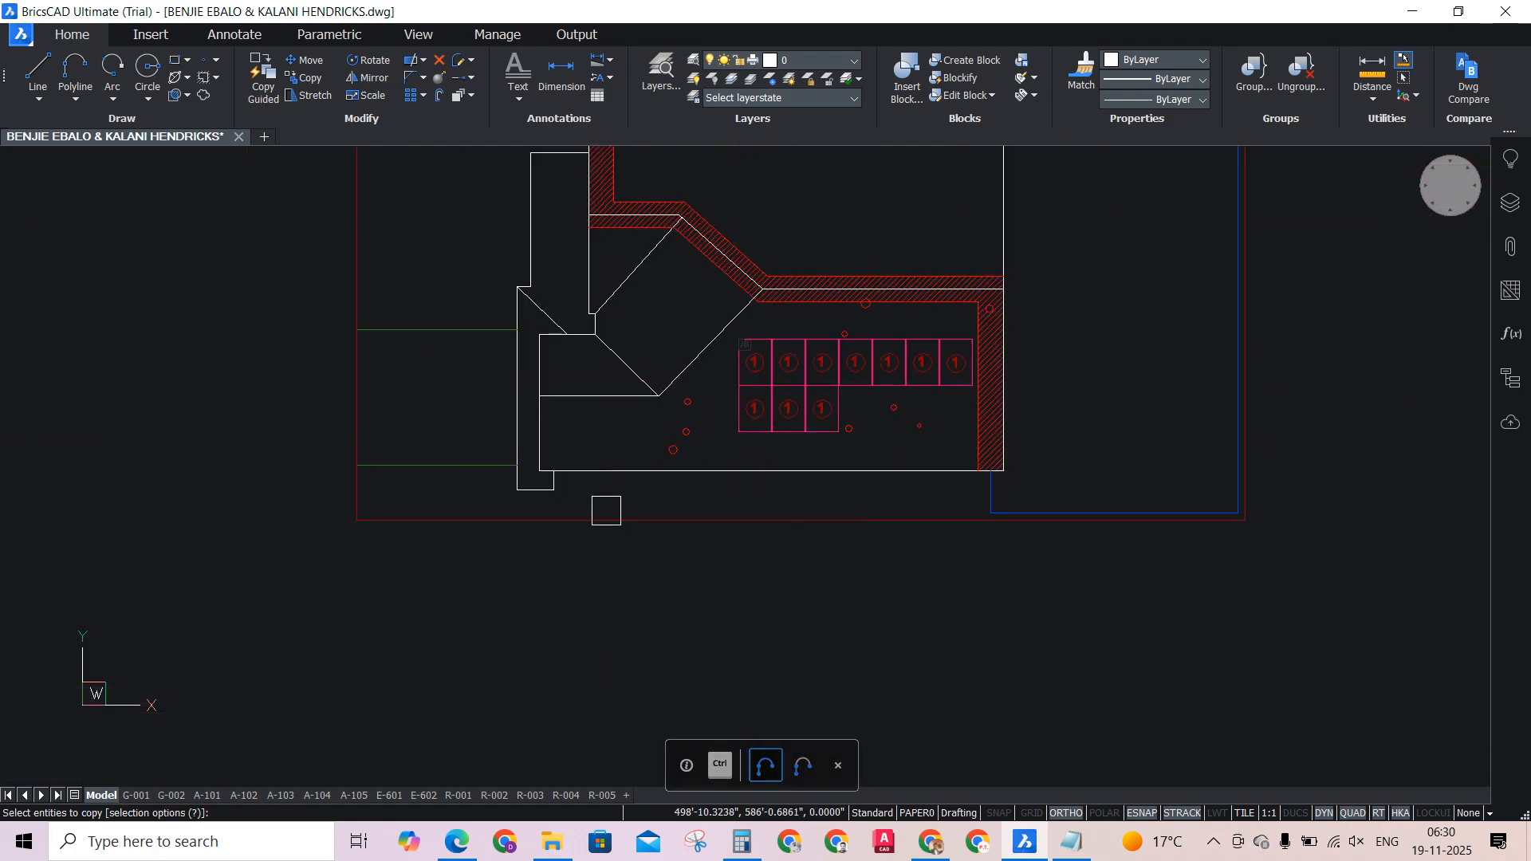
pyautogui.press('Escape')
pyautogui.scroll(4, 579, 497)
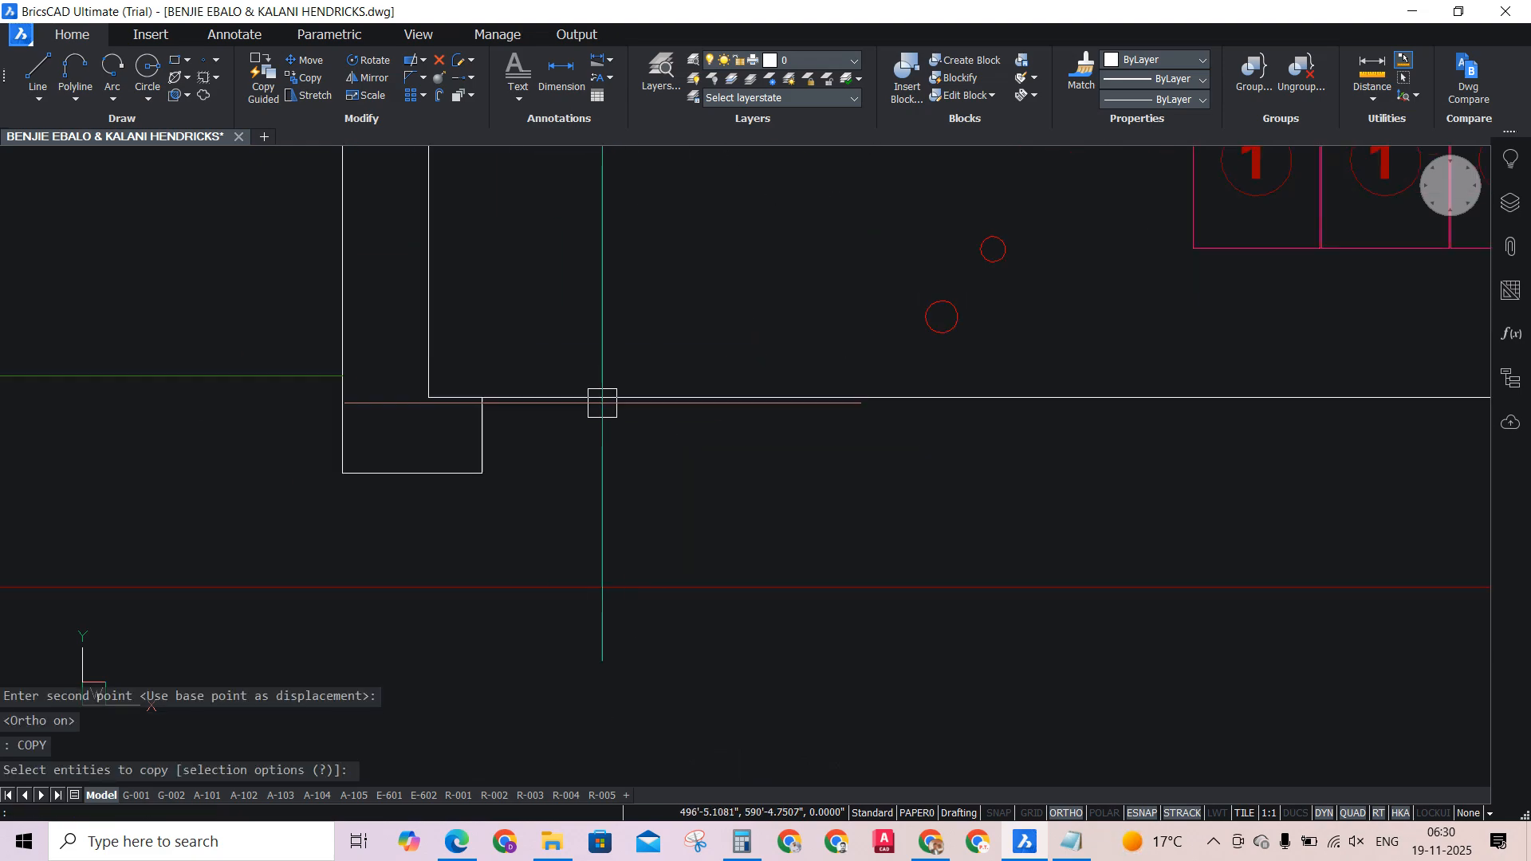
pyautogui.keyDown('ctrl'); pyautogui.scroll(-5, 635, 444); pyautogui.keyUp('ctrl')
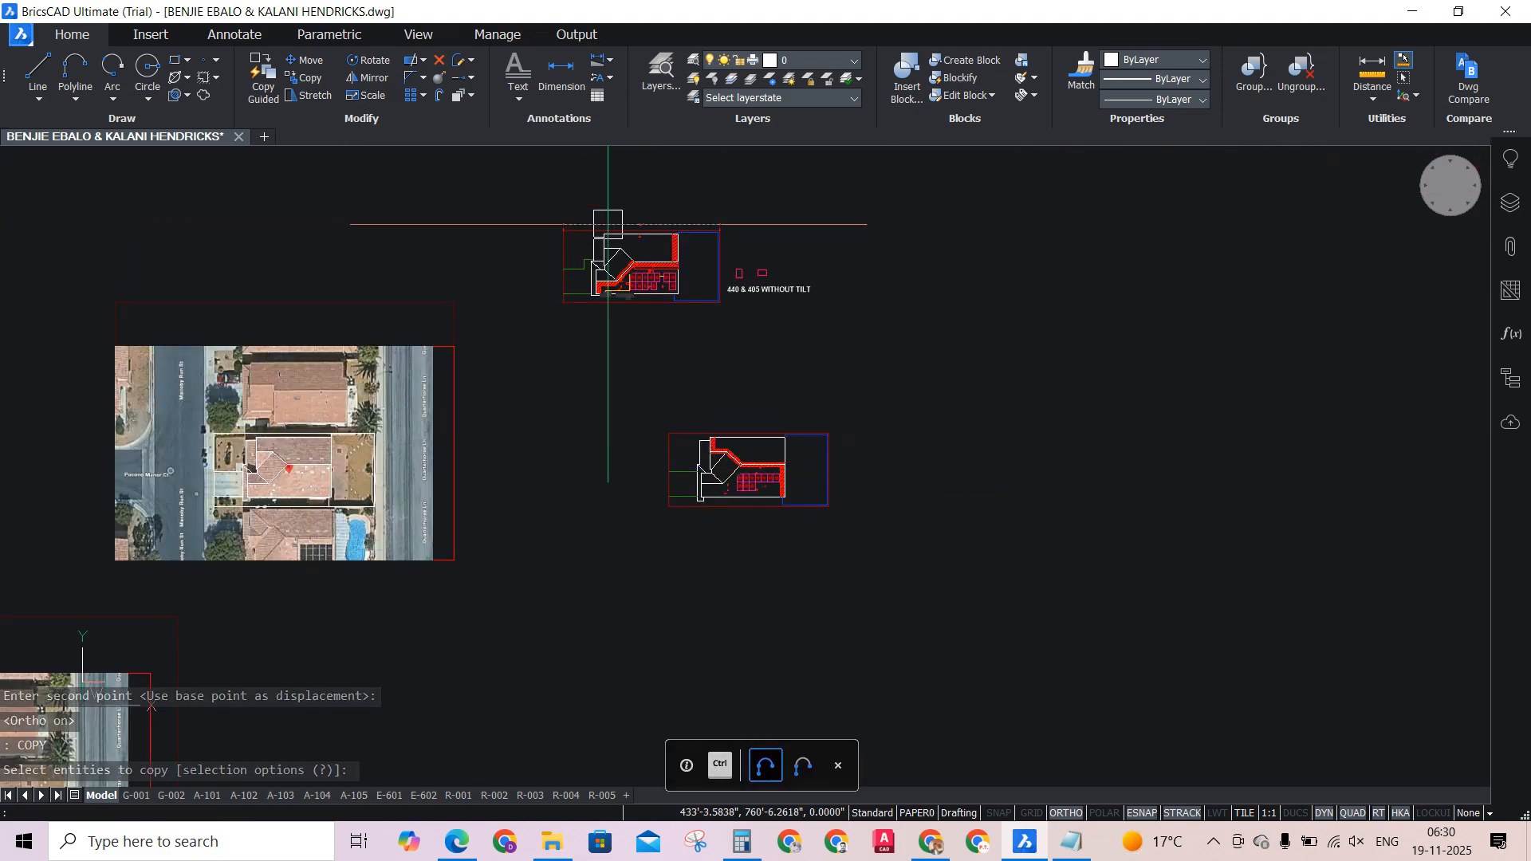
pyautogui.keyDown('ctrl'); pyautogui.scroll(6, 607, 225); pyautogui.keyUp('ctrl')
pyautogui.scroll(-3, 448, 304)
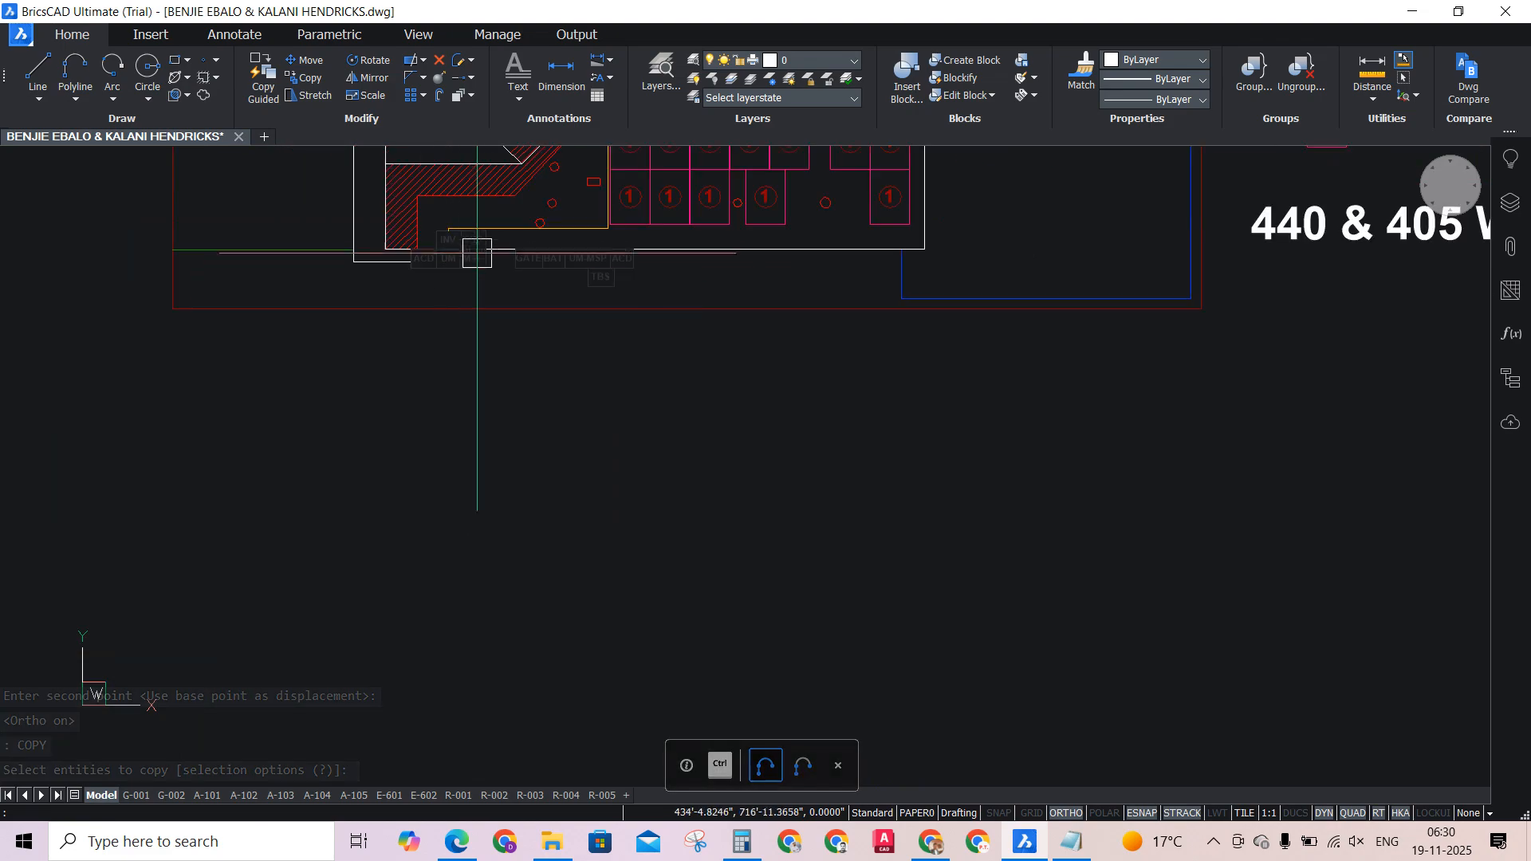
pyautogui.scroll(3, 477, 252)
pyautogui.scroll(-4, 481, 250)
pyautogui.scroll(5, 468, 244)
pyautogui.scroll(-3, 446, 244)
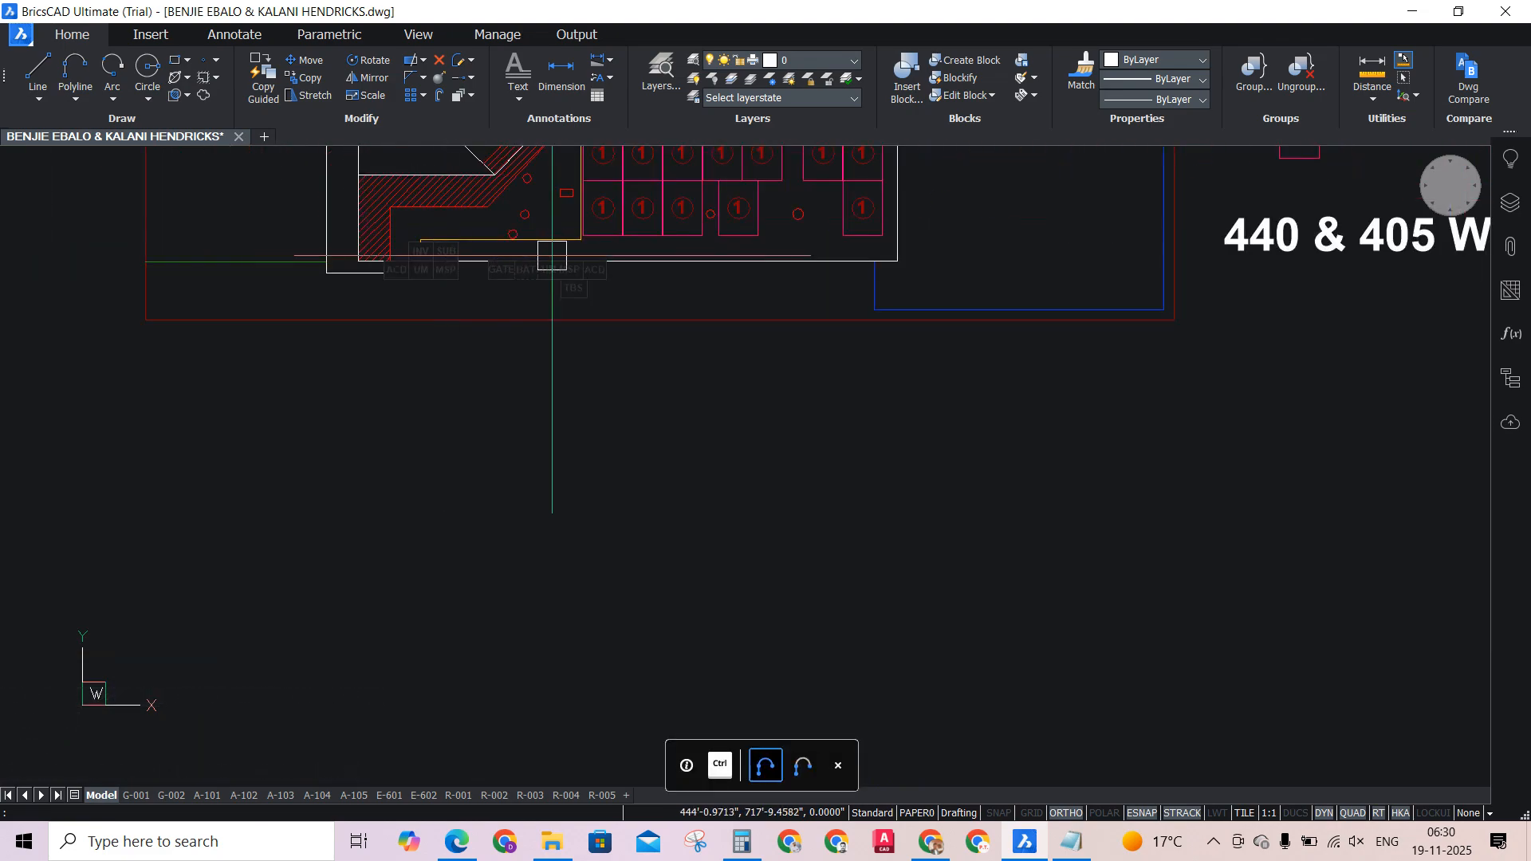
pyautogui.scroll(3, 551, 253)
pyautogui.scroll(-3, 554, 252)
pyautogui.scroll(4, 465, 273)
pyautogui.scroll(-3, 490, 281)
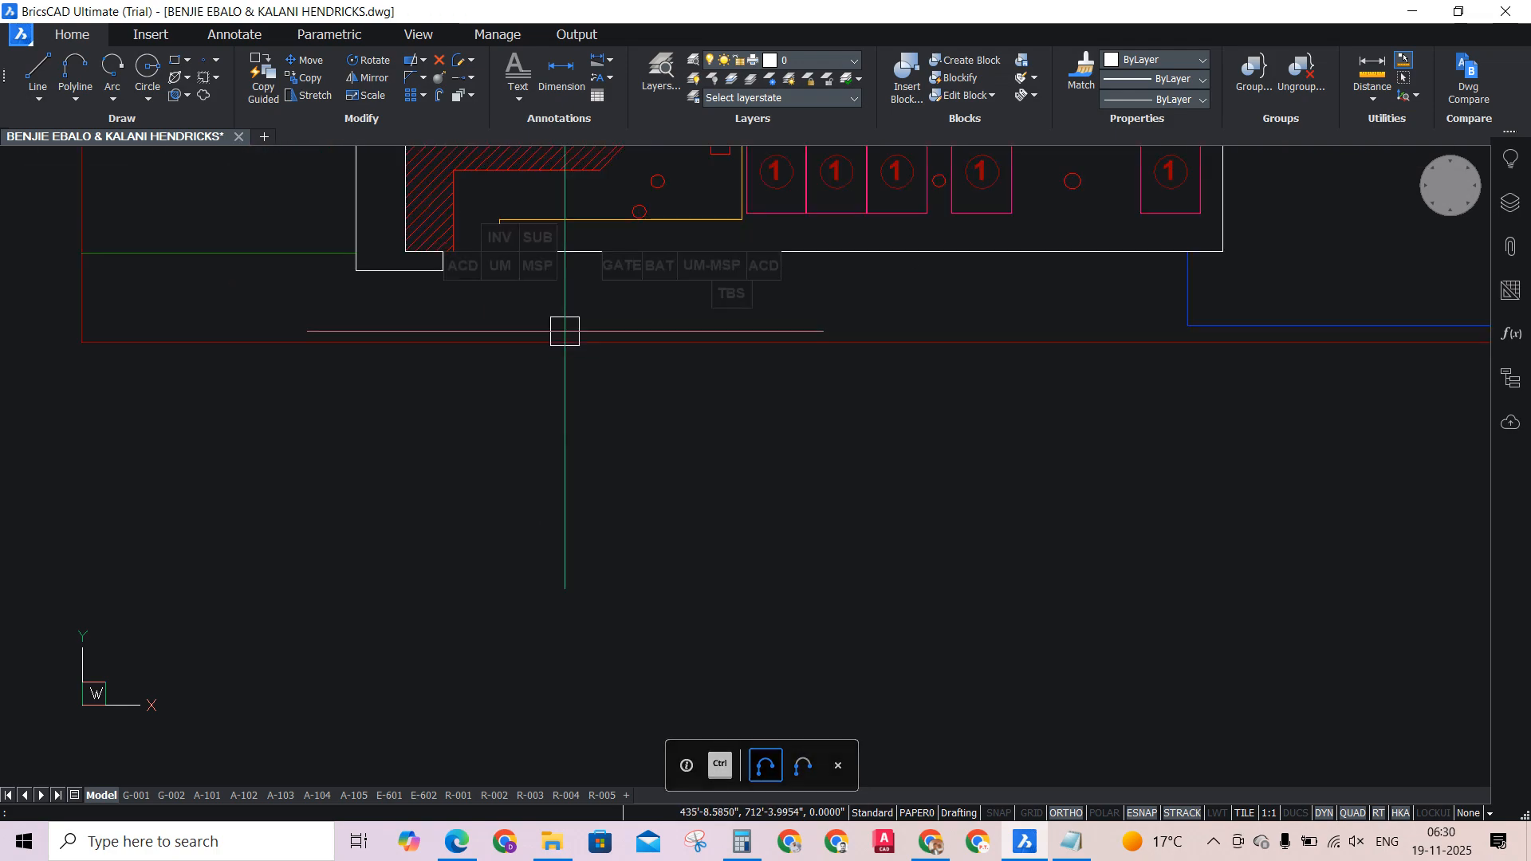
pyautogui.scroll(4, 564, 328)
pyautogui.scroll(-3, 614, 397)
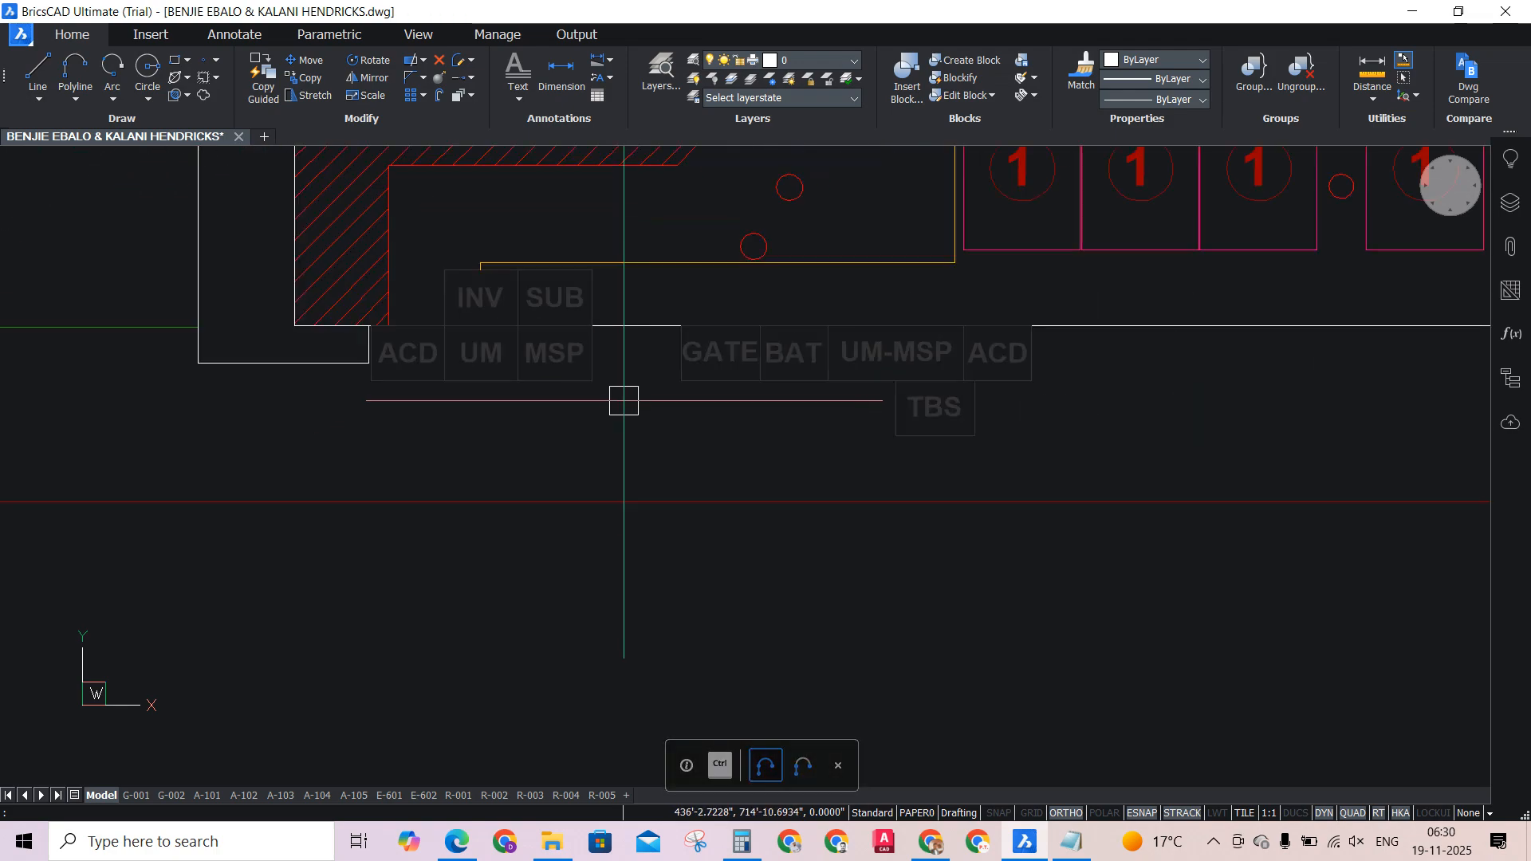
pyautogui.scroll(3, 621, 399)
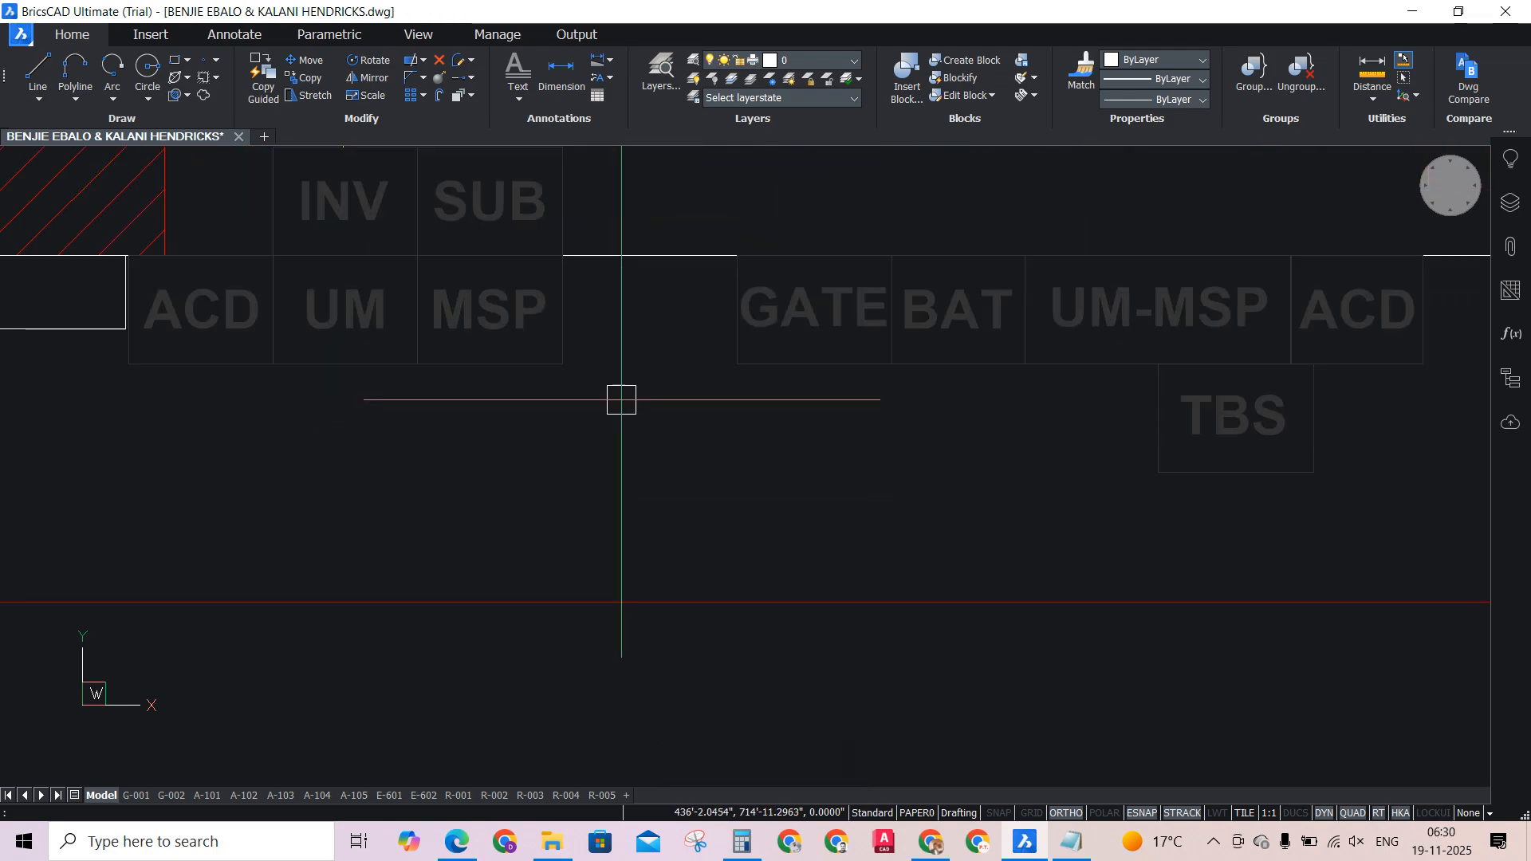
# Copy the ACD, UM, MSP and INV label boxes from the upper plan to just below the lower wall of the lower plan.
pyautogui.click(313, 283)
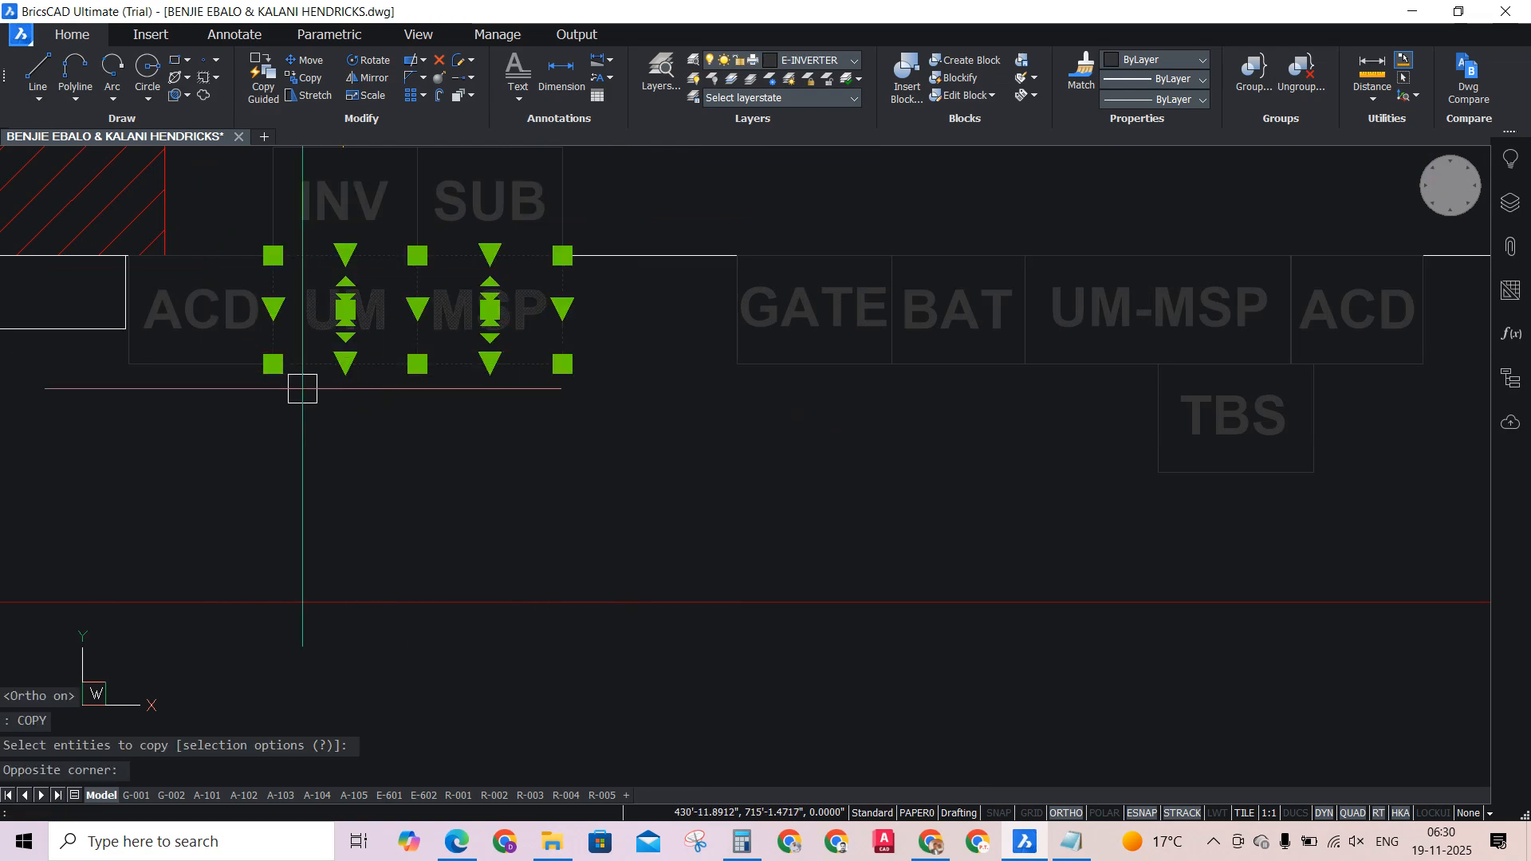
pyautogui.click(248, 410)
pyautogui.click(181, 290)
pyautogui.scroll(-2, 402, 347)
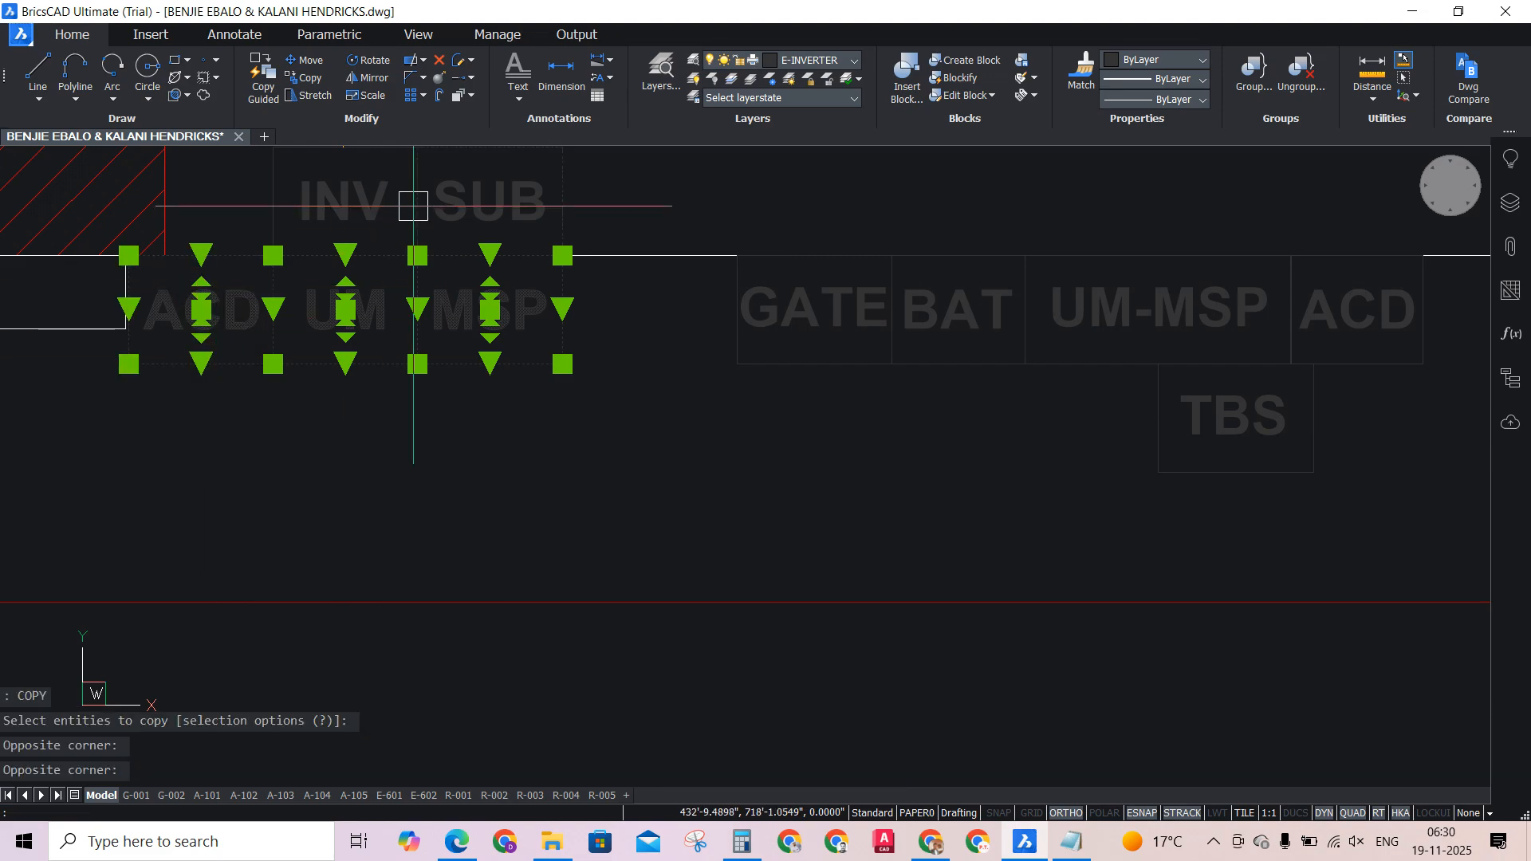
pyautogui.scroll(4, 401, 292)
pyautogui.scroll(2, 393, 321)
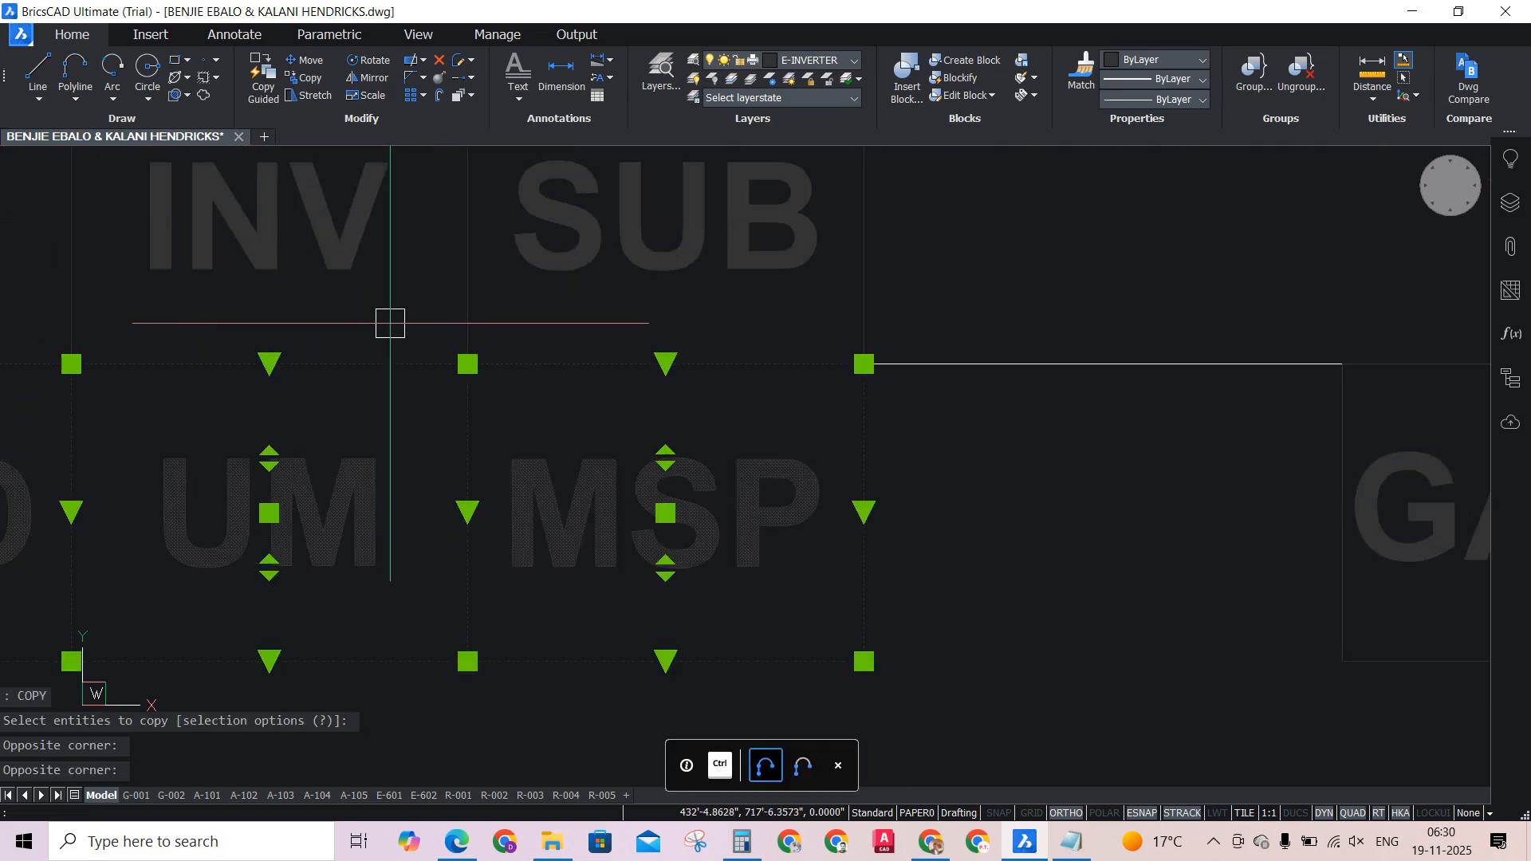
pyautogui.scroll(-3, 404, 293)
pyautogui.click(554, 274)
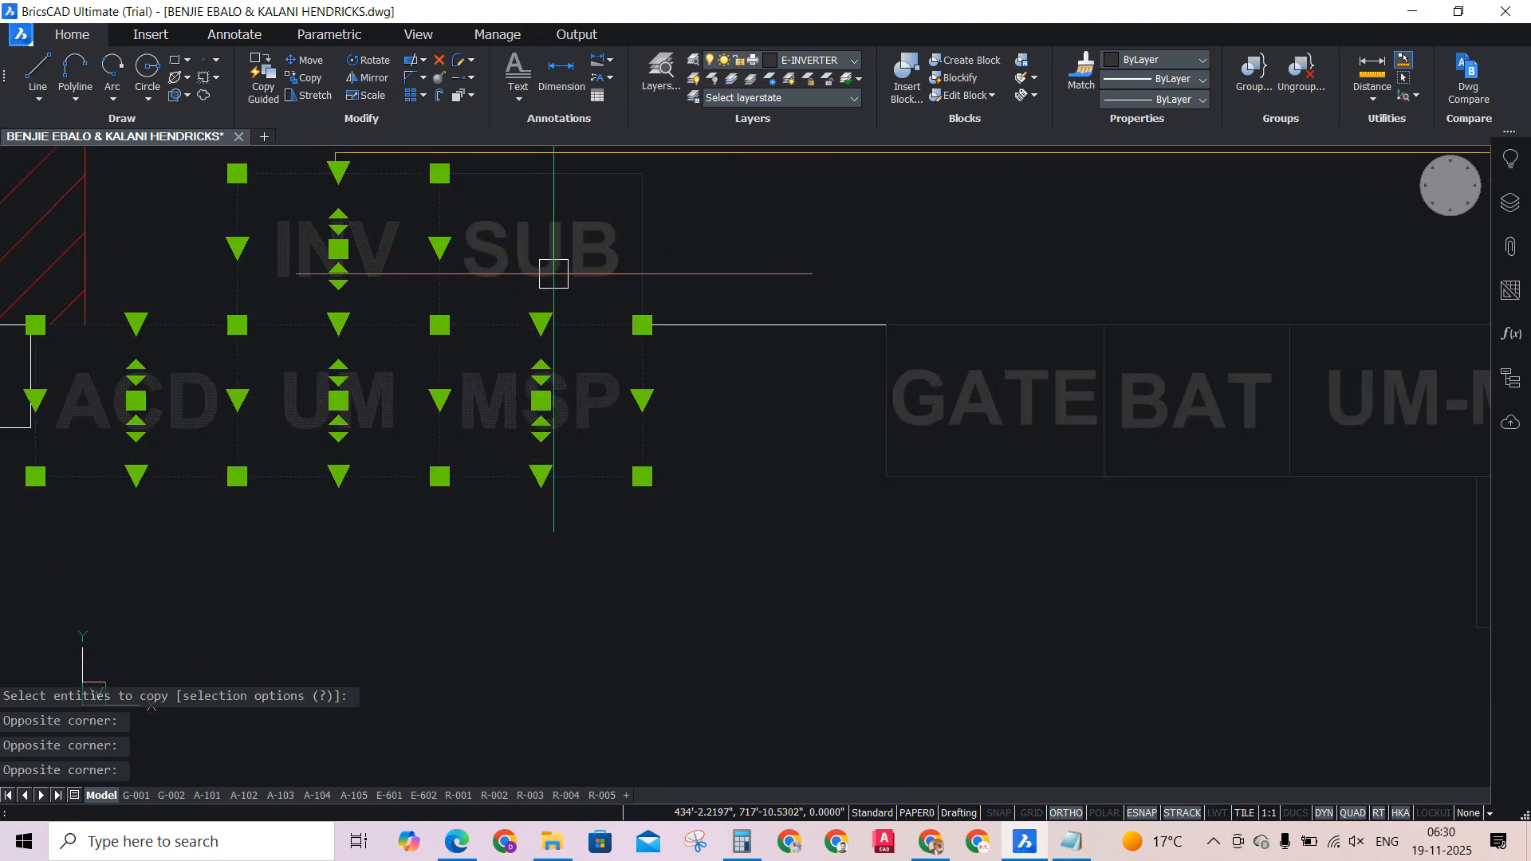
pyautogui.moveTo(450, 411)
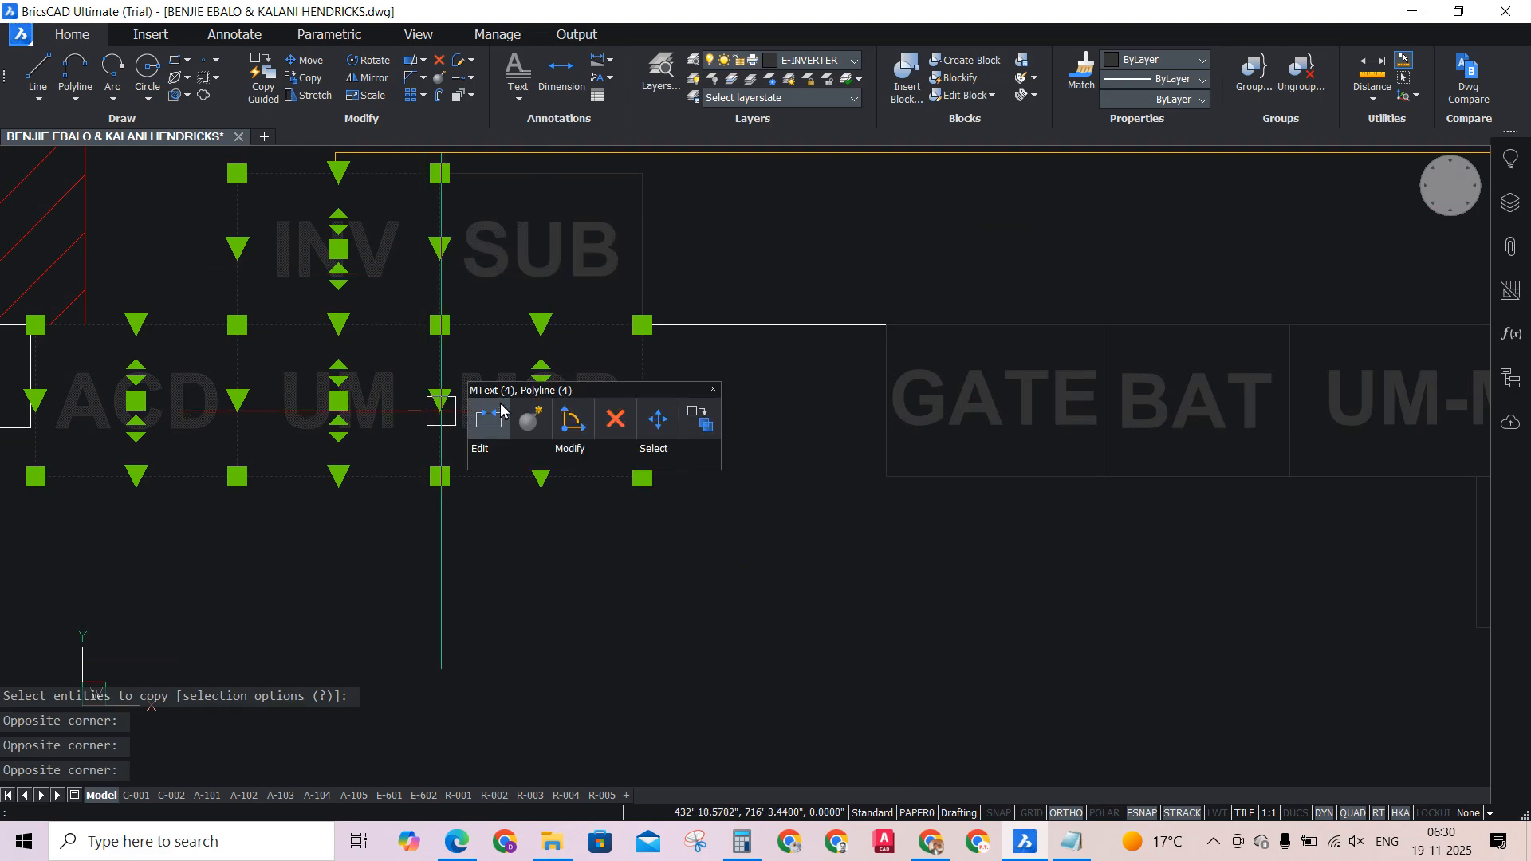
pyautogui.scroll(-4, 805, 411)
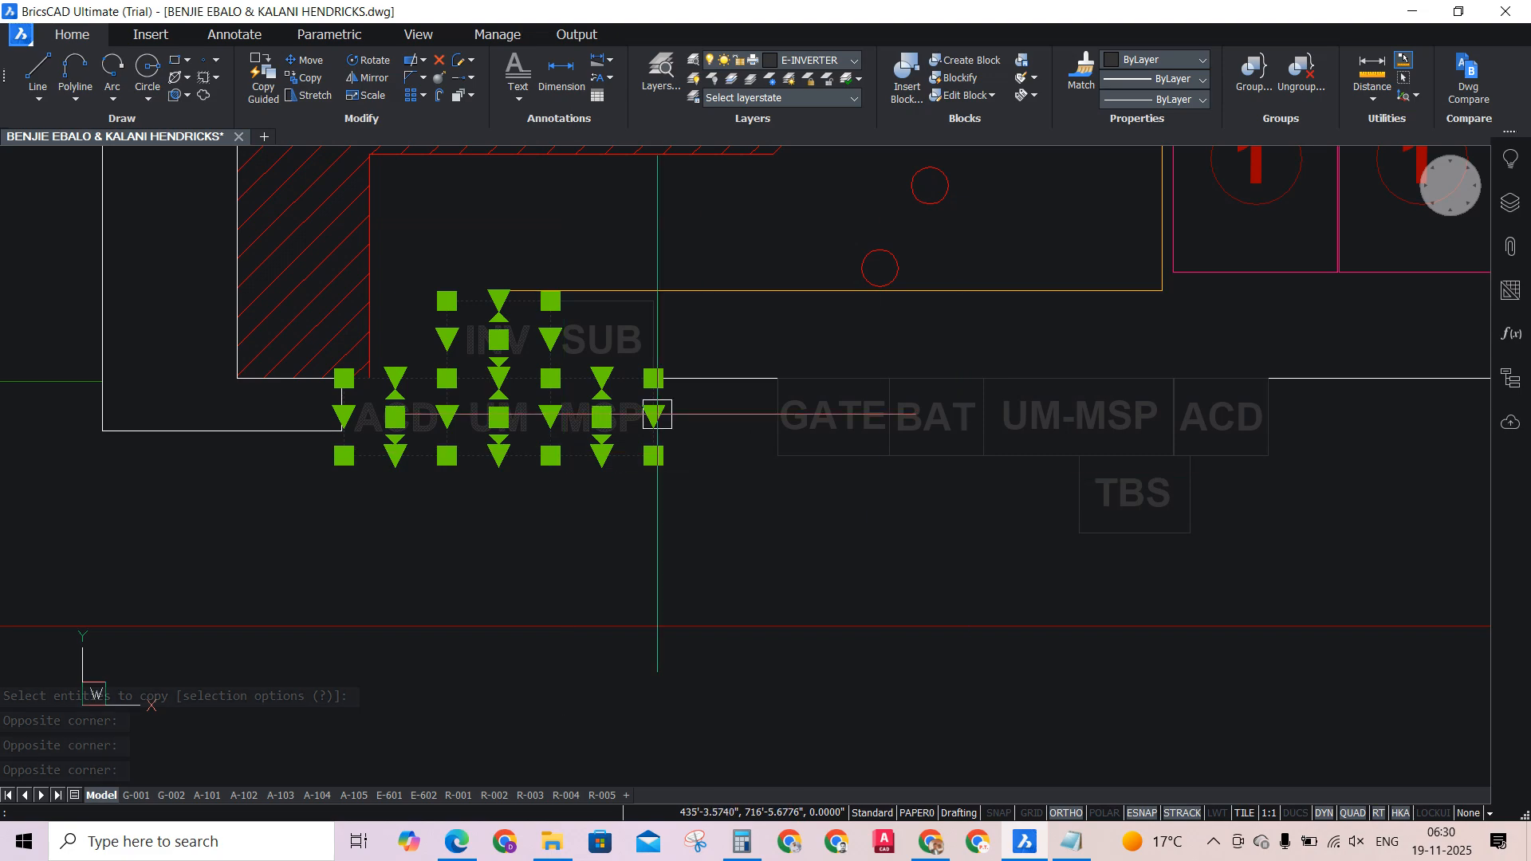
pyautogui.scroll(1, 657, 414)
pyautogui.scroll(3, 214, 422)
pyautogui.scroll(-1, 222, 425)
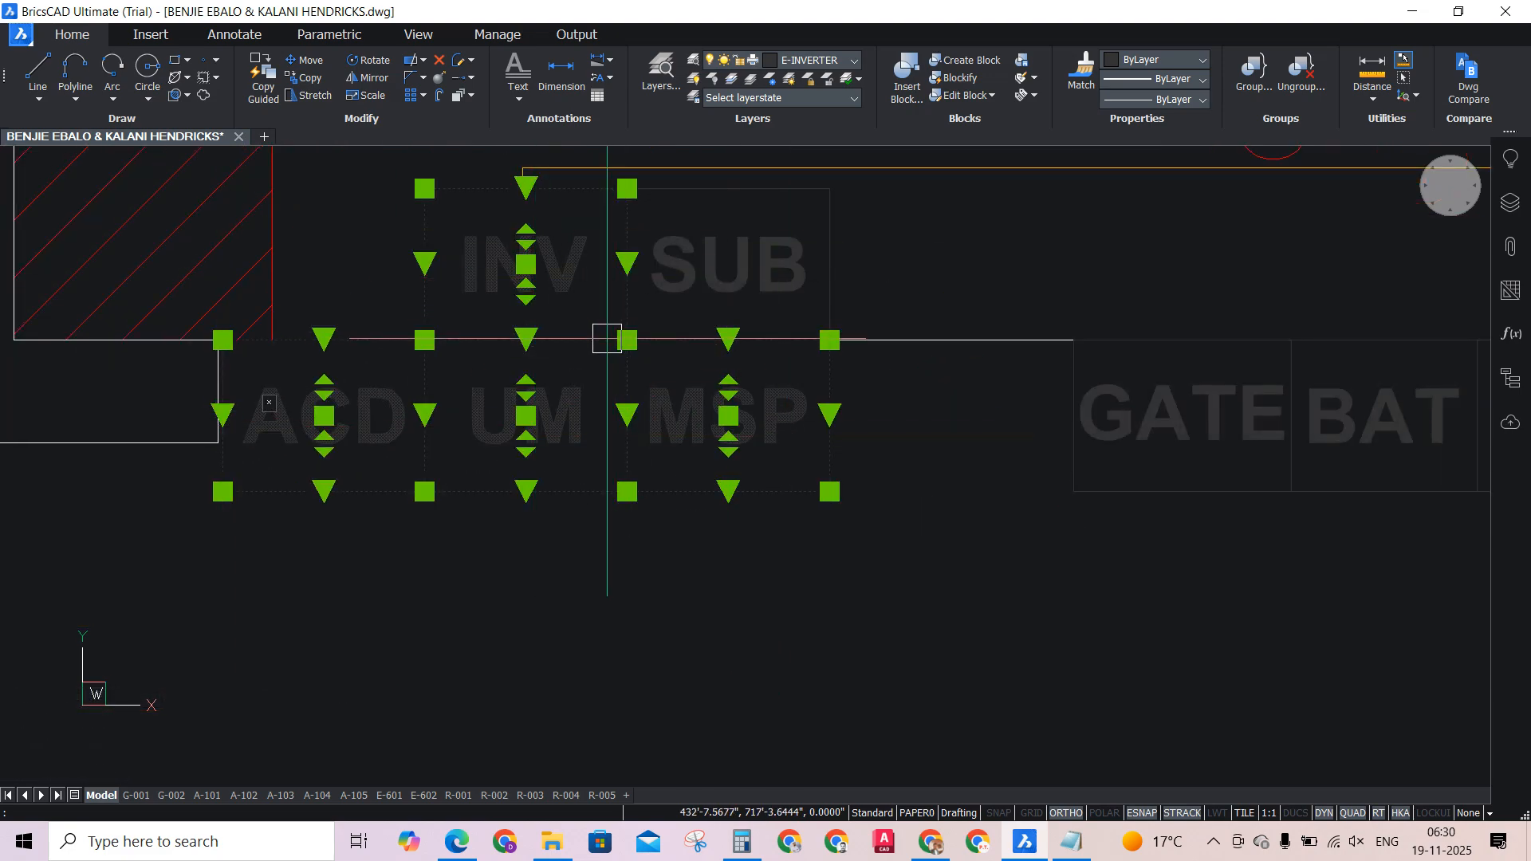
pyautogui.write('co')
pyautogui.press('Return')
pyautogui.click(529, 290)
pyautogui.scroll(-4, 528, 290)
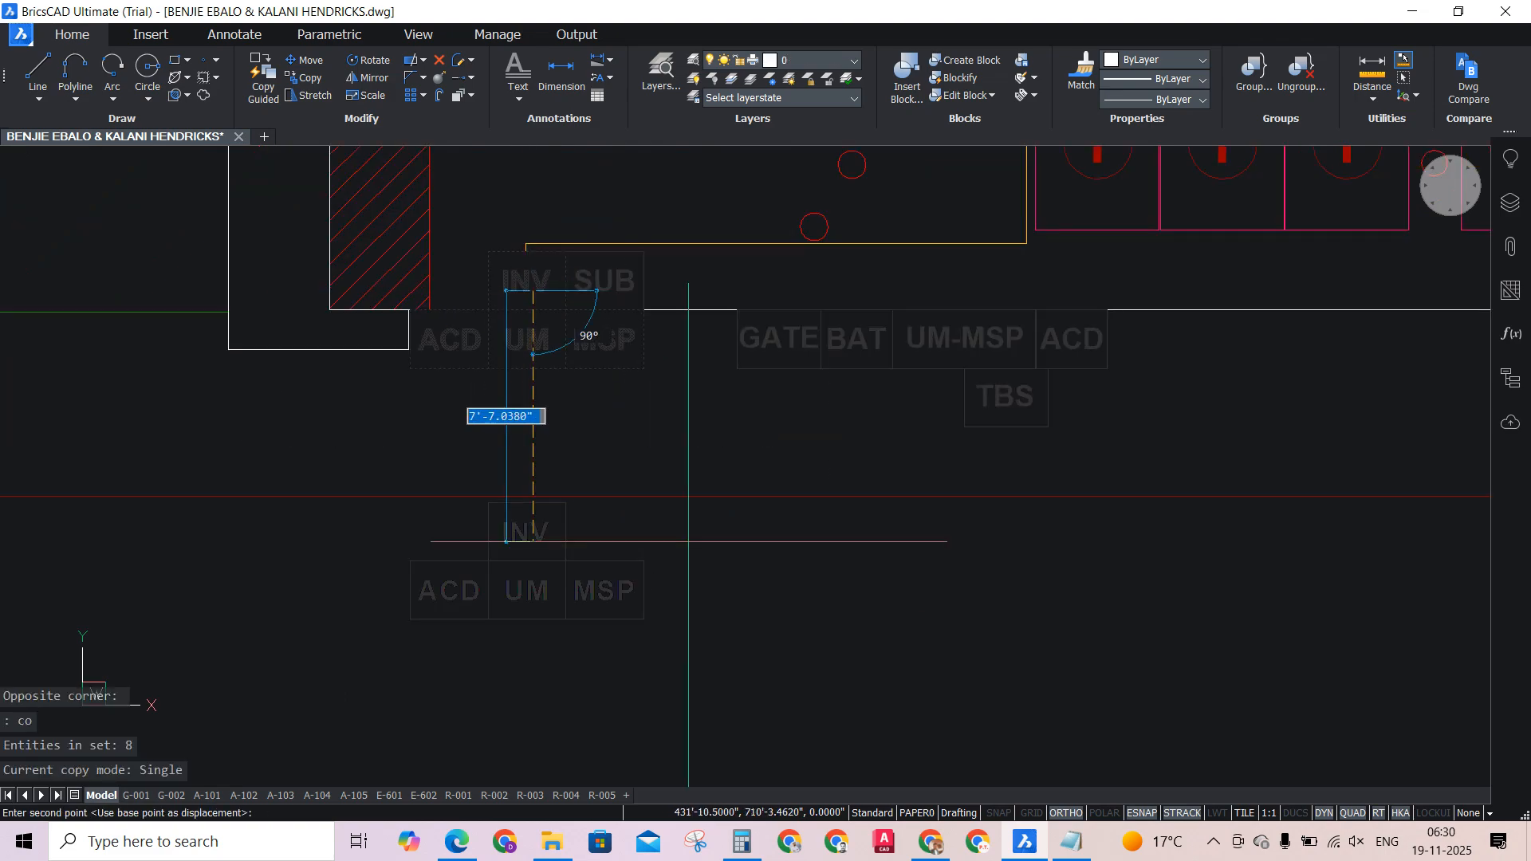
pyautogui.scroll(-2, 532, 543)
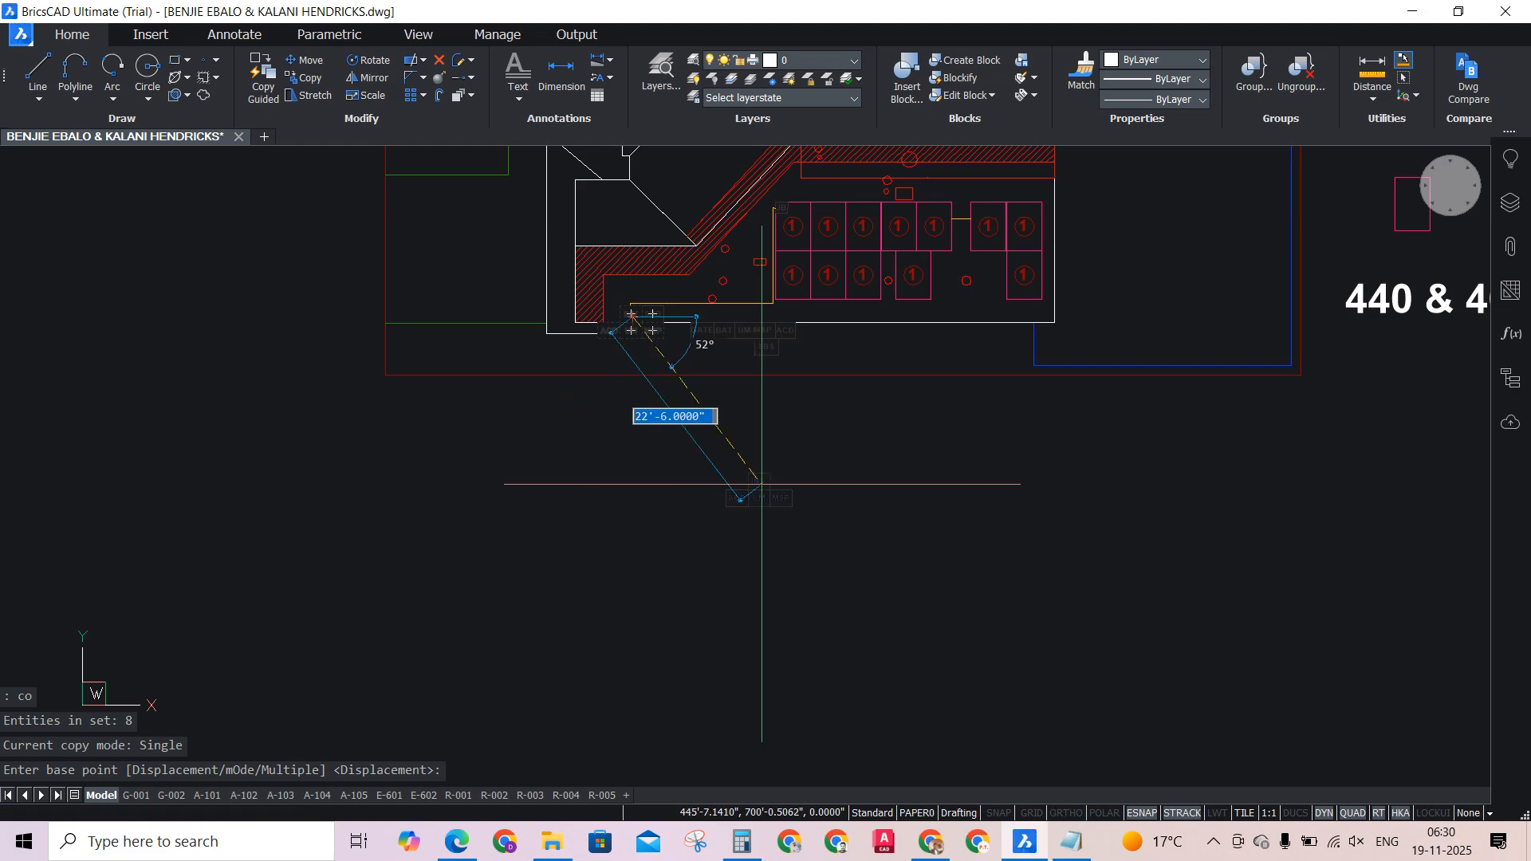
pyautogui.scroll(-4, 754, 483)
pyautogui.scroll(8, 930, 637)
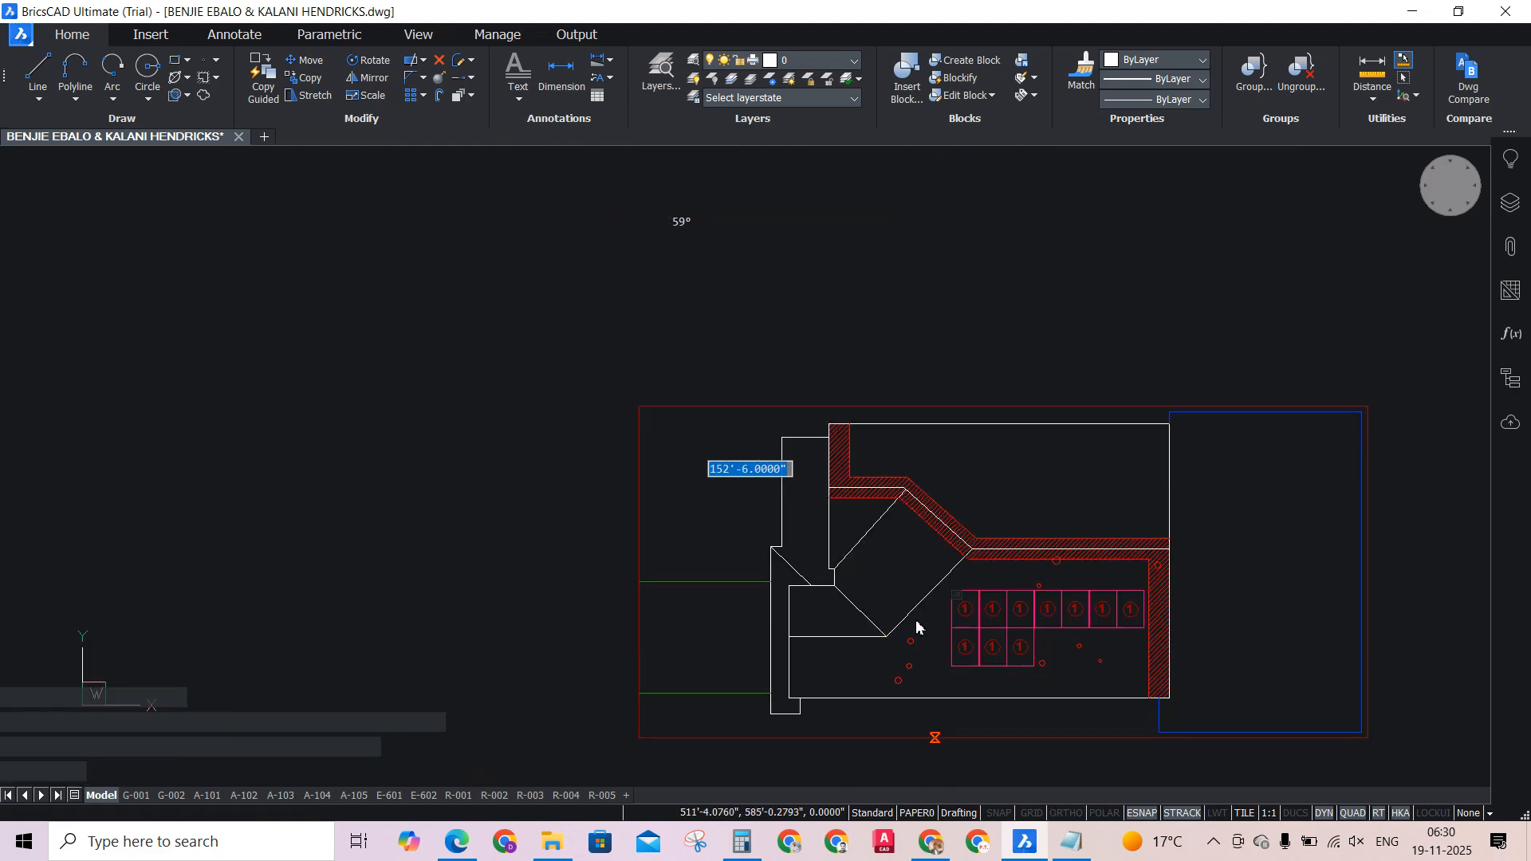
pyautogui.scroll(2, 869, 662)
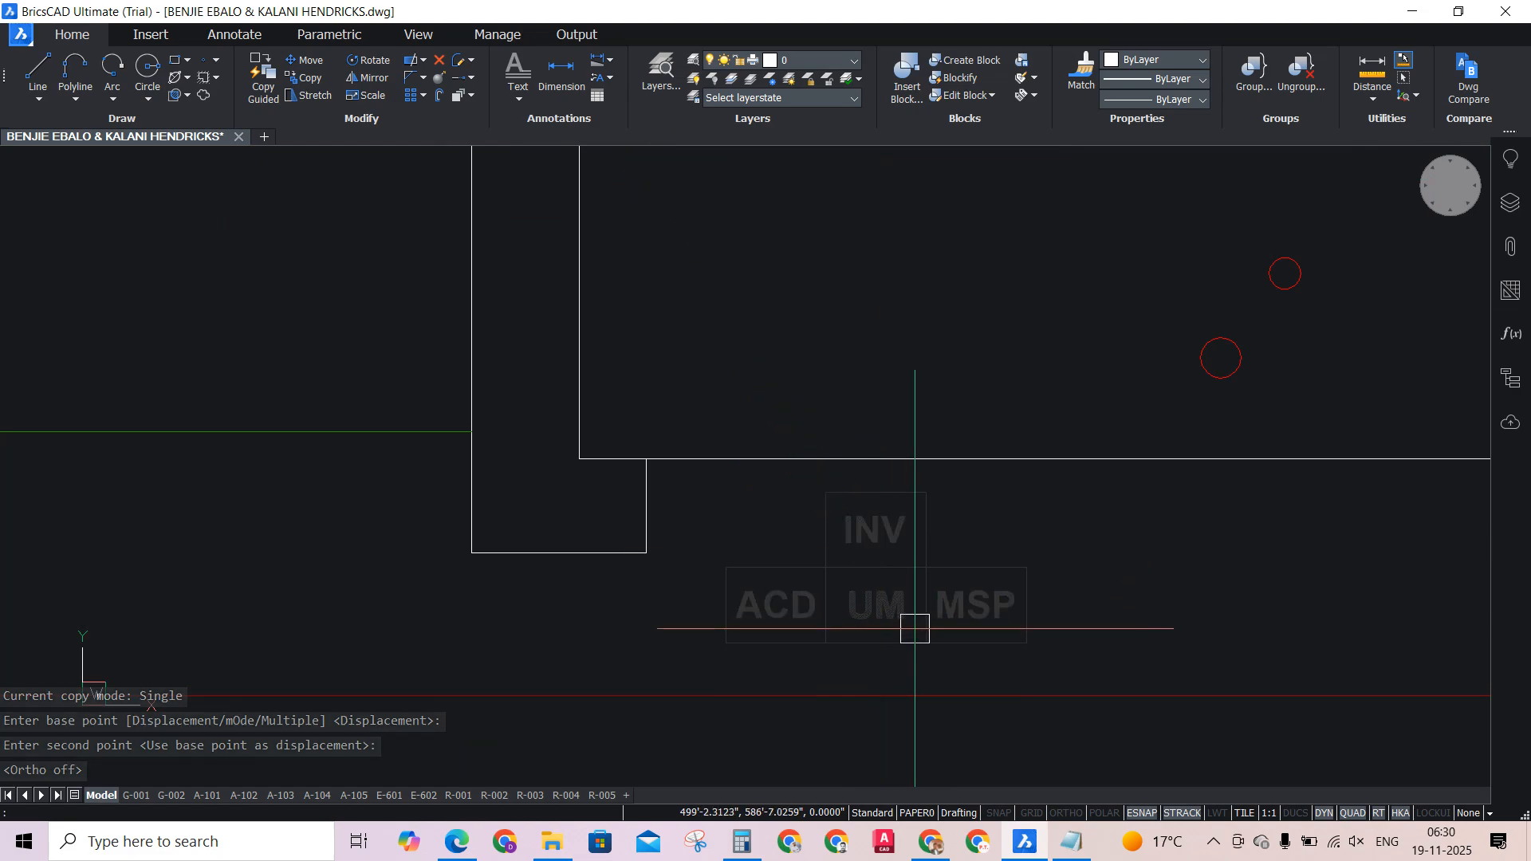
# Move the copied INV label box straight up so its lower edge sits on the lower plan's bottom wall line.
pyautogui.press('space')
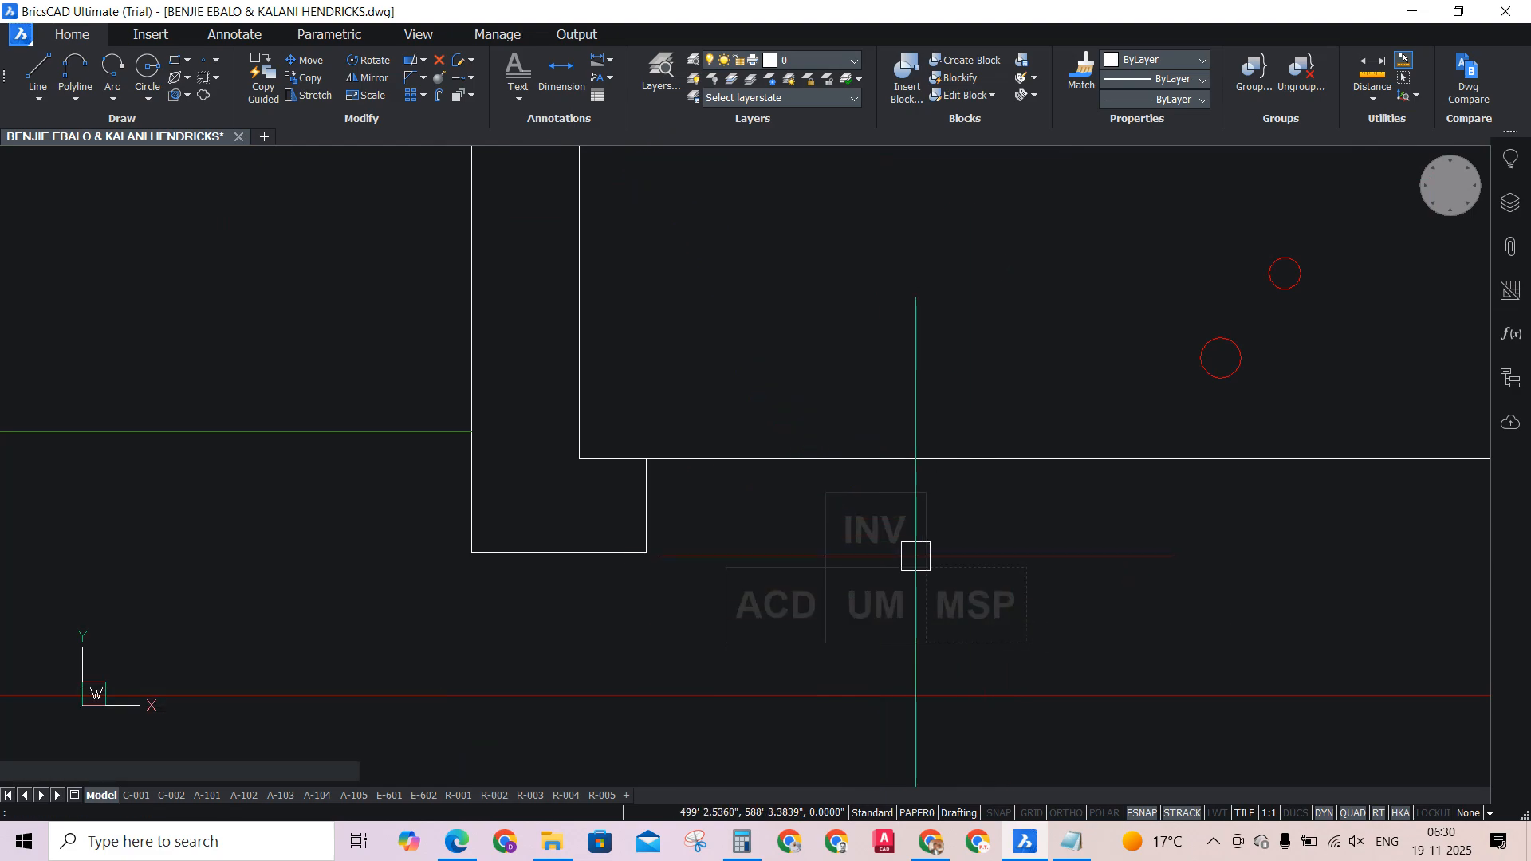
pyautogui.scroll(3, 915, 555)
pyautogui.click(1002, 502)
pyautogui.click(654, 483)
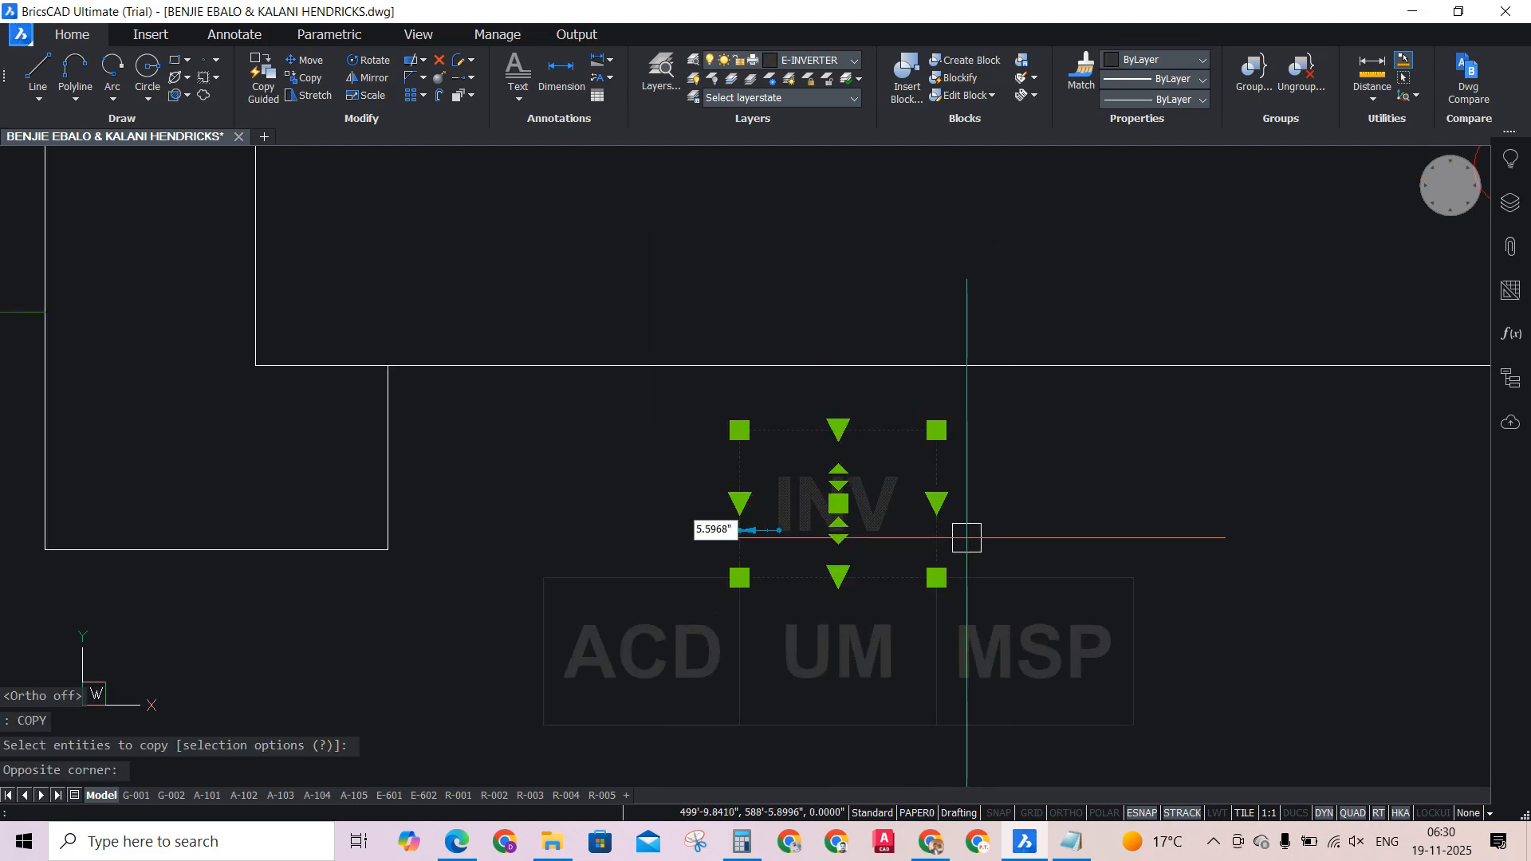
pyautogui.write('m')
pyautogui.press('Return')
pyautogui.scroll(2, 897, 556)
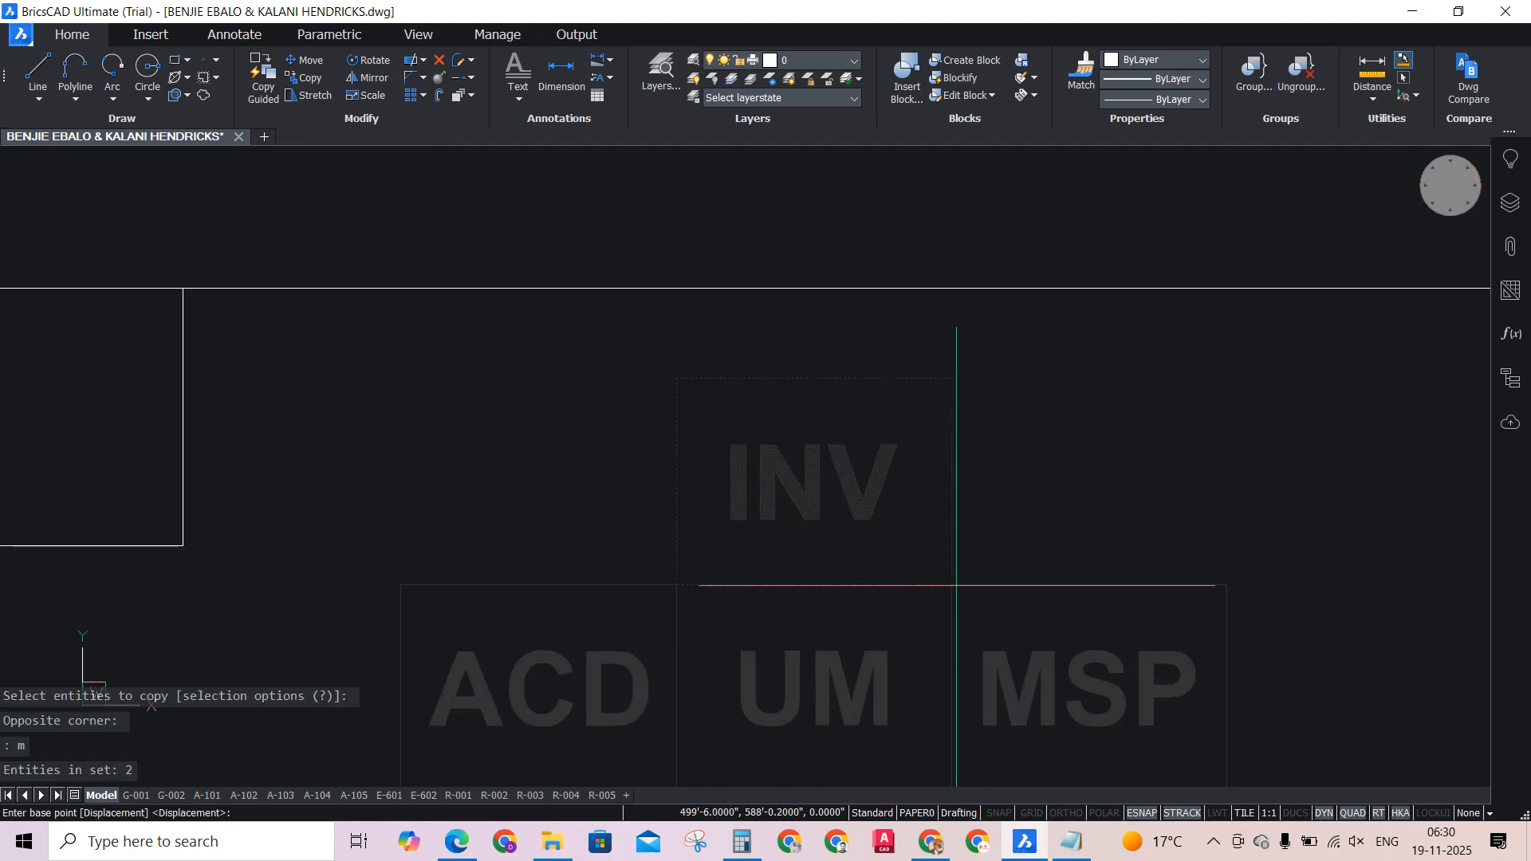
pyautogui.click(956, 585)
pyautogui.click(935, 335)
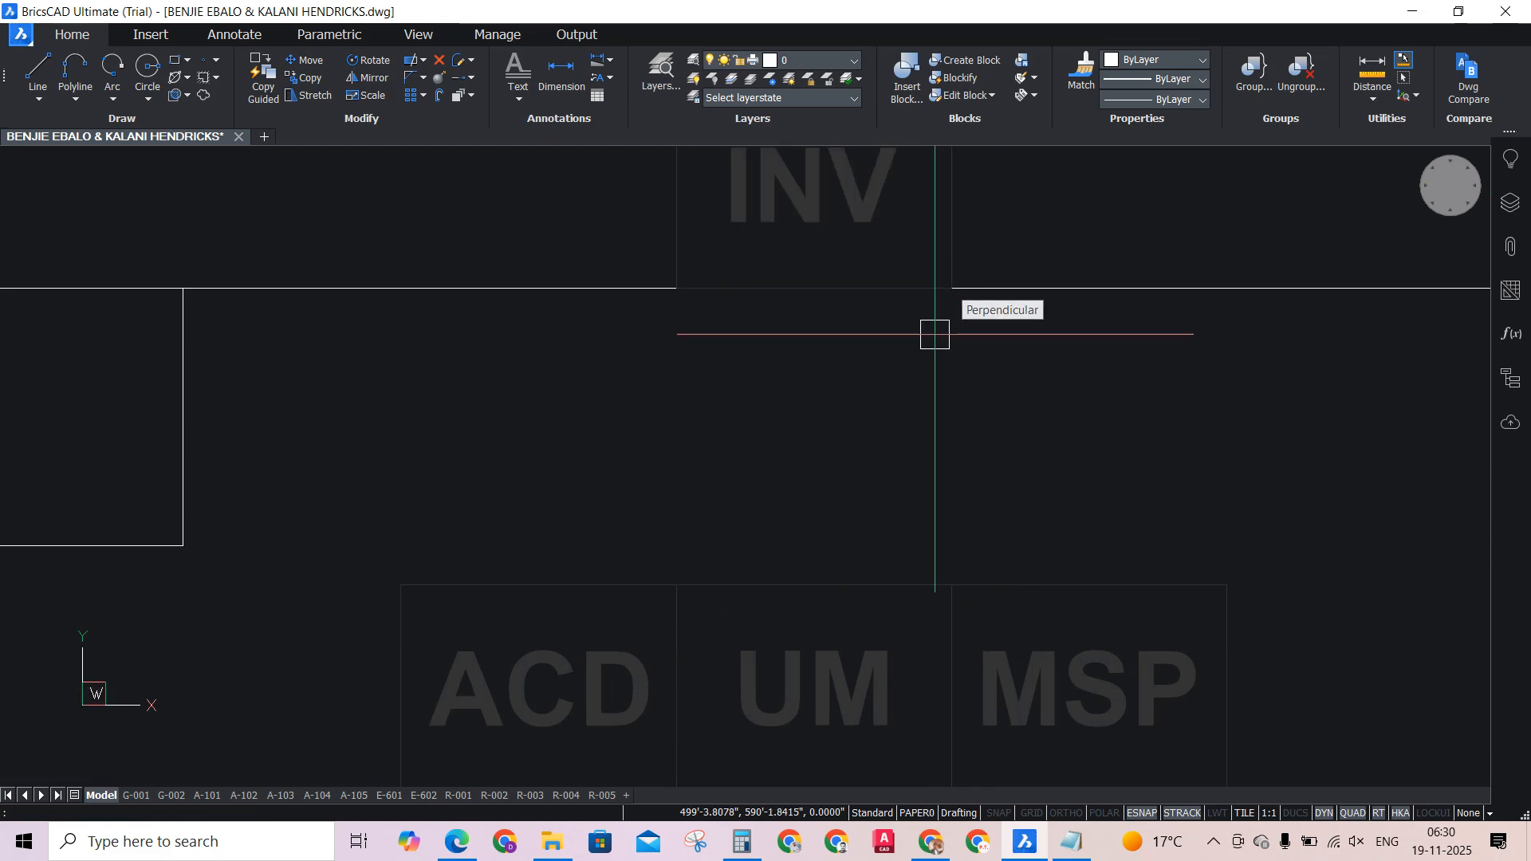
# Move the copied ACD, UM and MSP boxes together so their upper-left corner meets the INV box's lower-left corner on the wall line.
pyautogui.scroll(-5, 935, 335)
pyautogui.scroll(3, 1045, 486)
pyautogui.click(1060, 481)
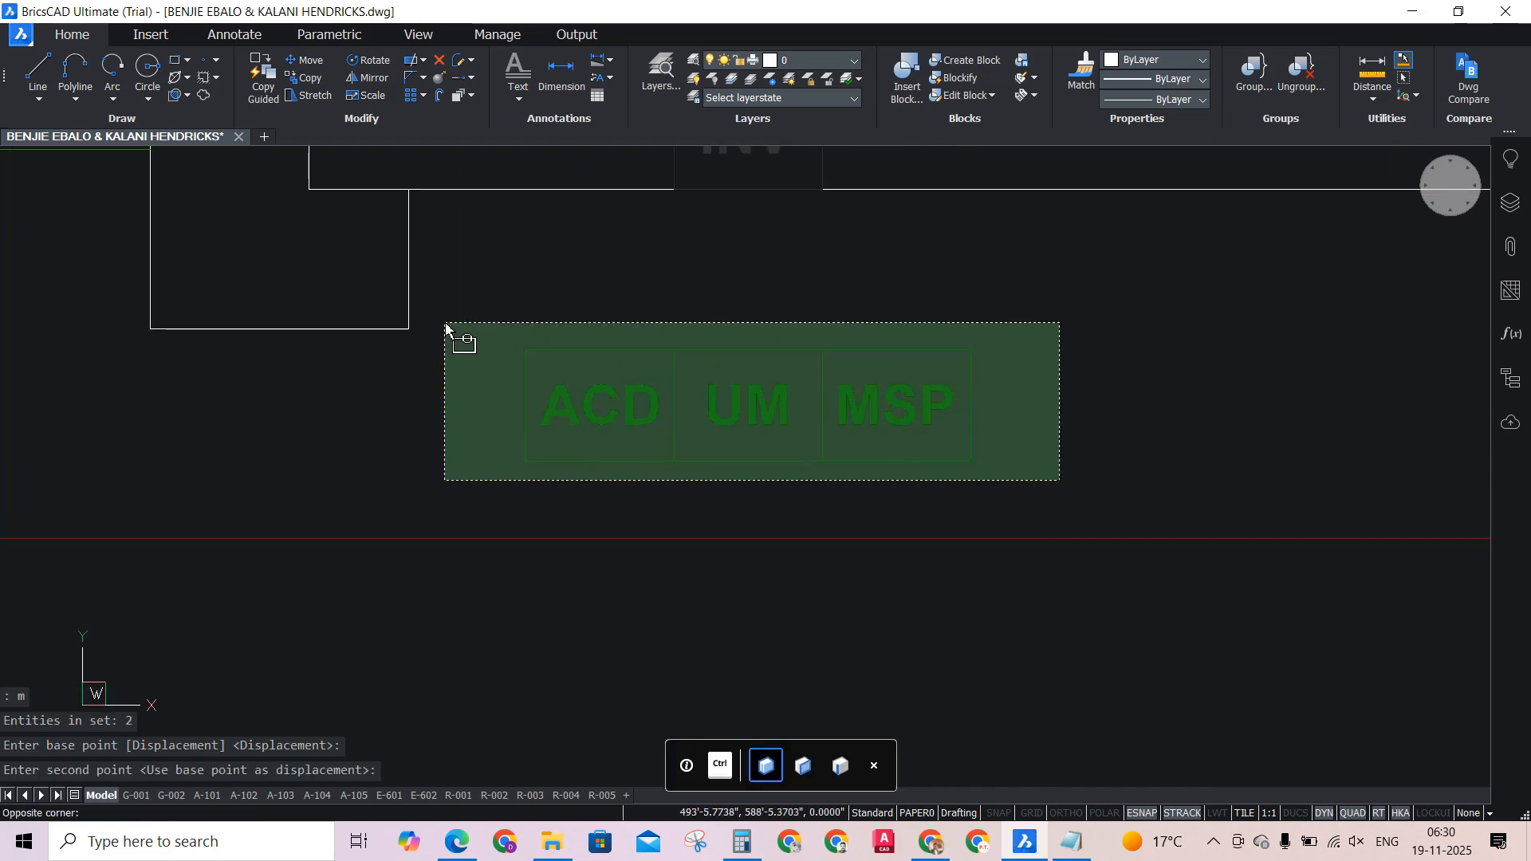
pyautogui.click(446, 324)
pyautogui.write('m')
pyautogui.press('Return')
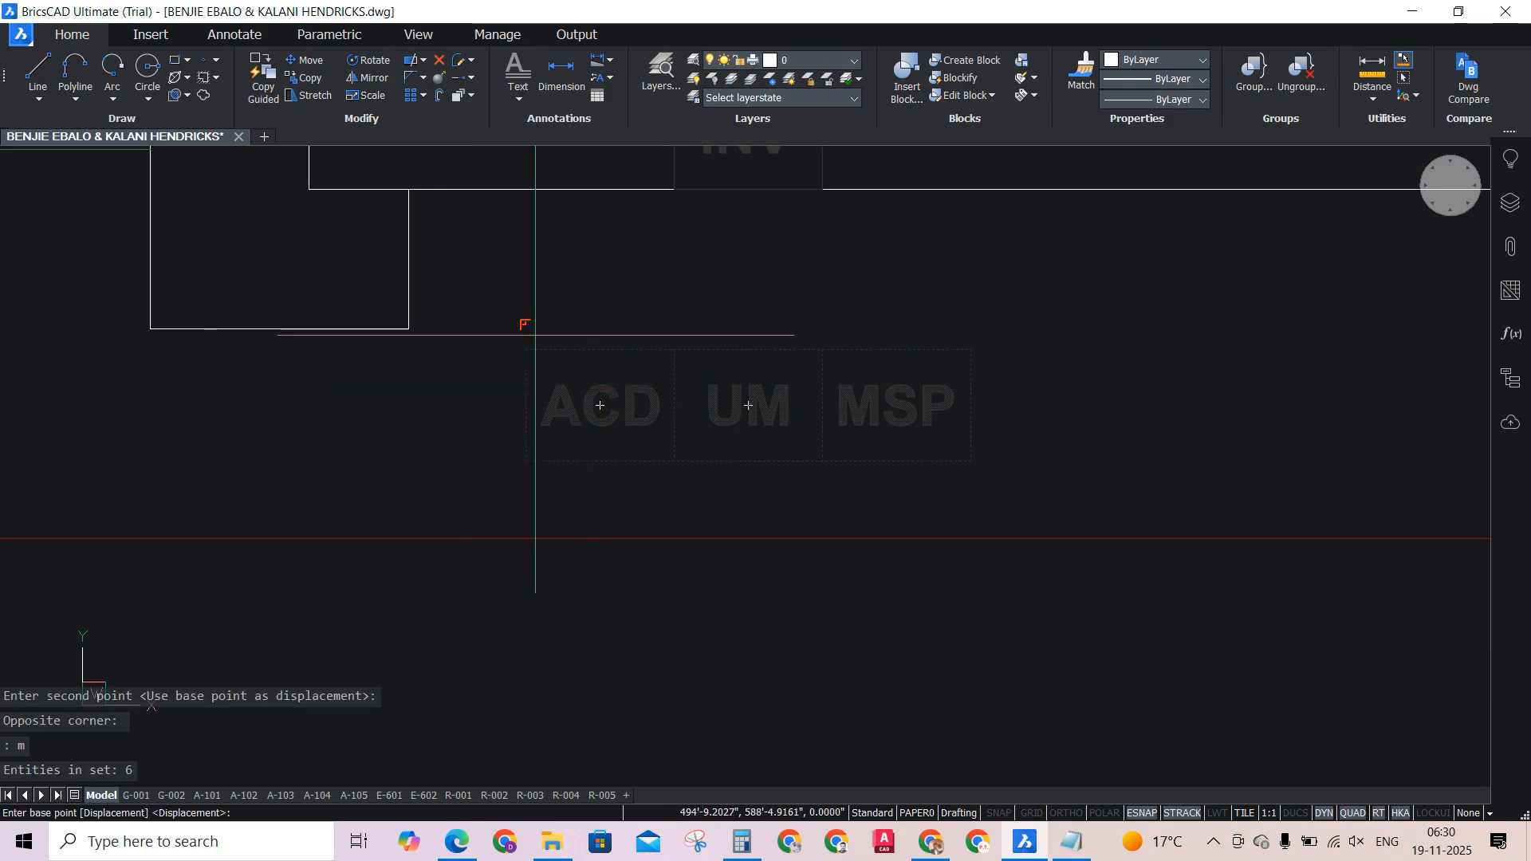
pyautogui.click(536, 345)
pyautogui.scroll(-3, 602, 403)
pyautogui.scroll(4, 630, 314)
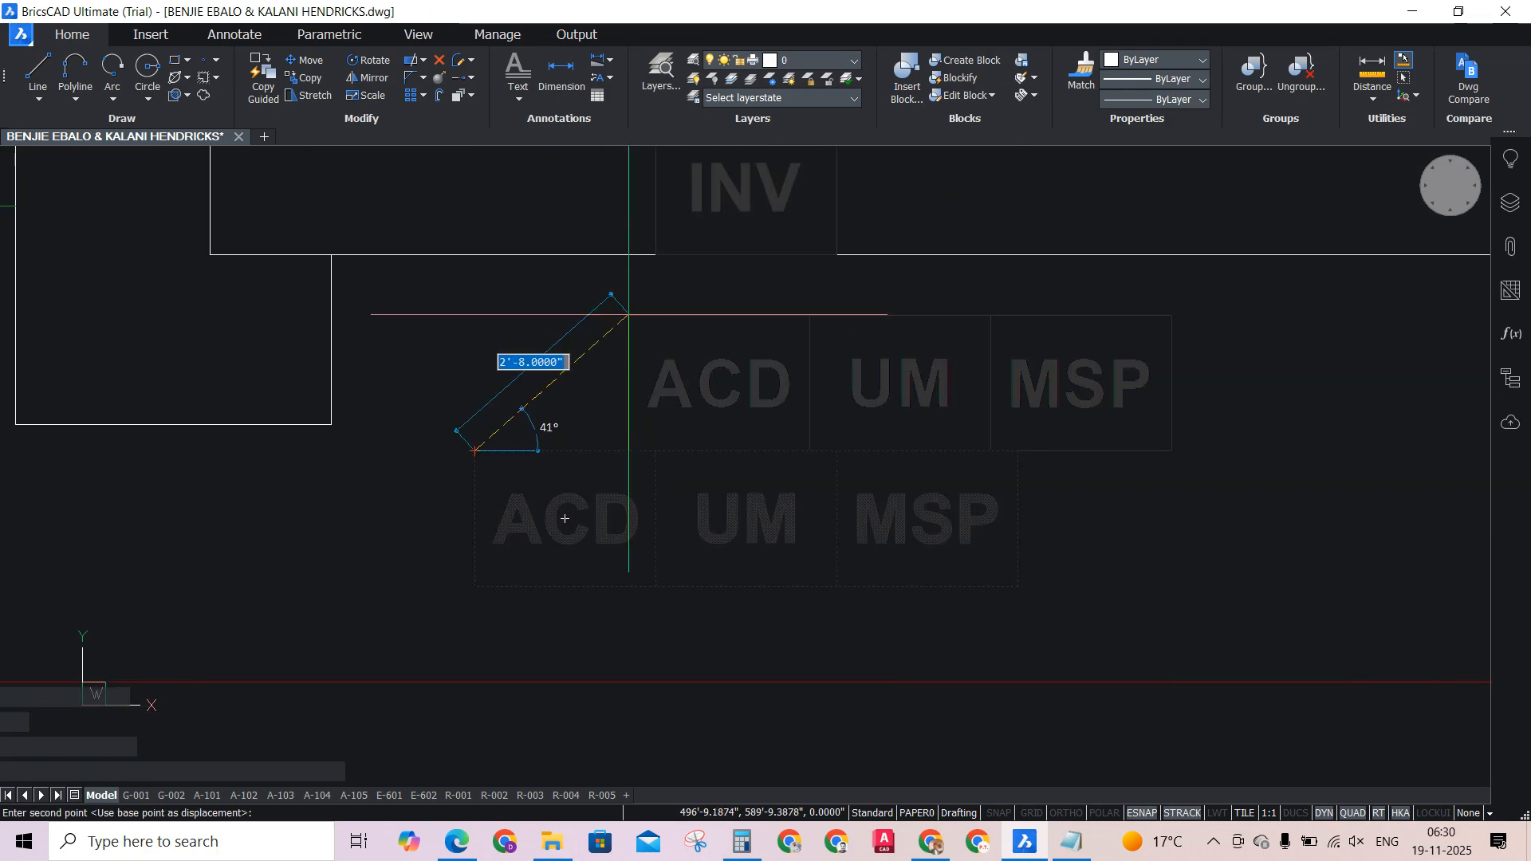
pyautogui.click(655, 255)
pyautogui.scroll(-3, 790, 414)
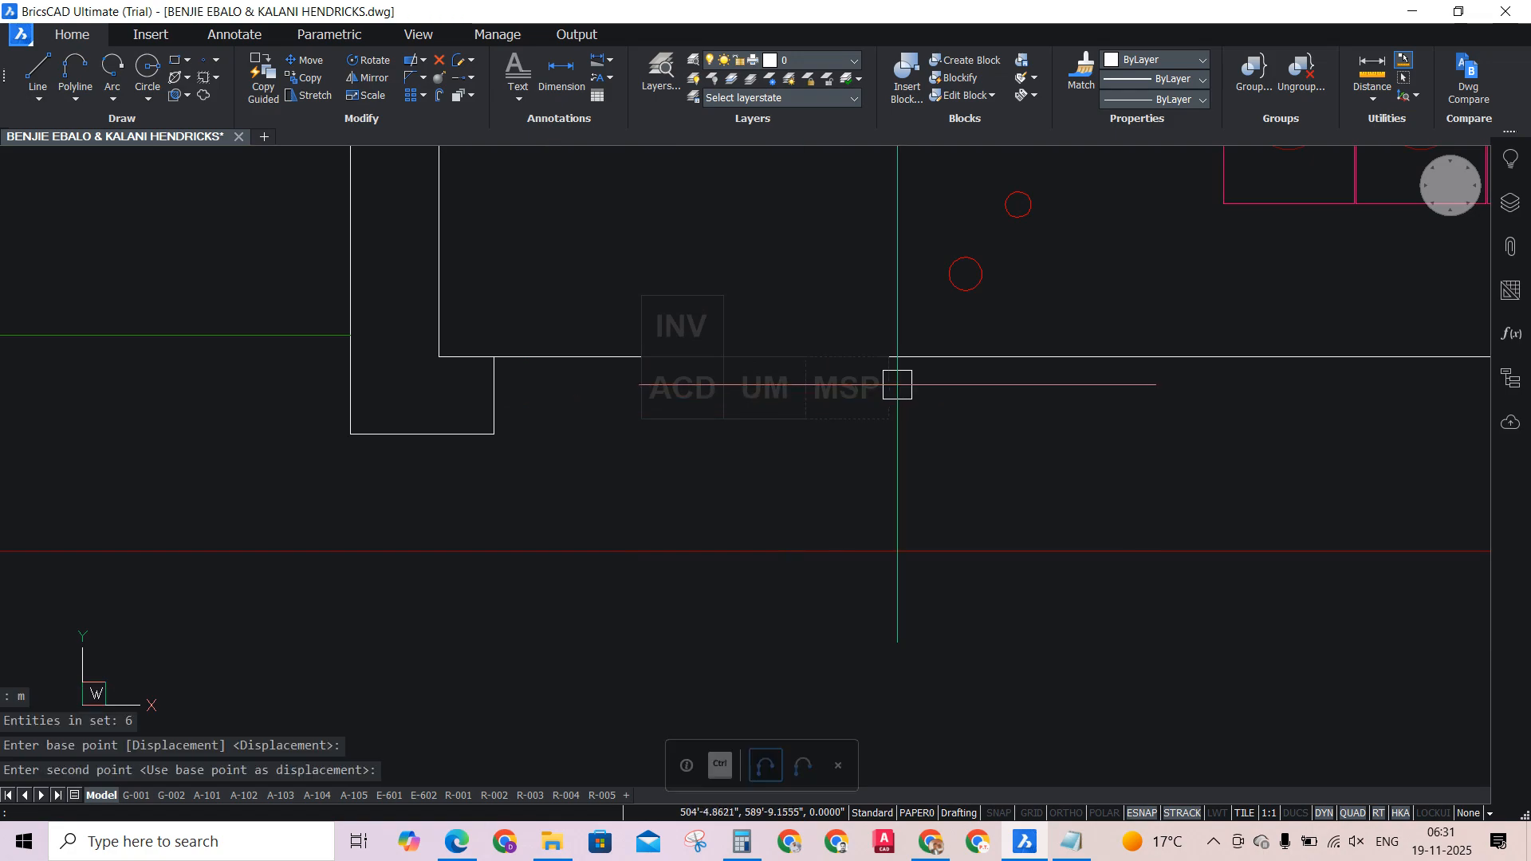
# Draw a line about 4'-2" straight up from the top midpoint of the lower plan's INV box.
pyautogui.scroll(-3, 540, 506)
pyautogui.scroll(2, 647, 355)
pyautogui.press('Return')
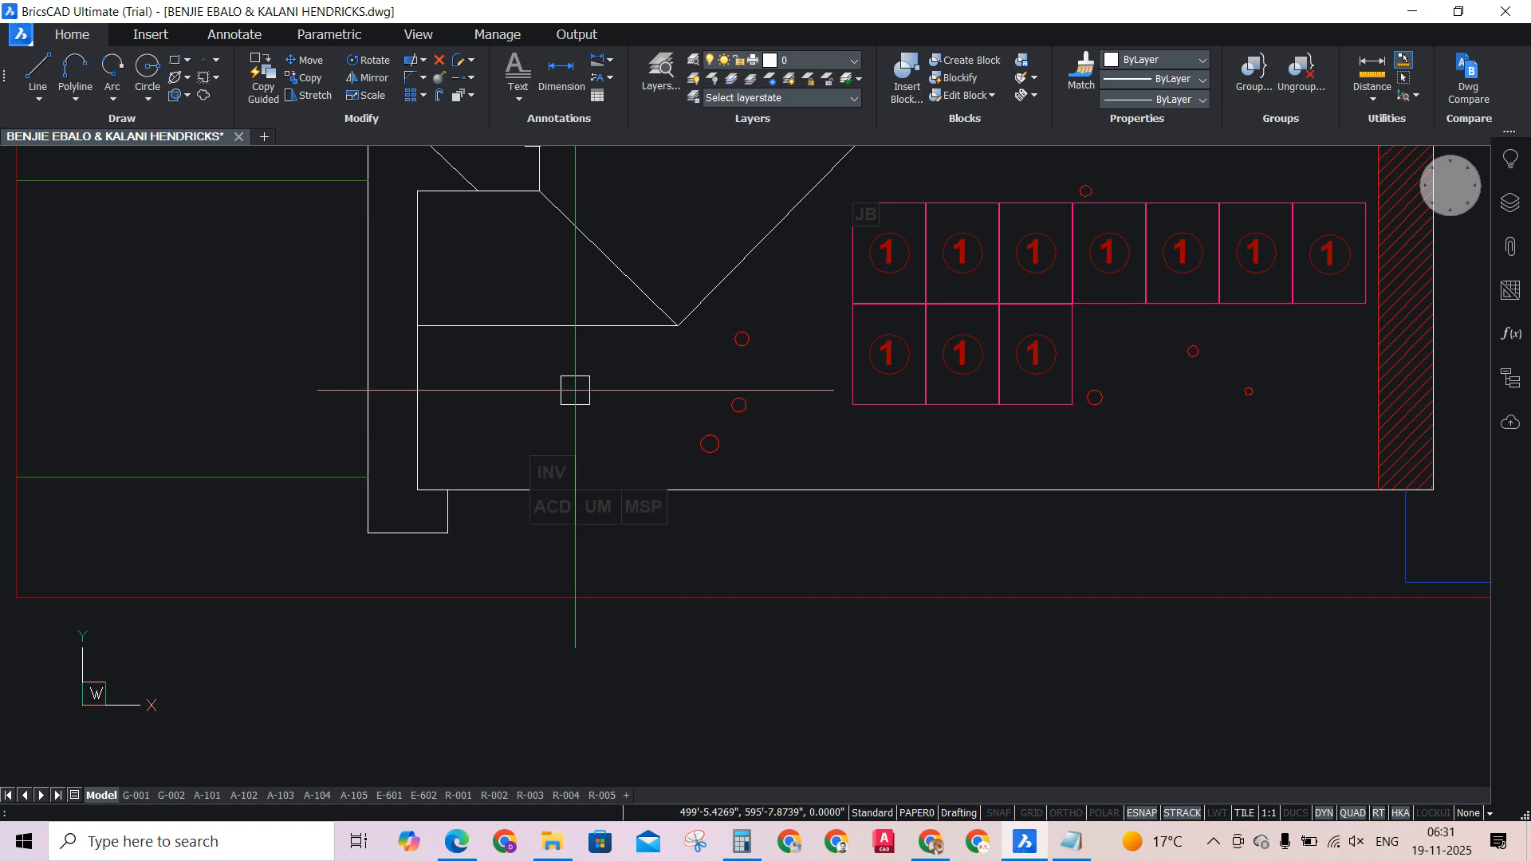
pyautogui.write('l')
pyautogui.press('Return')
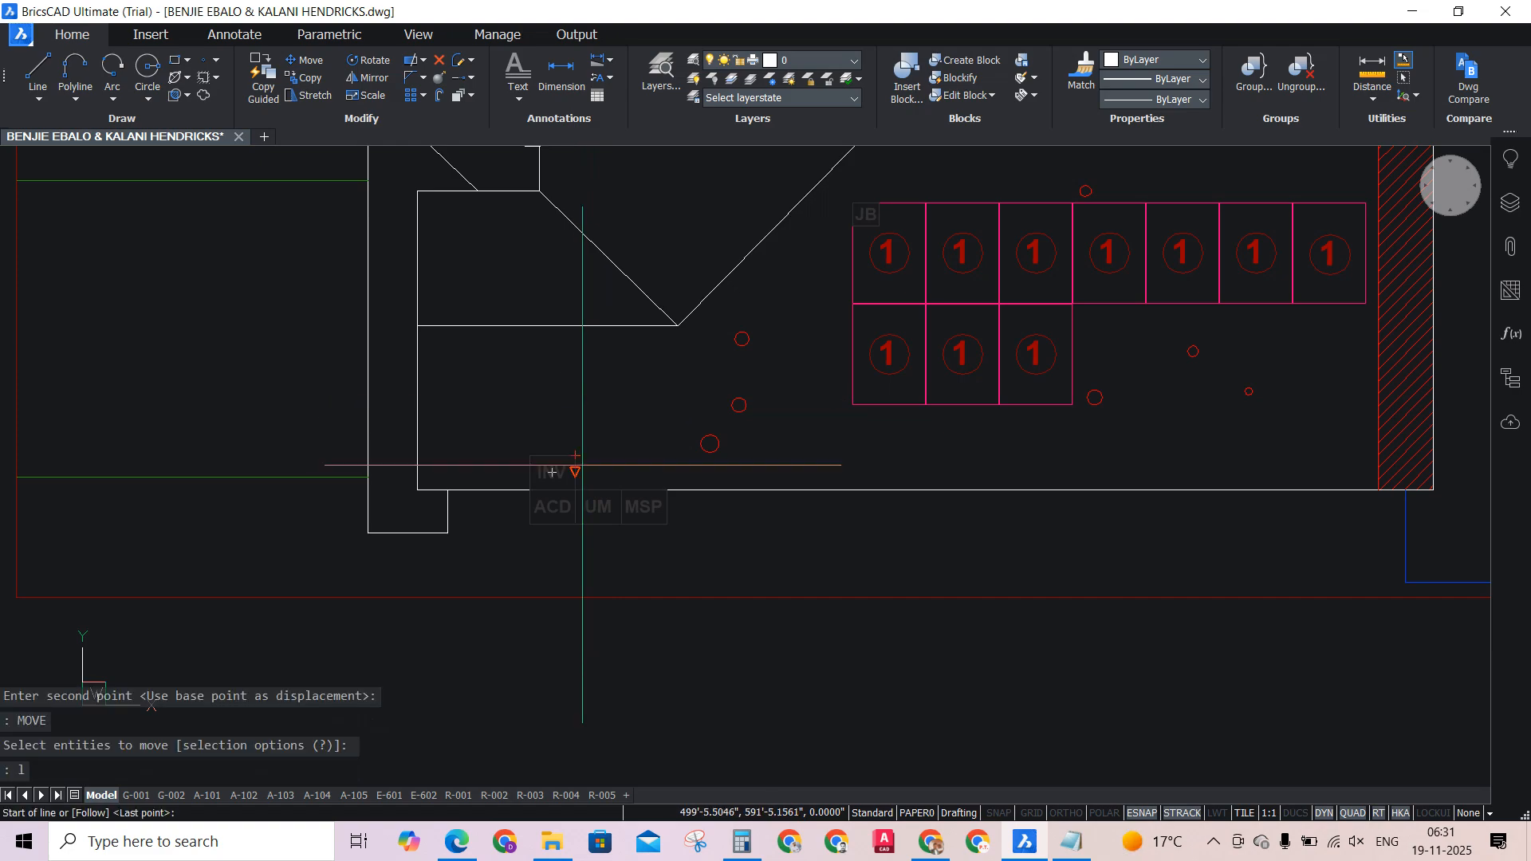
pyautogui.scroll(2, 575, 469)
pyautogui.click(543, 450)
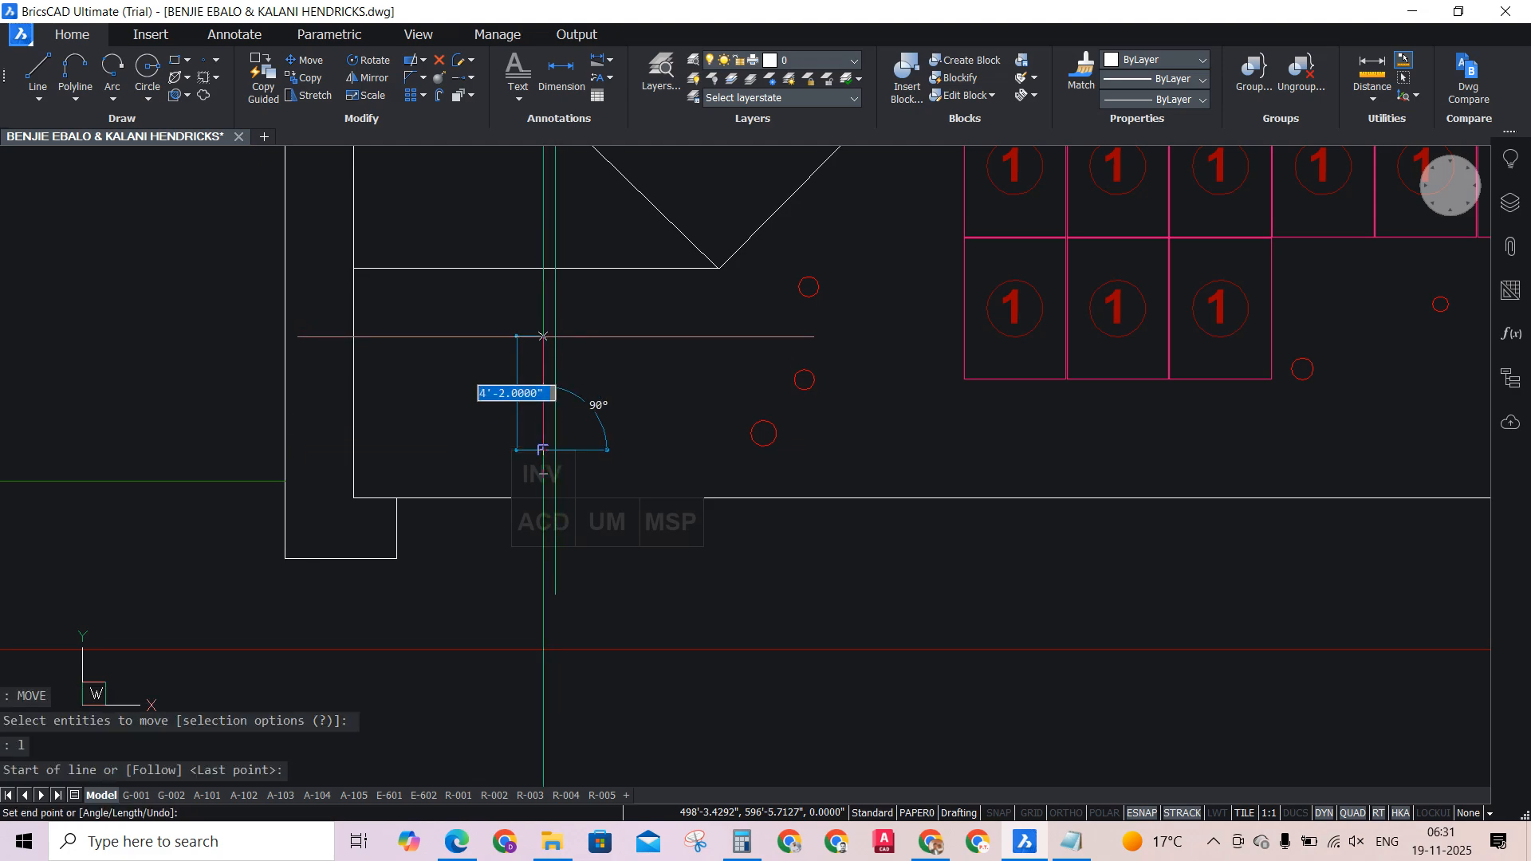
pyautogui.click(543, 334)
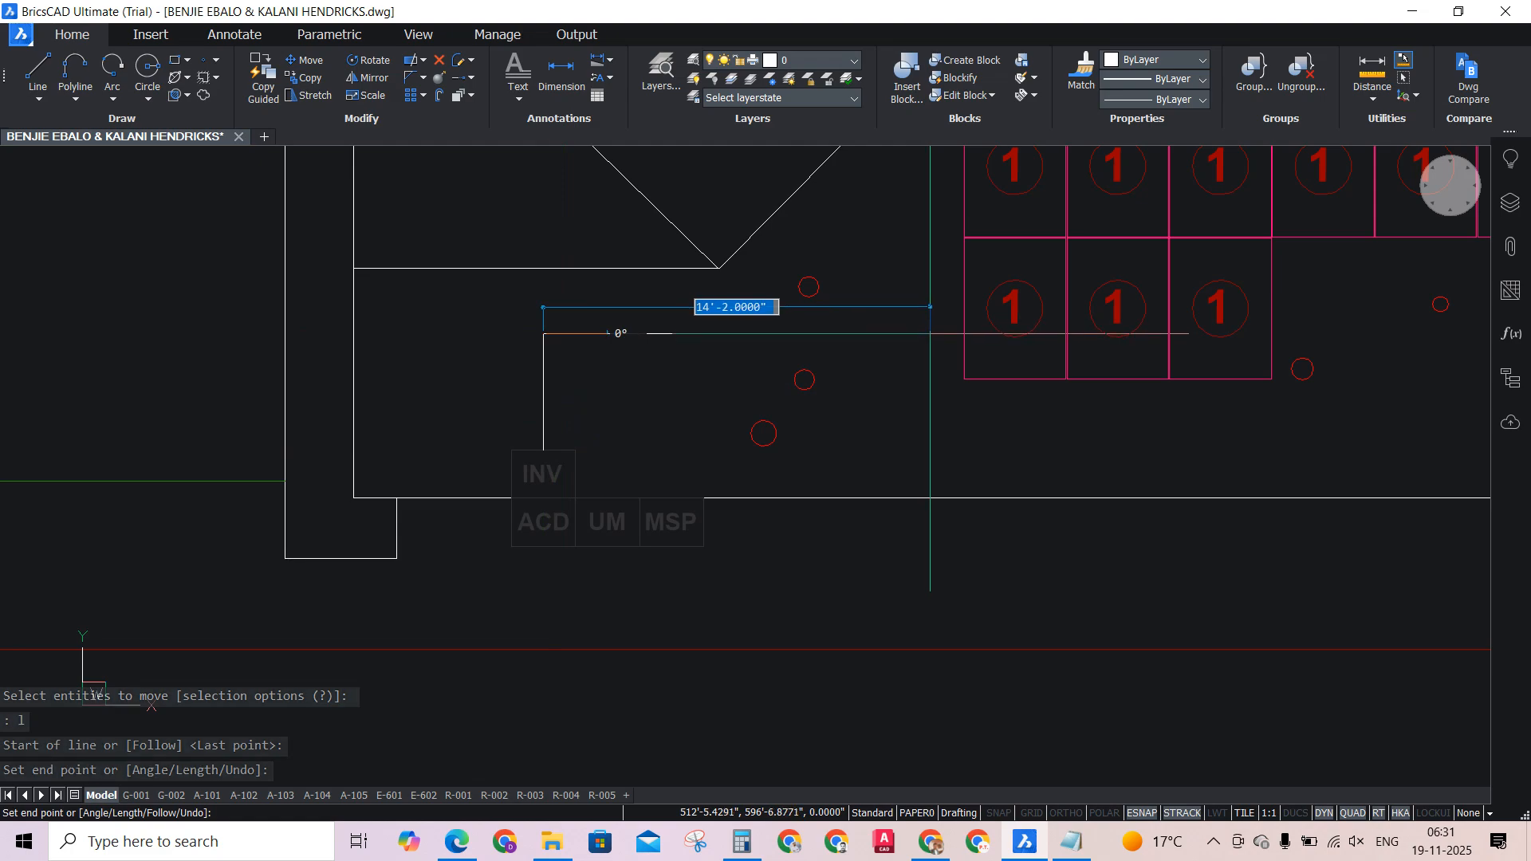
# Turn ortho on and continue the line horizontally from its upper end to just short of the module array.
pyautogui.press('F8')
pyautogui.scroll(-3, 925, 319)
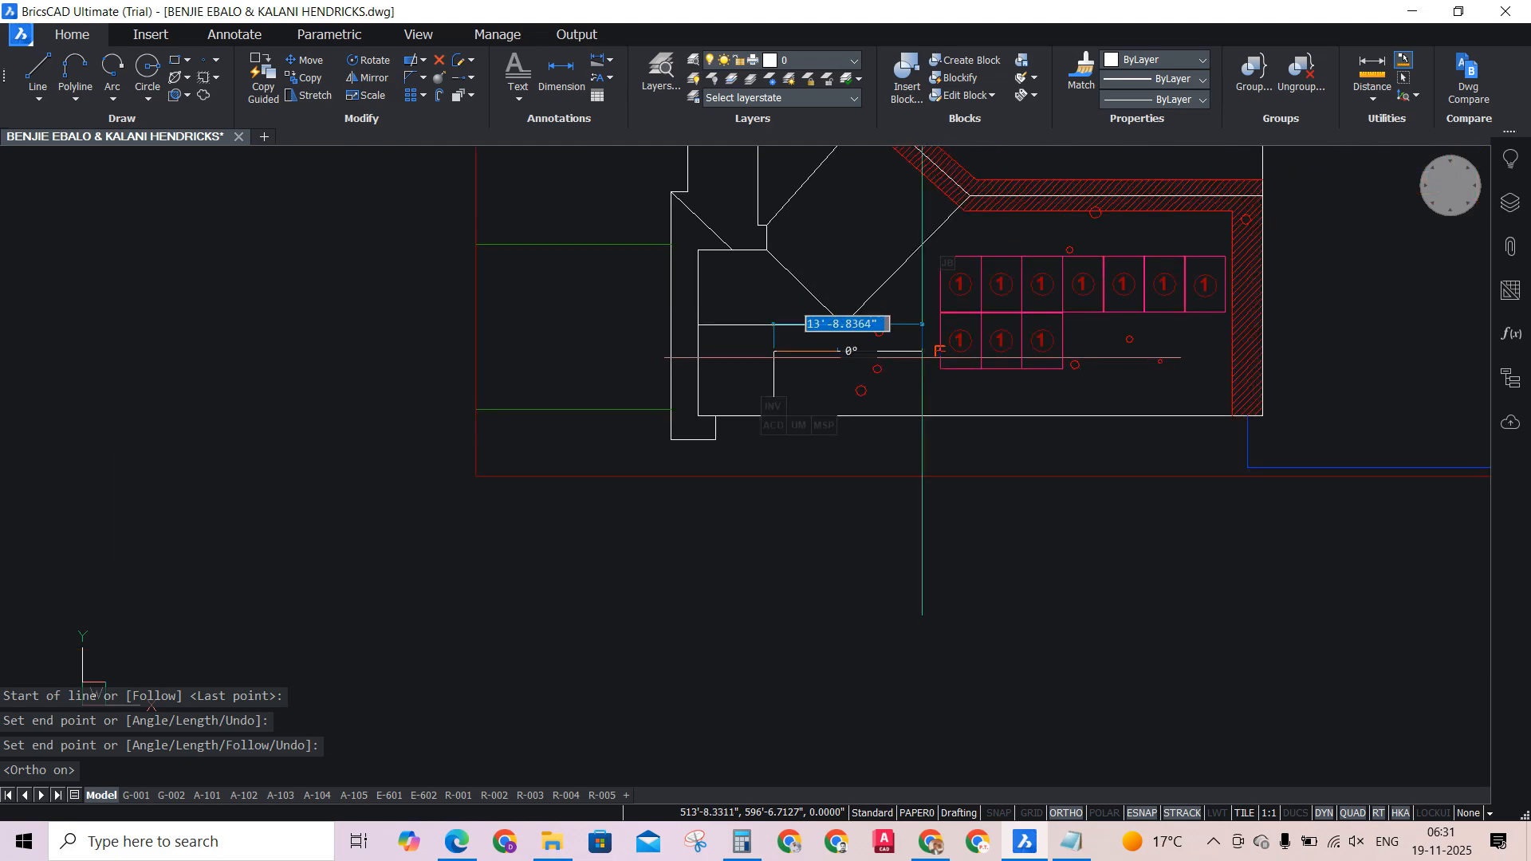
pyautogui.scroll(2, 998, 325)
pyautogui.click(925, 346)
# Continue the line vertically up to the JB box's height and across to the box's near edge, finishing the conduit run.
pyautogui.scroll(3, 925, 343)
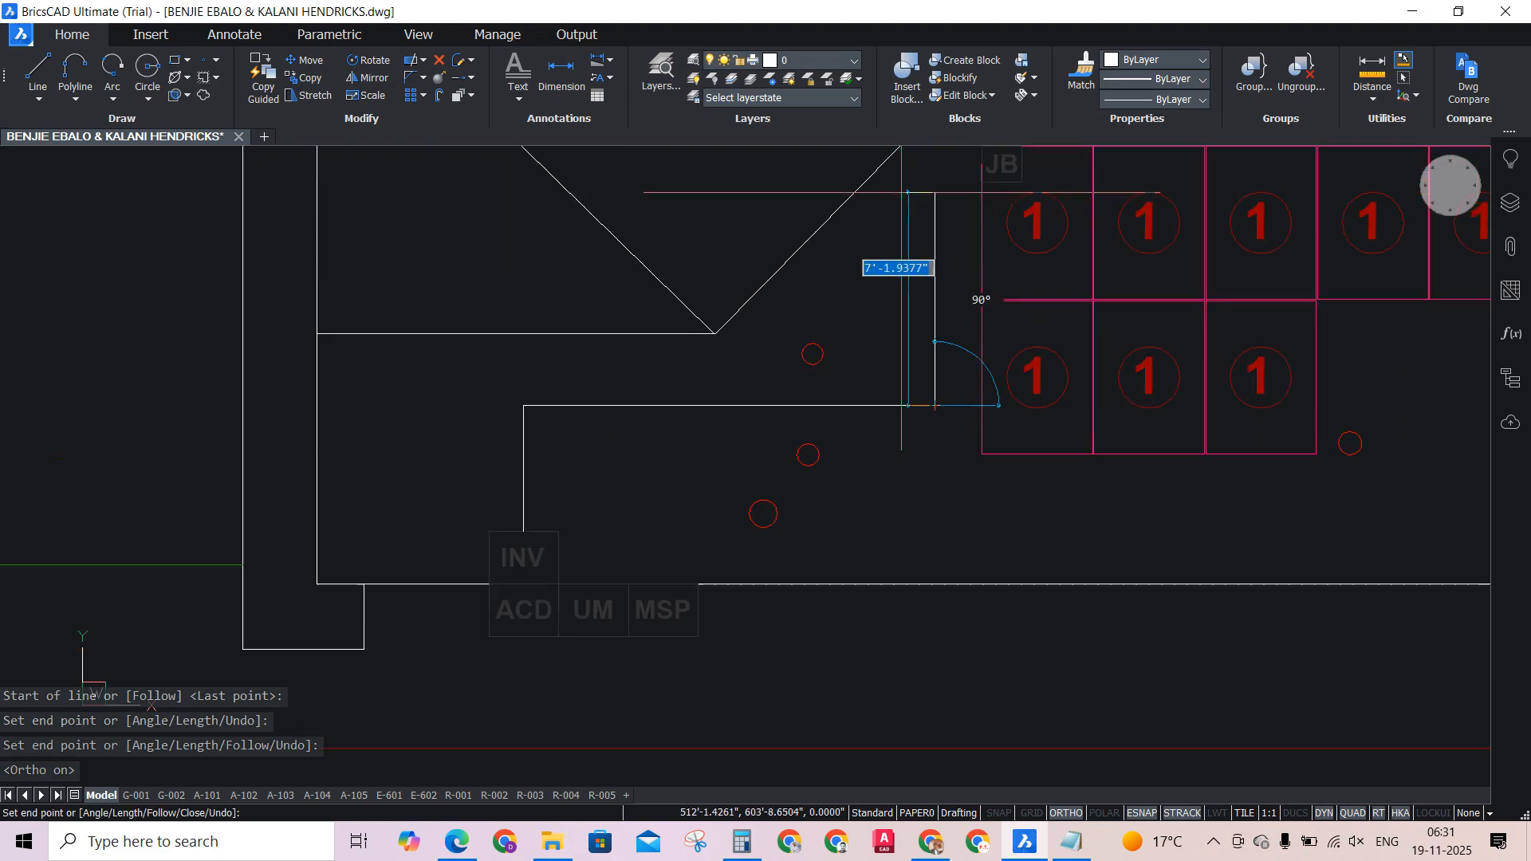
pyautogui.scroll(2, 930, 251)
pyautogui.scroll(-3, 954, 172)
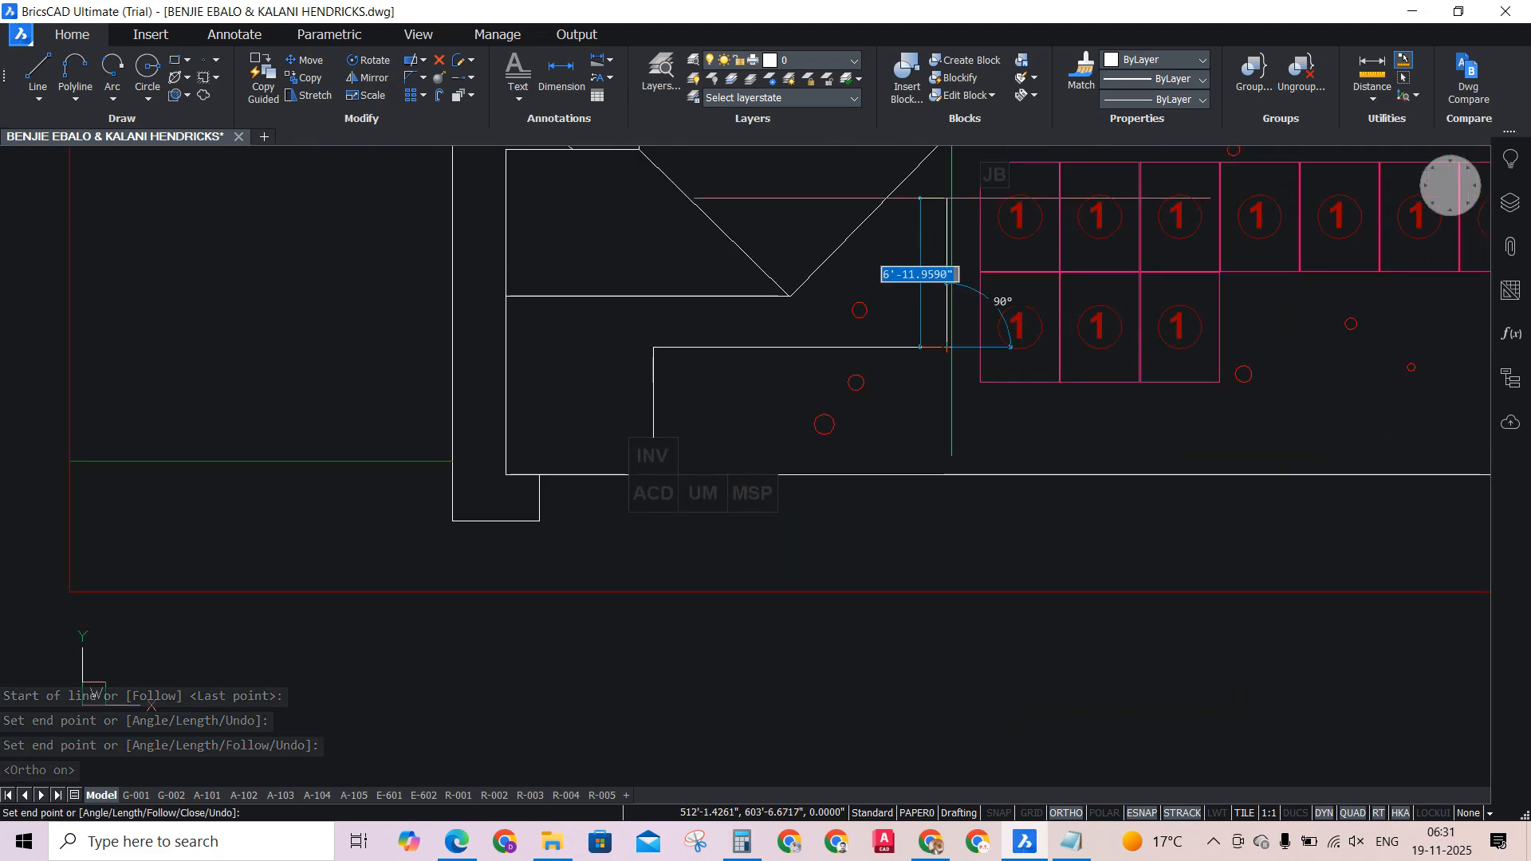
pyautogui.scroll(4, 954, 177)
pyautogui.scroll(-3, 958, 187)
pyautogui.scroll(4, 971, 201)
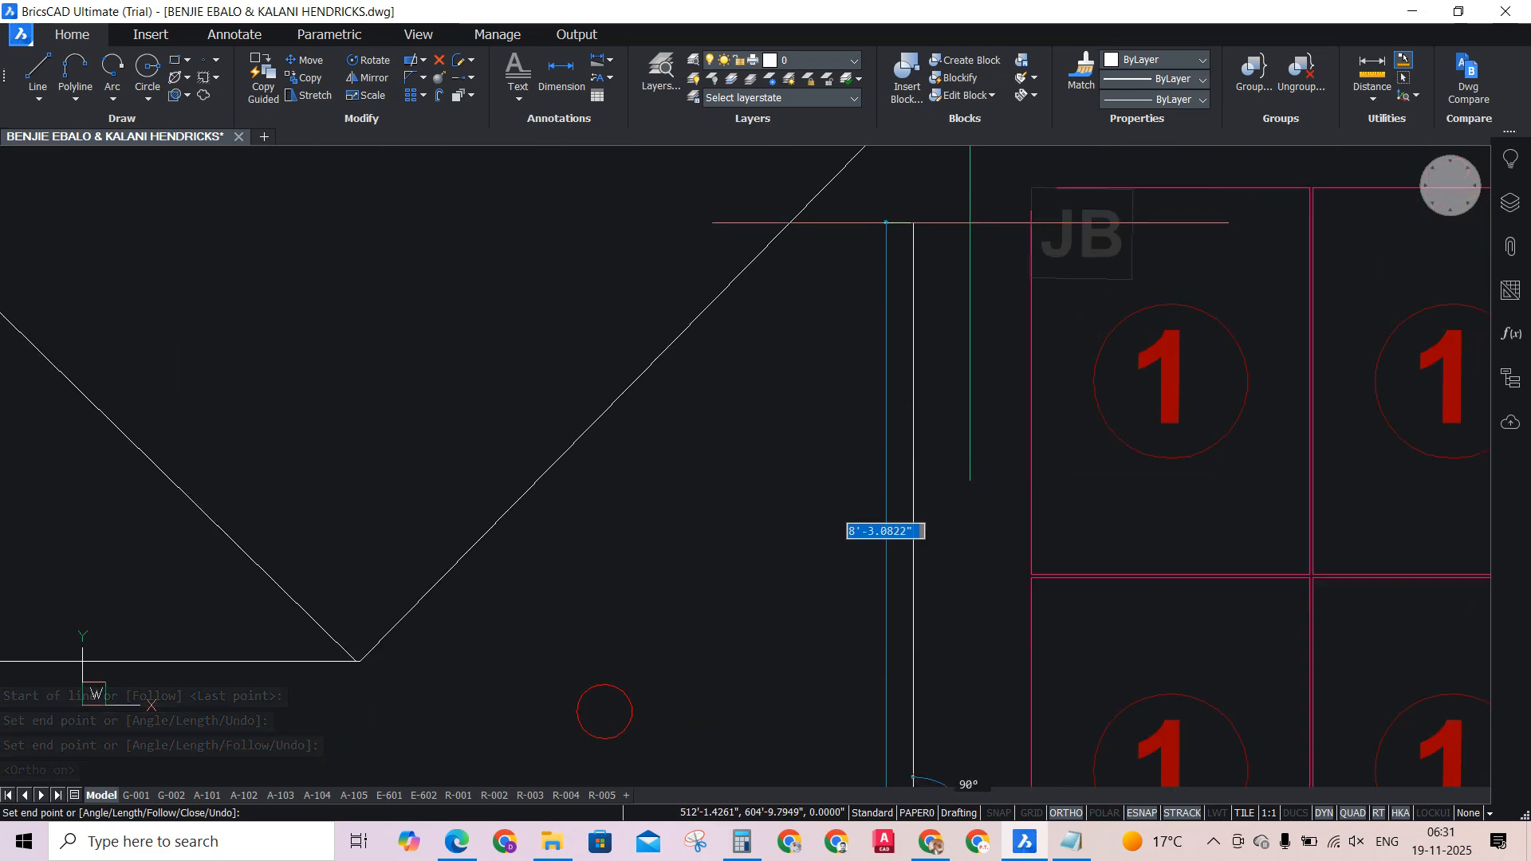
pyautogui.click(965, 227)
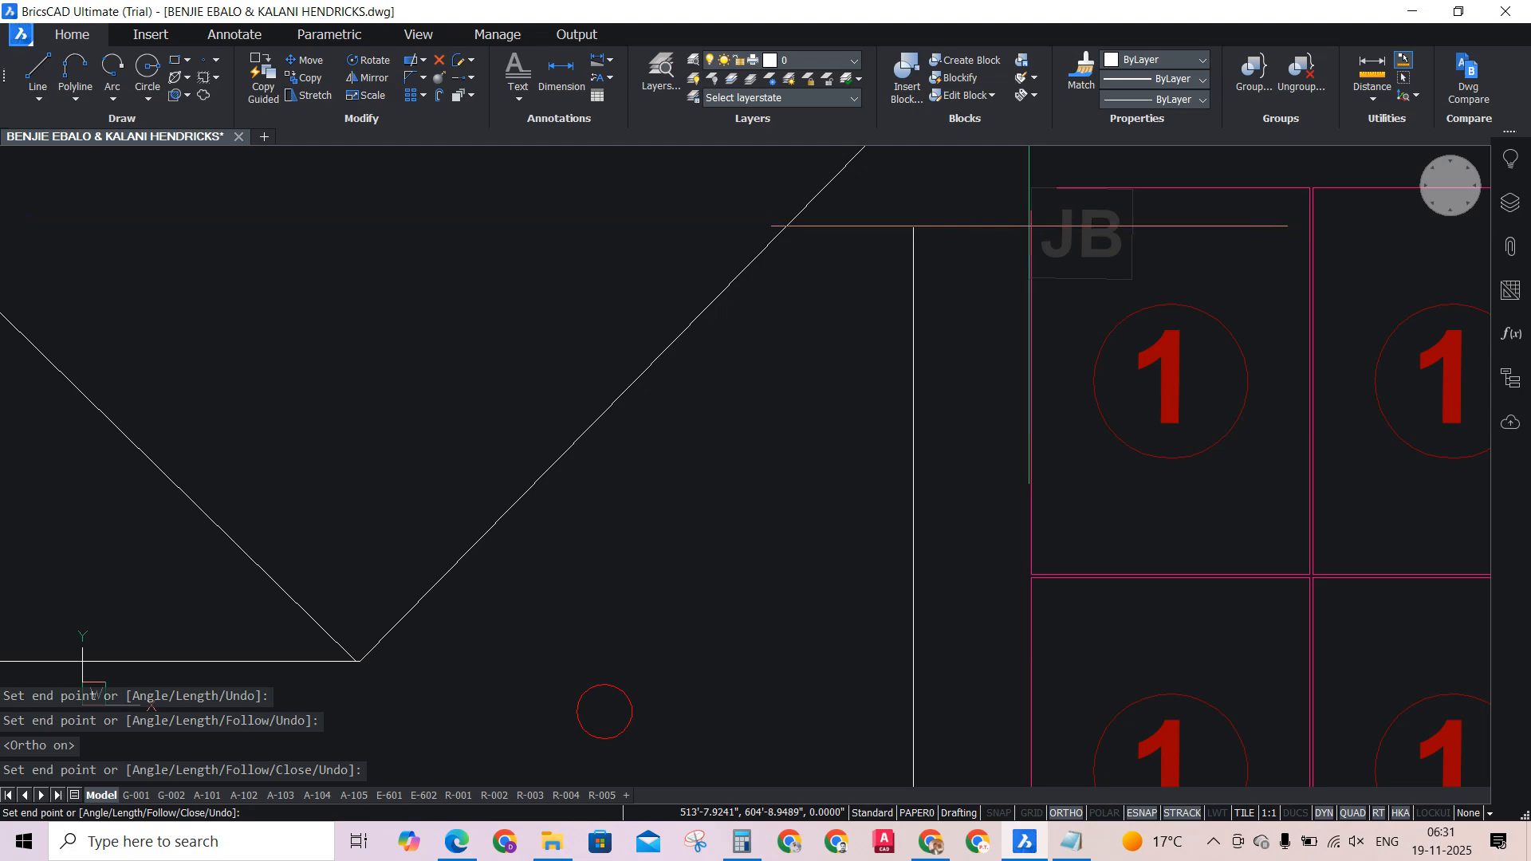
pyautogui.scroll(-3, 1028, 227)
pyautogui.press('Escape')
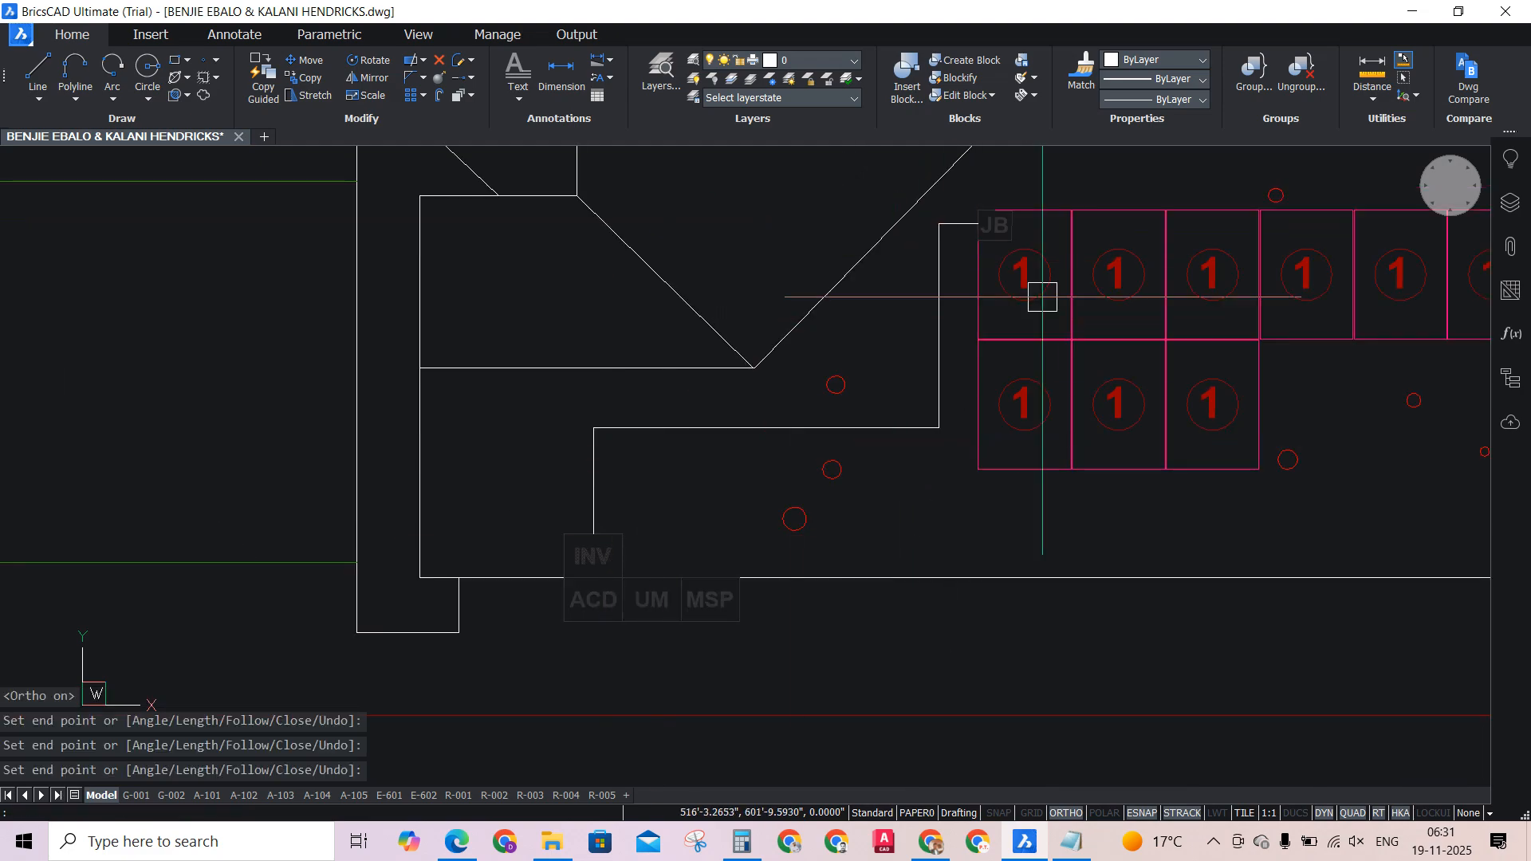
# Match the properties of the upper plan's orange dashed conduit line onto the new run's two vertical segments and long horizontal segment.
pyautogui.write('ma')
pyautogui.press('Return')
pyautogui.scroll(-5, 926, 367)
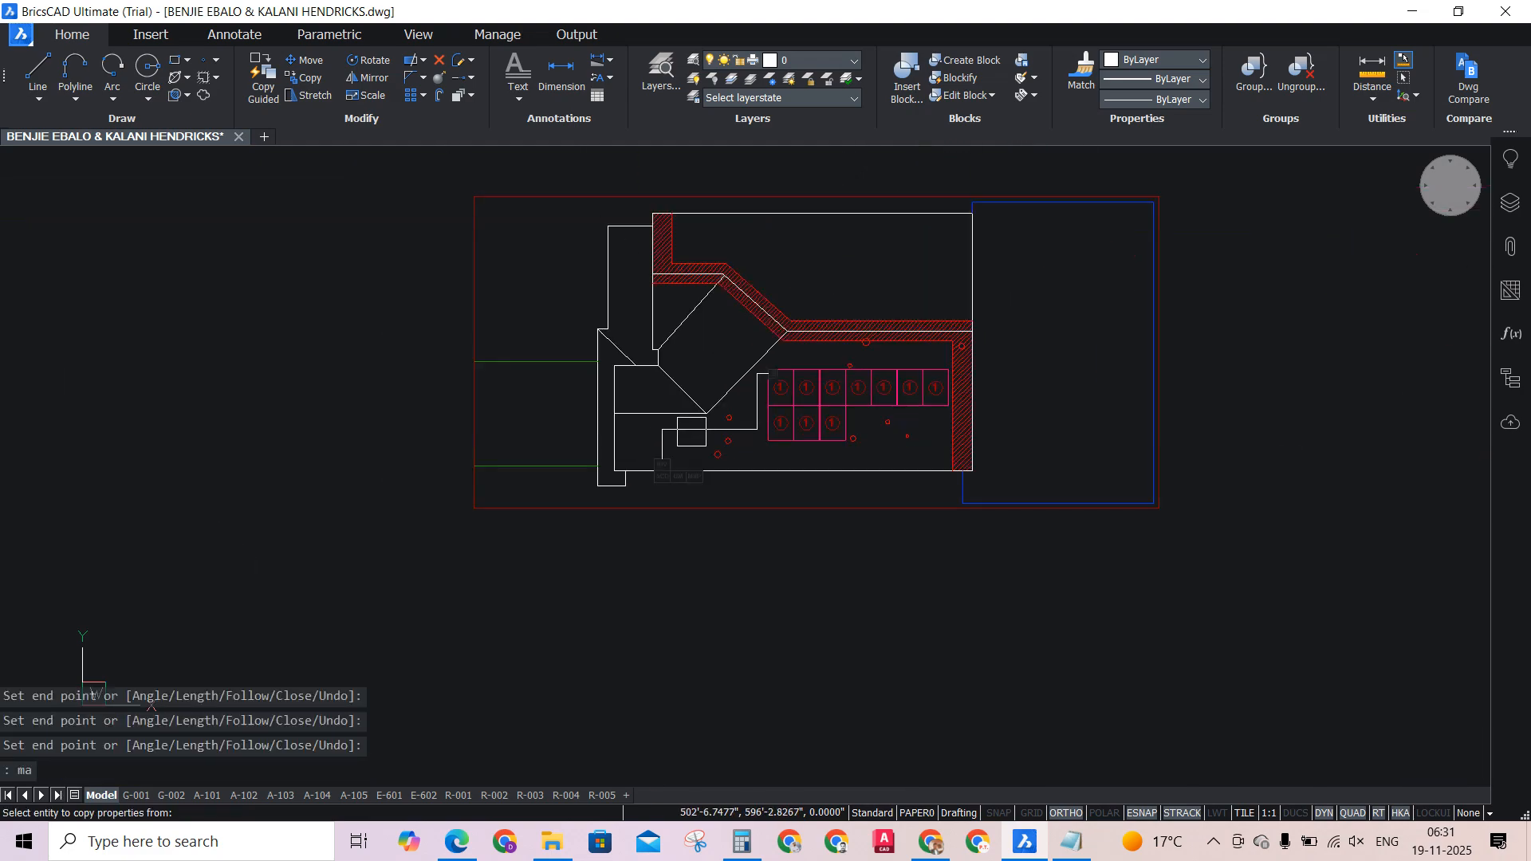
pyautogui.scroll(5, 587, 182)
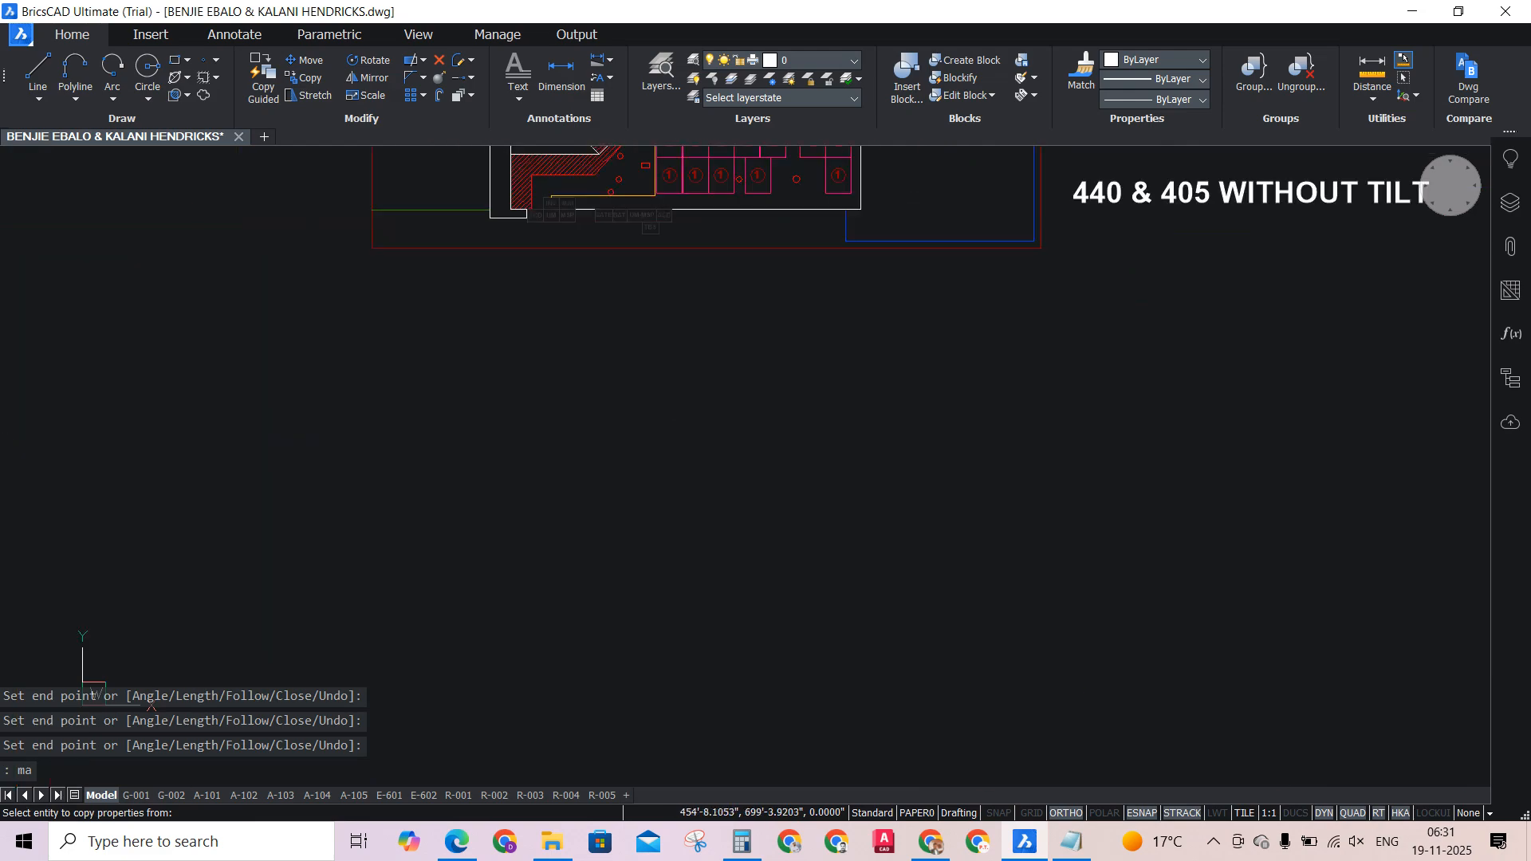
pyautogui.click(599, 229)
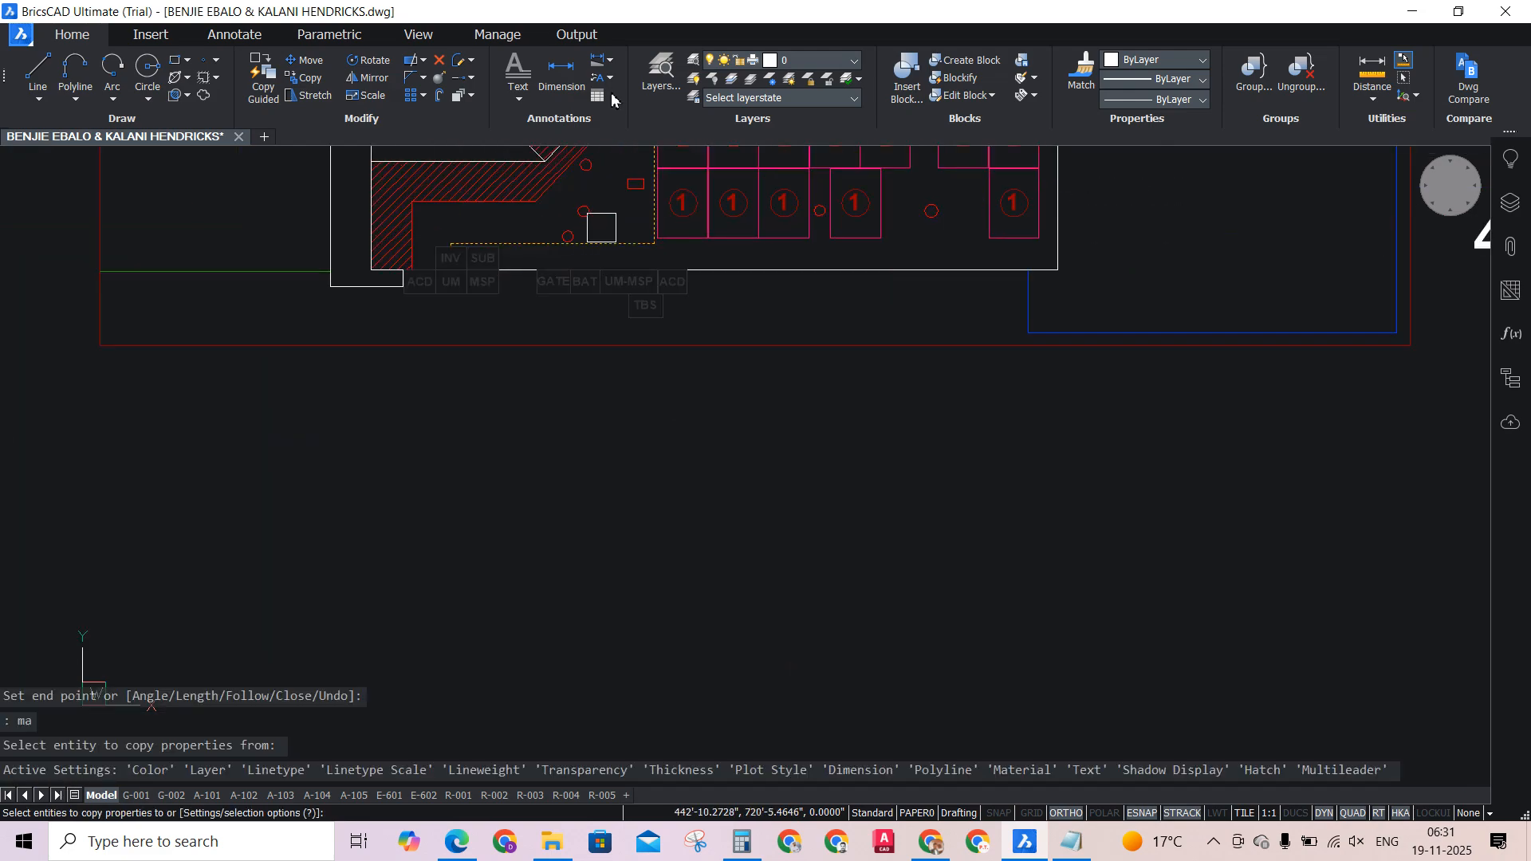
pyautogui.scroll(-5, 797, 414)
pyautogui.scroll(3, 877, 673)
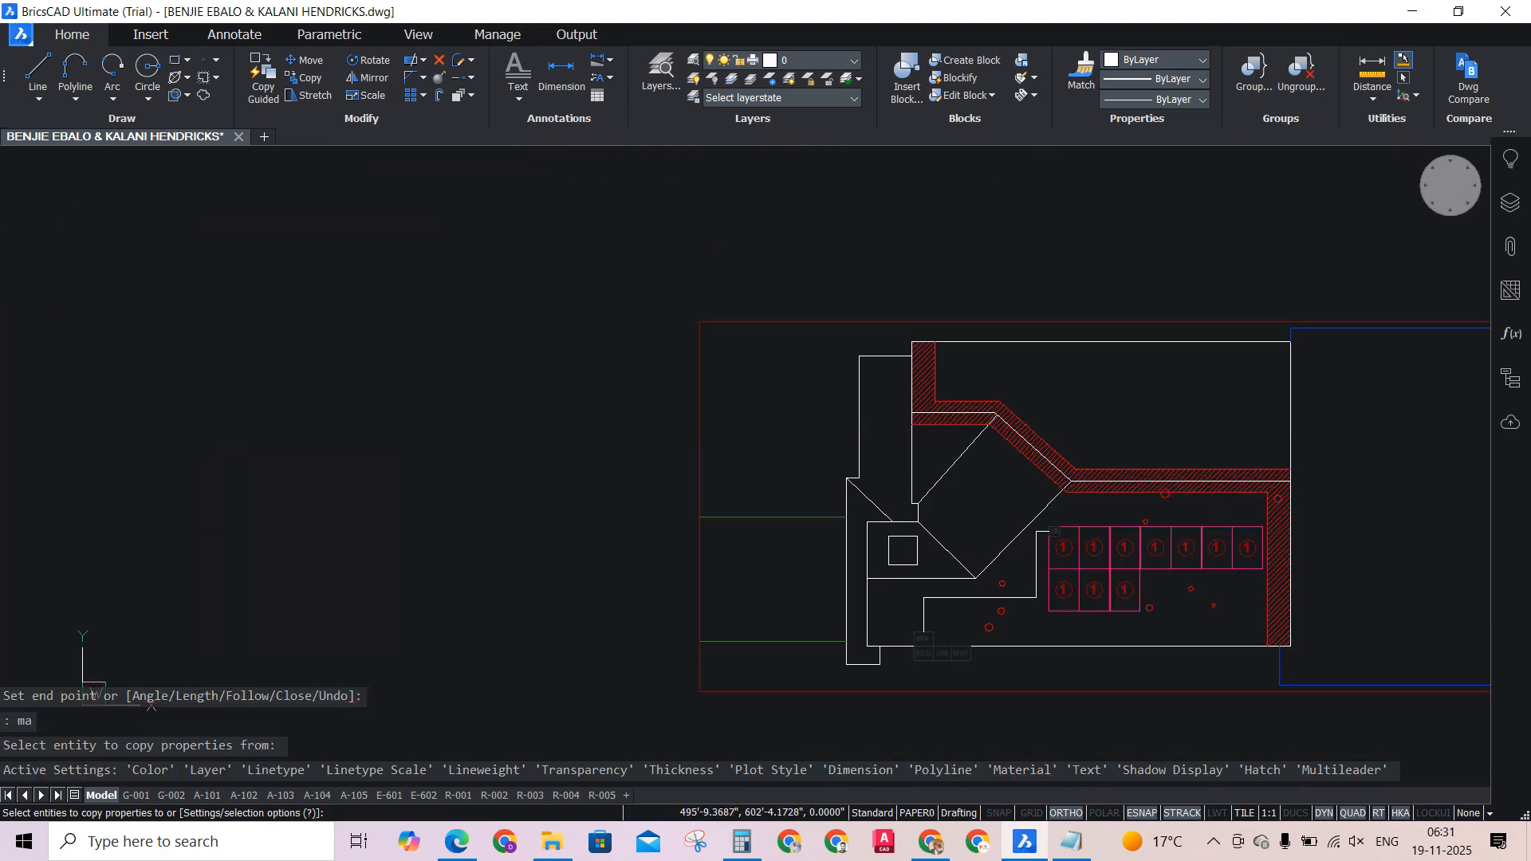
pyautogui.scroll(6, 996, 737)
pyautogui.click(884, 592)
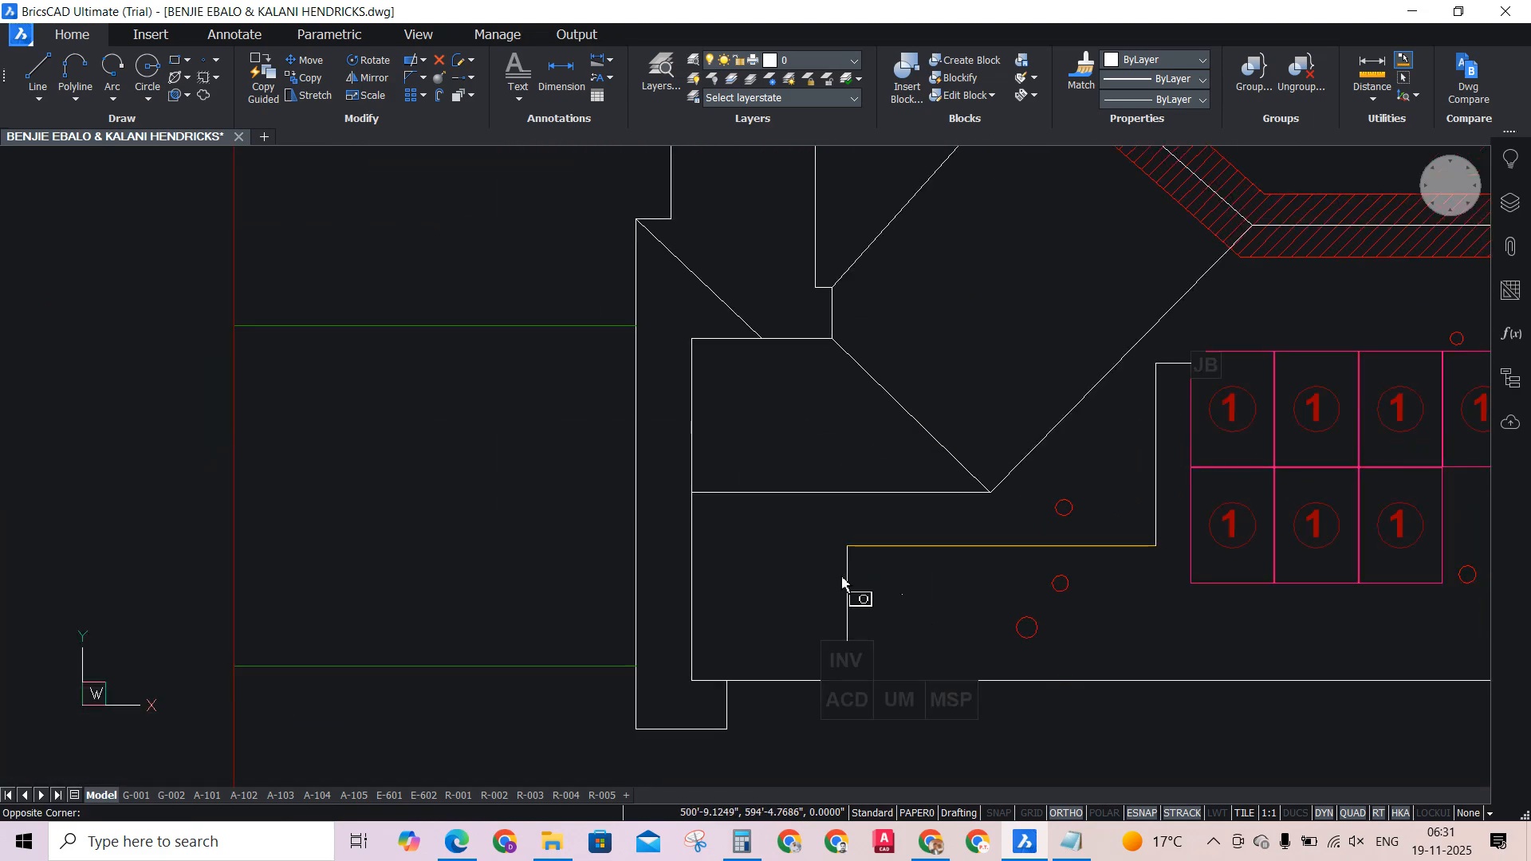
pyautogui.click(839, 580)
pyautogui.scroll(3, 1149, 474)
pyautogui.click(1200, 427)
pyautogui.click(1083, 424)
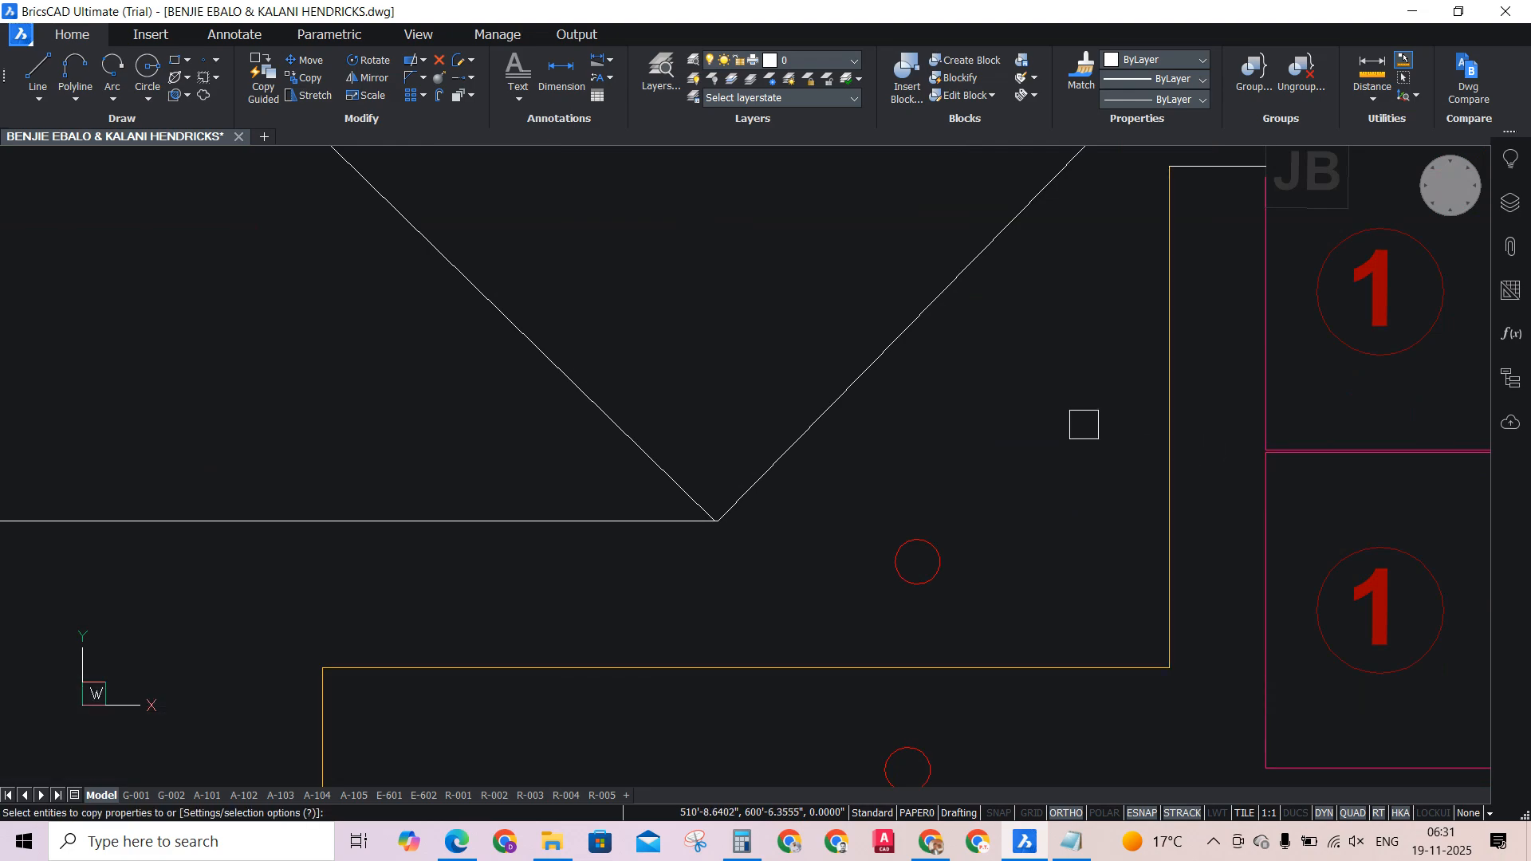
pyautogui.press('Return')
# Match the orange conduit properties from the vertical segment near the modules onto the short horizontal segment at the JB box.
pyautogui.scroll(-2, 1125, 557)
pyautogui.scroll(4, 1216, 327)
pyautogui.press('Return')
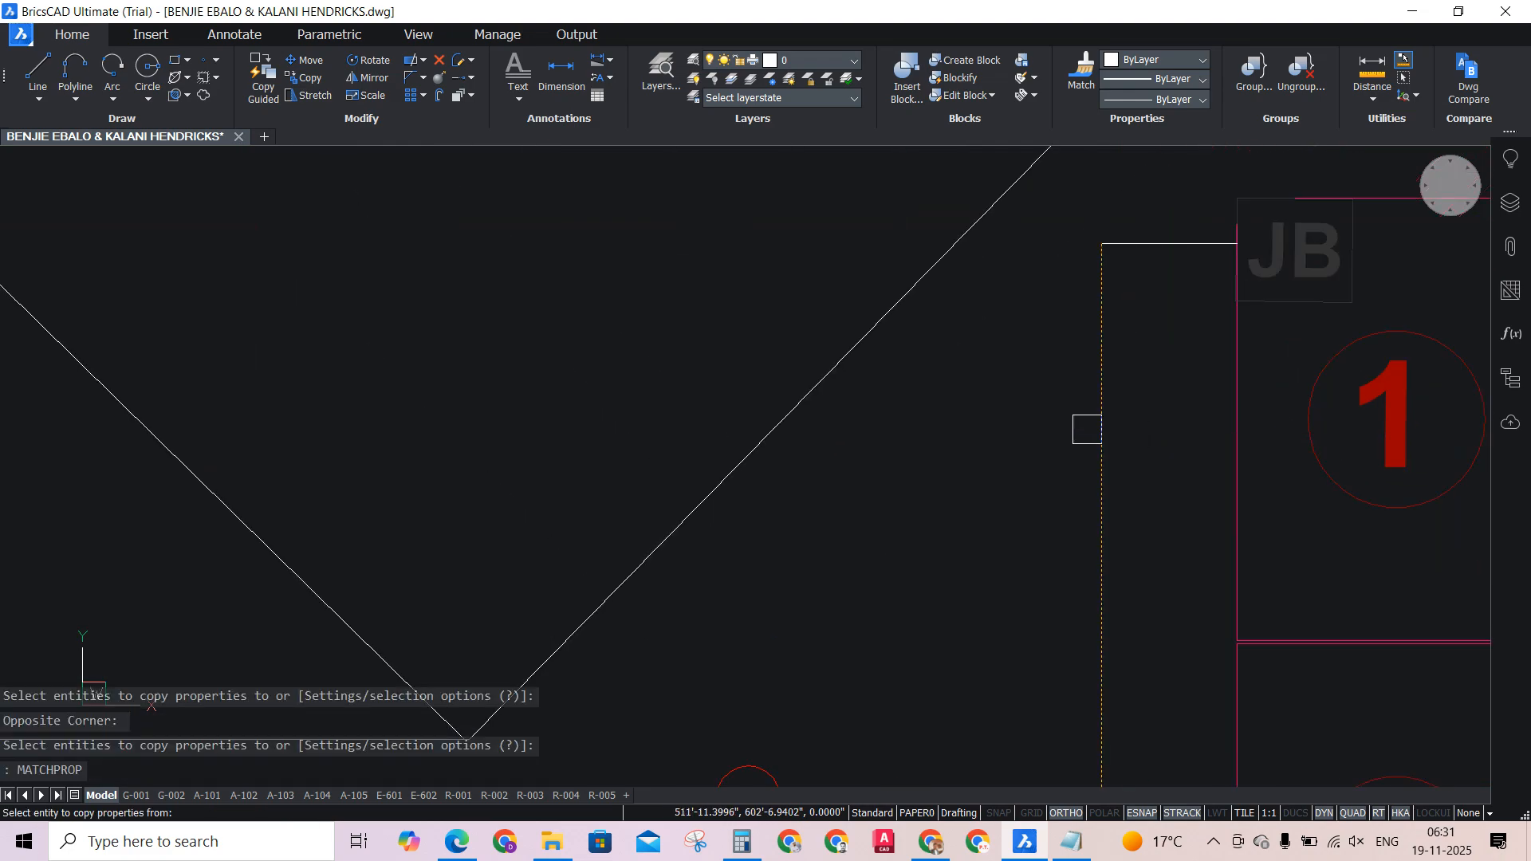
pyautogui.click(1088, 420)
pyautogui.click(1184, 385)
pyautogui.click(1122, 236)
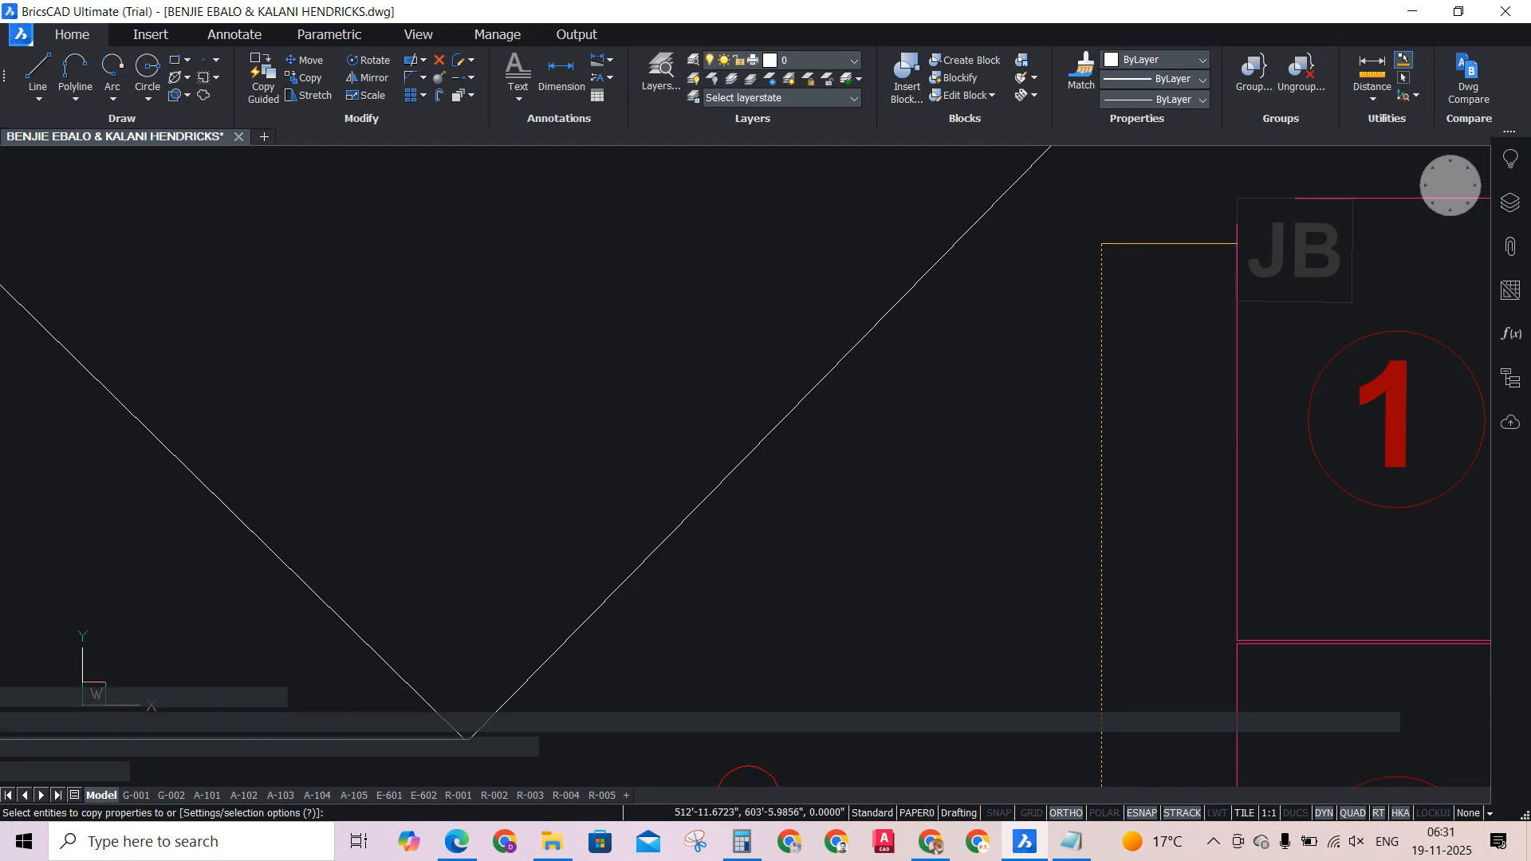
pyautogui.press('Return')
# Check the conduit run between the JB and INV boxes and the equipment labels on the lower plan's bottom wall.
pyautogui.scroll(-4, 984, 374)
pyautogui.scroll(-3, 927, 496)
pyautogui.scroll(2, 760, 600)
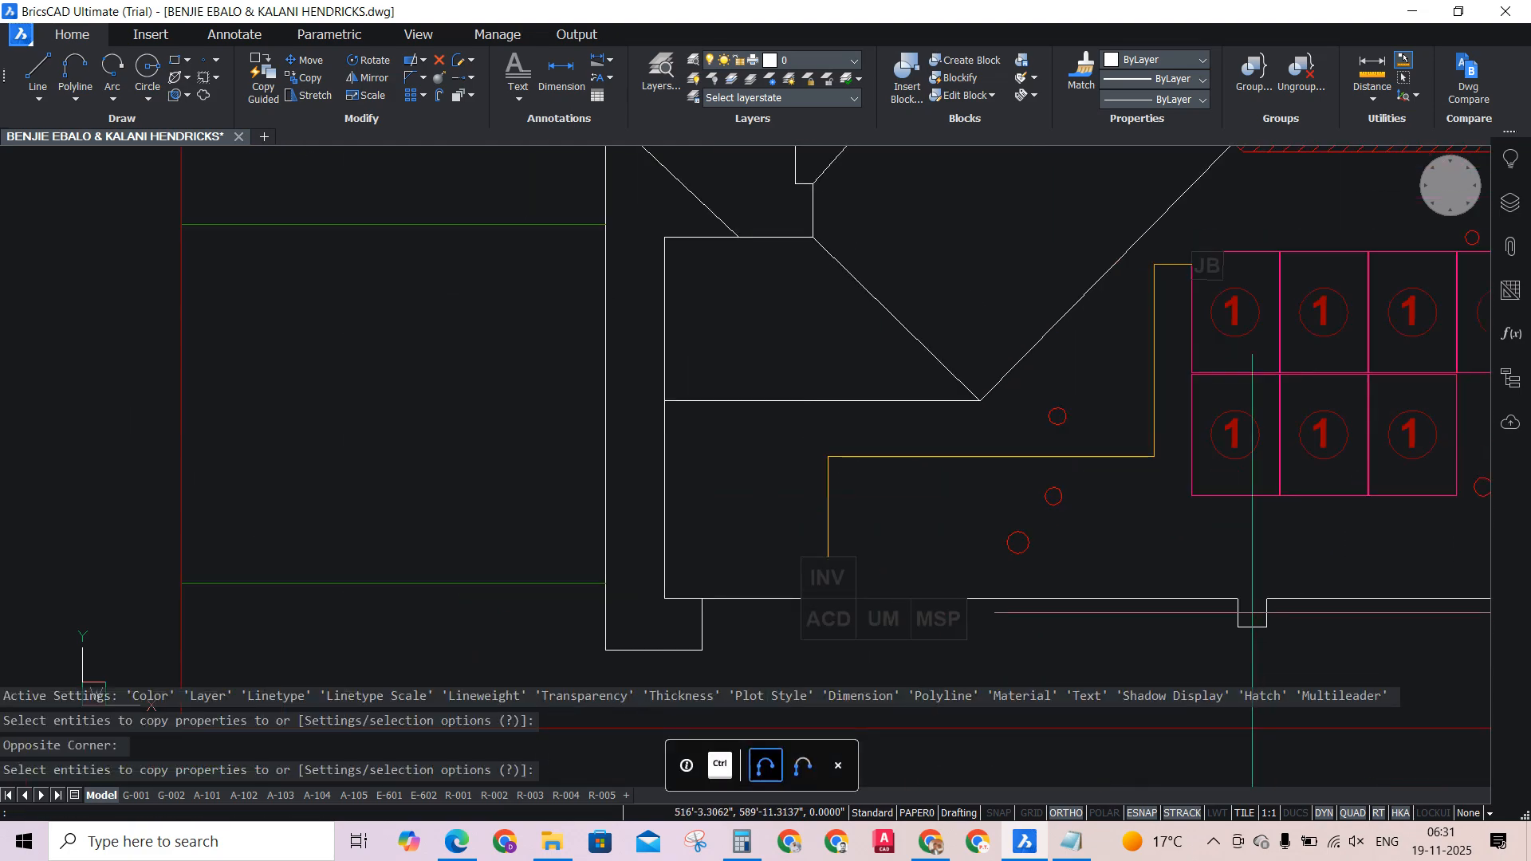
pyautogui.scroll(2, 933, 615)
pyautogui.scroll(-4, 768, 426)
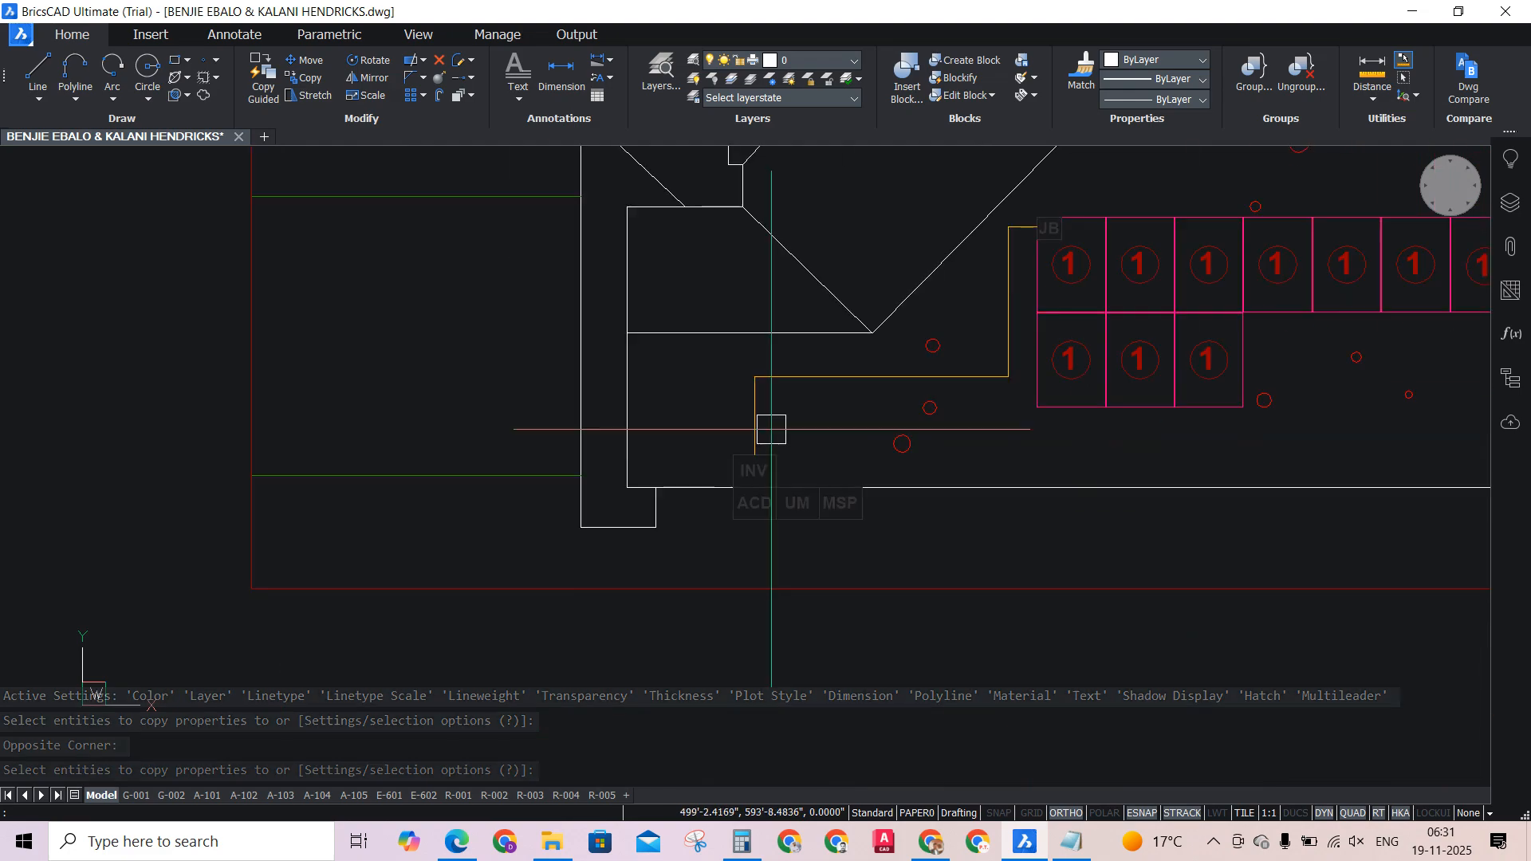
pyautogui.scroll(4, 755, 429)
pyautogui.scroll(-5, 741, 536)
pyautogui.scroll(5, 950, 502)
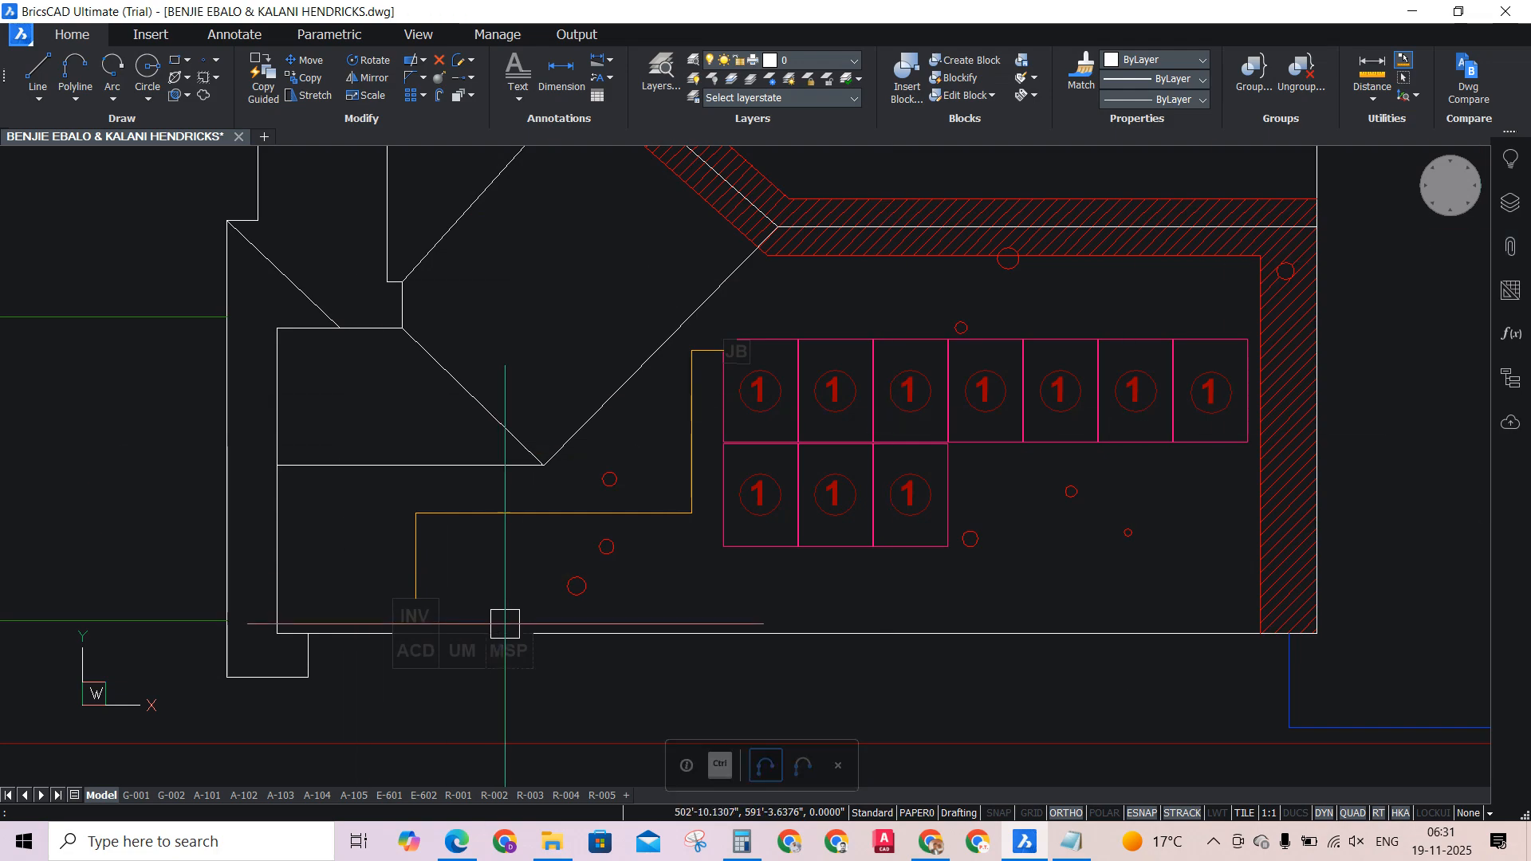
pyautogui.scroll(-3, 747, 502)
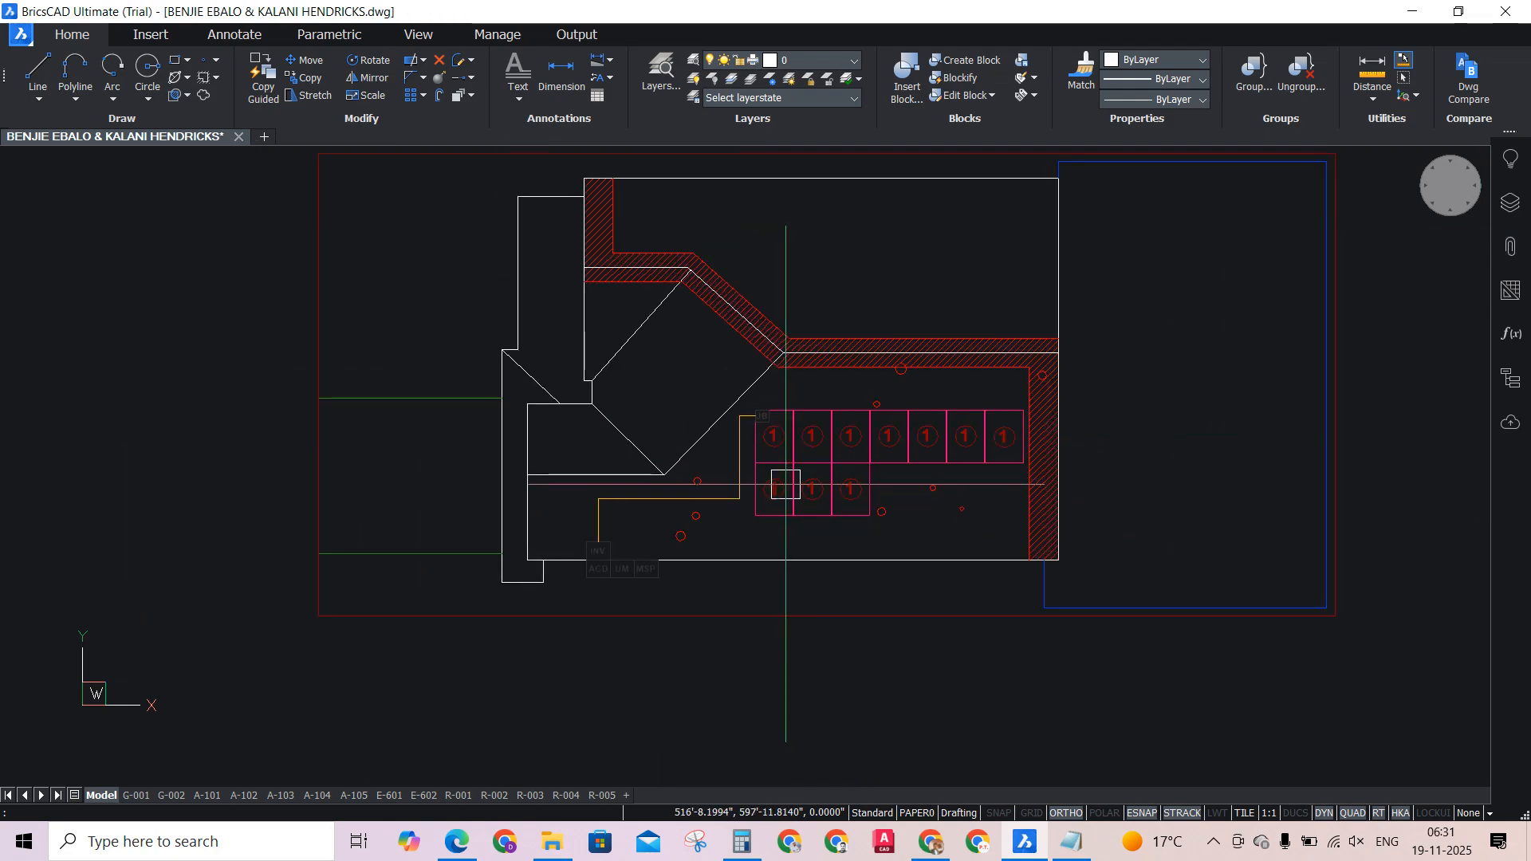
# Compare the lower plan's modules, conduit run and equipment labels with those of the upper roof plan.
pyautogui.scroll(-6, 785, 484)
pyautogui.scroll(3, 738, 279)
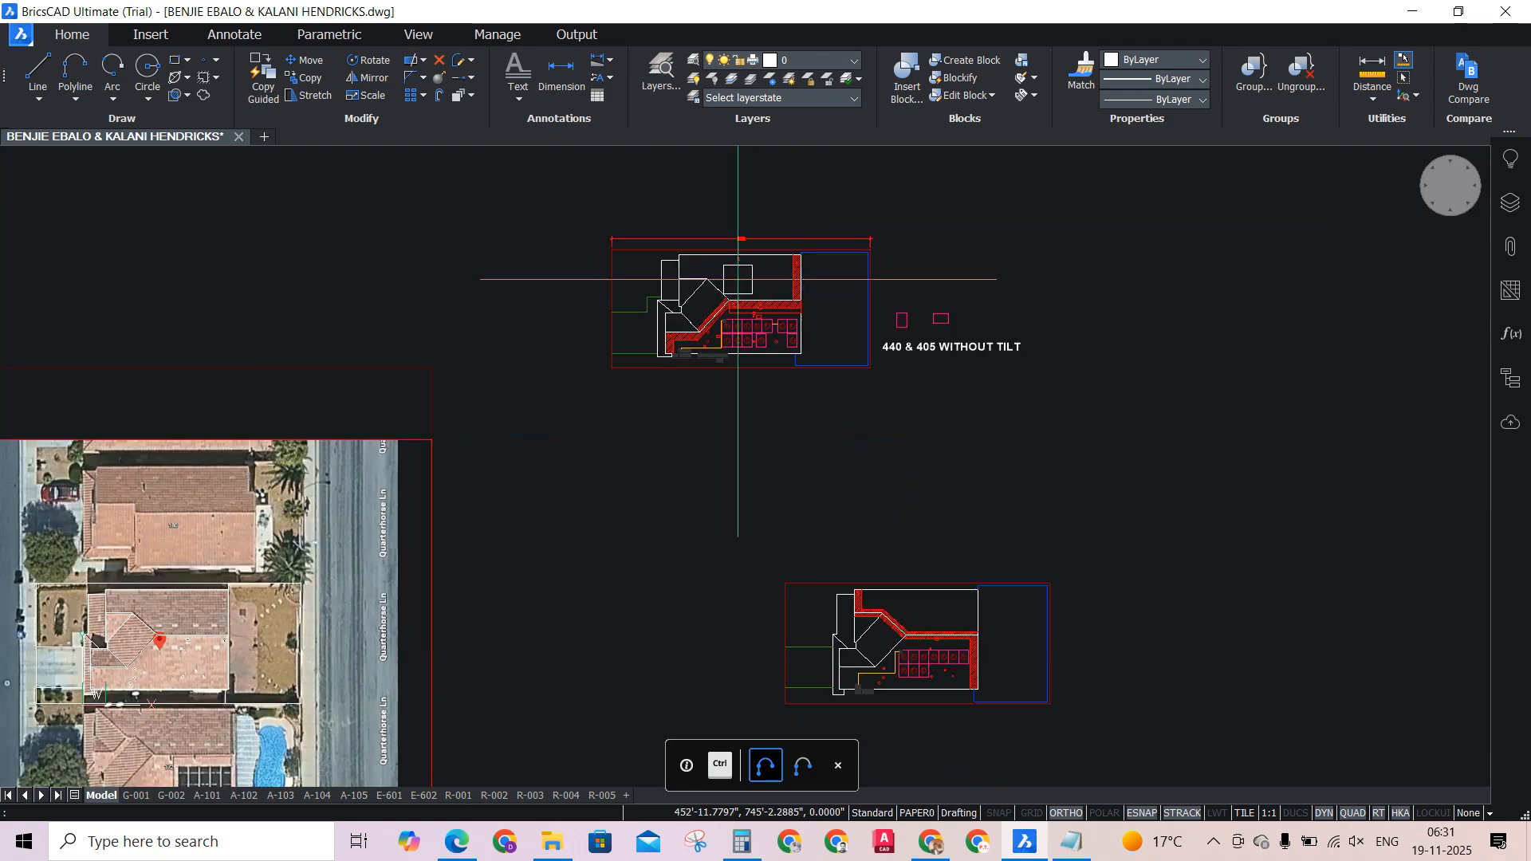
pyautogui.scroll(6, 877, 518)
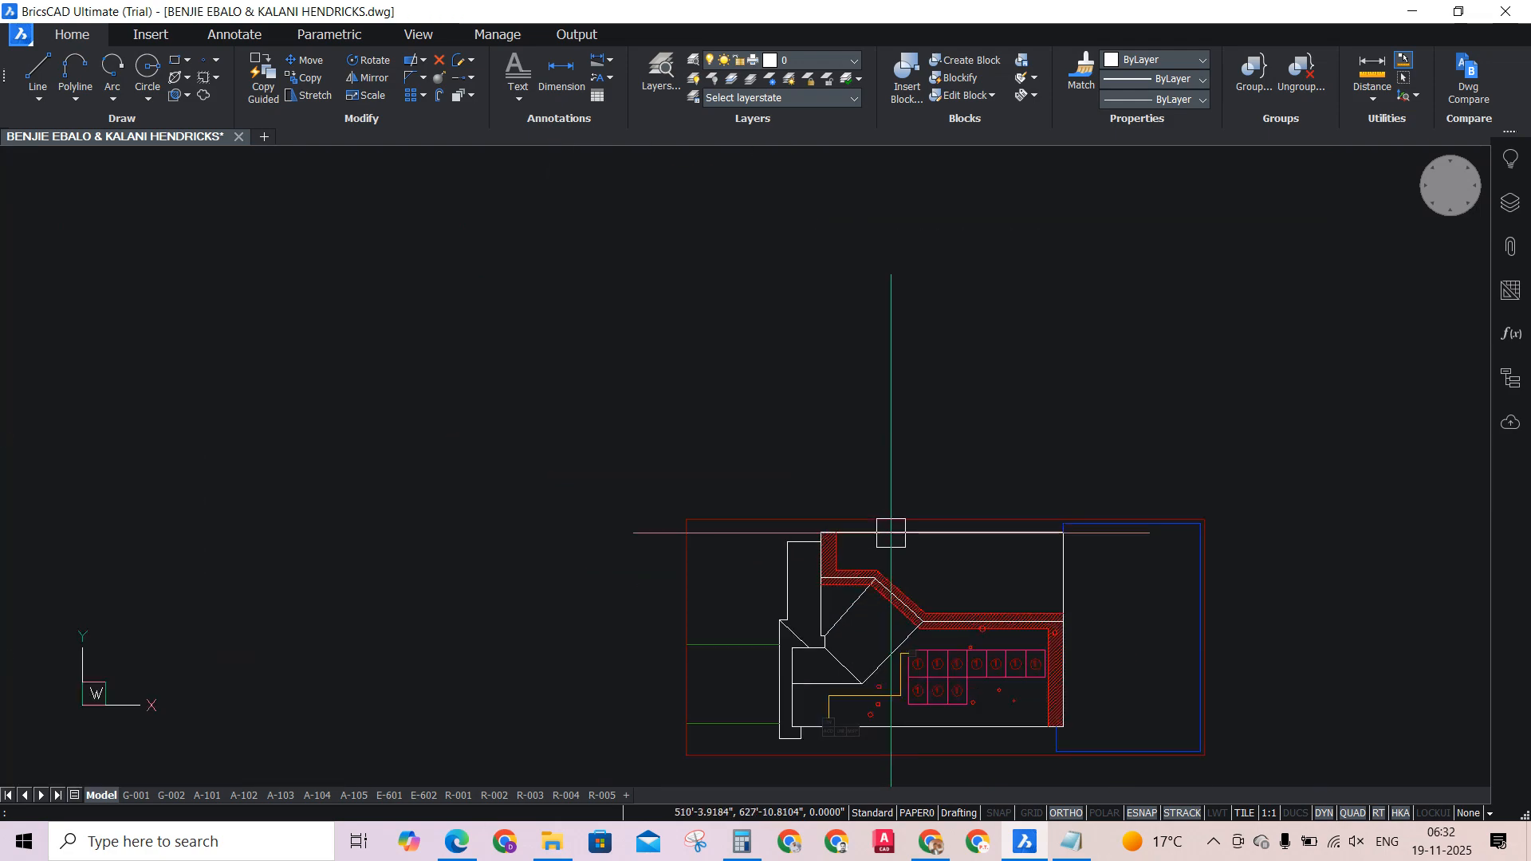
pyautogui.scroll(3, 958, 673)
pyautogui.scroll(-4, 957, 668)
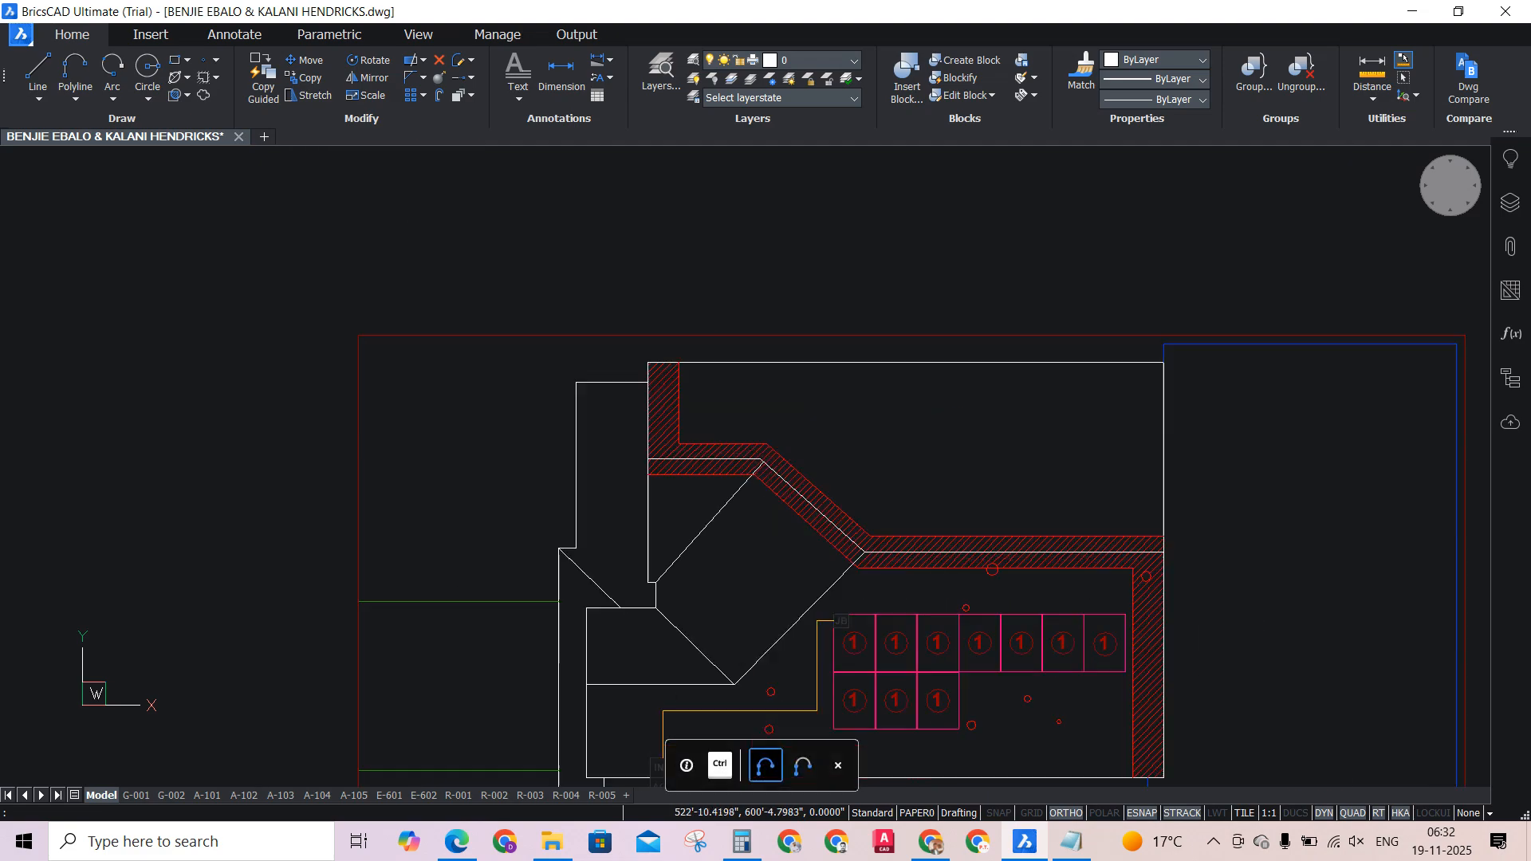
pyautogui.scroll(-5, 745, 383)
pyautogui.scroll(5, 671, 214)
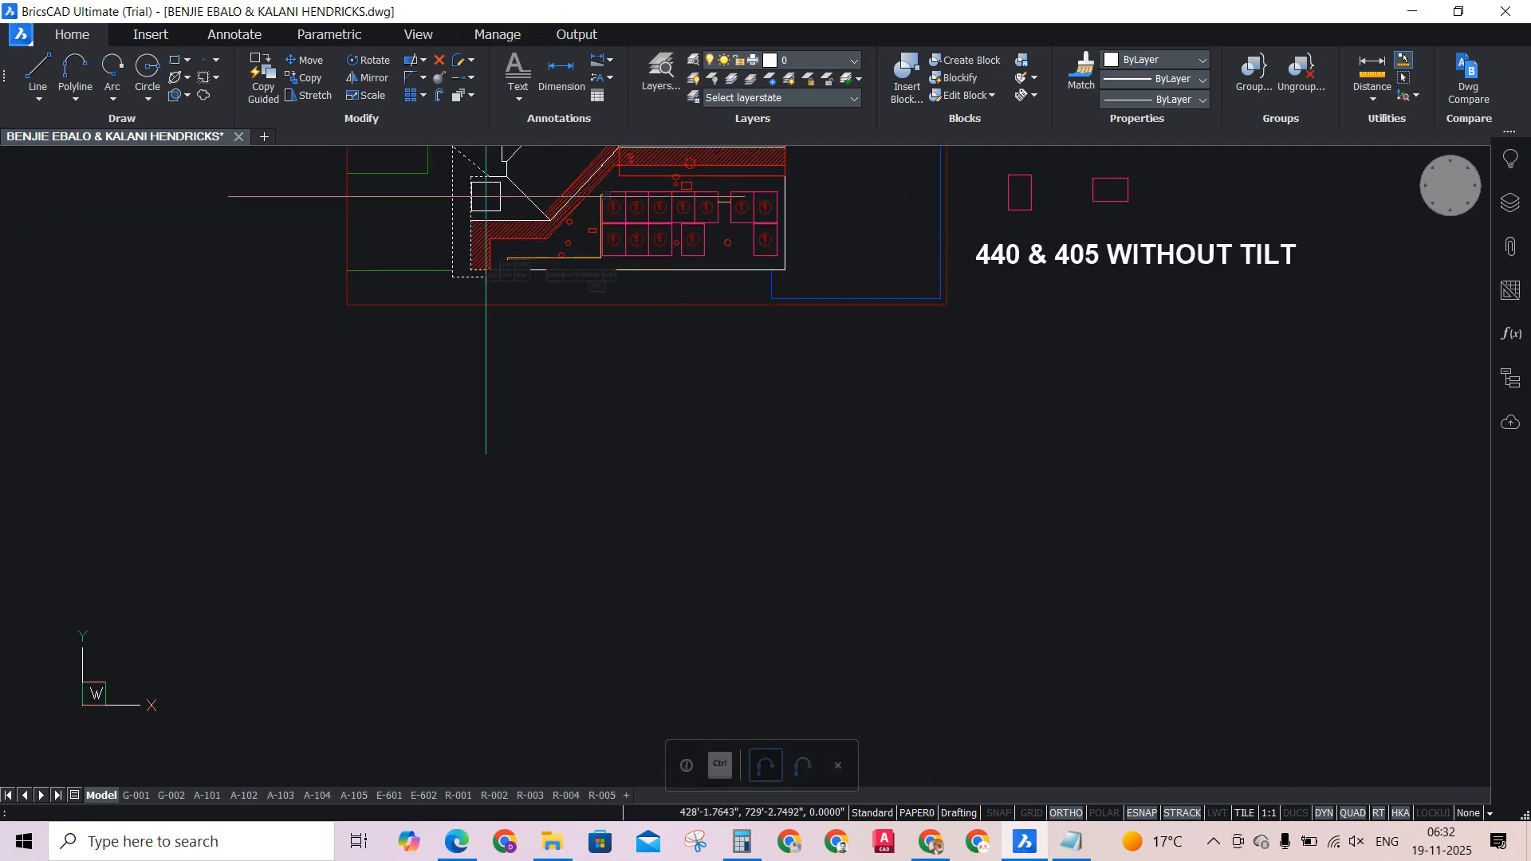
pyautogui.scroll(2, 511, 255)
pyautogui.scroll(-2, 540, 308)
pyautogui.scroll(2, 540, 300)
pyautogui.scroll(-2, 554, 304)
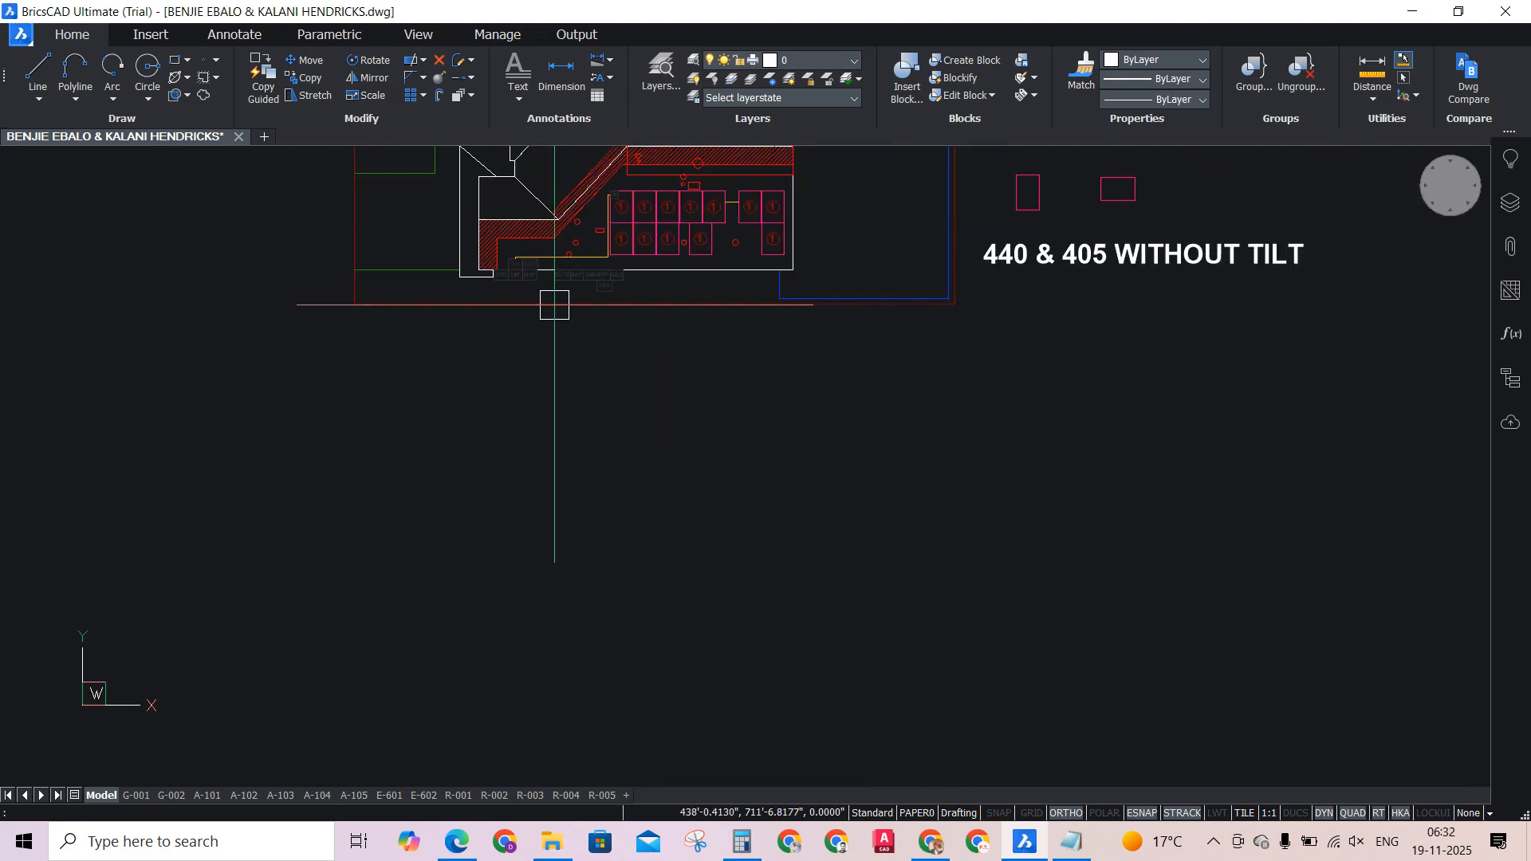
pyautogui.scroll(-3, 587, 269)
pyautogui.scroll(3, 598, 236)
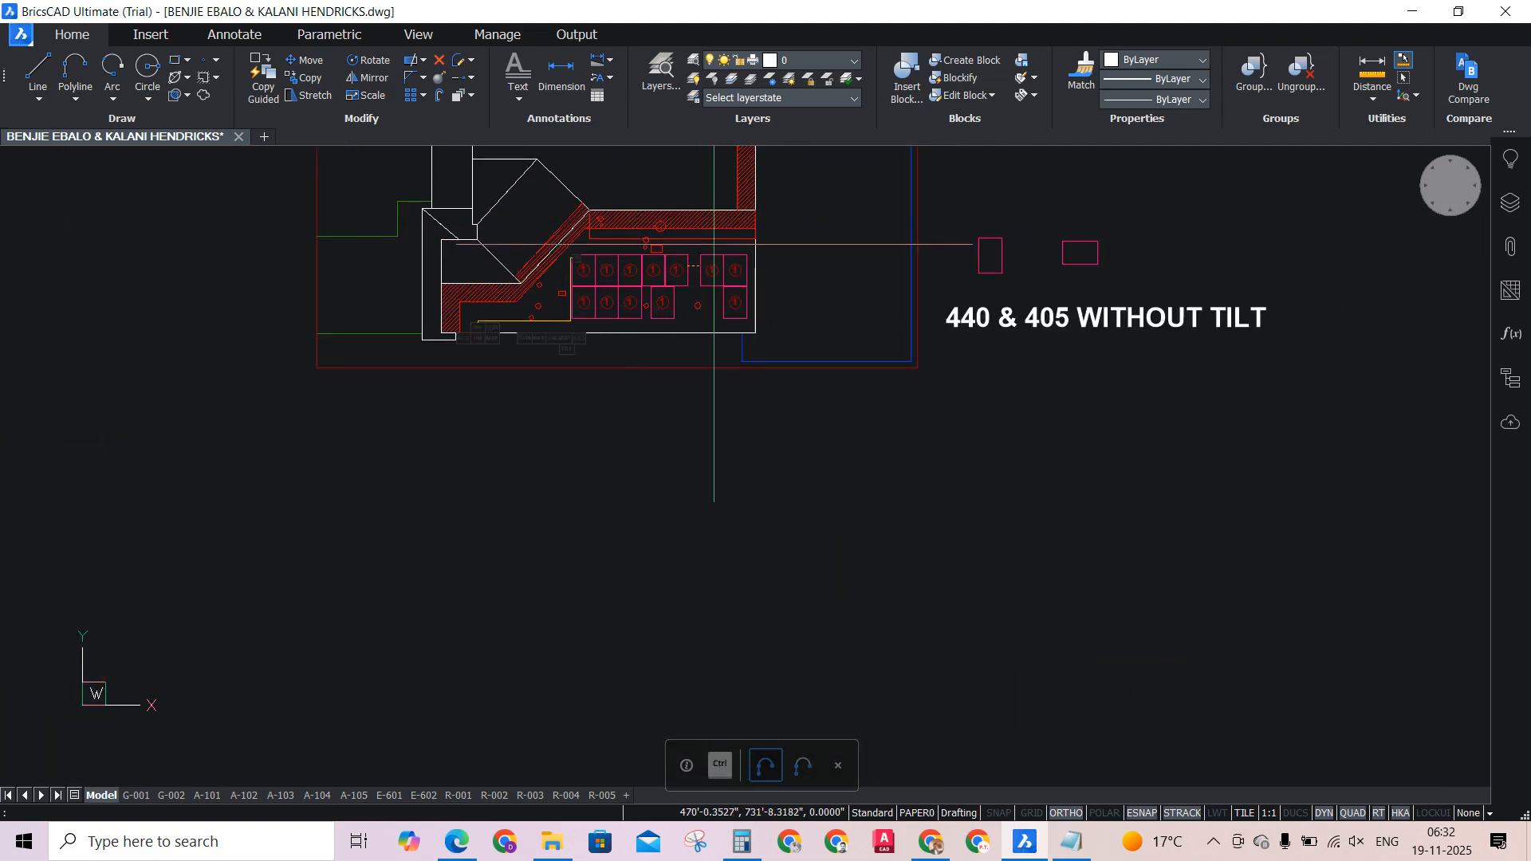
pyautogui.scroll(2, 686, 243)
pyautogui.scroll(-1, 746, 295)
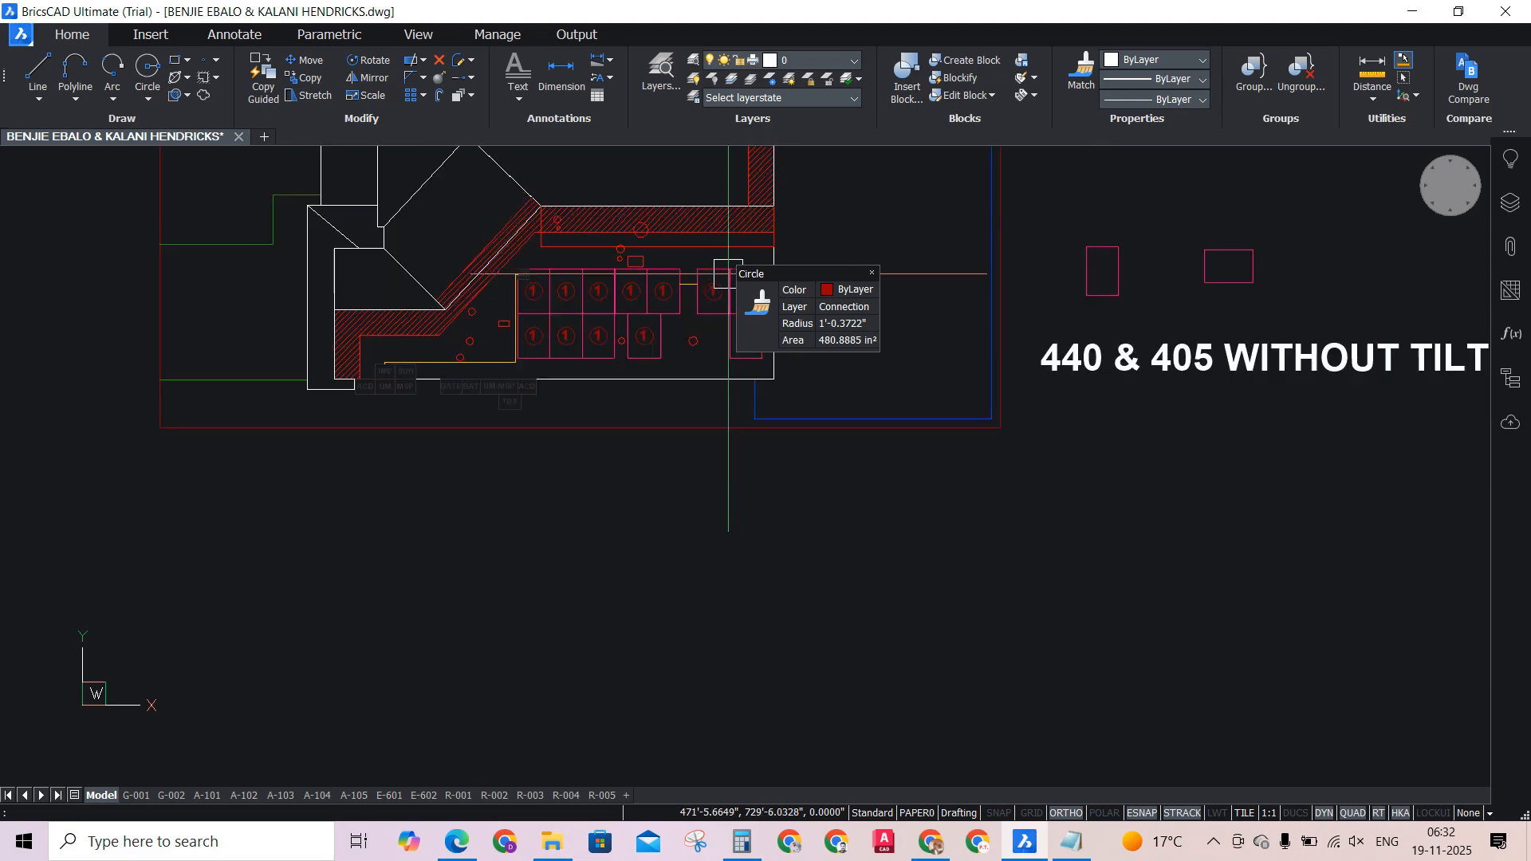
pyautogui.scroll(2, 737, 225)
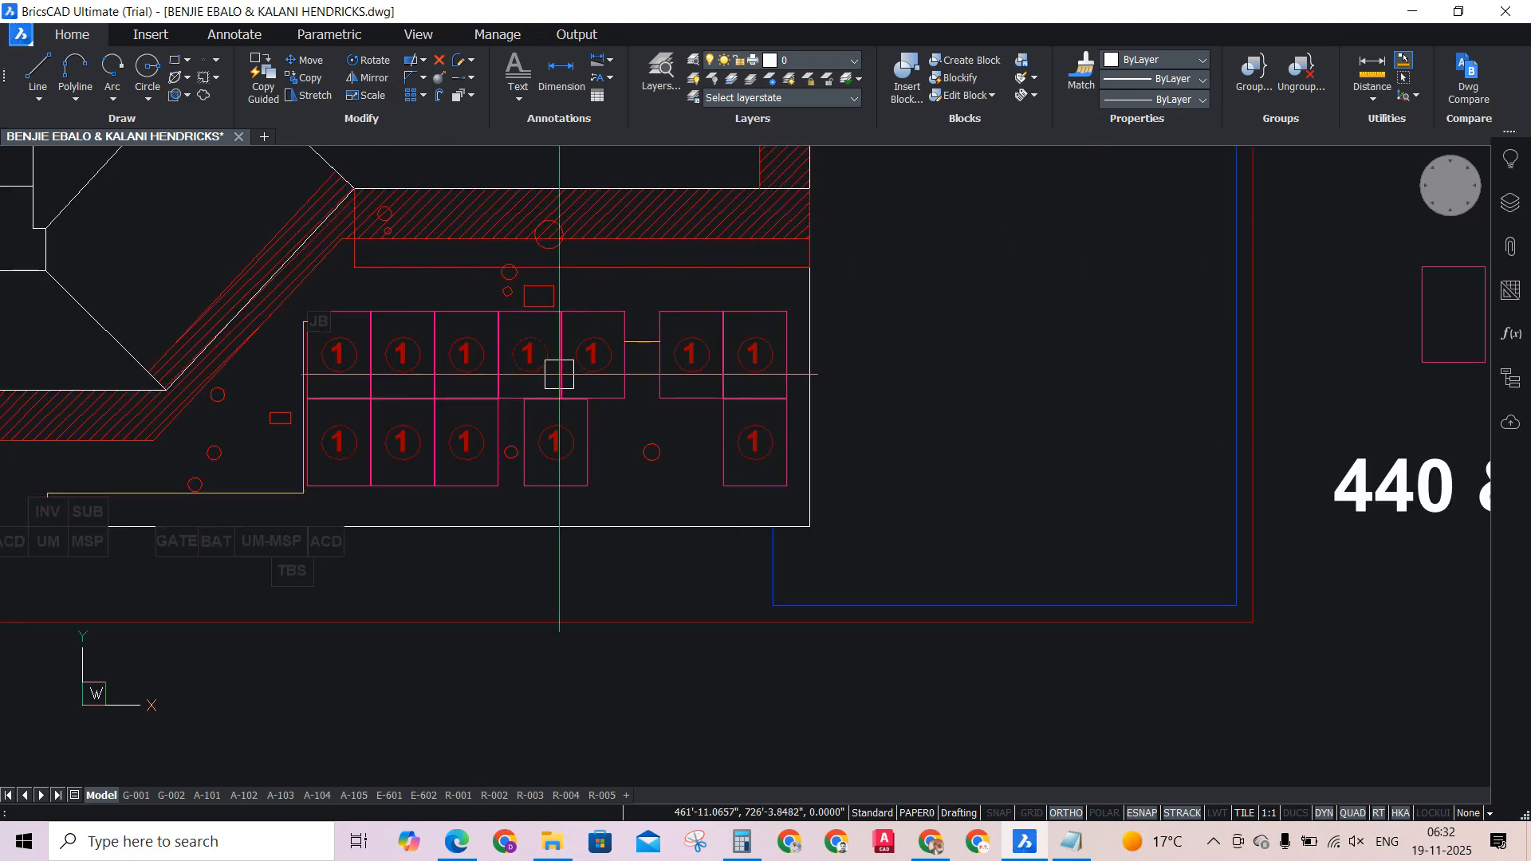
pyautogui.scroll(-2, 554, 353)
pyautogui.scroll(-3, 702, 353)
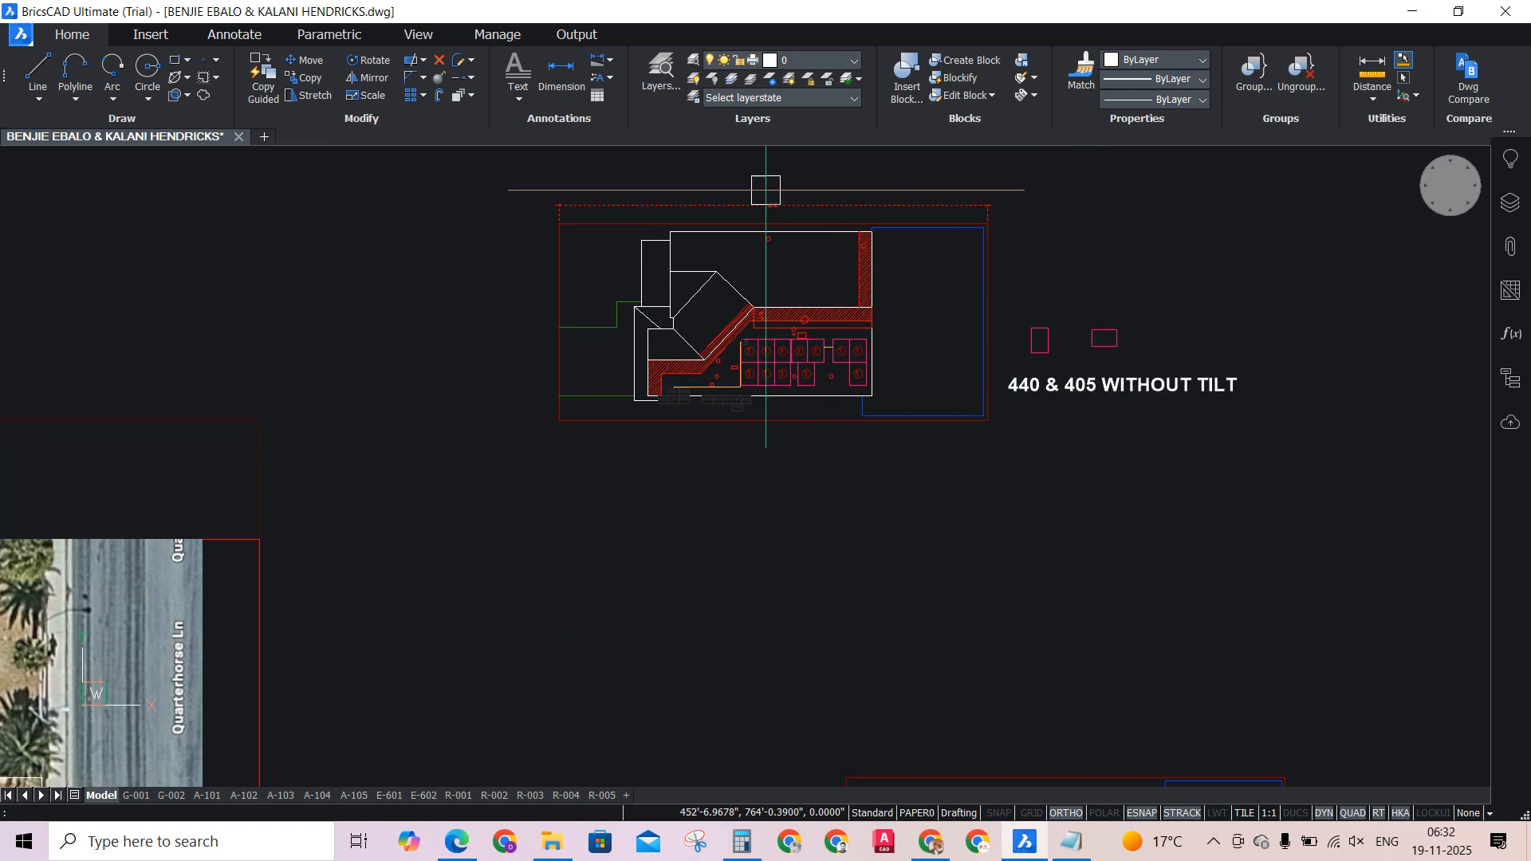
pyautogui.scroll(-3, 767, 191)
pyautogui.scroll(4, 868, 448)
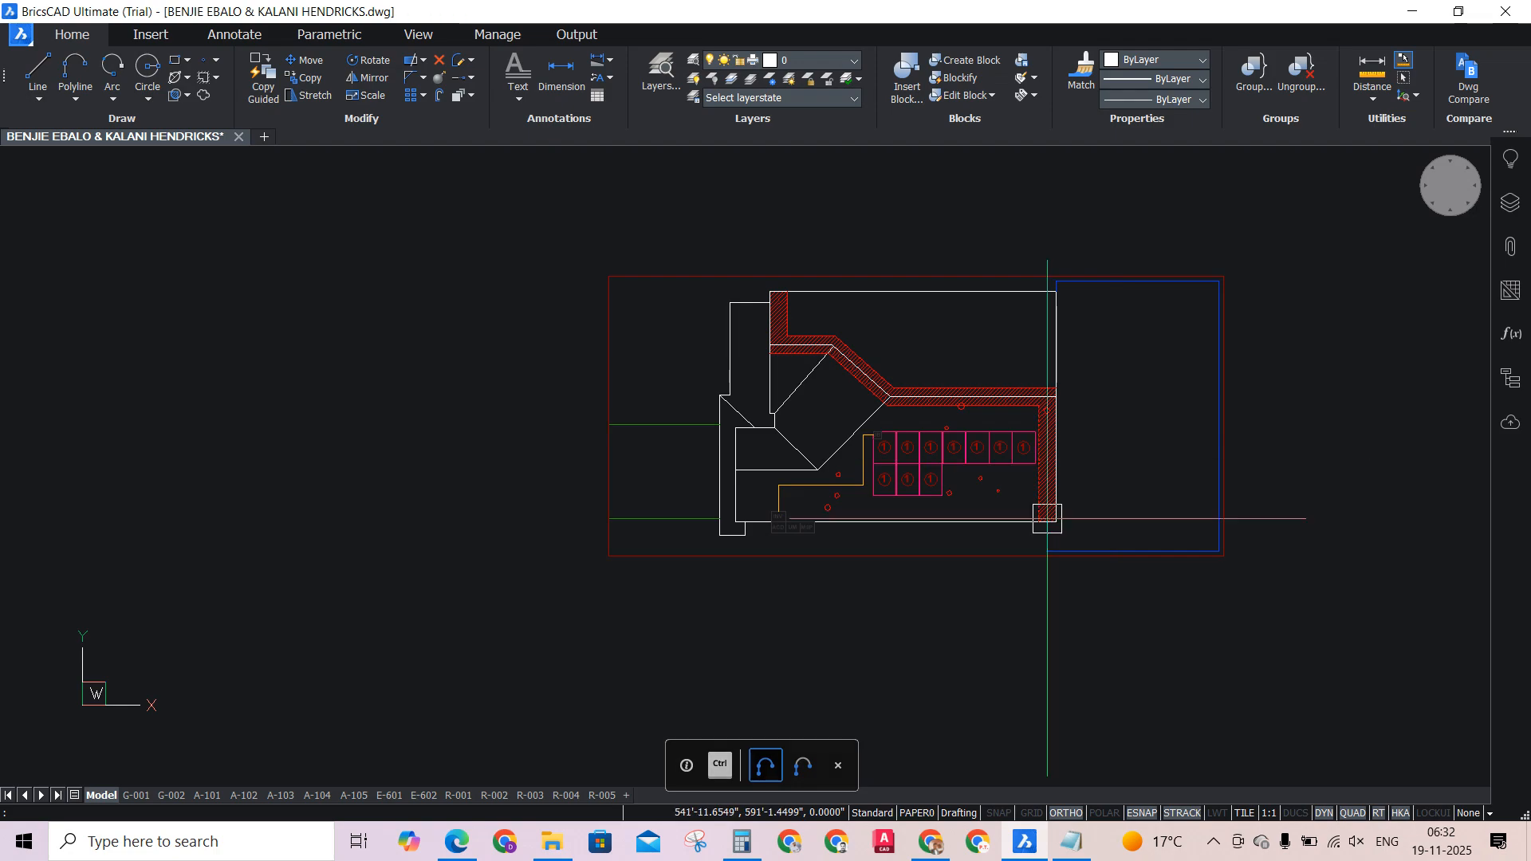
pyautogui.scroll(4, 1047, 518)
pyautogui.scroll(-2, 975, 516)
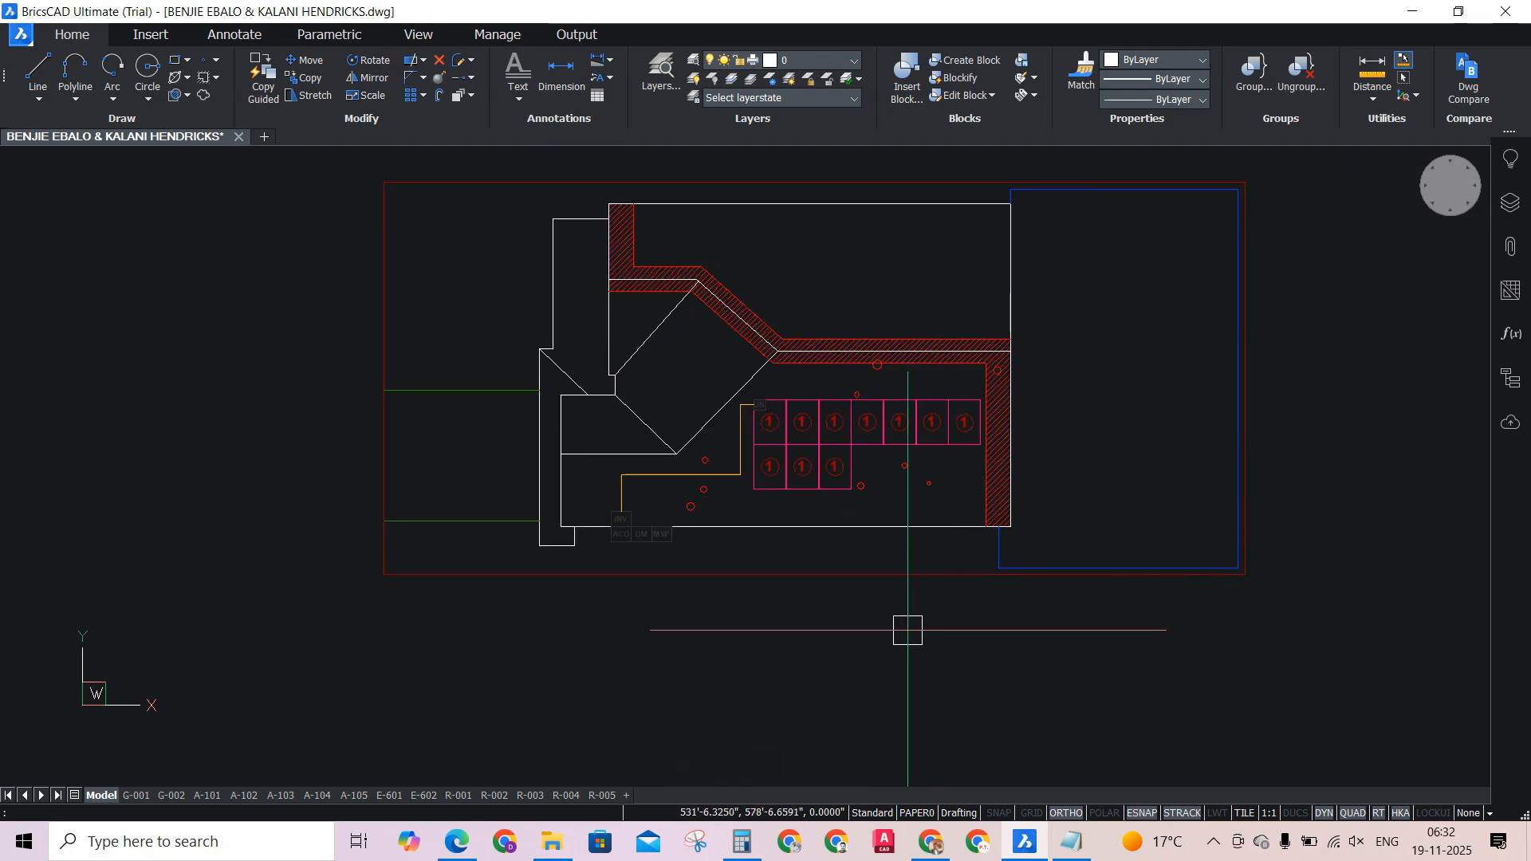
pyautogui.scroll(-6, 1054, 669)
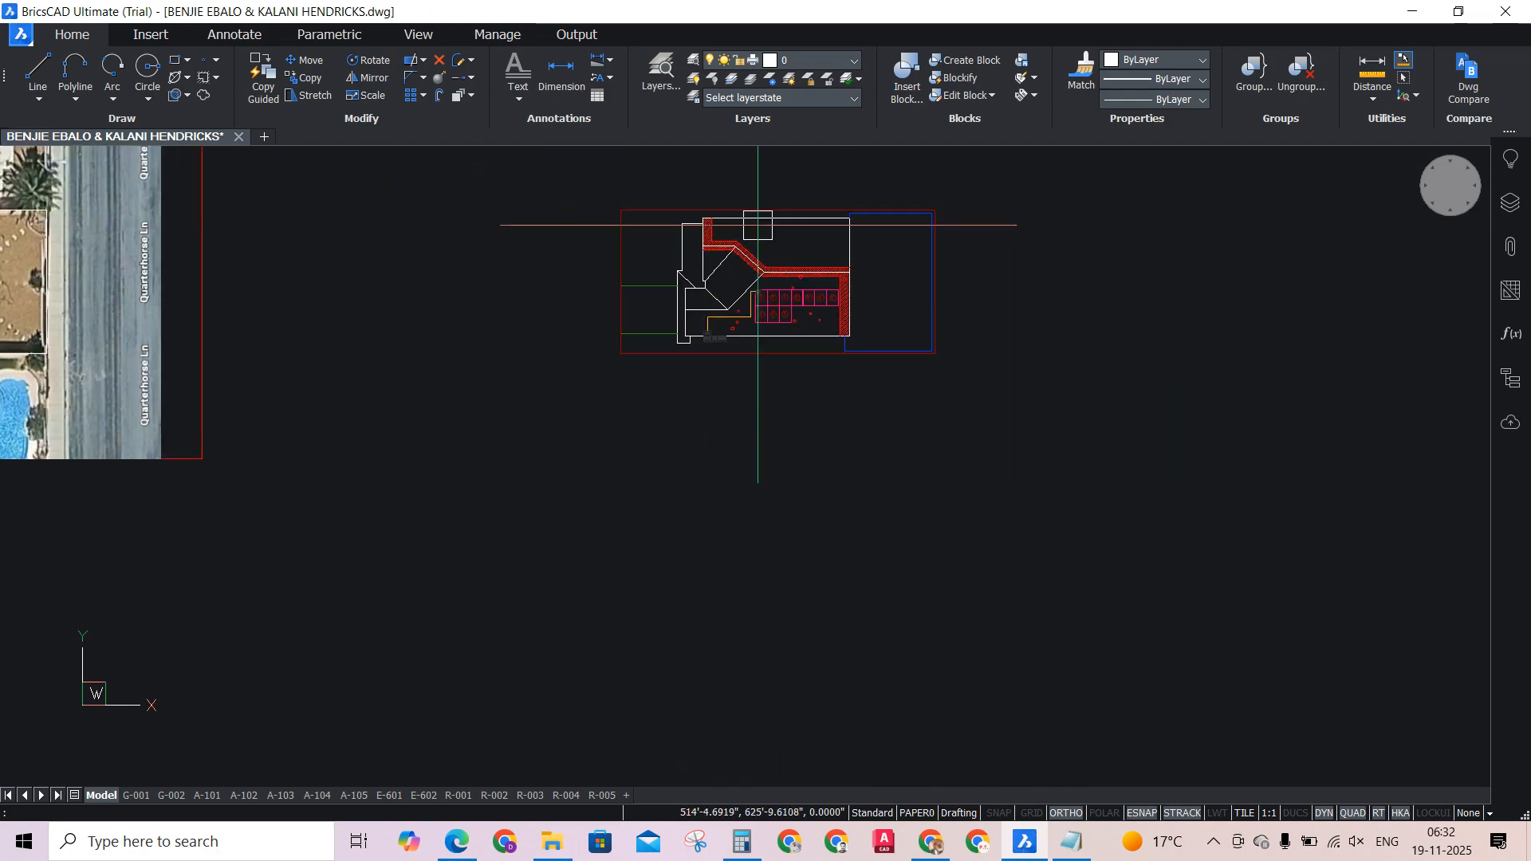
pyautogui.scroll(2, 791, 346)
pyautogui.scroll(5, 792, 346)
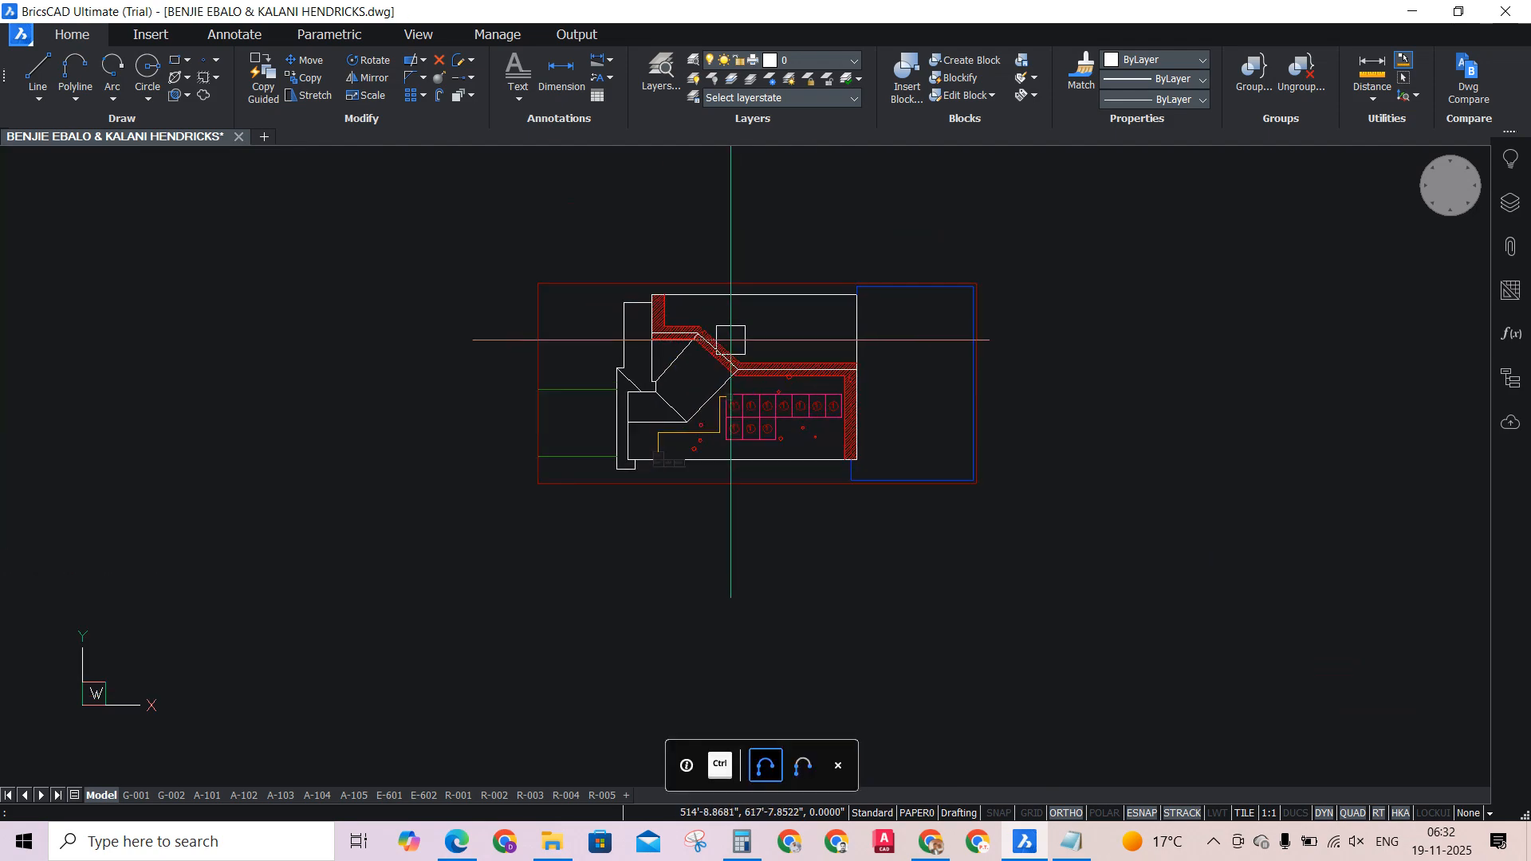
pyautogui.scroll(2, 678, 417)
pyautogui.scroll(-3, 678, 416)
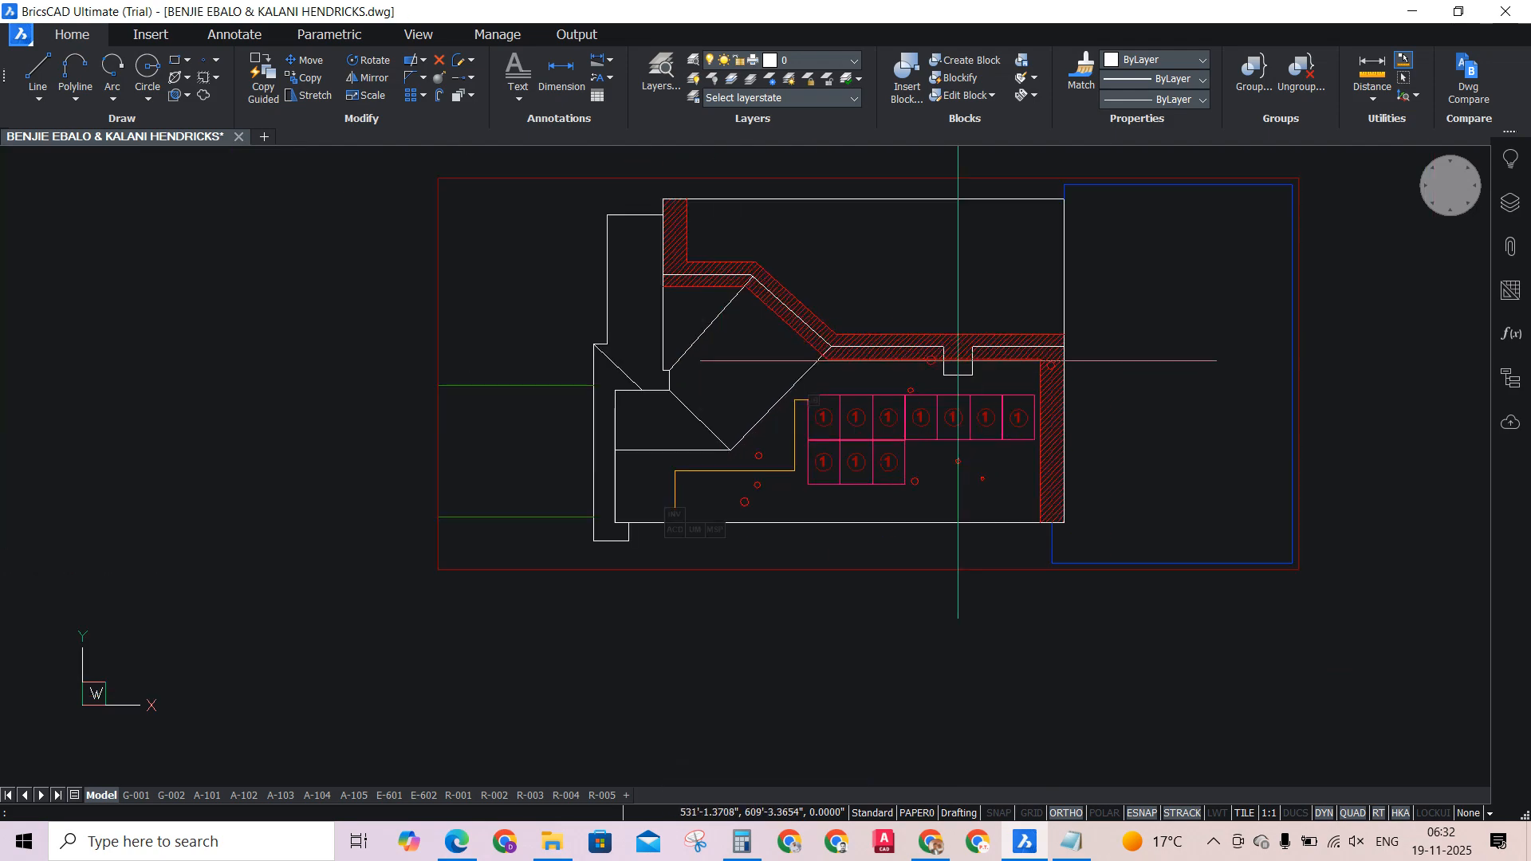